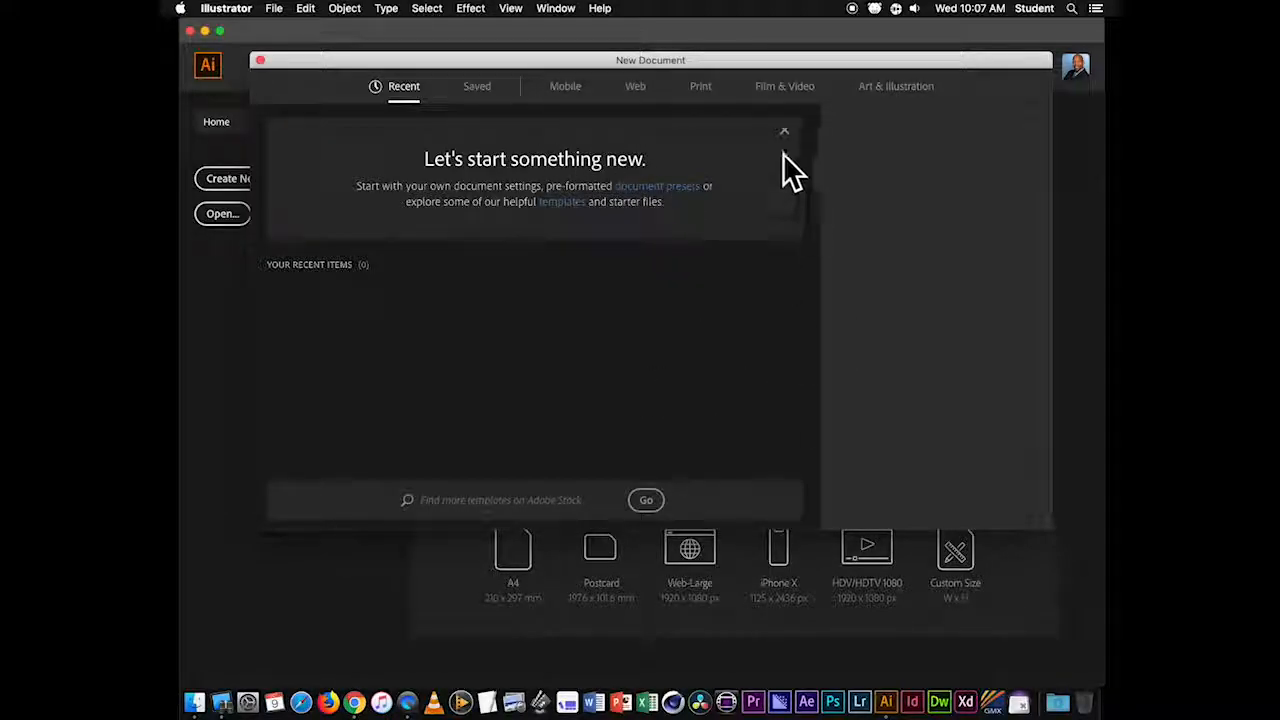
- Create a Letter print document in inches with landscape orientation, 11 by 8.5 in
left_click(703, 100)
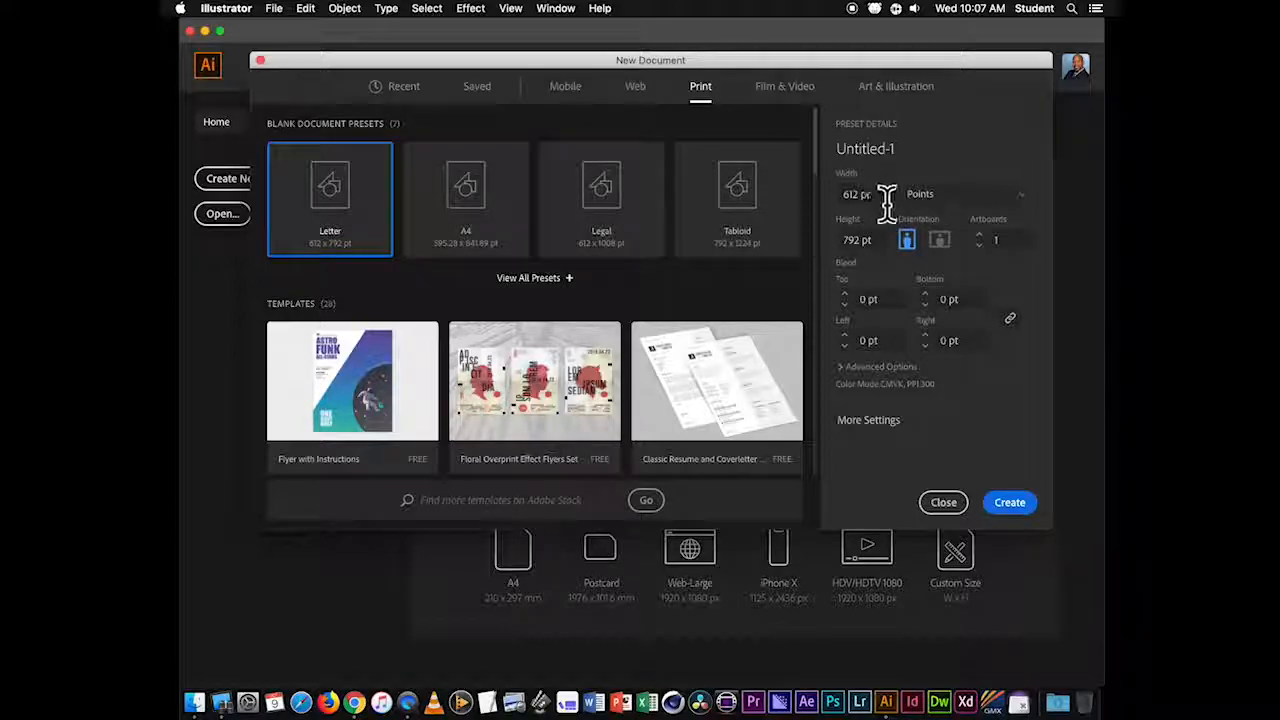
left_click(948, 205)
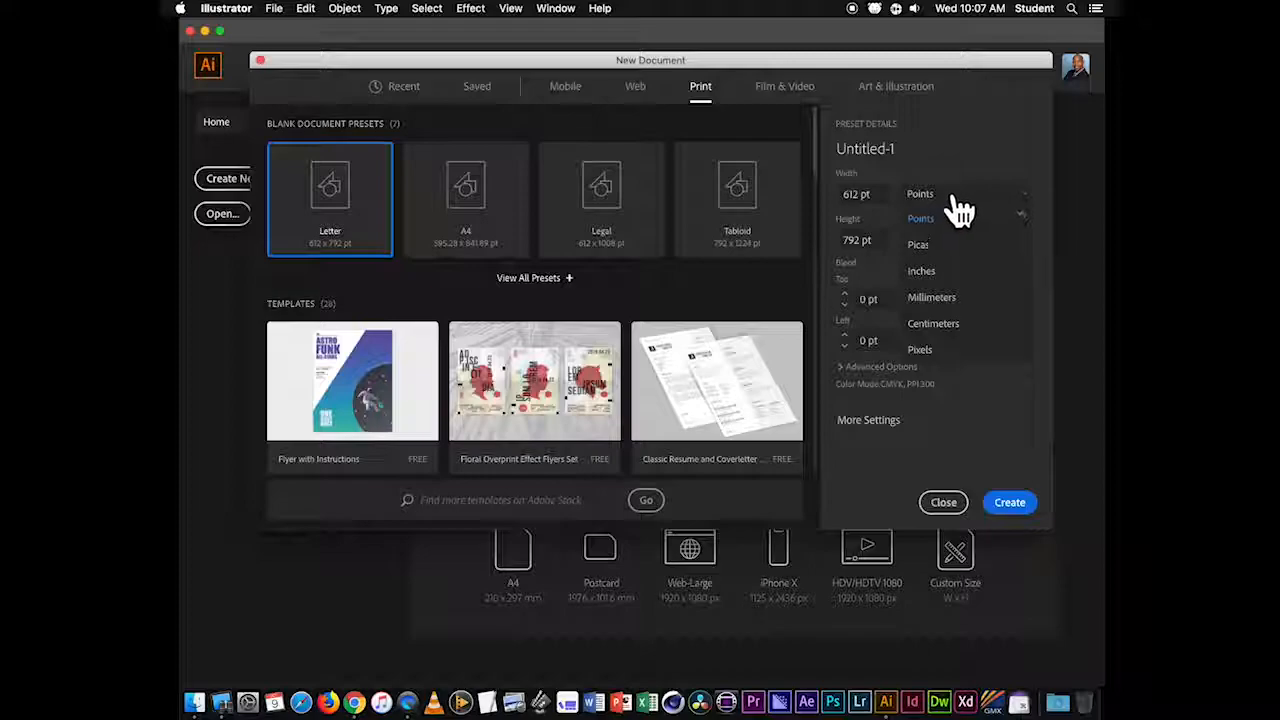
left_click(956, 270)
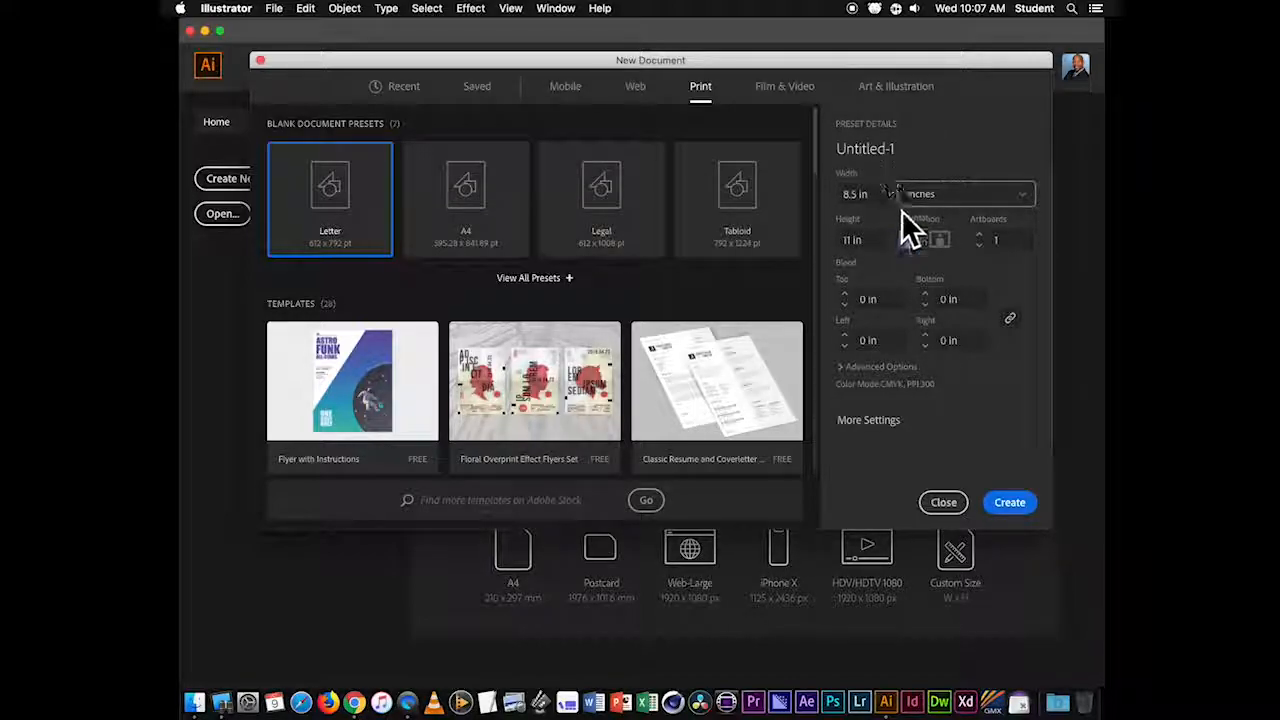
left_click(940, 242)
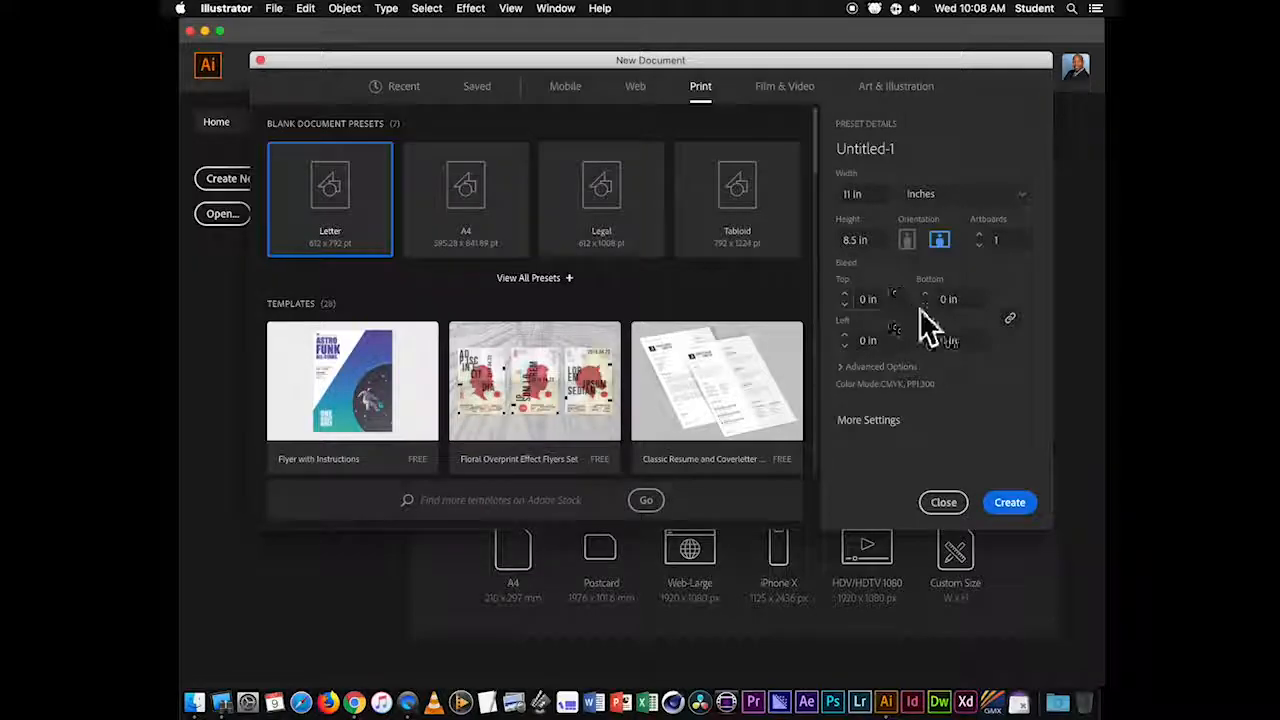
left_click(1008, 505)
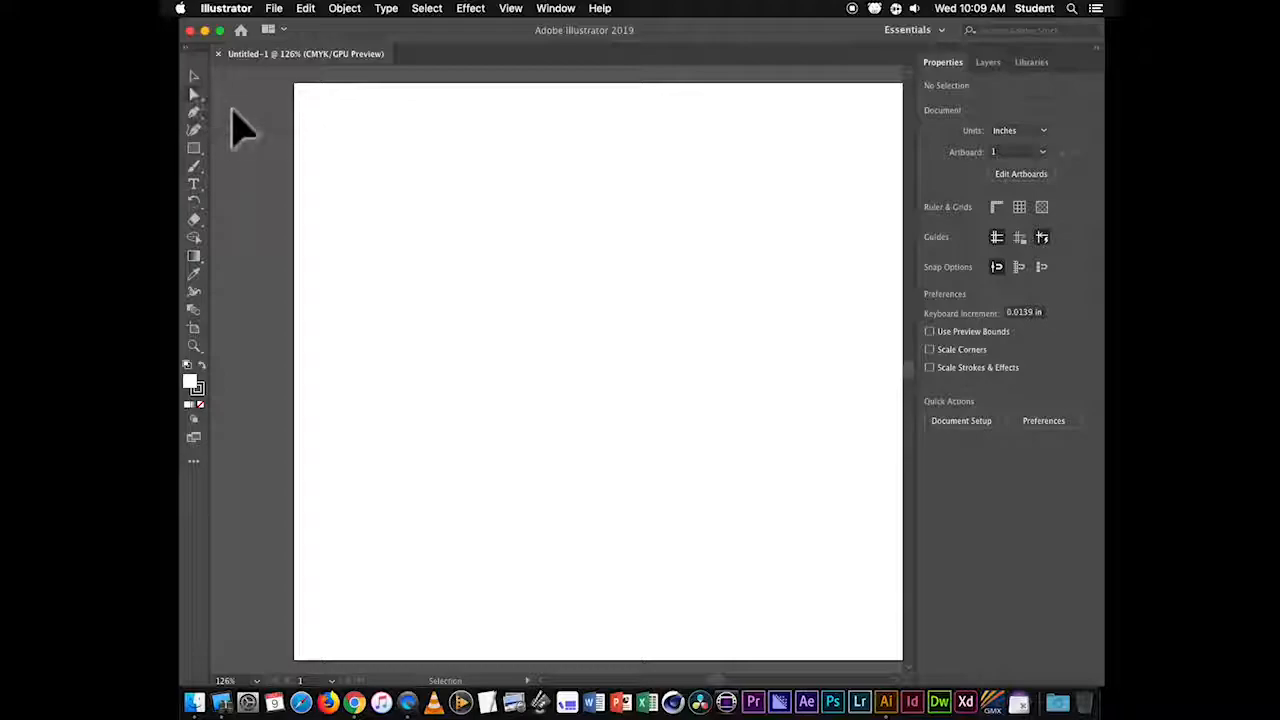
- Detach the Rectangle tool group as a floating panel and place it over the artboard's upper-left area
left_click(195, 150)
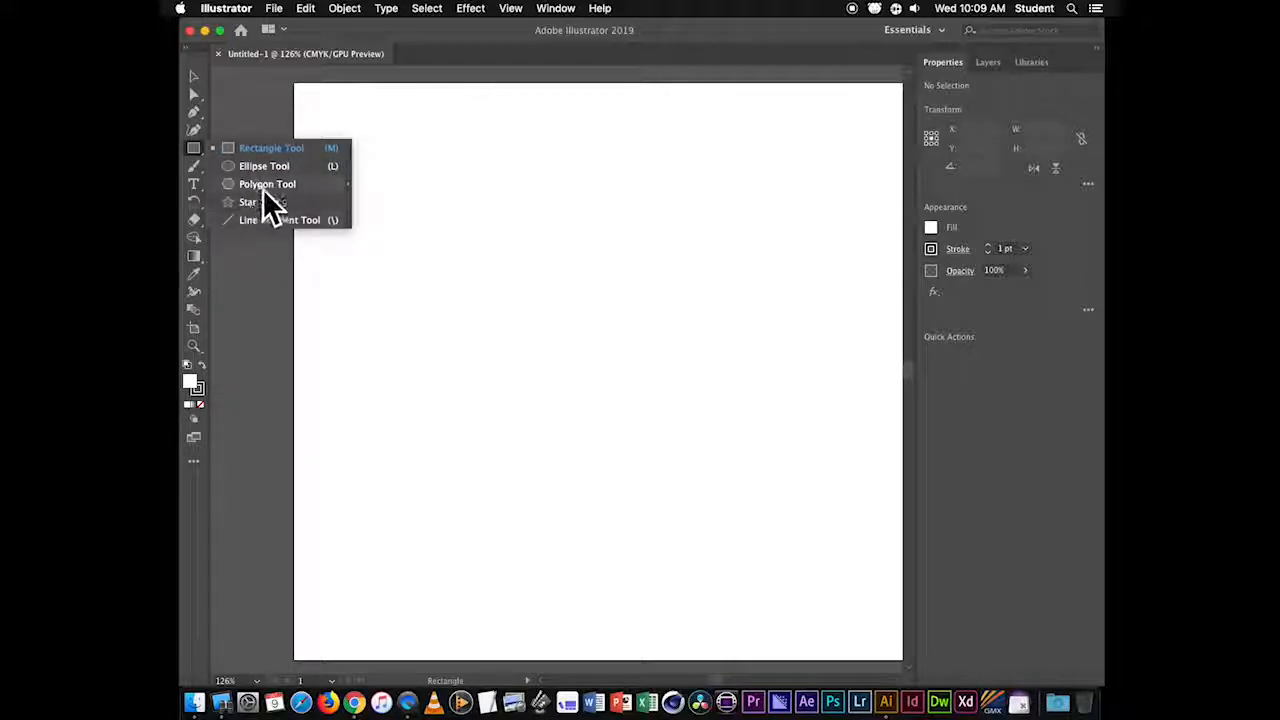
left_click(196, 148)
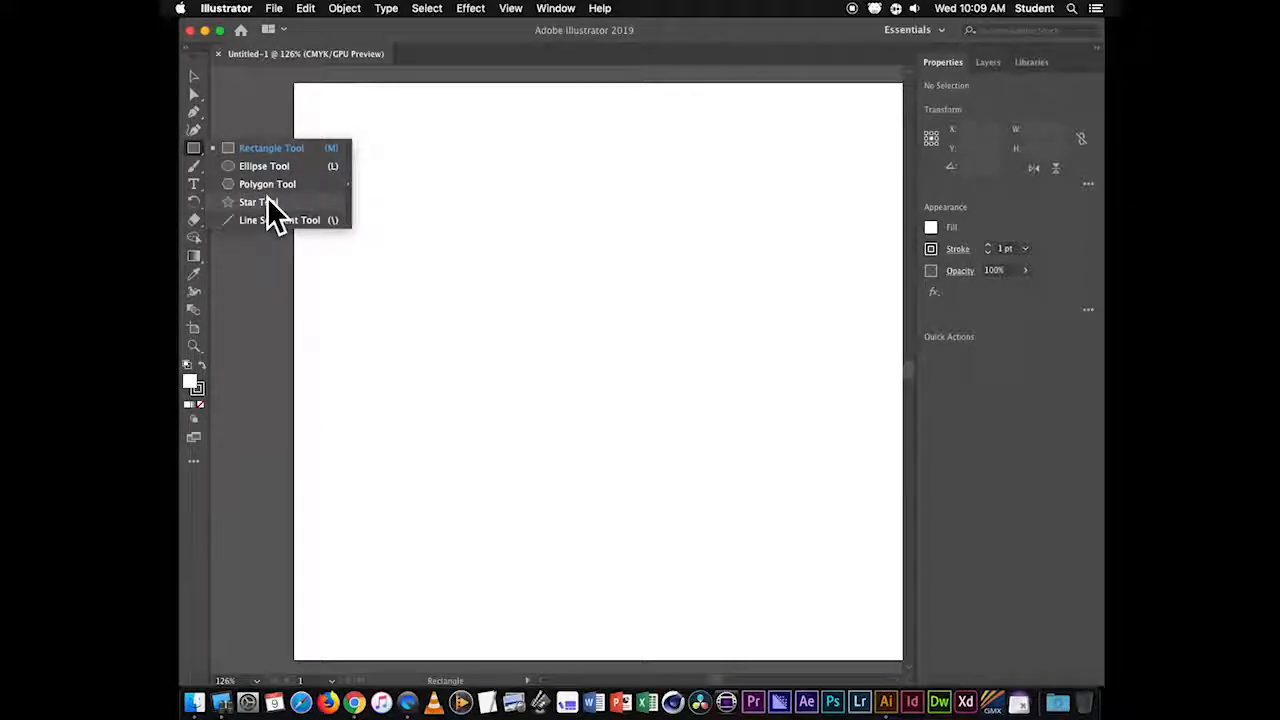
left_click(349, 185)
left_click_drag(244, 157, 414, 115)
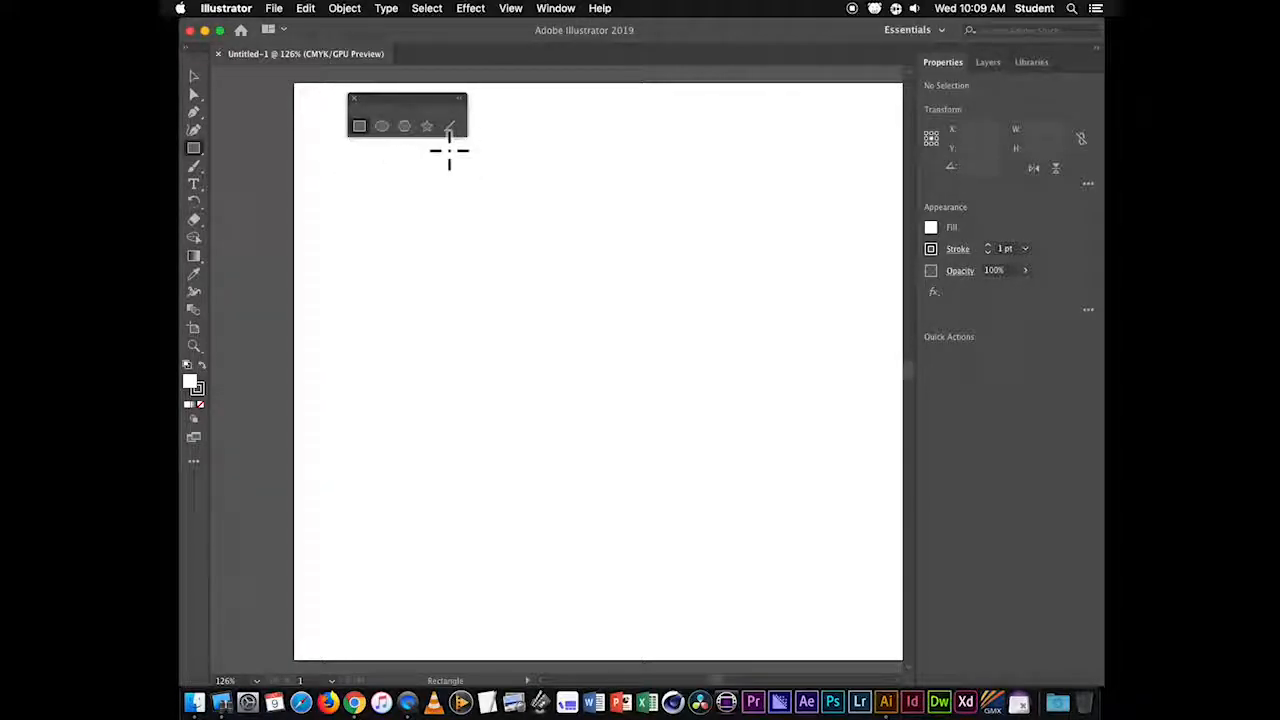
- Detach the Direct Selection tool group as a floating panel and place it beside the shape tools panel
left_click(194, 94)
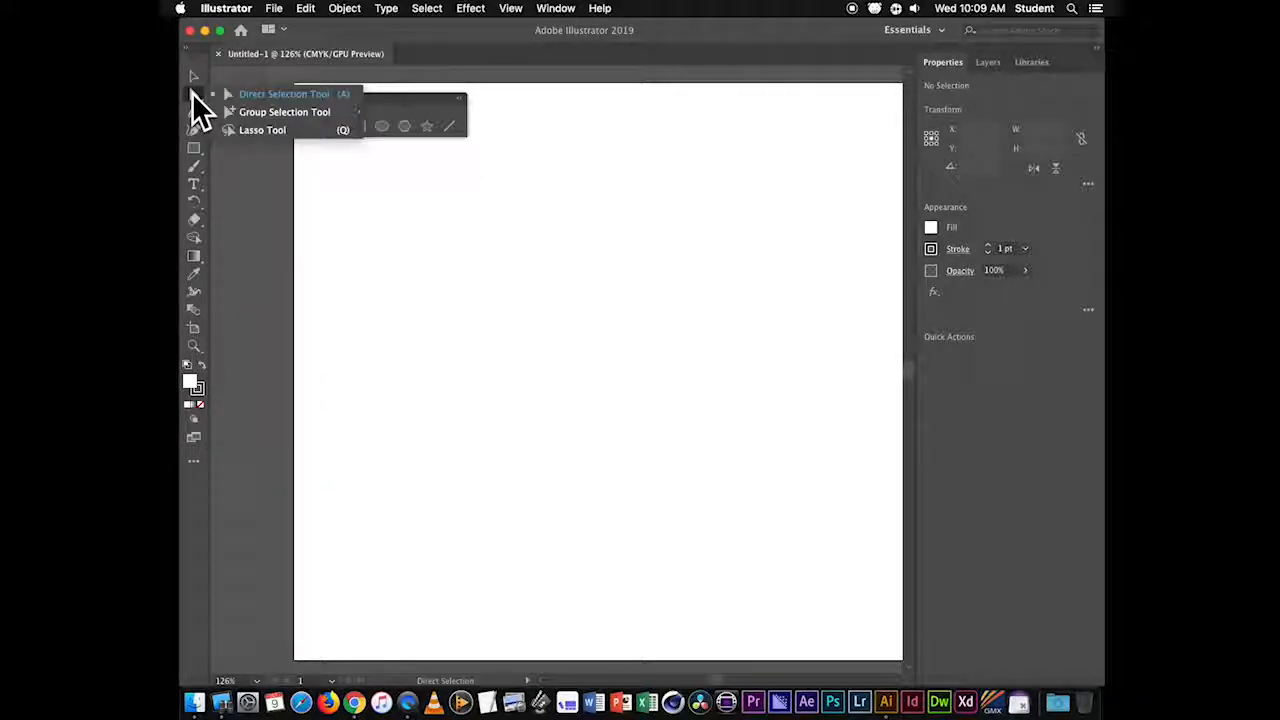
left_click(357, 114)
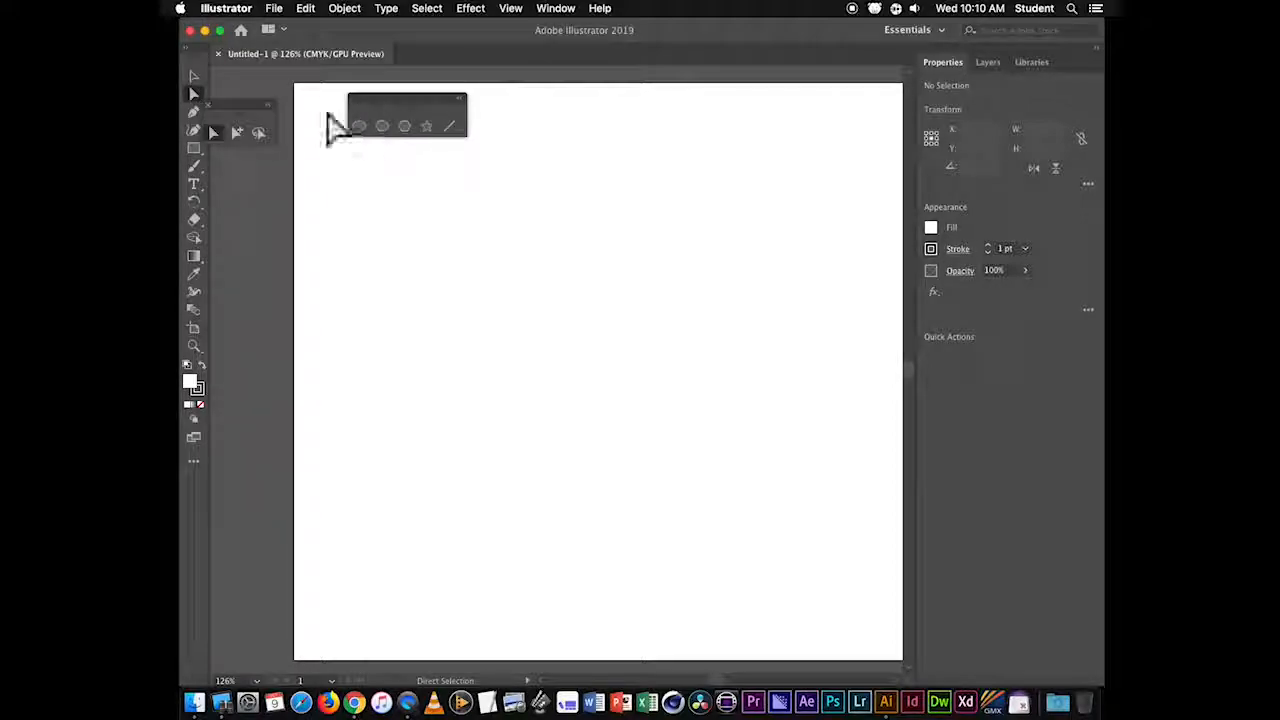
left_click_drag(245, 120, 524, 99)
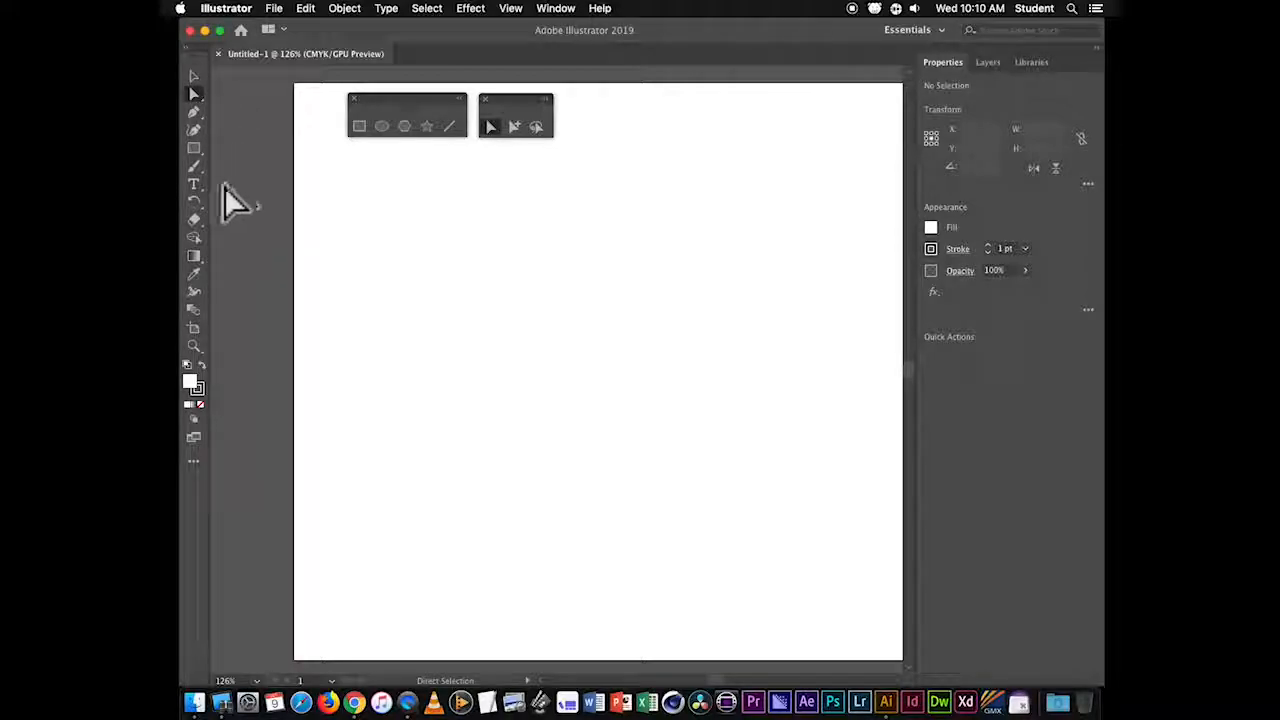
- Swap the default fill and stroke colours back and forth
left_click(199, 92)
left_click(203, 368)
left_click(203, 368)
left_click(203, 368)
left_click(203, 368)
left_click(203, 368)
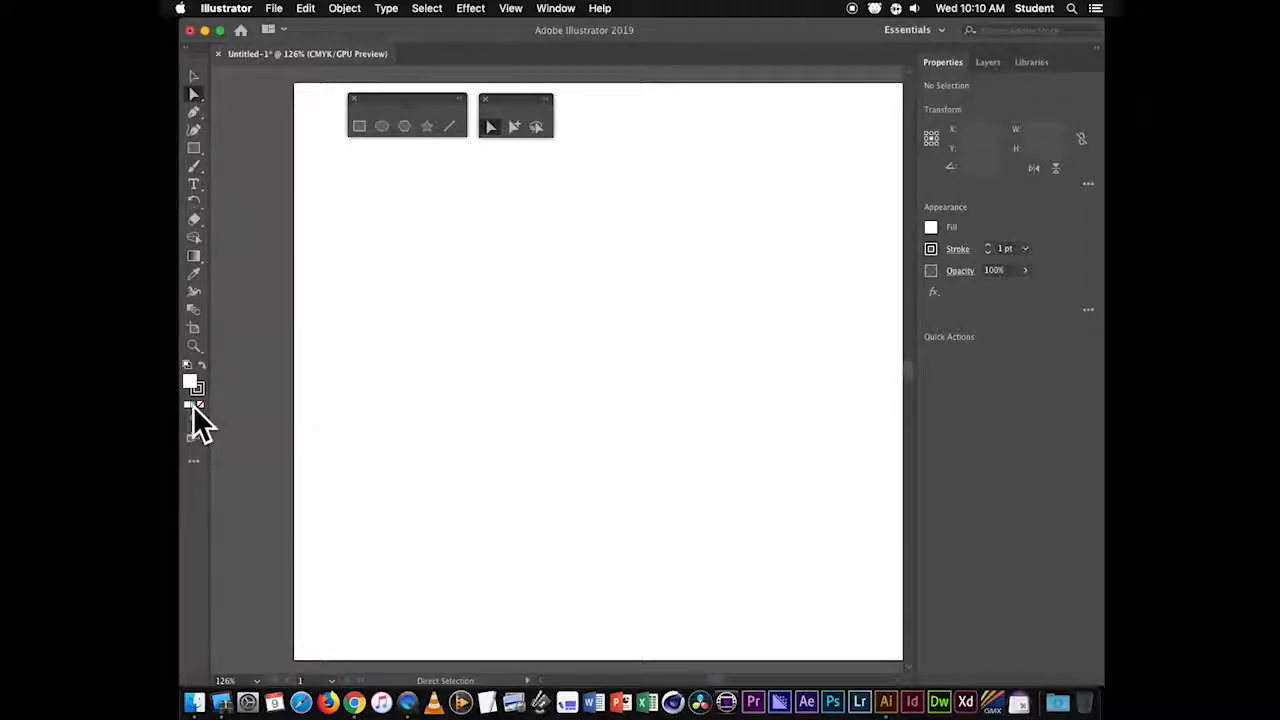
- Switch the fill to a gradient and back to a solid colour, and close the Color panel
left_click(193, 406)
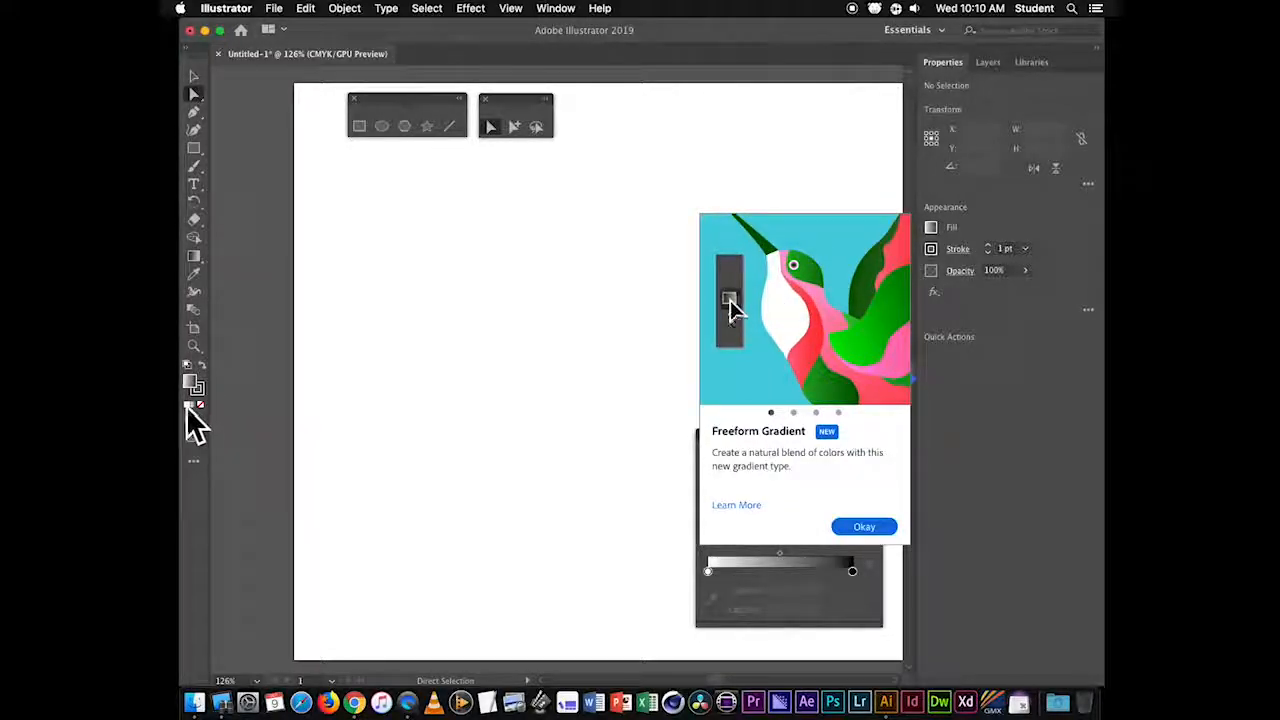
left_click(187, 405)
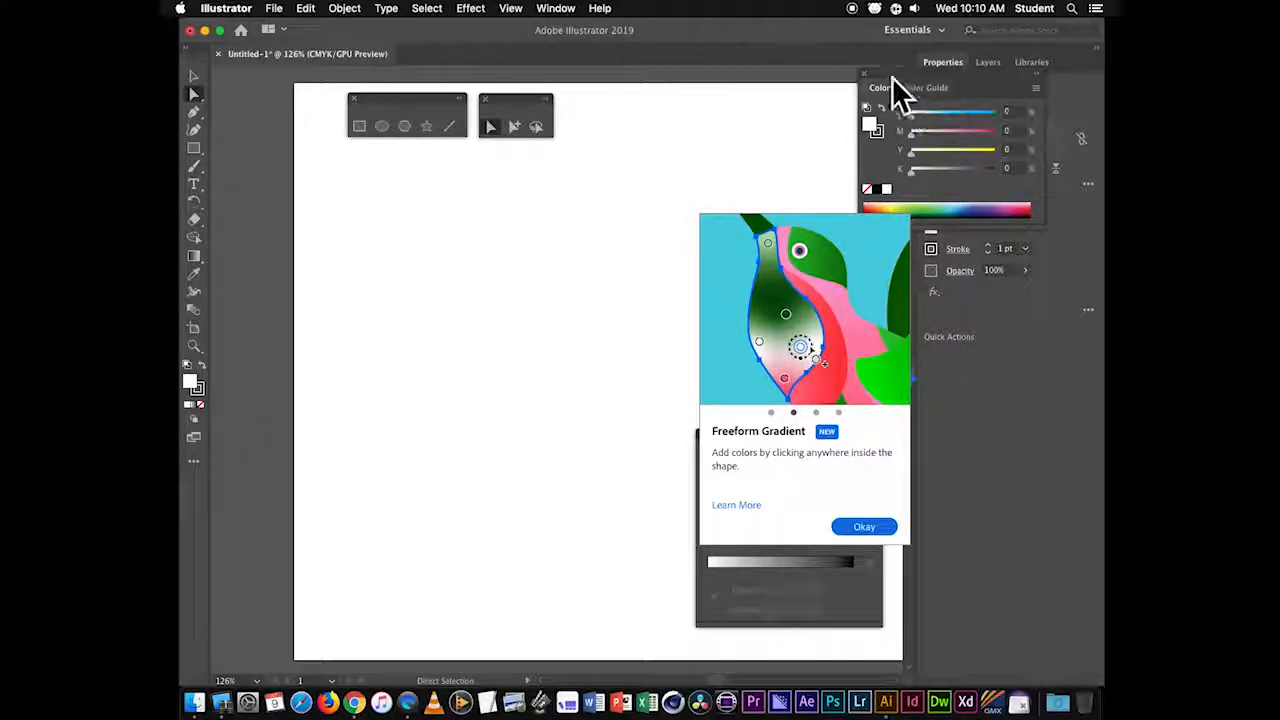
left_click(866, 74)
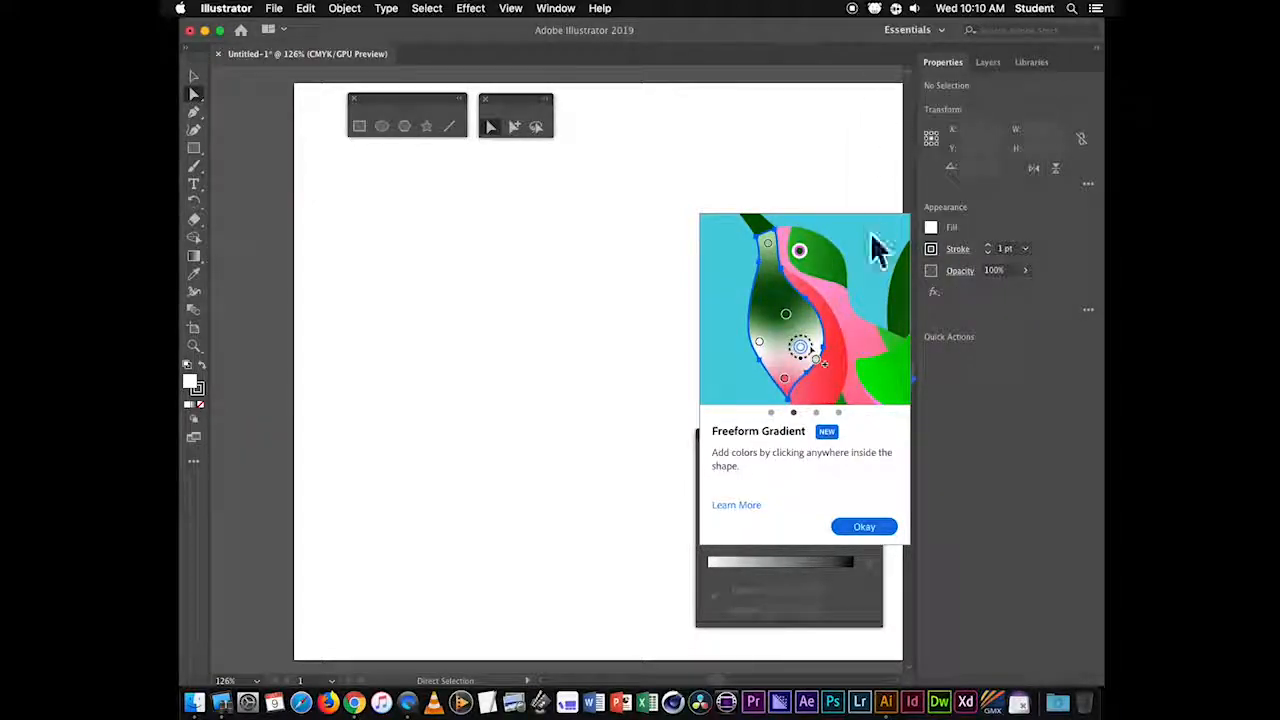
- View the fill swatches, and dismiss the Freeform Gradient tip and the Gradient panel
left_click(931, 229)
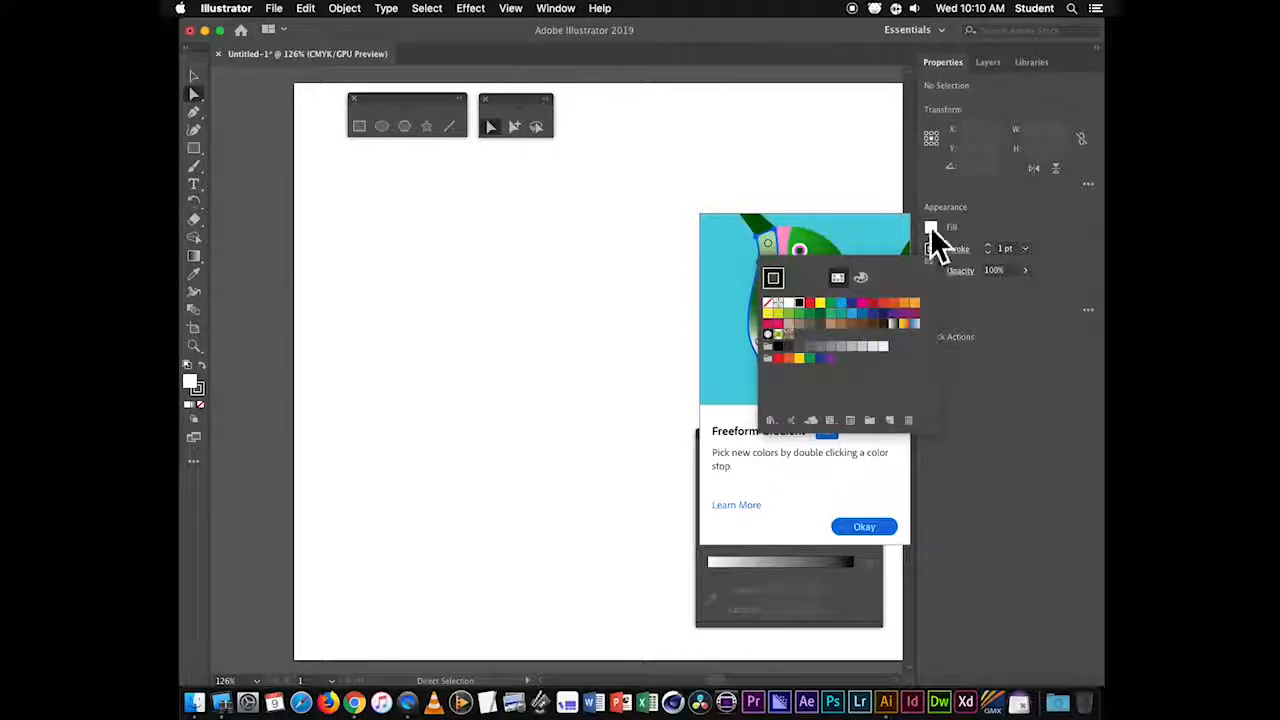
left_click(930, 231)
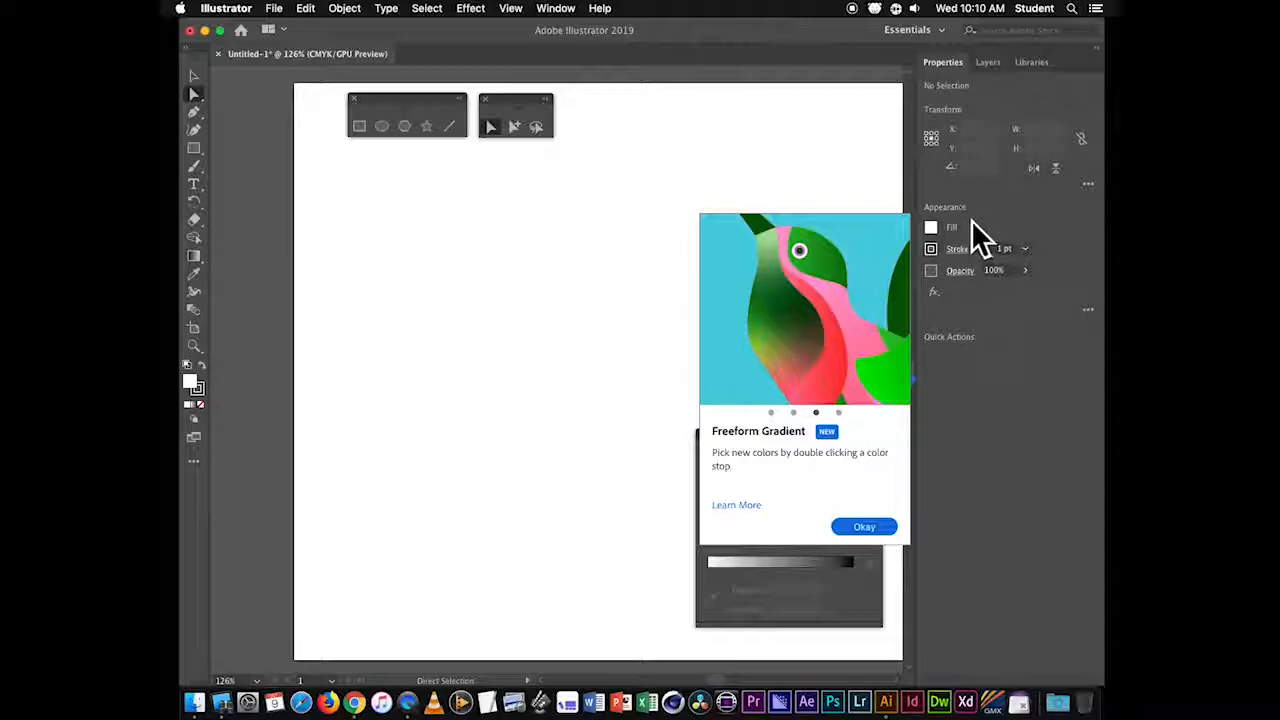
left_click(868, 528)
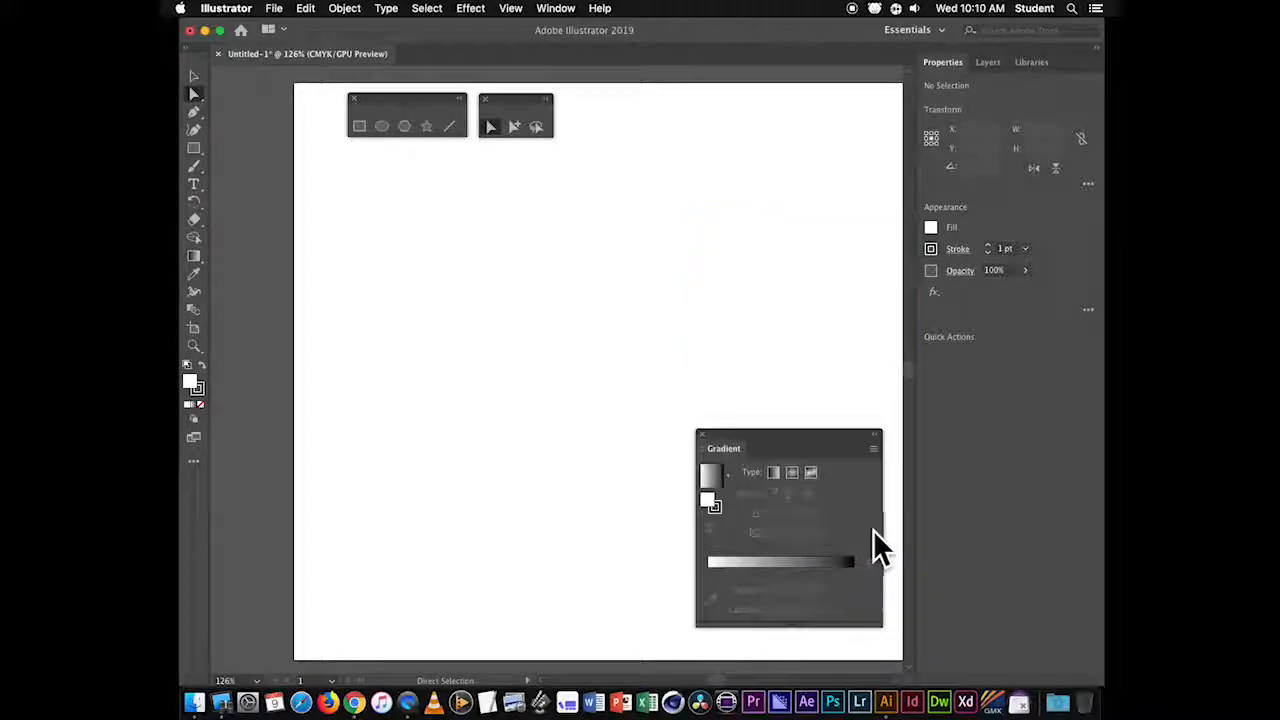
left_click(701, 434)
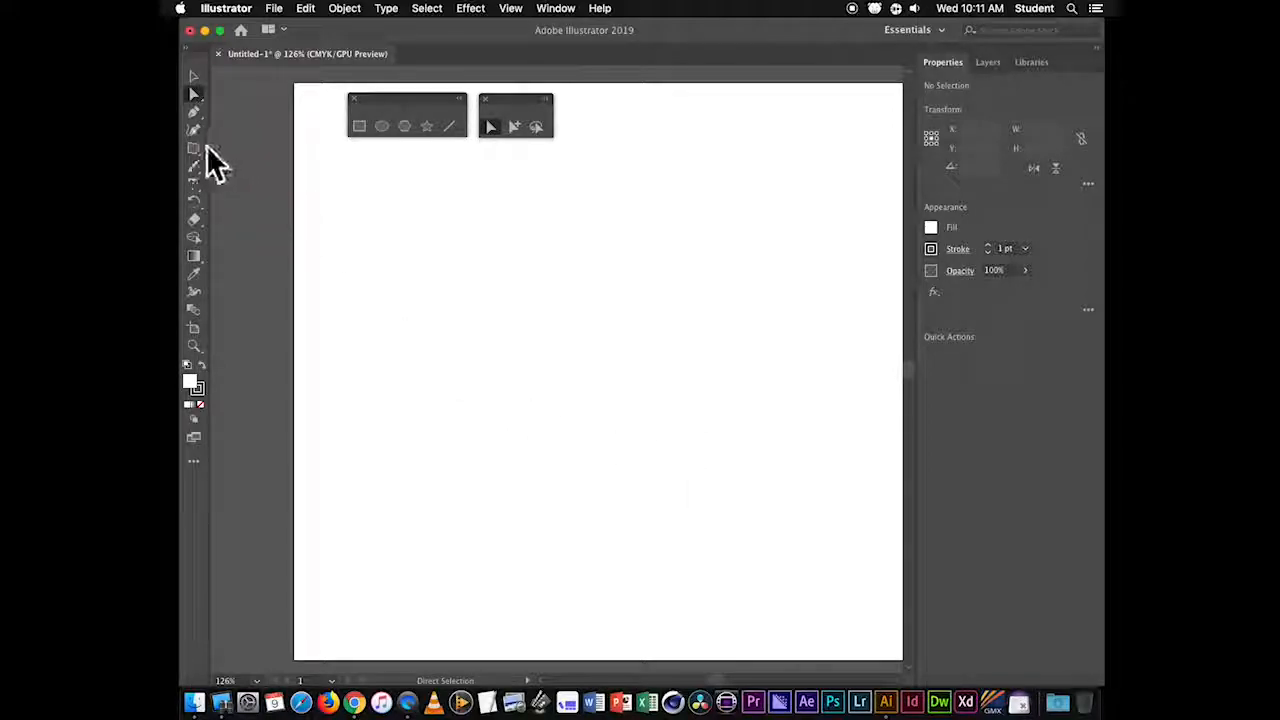
- Draw a rectangle about 4.45 by 4.24 in on the artboard's left part
left_click(360, 127)
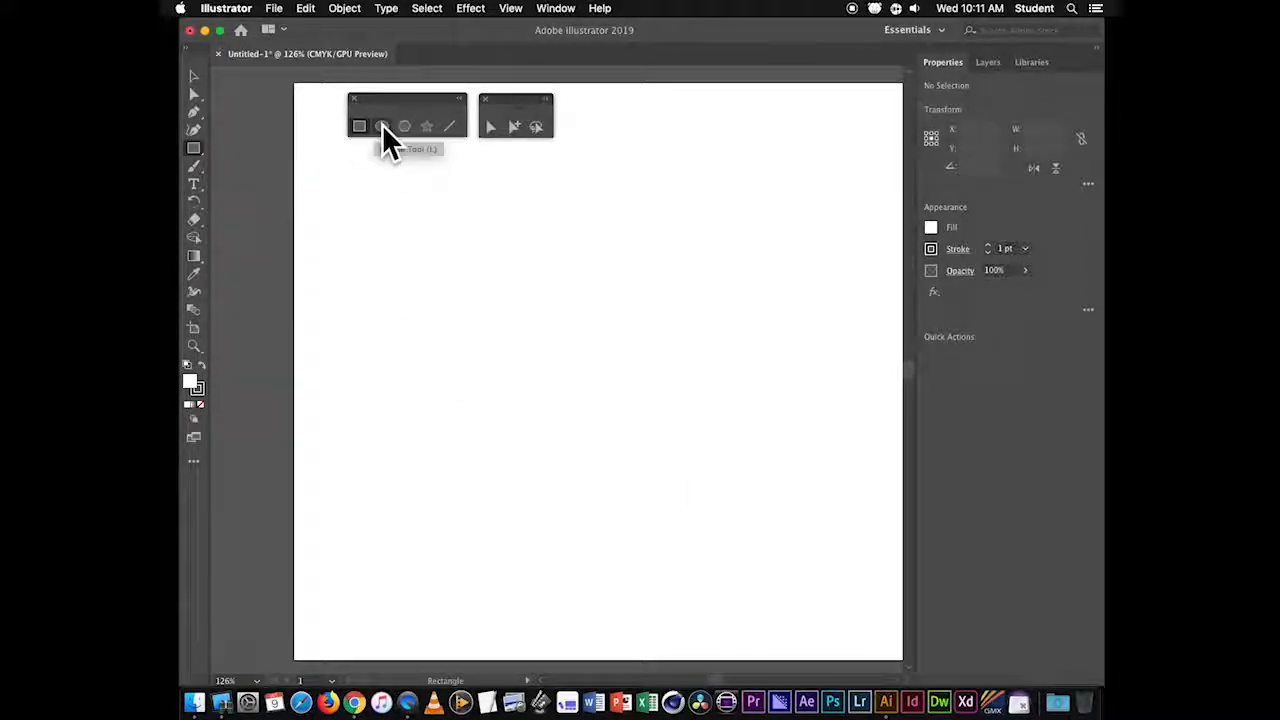
left_click_drag(372, 192, 676, 480)
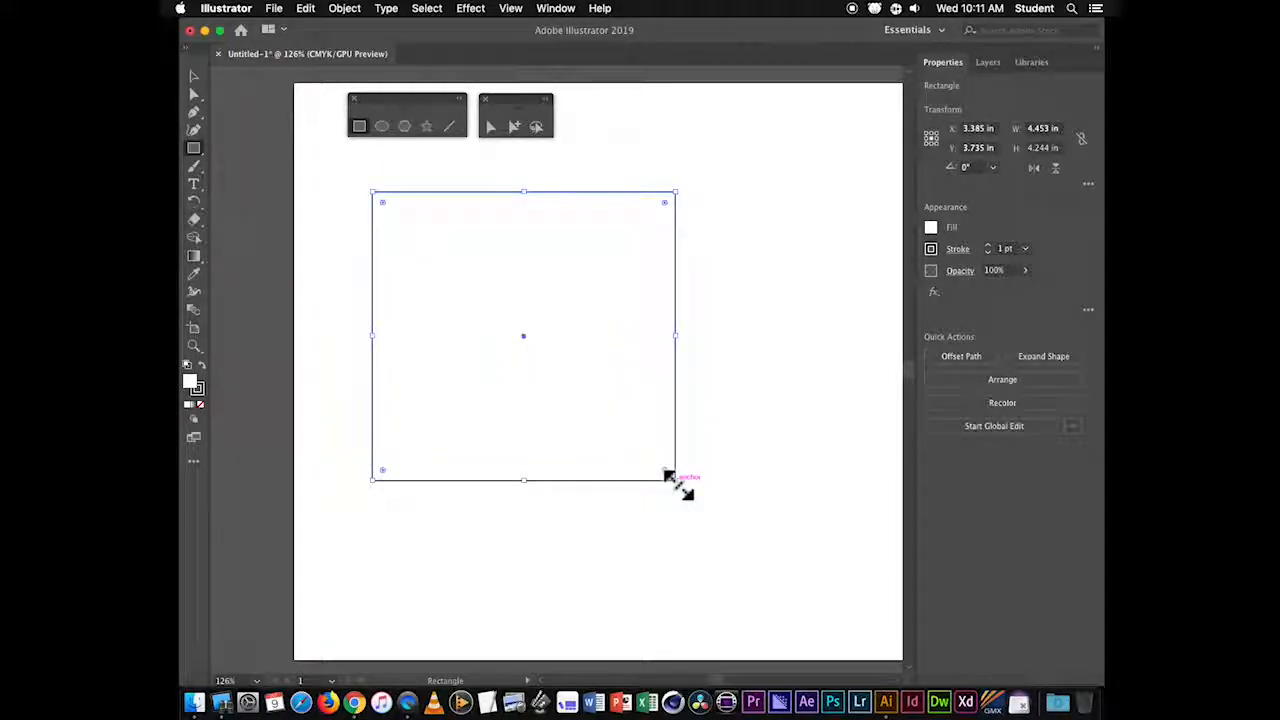
- Create a second rectangle with exact dimensions of 5 in wide and 5 in high, right of the first one
left_click(755, 240)
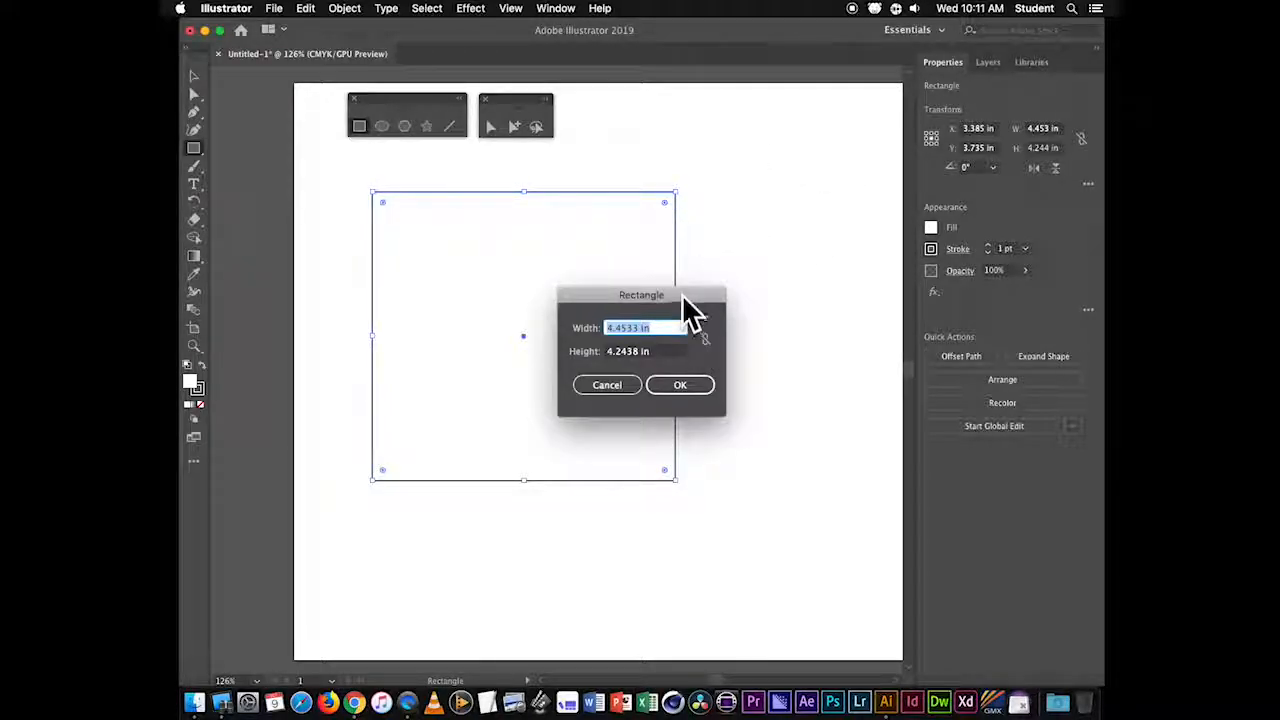
left_click_drag(686, 296, 817, 180)
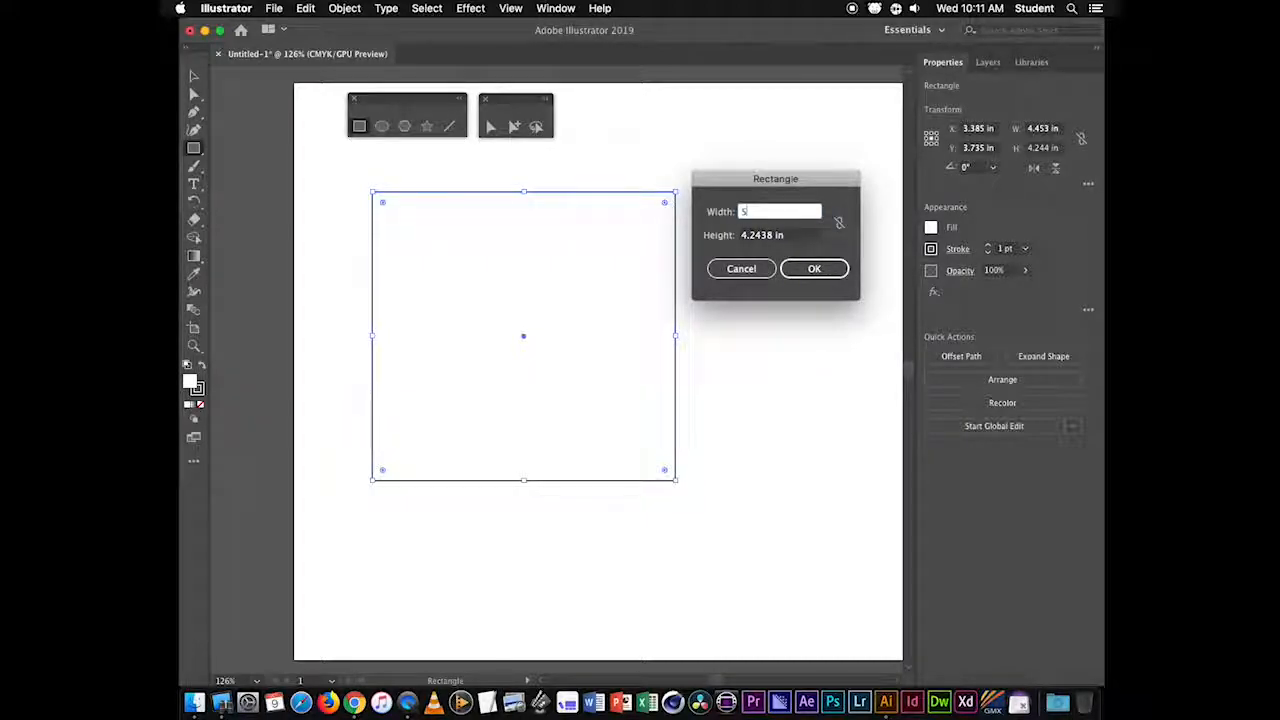
key("Tab")
type("5")
key("Return")
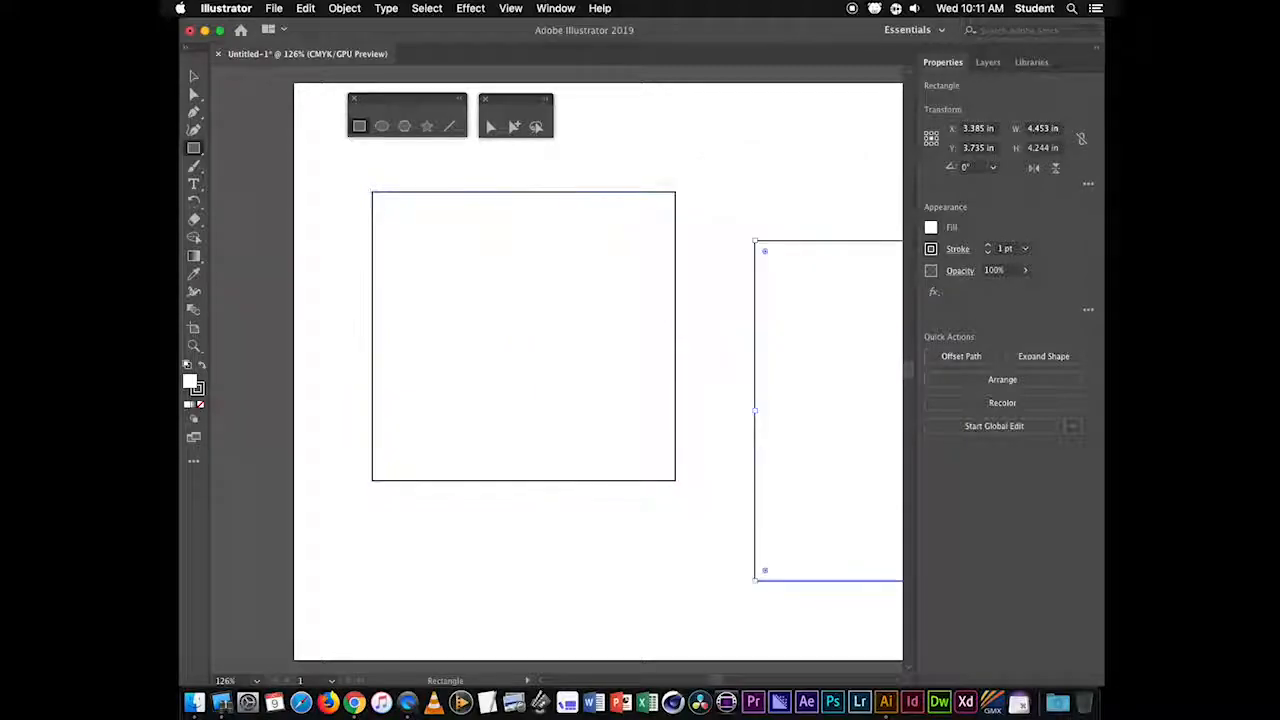
- Move the 5-inch square left so that it lies fully within the visible artboard area
left_click(193, 76)
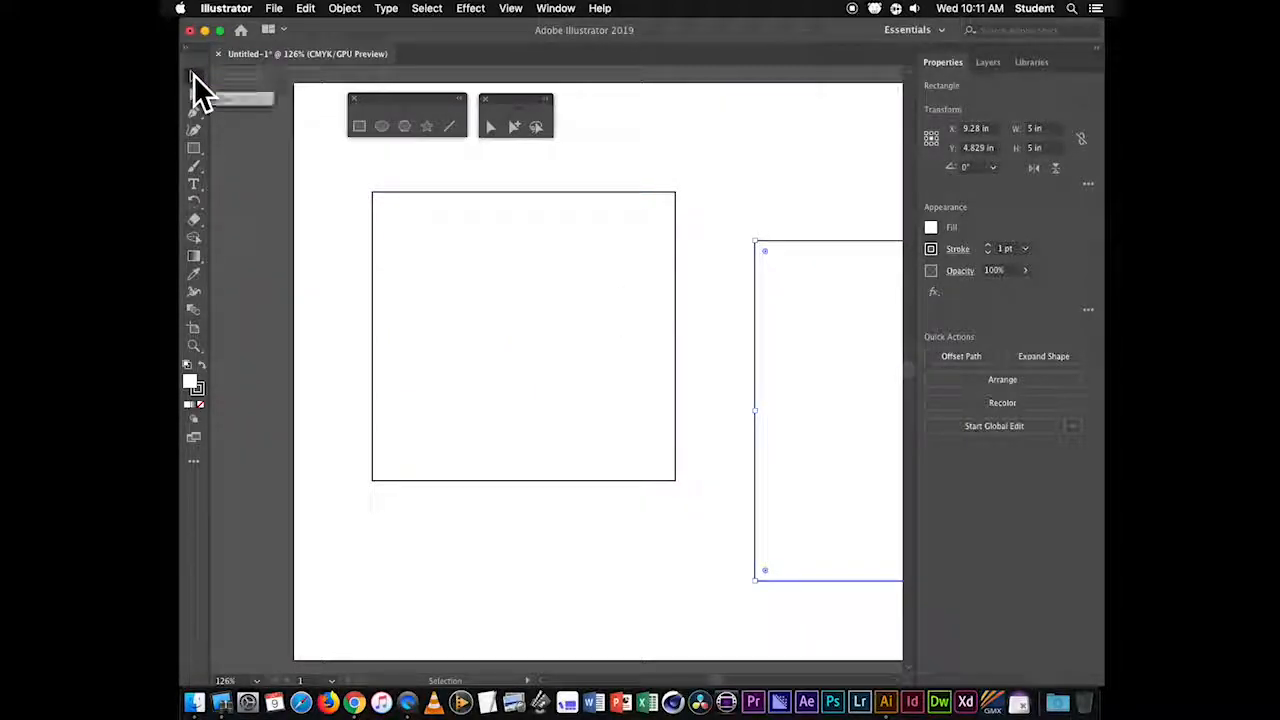
left_click_drag(806, 309, 537, 265)
left_click_drag(674, 286, 759, 308)
- Shrink the first rectangle to about 2.14 by 3.01 in and position it near the artboard's left edge
left_click_drag(465, 324, 437, 309)
left_click_drag(646, 463, 490, 382)
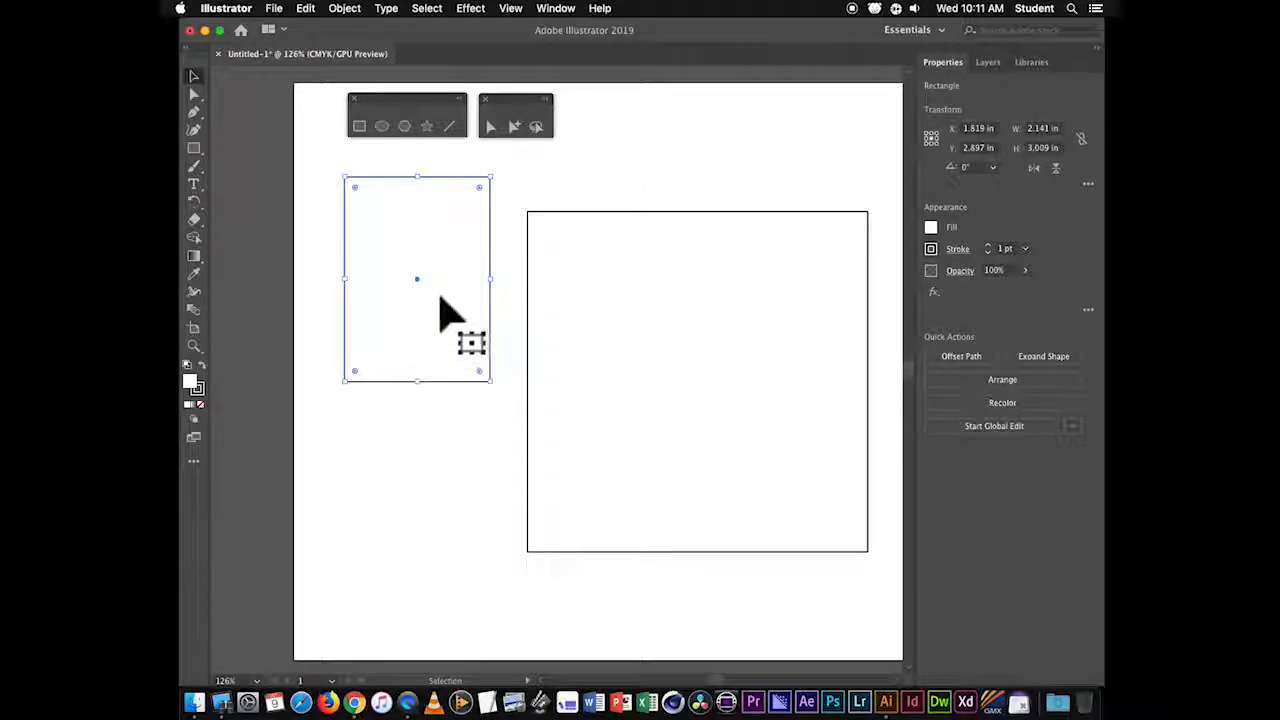
left_click_drag(438, 292, 418, 297)
- Align the 5-inch square's top edge with the small rectangle beside it and shrink it to about 3.6 by 3.01 in
left_click_drag(645, 320, 604, 289)
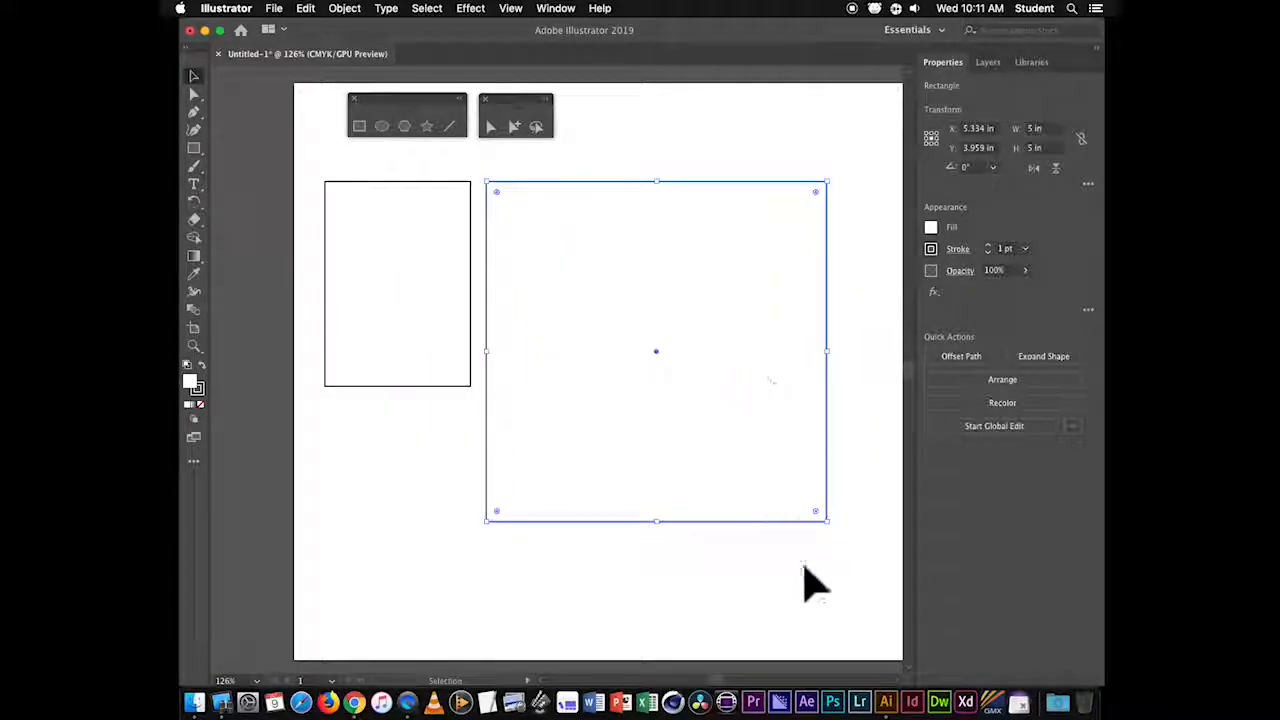
left_click_drag(826, 520, 731, 385)
- Reshape the right rectangle with Direct Selection, moving its upper-right corner inward and its lower-right corner up into a point
left_click(490, 126)
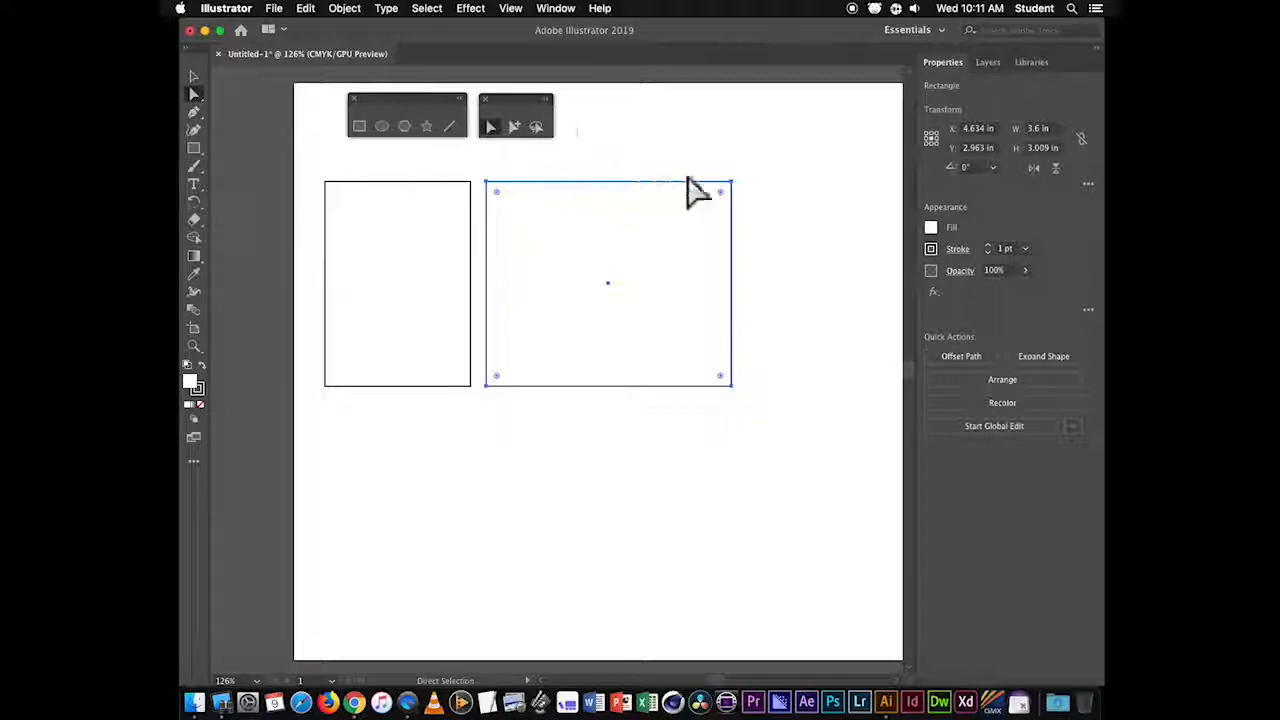
left_click(736, 196)
left_click(734, 194)
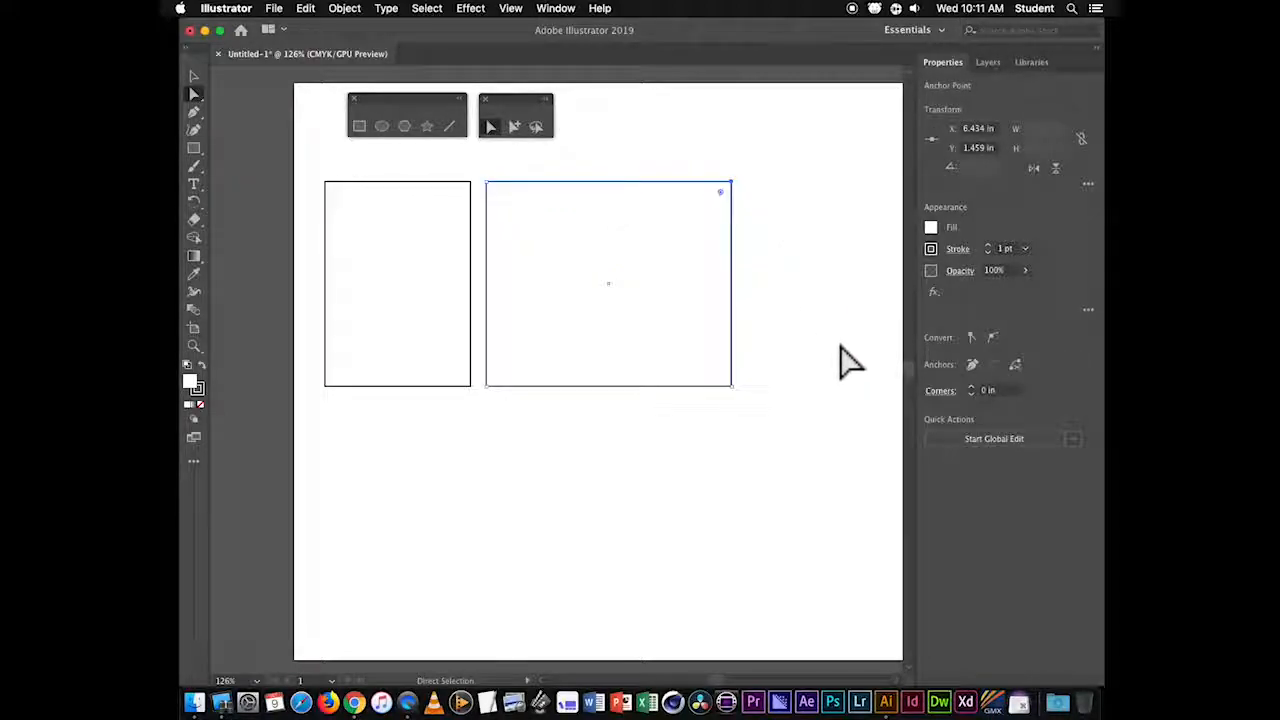
left_click_drag(732, 185, 642, 207)
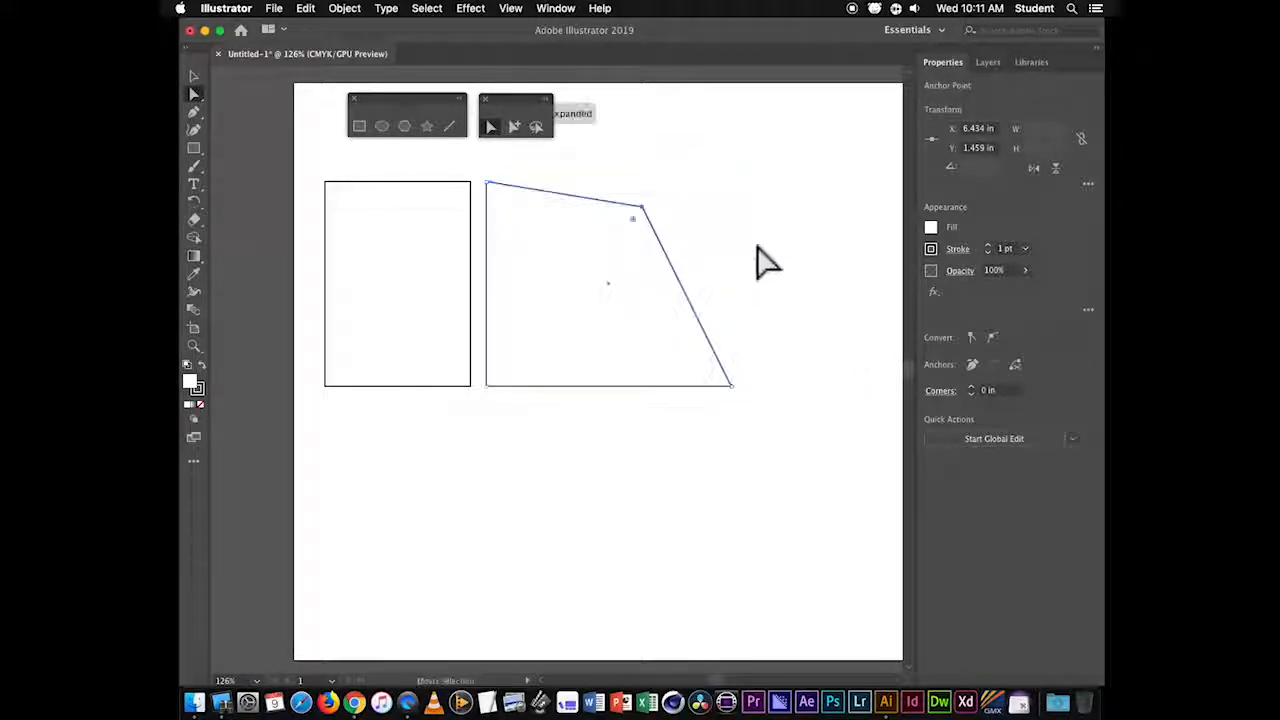
left_click_drag(733, 388, 745, 264)
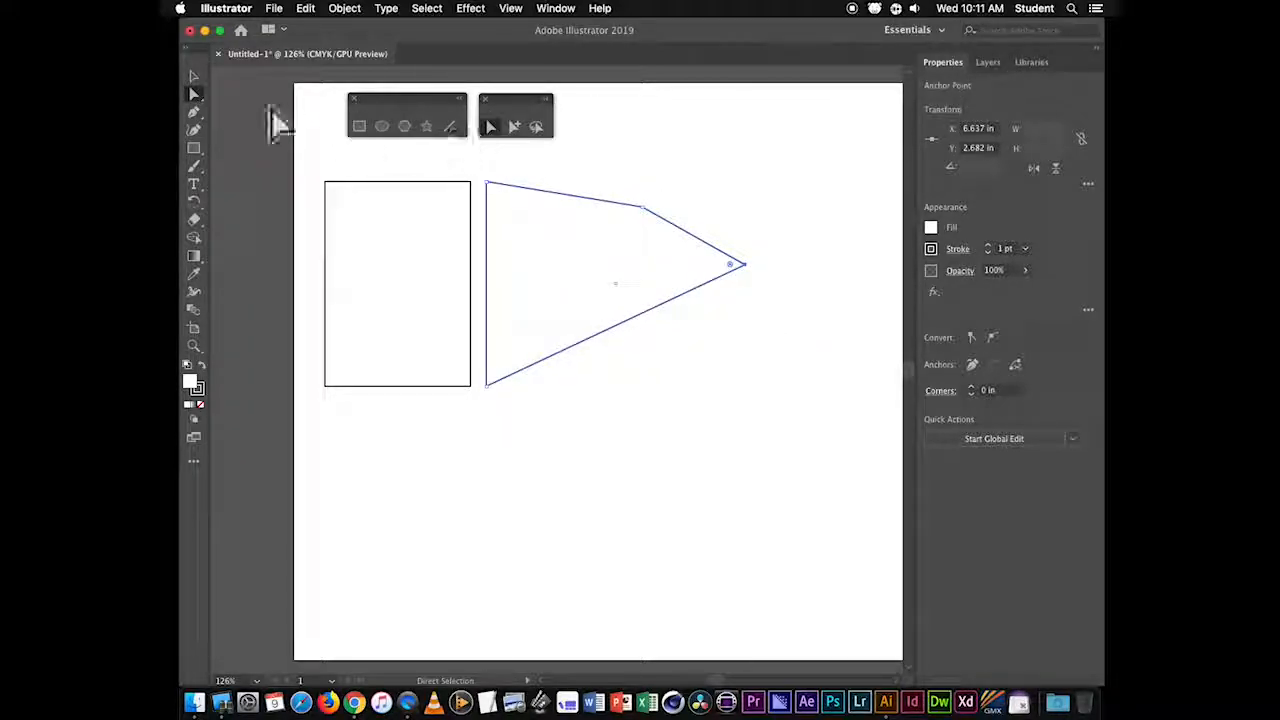
- Move the whole reshaped figure slightly to the right, away from the small rectangle
left_click(194, 77)
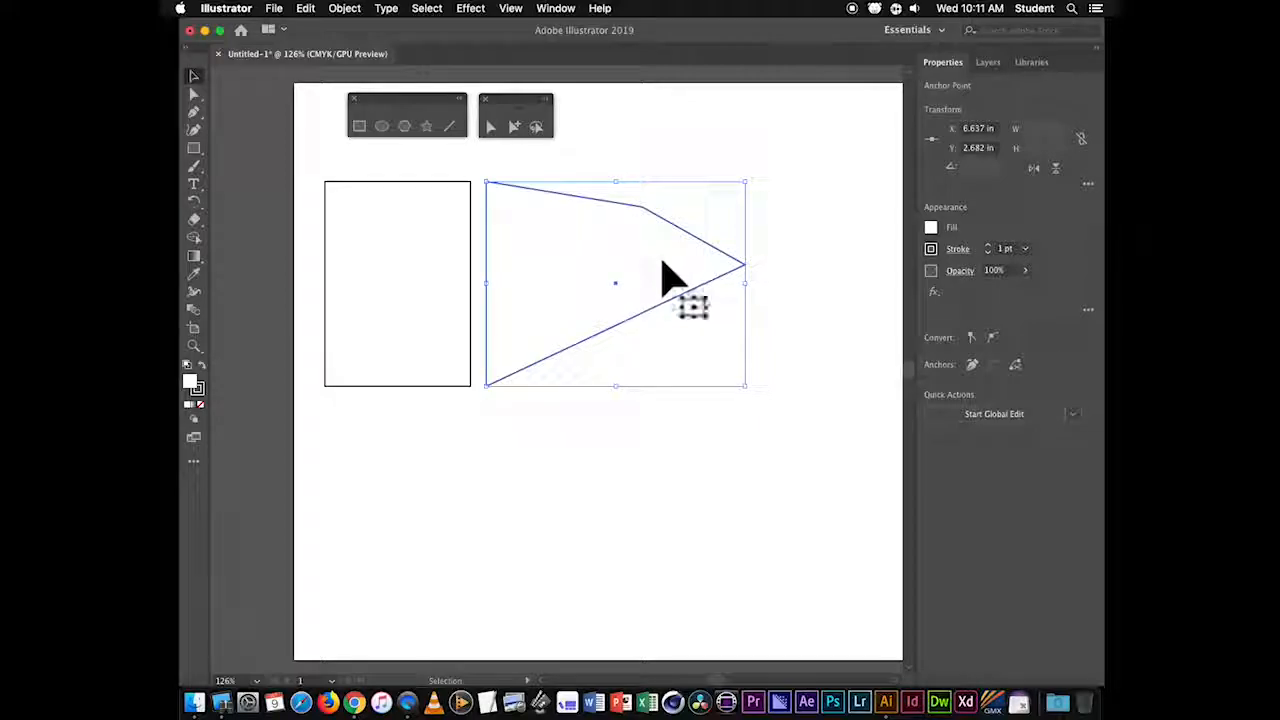
left_click_drag(616, 298, 628, 262)
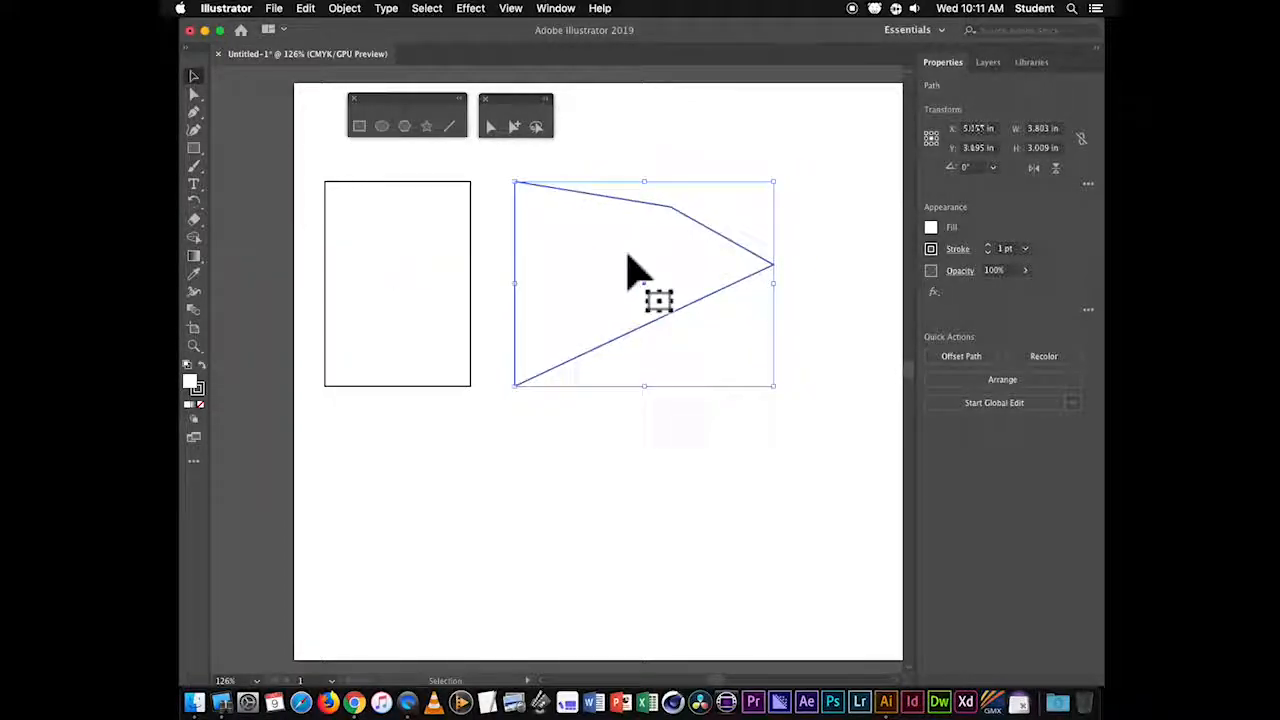
- Pull the figure's two right anchor points up and down to form a flared quadrilateral about 3.25 by 4.77 in, and reselect it
left_click(492, 125)
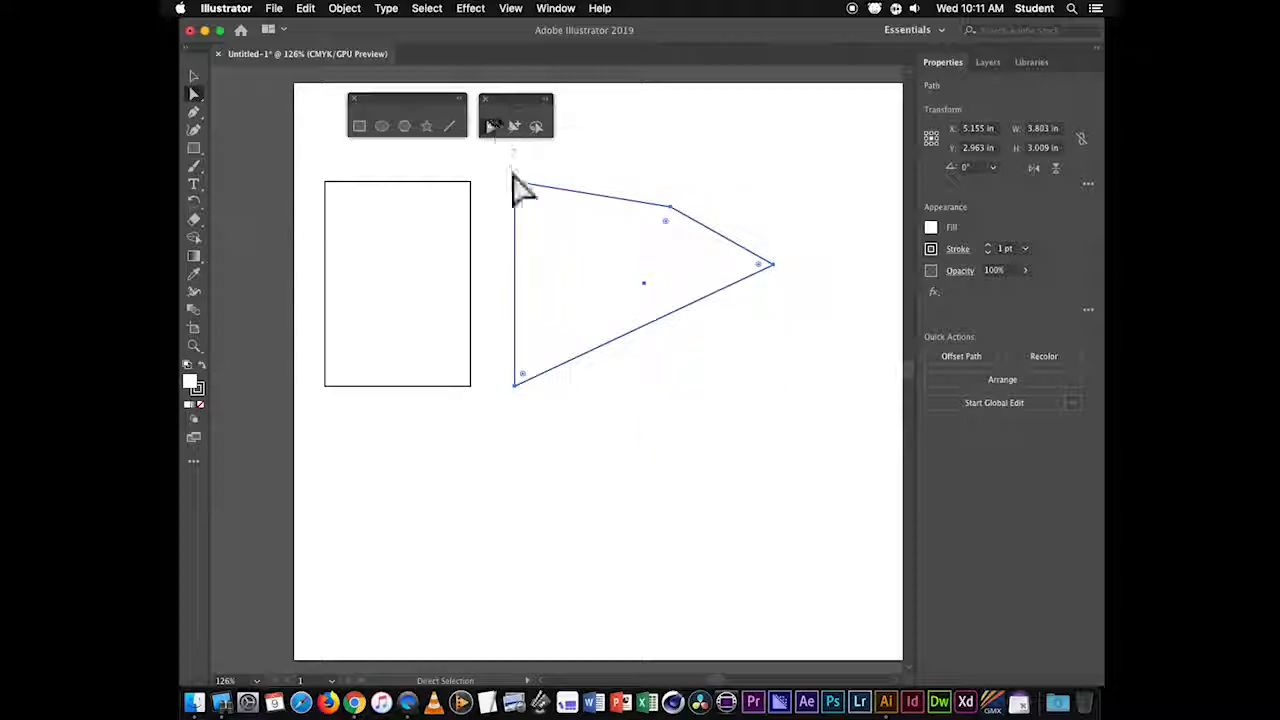
left_click(670, 207)
left_click_drag(669, 210, 736, 132)
left_click_drag(775, 266, 697, 457)
left_click(814, 243)
left_click(622, 272)
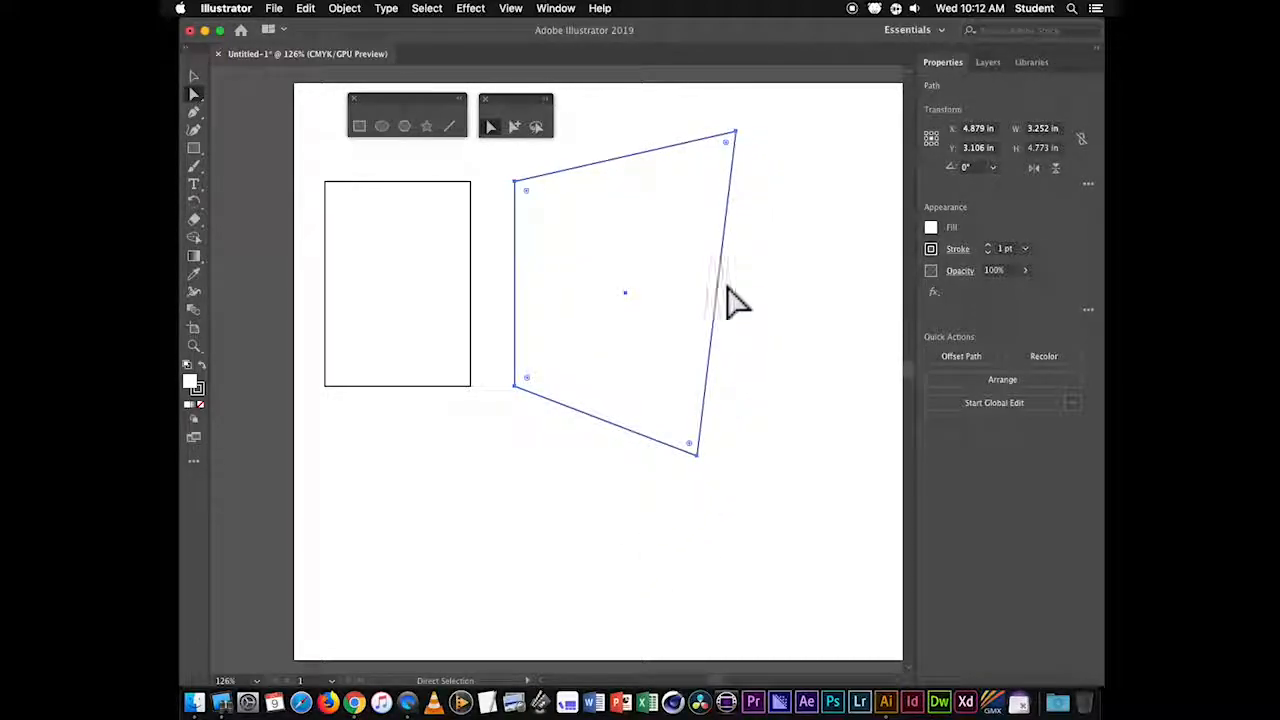
- Lower the flared quadrilateral's upper-right anchor point with Direct Selection and move the whole figure down and to the right
left_click(734, 134)
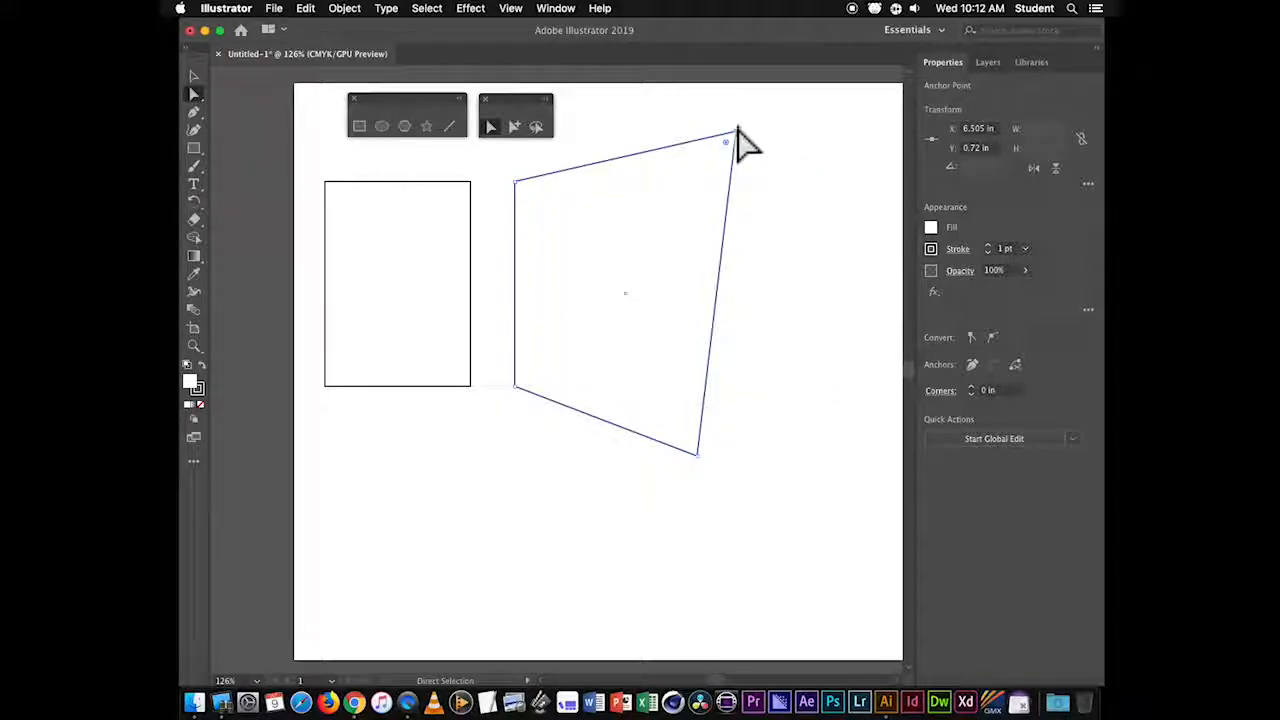
left_click_drag(735, 134, 720, 195)
left_click(632, 258)
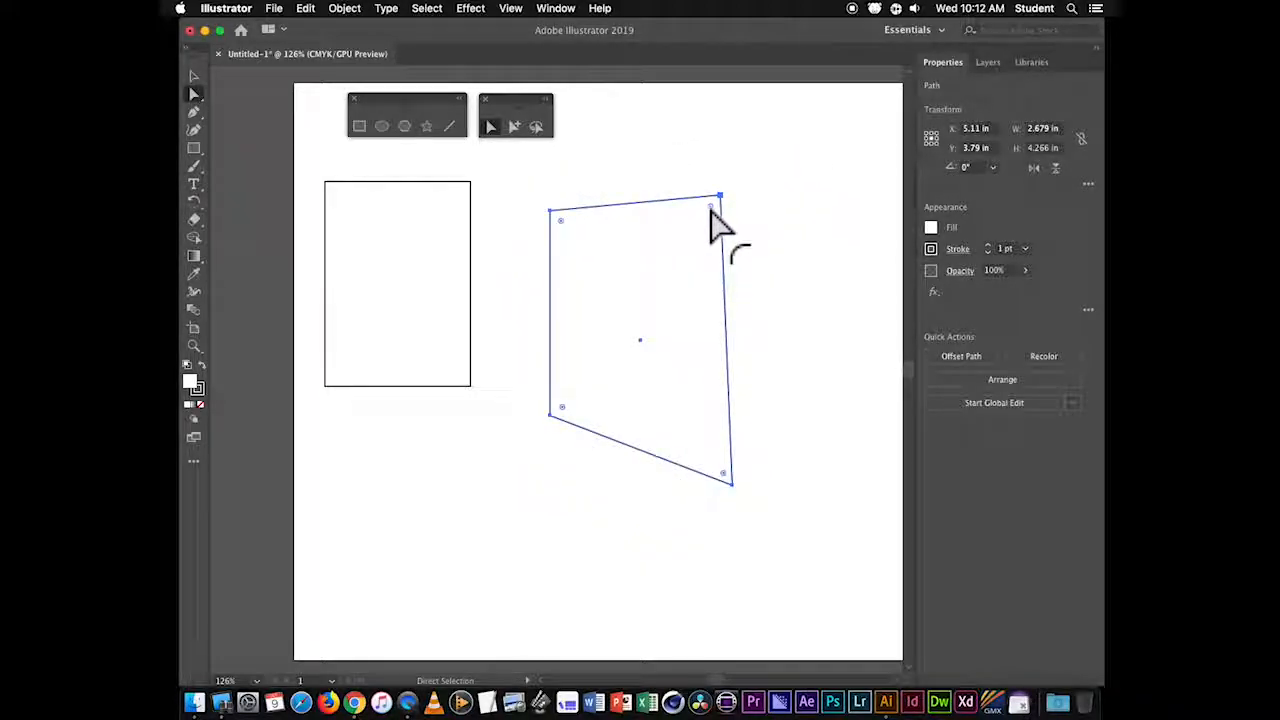
- Slightly round all four corners of the quadrilateral and move it up and to the left, closer to the rectangle
left_click_drag(712, 225, 760, 232)
left_click(768, 229)
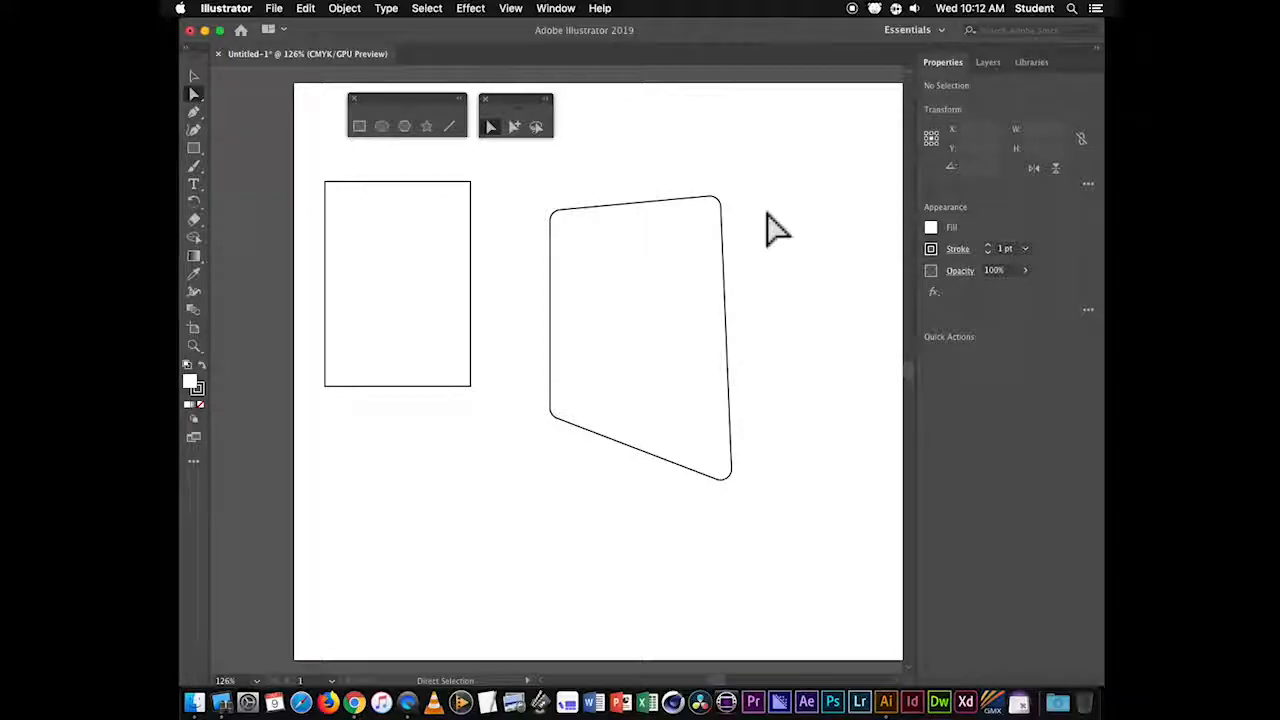
left_click_drag(676, 297, 641, 273)
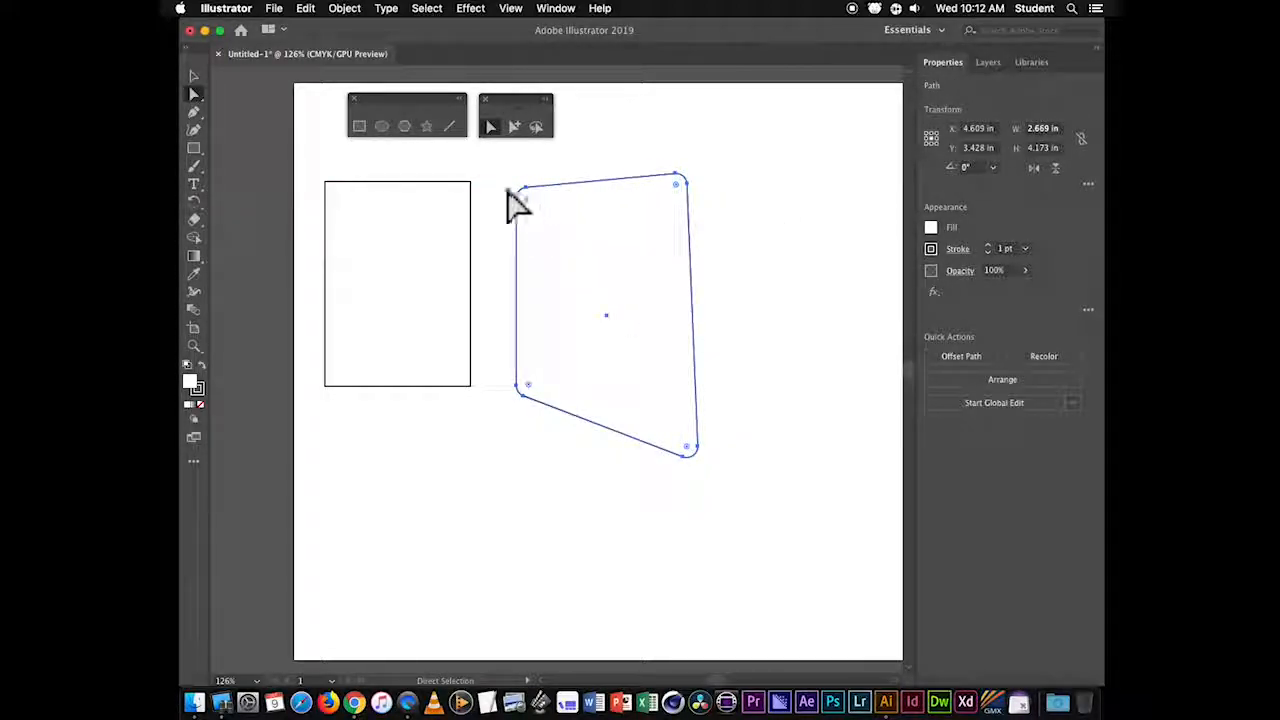
- Pull the figure's rounded upper-right corner outward and back in with Direct Selection, leaving the figure about 2.67 by 4.06 in
left_click(197, 76)
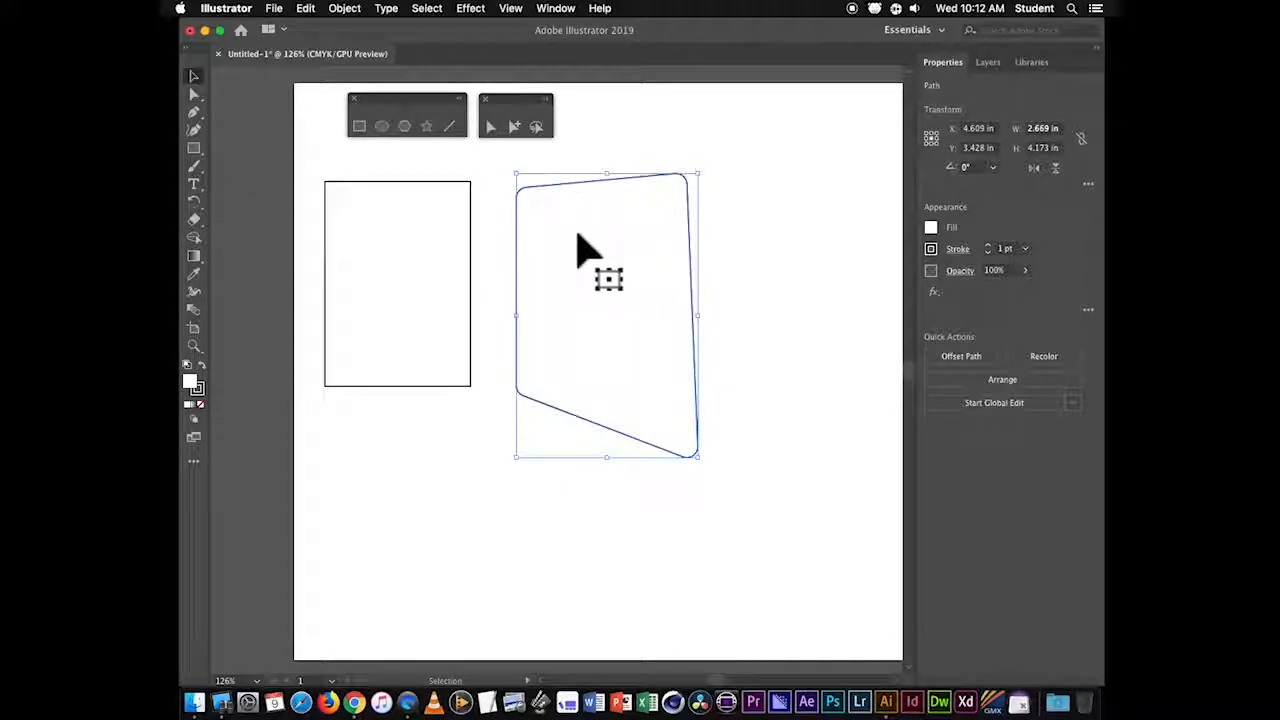
left_click(491, 126)
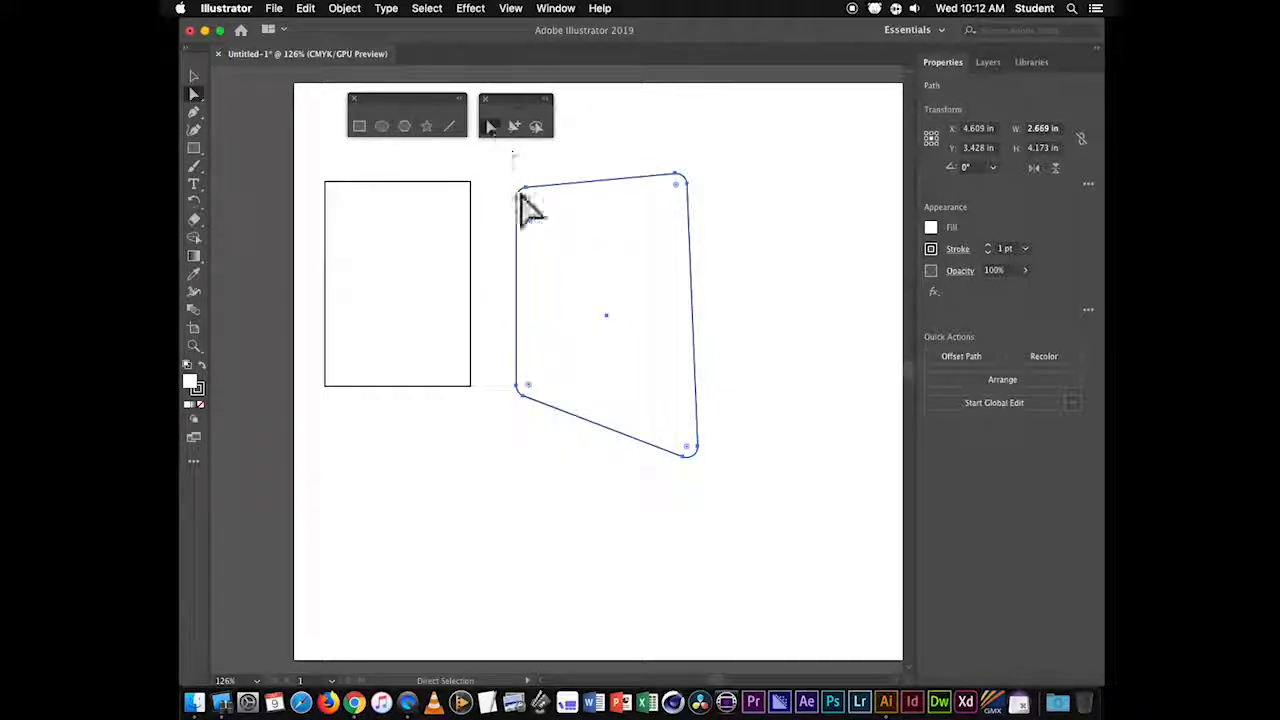
left_click_drag(686, 182, 802, 194)
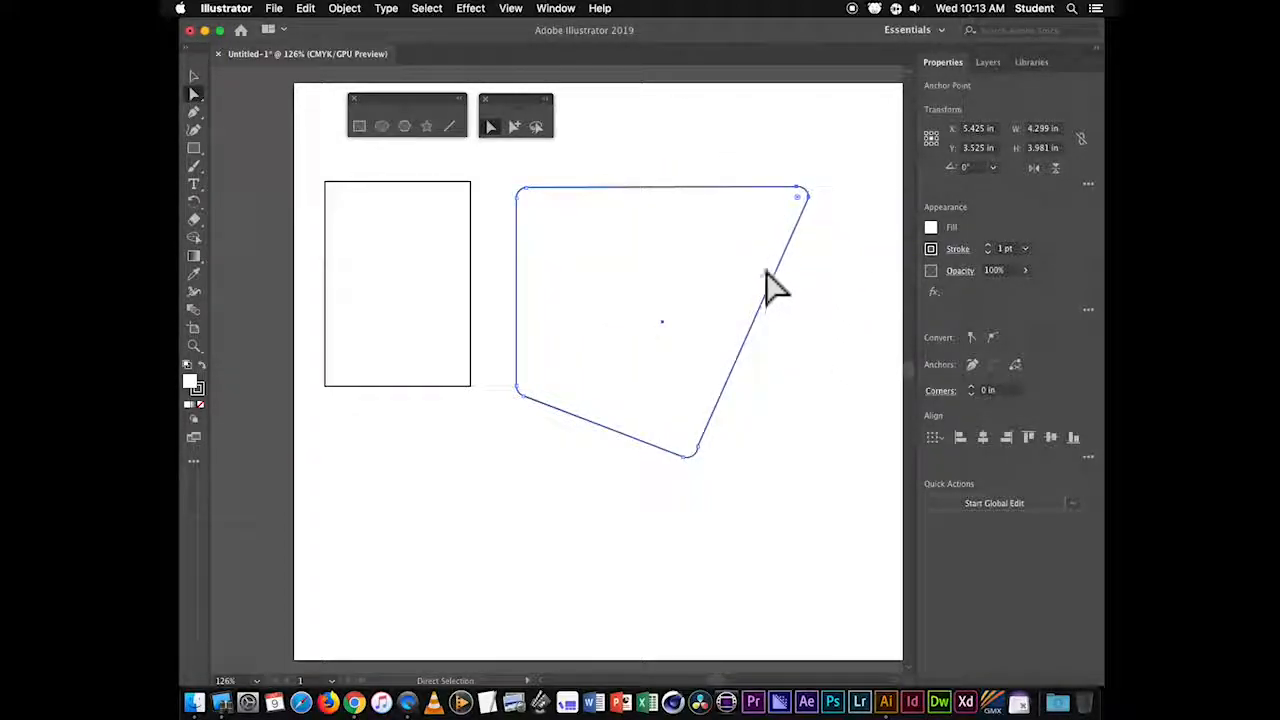
left_click_drag(812, 202, 702, 196)
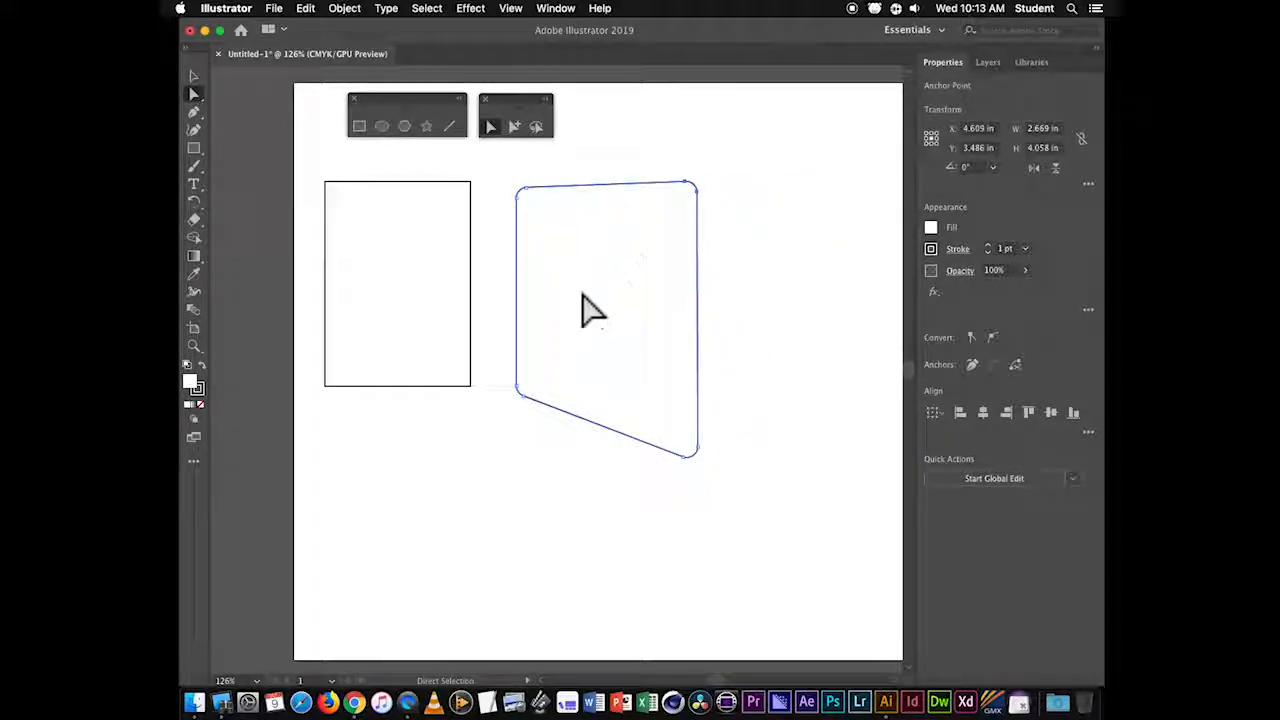
- Move the left rectangle slightly right and down so it sits close beside the rounded figure
left_click(513, 127)
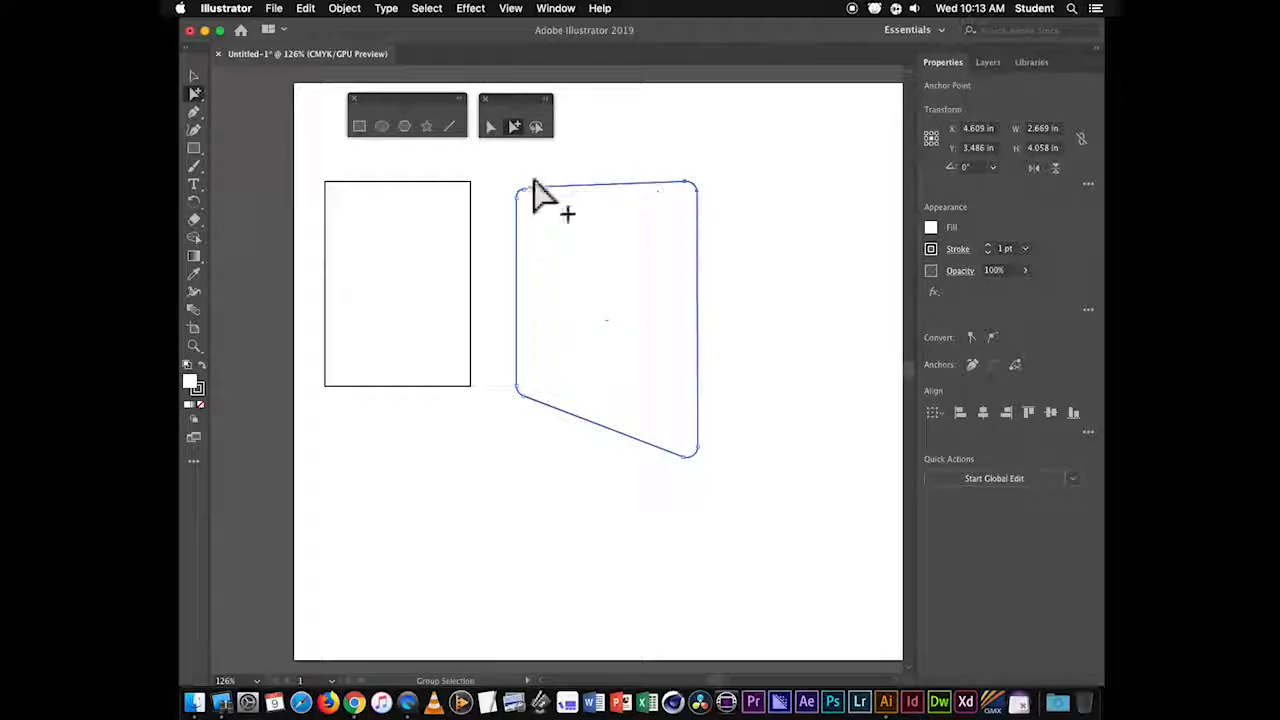
left_click(194, 77)
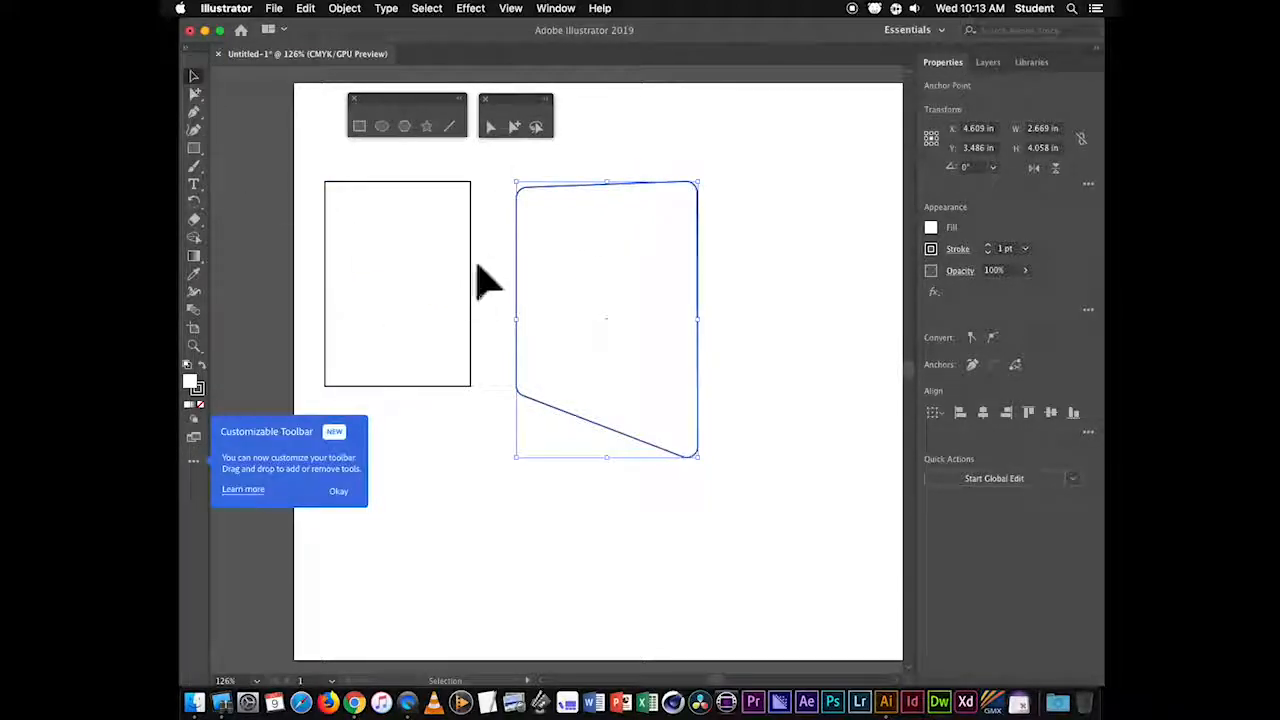
left_click_drag(425, 266, 458, 274)
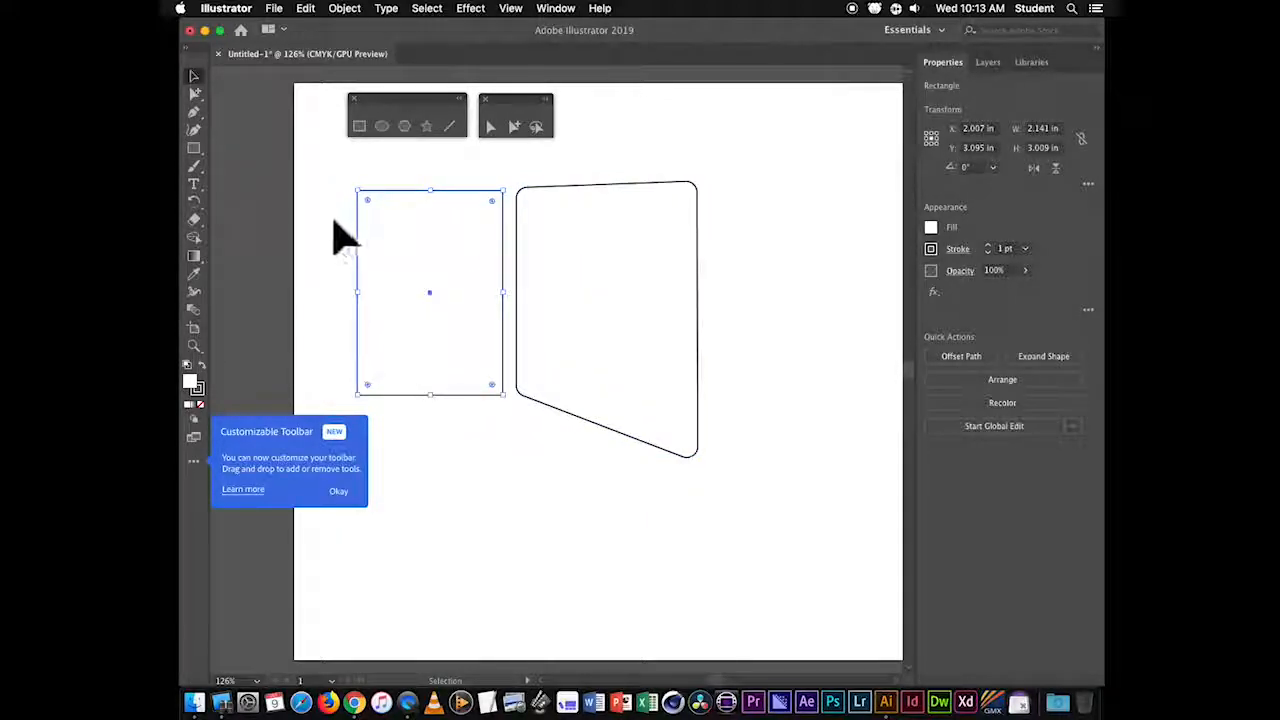
left_click(340, 235)
- Group the rectangle with the rounded figure and move the group down and to the right
left_click(426, 248)
left_click(612, 244, "shift")
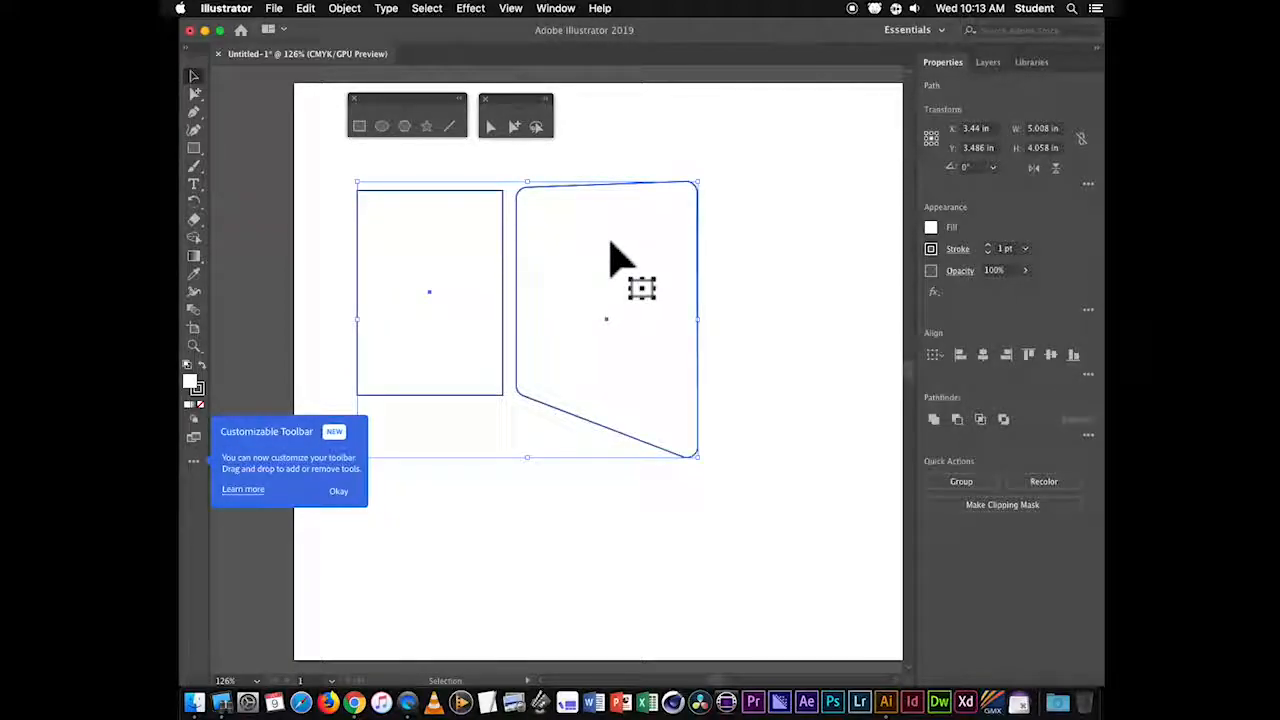
left_click(344, 9)
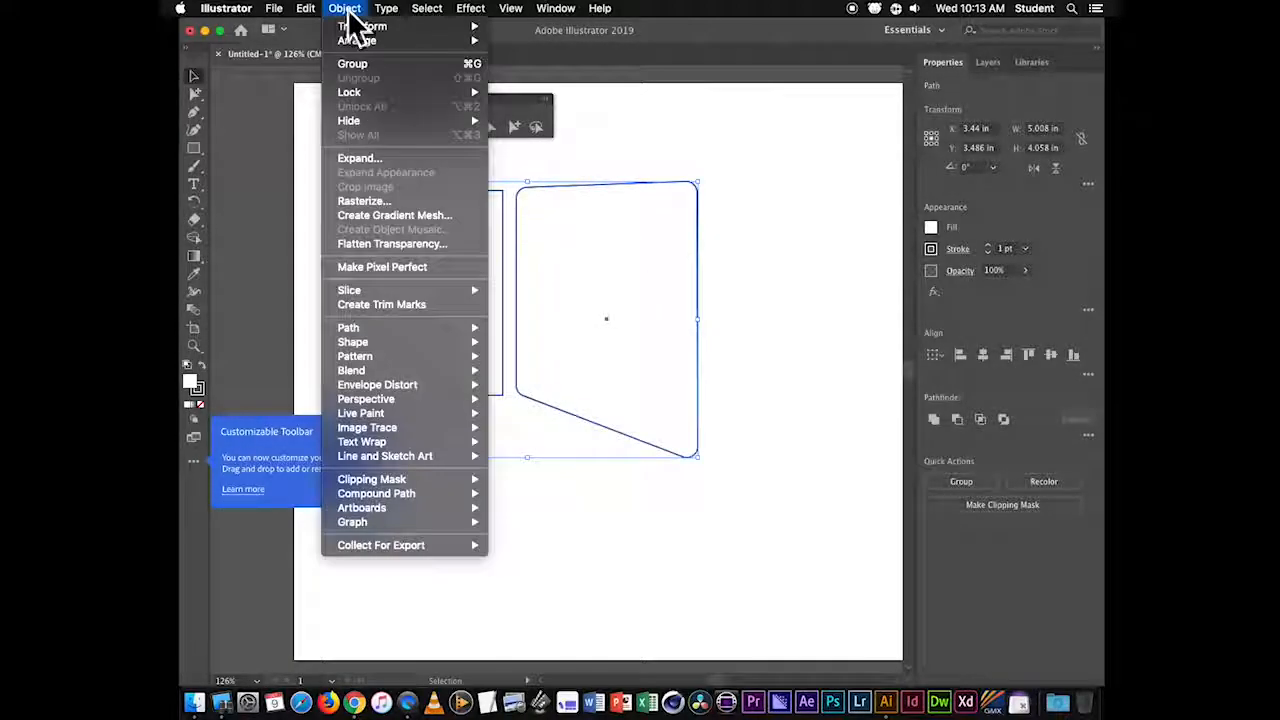
left_click(382, 66)
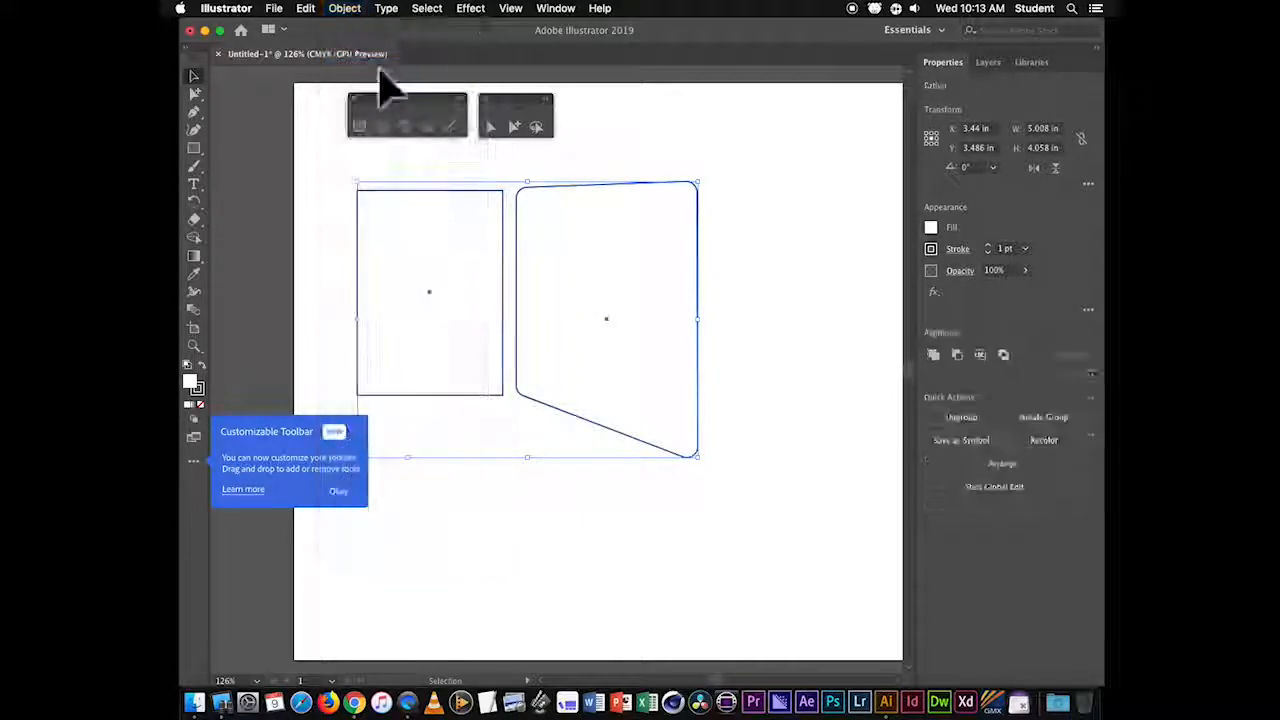
left_click(732, 226)
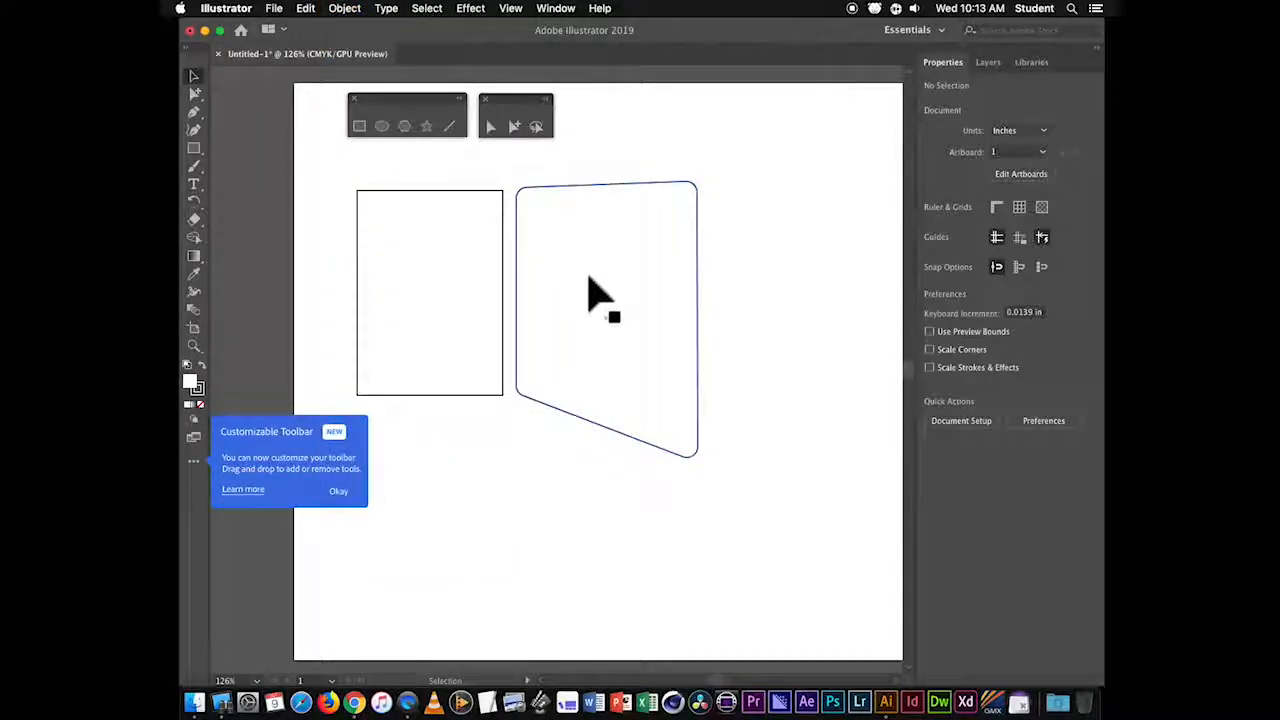
left_click_drag(575, 288, 672, 333)
left_click(762, 286)
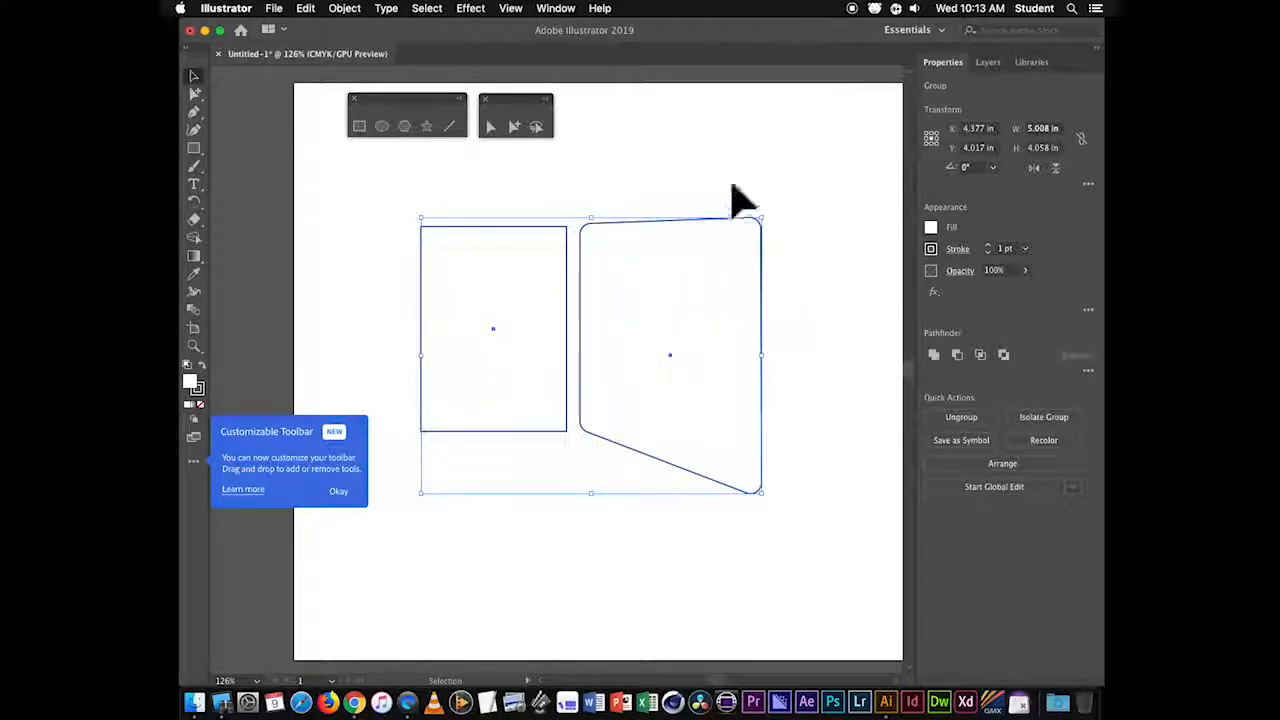
- Move only the rectangle within the group with Group Selection so that it partly overlaps the rounded figure
left_click(515, 127)
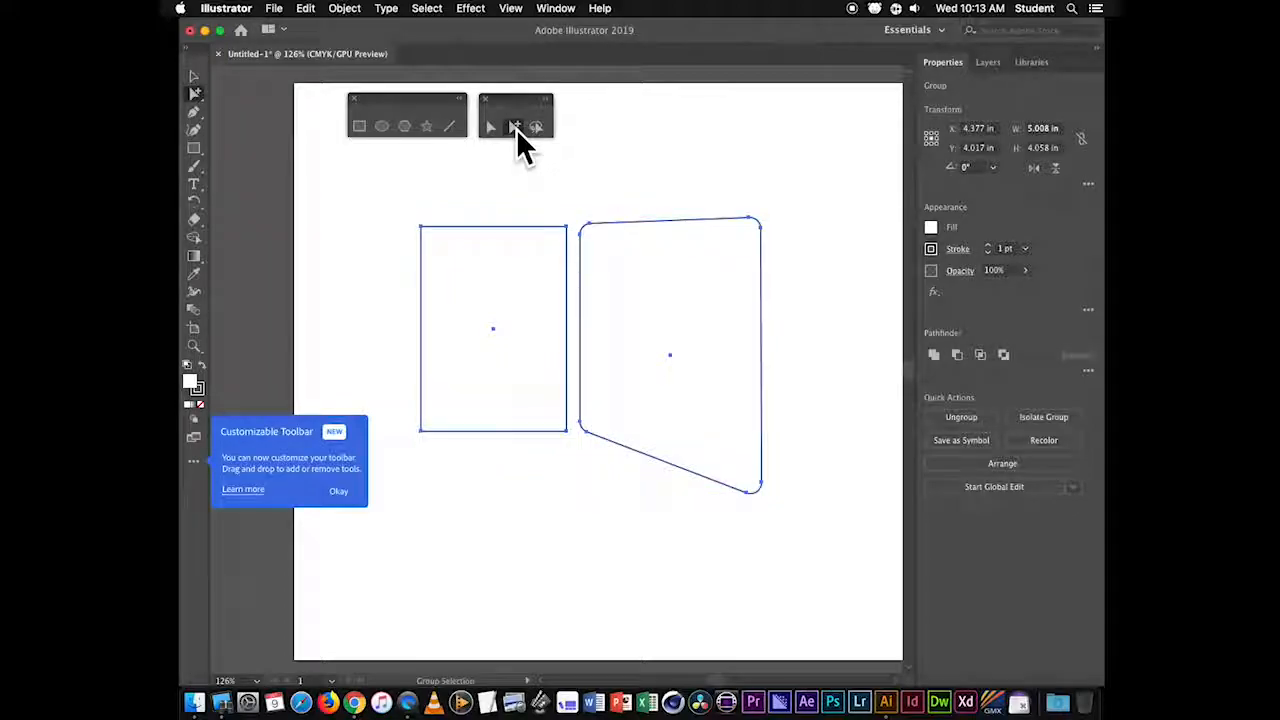
left_click(540, 270)
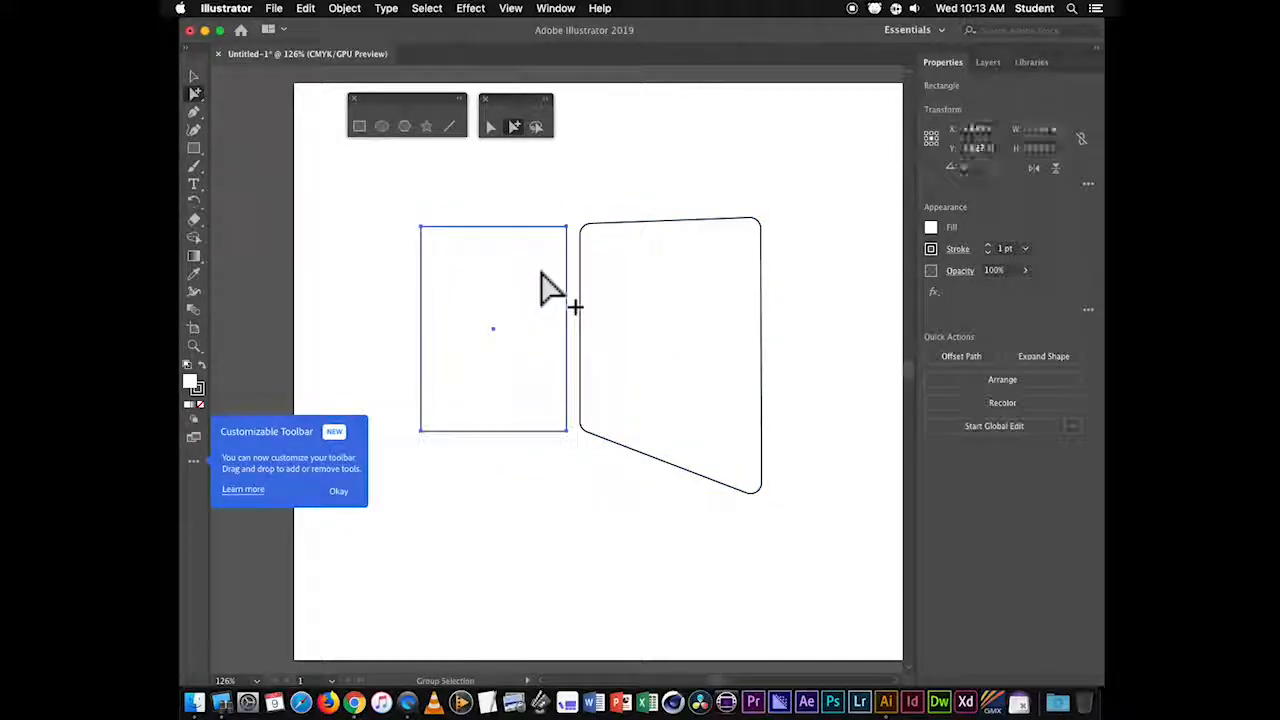
left_click_drag(528, 286, 603, 334)
left_click(812, 356)
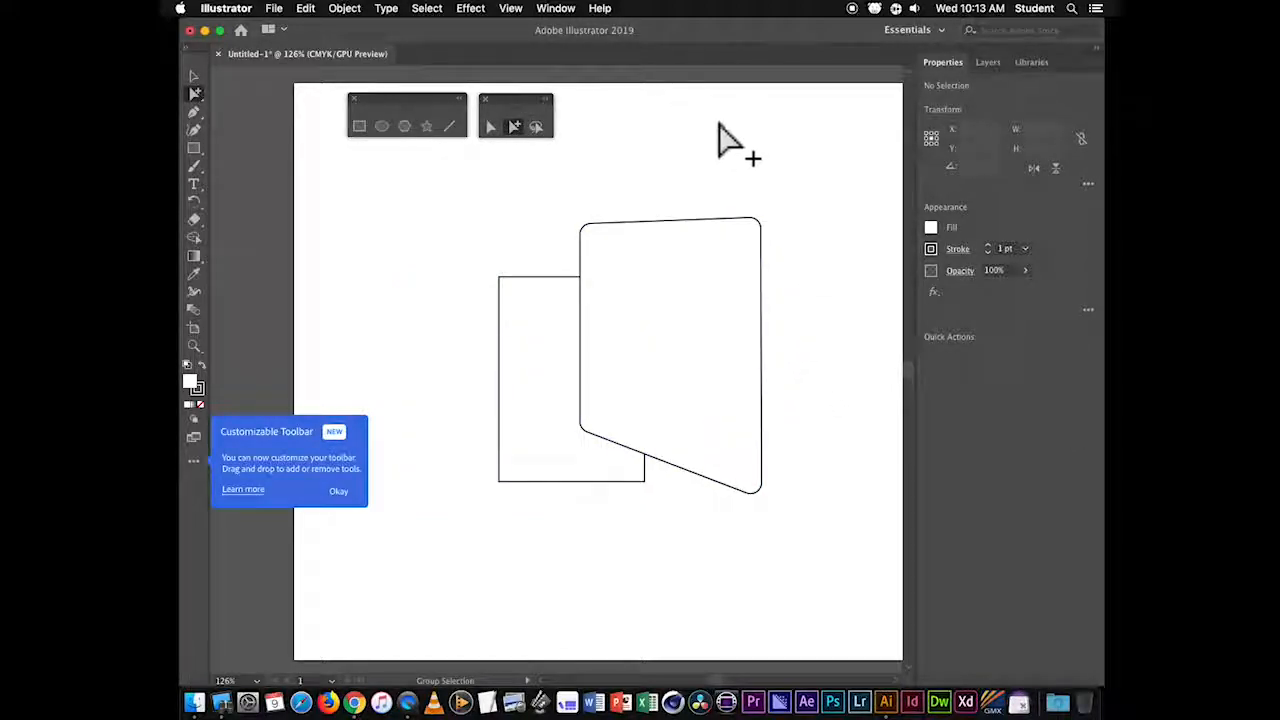
- Move the whole group up and to the left with the Selection tool and deselect it
left_click(195, 77)
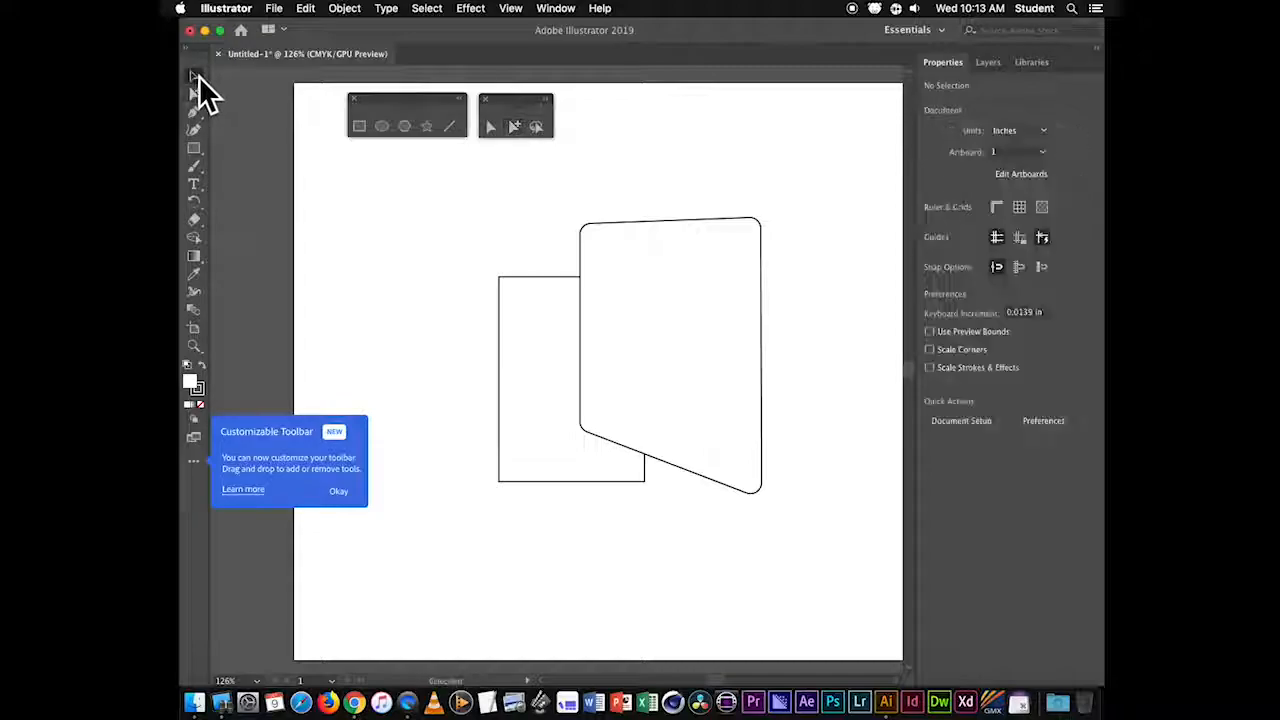
left_click(672, 366)
left_click_drag(737, 434, 710, 348)
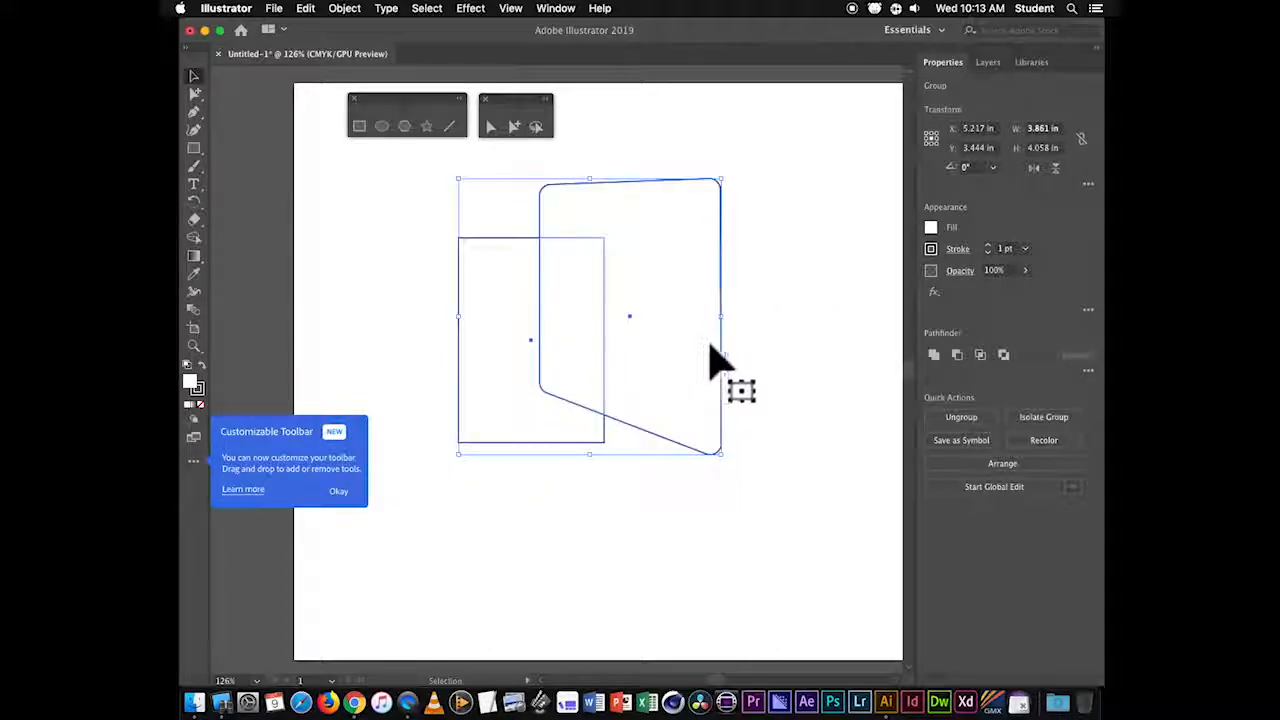
left_click(805, 363)
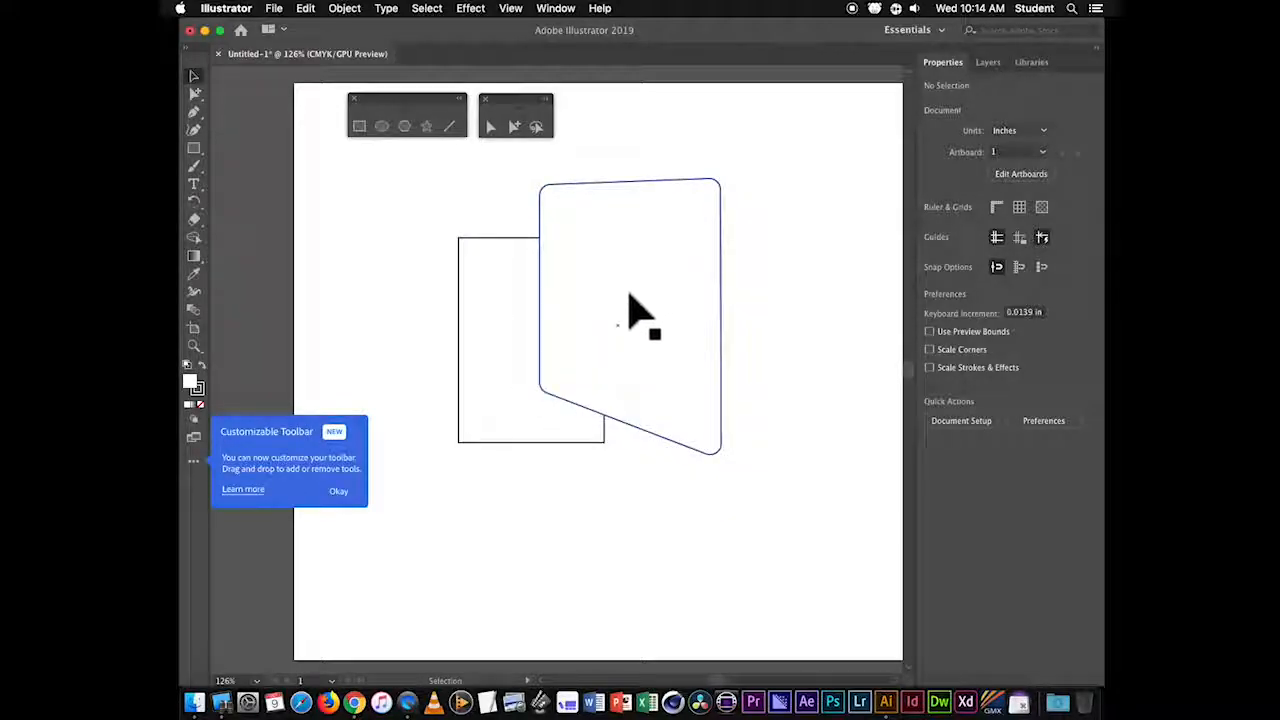
- Send the rounded figure to the back within the group, and select each of the two shapes individually with Group Selection
left_click(513, 126)
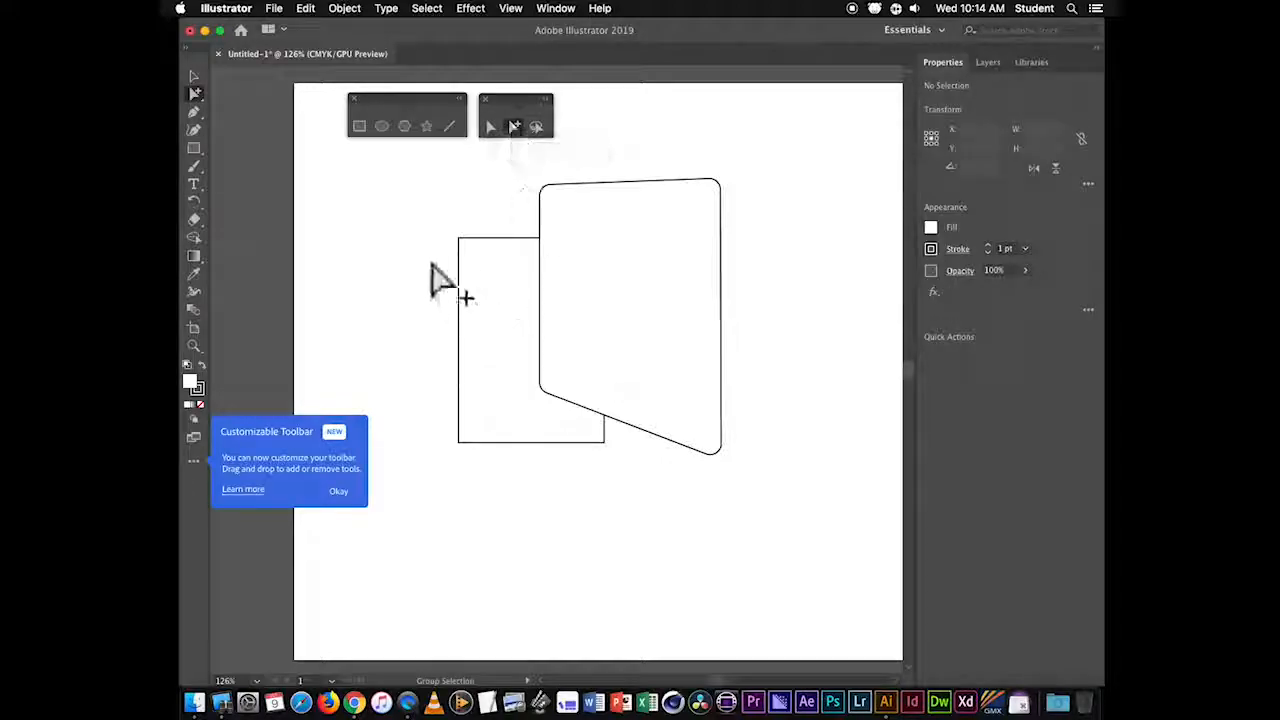
left_click(617, 243)
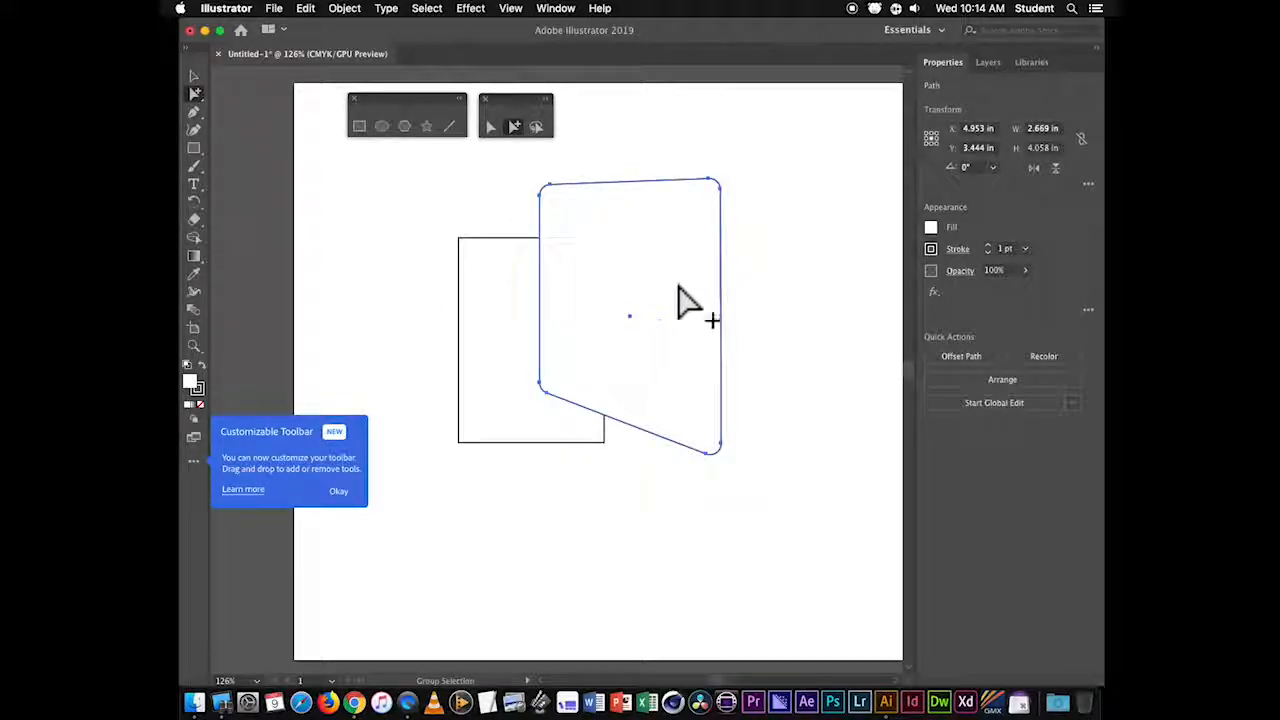
right_click(679, 294)
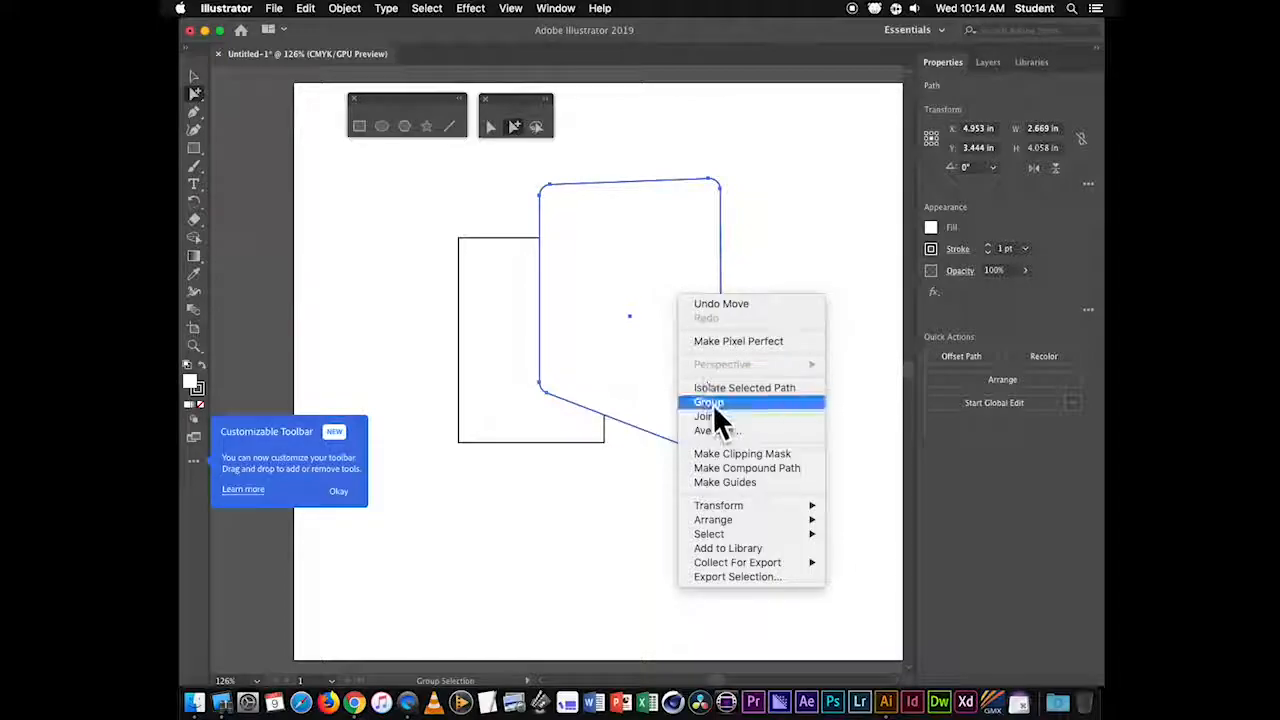
mouse_move(752, 512)
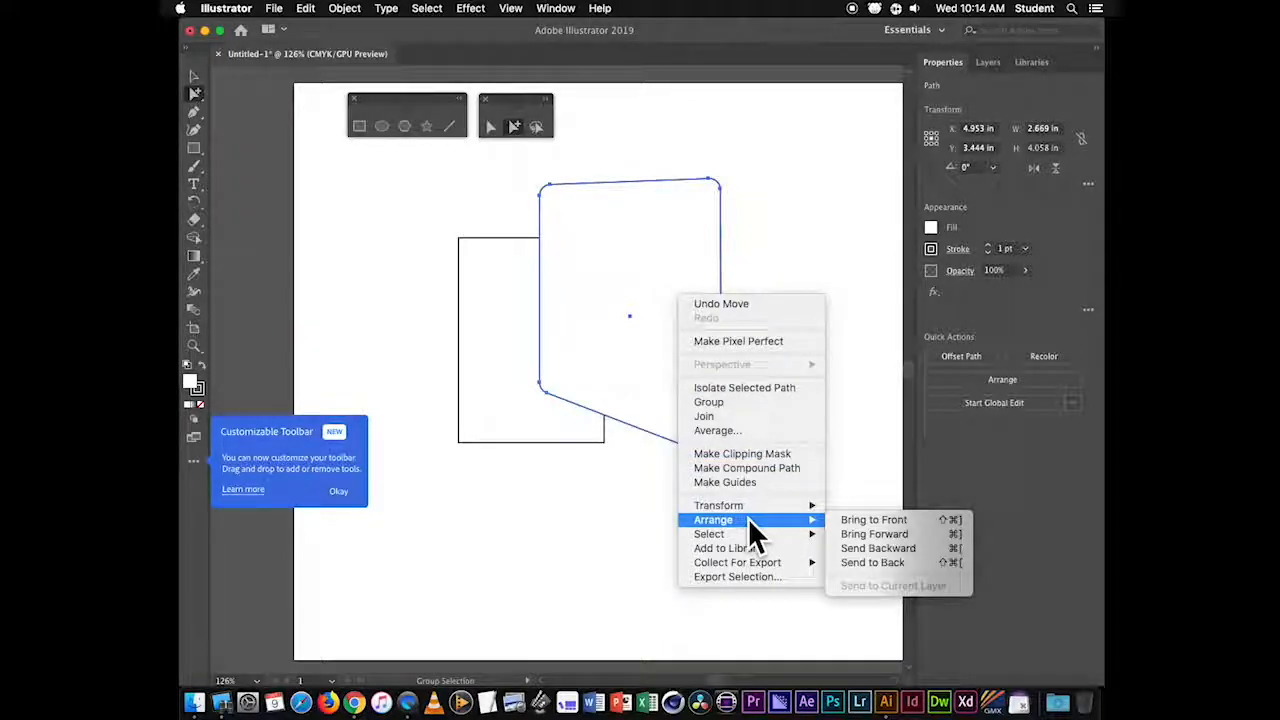
left_click(341, 12)
left_click(346, 14)
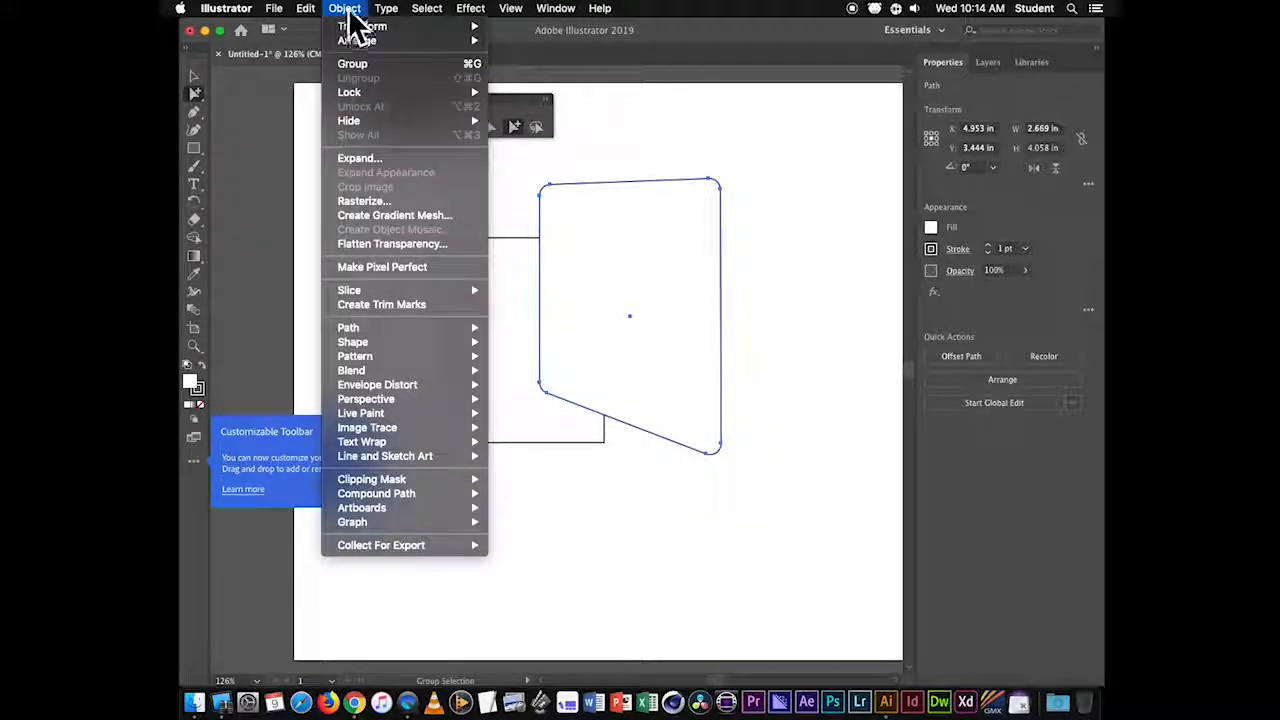
mouse_move(366, 44)
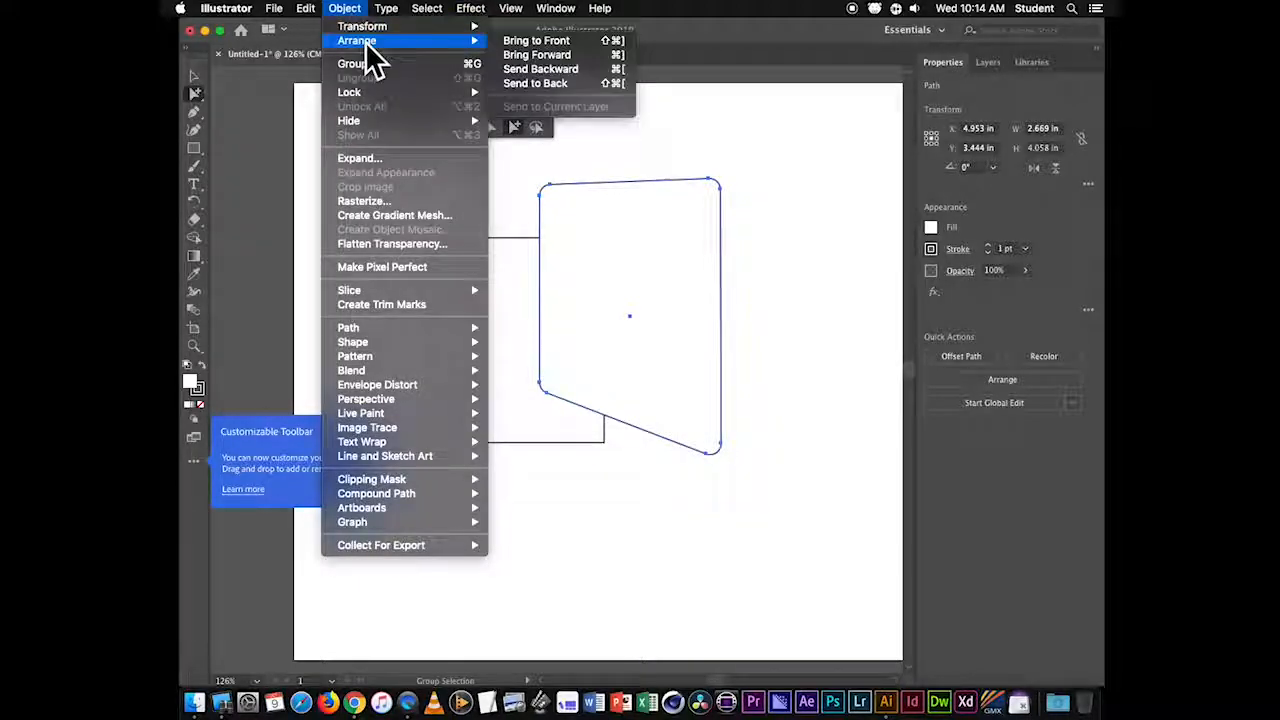
left_click(570, 83)
left_click(659, 150)
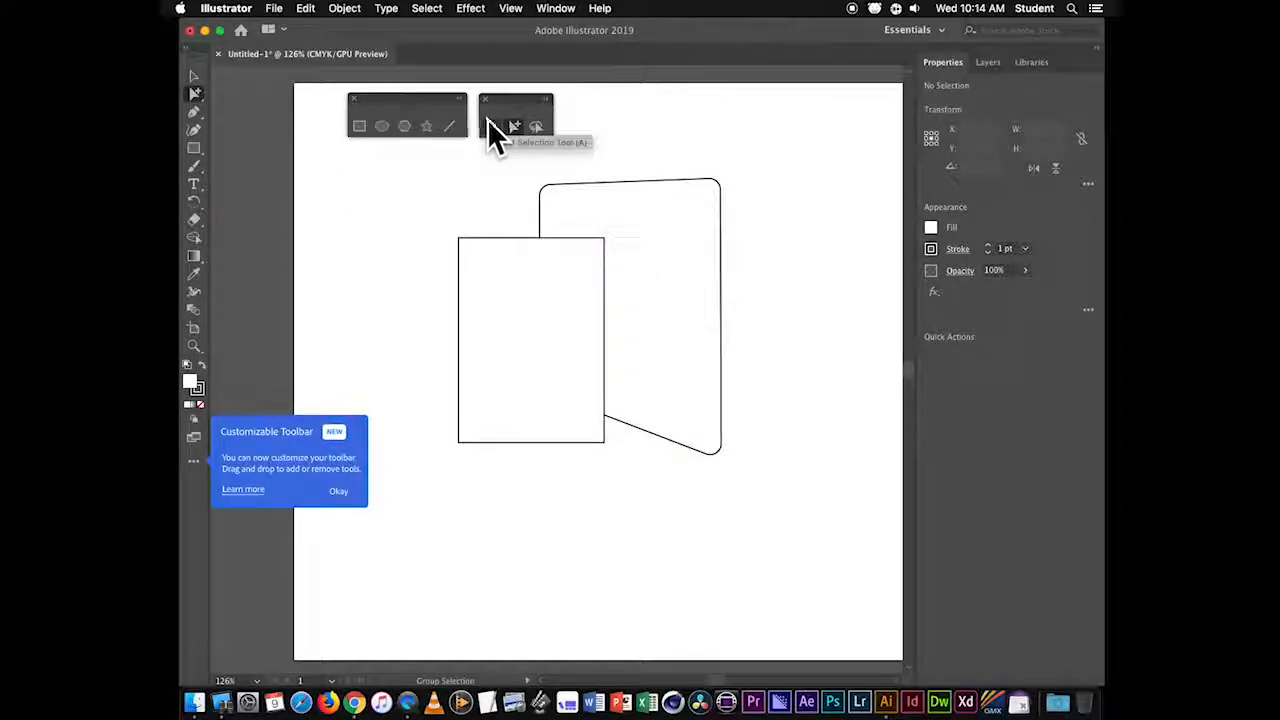
left_click(699, 180)
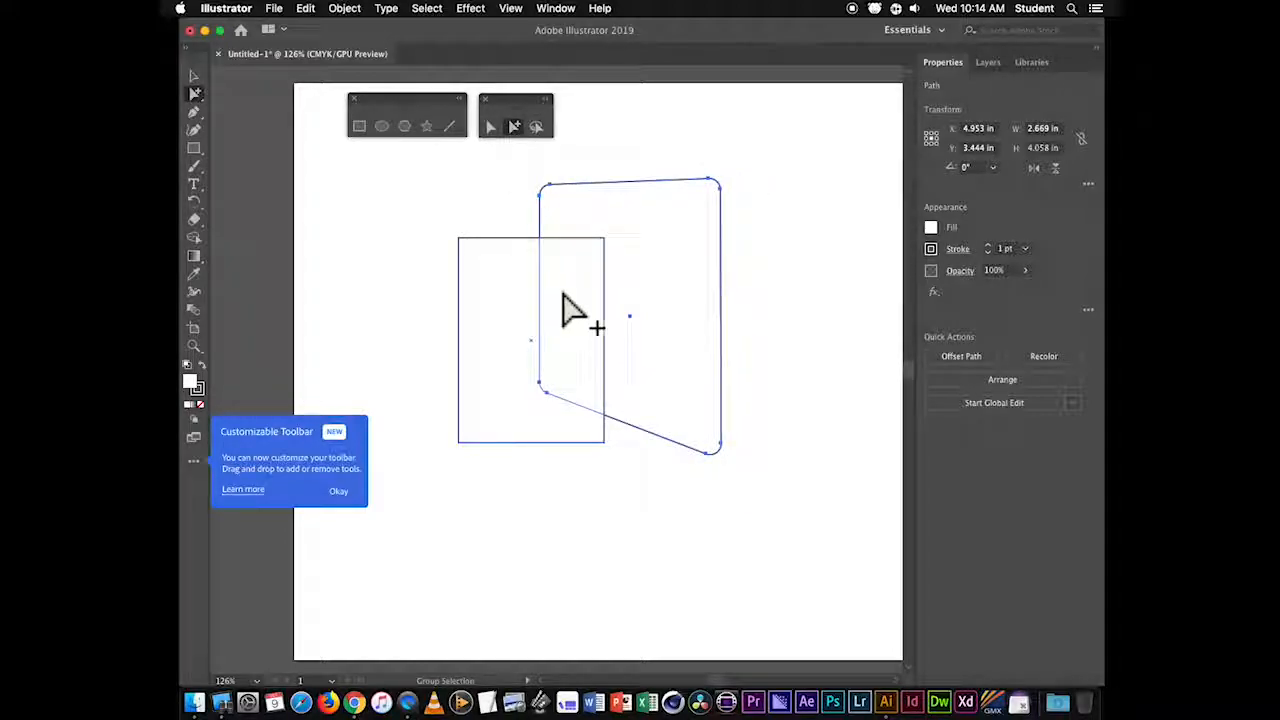
left_click(529, 306)
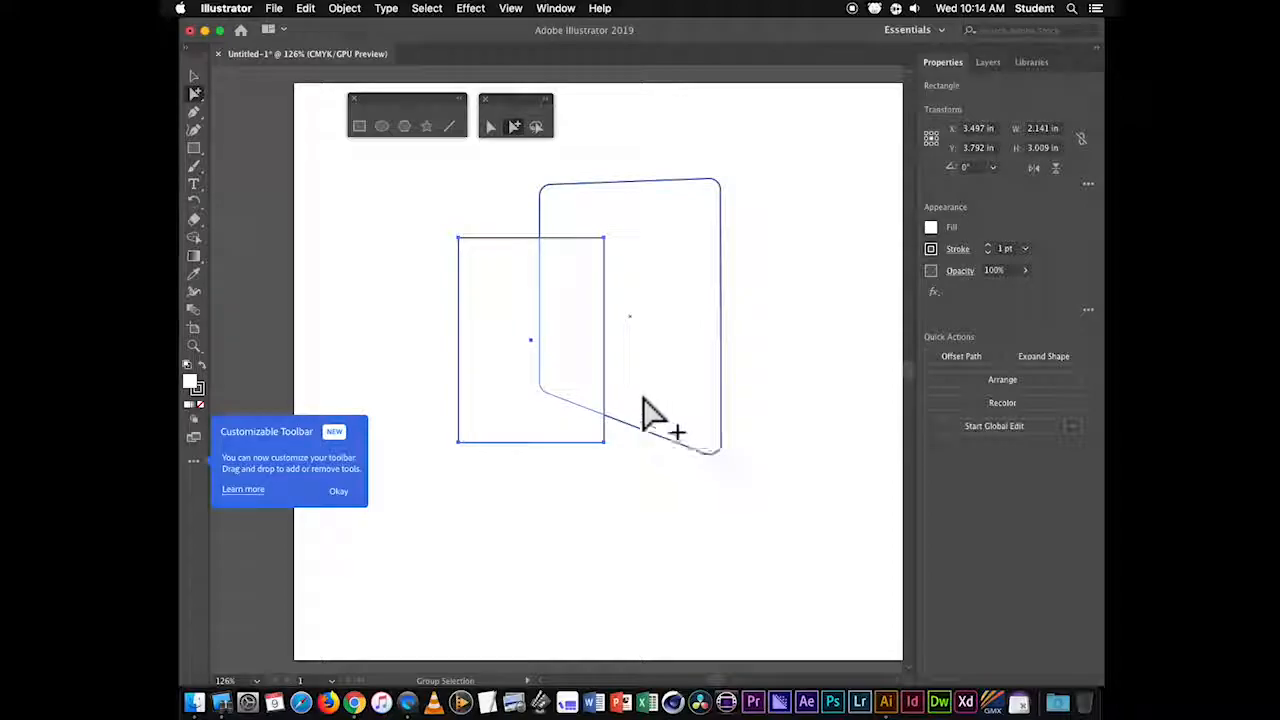
- Create a 3-point star with radii 0.3472 in and 0.6944 in to the left of the rectangle
left_click(426, 126)
left_click(491, 280)
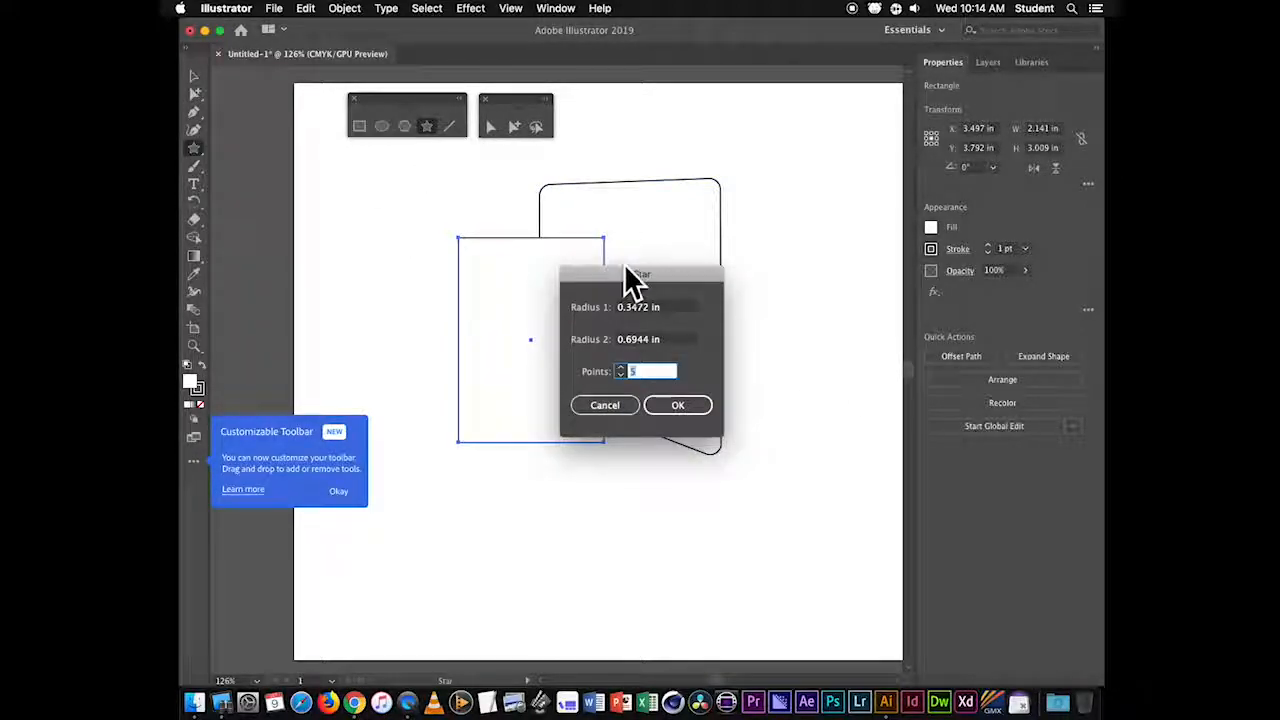
left_click_drag(628, 276, 784, 191)
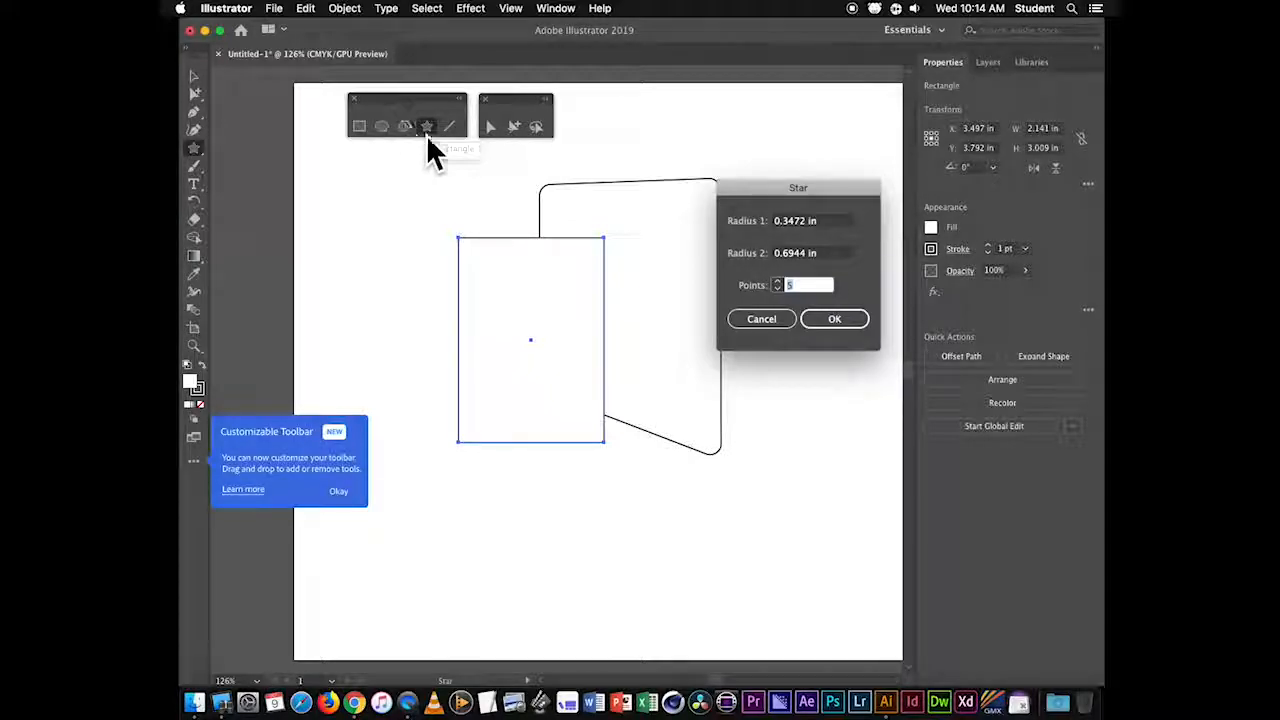
left_click(777, 289)
left_click(777, 289)
left_click(822, 320)
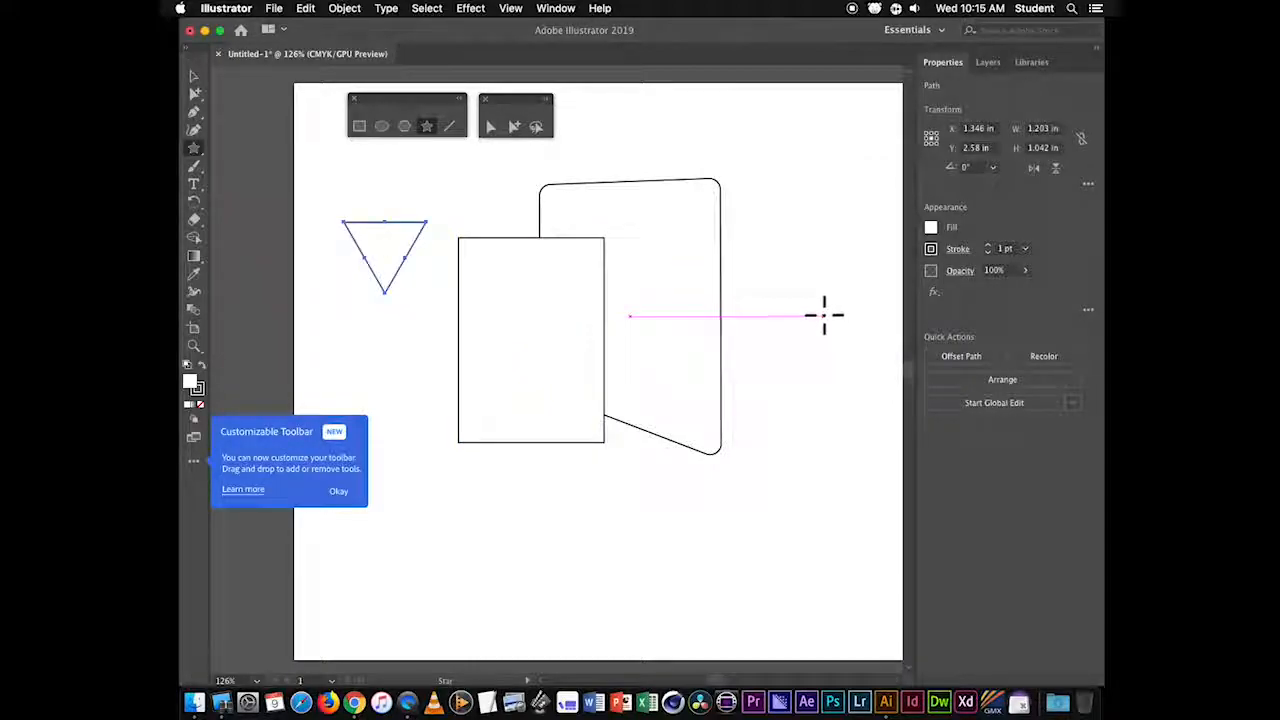
- Create a 3-sided polygon with a 0.6944 in radius to the right of the rounded figure and deselect it
left_click(405, 127)
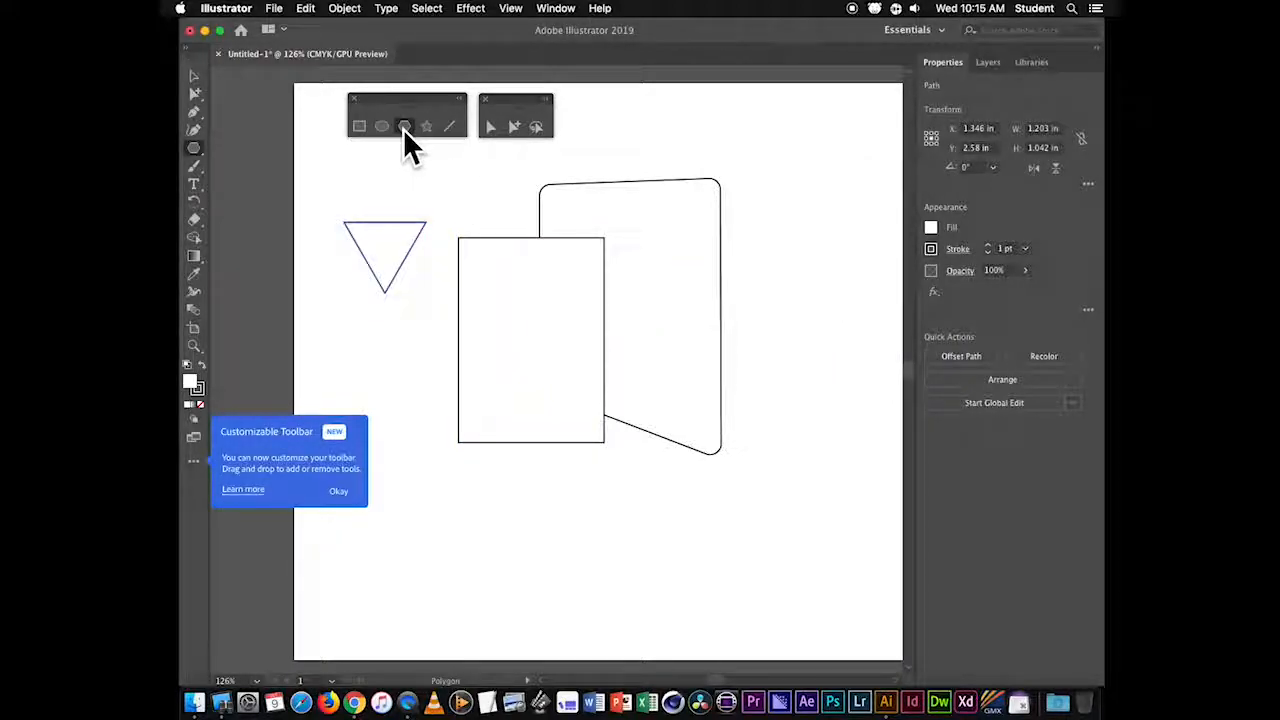
left_click(789, 244)
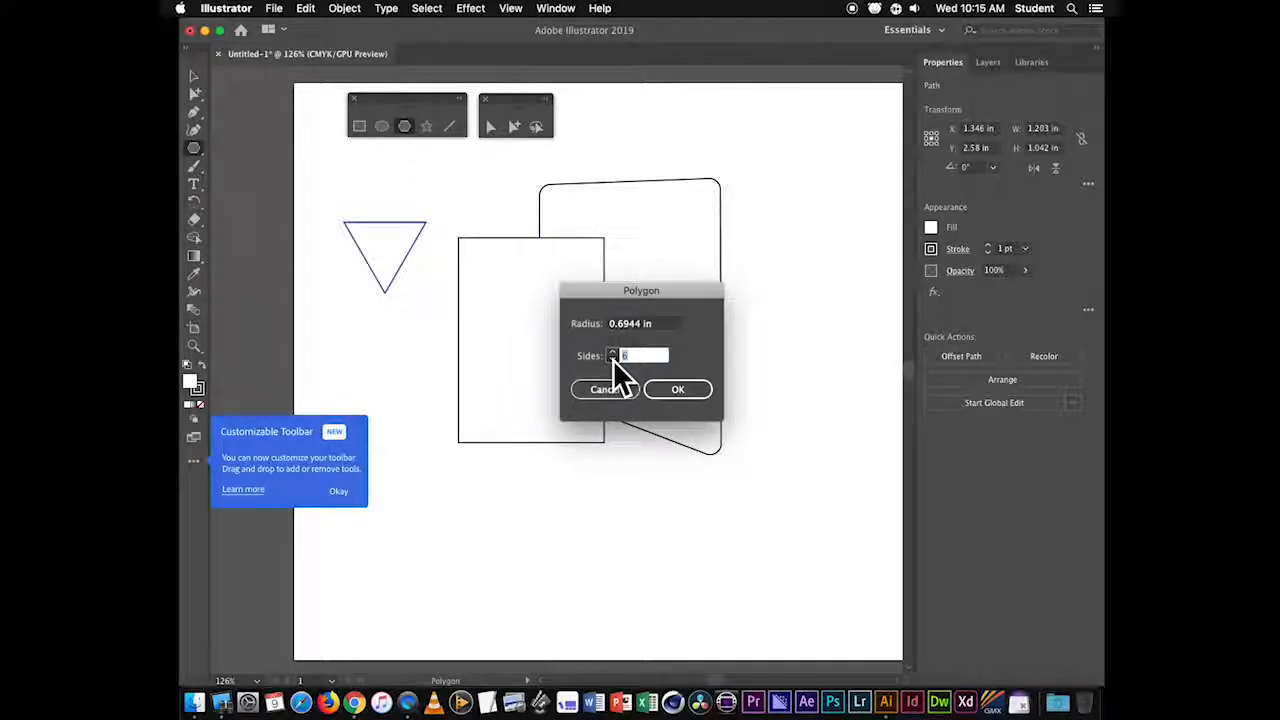
left_click(665, 390)
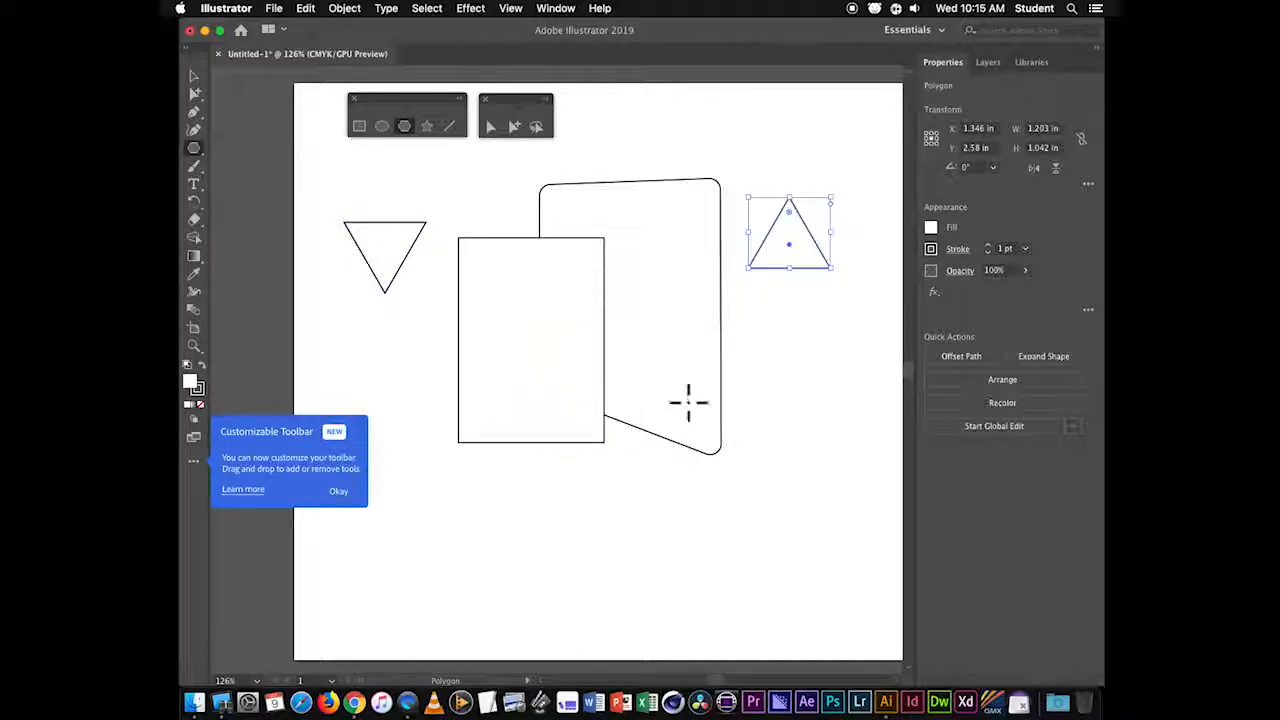
key("v")
left_click(407, 143)
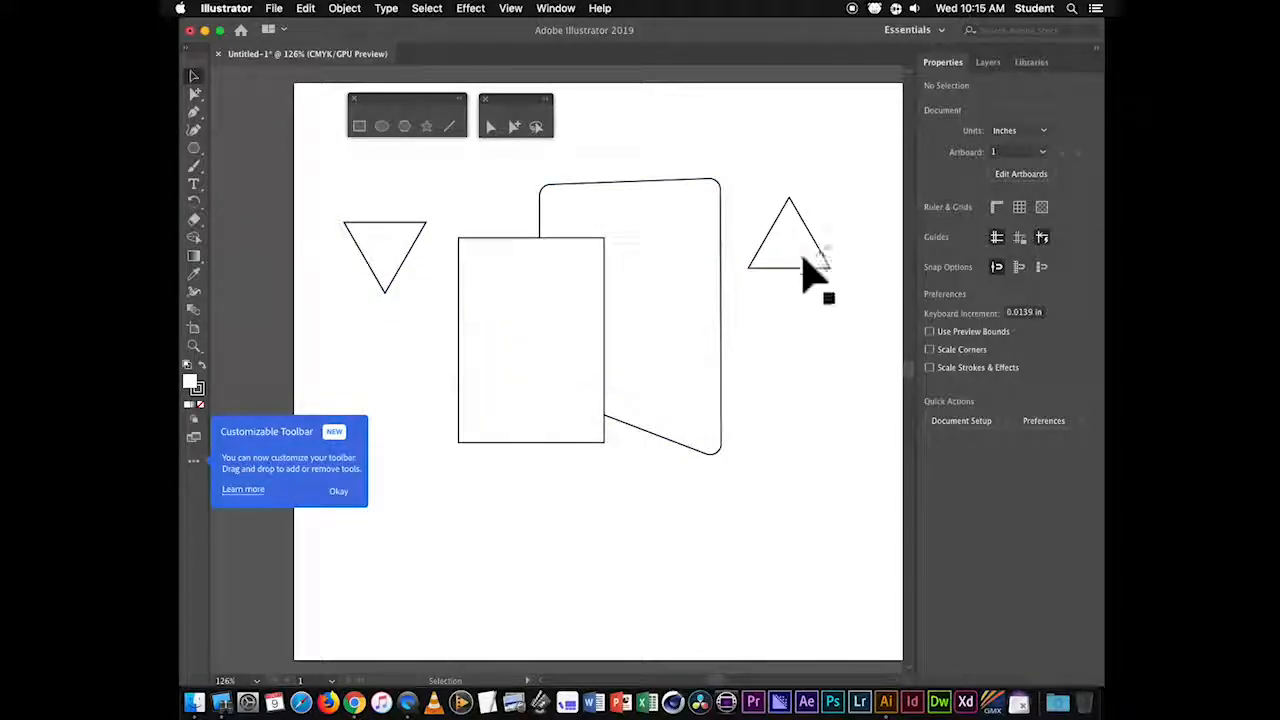
- Draw a circle about 1.35 in wide inside the rectangle and a square about 0.62 in wide above the rectangle's upper-left corner
left_click(382, 127)
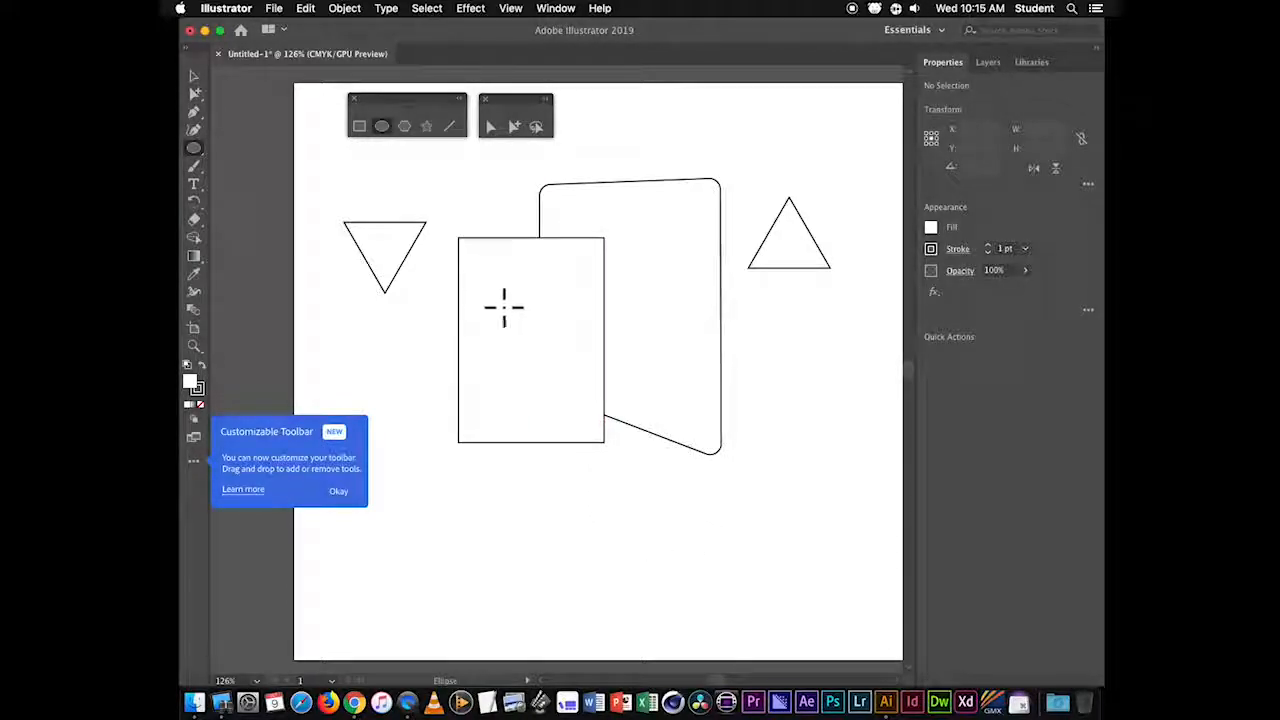
left_click_drag(486, 280, 578, 372)
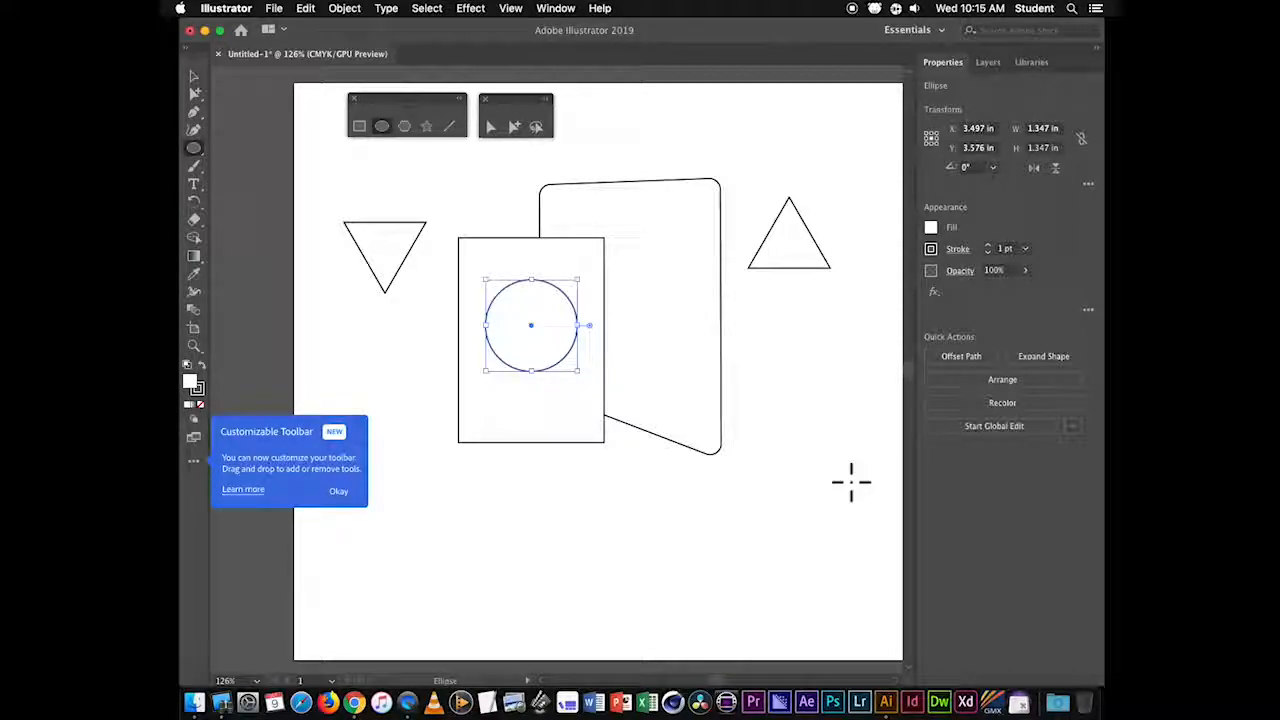
left_click(359, 127)
left_click_drag(434, 169, 477, 211)
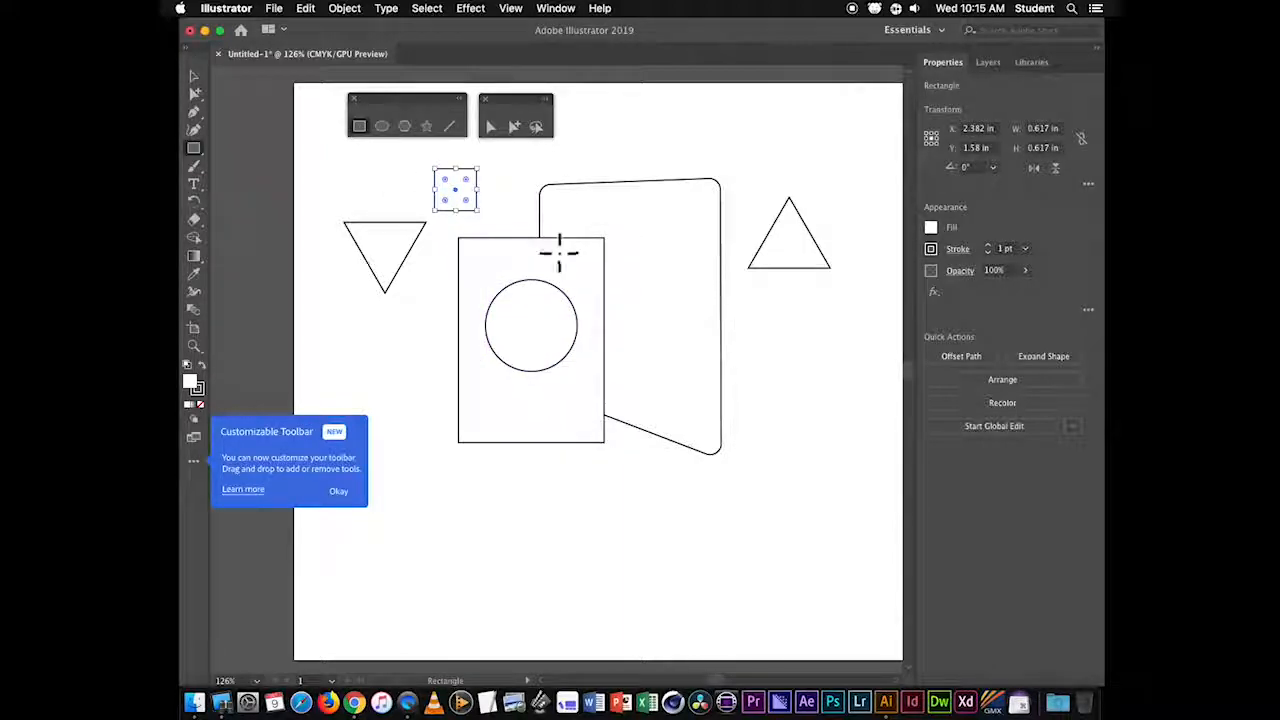
- Draw a 3-point star and a 5-point star with radii 0.502 in and 0.251 in below the rectangle, plus another 5-point star beside the rounded figure
left_click(427, 127)
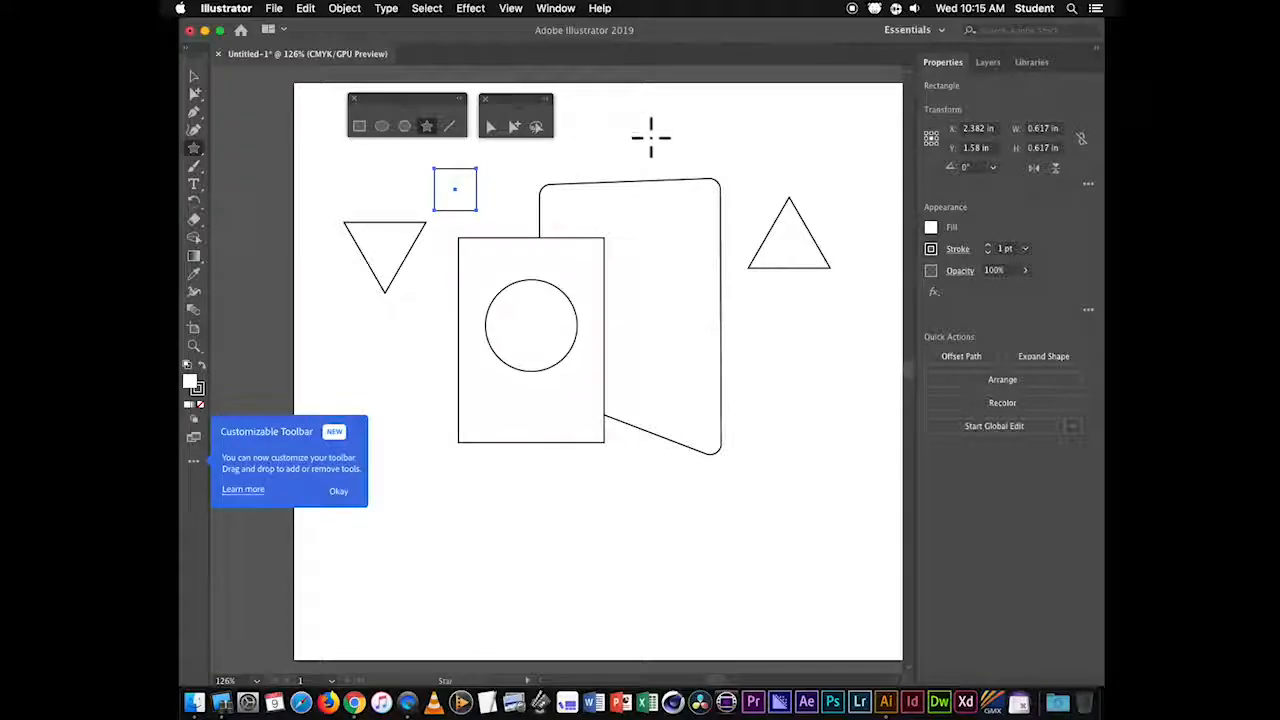
left_click_drag(490, 493, 524, 508)
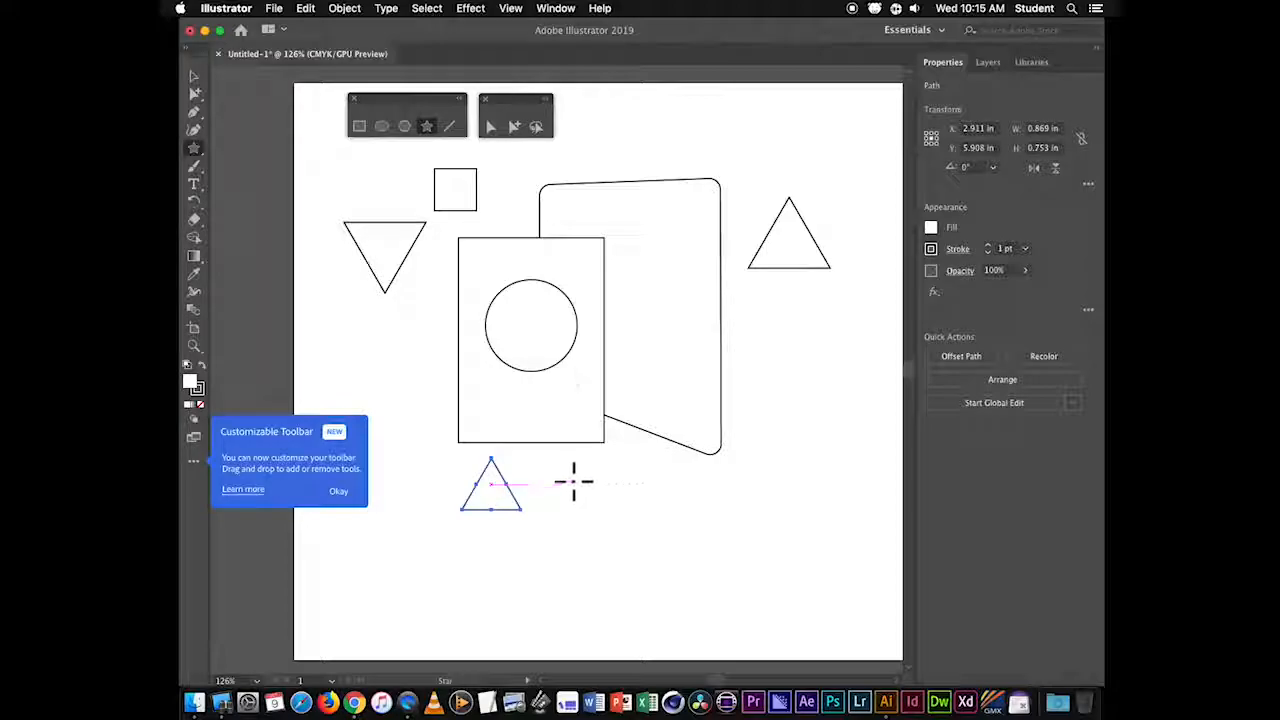
left_click(574, 484)
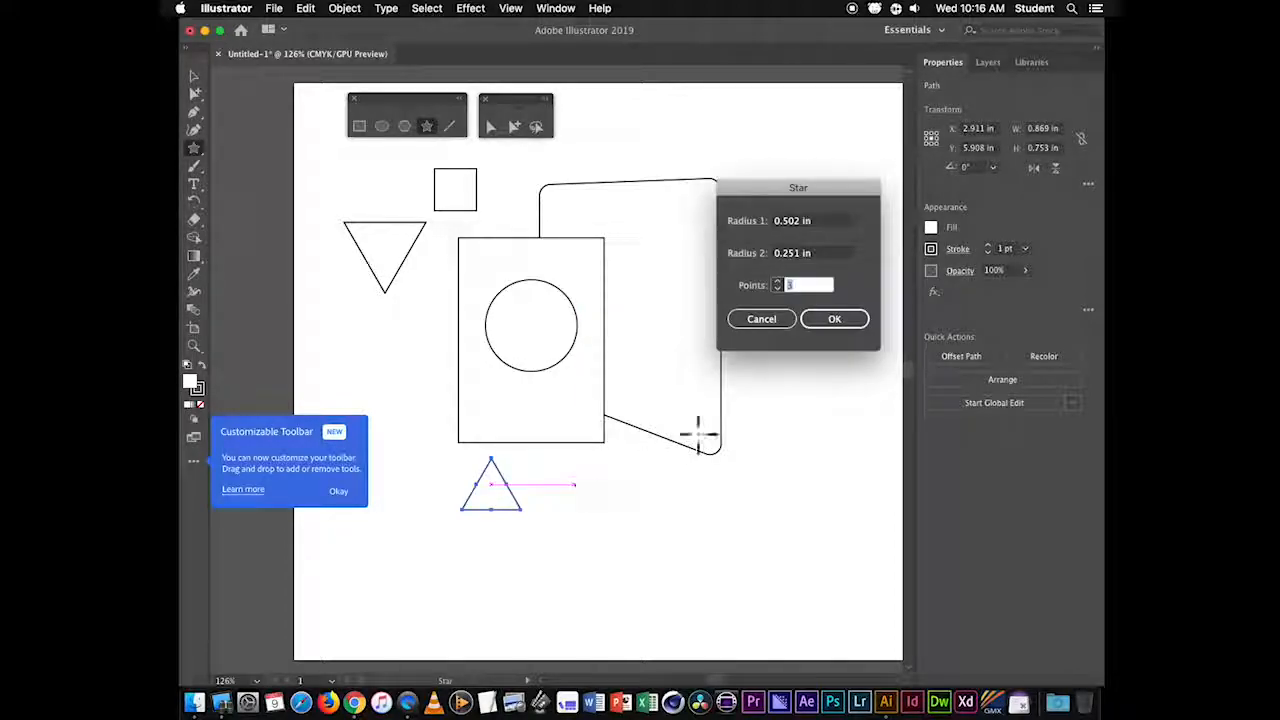
type("5")
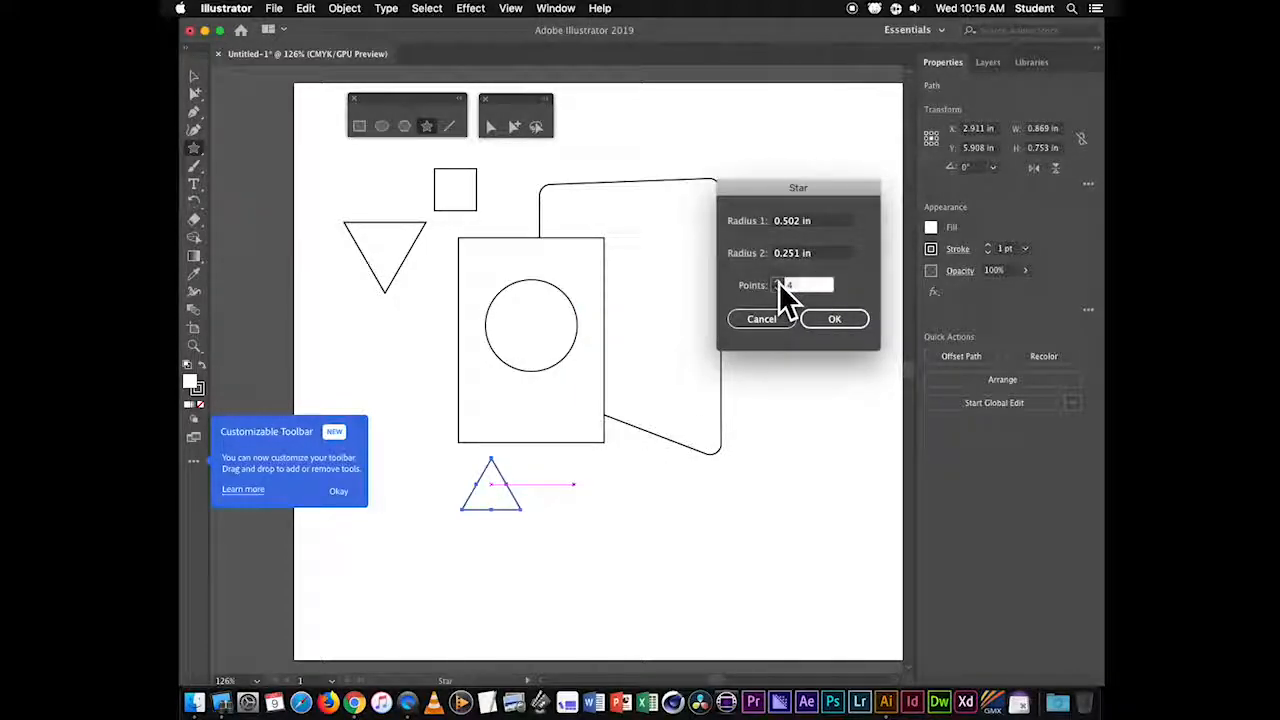
left_click(831, 320)
left_click_drag(752, 378, 776, 400)
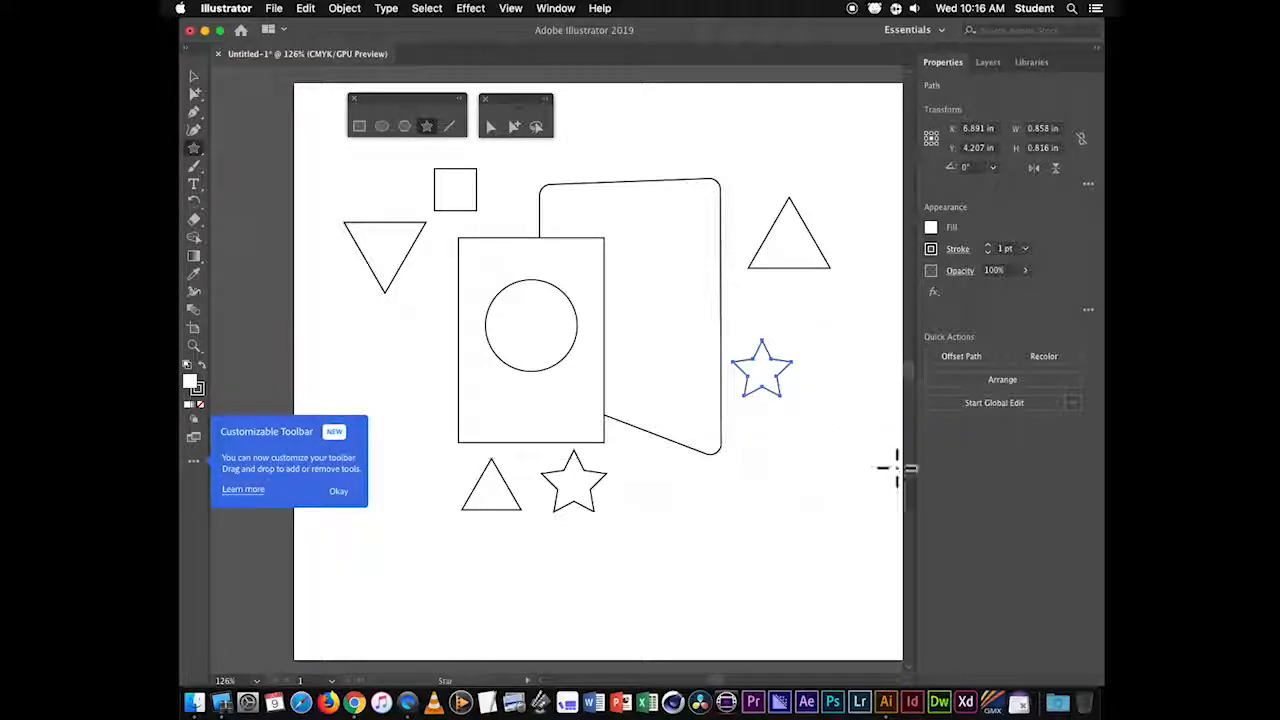
- Draw a long diagonal line over the rounded figure, a second line rising from its lower end, a crossing vertical and horizontal pair, and a 45° line
left_click(450, 127)
left_click_drag(597, 157, 769, 515)
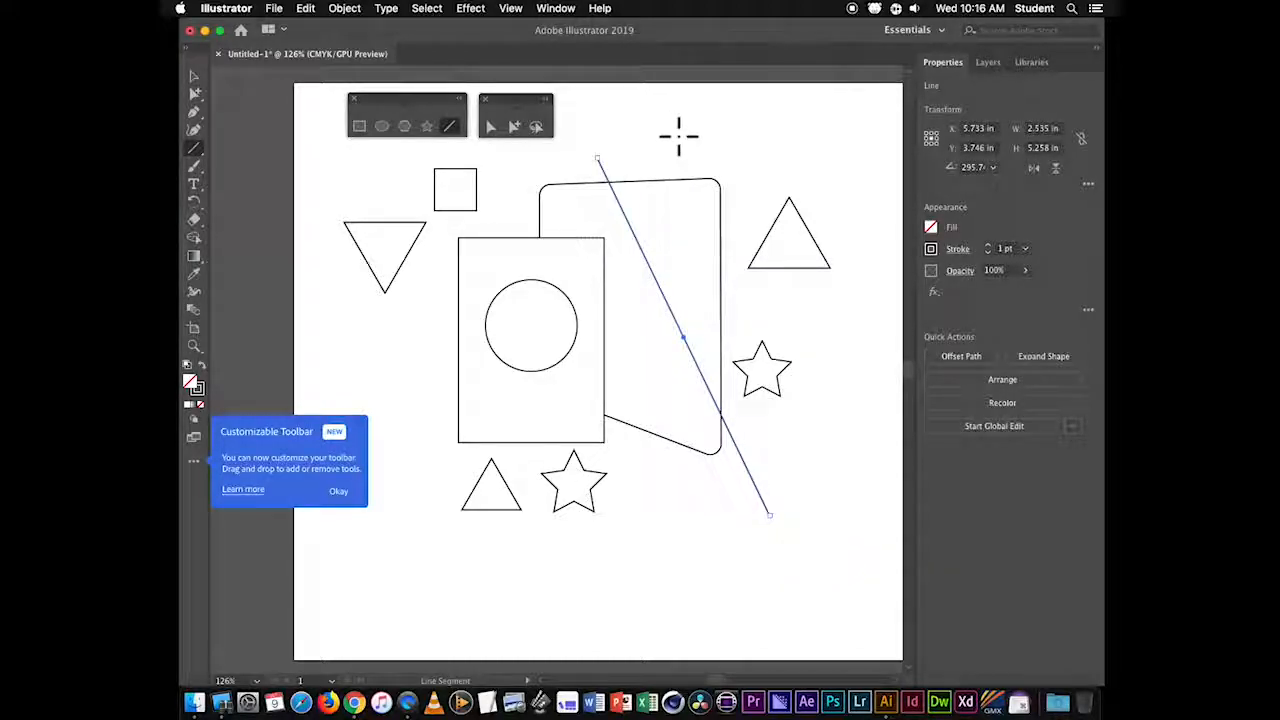
left_click_drag(683, 338, 680, 482)
left_click_drag(629, 543, 750, 542)
mouse_move(531, 591)
left_mouse_down()
mouse_move(571, 543)
mouse_move(637, 506)
mouse_move(632, 492)
left_mouse_up()
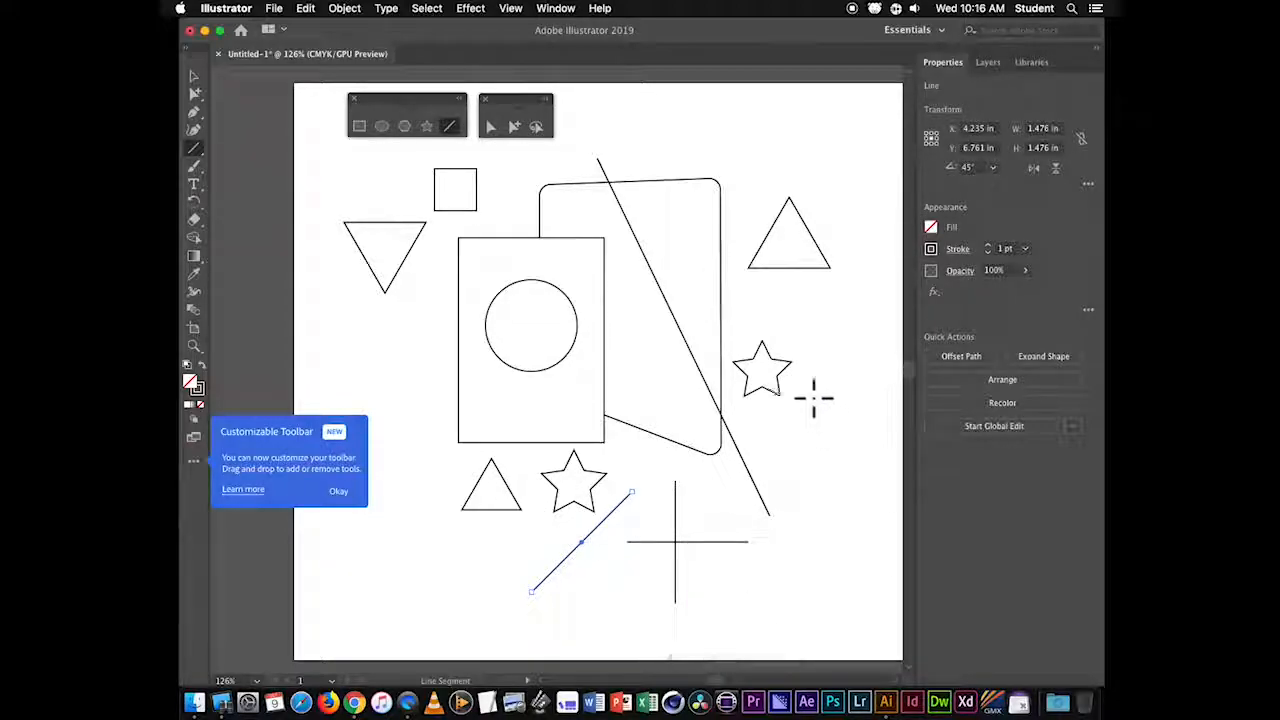
left_click_drag(826, 410, 769, 514)
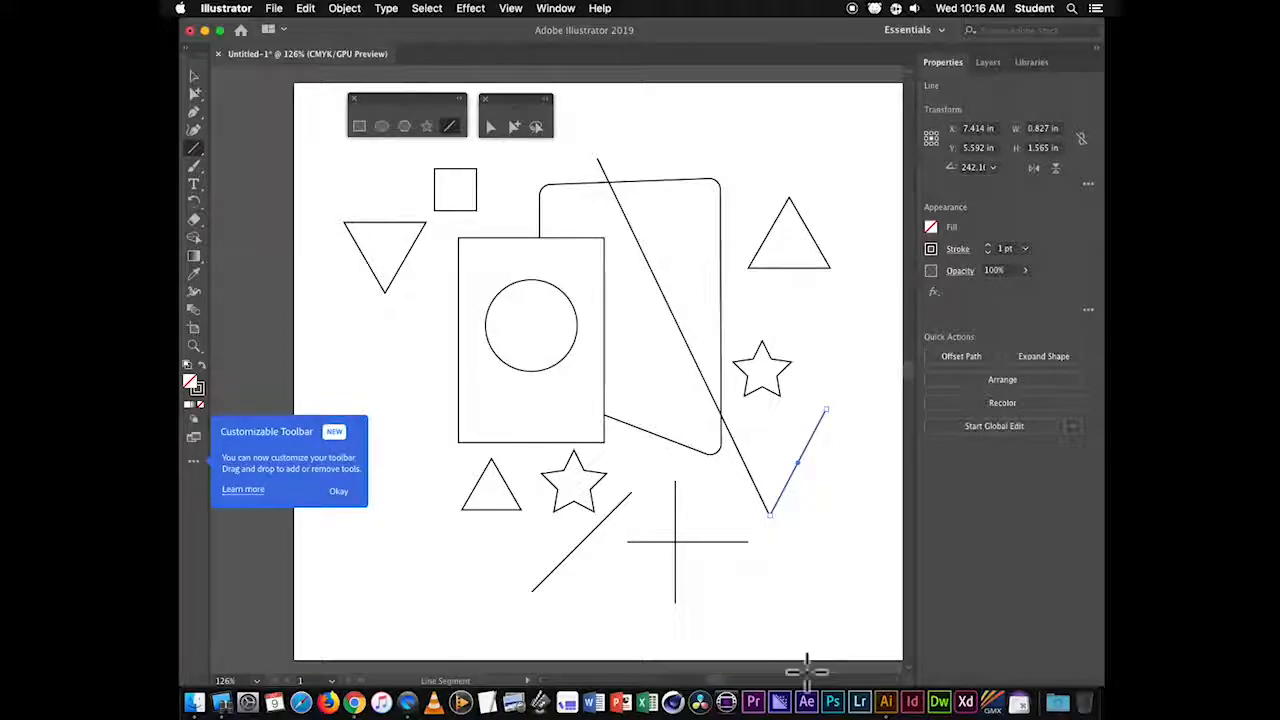
- Select the whole group with the Selection tool, and the rounded figure and the V's shorter line individually with Group Selection
left_click(194, 78)
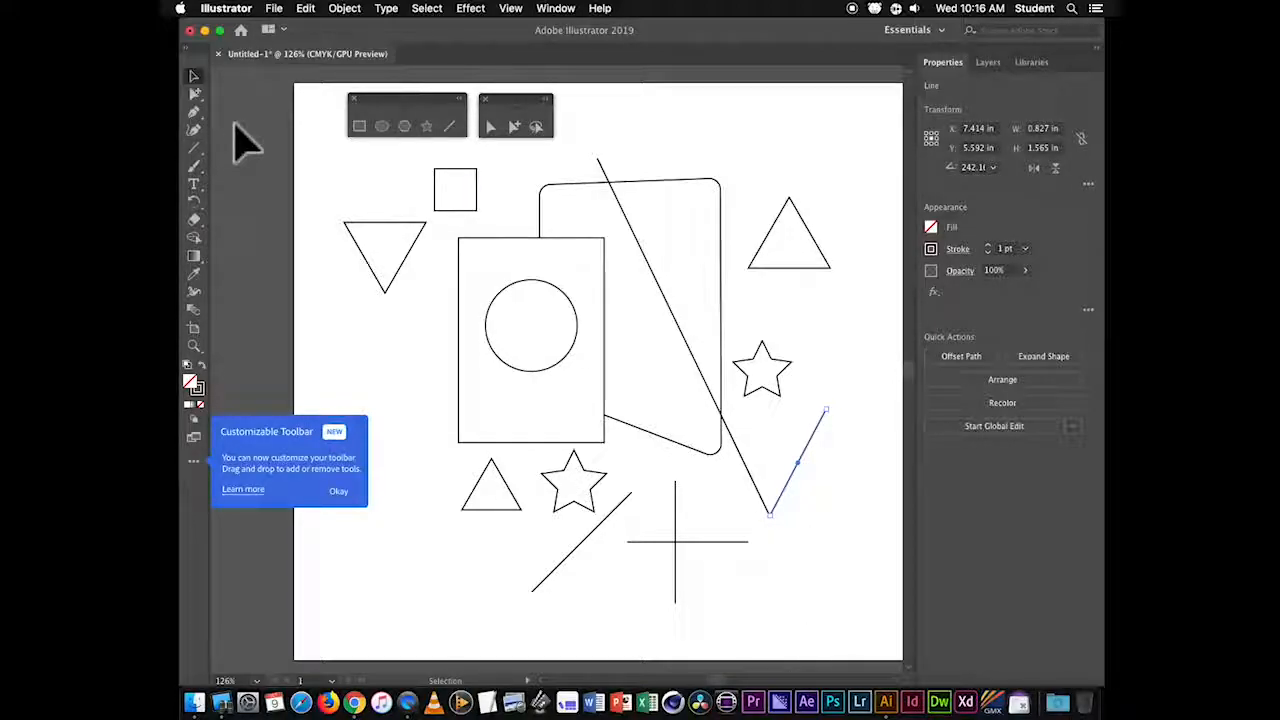
left_click(712, 242)
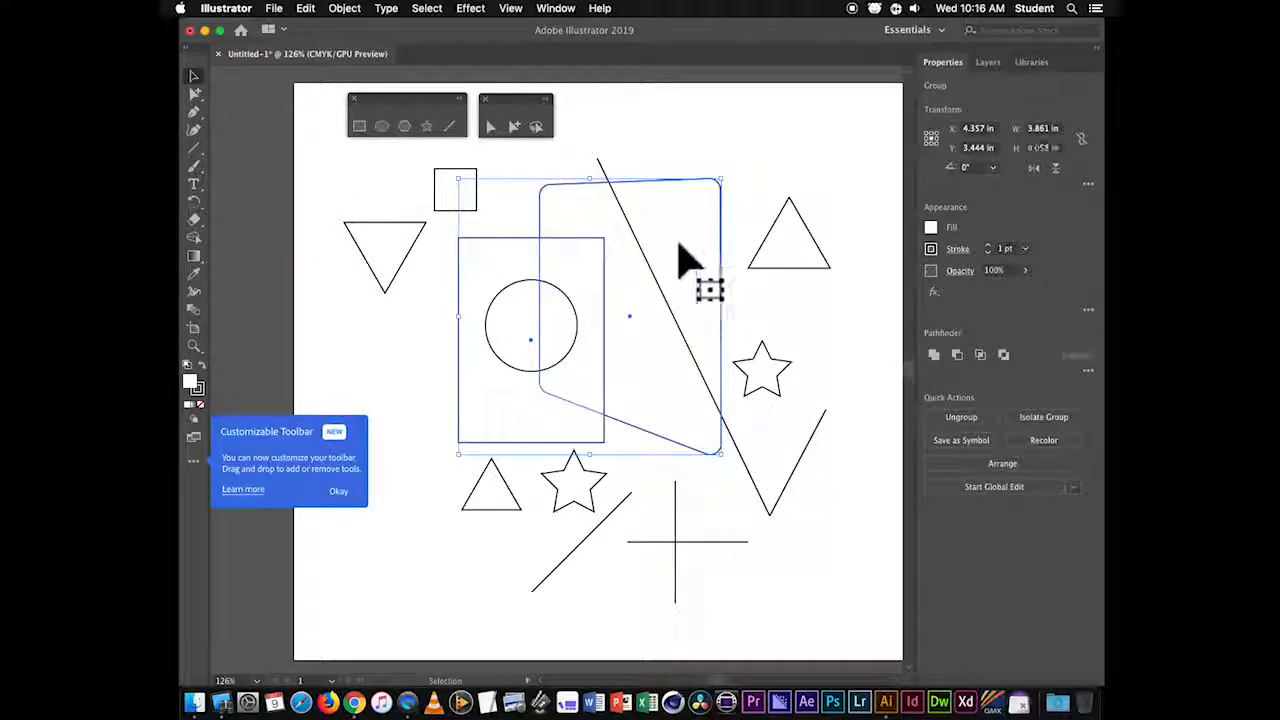
left_click(194, 93)
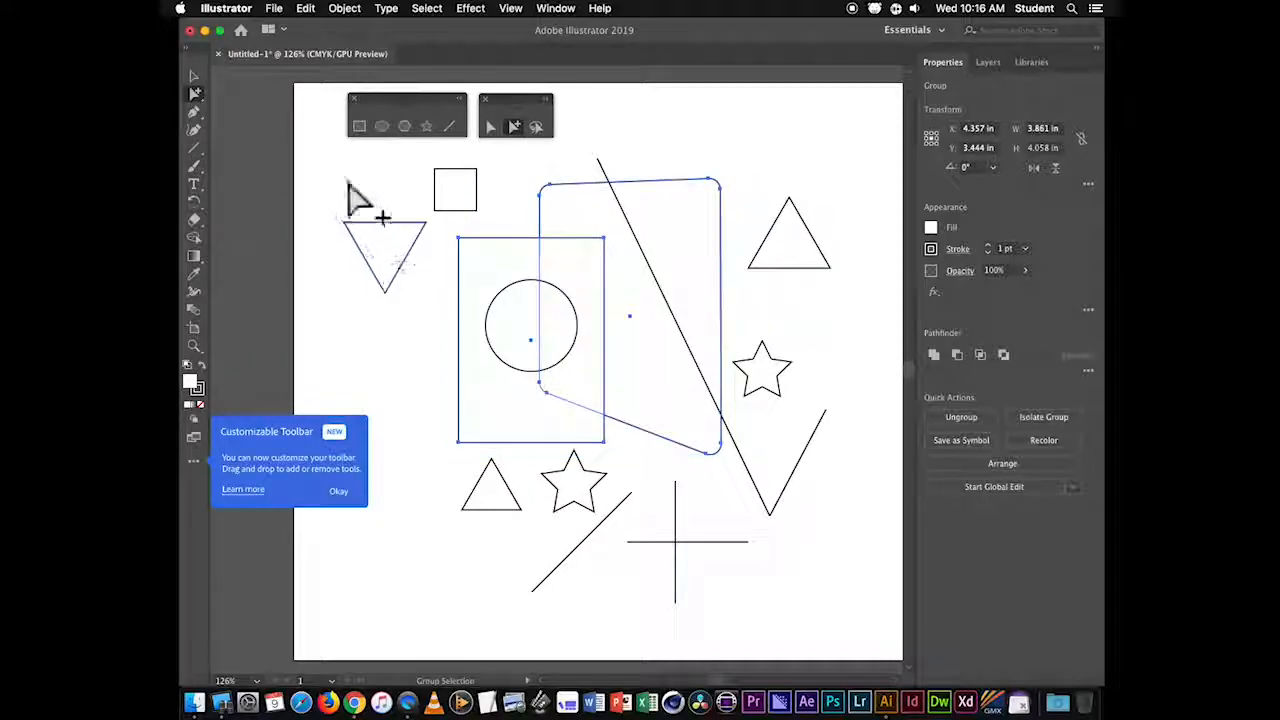
left_click(714, 257)
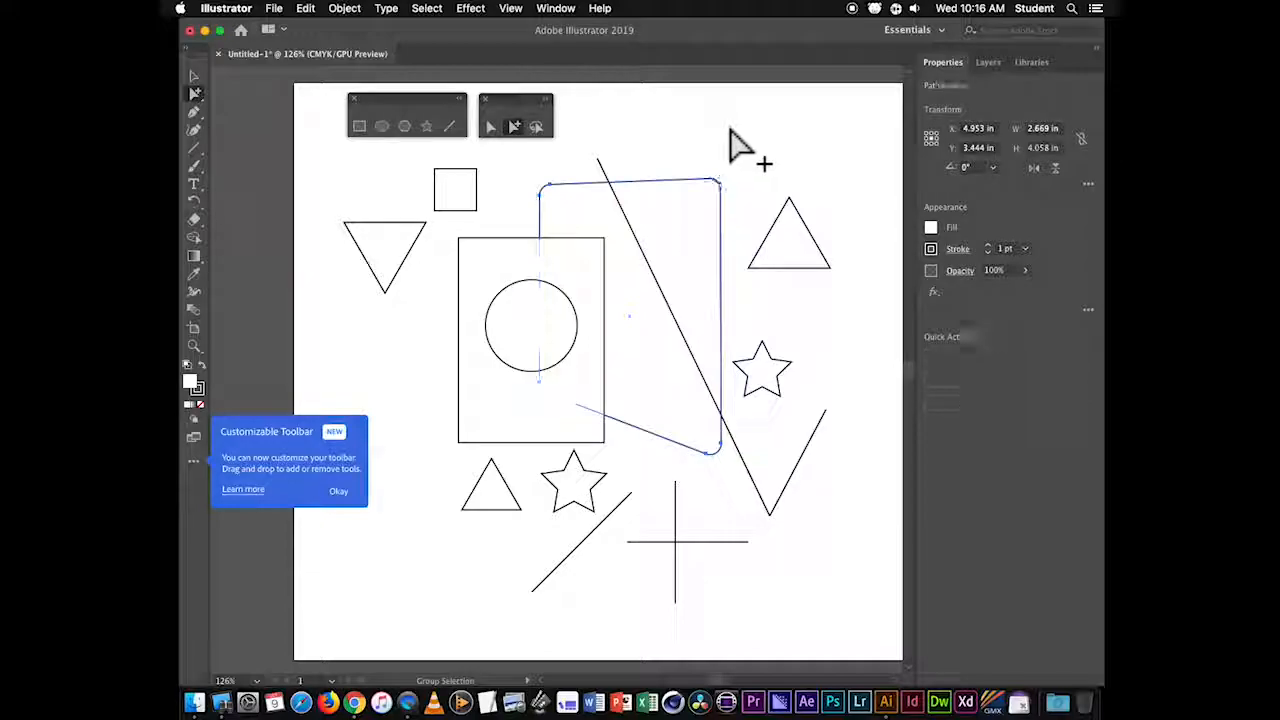
left_click(806, 464)
left_click(744, 457)
left_click(783, 510)
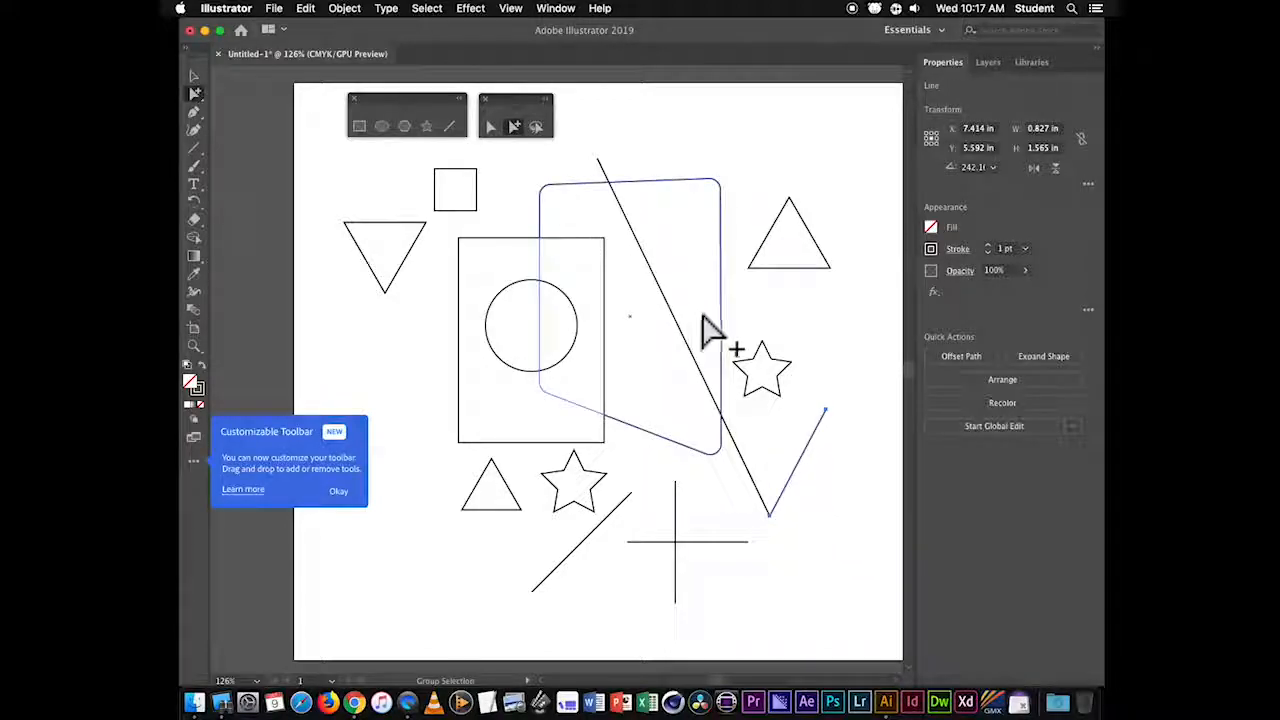
- Close the V into a four-sided outline with two line segments that meet above the upright triangle beside the rounded figure
left_click(194, 148)
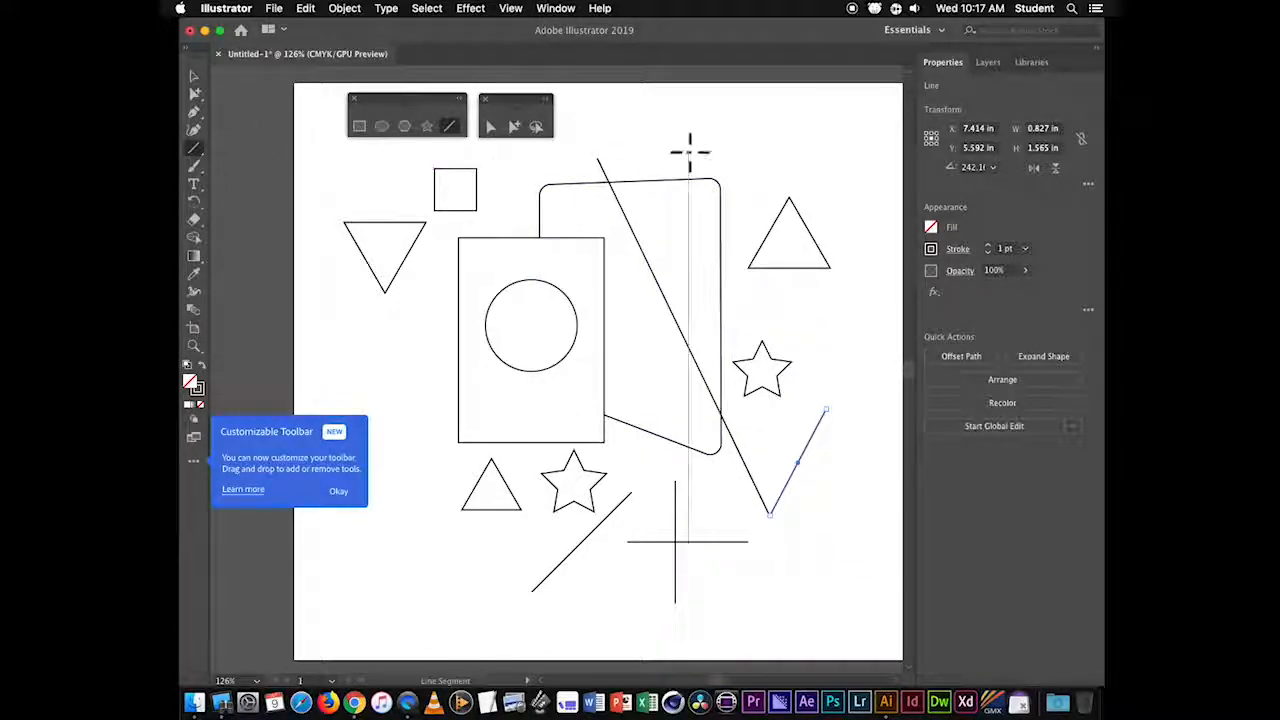
left_click_drag(597, 156, 745, 147)
left_click_drag(825, 410, 745, 147)
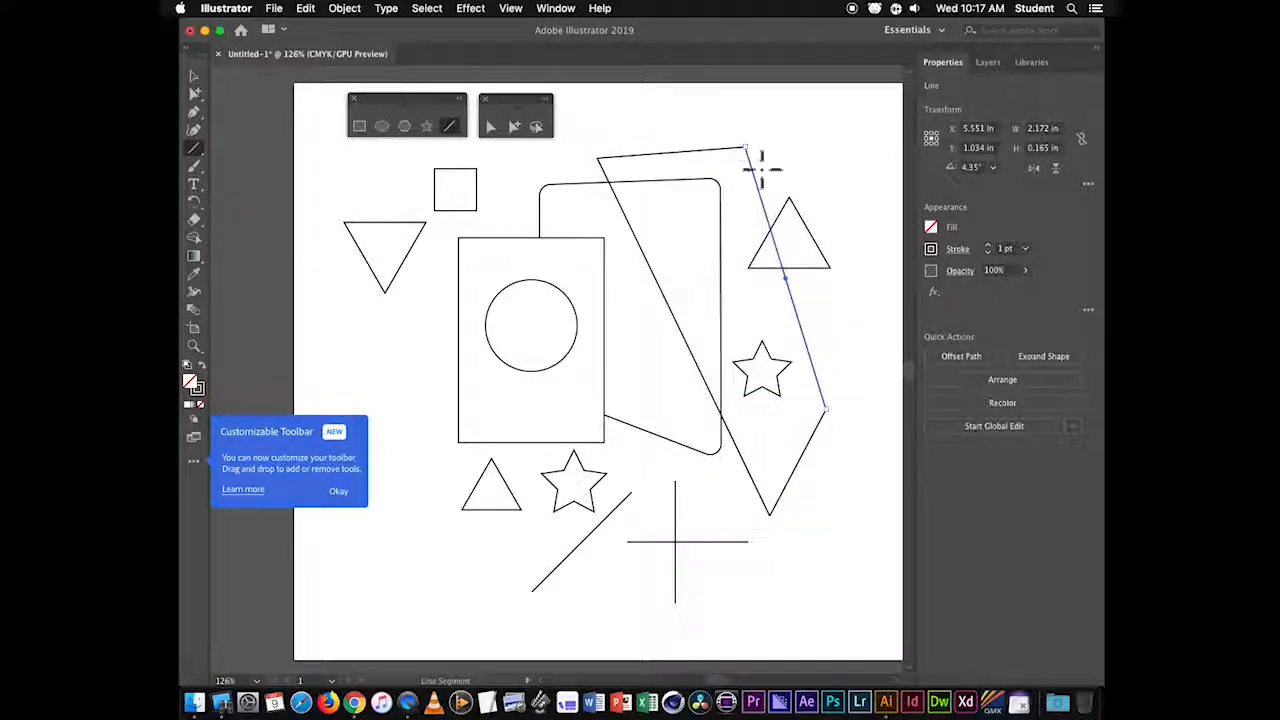
- Deselect everything and select only the upper line of the four-sided outline with the Selection tool
left_click(514, 127)
left_click(695, 135)
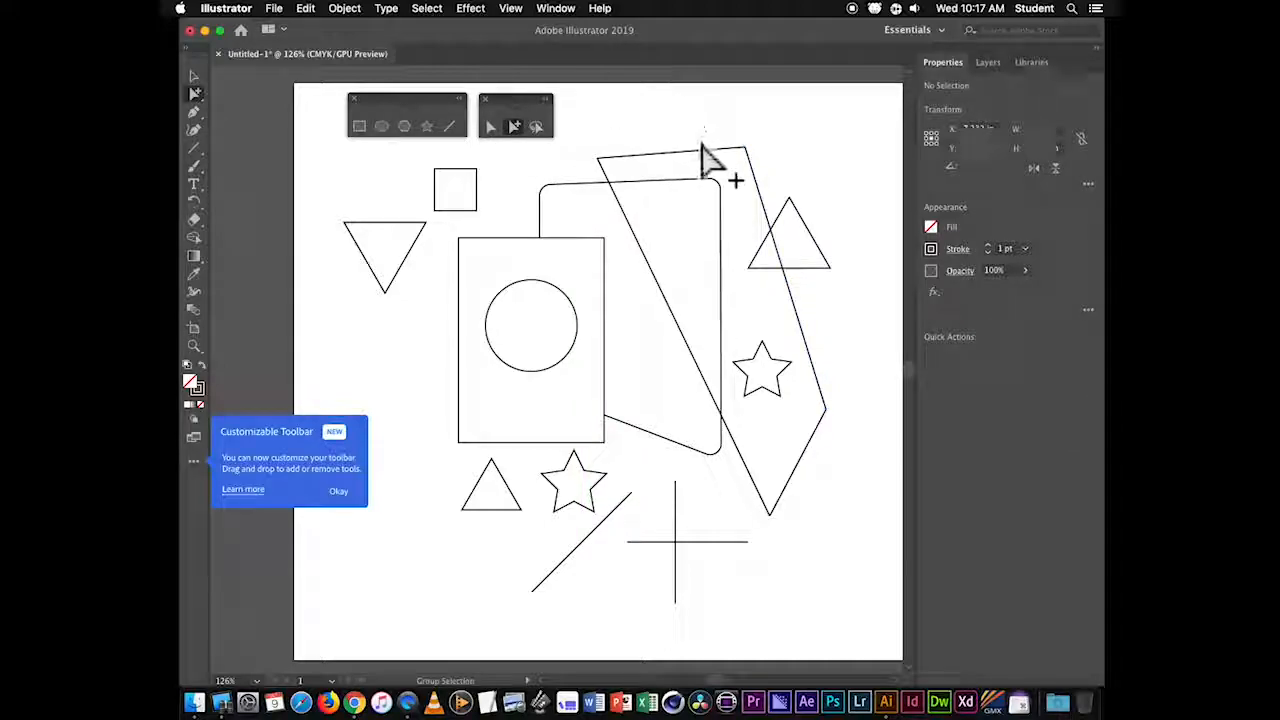
left_click(195, 77)
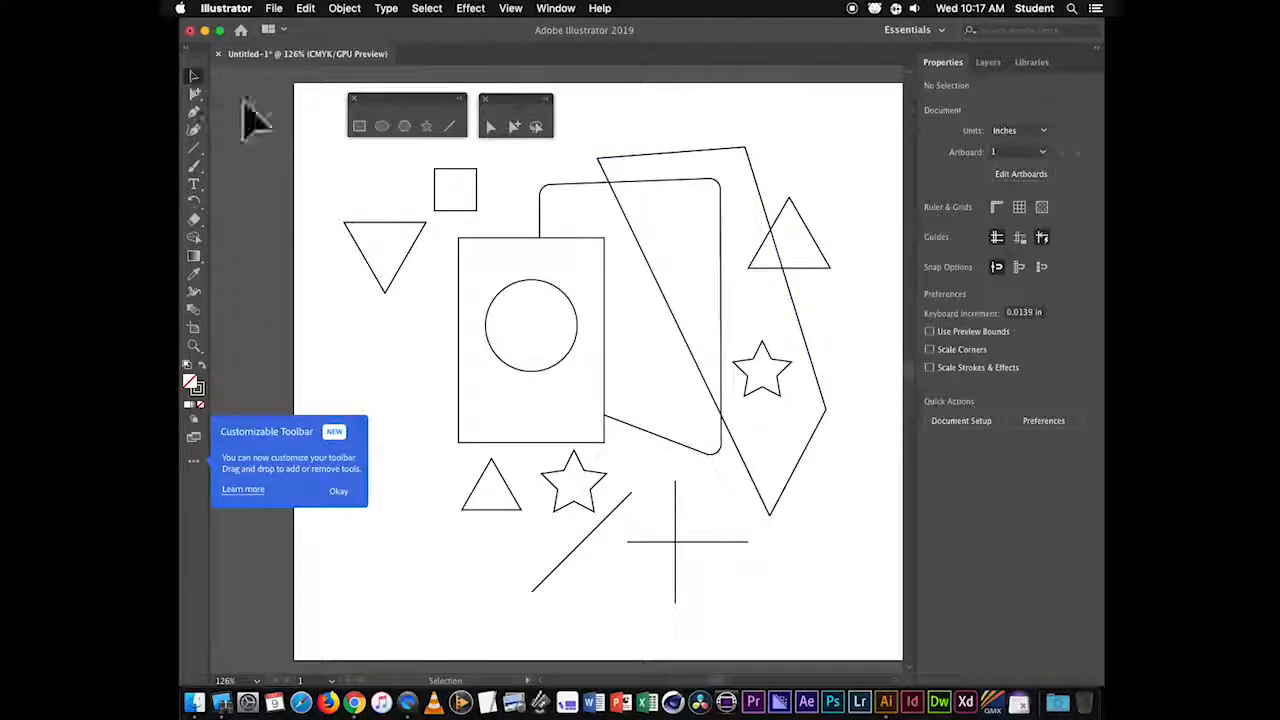
left_click(705, 180)
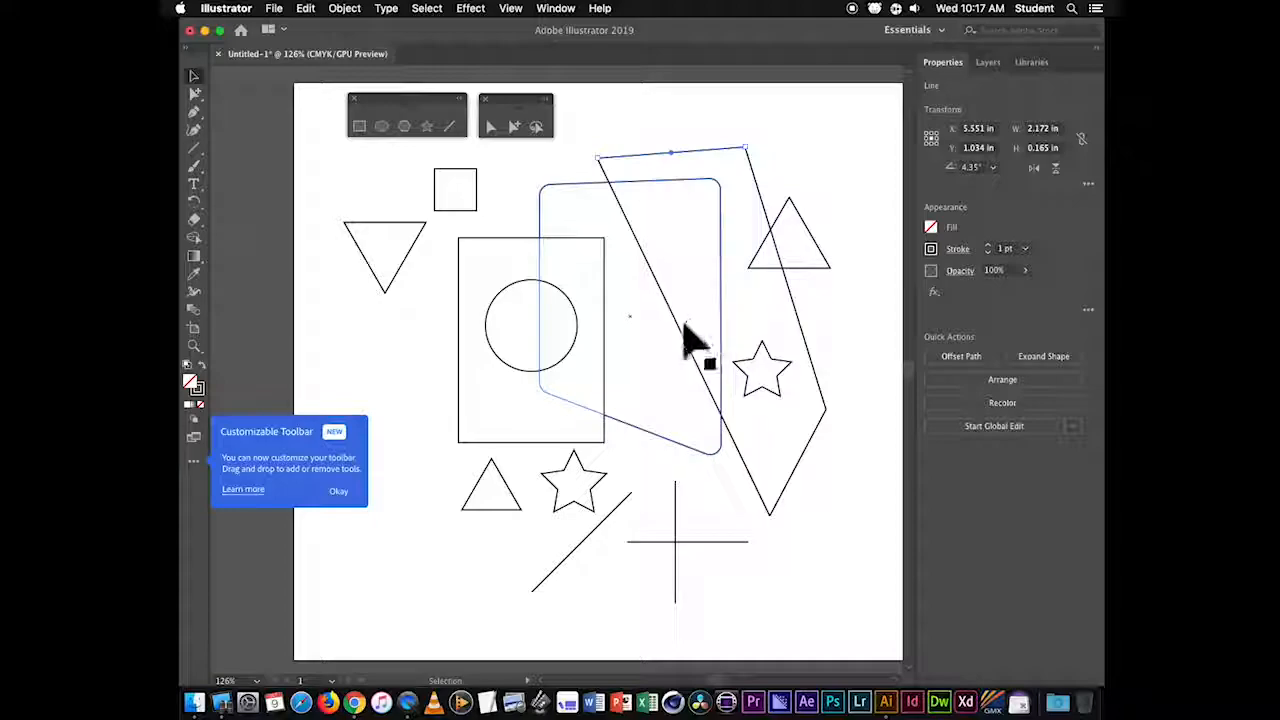
- Apply a green fill to the long right-hand line of the four-sided outline
left_click(804, 337)
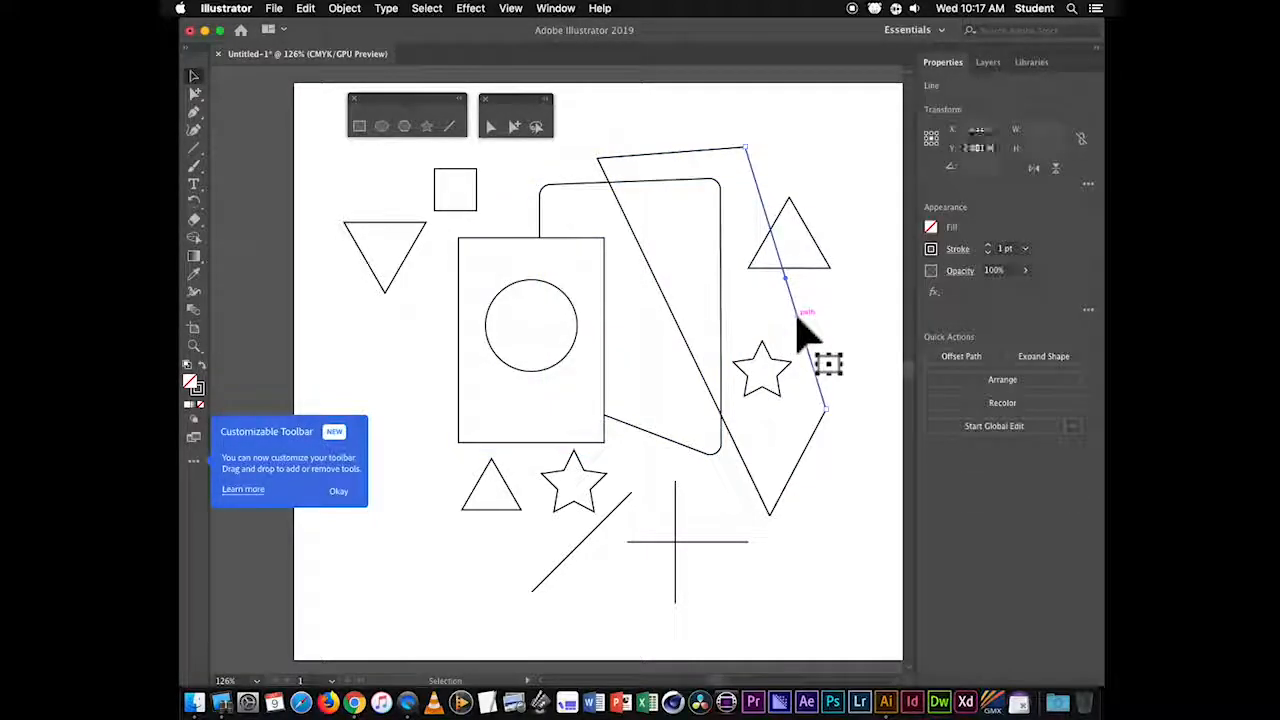
left_click(932, 247)
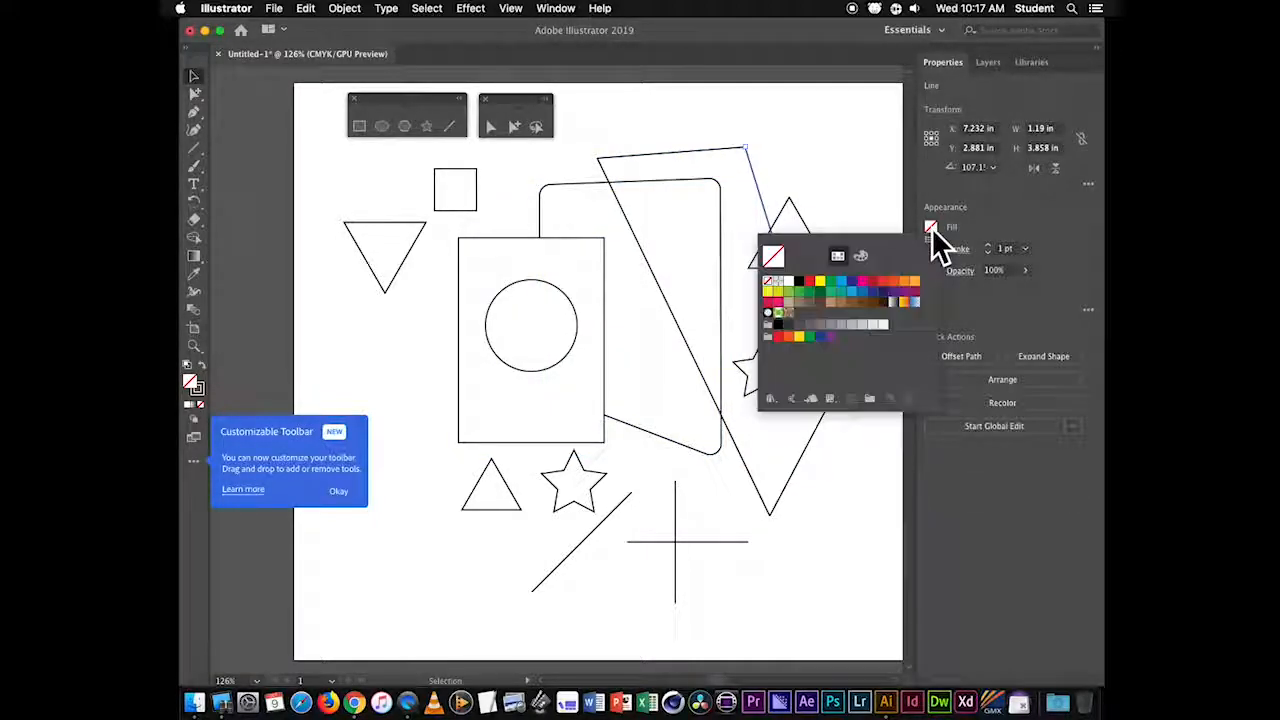
left_click(830, 283)
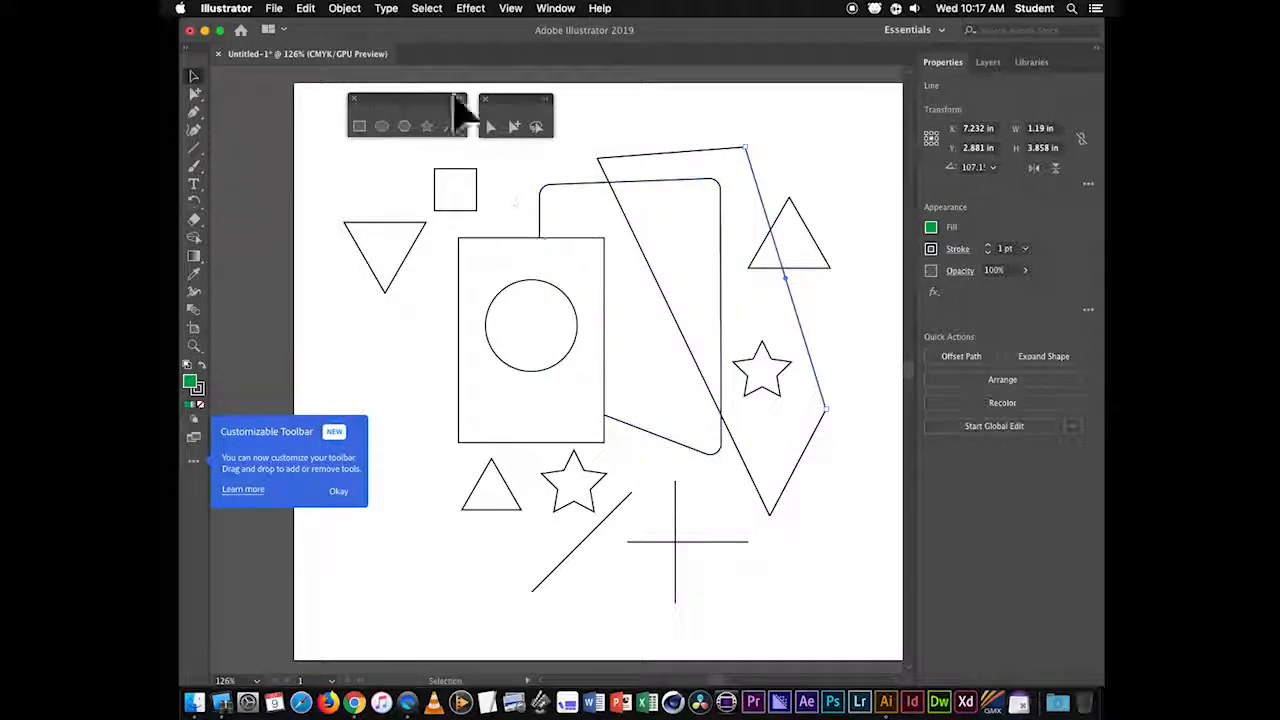
- Select the circle inside the rectangle with Group Selection and fill it with light blue
left_click(514, 126)
left_click(545, 314)
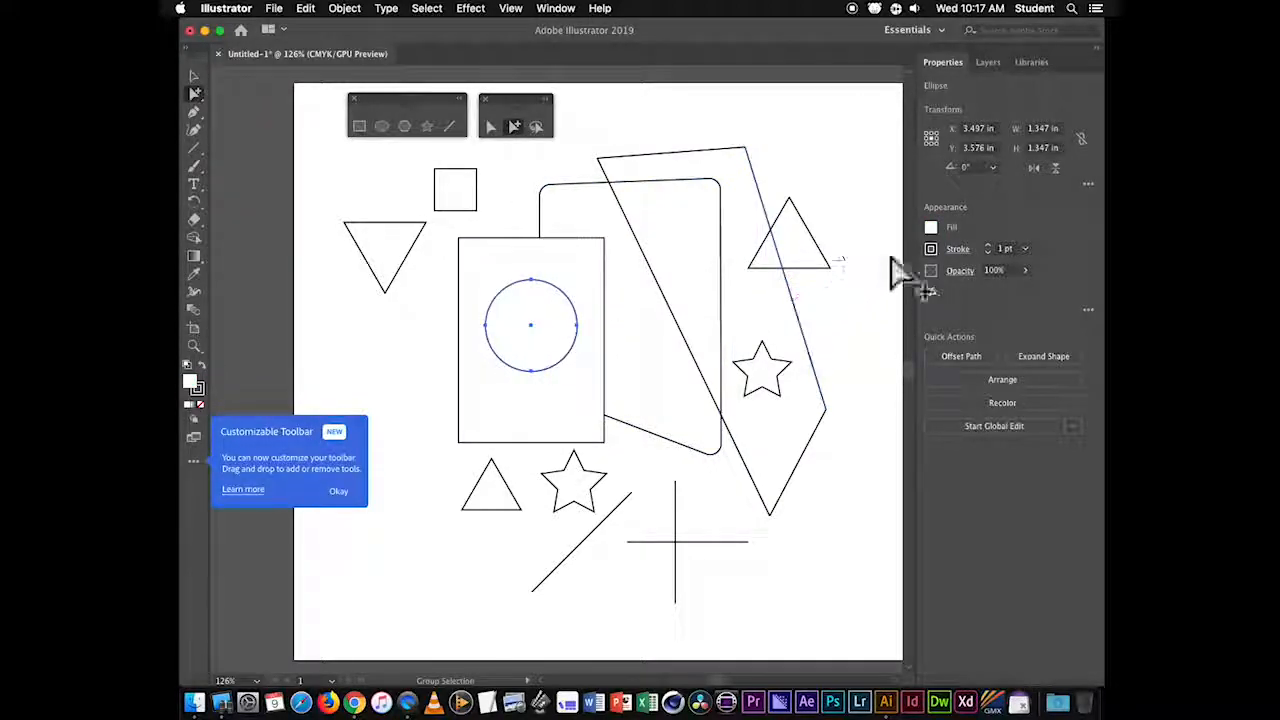
left_click(931, 228)
left_click(841, 281)
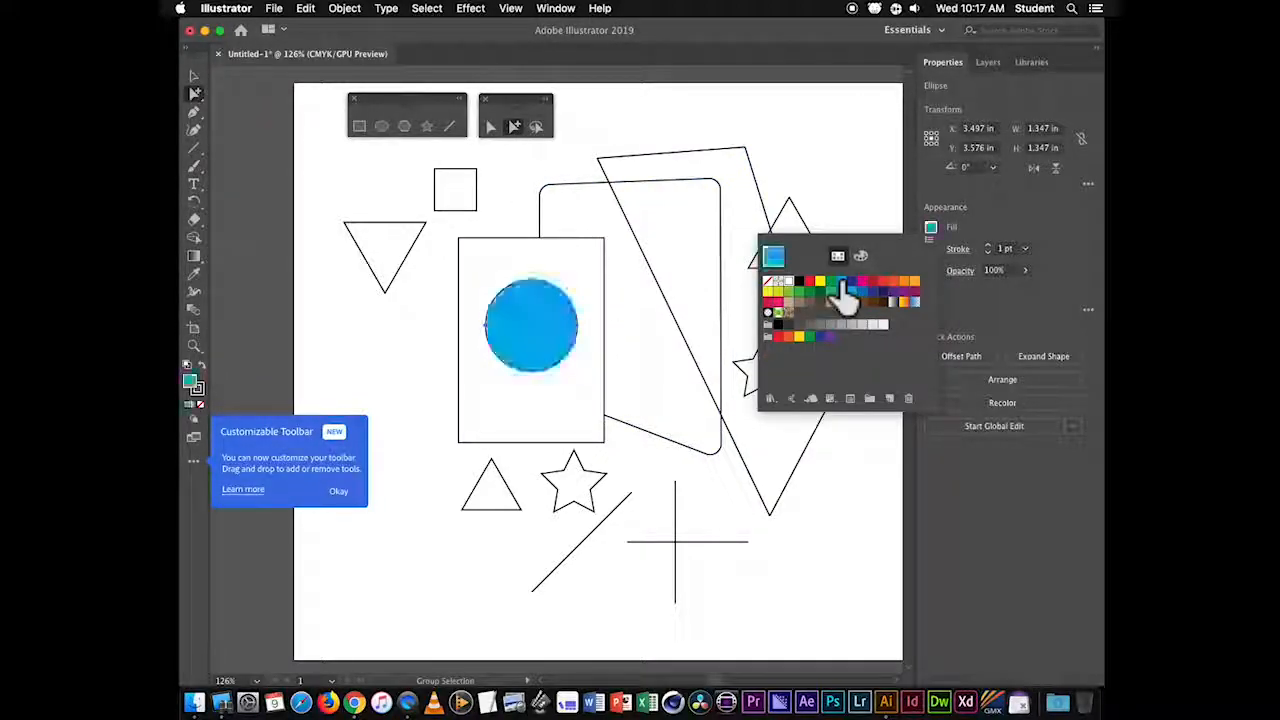
- Select only the rounded figure within the group and fill it with red
left_click(643, 300)
left_click(652, 312)
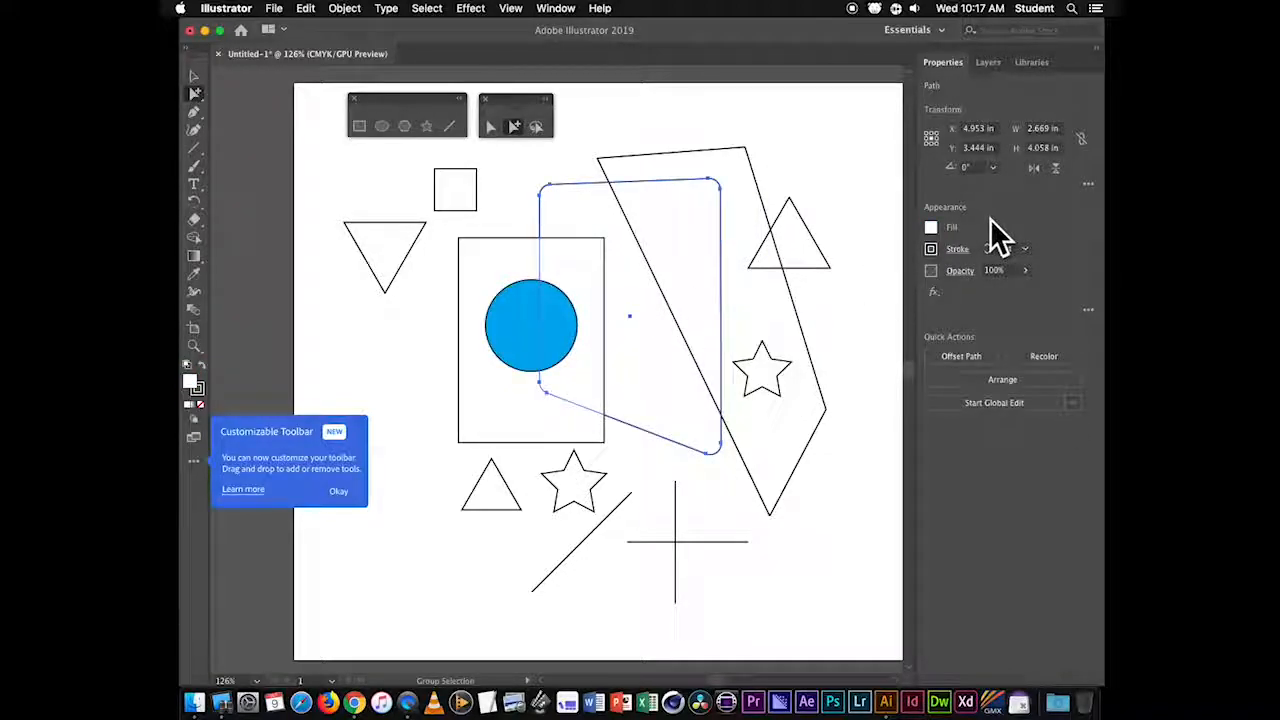
left_click(929, 228)
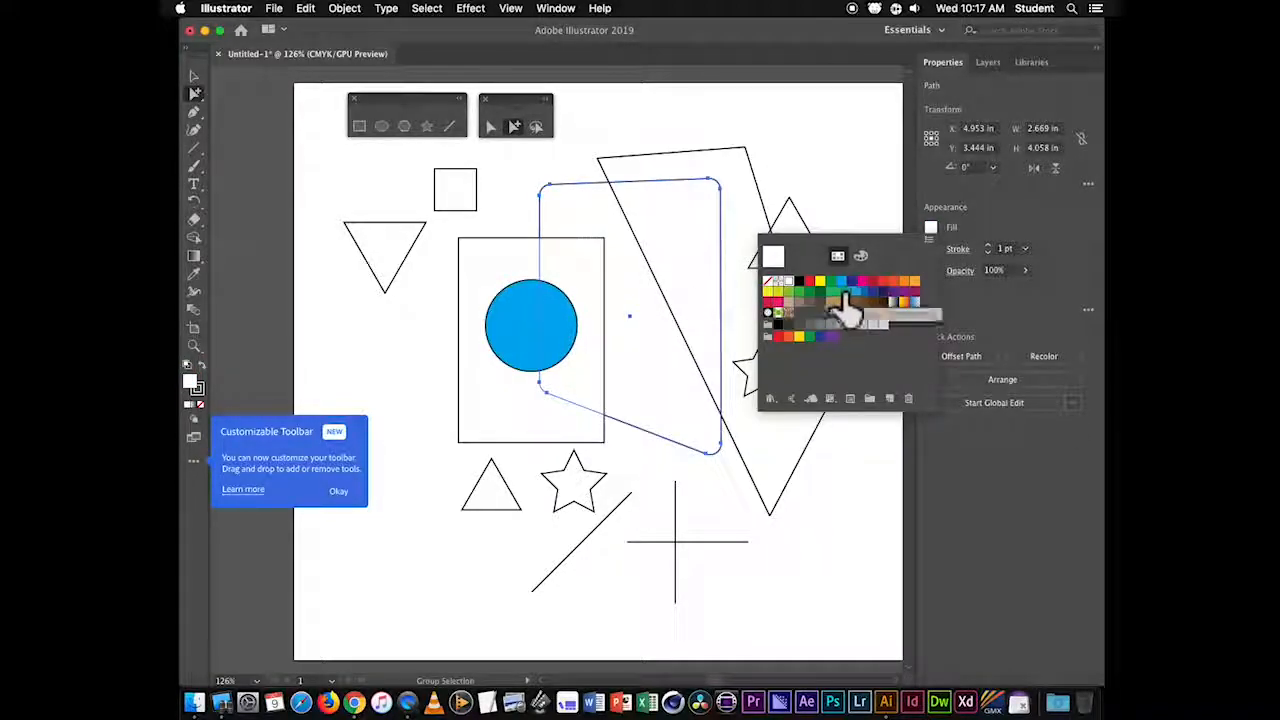
left_click(883, 288)
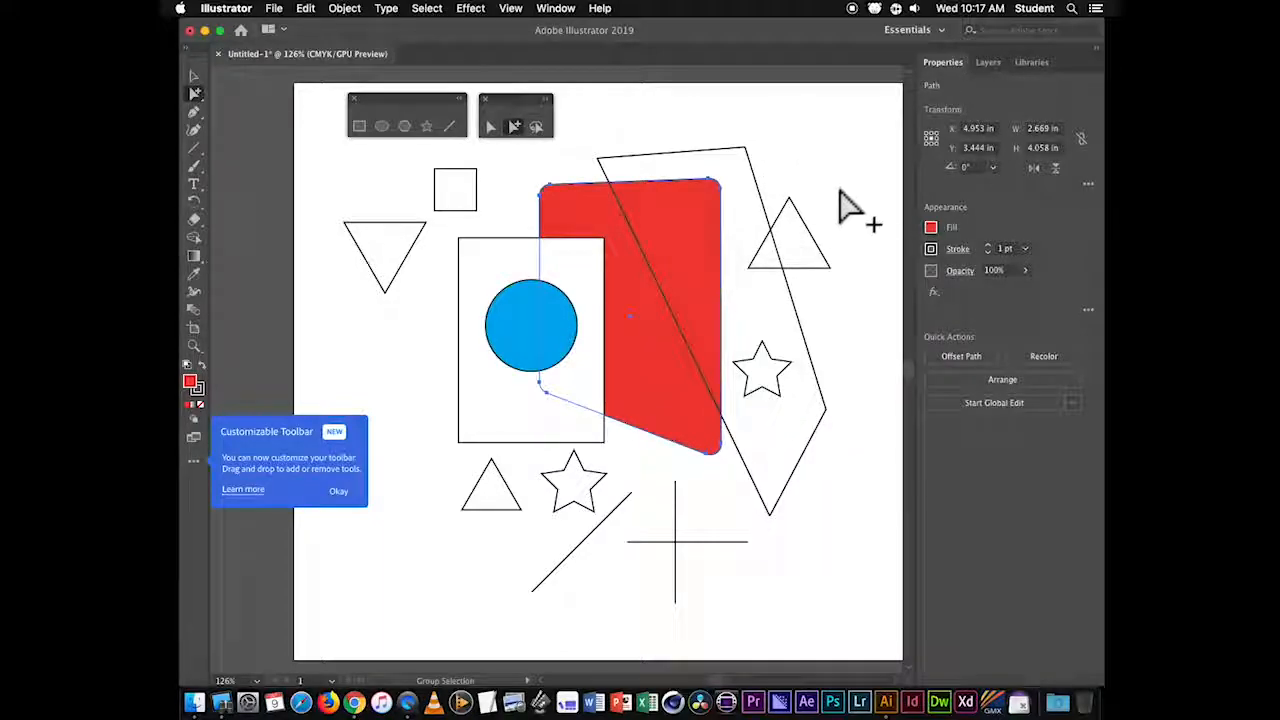
- Fill the upright triangle to the right of the rounded figure with orange and deselect it
left_click(815, 258)
left_click(930, 229)
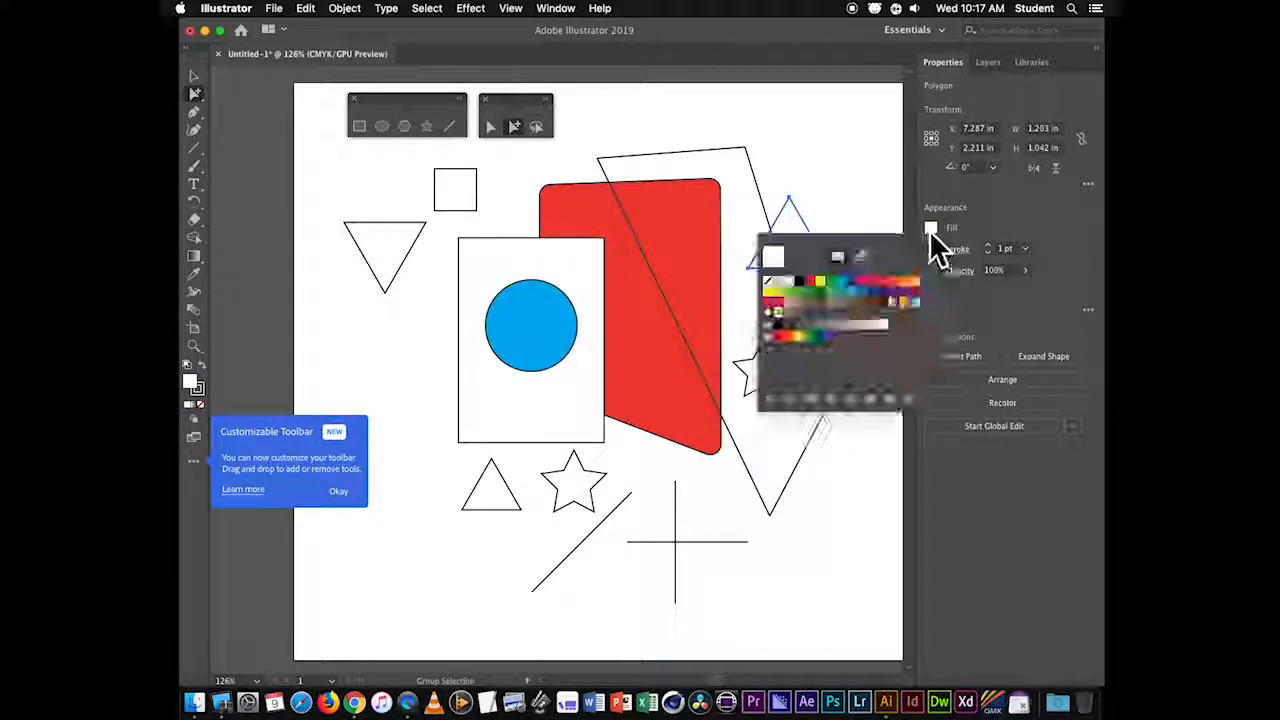
left_click(905, 281)
left_click(855, 213)
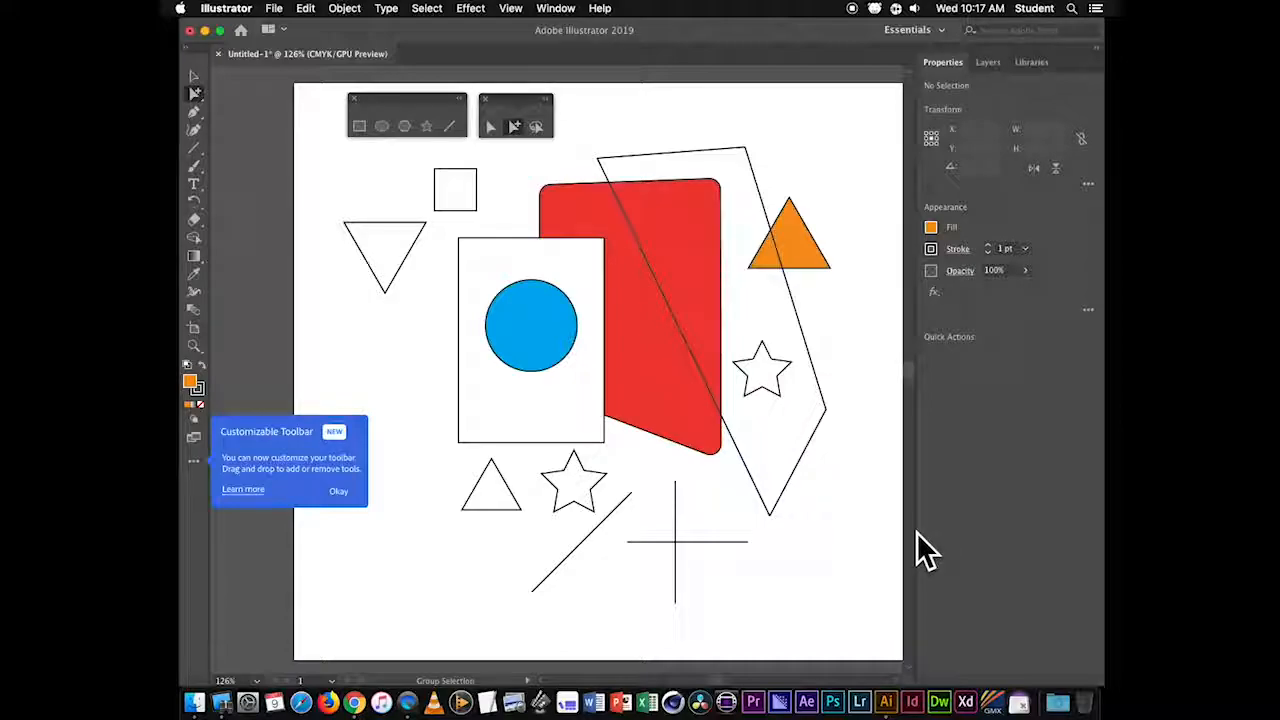
- Select the upper line of the four-sided outline and set its stroke weight to 8 pt
left_click(797, 464)
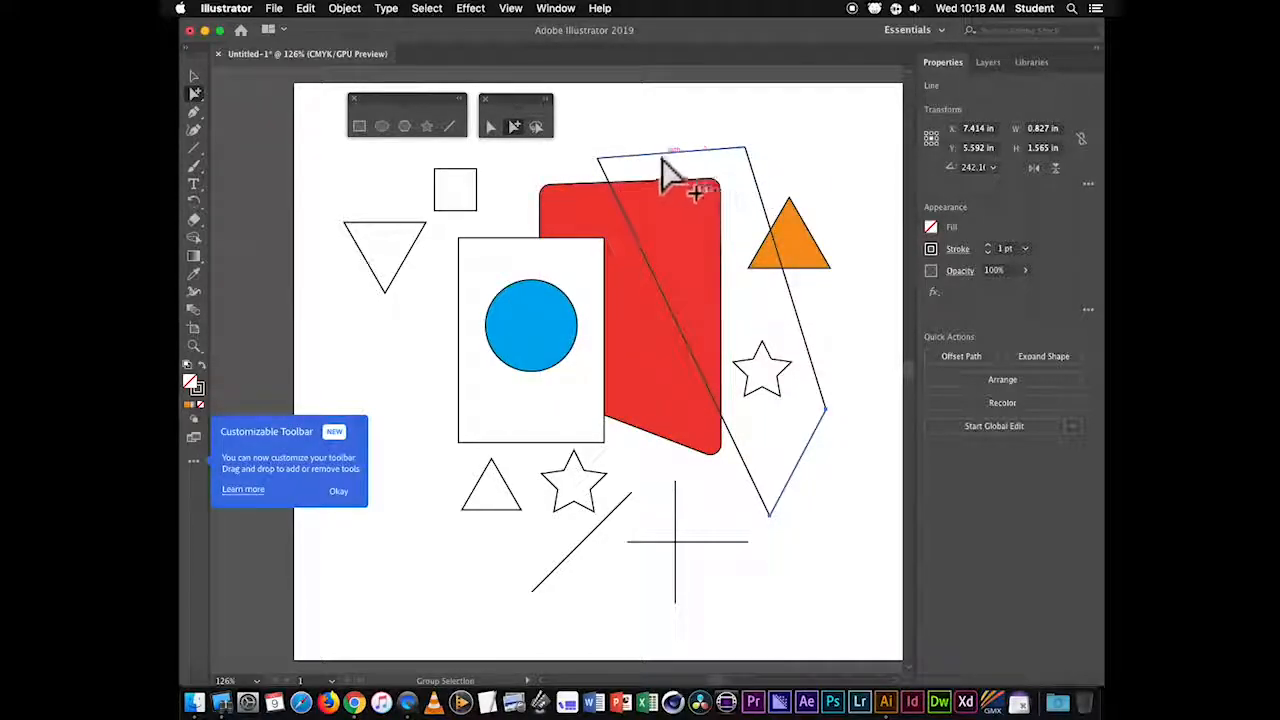
left_click(632, 158)
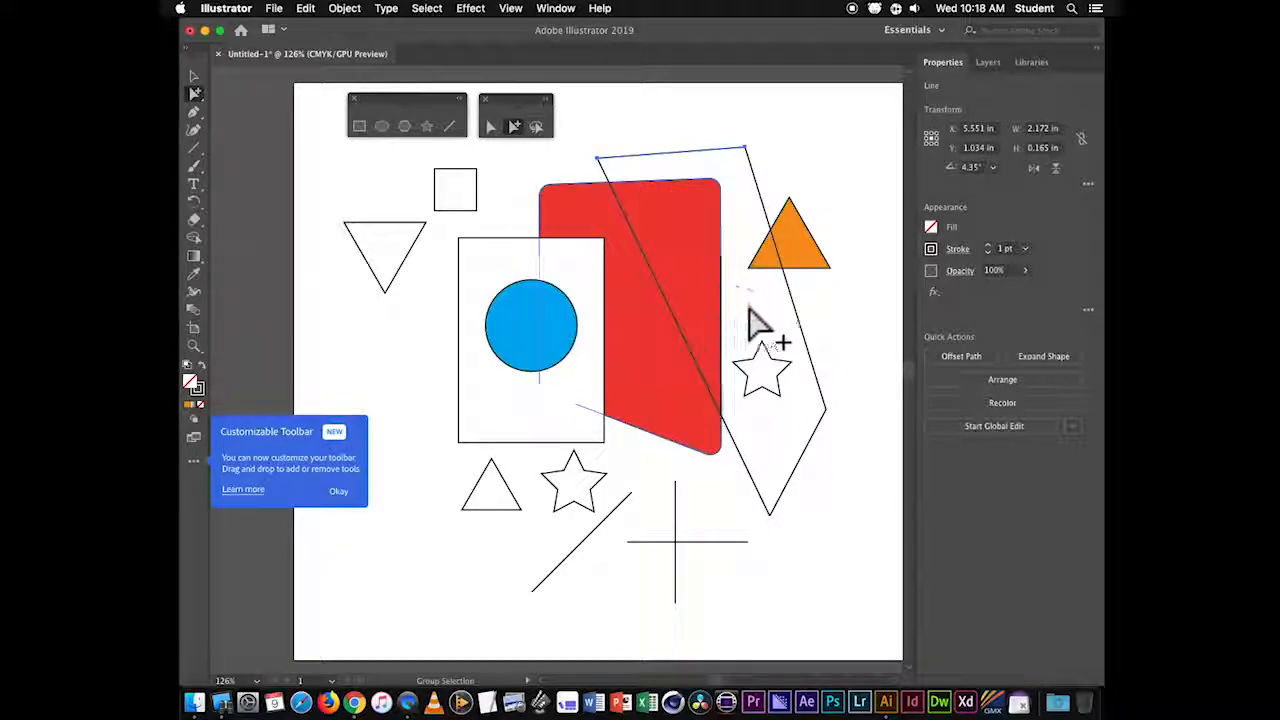
left_click_drag(575, 150, 597, 158)
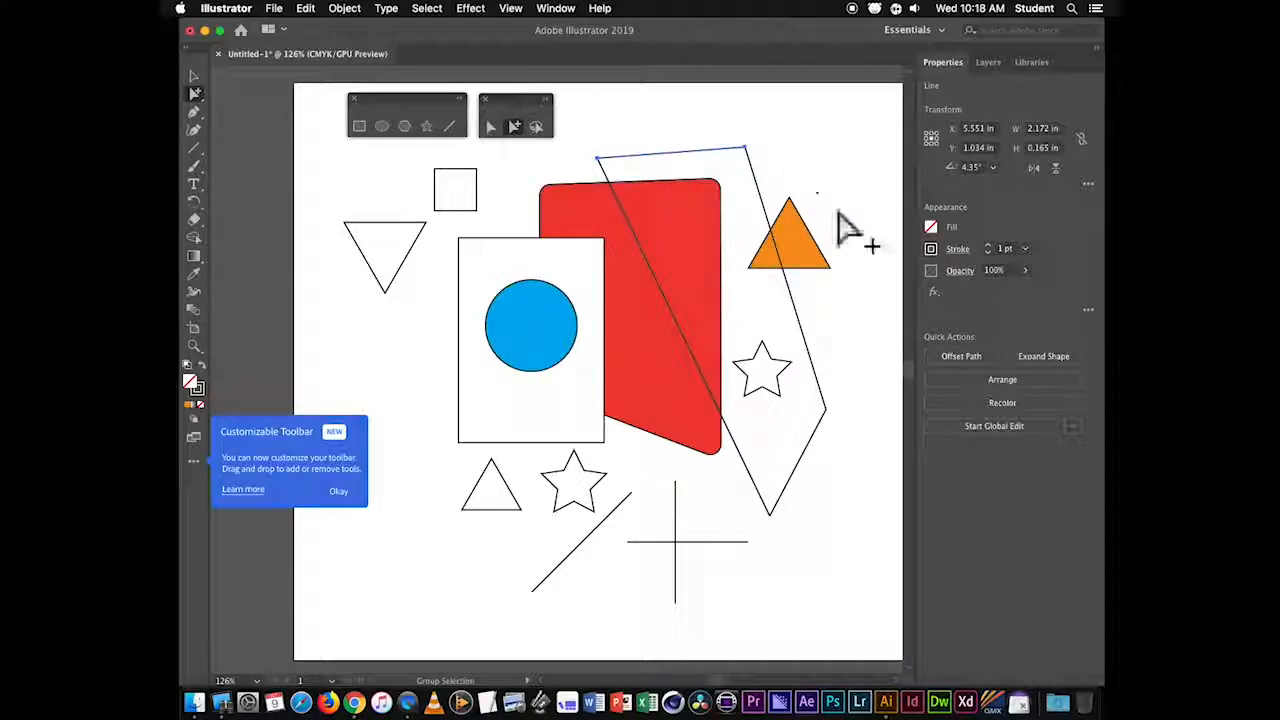
left_click(953, 249)
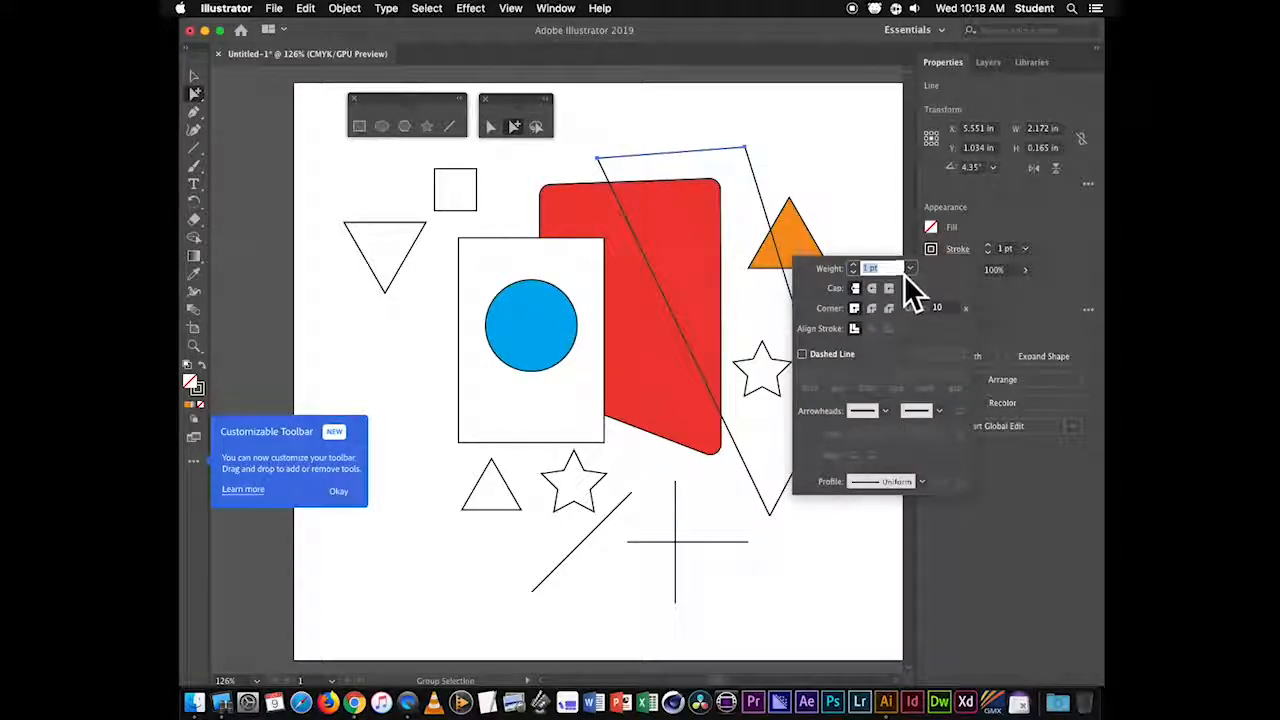
left_click(909, 269)
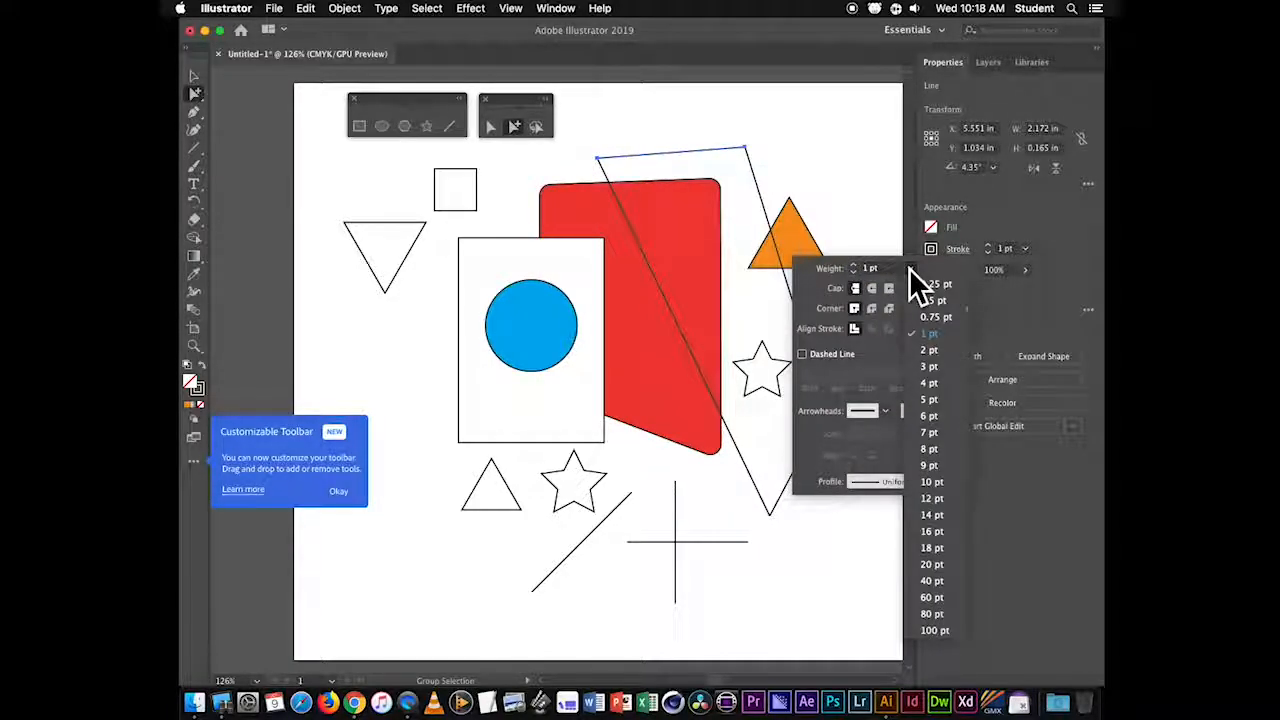
left_click(938, 448)
left_click(1002, 207)
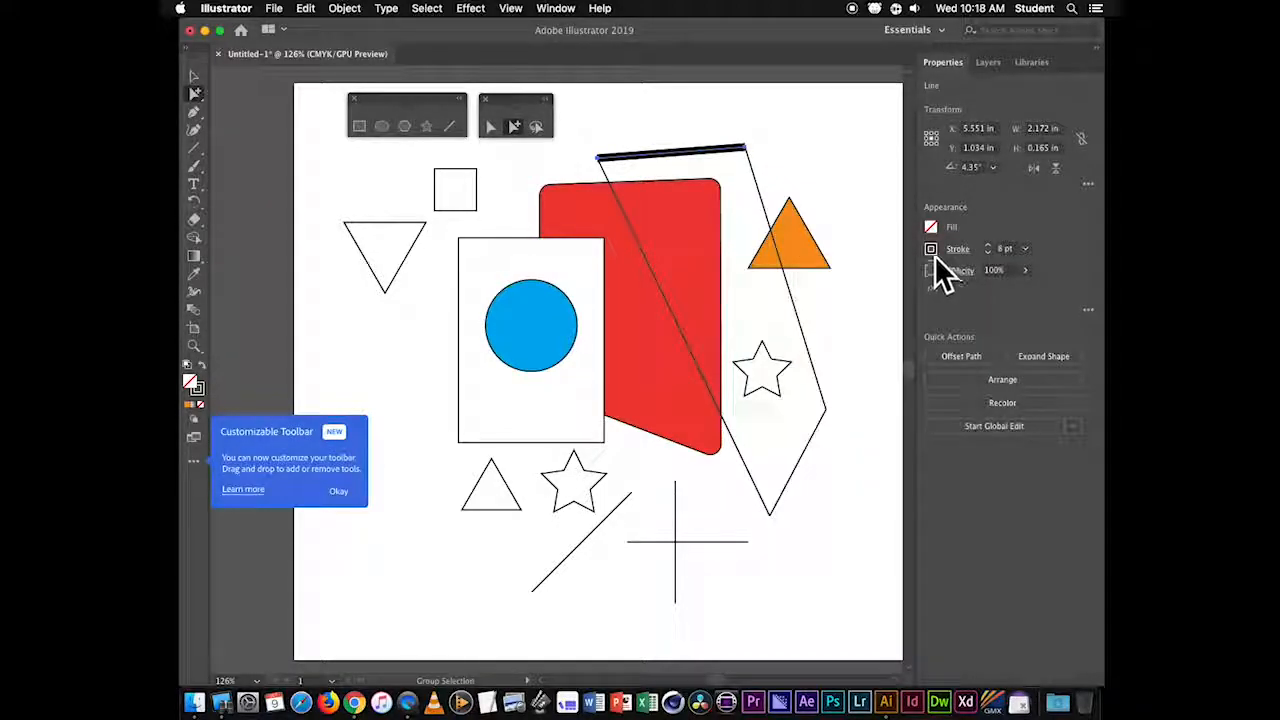
- Color the thick upper line's stroke green, deselect it and dismiss the Customizable Toolbar tip
left_click(931, 250)
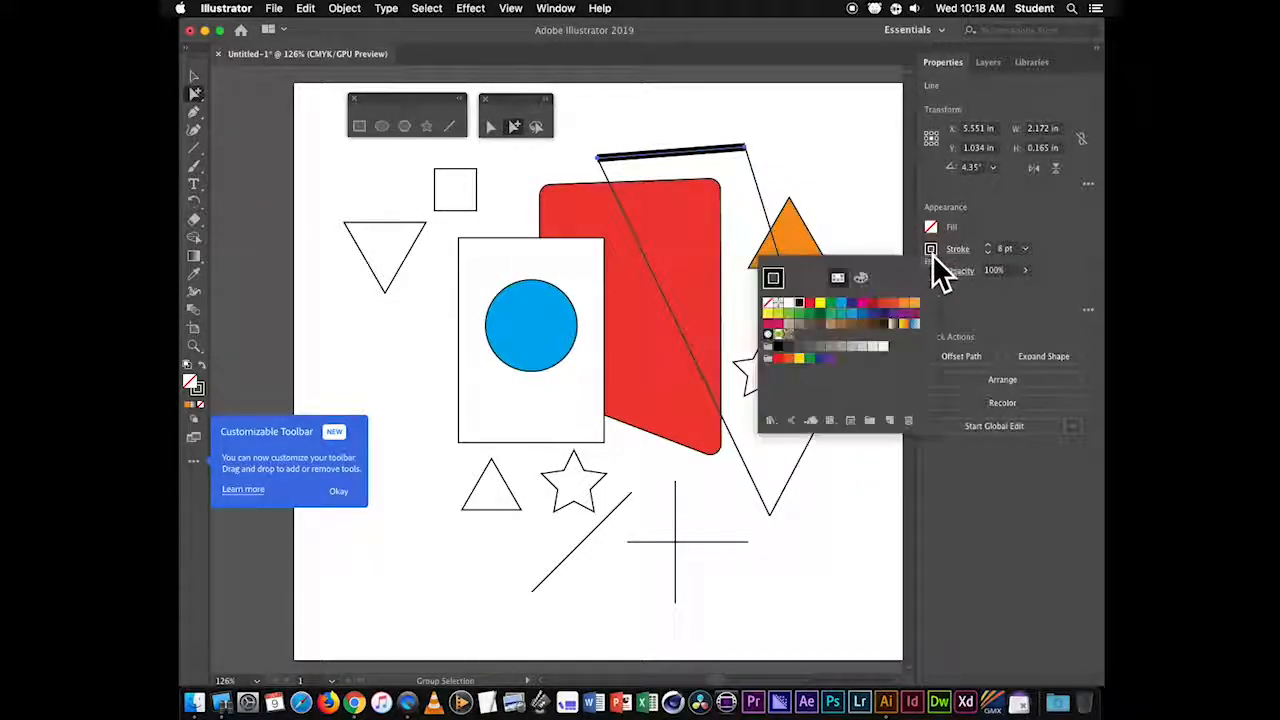
left_click(829, 303)
left_click(794, 129)
left_click(794, 129)
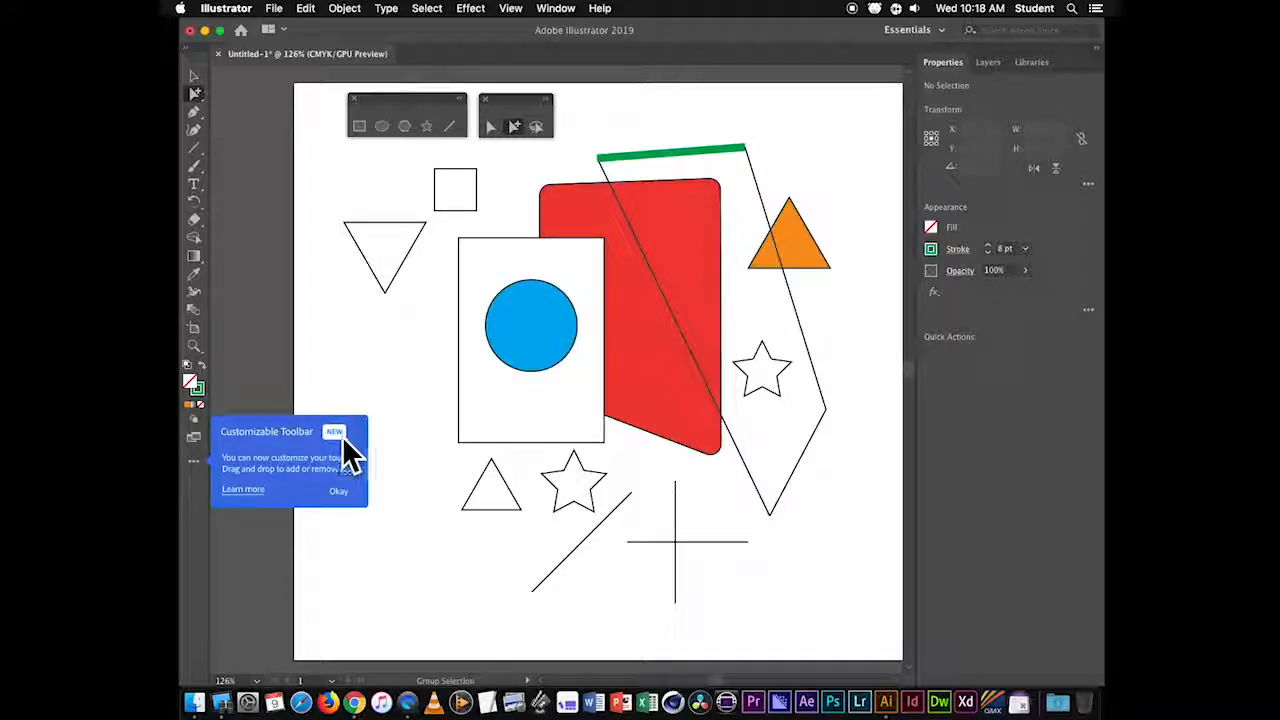
left_click(336, 490)
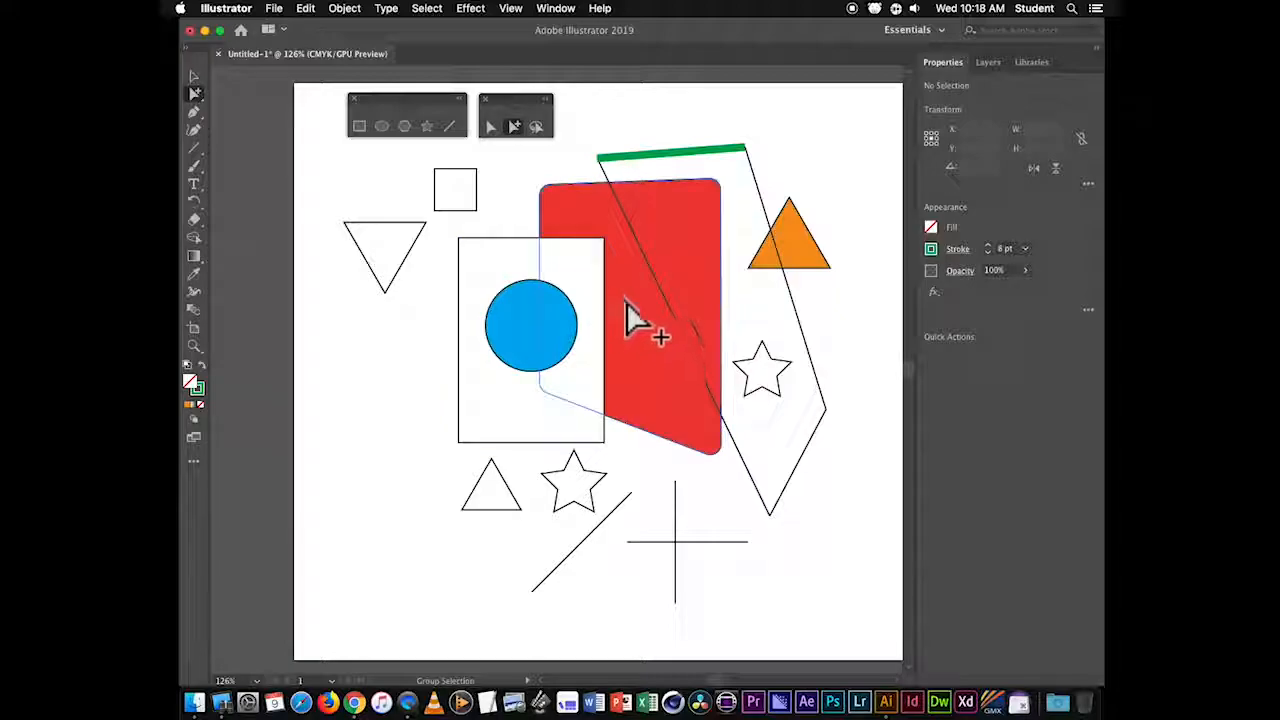
- Use Direct Selection to move the lower endpoint of the outline's long right-hand line slightly up and outward, away from its neighbour
left_click(491, 126)
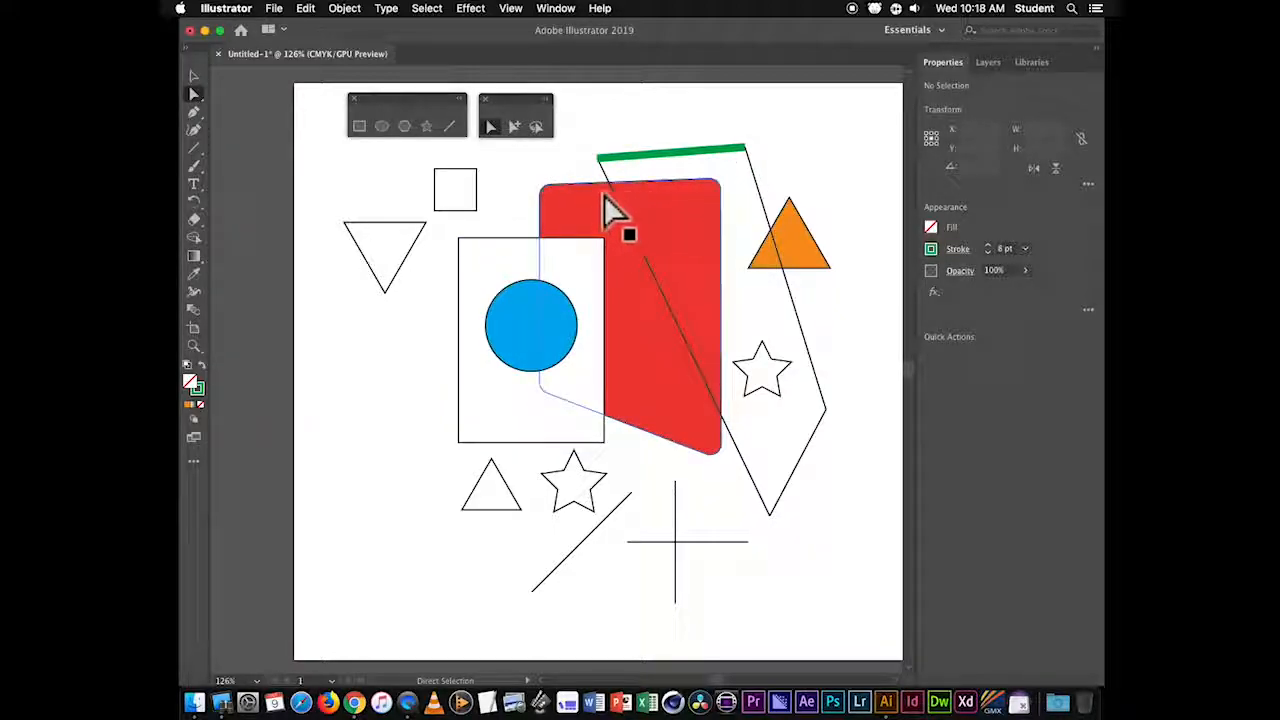
left_click(827, 412)
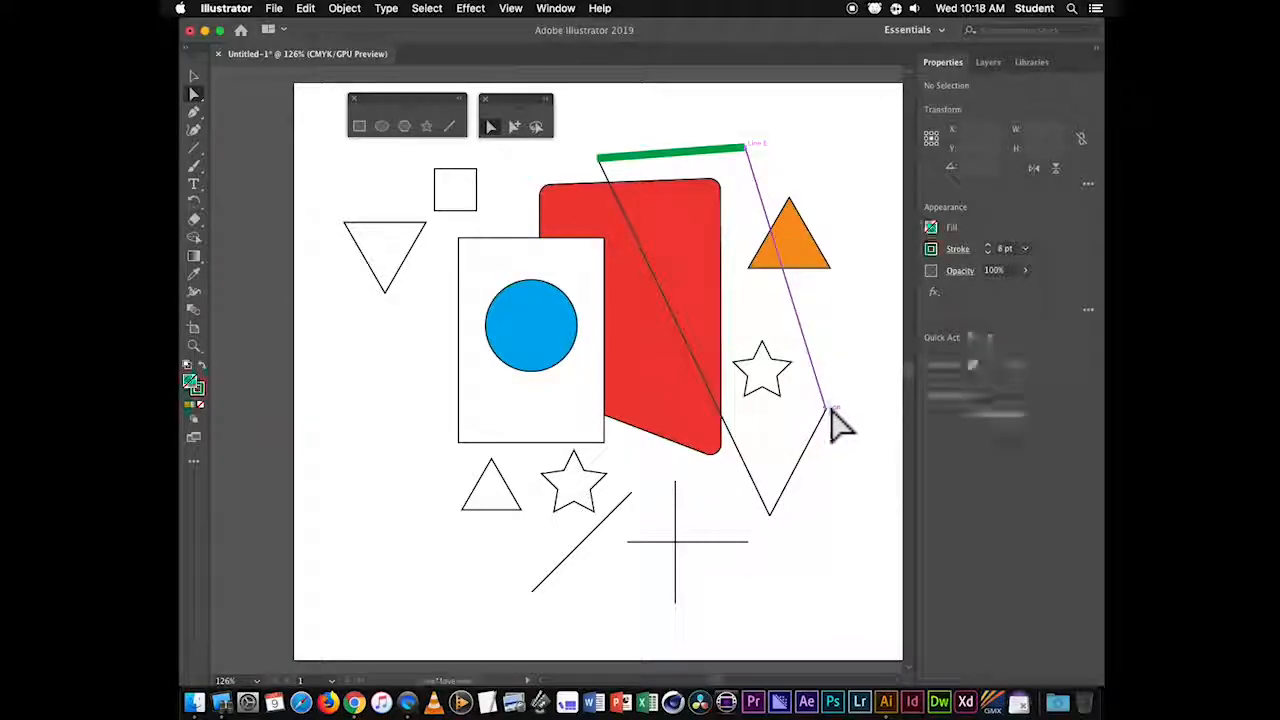
left_click_drag(827, 411, 841, 385)
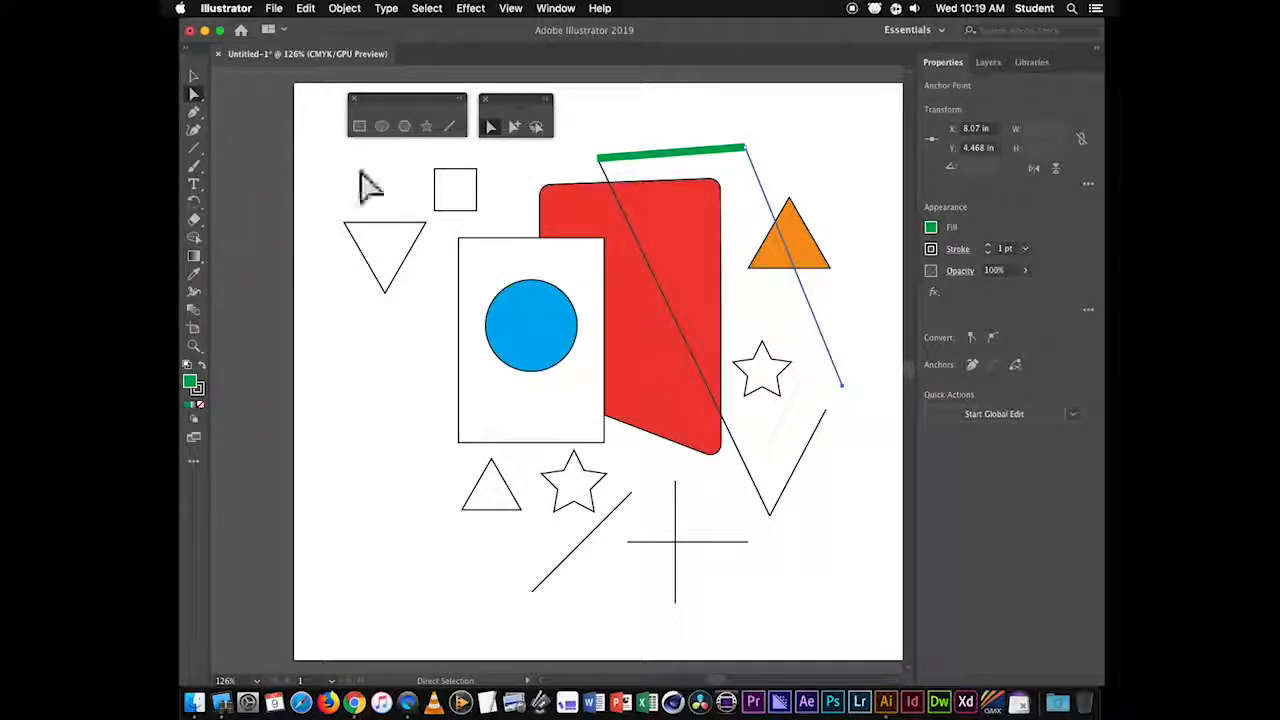
- Select and delete all artwork on the artboard, and move the floating toolbars closer to the artboard's upper-left corner
left_click(194, 77)
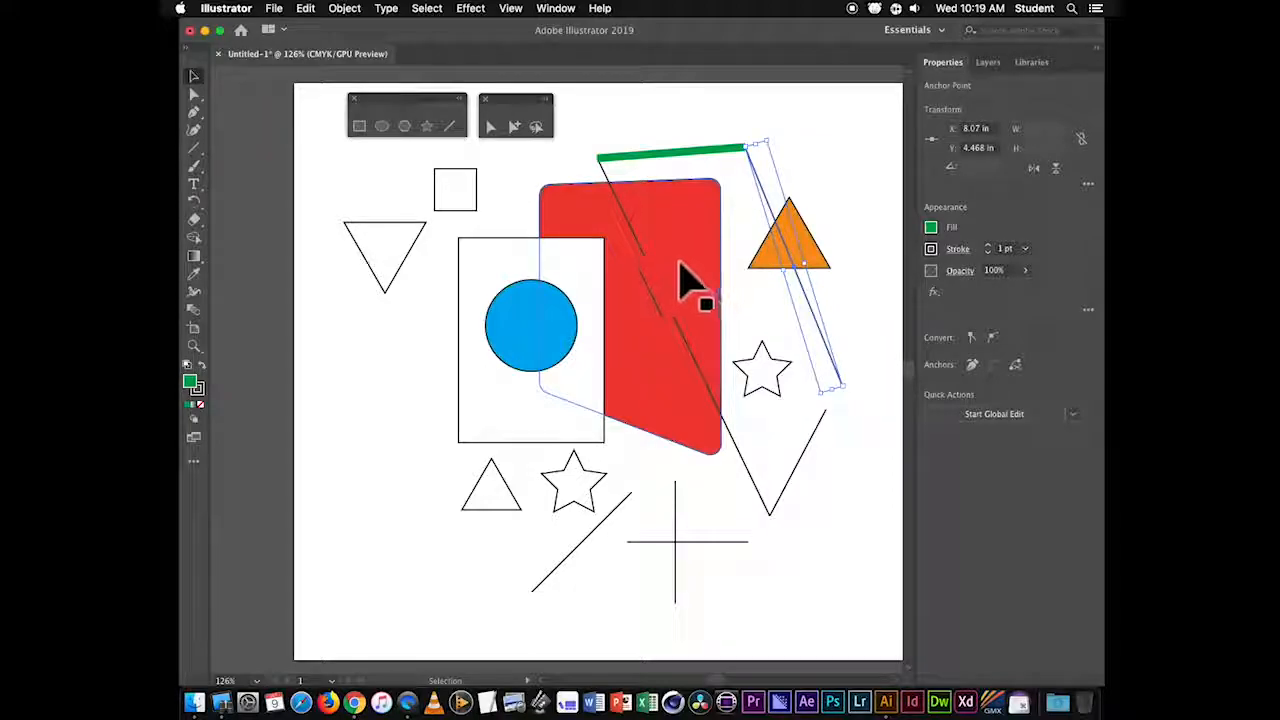
left_click(427, 8)
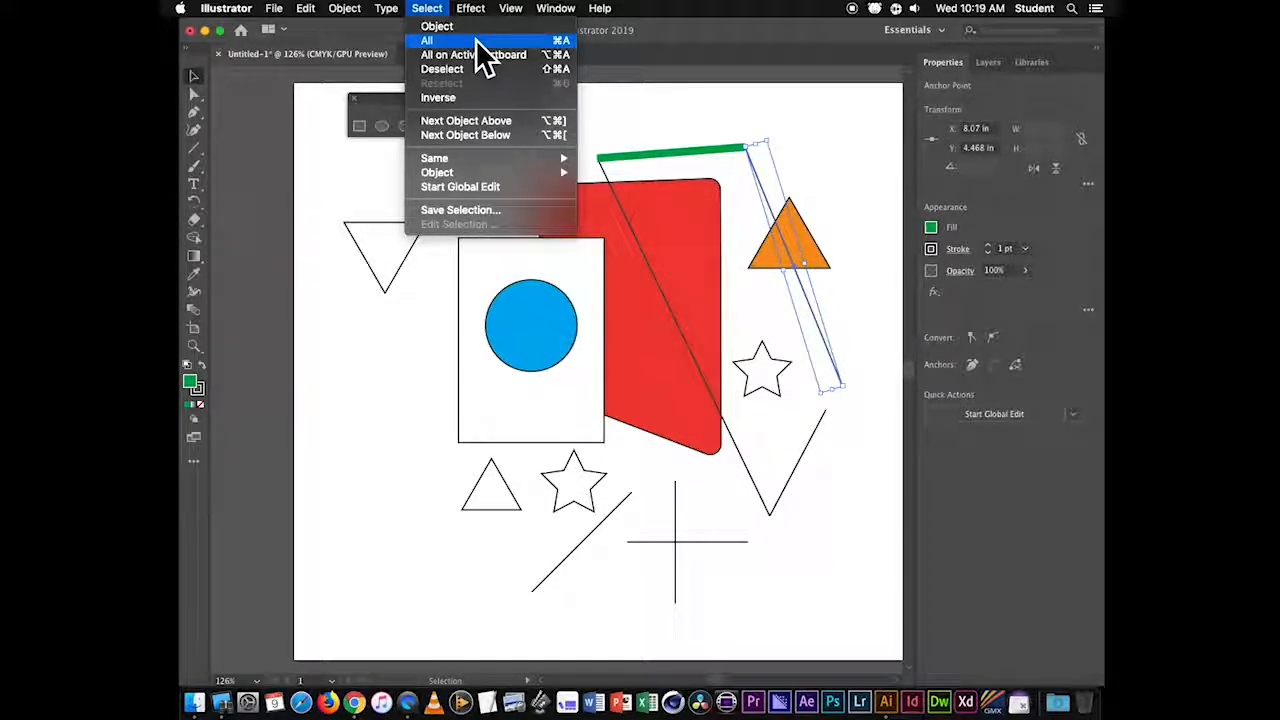
left_click(440, 40)
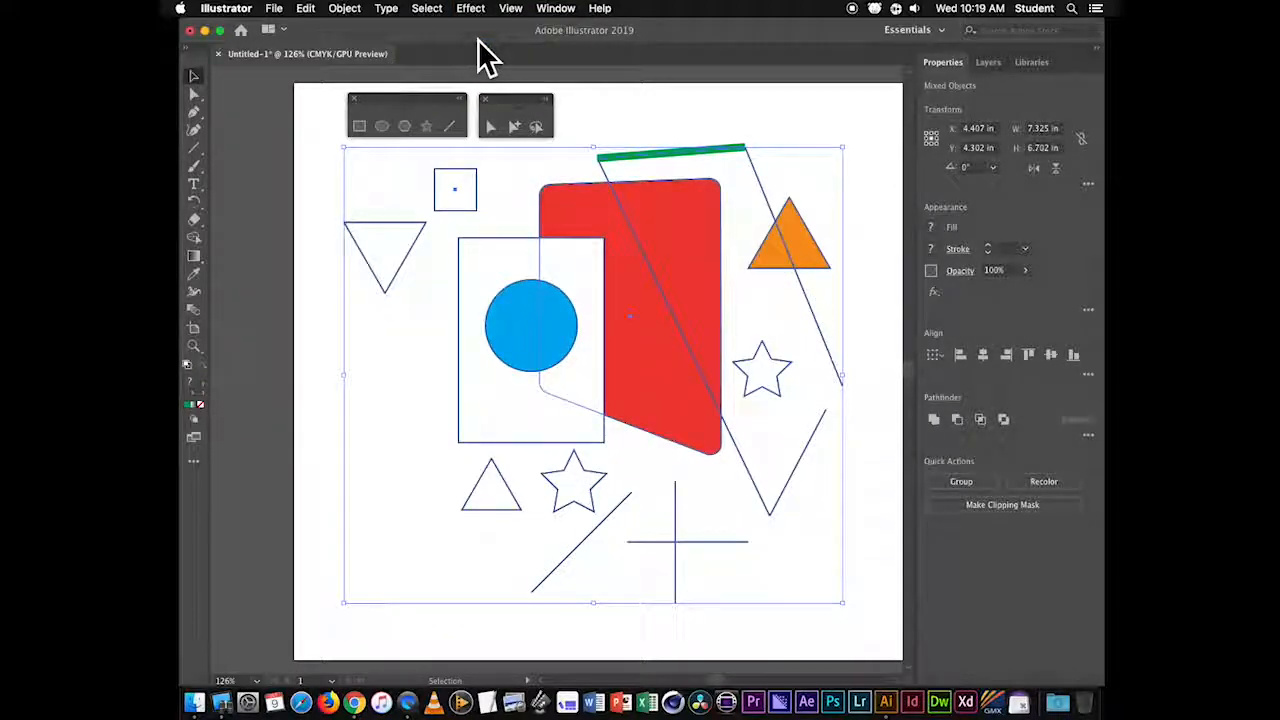
key("Delete")
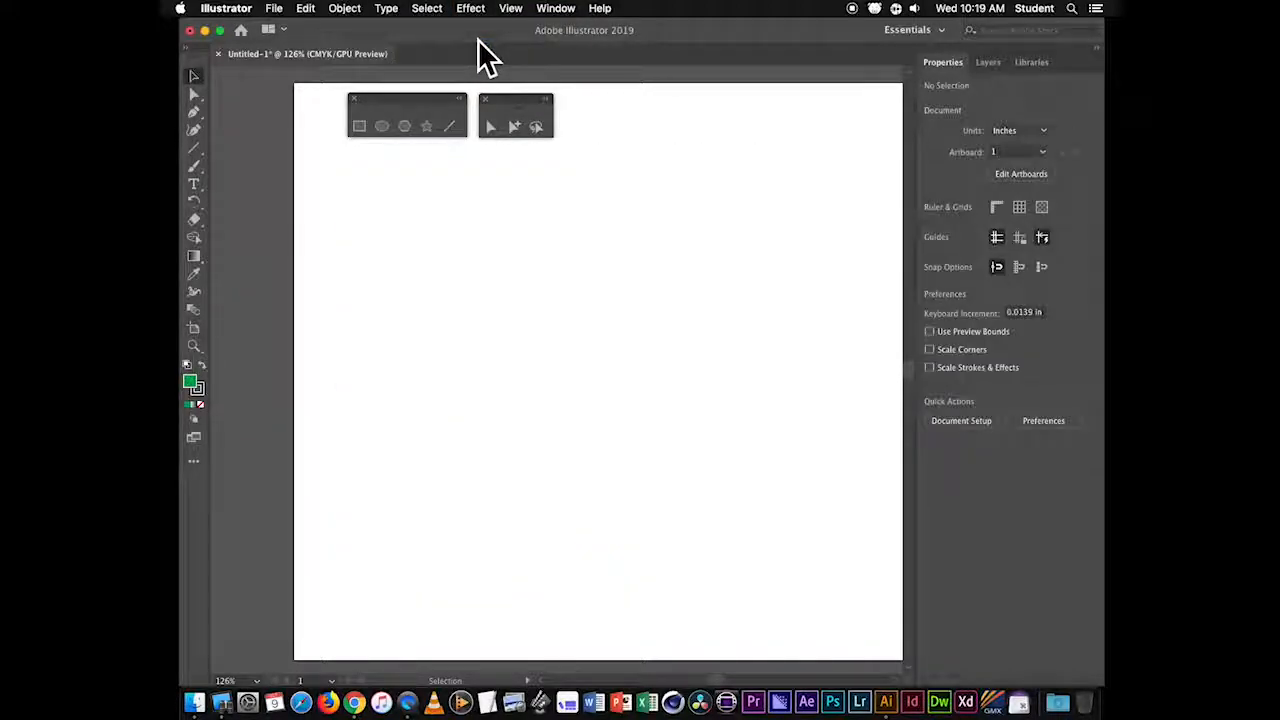
left_click_drag(431, 104, 388, 96)
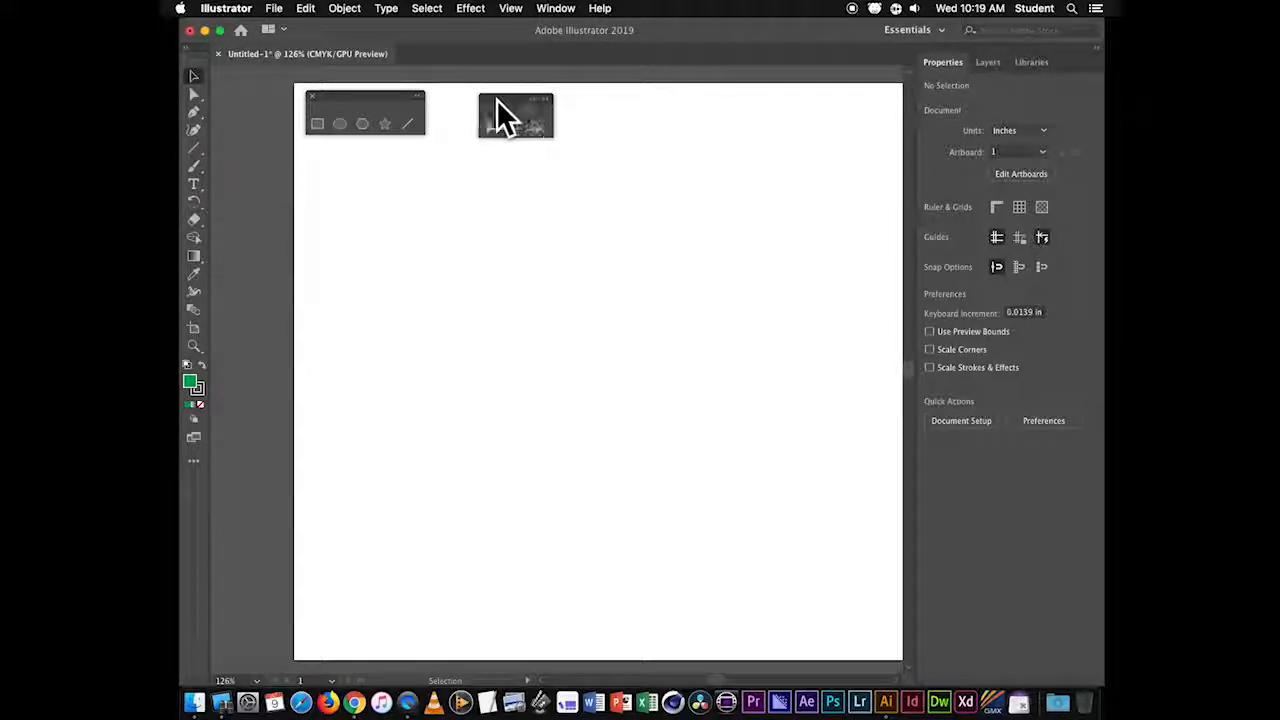
- Draw a diagonal line about 3.6 in wide and 1.85 in high, and a rectangle about 2.6 by 2.1 in beneath it
left_click(407, 124)
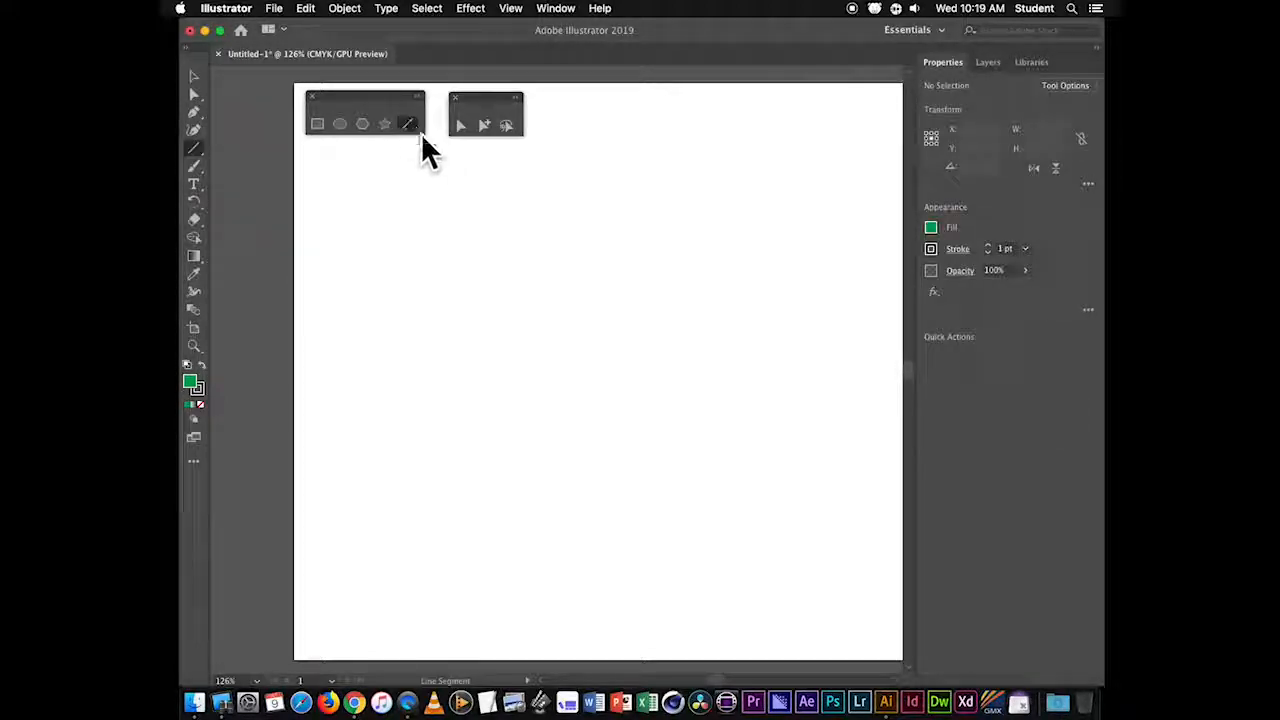
left_click_drag(450, 308, 697, 180)
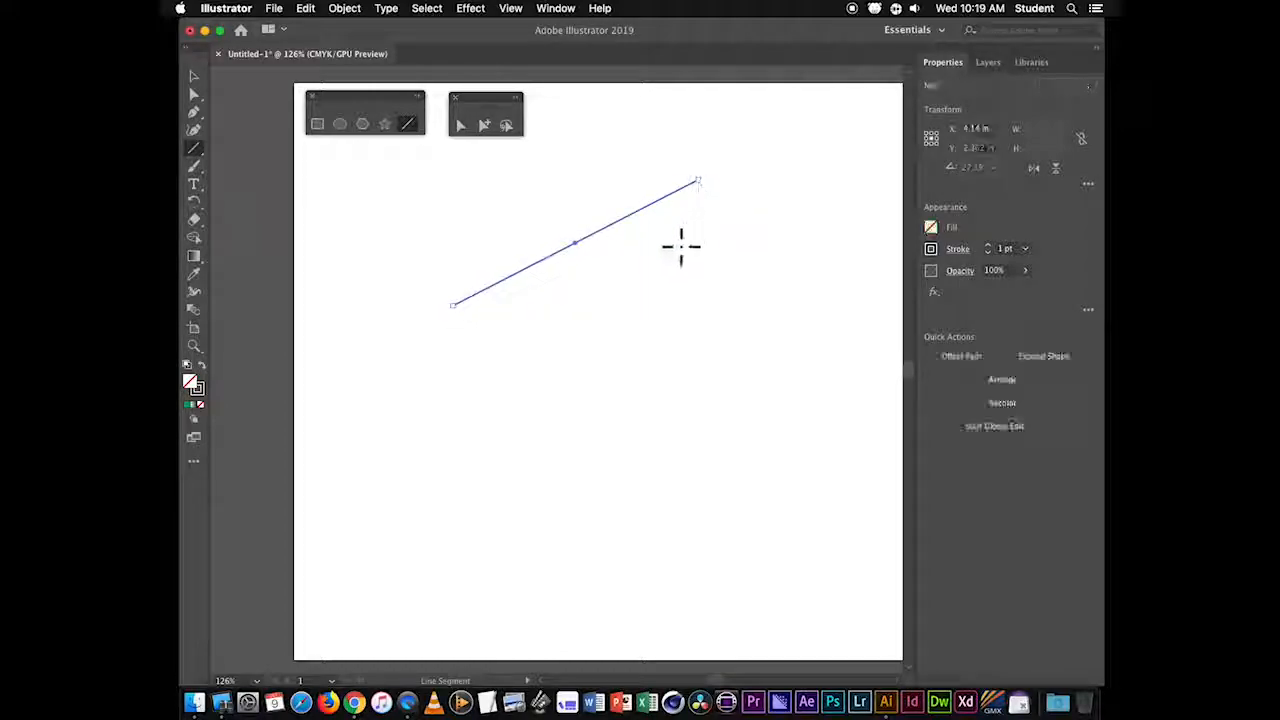
left_click(316, 124)
left_click_drag(536, 368, 714, 510)
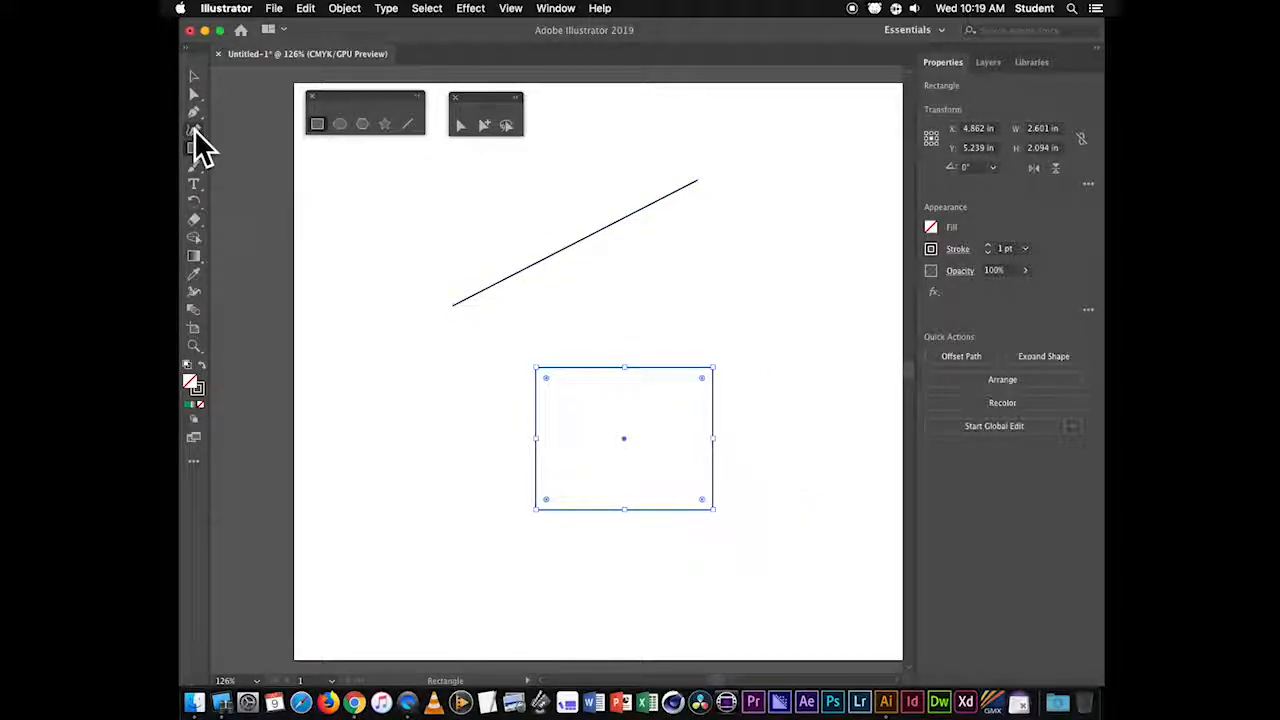
- Add three points along the diagonal line with the Curvature tool and move the outer two upward to bend it into a wave
left_click(195, 130)
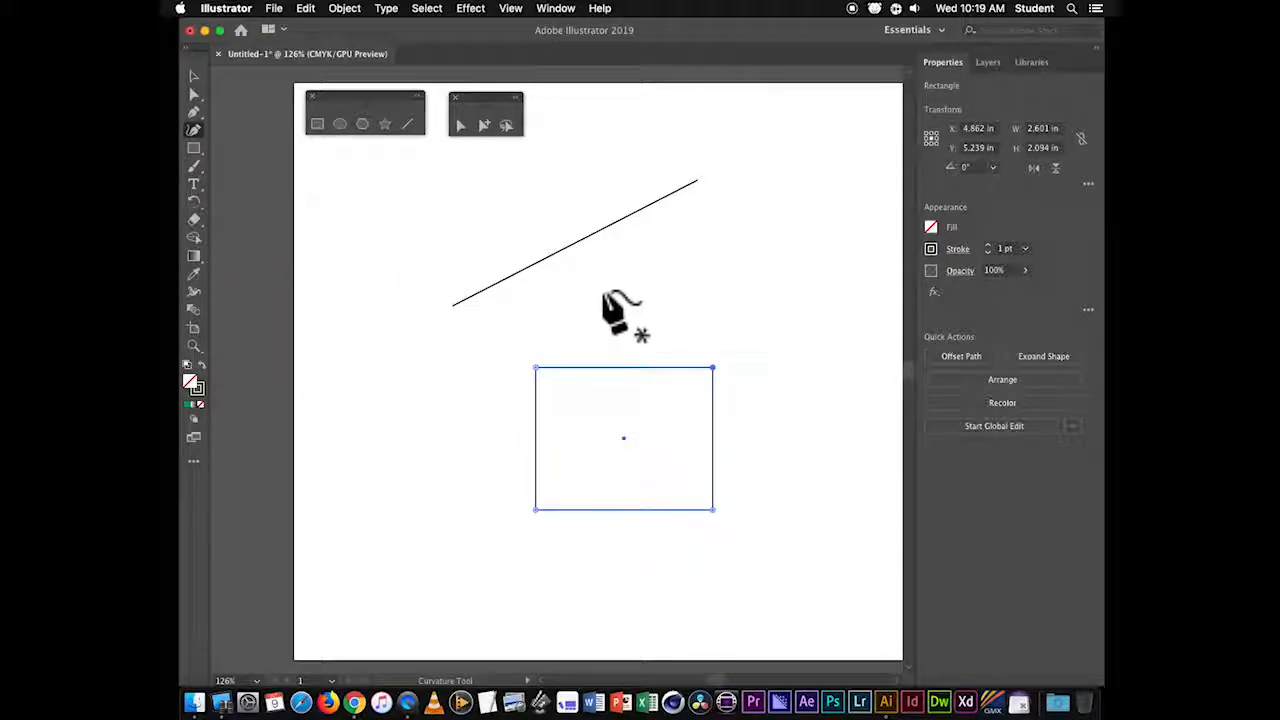
left_click(493, 284)
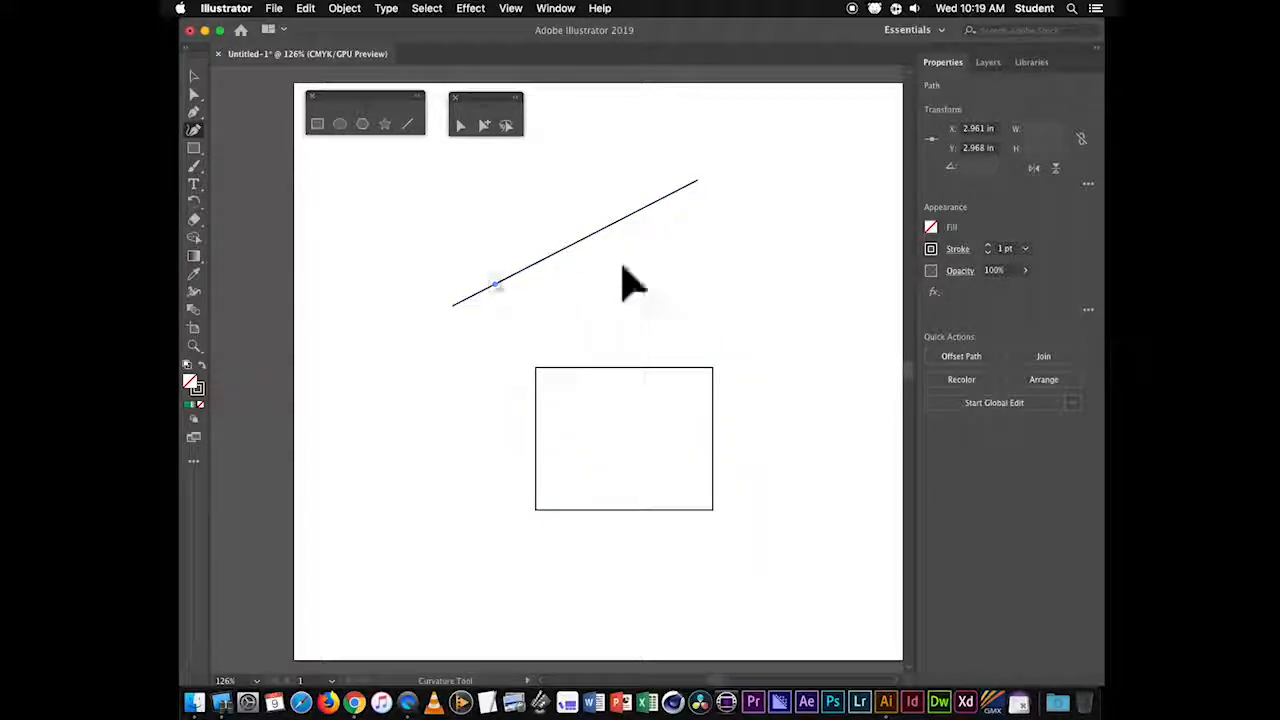
key("super+z")
left_click(581, 241, "super")
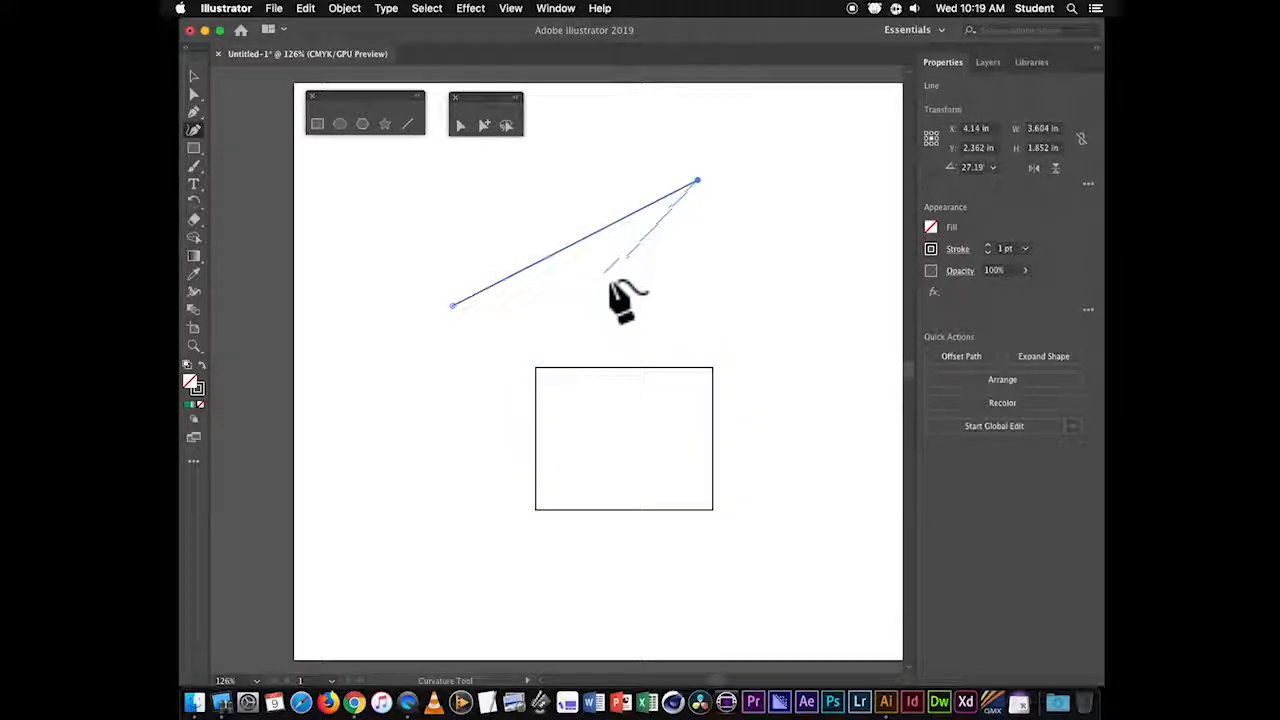
left_click(487, 288)
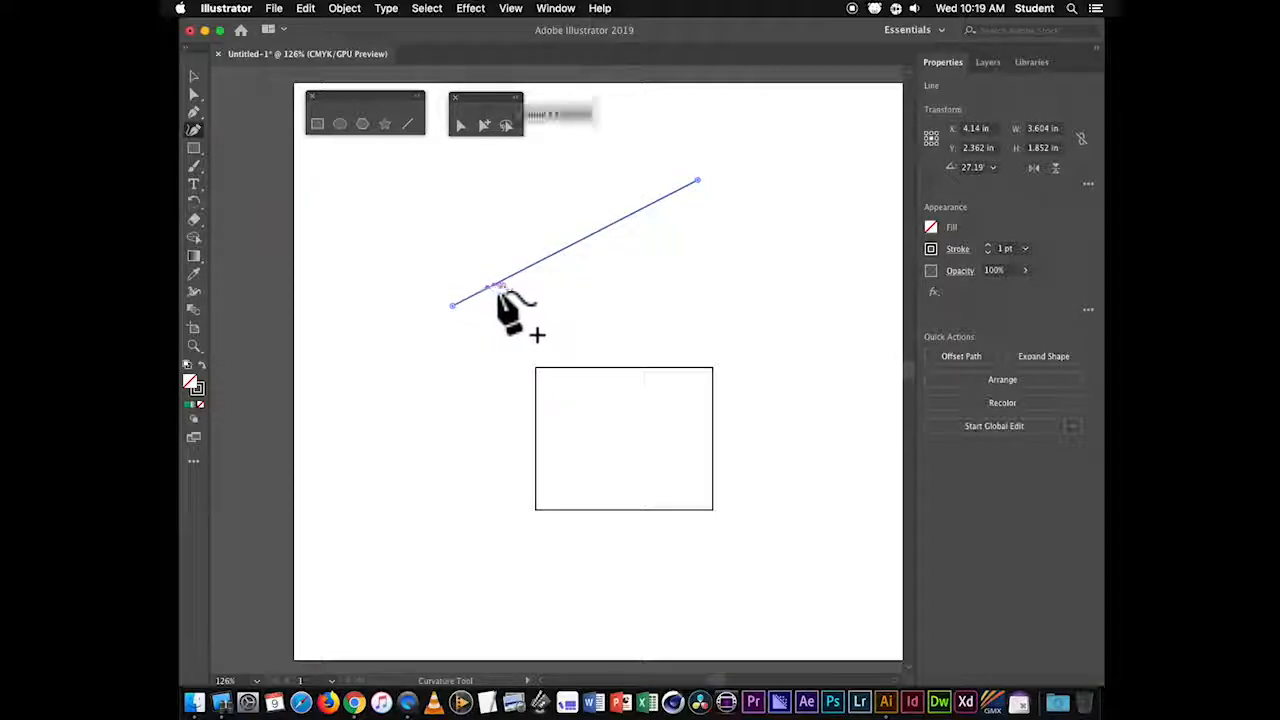
left_click(573, 243)
left_click(652, 204)
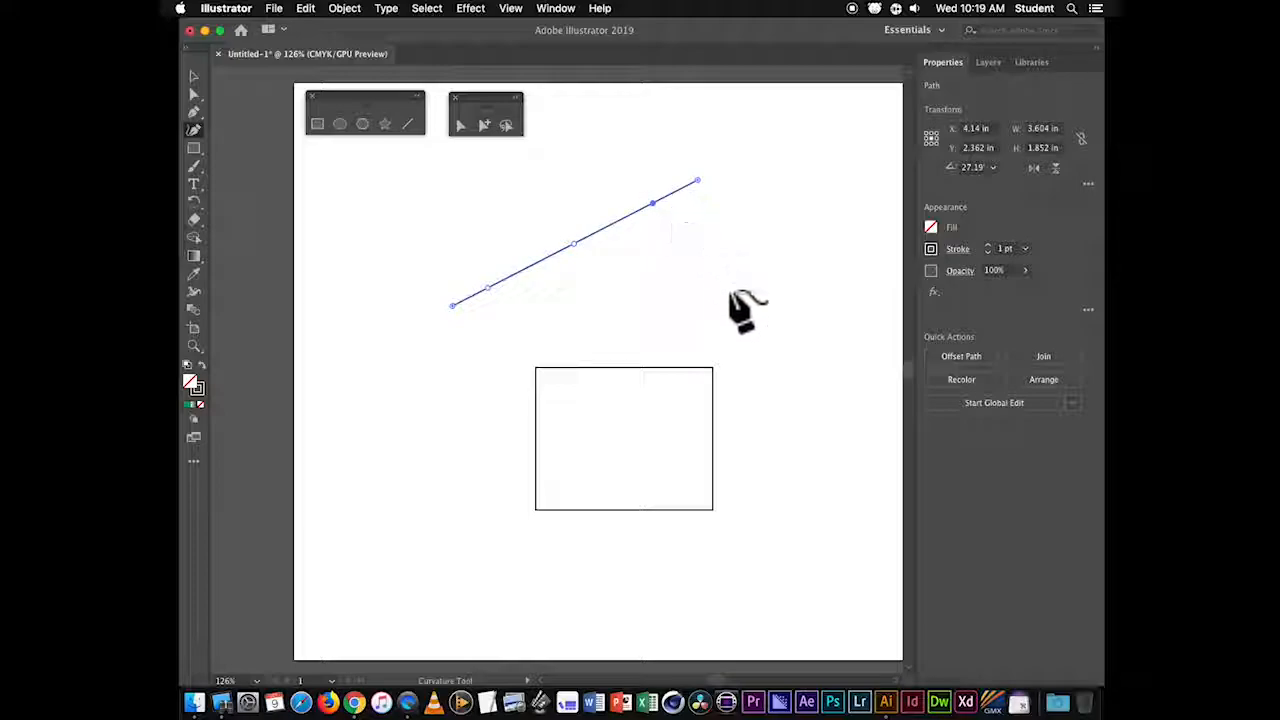
left_click_drag(487, 277, 478, 247)
left_click_drag(653, 205, 621, 176)
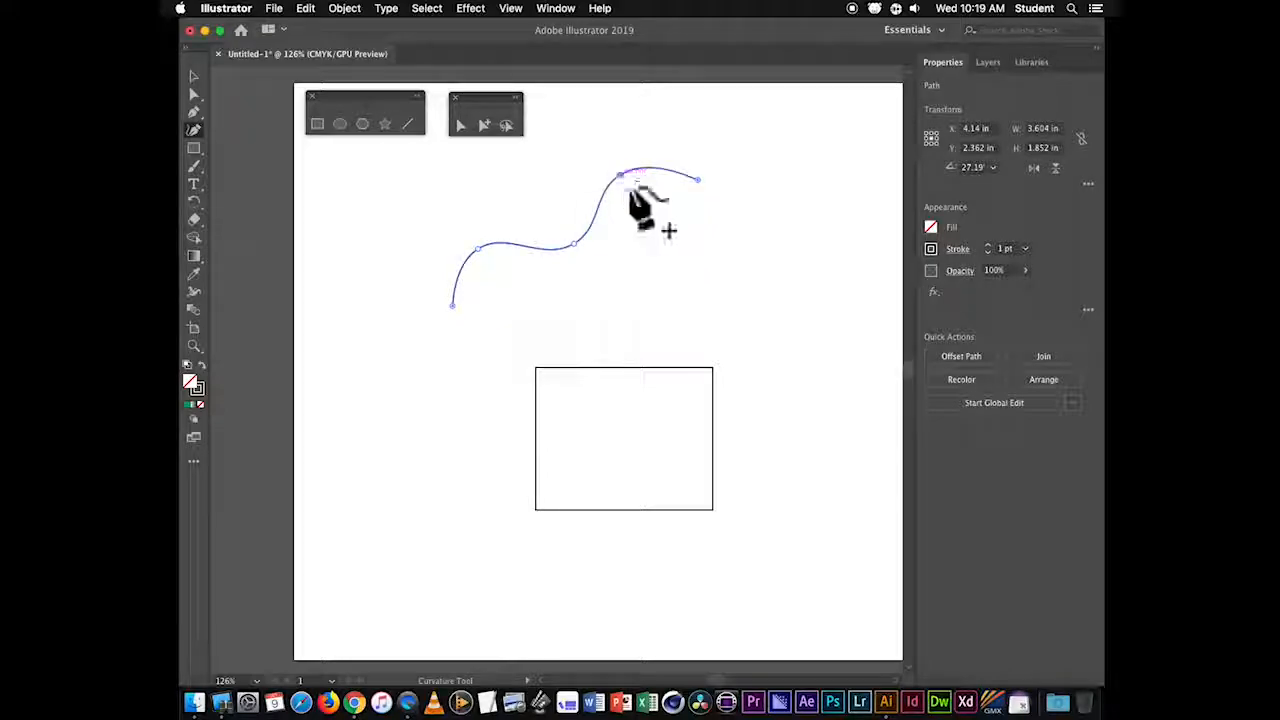
- Continue the wavy path back underneath with four curved points, close it at its starting point and pull that point outward to the left
left_click(625, 368)
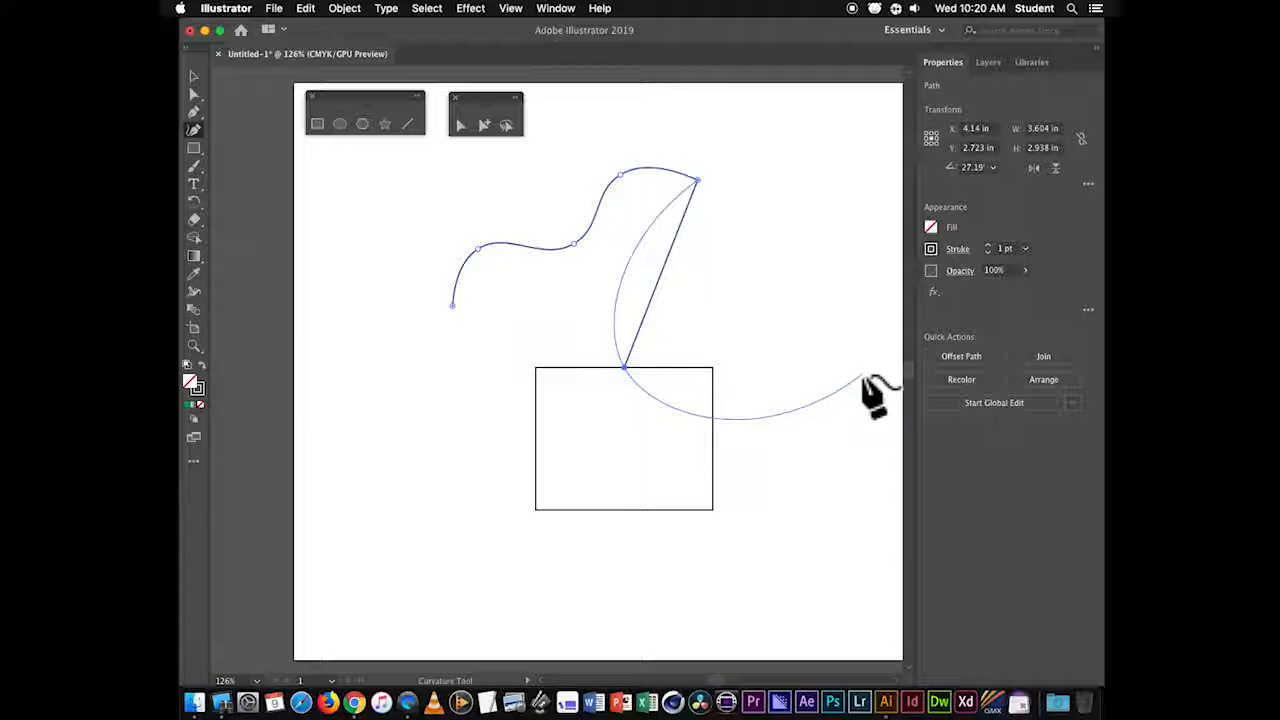
left_click(561, 317)
left_click(500, 323)
left_click(420, 373)
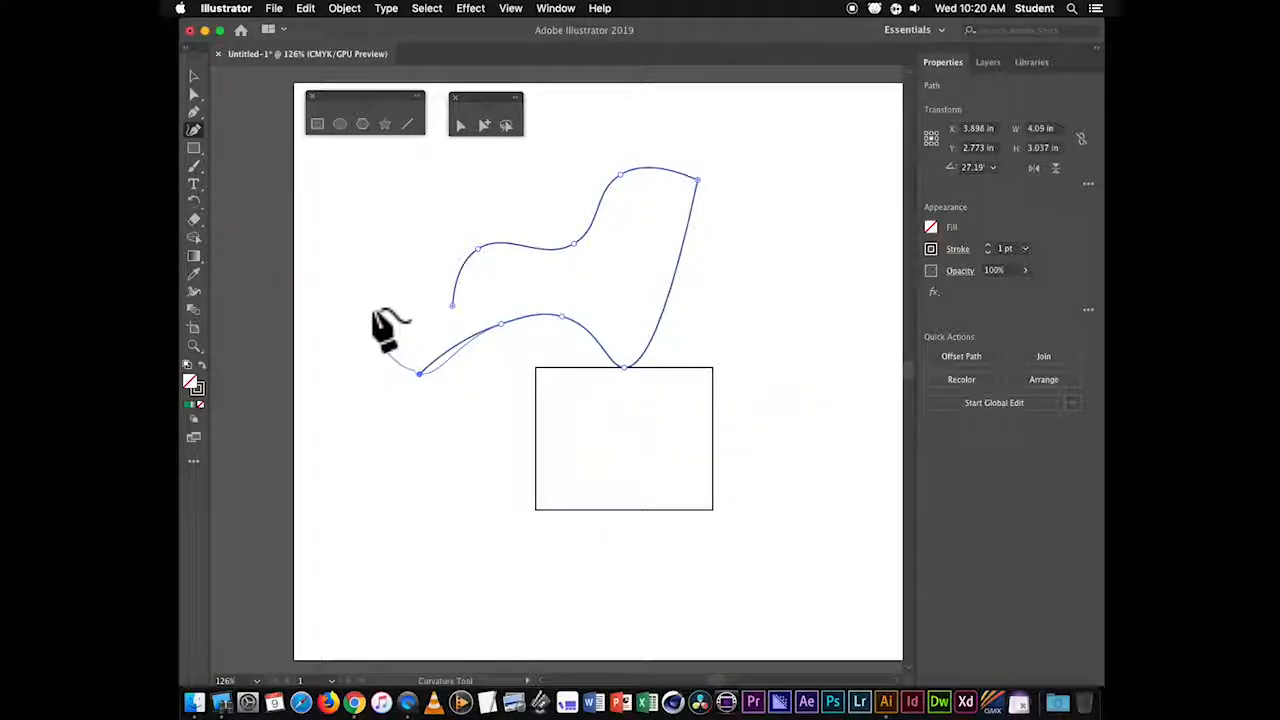
left_click_drag(458, 308, 413, 300)
left_click(419, 373)
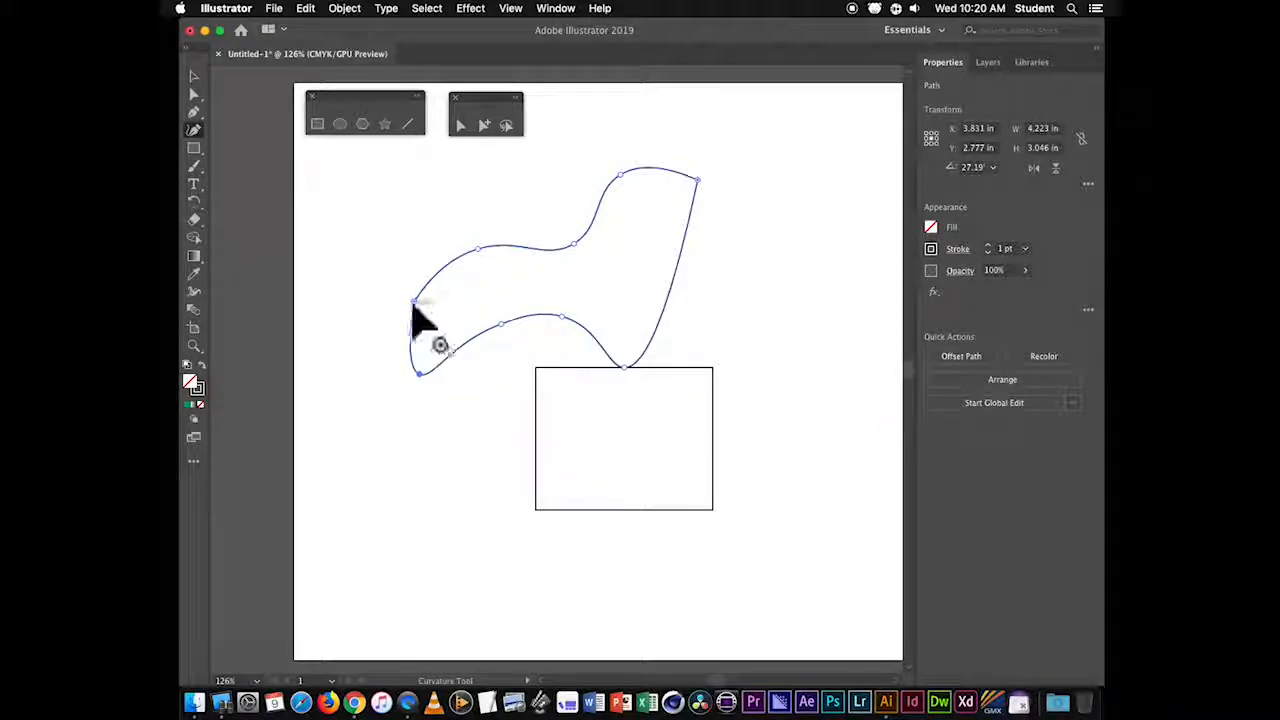
left_click_drag(414, 302, 353, 336)
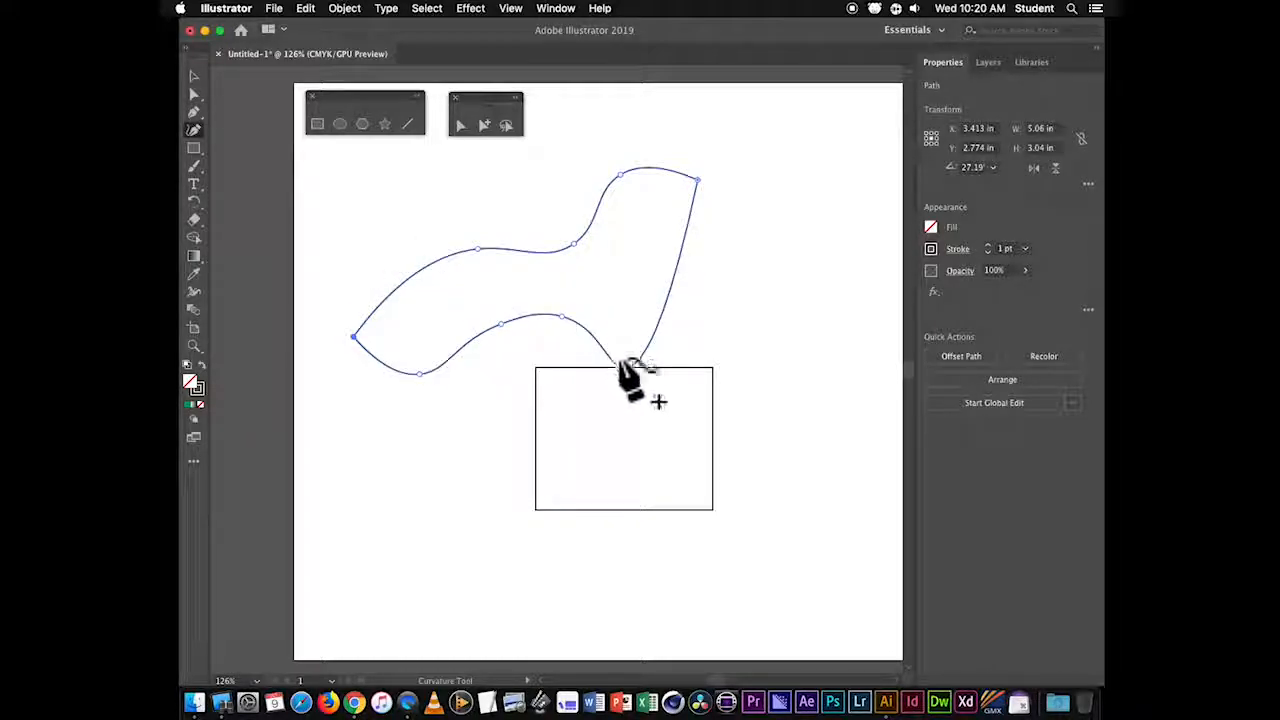
- Reposition the closed shape's curve points to even out the two humps and smooth the lower edge into one continuous sweep
left_click_drag(626, 366, 622, 283)
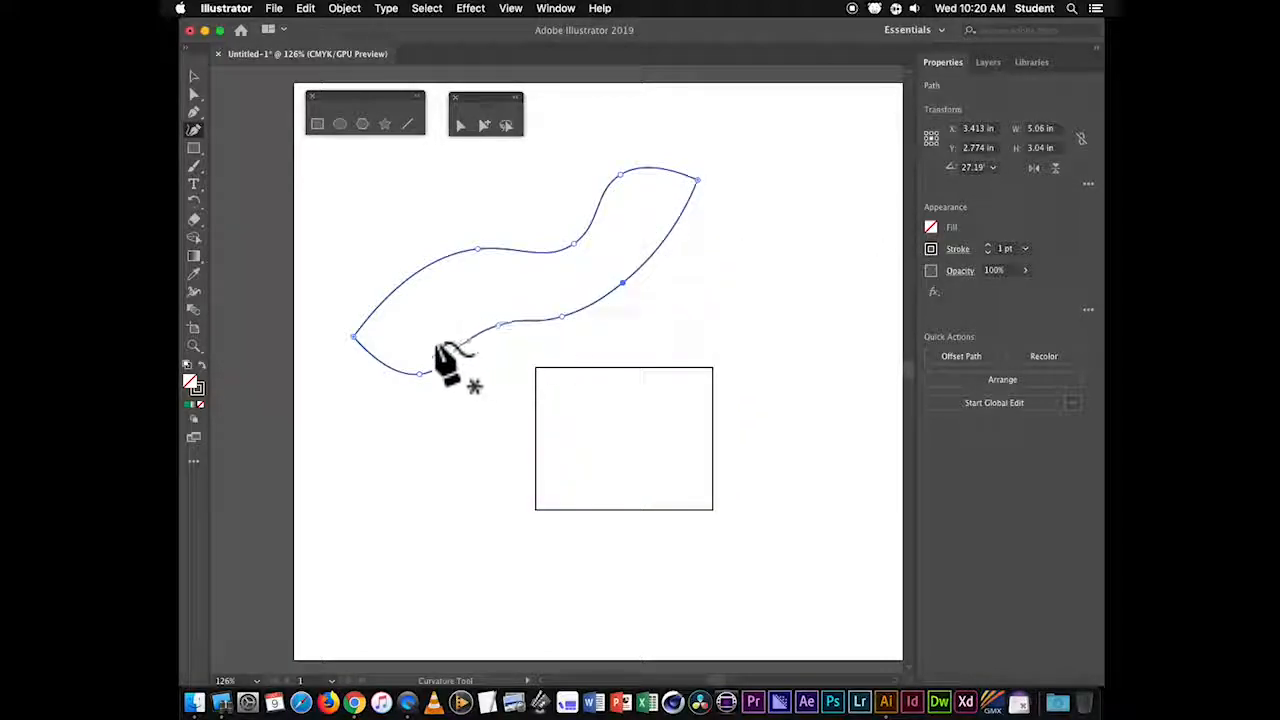
left_click_drag(417, 376, 443, 337)
left_click_drag(574, 243, 433, 249)
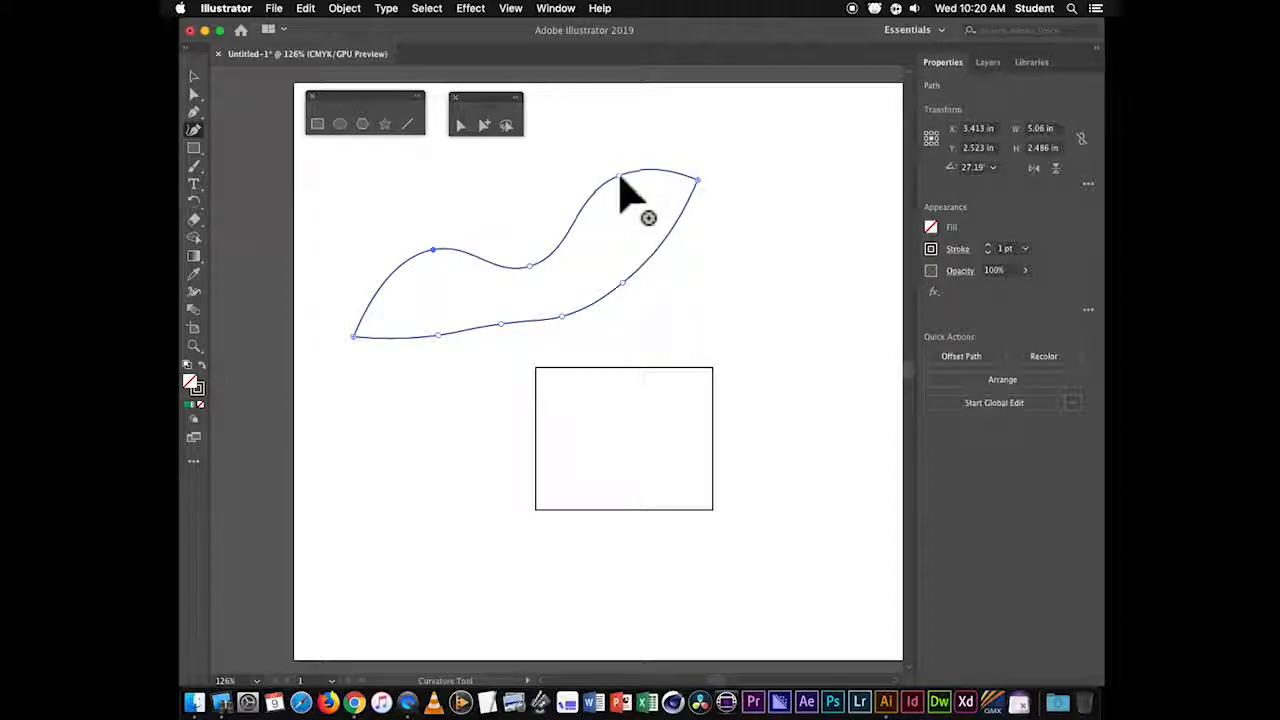
left_click(593, 192)
mouse_move(531, 266)
left_mouse_down()
mouse_move(543, 277)
mouse_move(535, 265)
left_mouse_up()
left_click_drag(623, 282, 684, 216)
left_click_drag(566, 320, 634, 281)
left_click_drag(540, 330, 572, 318)
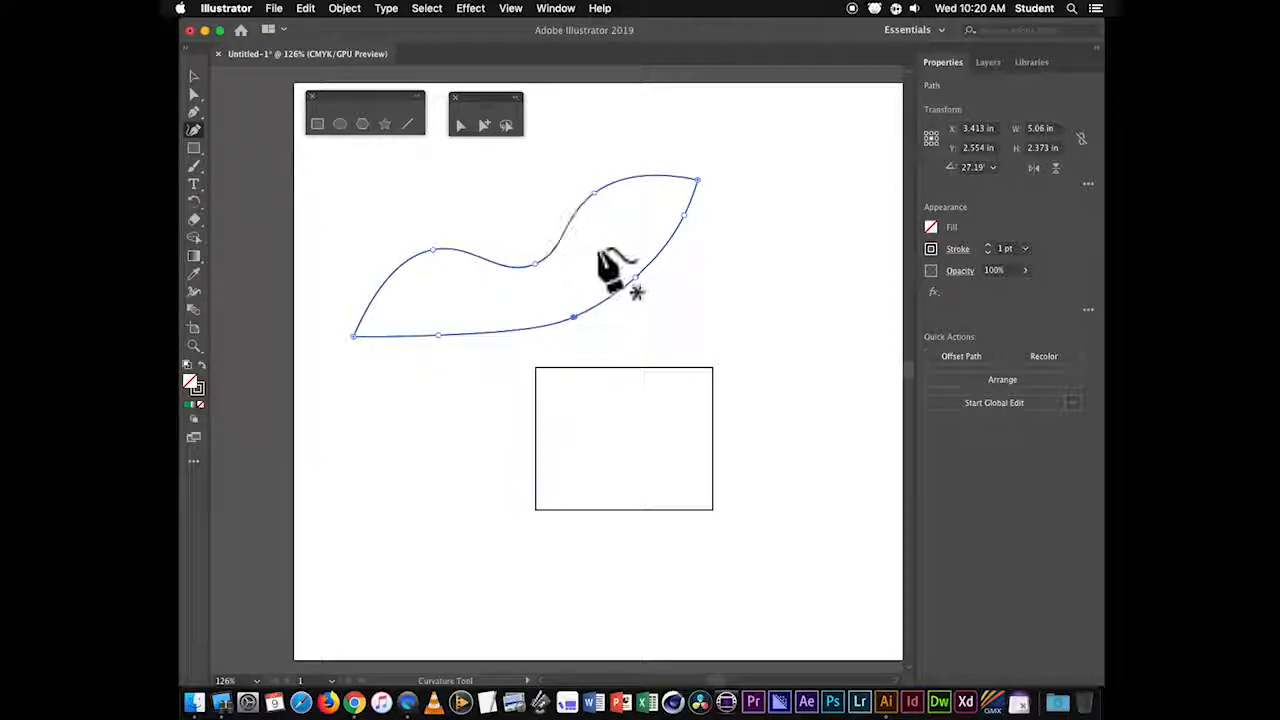
left_click(436, 339)
left_click(684, 214)
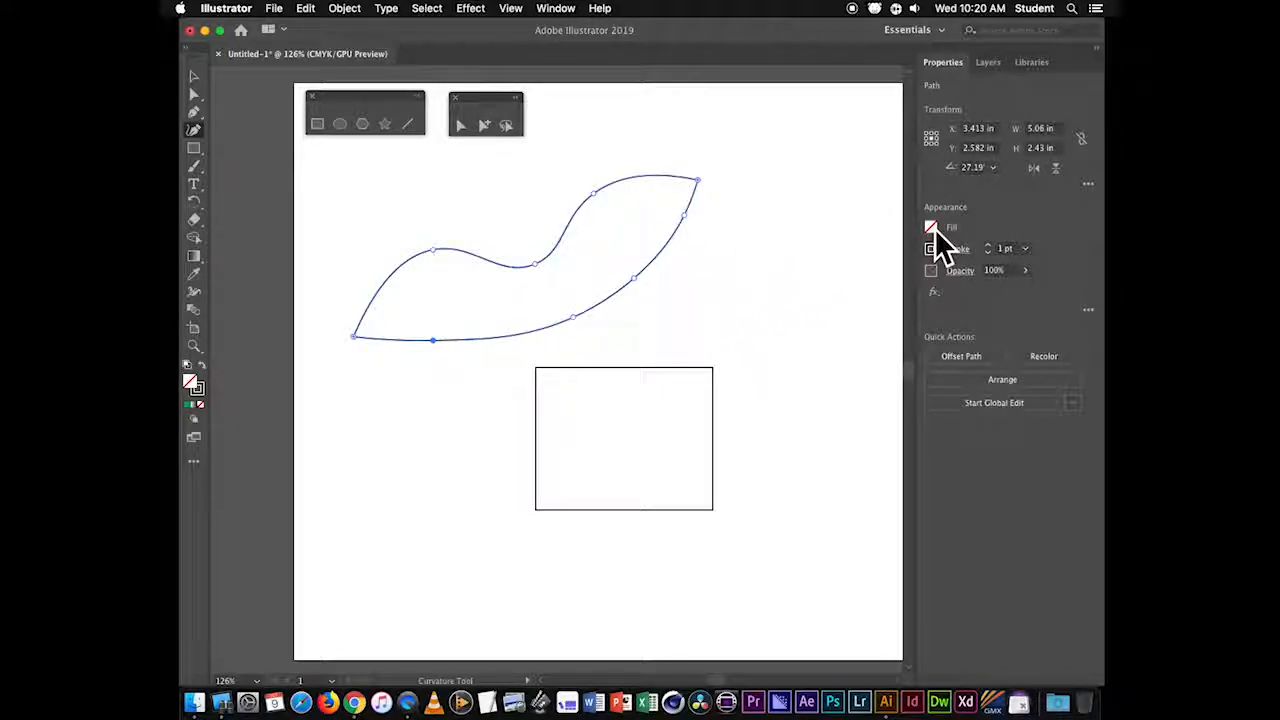
- Fill the closed curved shape with red
left_click(935, 228)
left_click(813, 284)
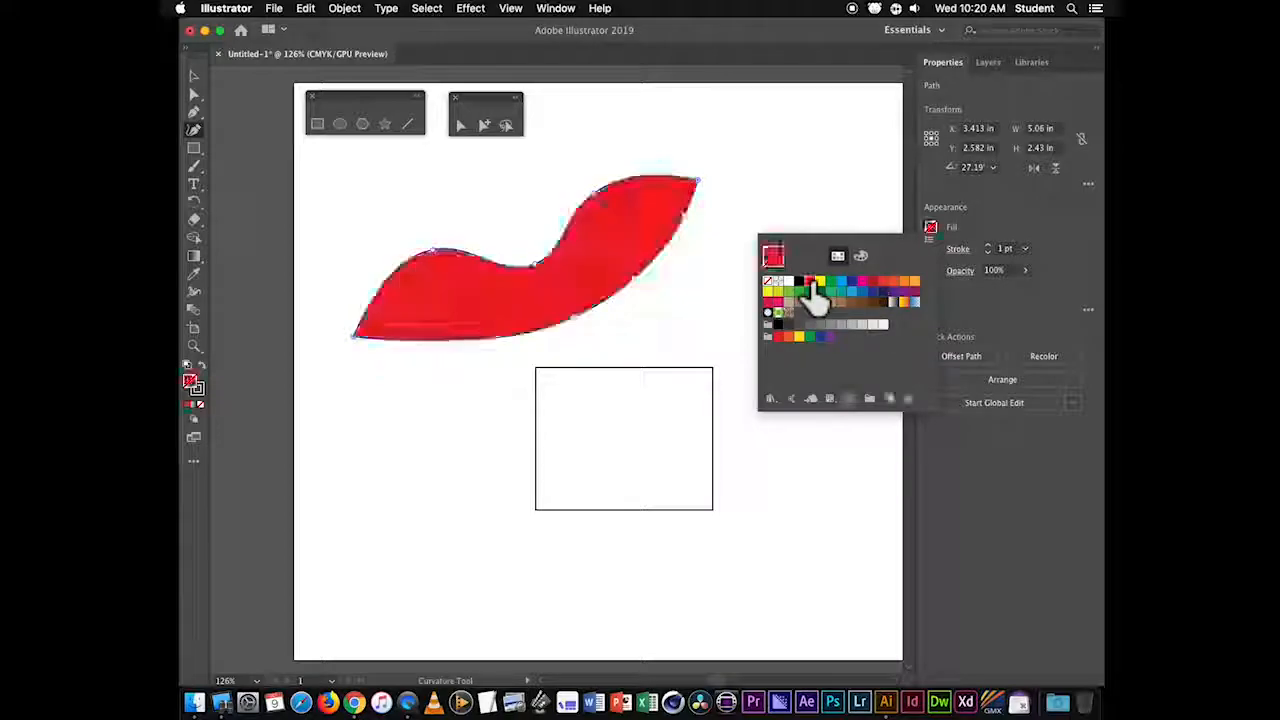
- Convert the smooth dip point between the red shape's two upper humps into a sharp corner point
left_click(535, 265)
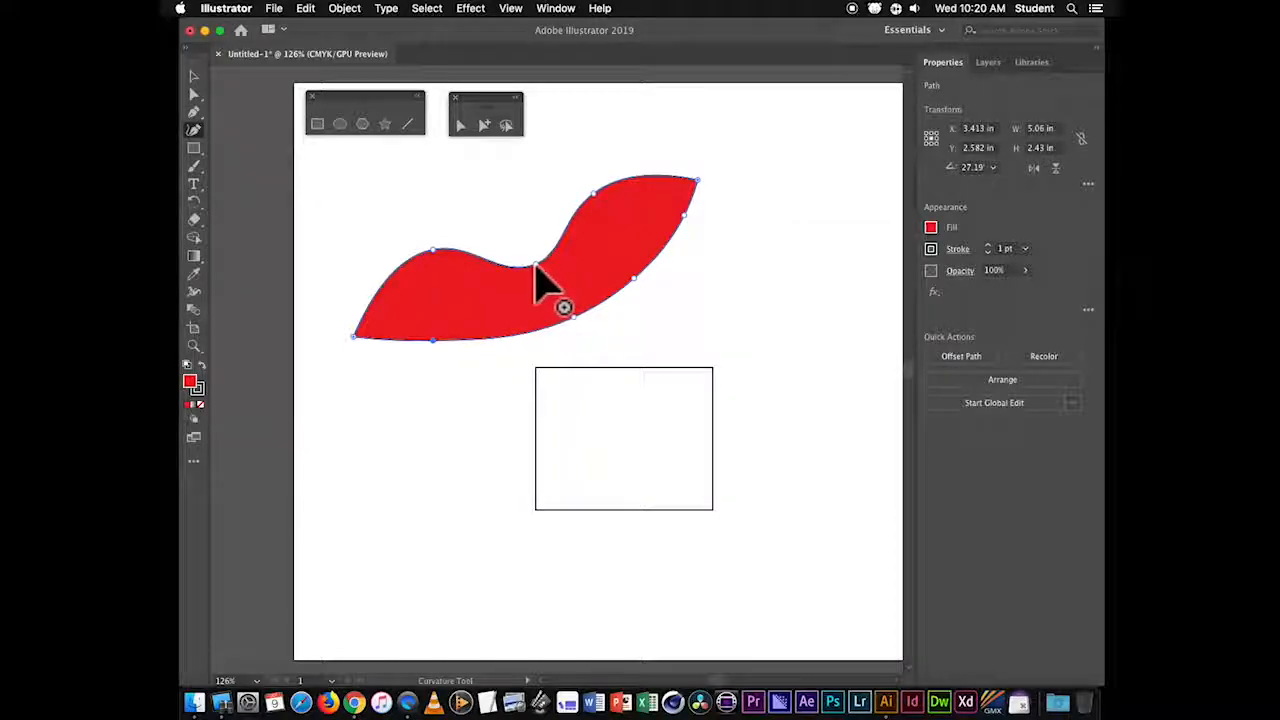
double_click(535, 265)
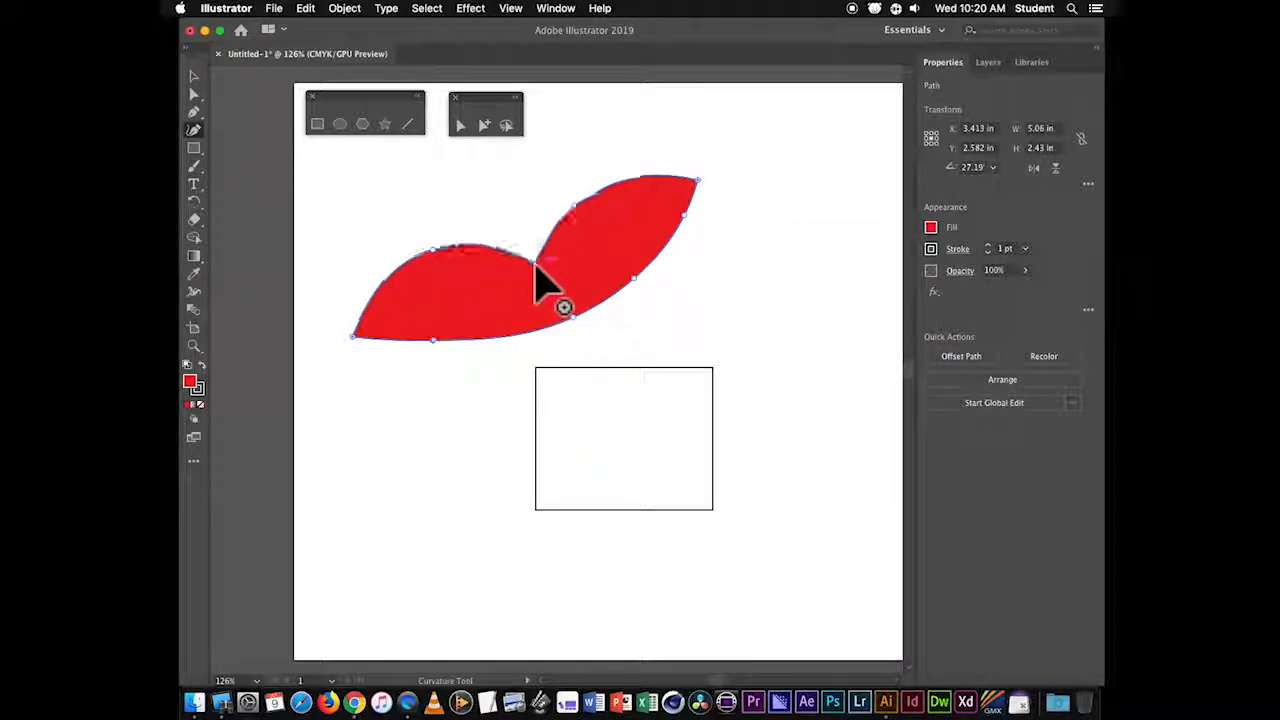
key("super+z")
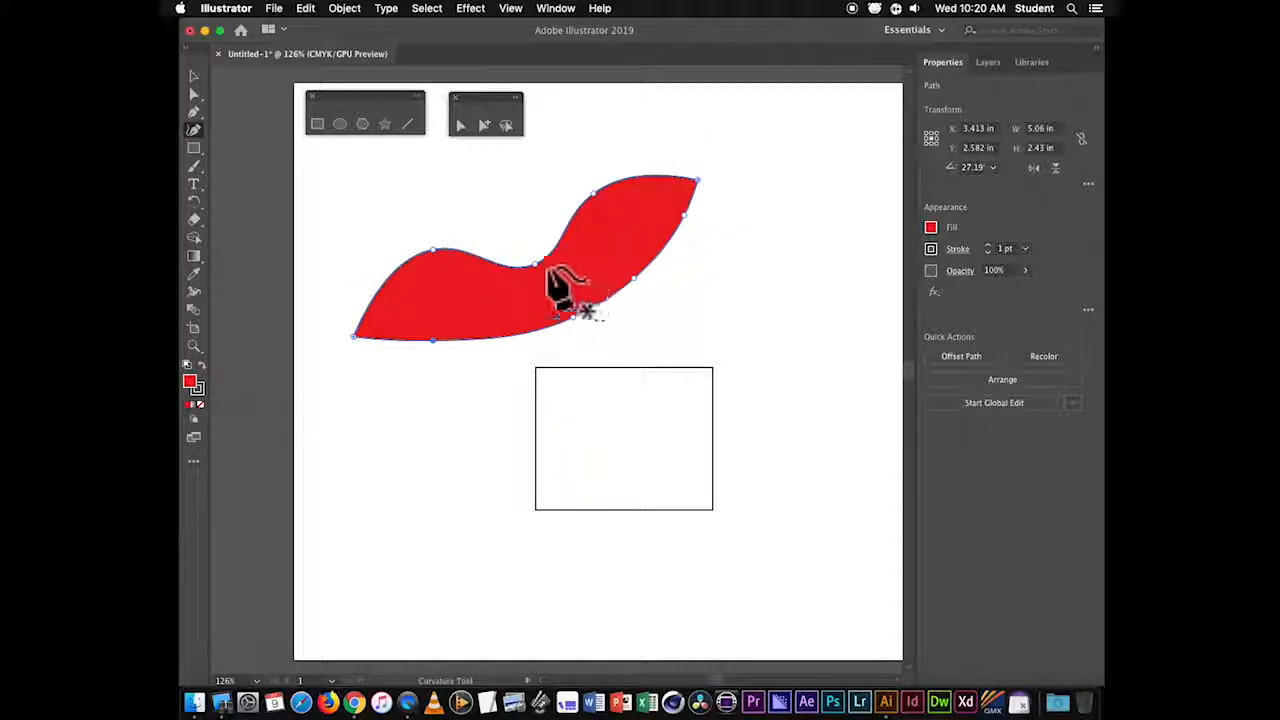
double_click(534, 264)
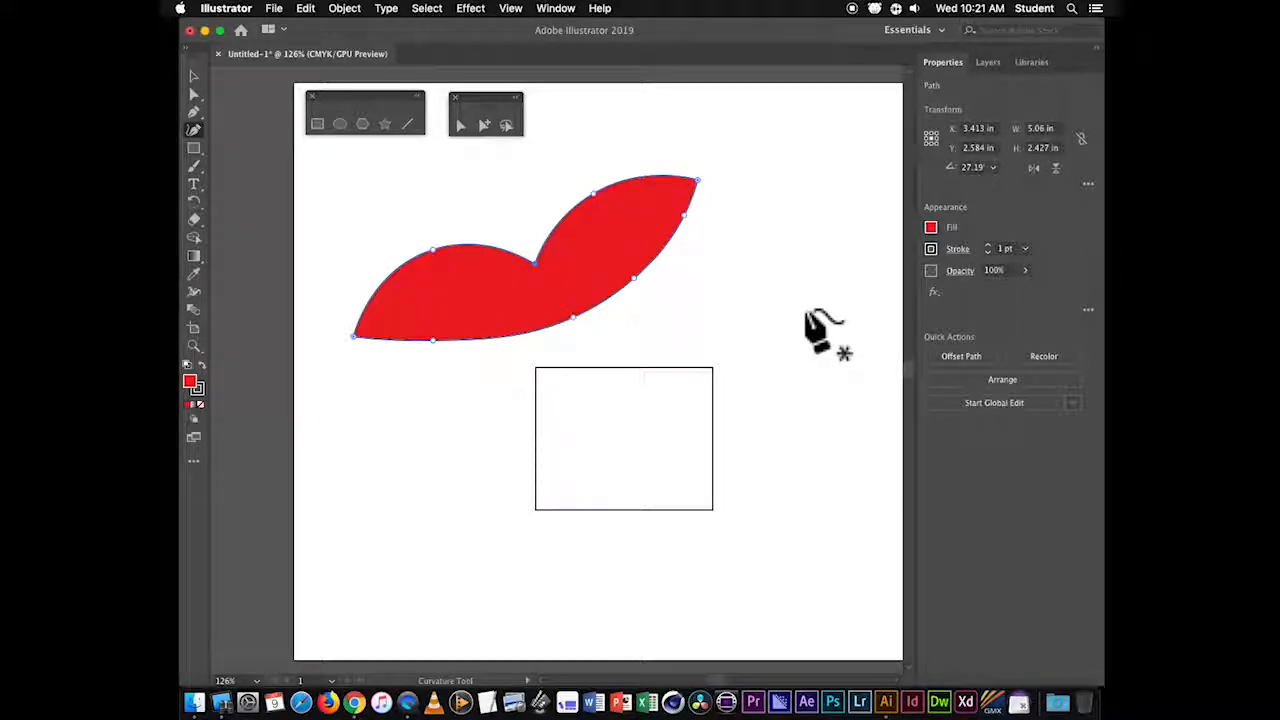
double_click(535, 266)
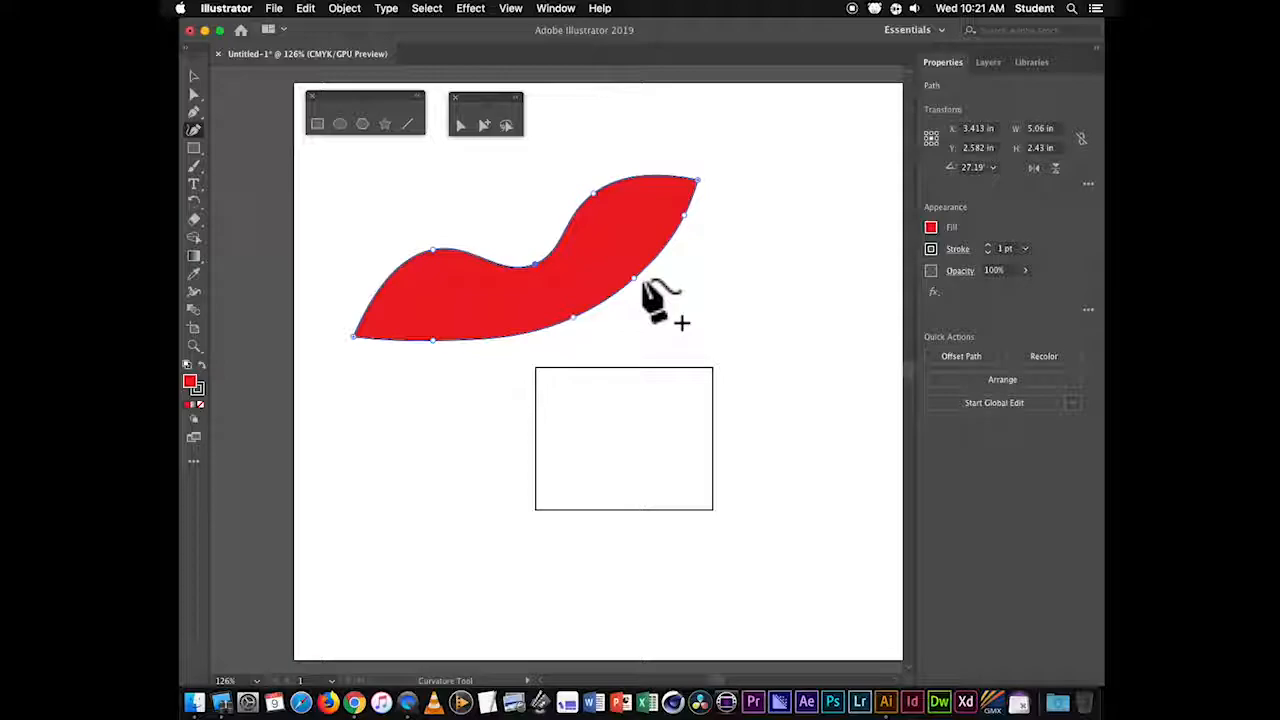
double_click(535, 266)
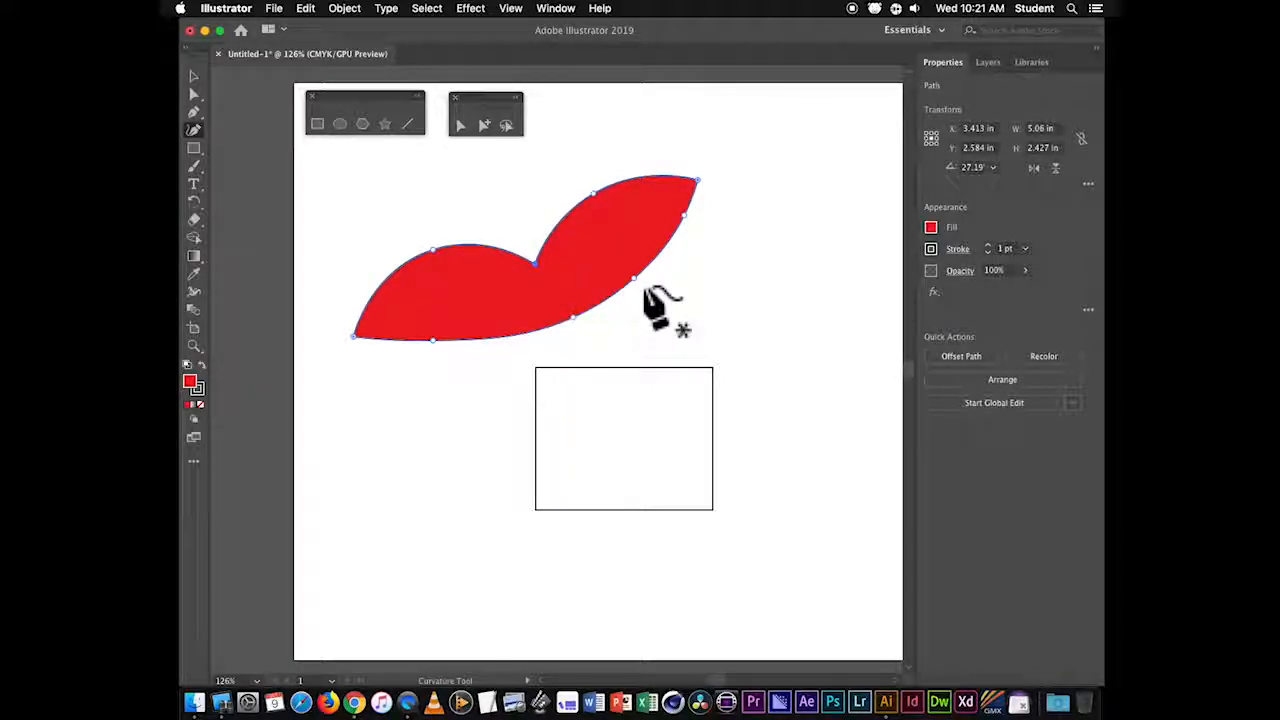
- Draw a line between the two tips of the red shape and bend its middle downward with the Curvature tool
left_click(407, 124)
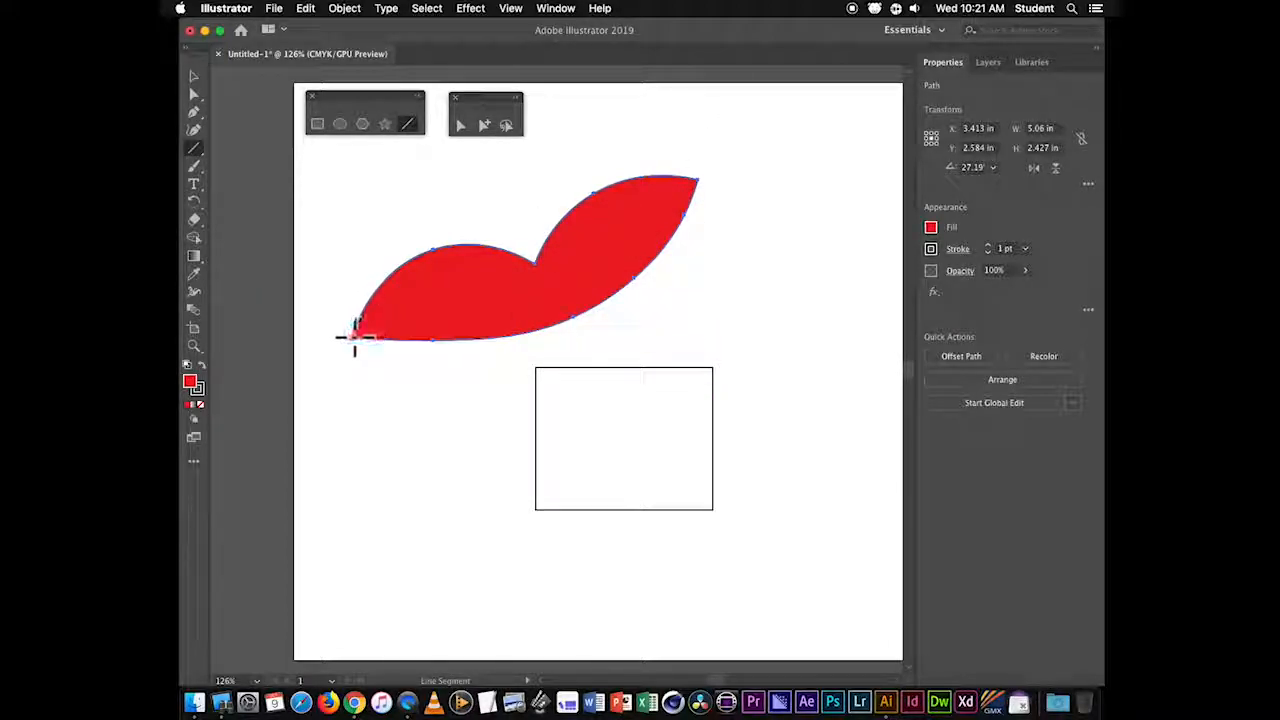
left_click_drag(352, 337, 698, 181)
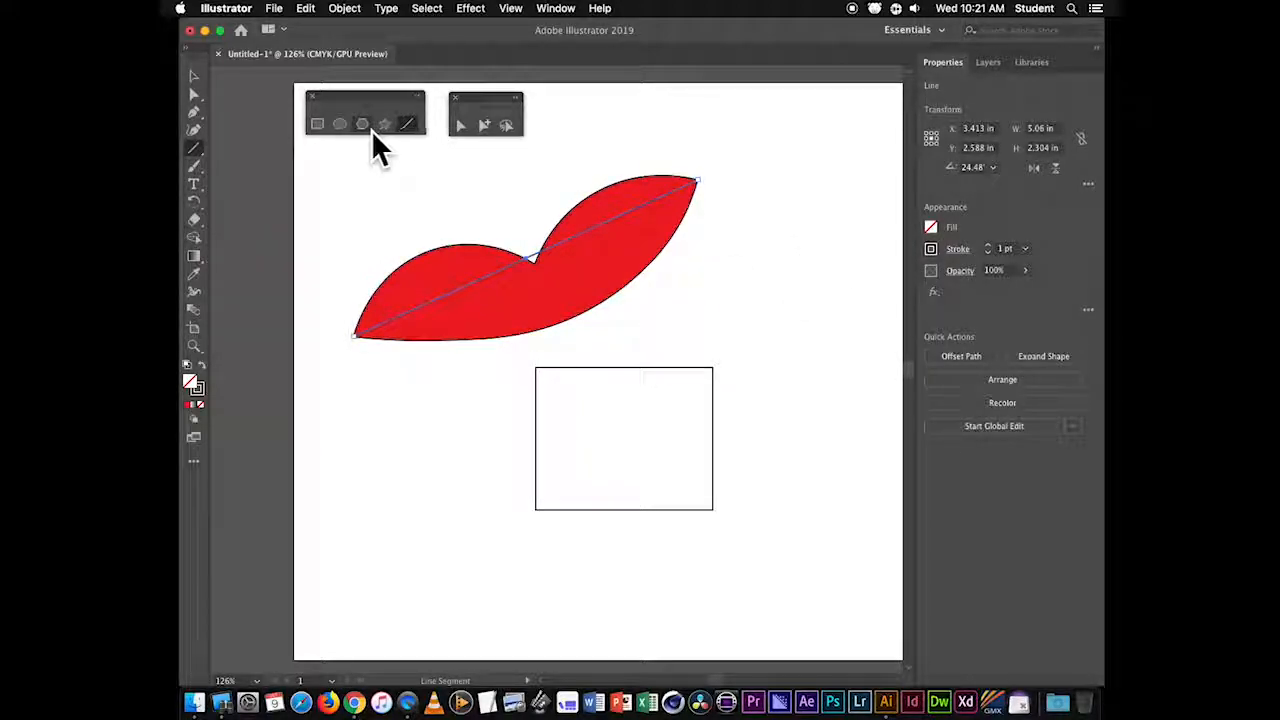
left_click(194, 130)
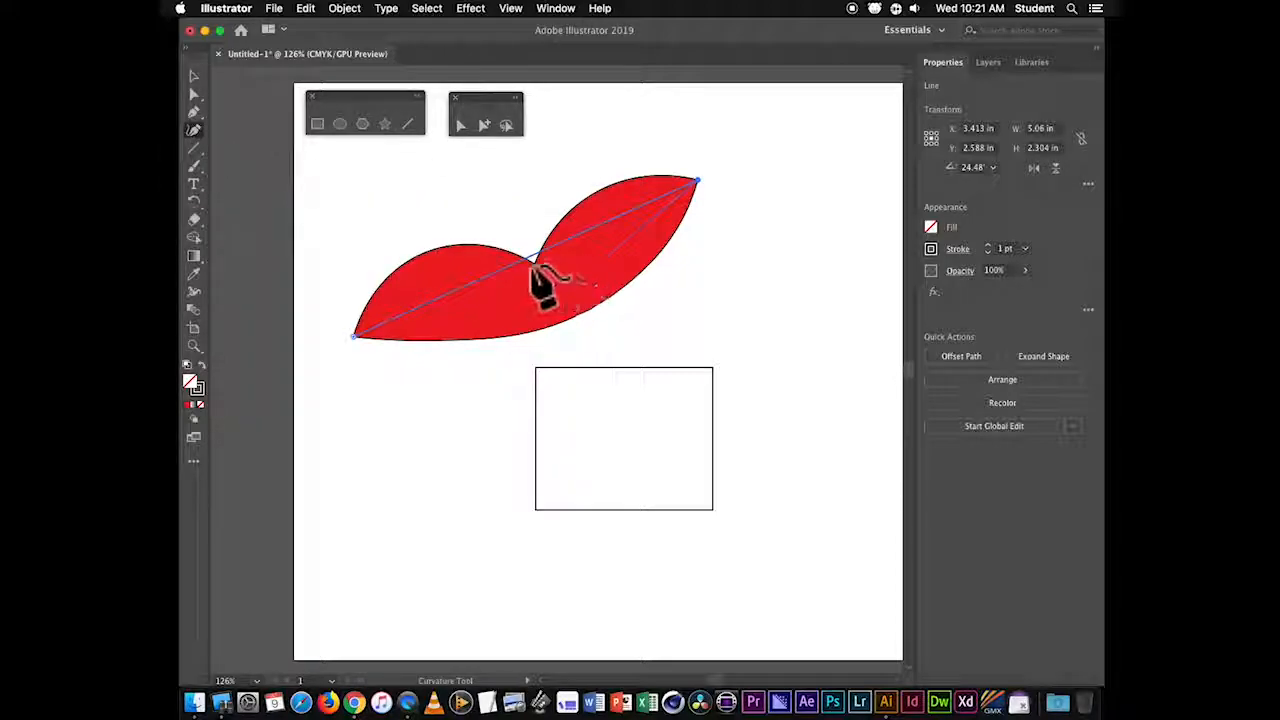
left_click_drag(531, 258, 550, 290)
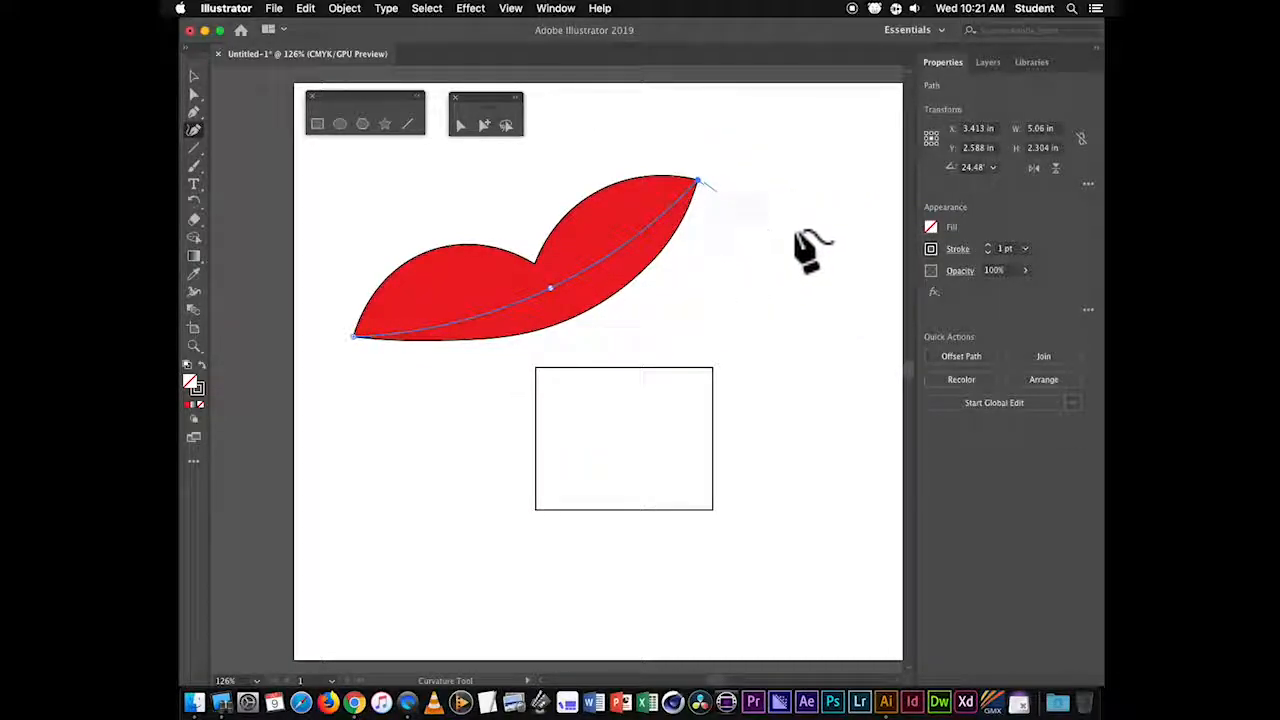
- Set the curved centre line's stroke to 4 pt and the red shape's outline to 5 pt
left_click(194, 76)
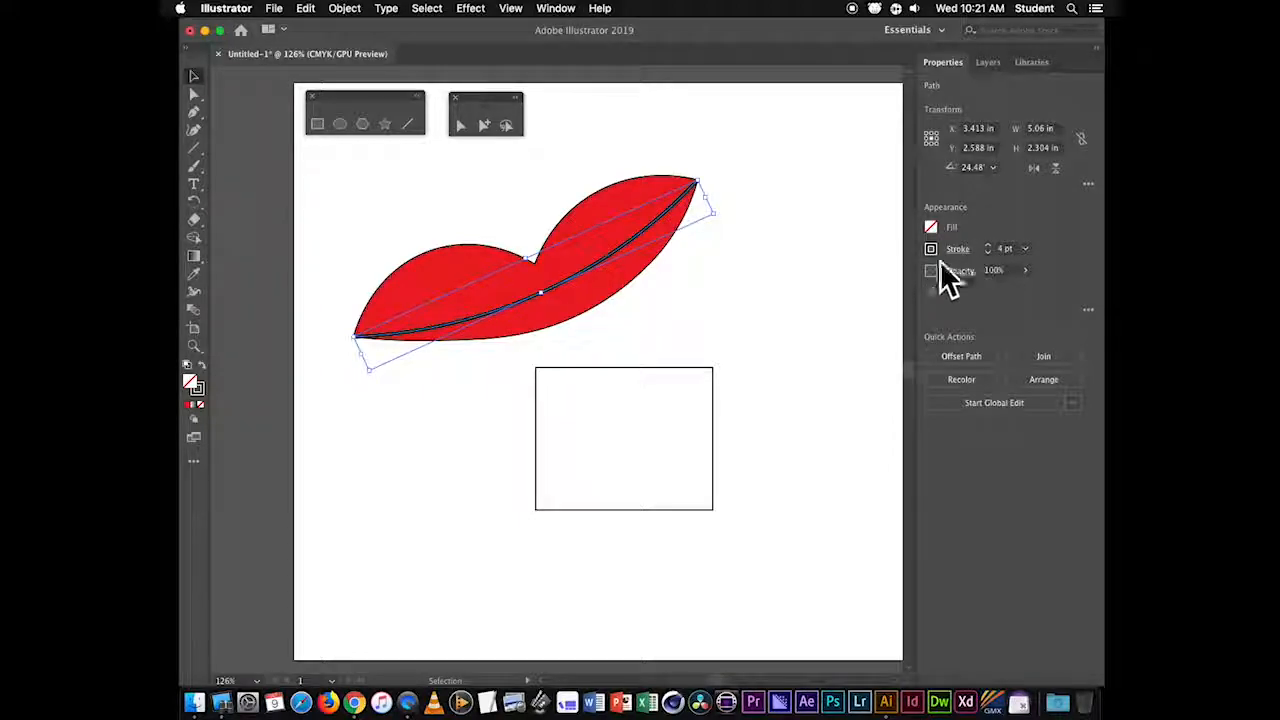
left_click(607, 288)
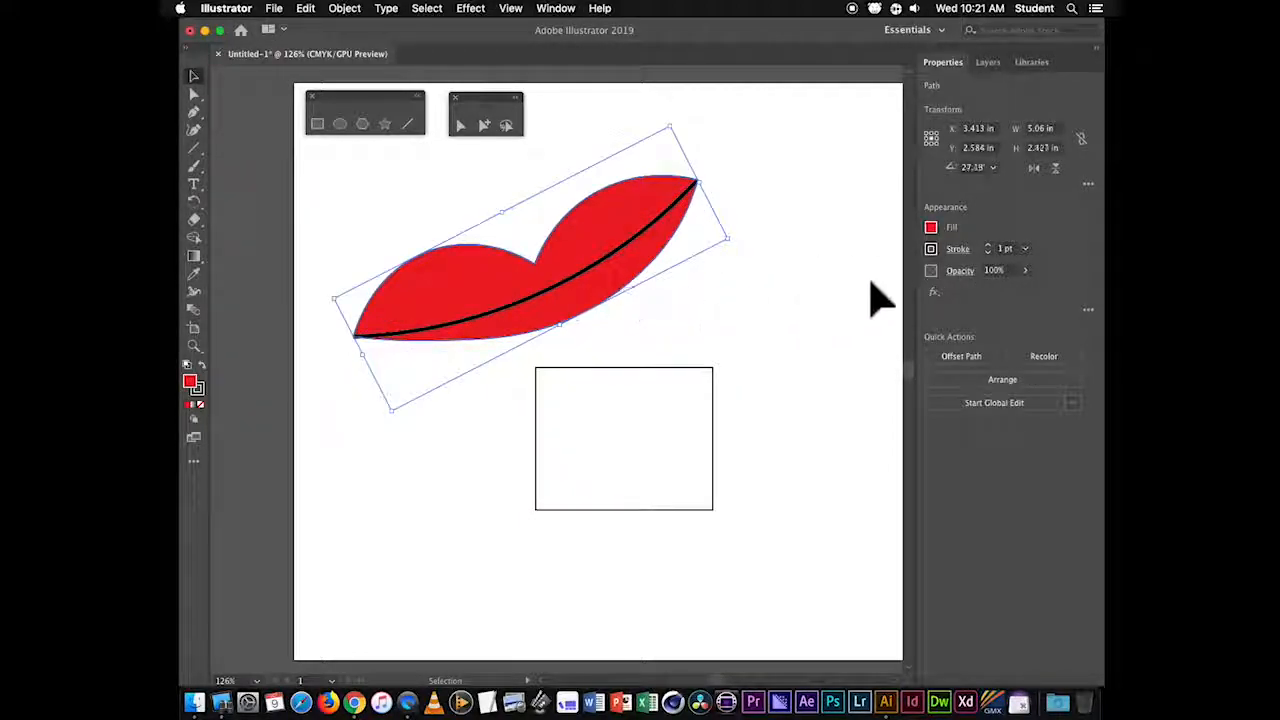
left_click(989, 246)
left_click(989, 246)
left_click(989, 246)
left_click(720, 263)
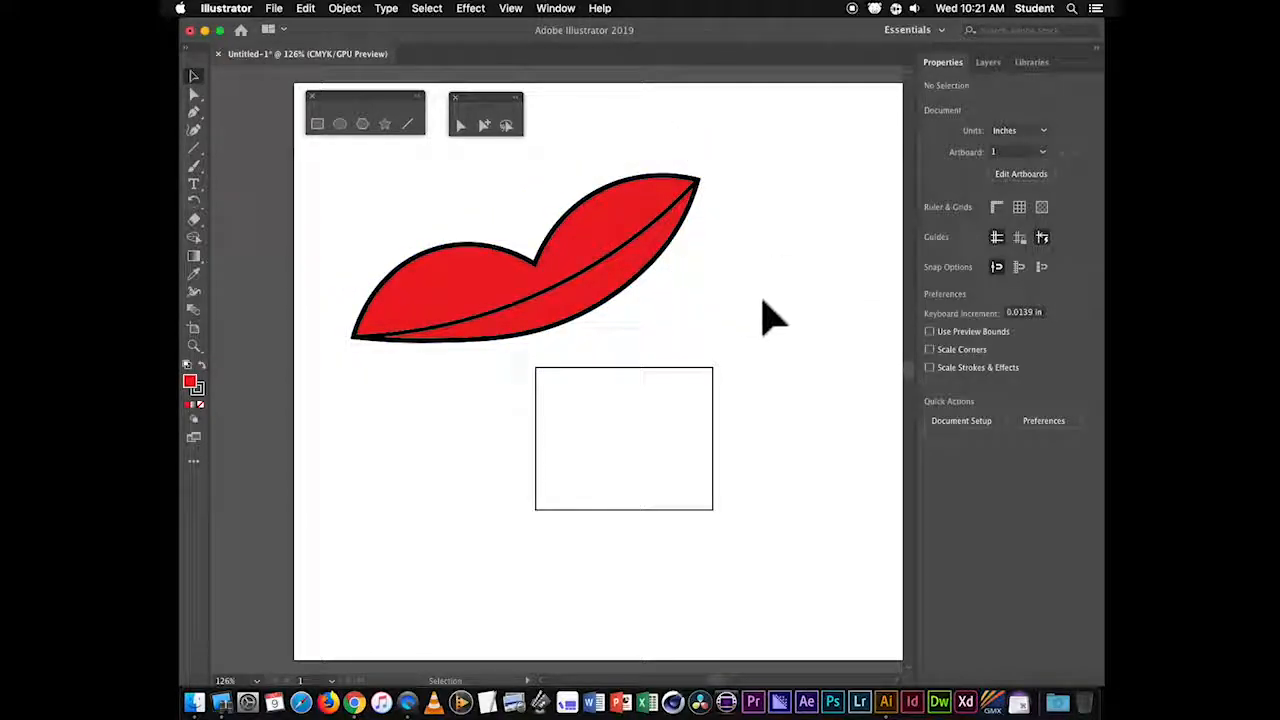
- Move the red shape's lower anchor points down and outward with the Direct Selection tool to make the lower lip fuller
left_click(573, 325)
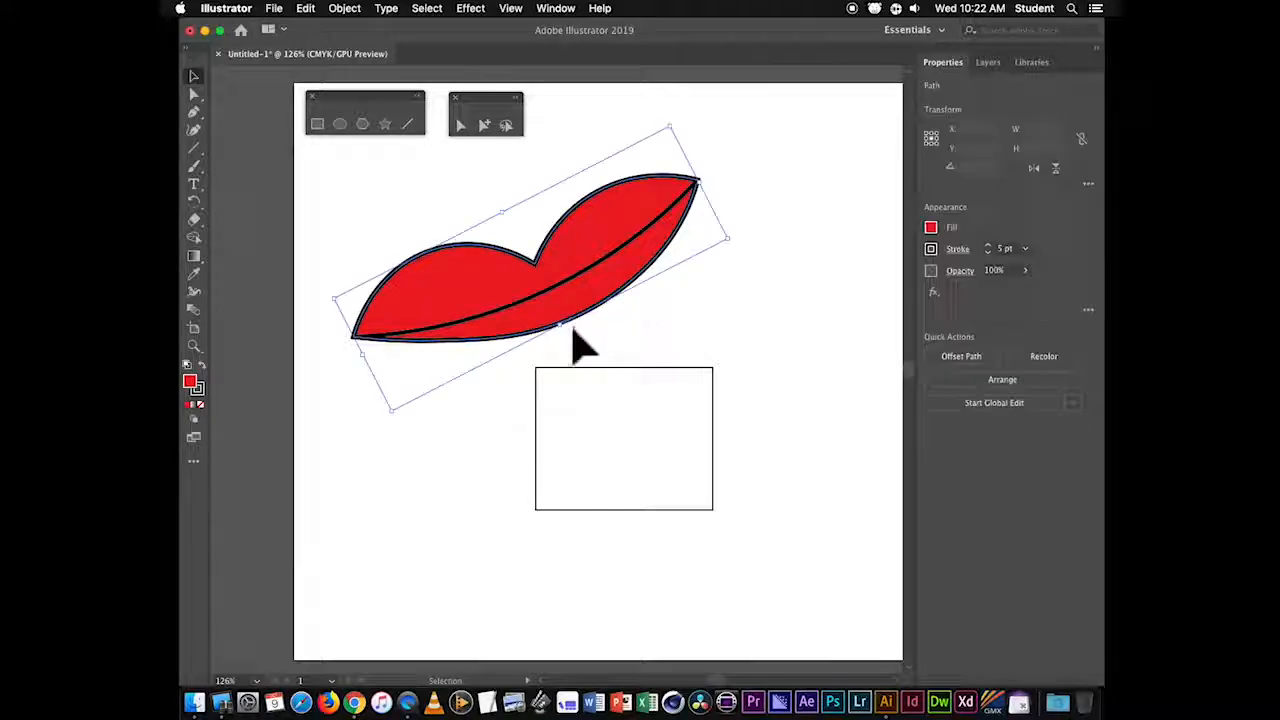
left_click(195, 94)
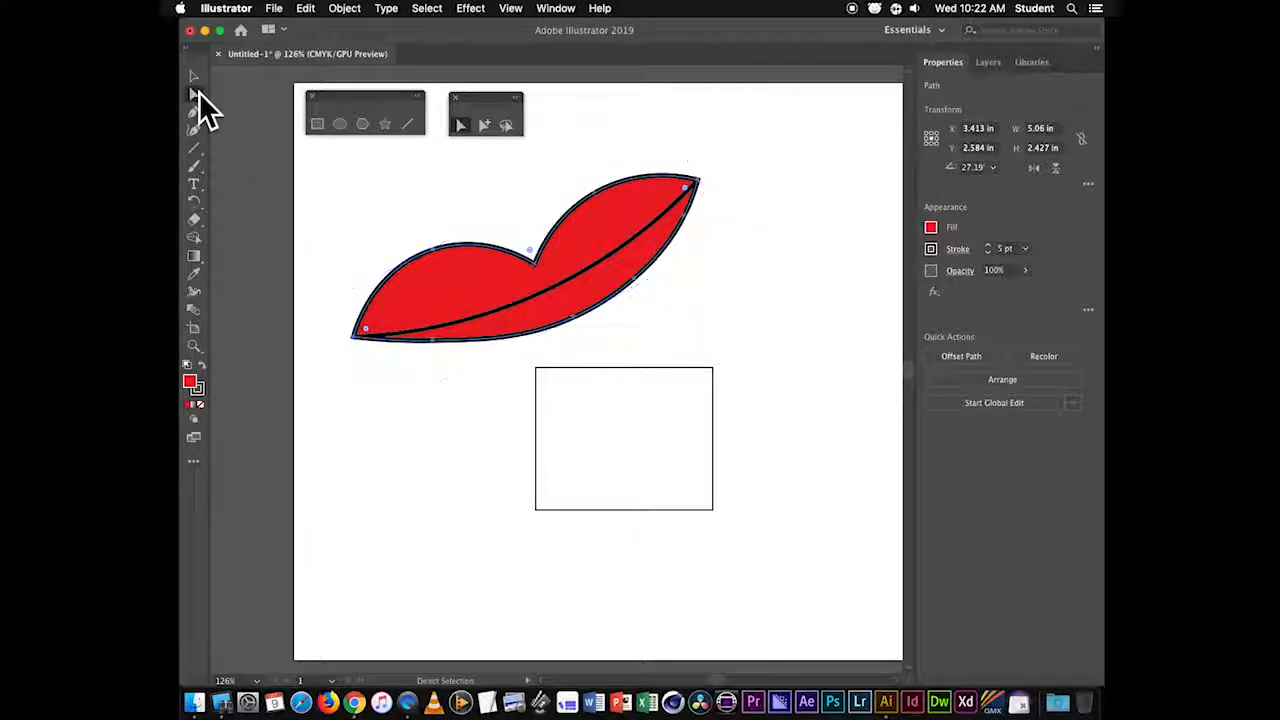
left_click(576, 322)
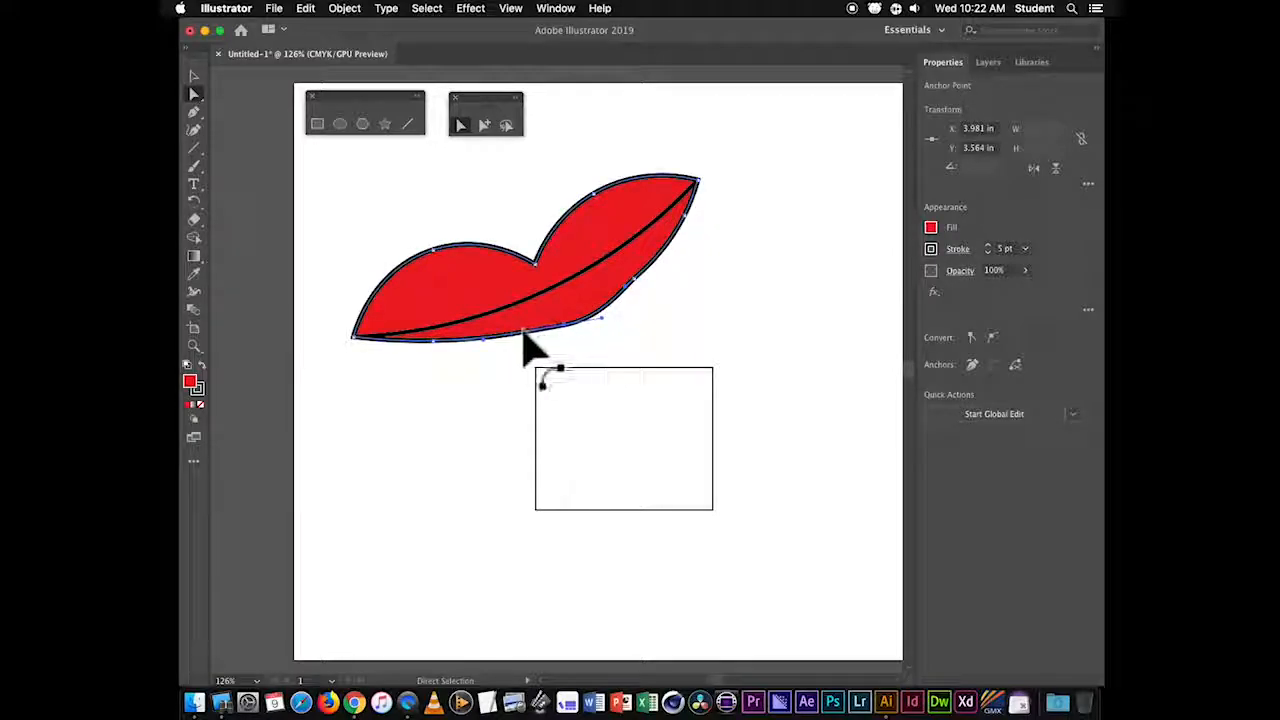
left_click_drag(436, 357, 446, 368)
left_click(566, 327)
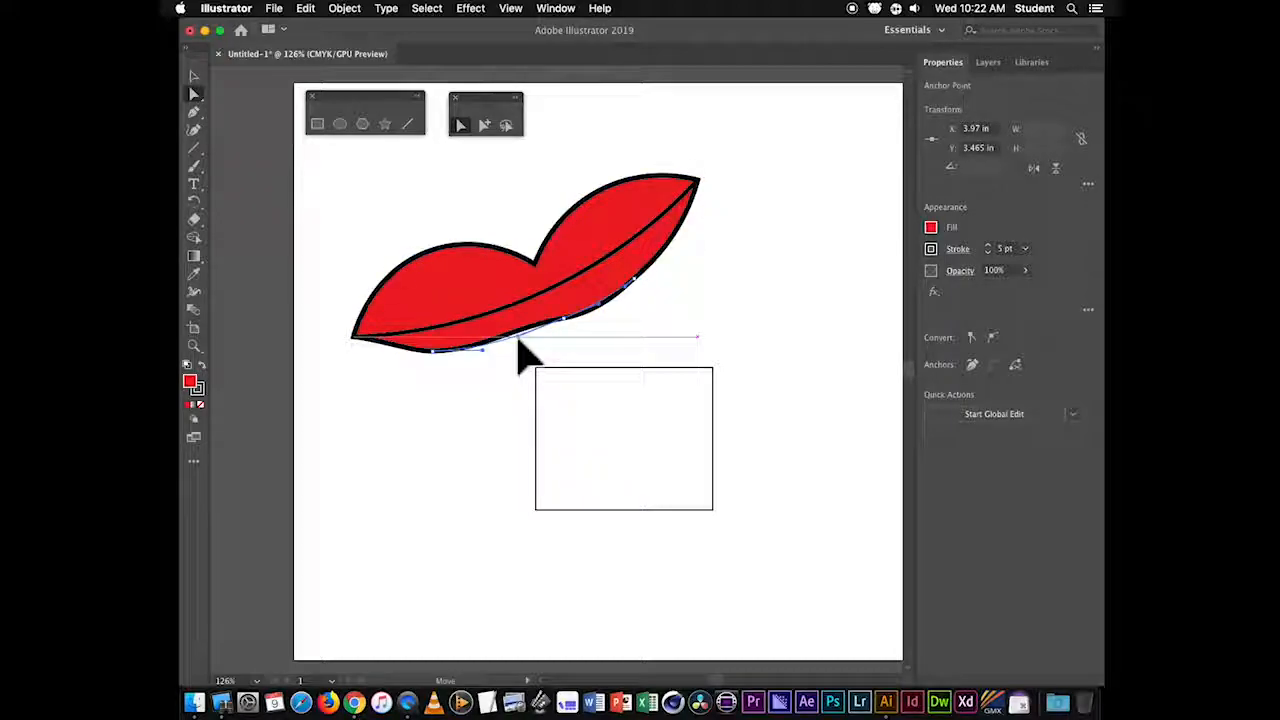
left_click_drag(567, 321, 652, 294)
left_click(689, 300)
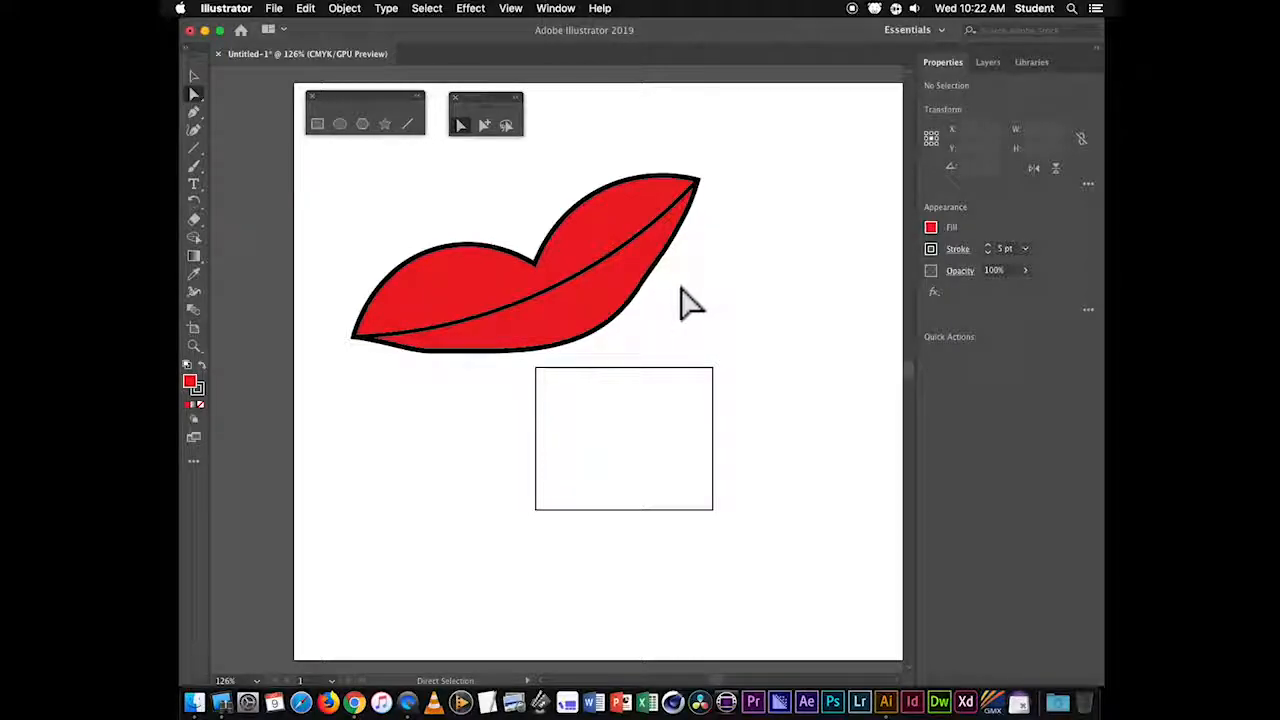
left_click(625, 200)
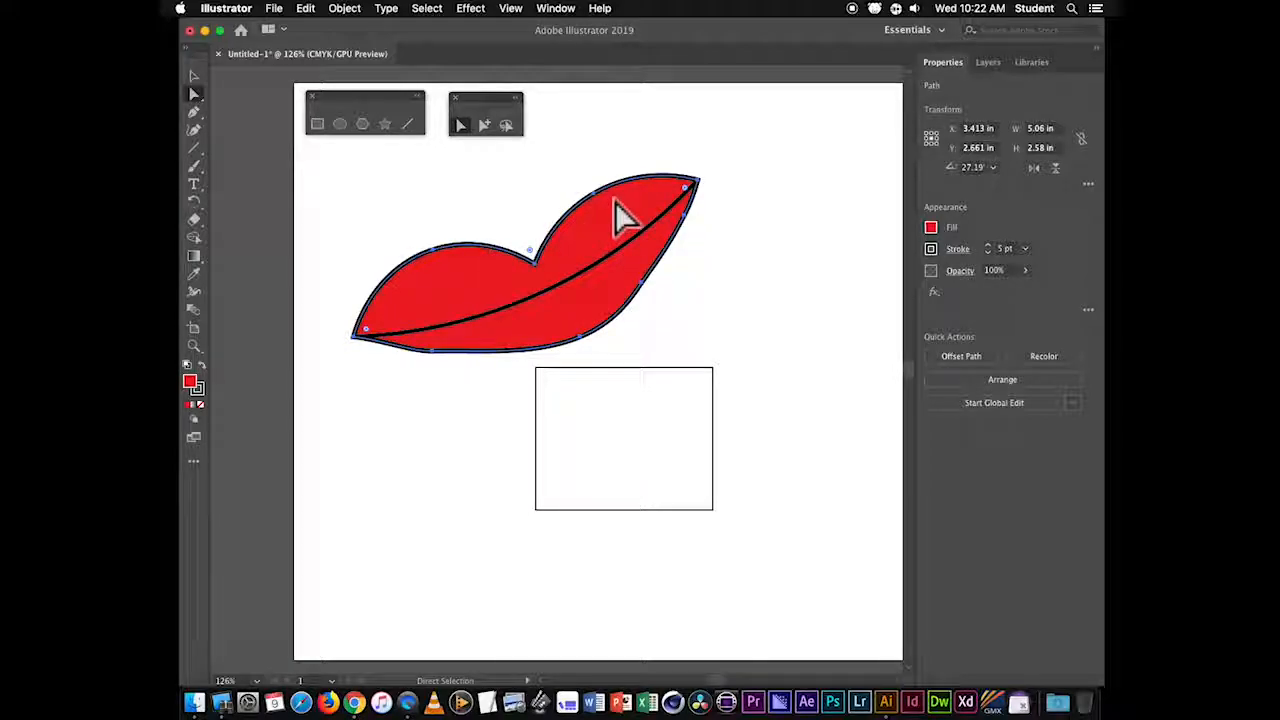
left_click(666, 430)
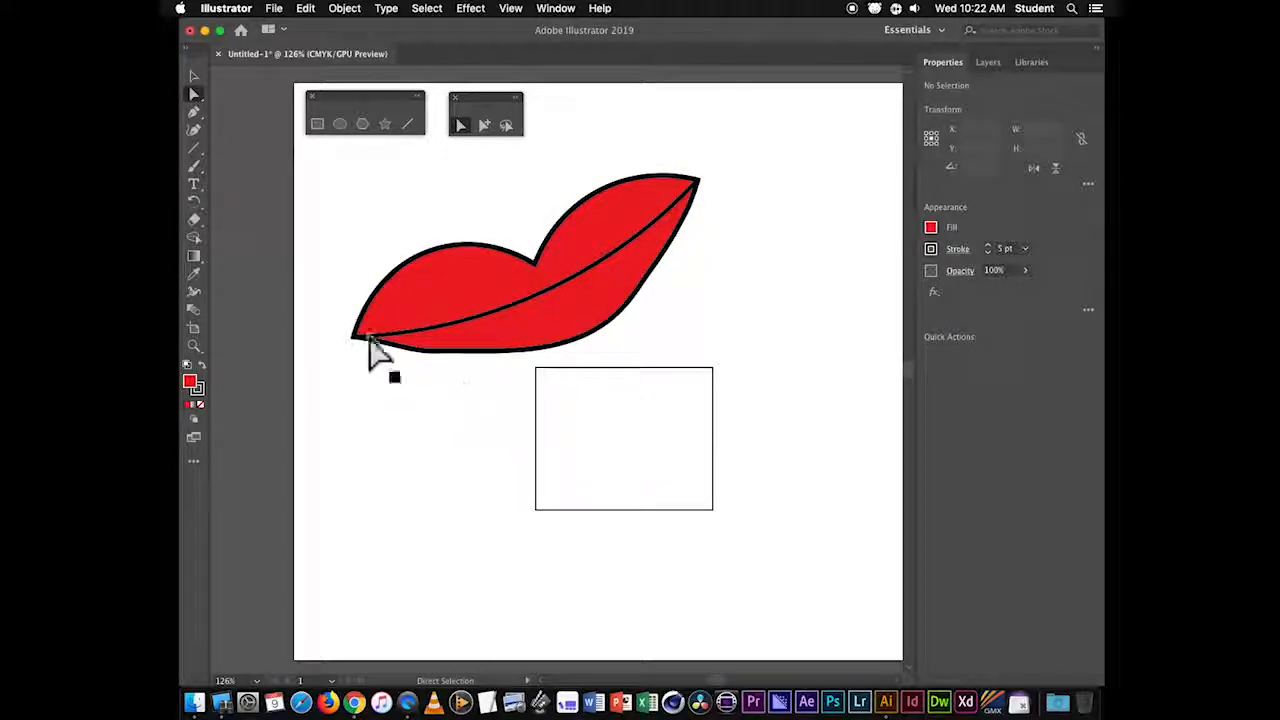
- Round only two opposite corners of the rectangle, the upper right to about 1.21 in and the lower left to about 1.16 in
left_click(194, 77)
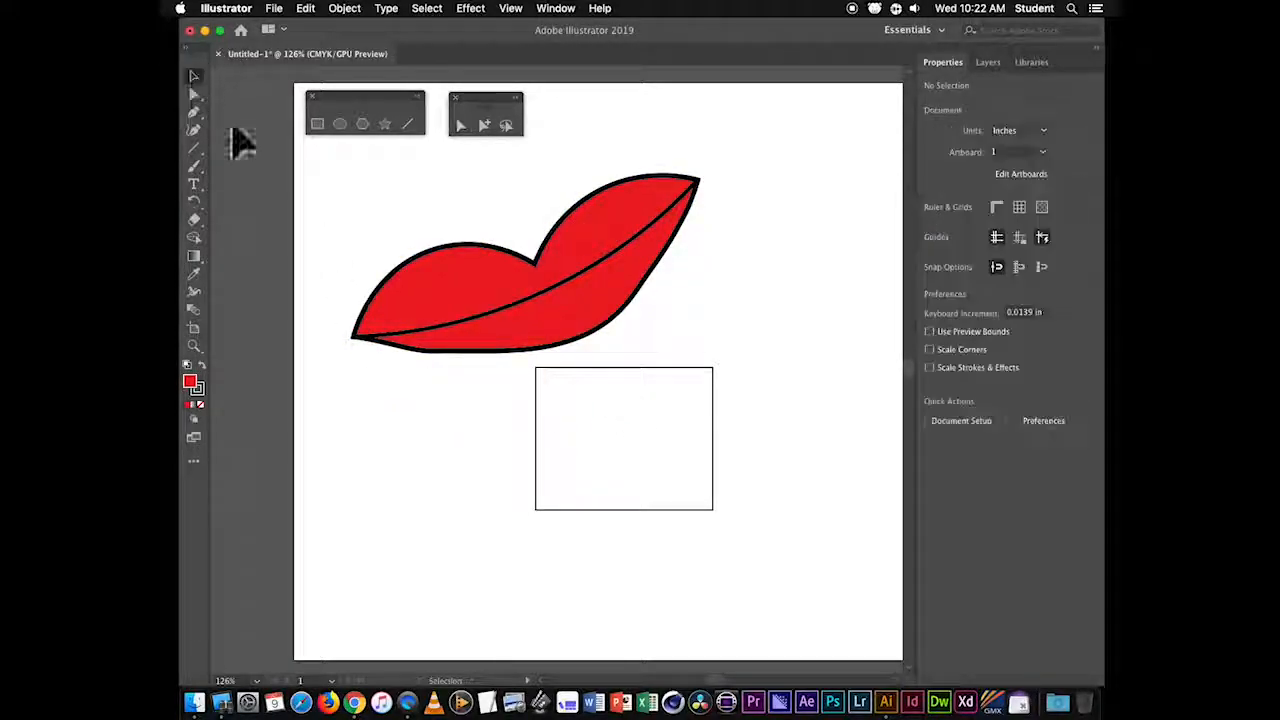
left_click(690, 369)
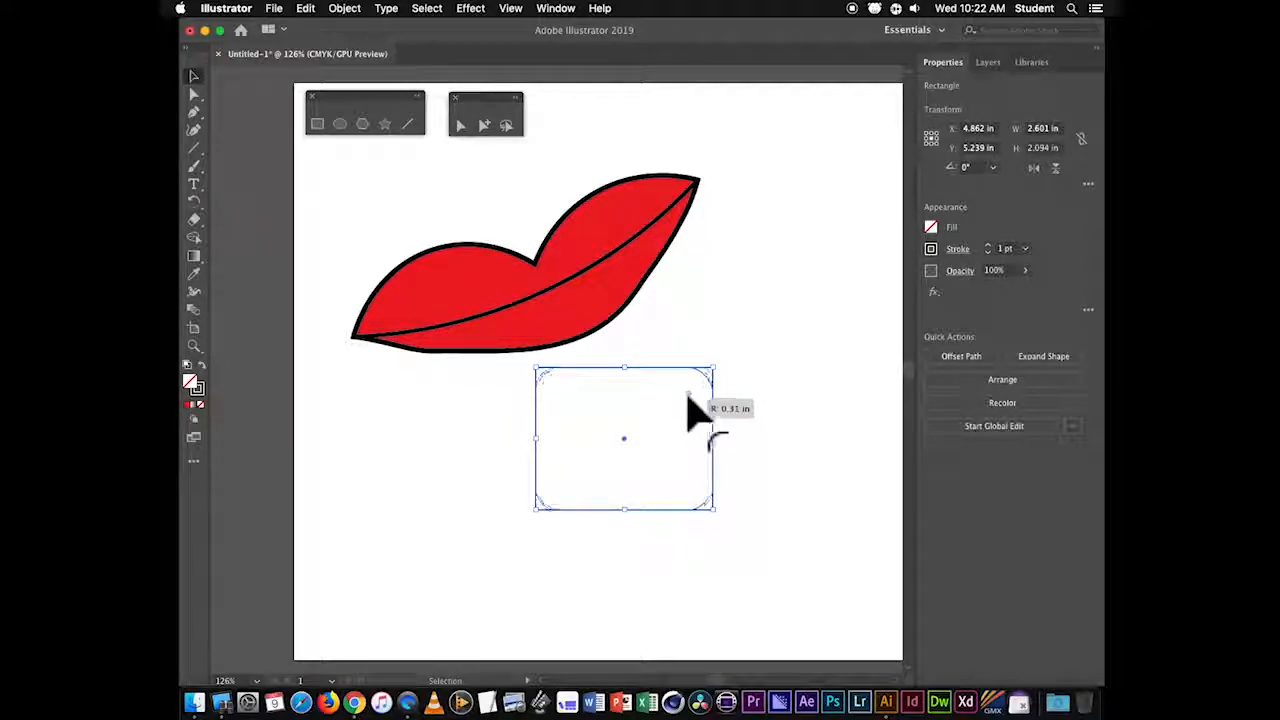
left_click(194, 93)
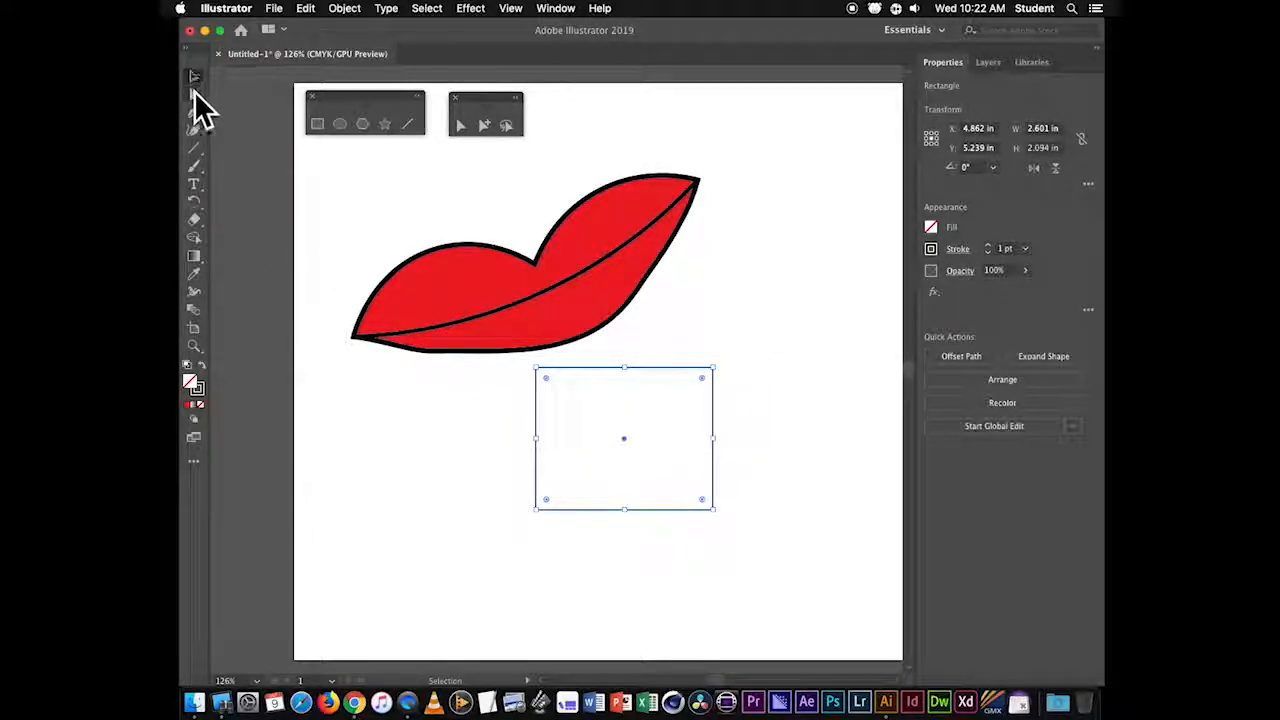
left_click(400, 225)
left_click(710, 371)
left_click_drag(704, 380, 606, 457)
left_click(557, 504)
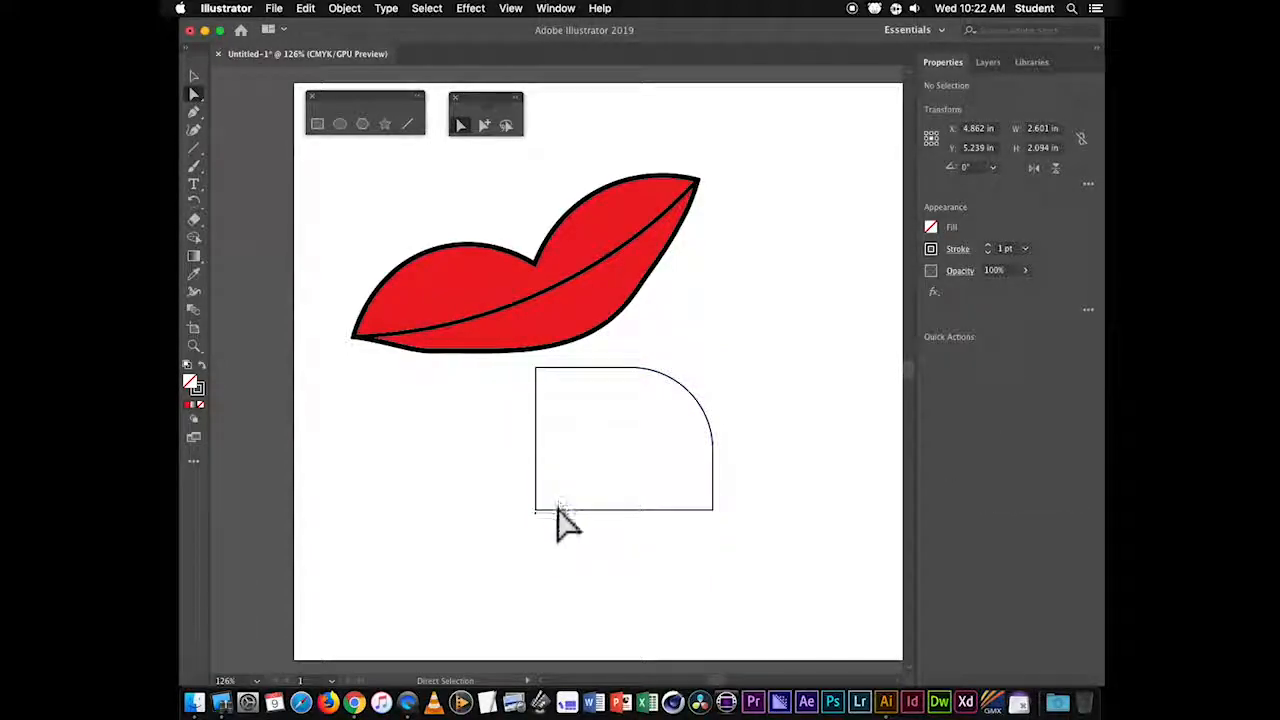
left_click(538, 507)
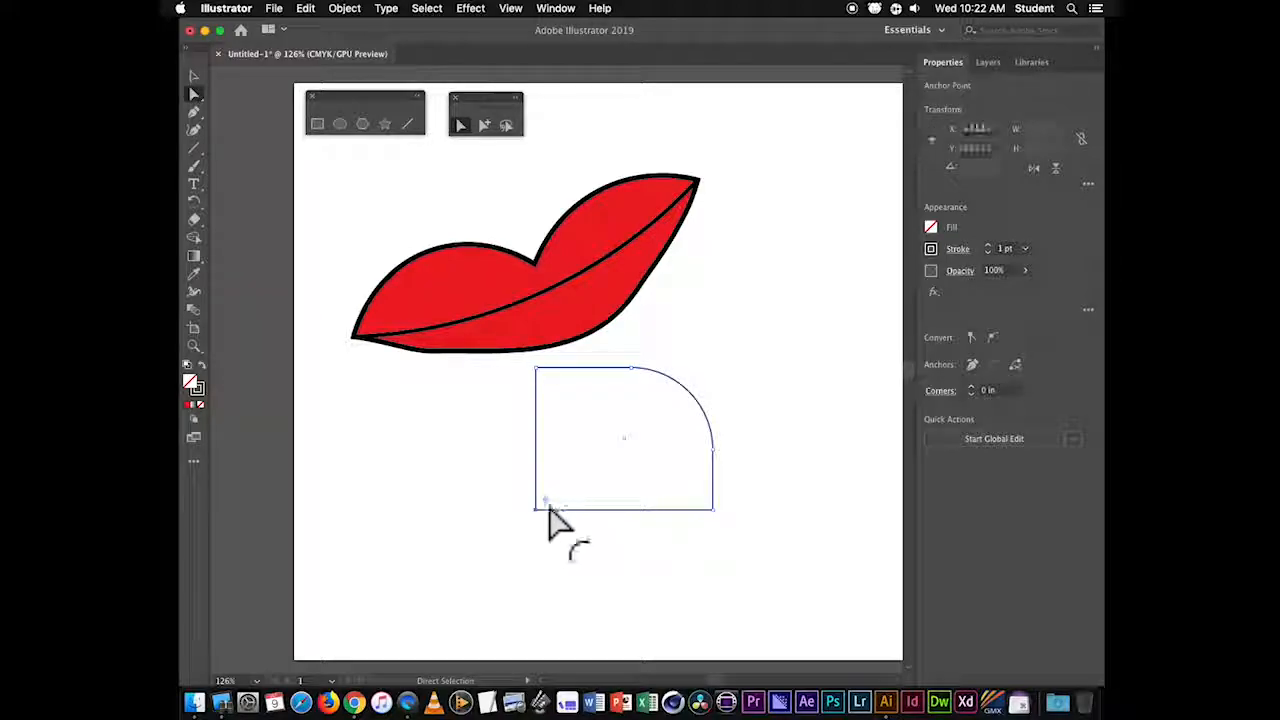
left_click_drag(560, 513, 618, 446)
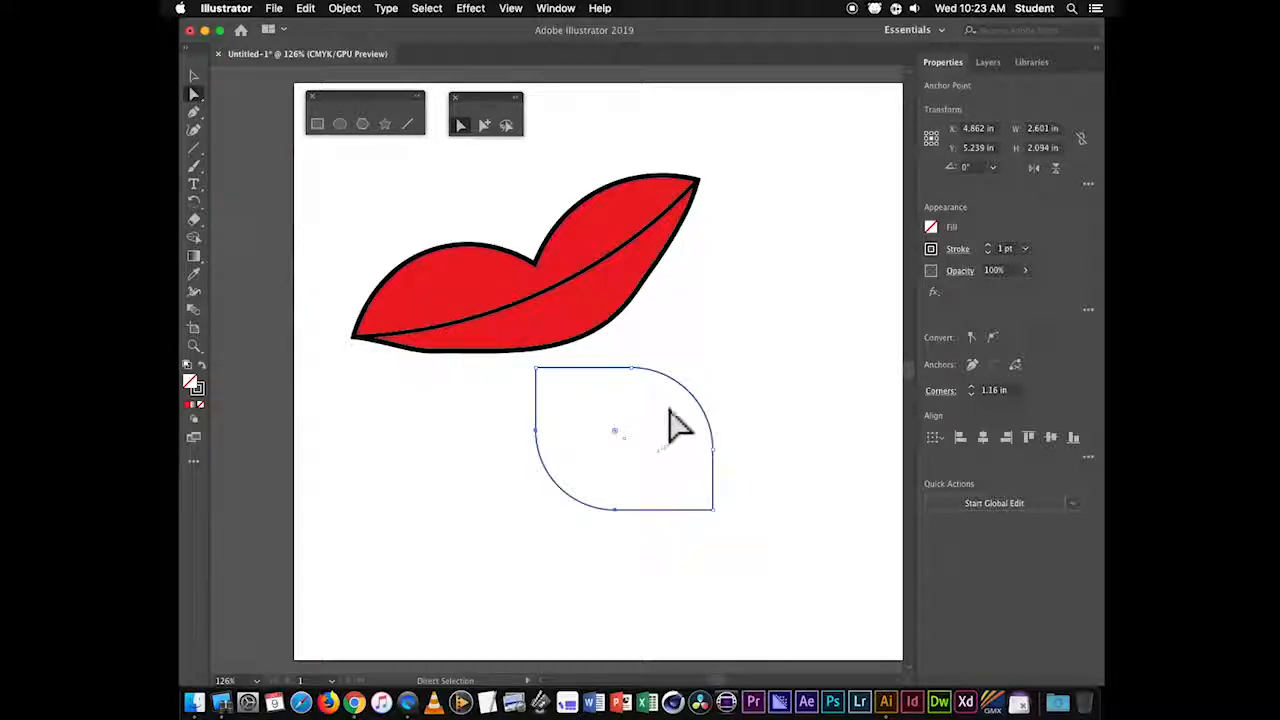
- Increase the radius of both rounded corners to turn the rectangle into a narrower, leaf-like shape
left_click(682, 426)
left_click(537, 374)
left_click_drag(629, 369, 634, 380)
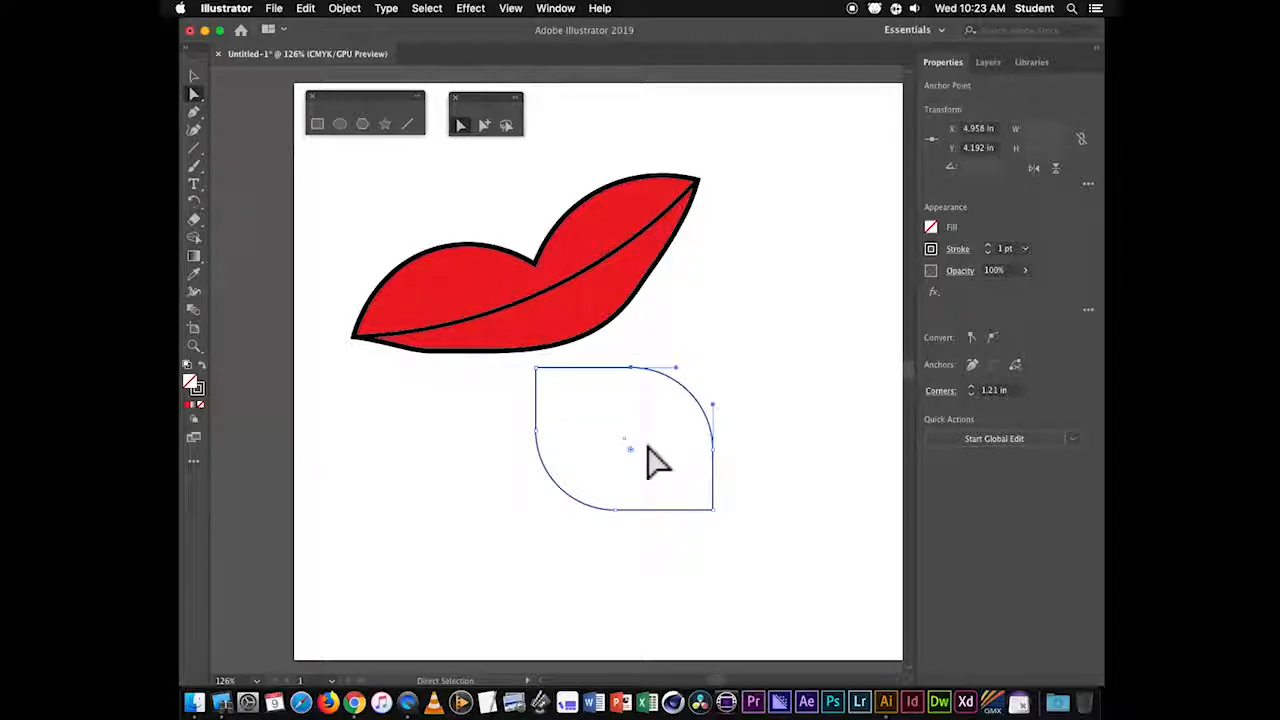
left_click_drag(632, 452, 592, 497)
left_click(674, 474)
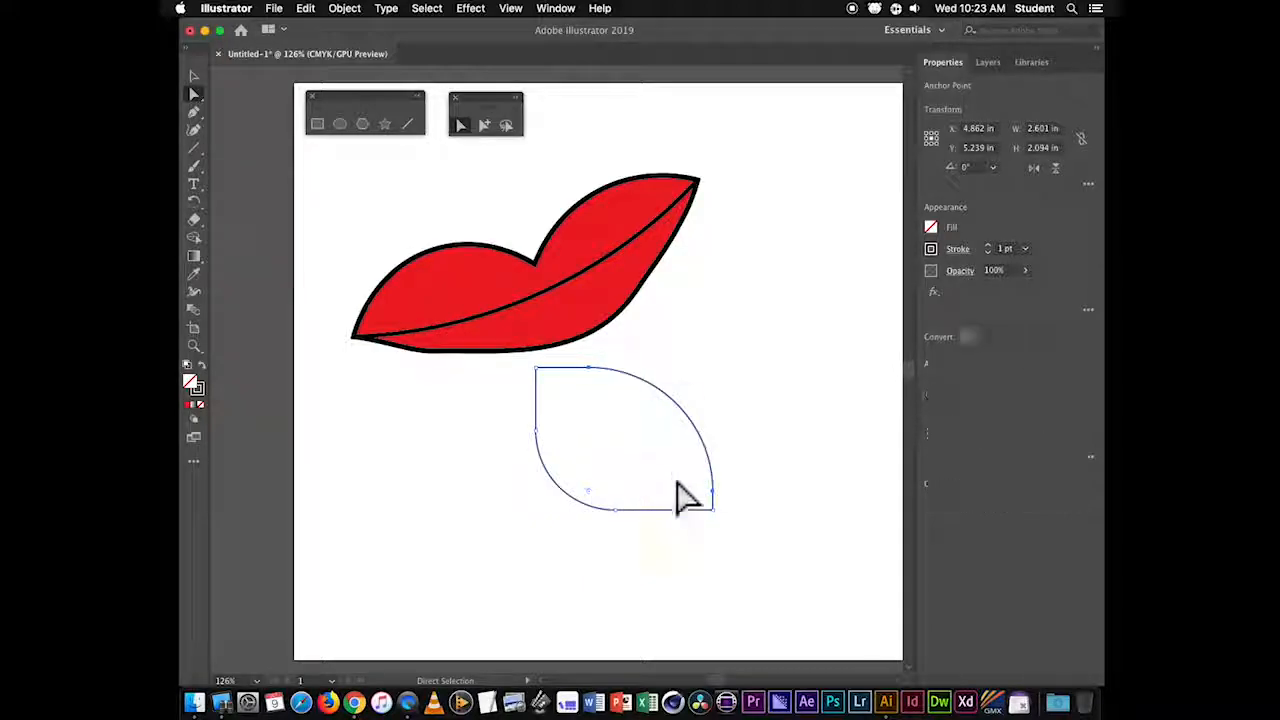
left_click(598, 509)
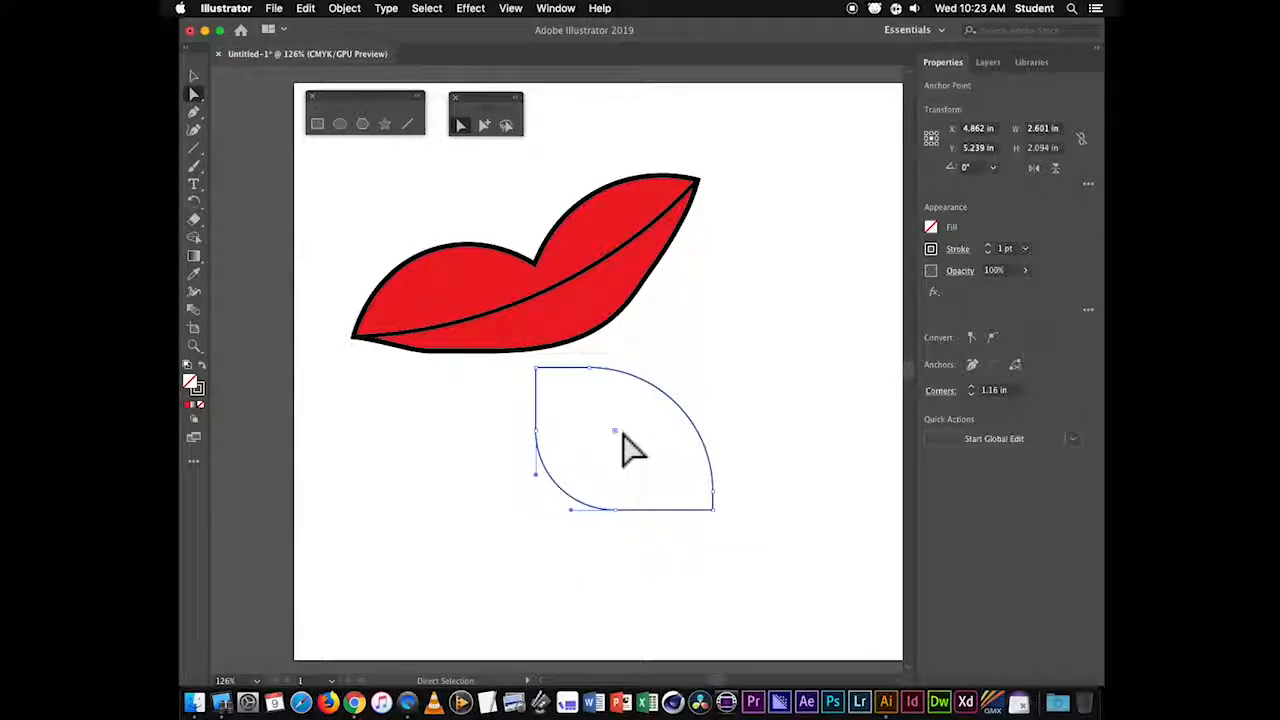
left_click_drag(617, 440, 700, 395)
left_click(757, 389)
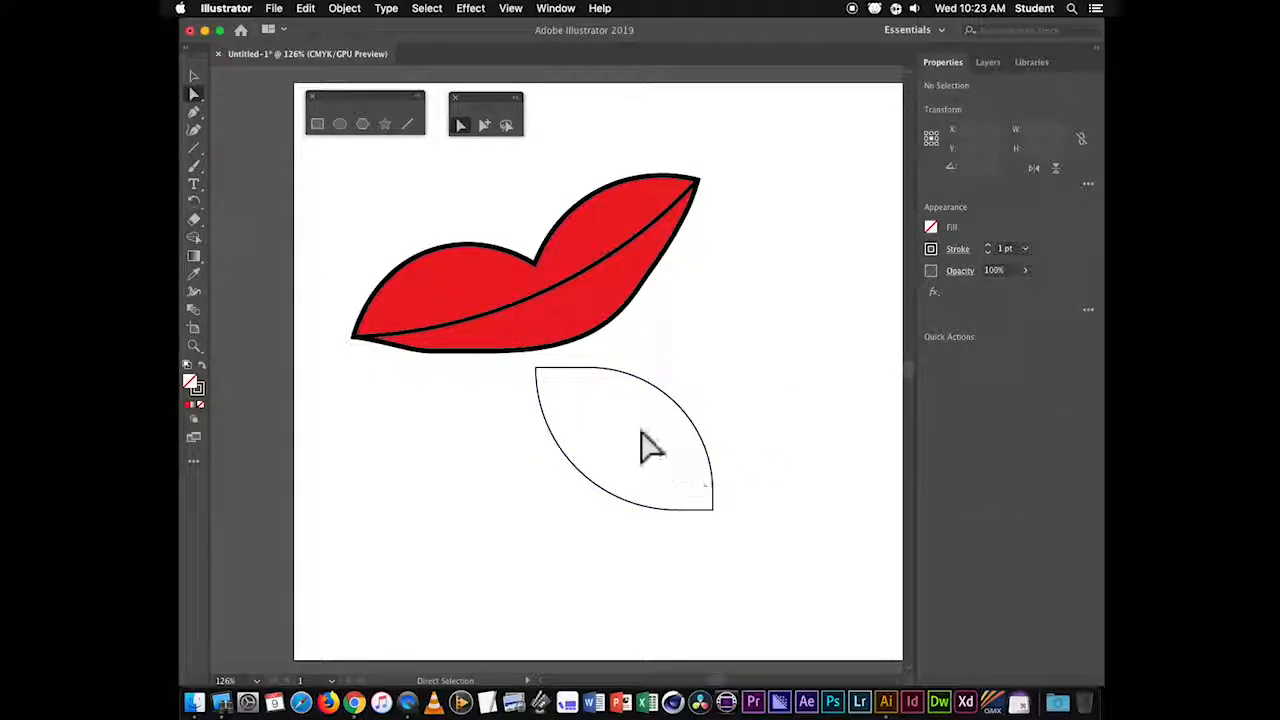
- Draw a diagonal line from inside the leaf's upper-left corner to its lower-right tip and bow it upward with the Curvature tool
left_click(194, 150)
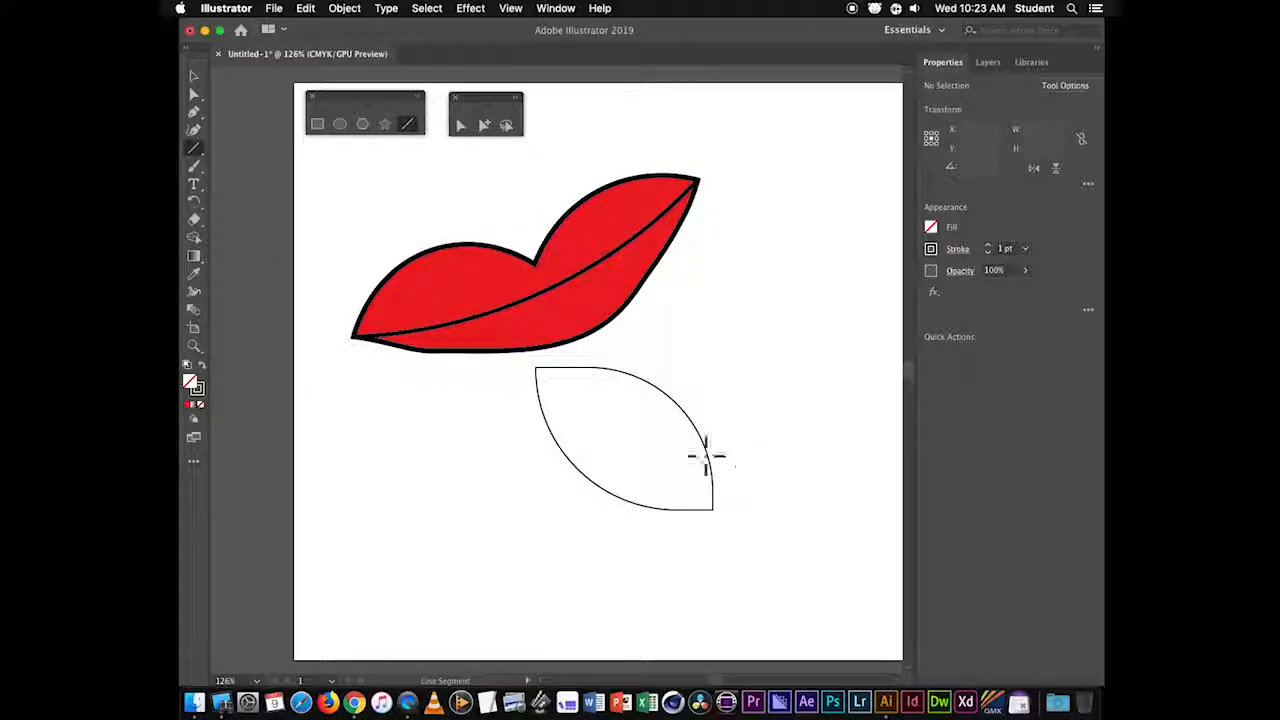
left_click_drag(559, 388, 713, 509)
left_click(194, 131)
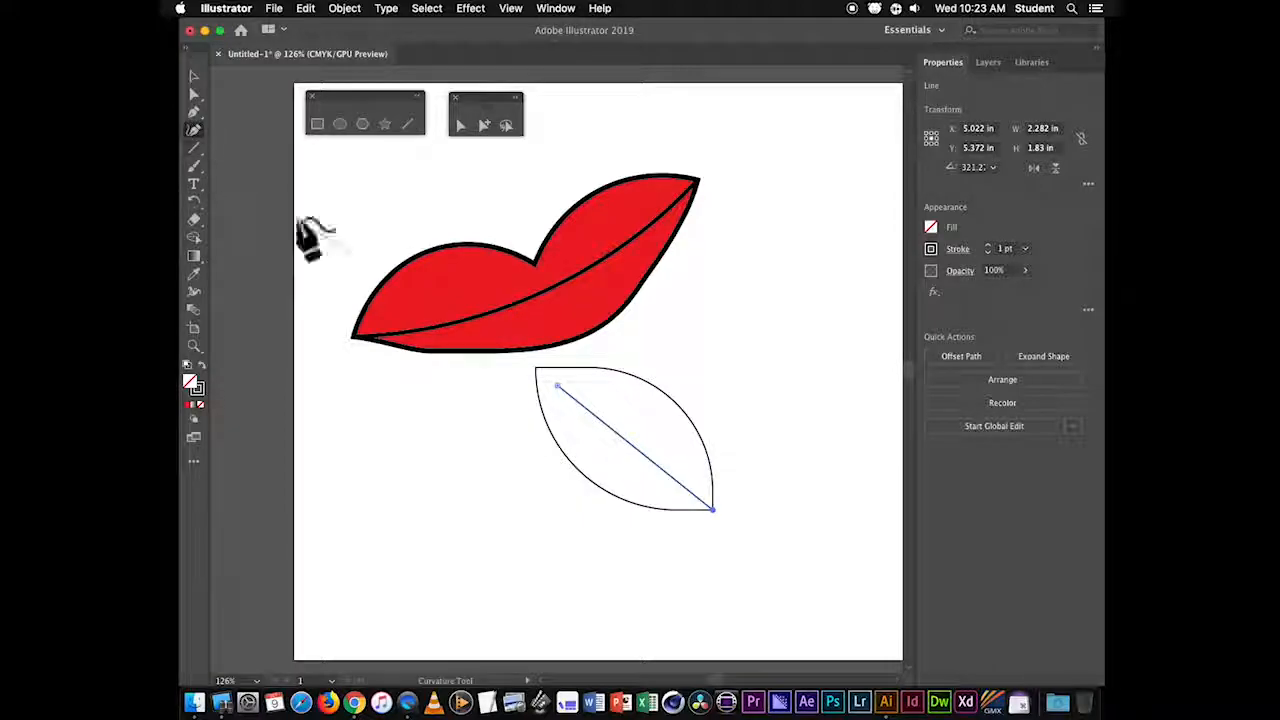
mouse_move(614, 428)
left_mouse_down()
mouse_move(612, 446)
mouse_move(628, 426)
left_mouse_up()
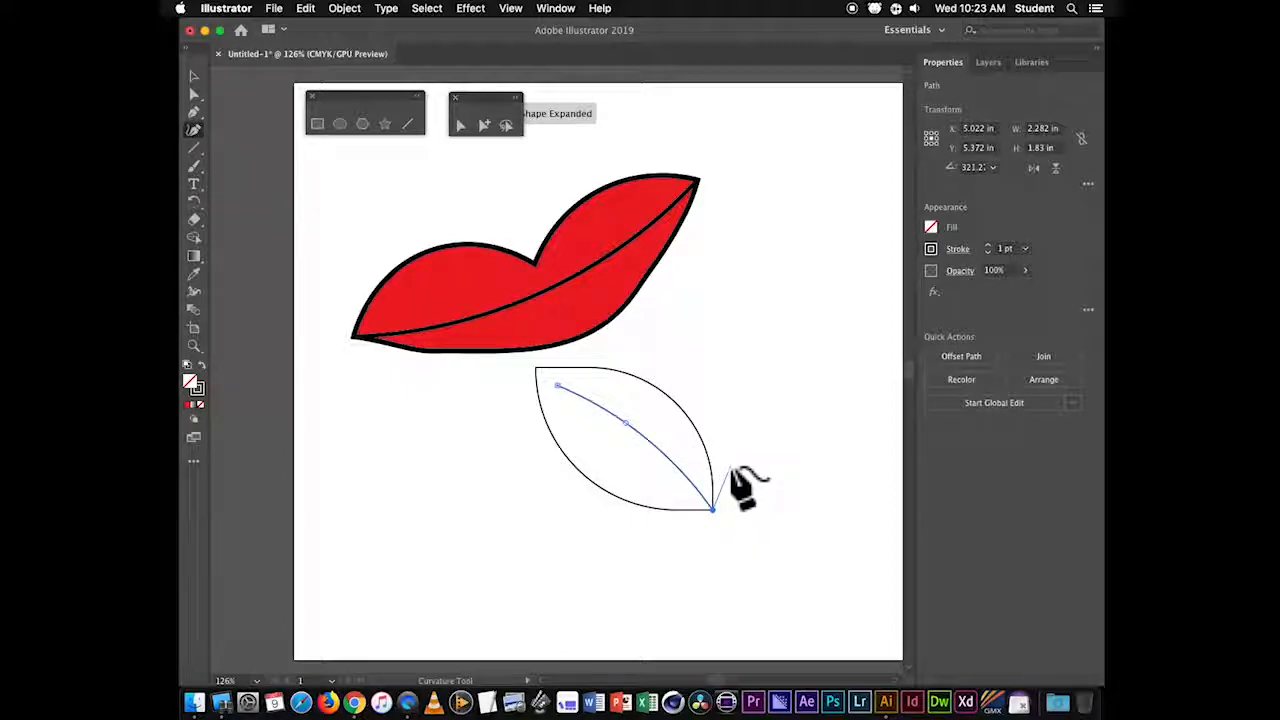
- Set the stroke of the leaf's curved centre line to 2 pt and deselect it
left_click(988, 246)
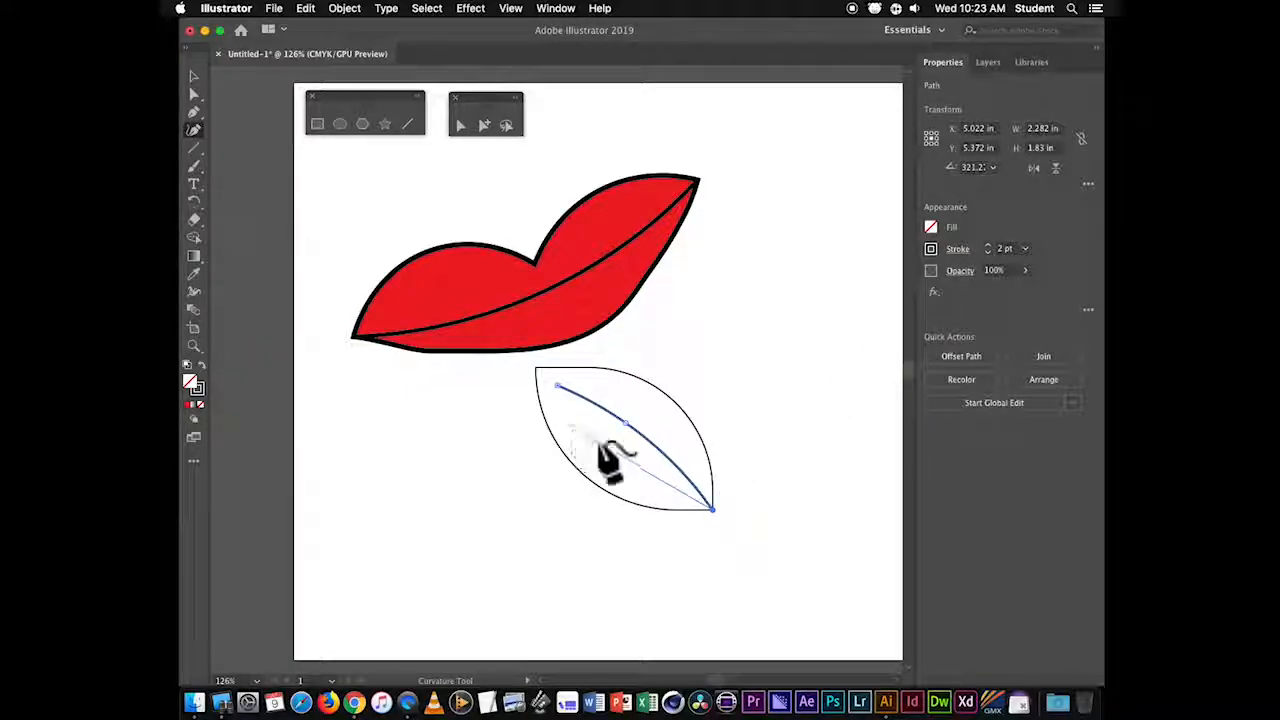
left_click(194, 76)
left_click(500, 215)
key("z")
left_click_drag(508, 340, 534, 371)
key("v")
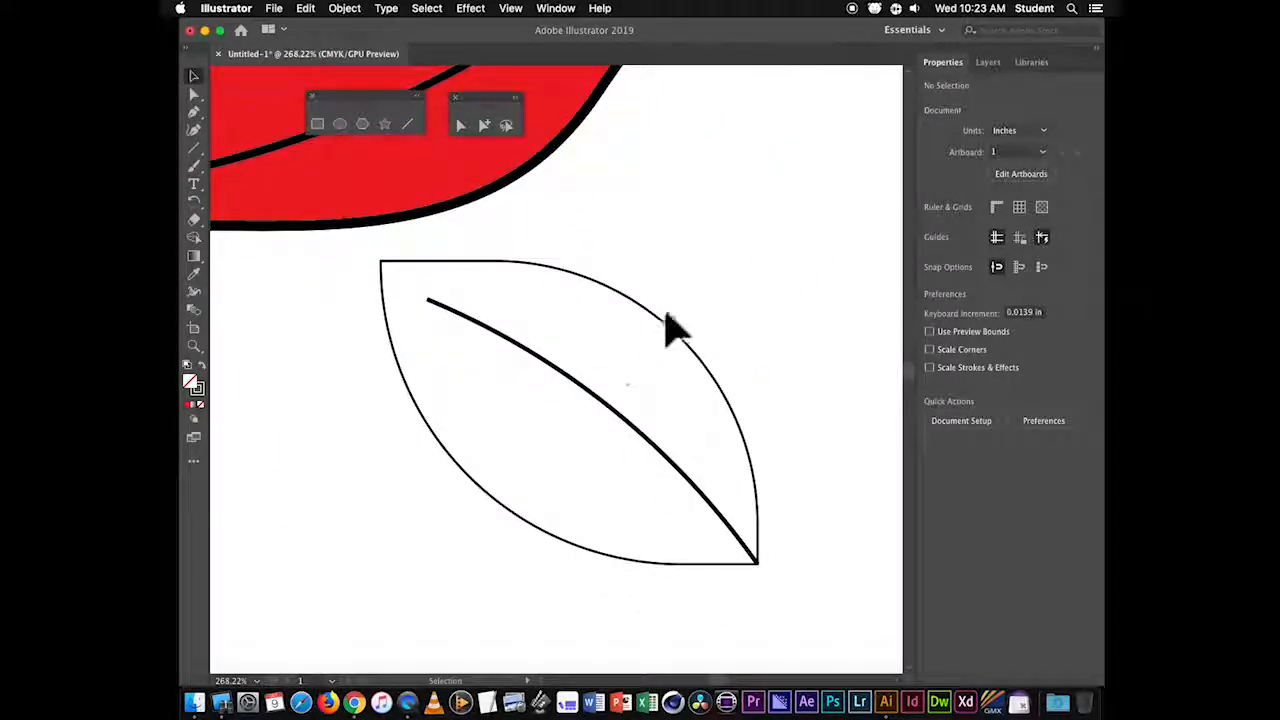
- Set the leaf outline's stroke to 4 pt and deselect it
left_click_drag(666, 357, 792, 393)
left_click(988, 246)
left_click(988, 246)
left_click(988, 246)
left_click(800, 262)
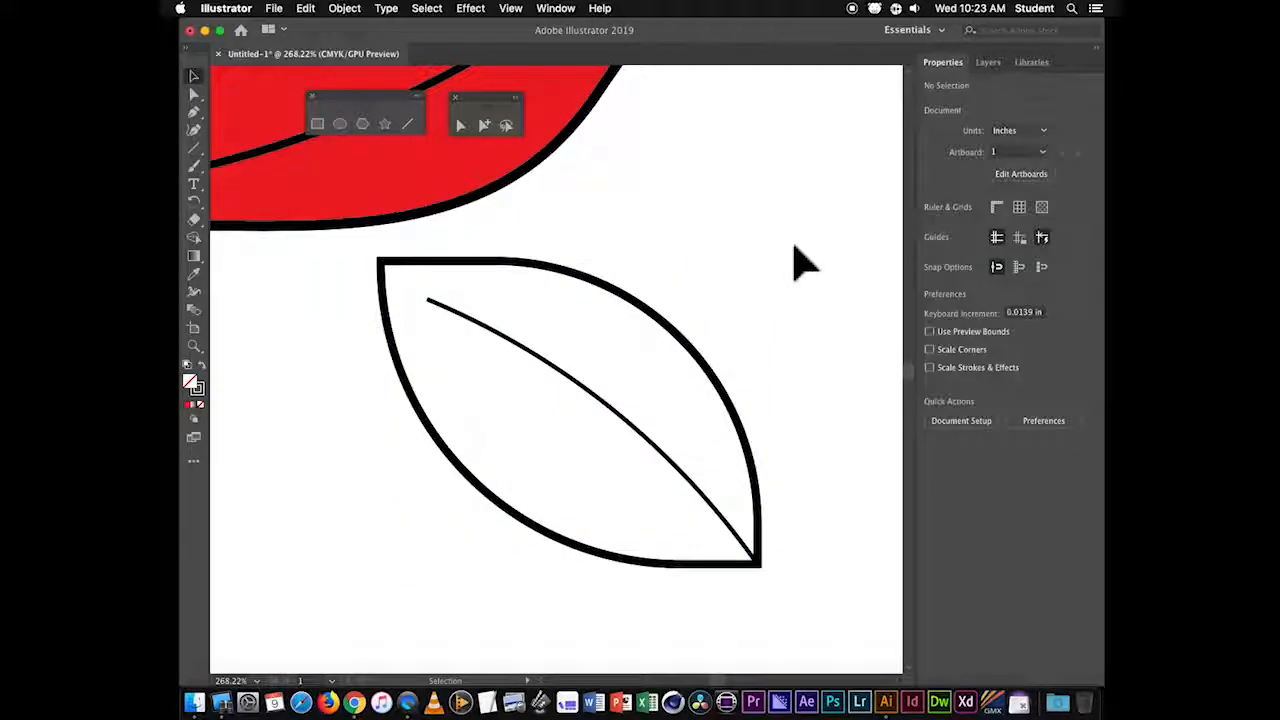
- Set the stroke of the leaf's curved centre line to 4 pt to match the outline
left_click(665, 460)
left_click(718, 305)
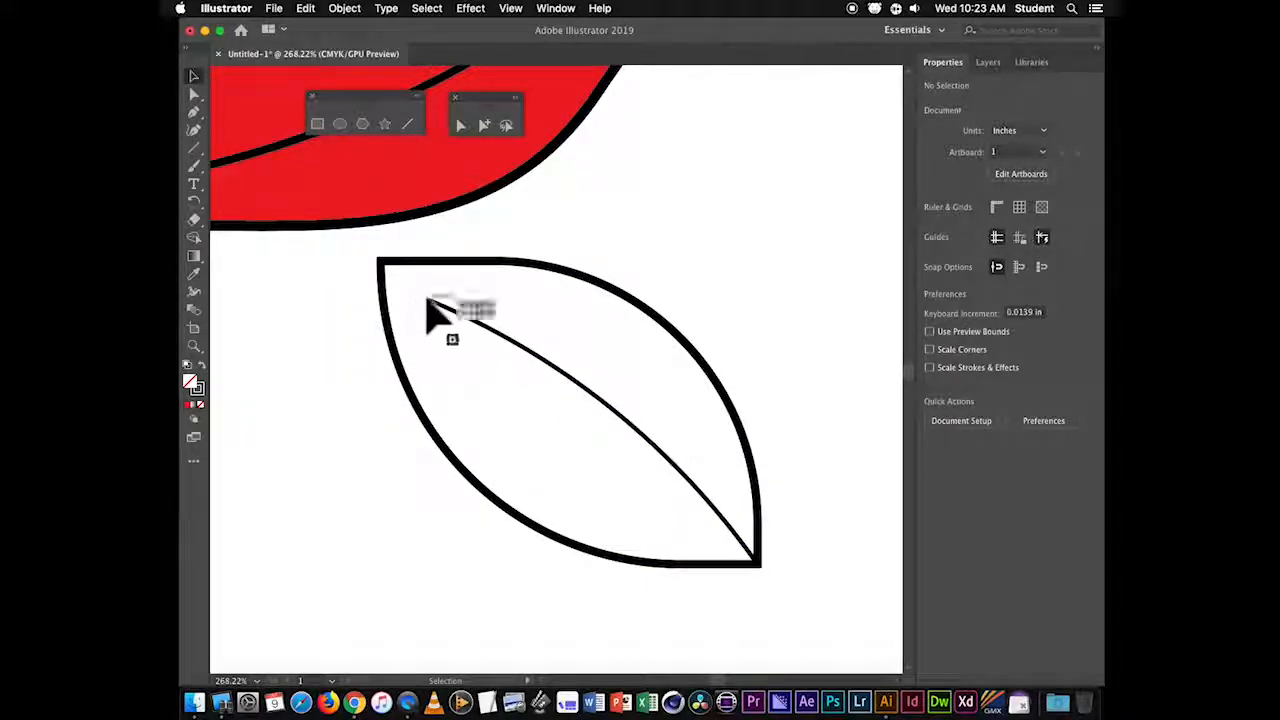
left_click(623, 422)
left_click(817, 277)
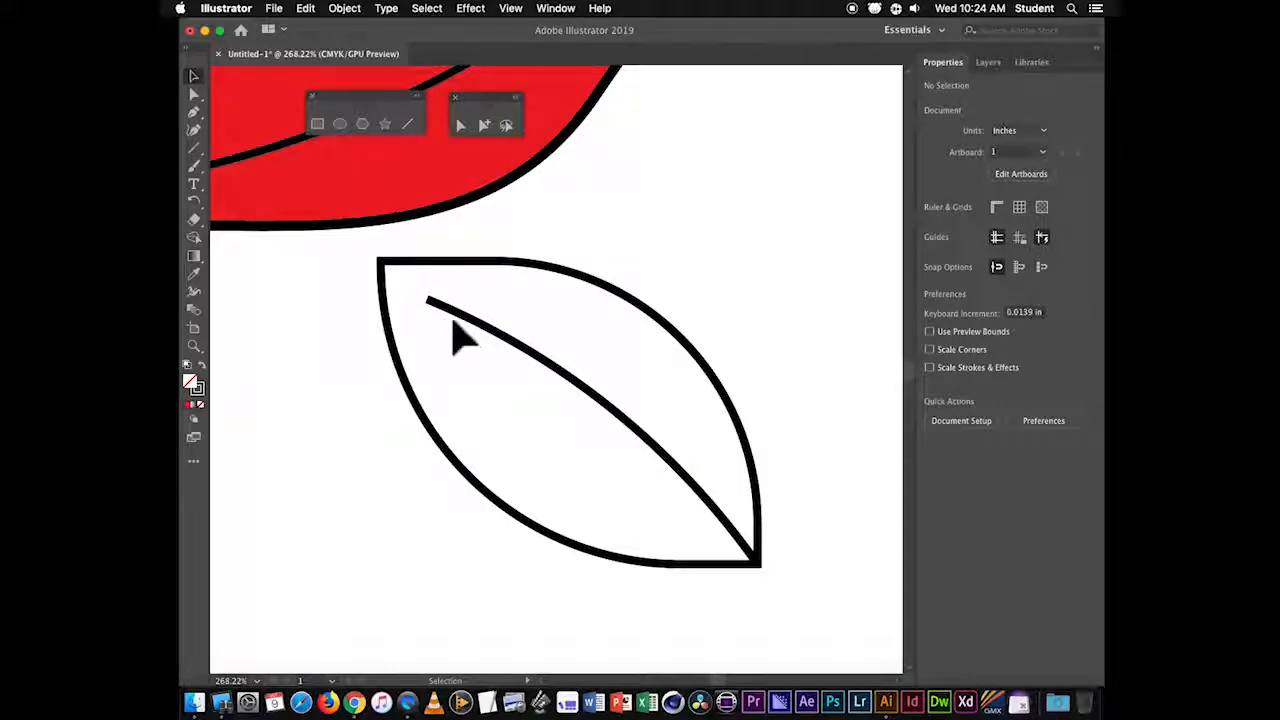
- Apply the lens-shaped width profile, tapered at both ends, to the leaf's centre line and deselect it
left_click(566, 386)
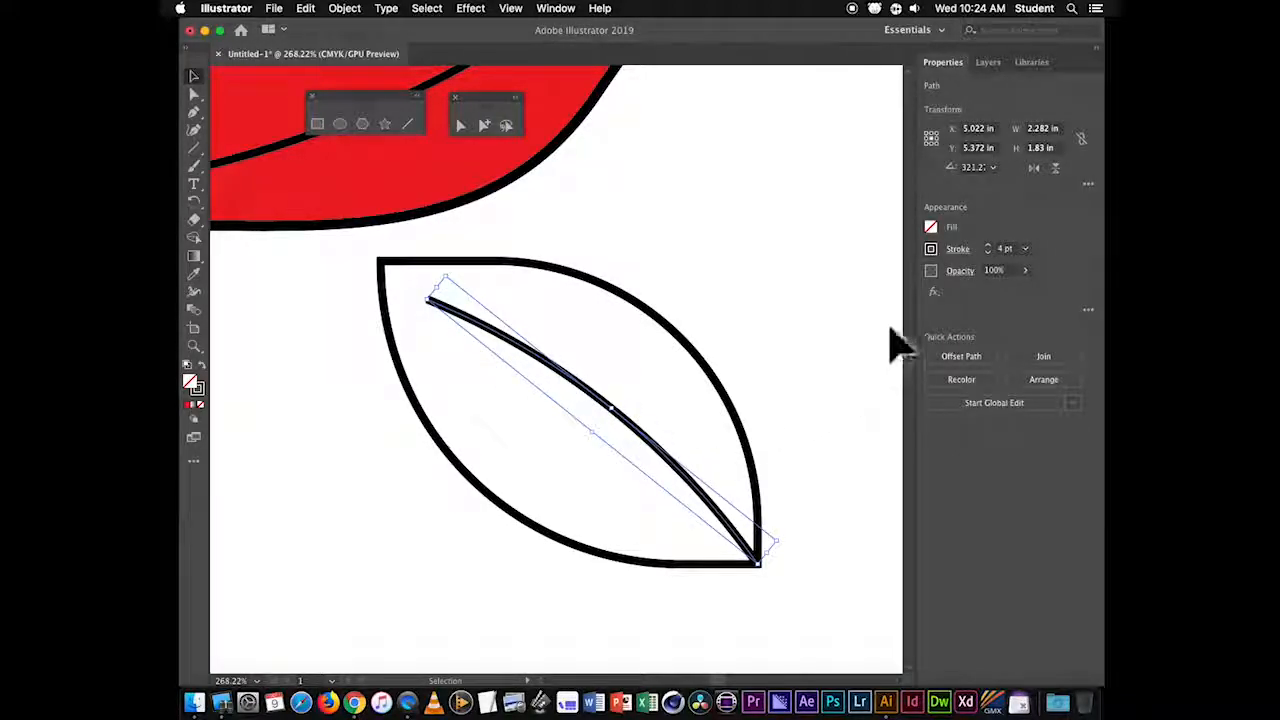
left_click(960, 250)
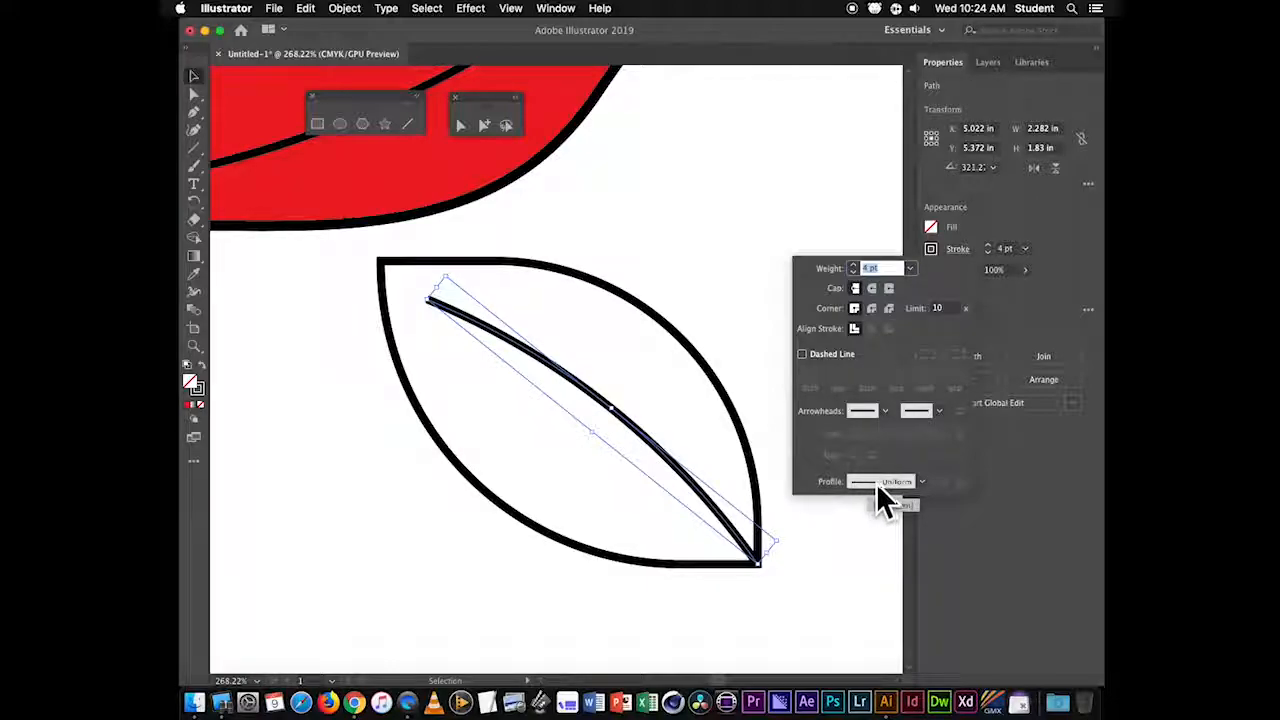
left_click(920, 482)
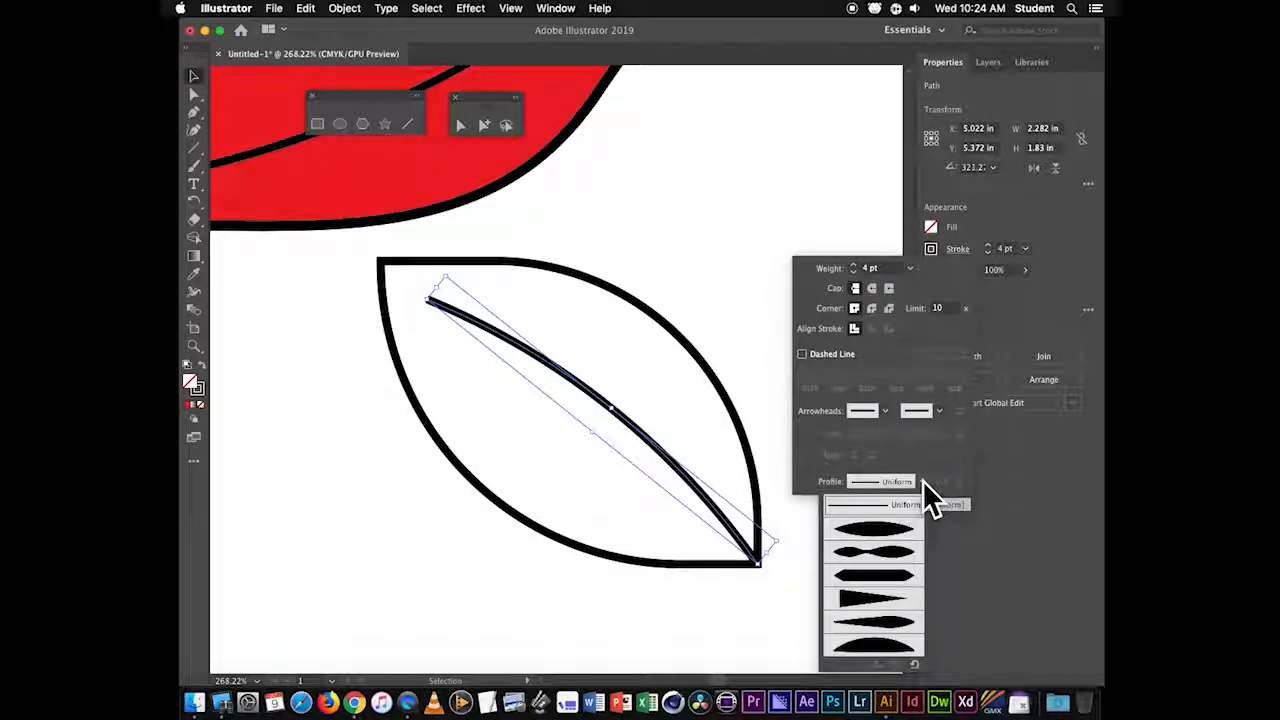
left_click(872, 530)
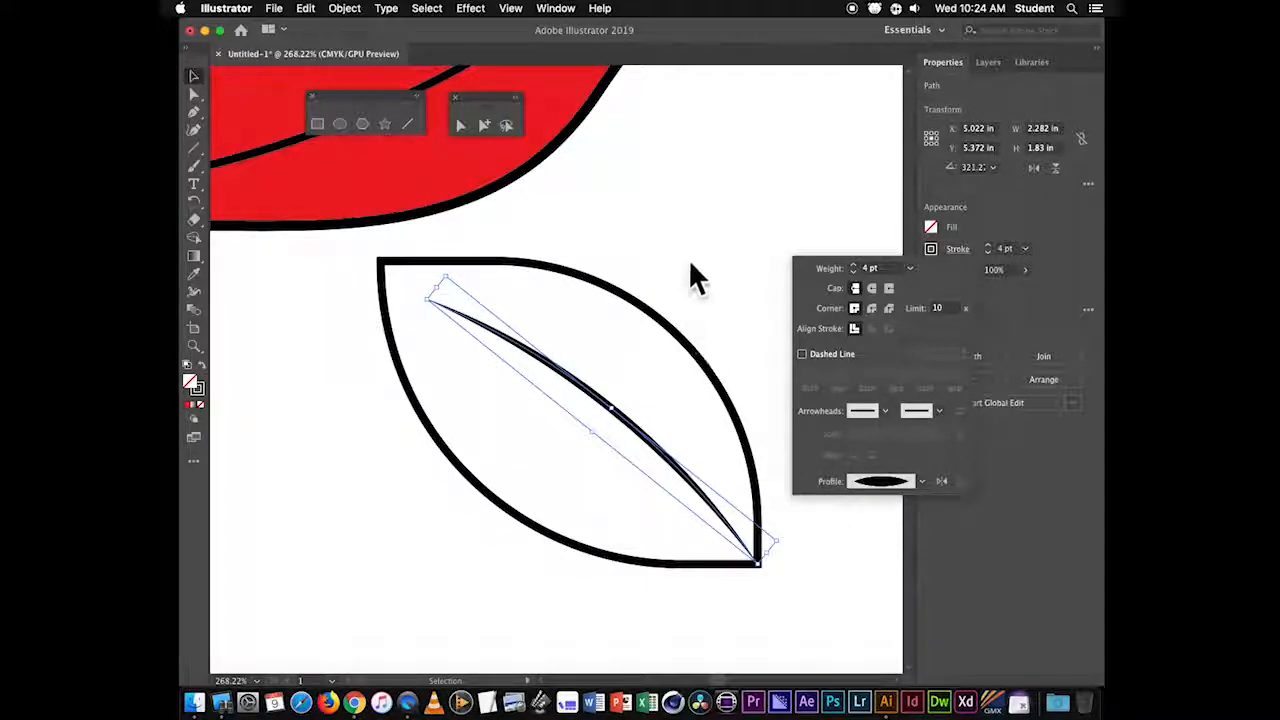
left_click(751, 310)
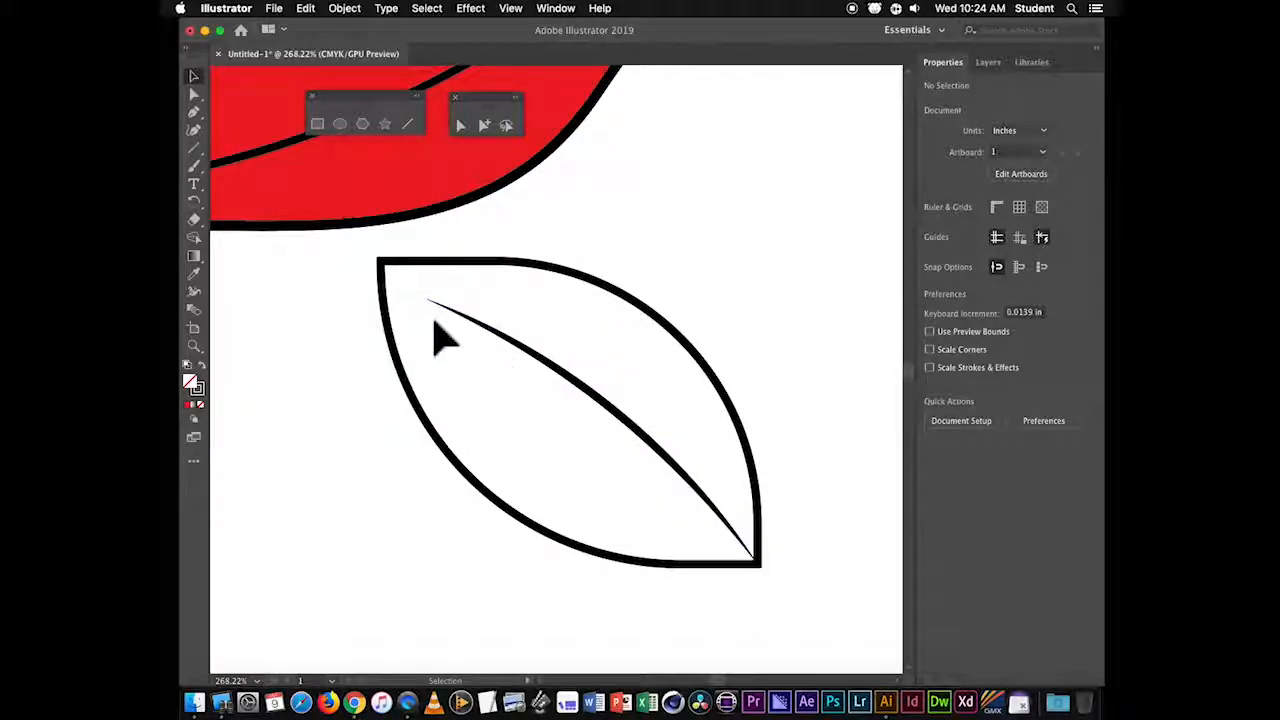
- Try the double-bulge width profile on the leaf outline, switch it to the asymmetric teardrop profile and deselect the outline
left_click(697, 358)
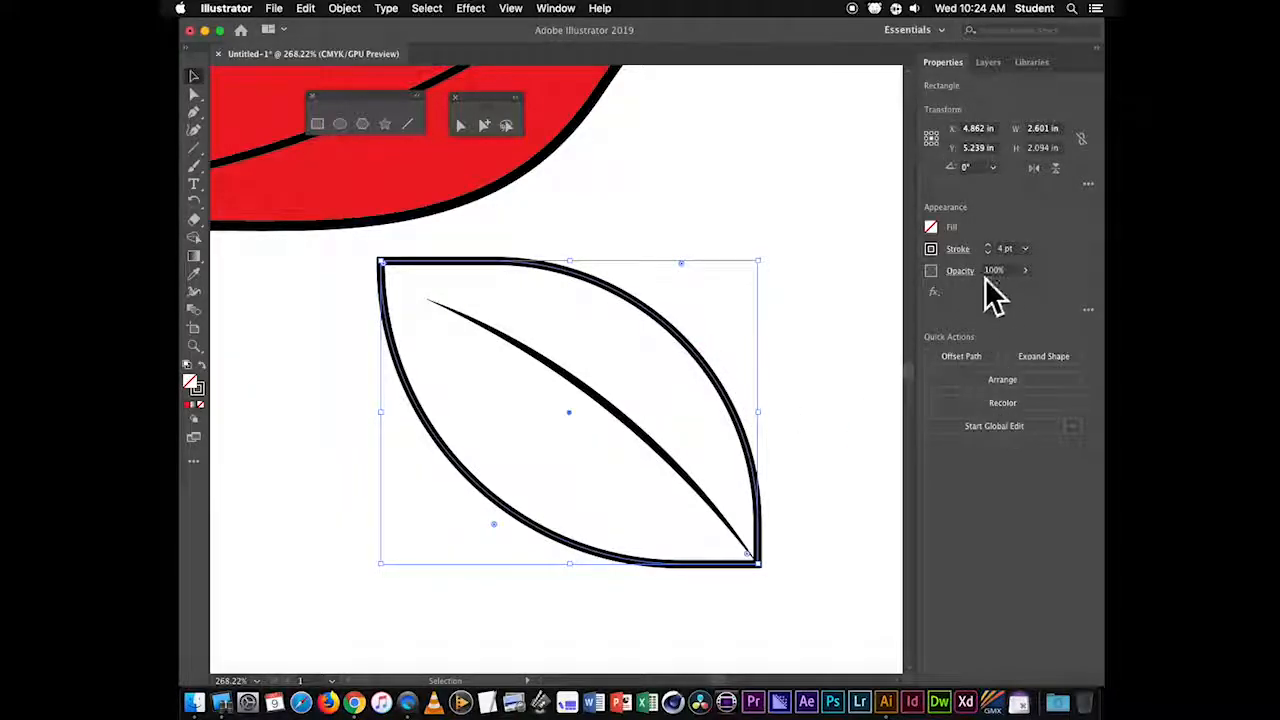
left_click(958, 248)
left_click(921, 481)
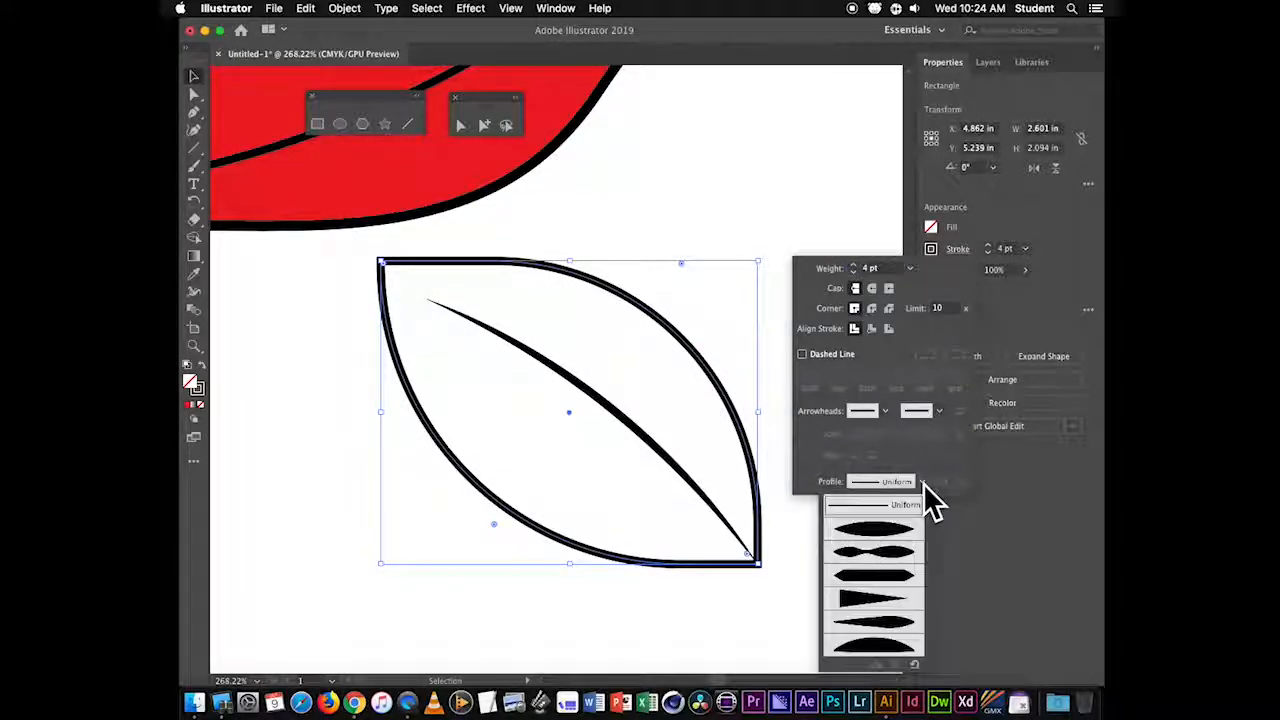
left_click(896, 553)
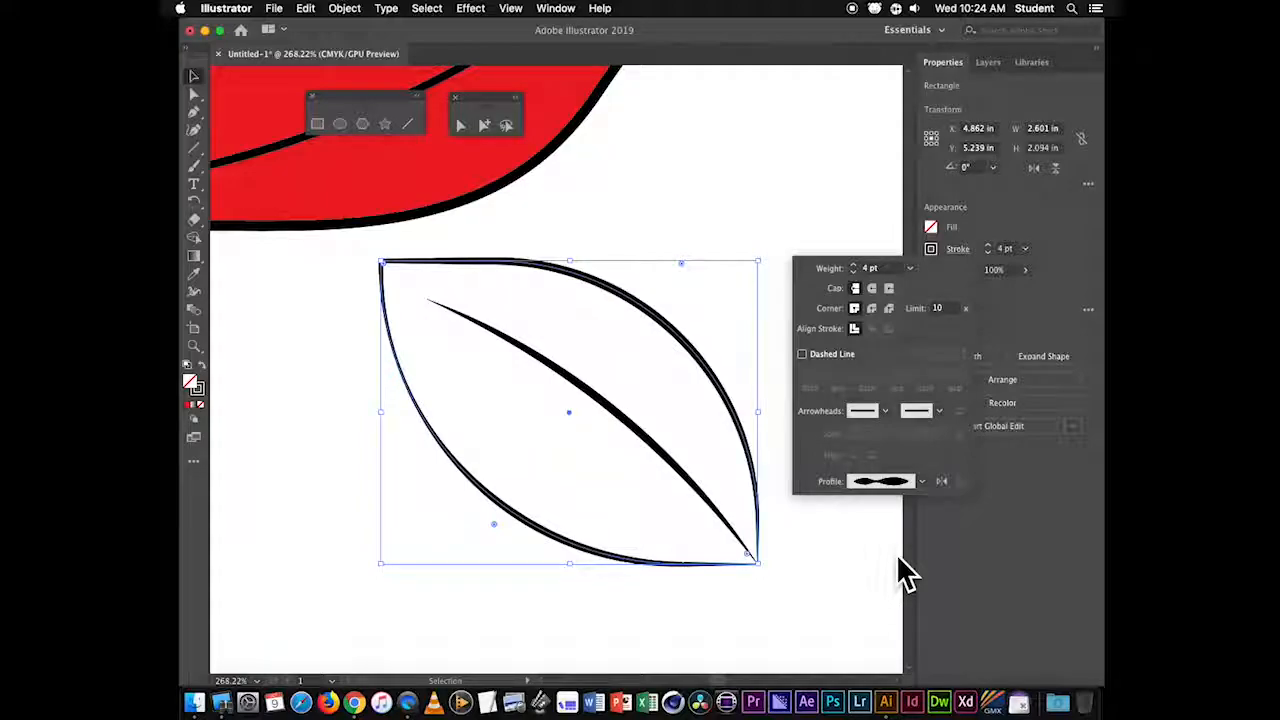
left_click(922, 481)
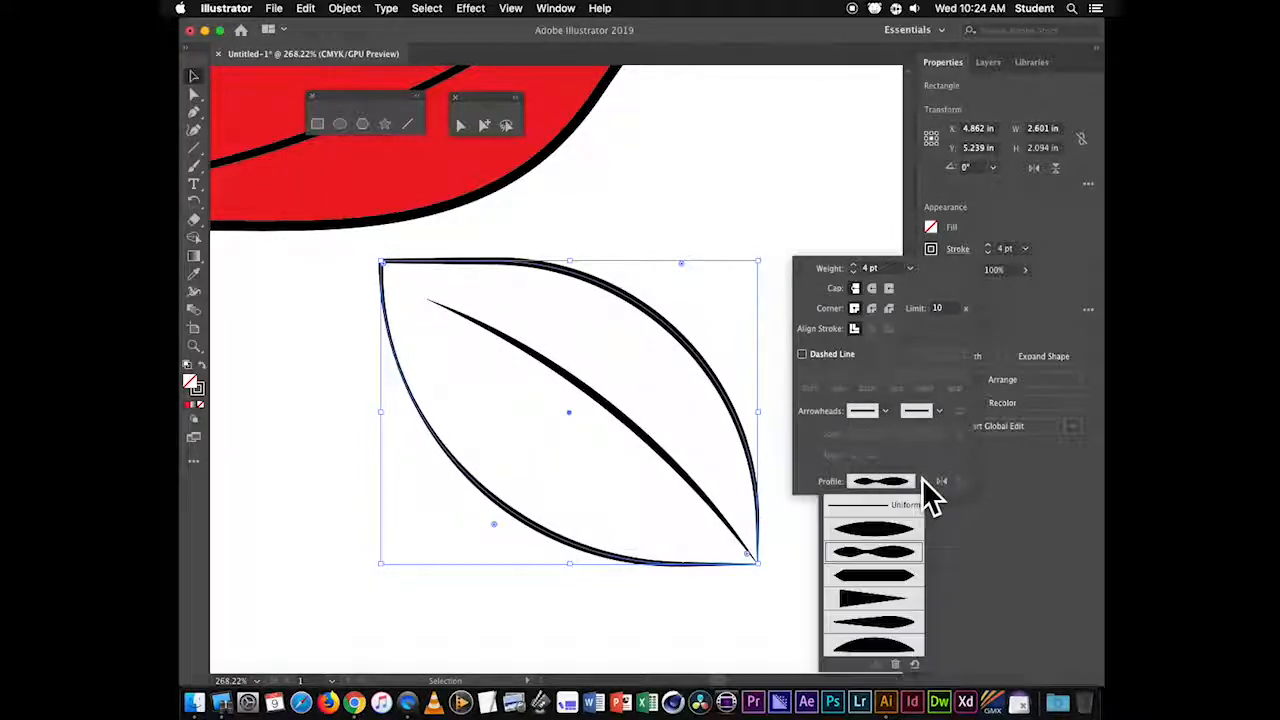
left_click(908, 642)
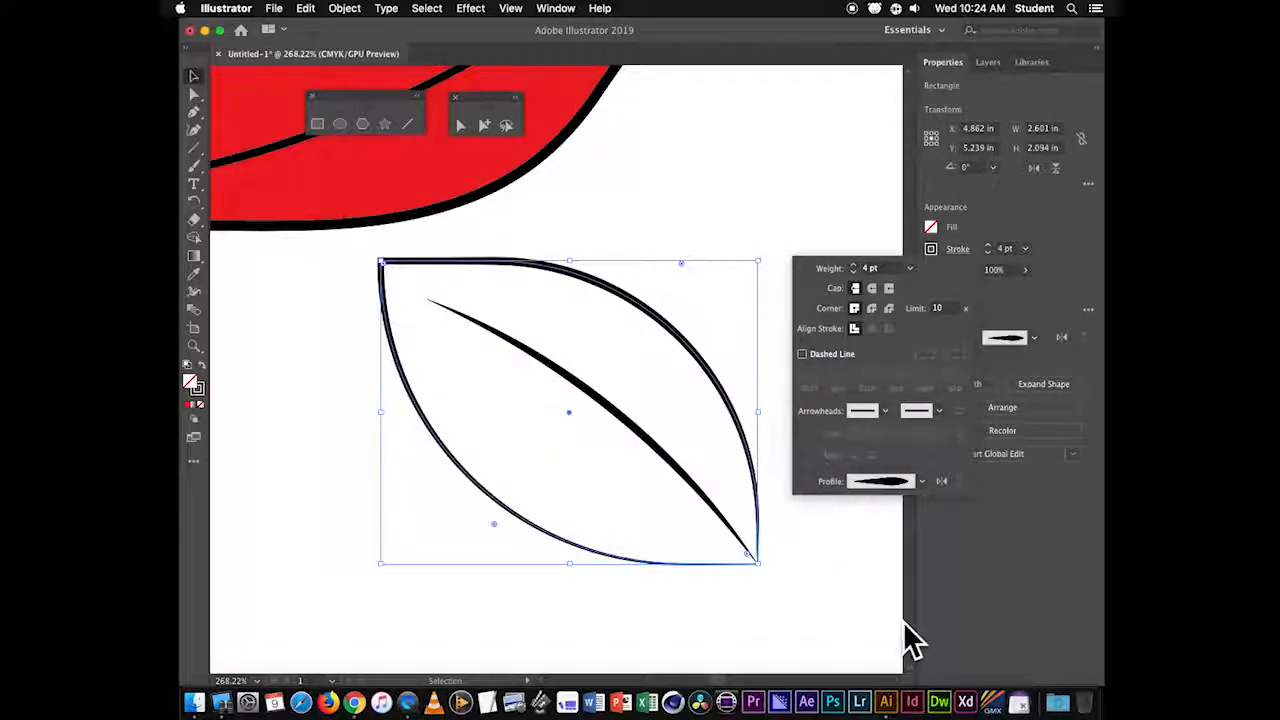
left_click(785, 218)
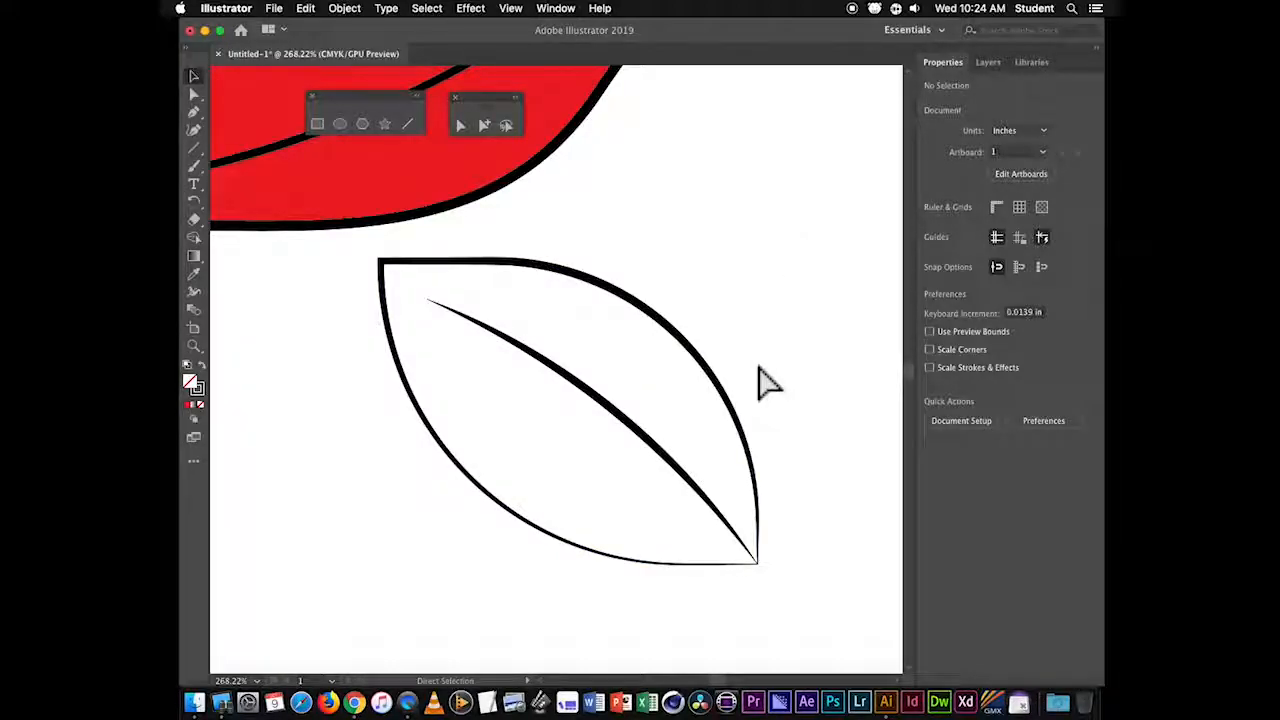
- Move the leaf outline together with its centre line to the lower right of the lips and deselect them
key("super+minus")
key("super+minus")
key("super+minus")
key("super+minus")
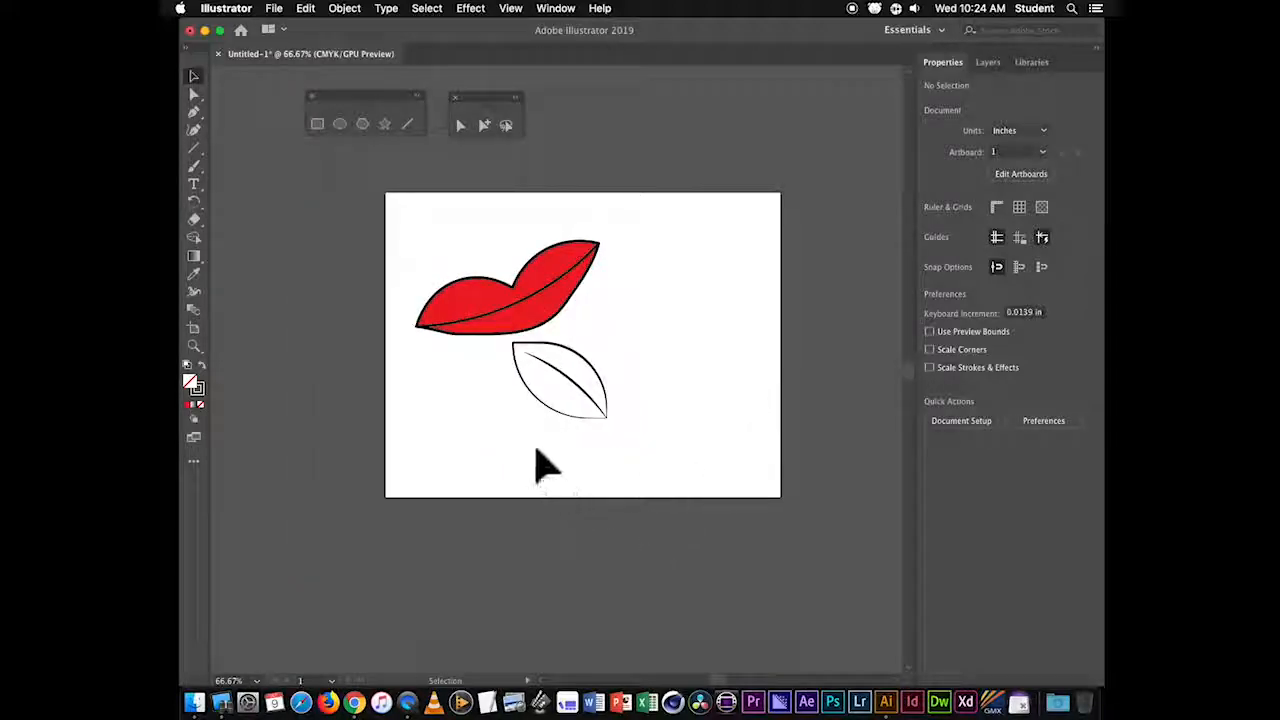
left_click(600, 380)
left_click_drag(600, 380, 705, 379)
left_click(729, 320)
- Fill the leaf outline with light green and deselect it
left_click(706, 371)
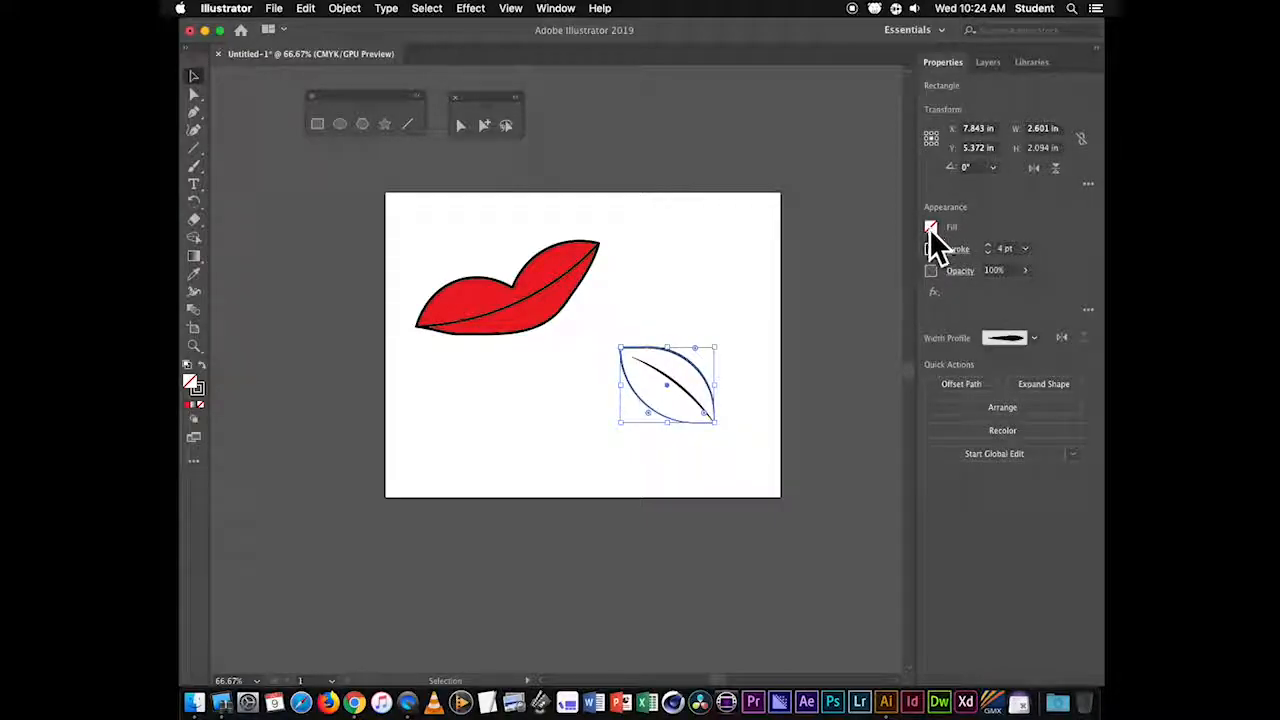
left_click(930, 228)
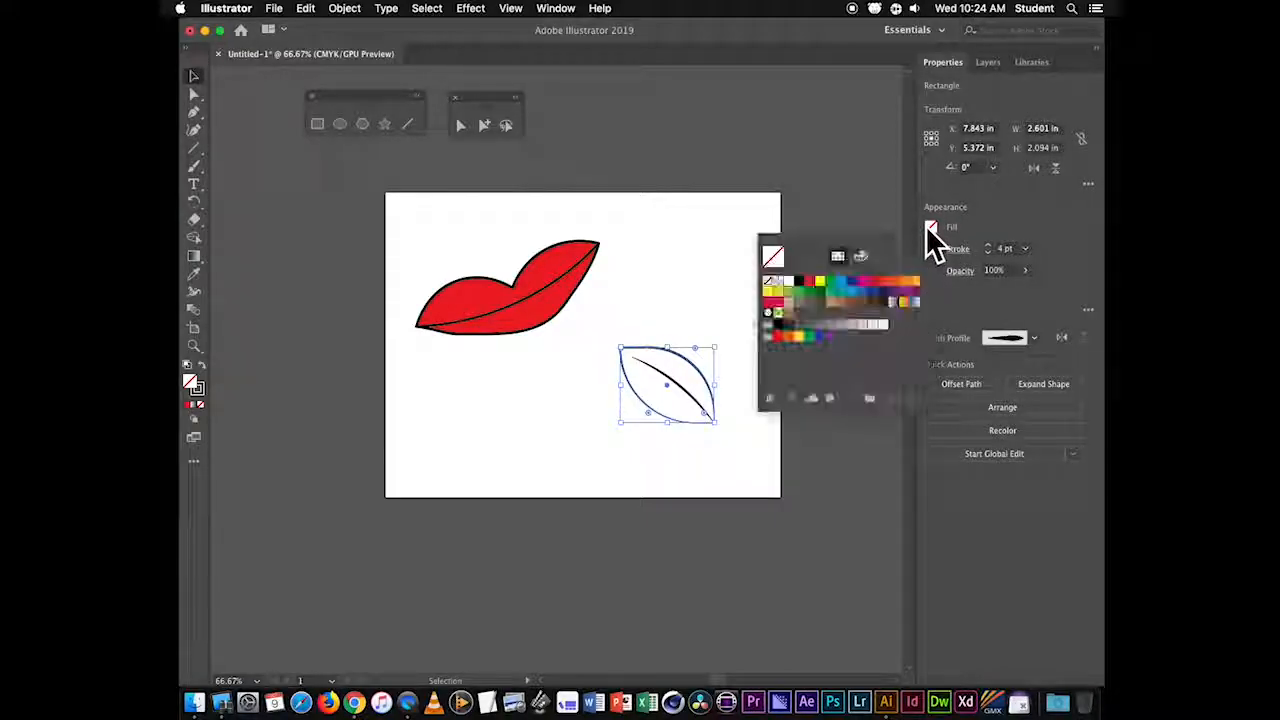
left_click(779, 293)
left_click(725, 288)
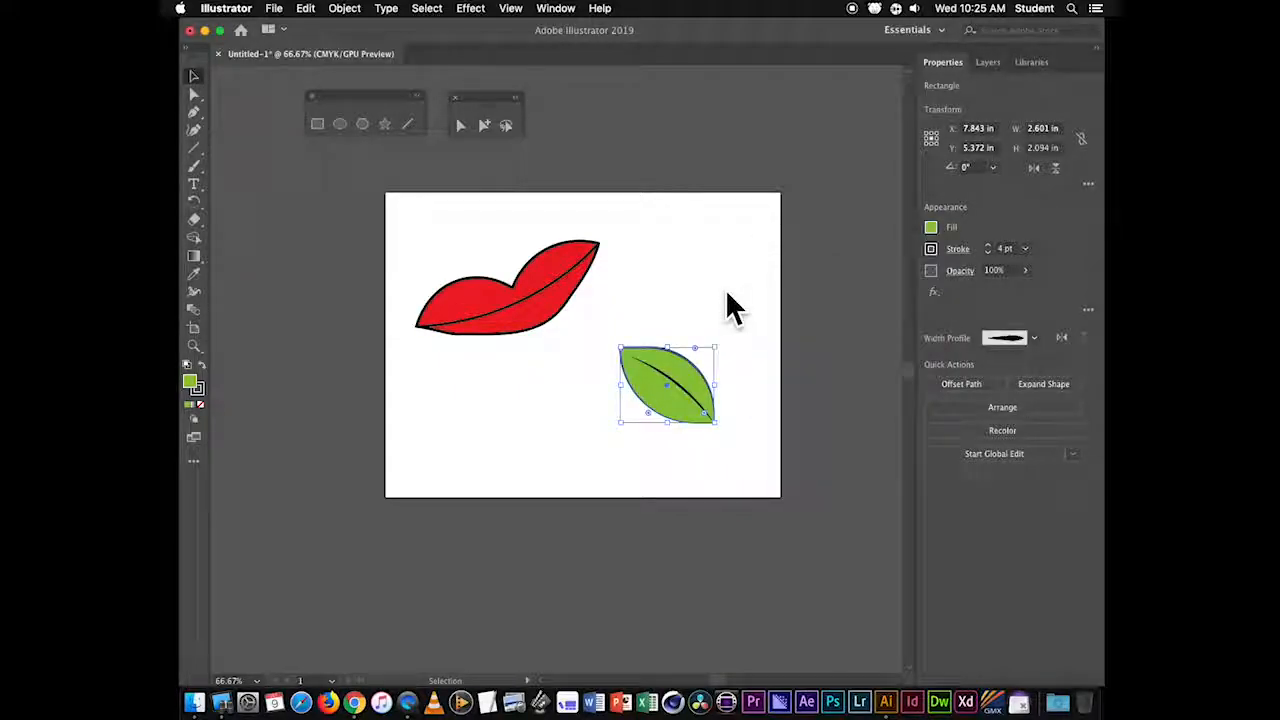
left_click(729, 292)
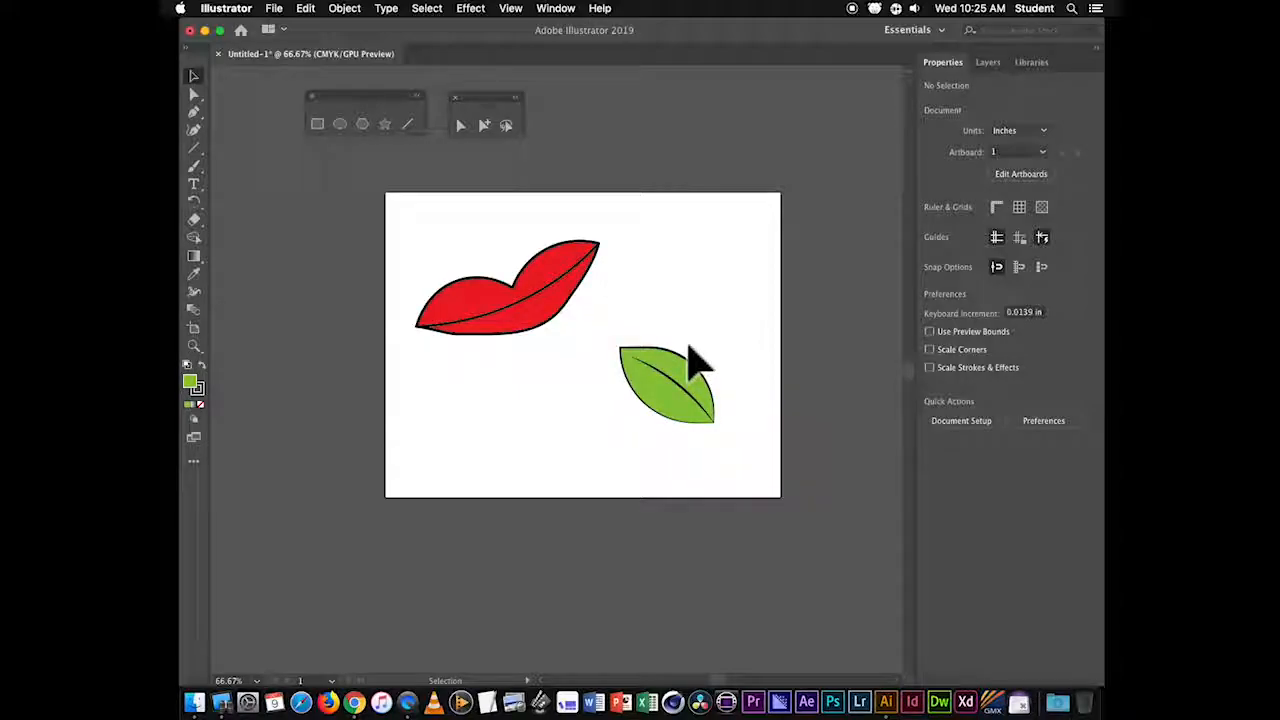
- Delete the lips and the leaf, and draw an ellipse about 5.48 in wide and 3.54 in high on the empty artboard
left_click_drag(405, 200, 750, 485)
key("BackSpace")
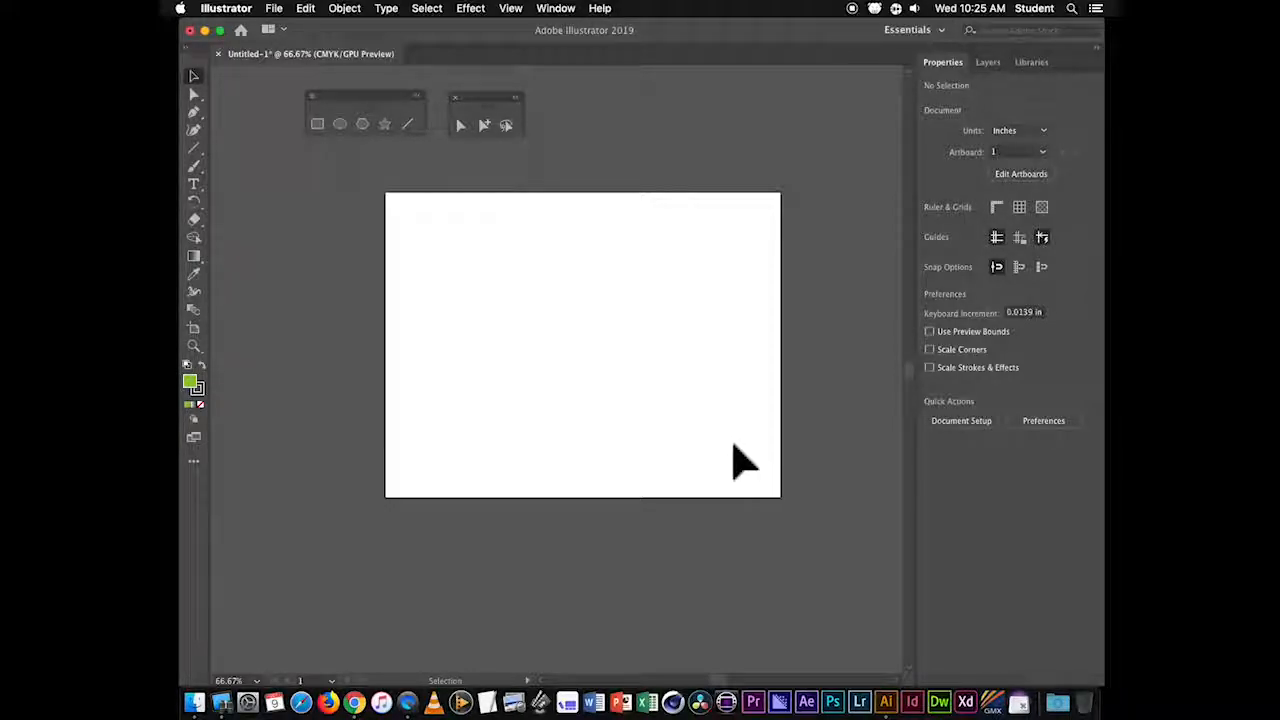
left_click(340, 124)
left_click_drag(477, 262, 674, 390)
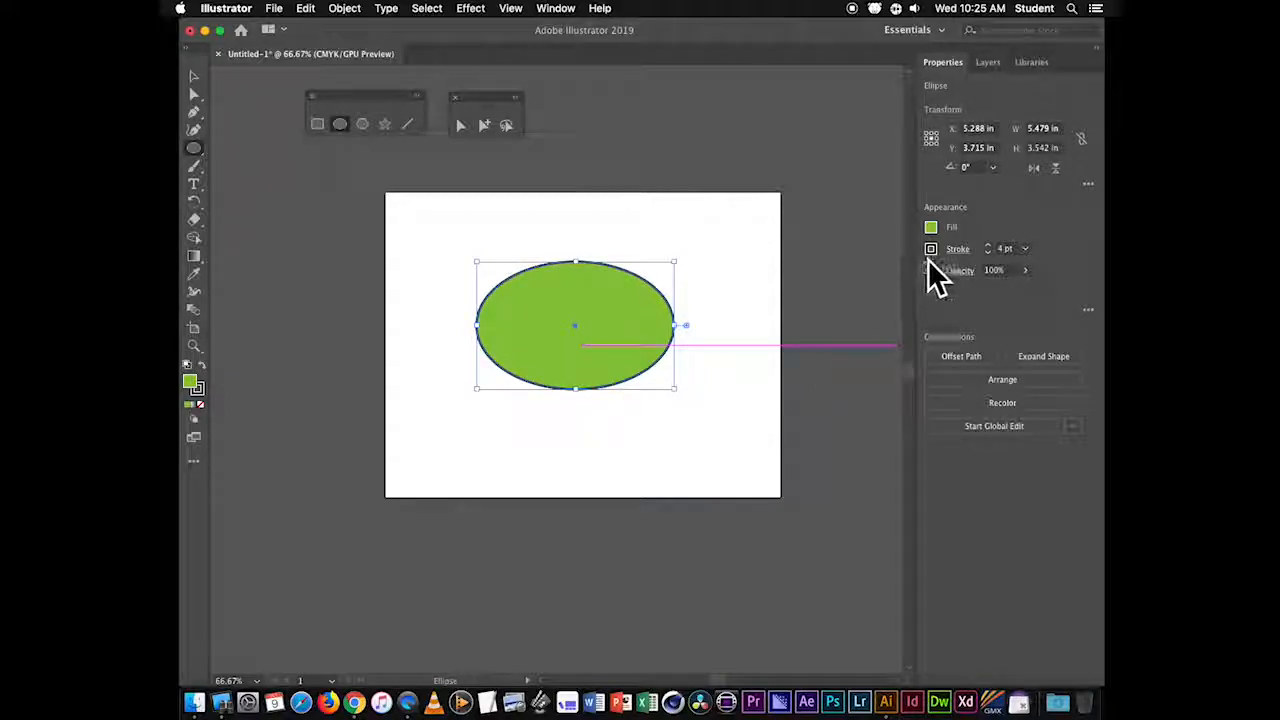
- With the Curvature tool, pull the ellipse's bottom point up to its centre and add a point on each side of the upper curve
left_click(194, 130)
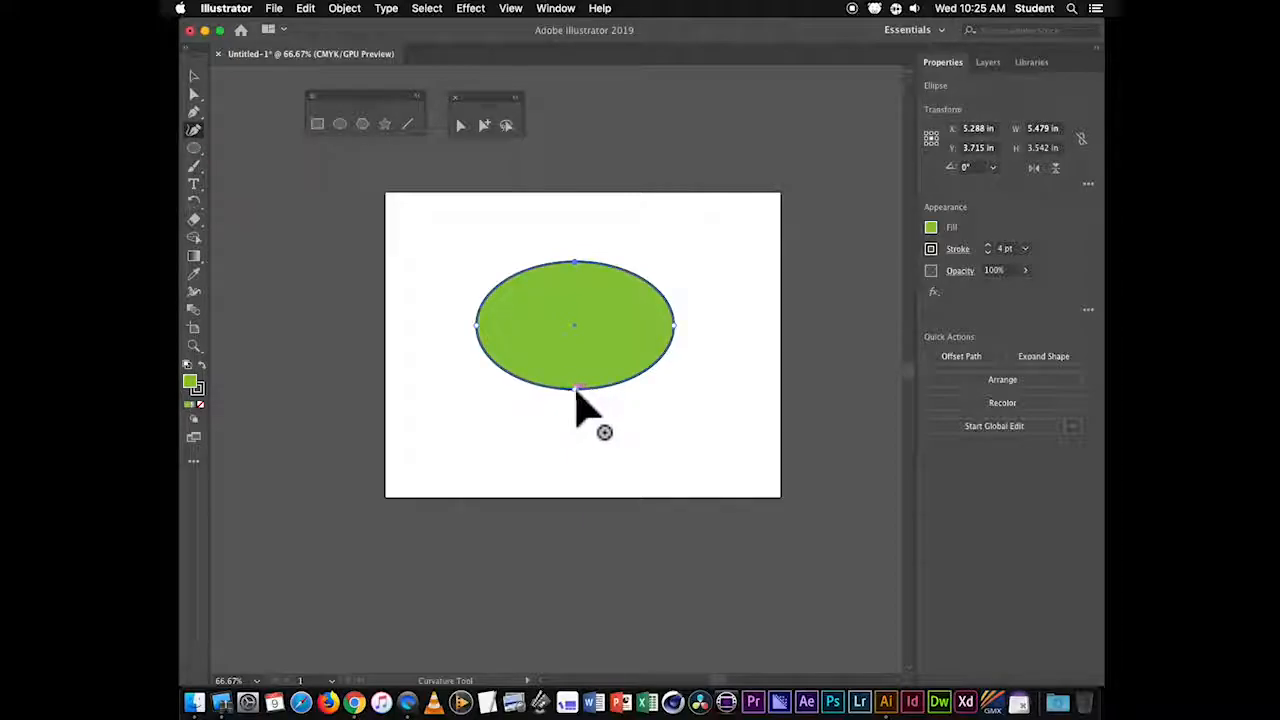
left_click_drag(575, 390, 575, 326)
left_click(511, 283)
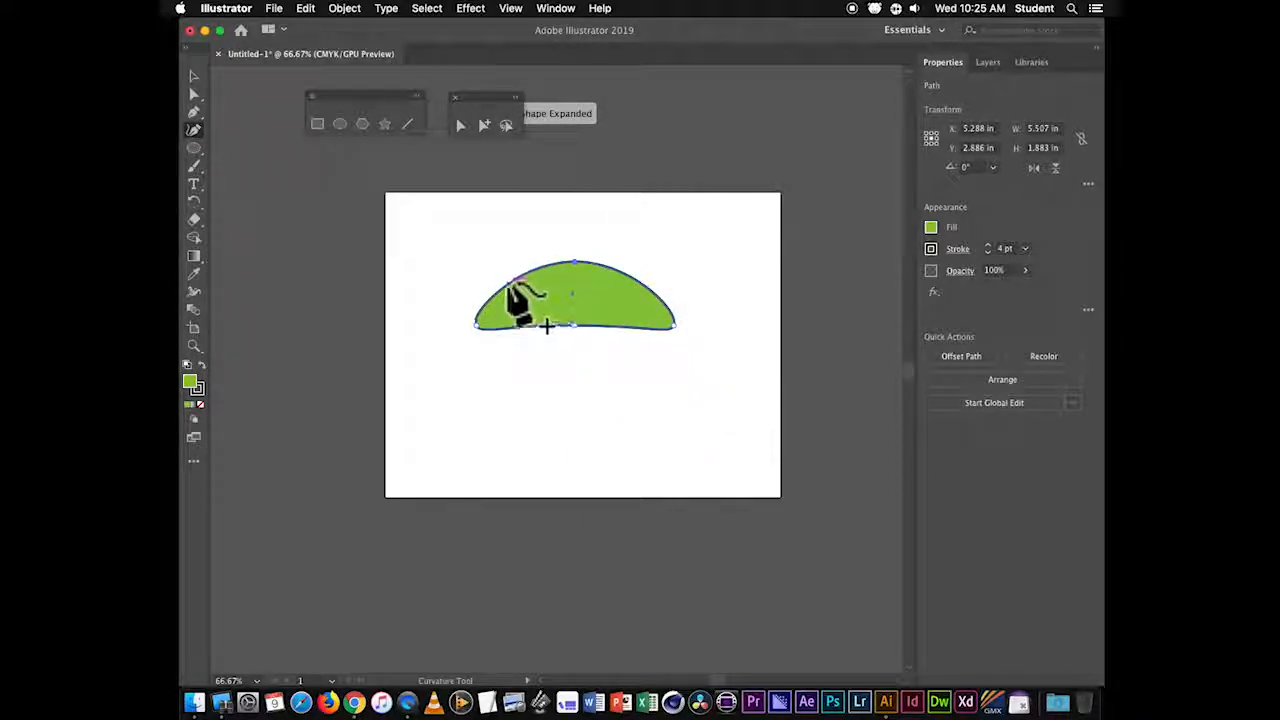
left_click(640, 284)
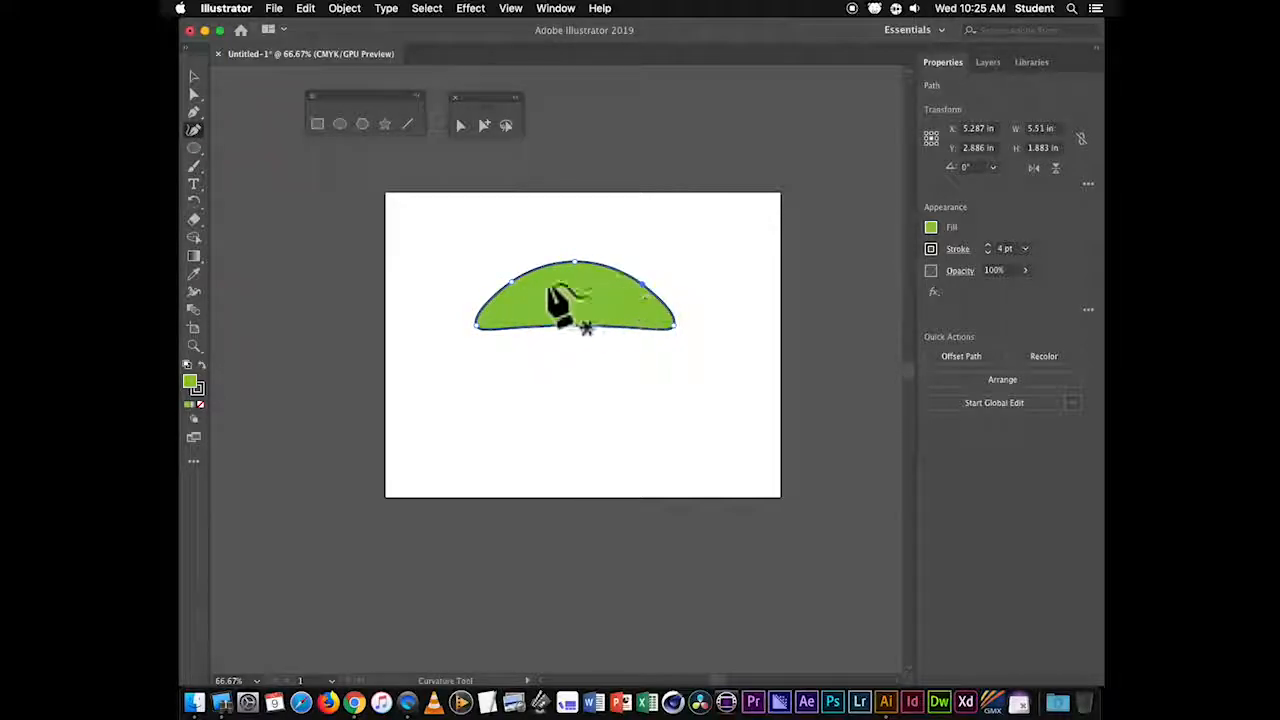
- Move the two added points outward and both lower corner points slightly upward to form a rounded burger bun with a flat underside
left_click_drag(504, 282, 484, 293)
left_click_drag(622, 298, 677, 316)
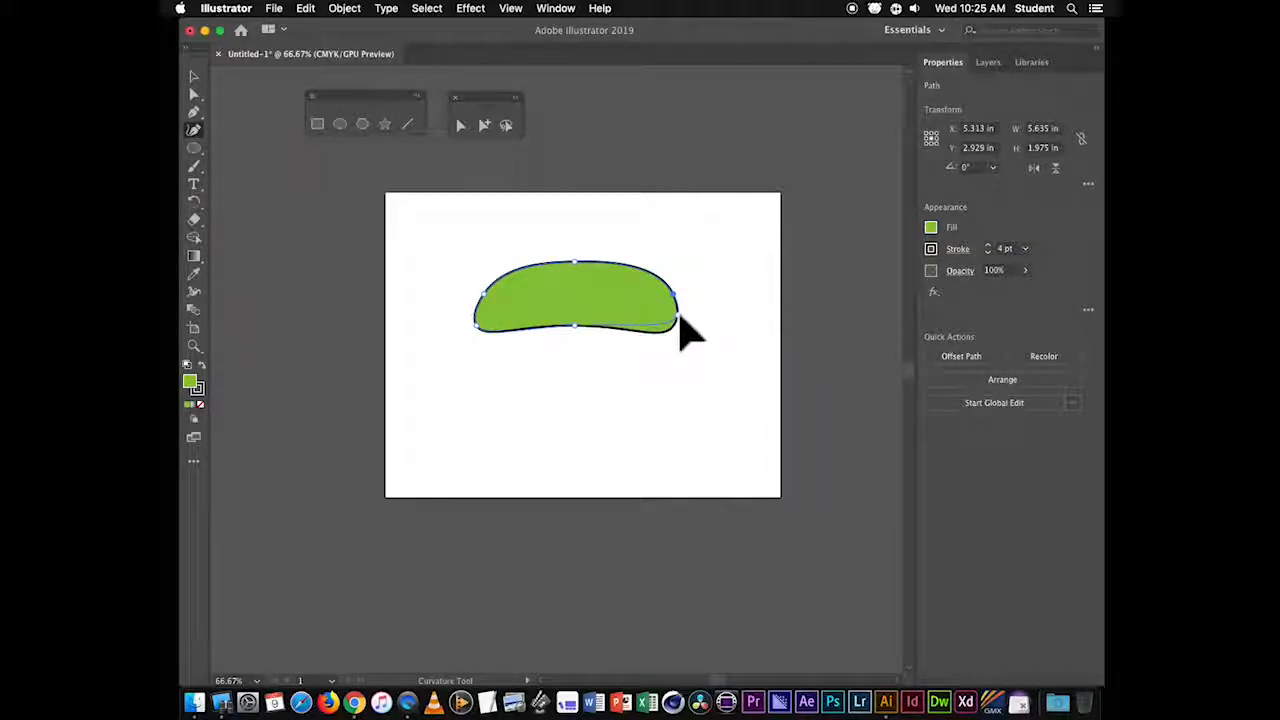
left_click_drag(680, 322, 679, 314)
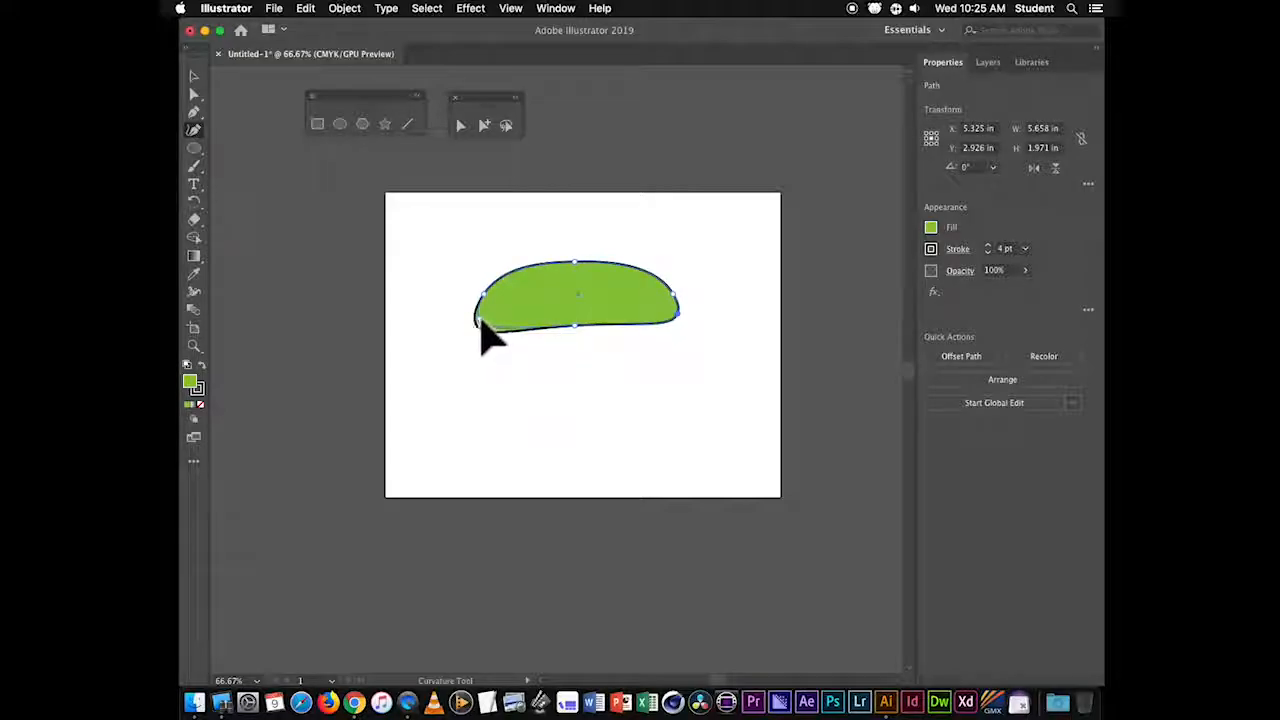
left_click_drag(481, 323, 479, 318)
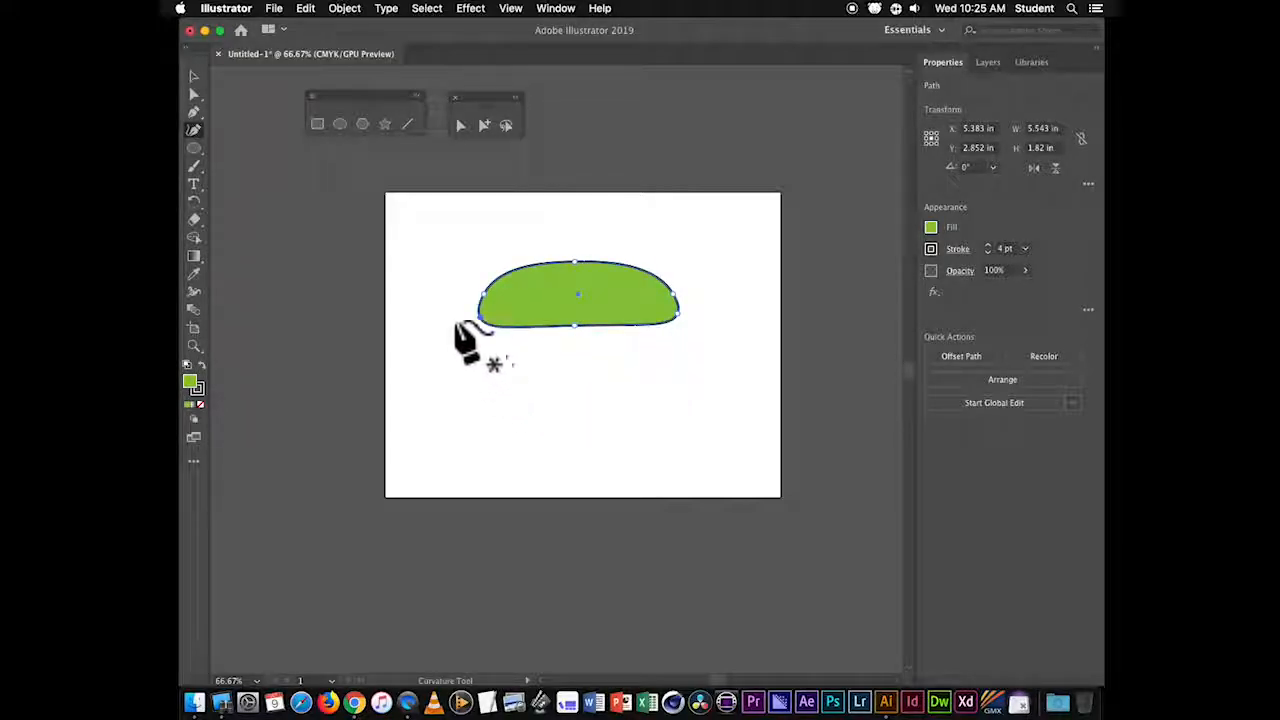
- Draw a rectangle about 5.29 in wide and 0.73 in high just below the bun
left_click(341, 123)
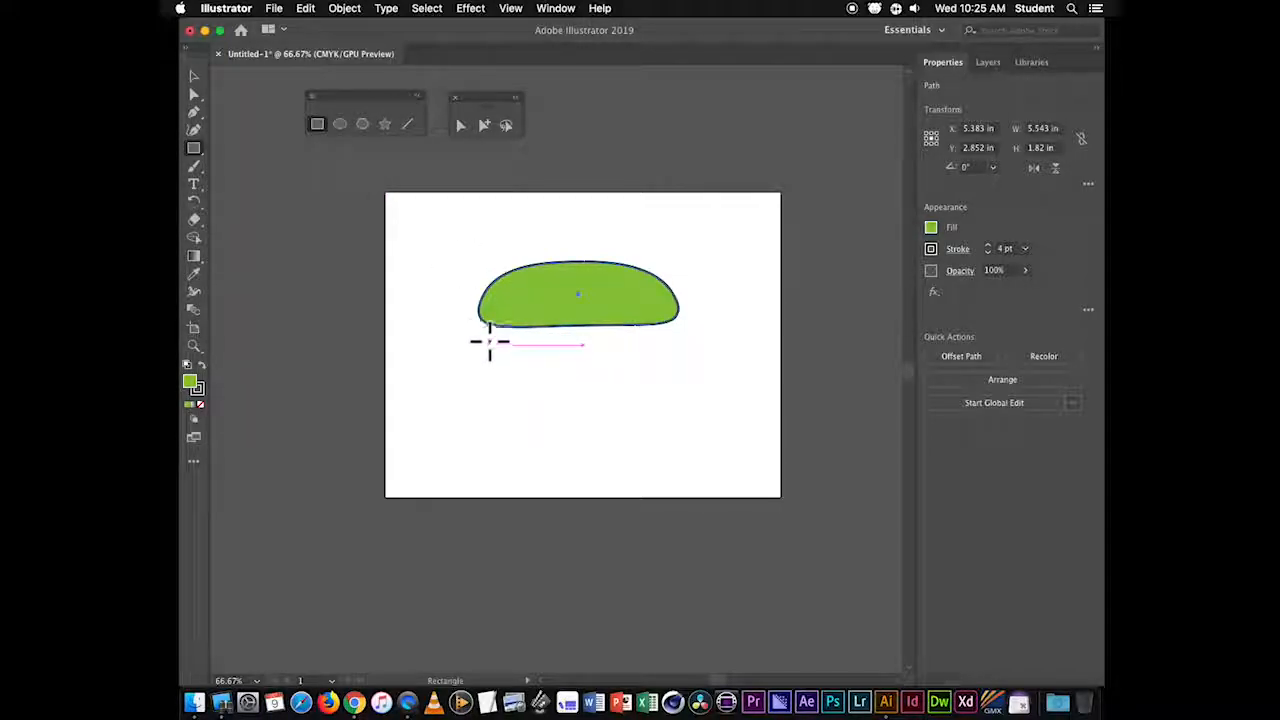
mouse_move(483, 335)
left_mouse_down()
mouse_move(551, 357)
mouse_move(674, 358)
left_mouse_up()
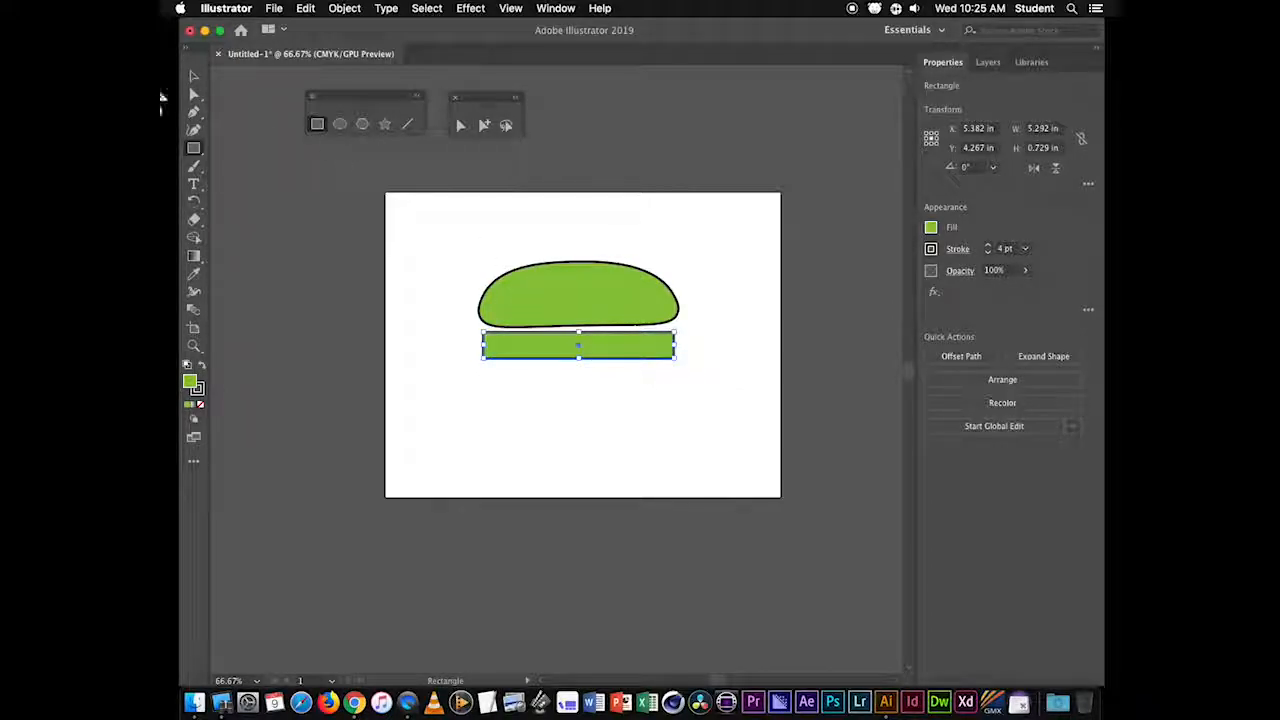
- Create a copy of the burger bun reflected across the horizontal axis, with the preview turned on
left_click(193, 75)
left_click(586, 308)
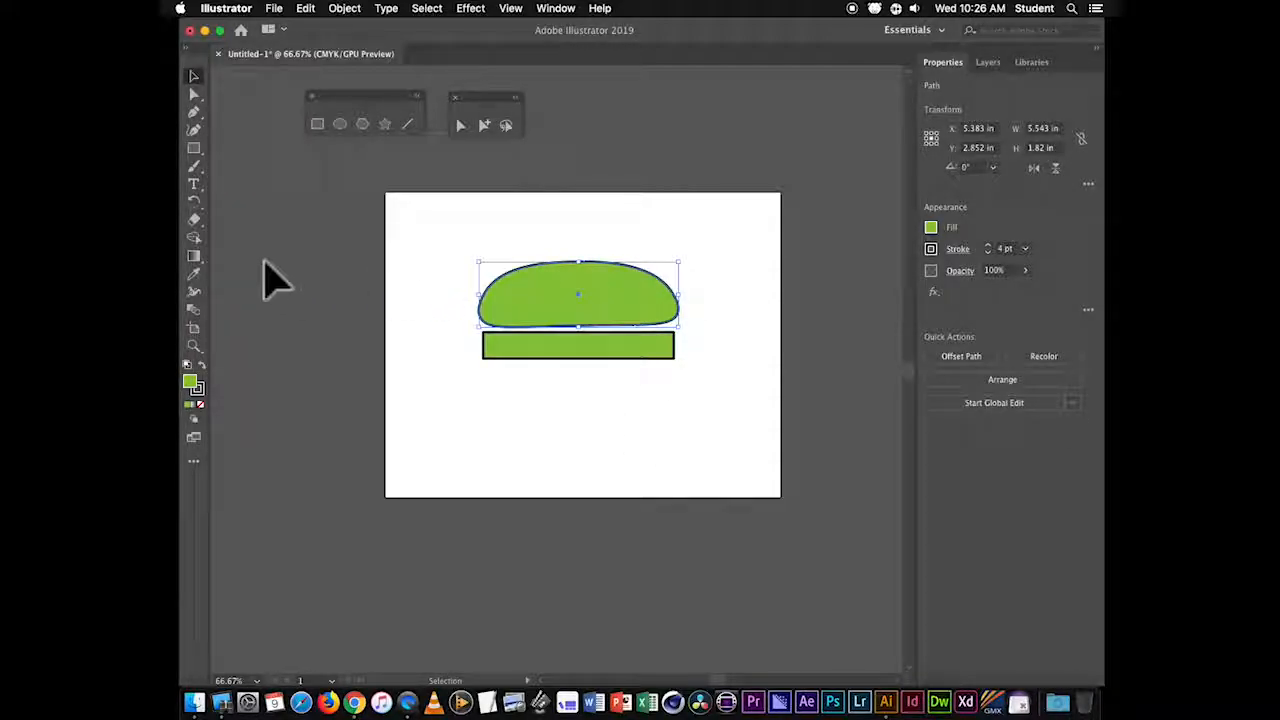
left_click(193, 201)
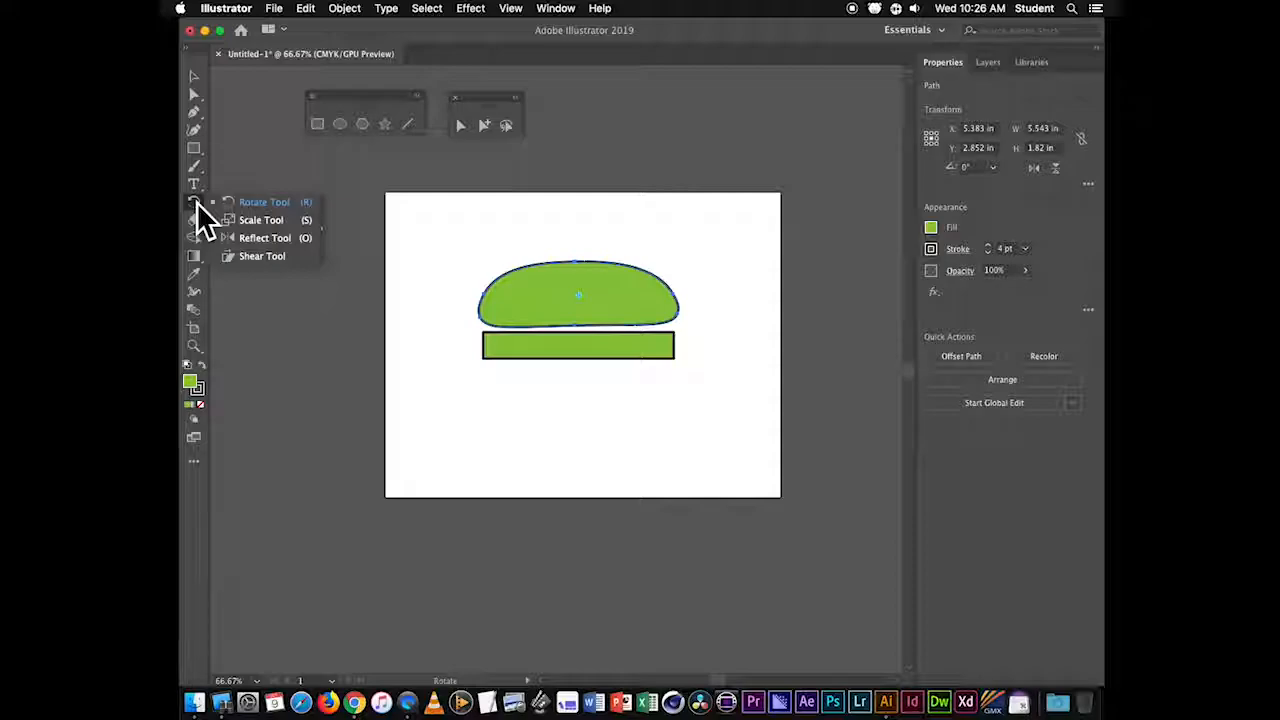
left_click(256, 240)
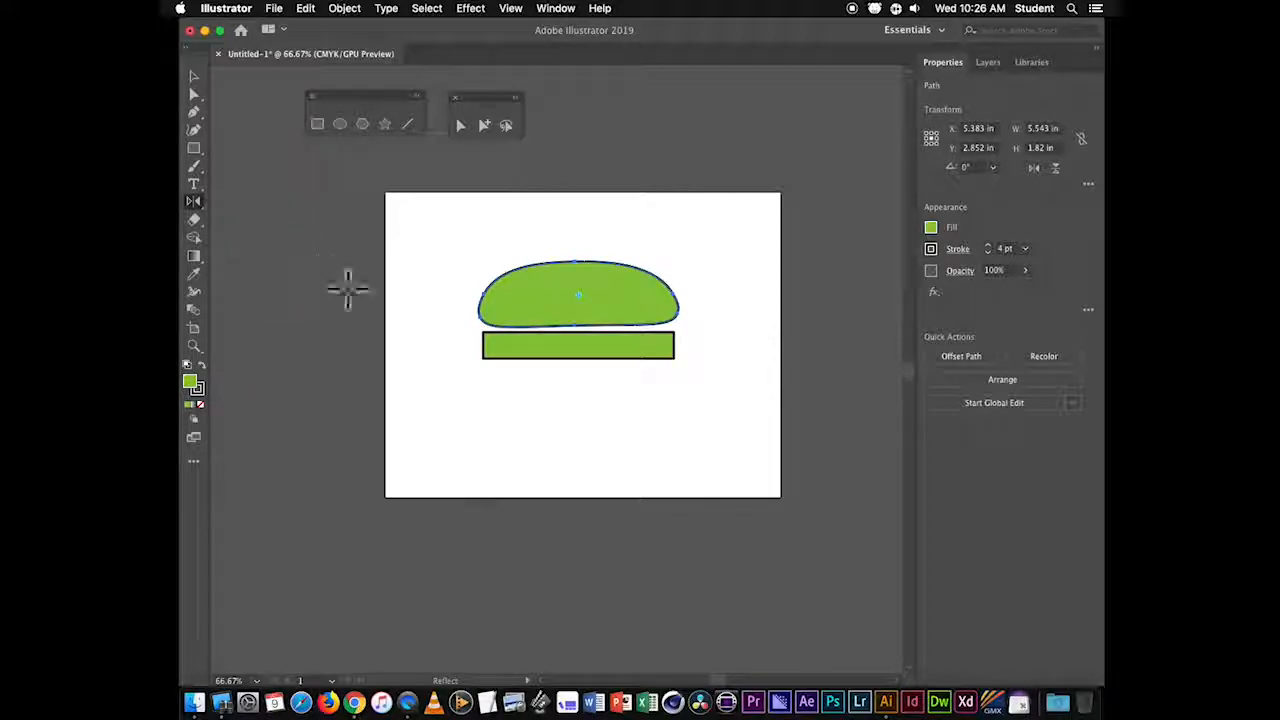
double_click(194, 204)
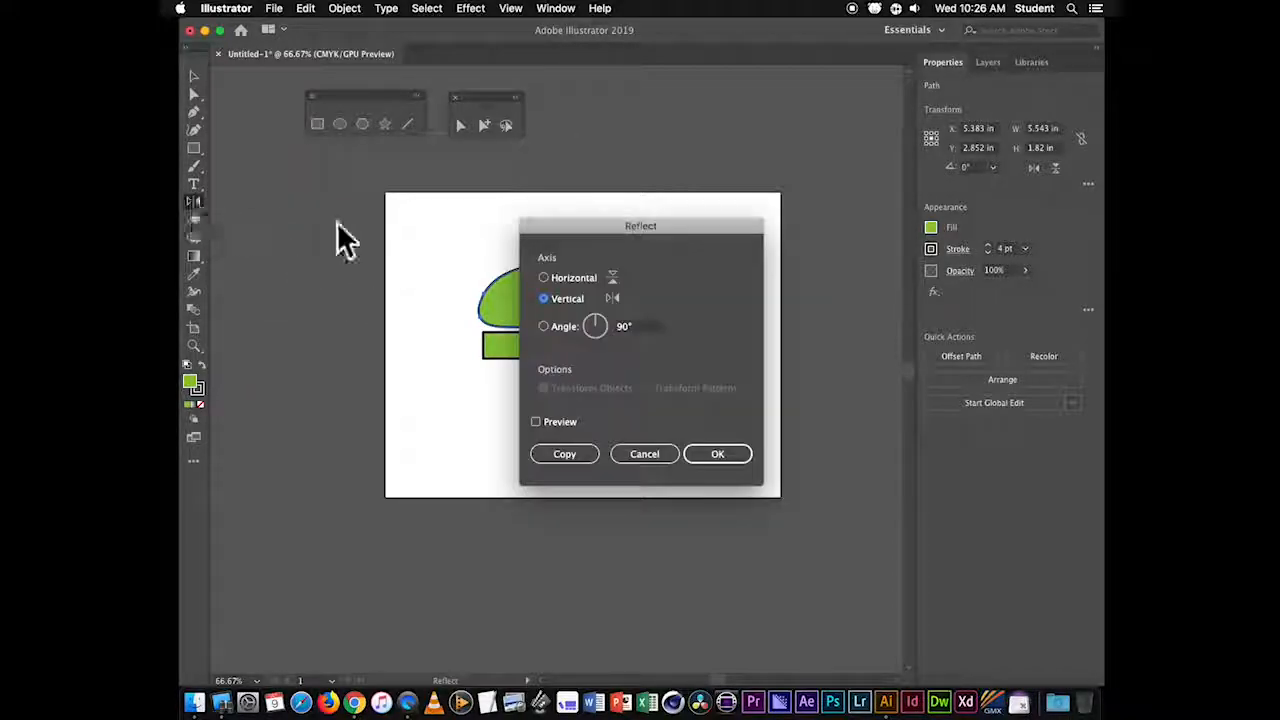
left_click_drag(608, 226, 793, 154)
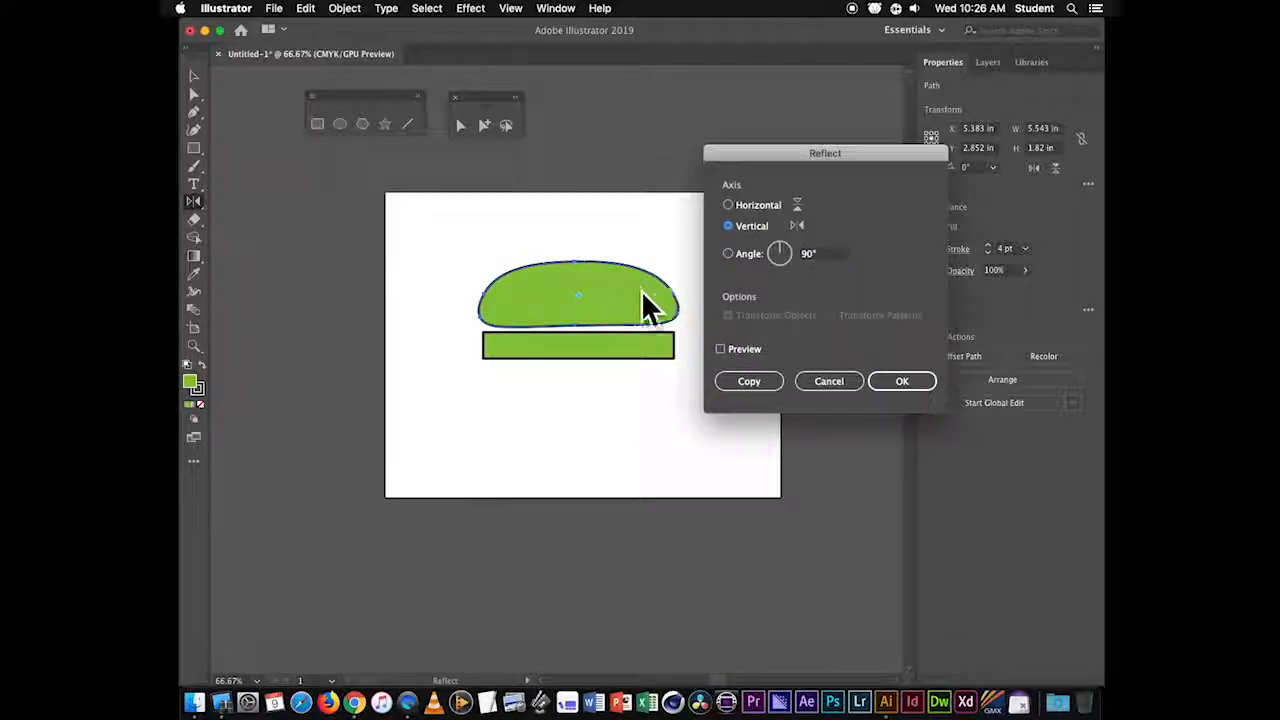
left_click(720, 349)
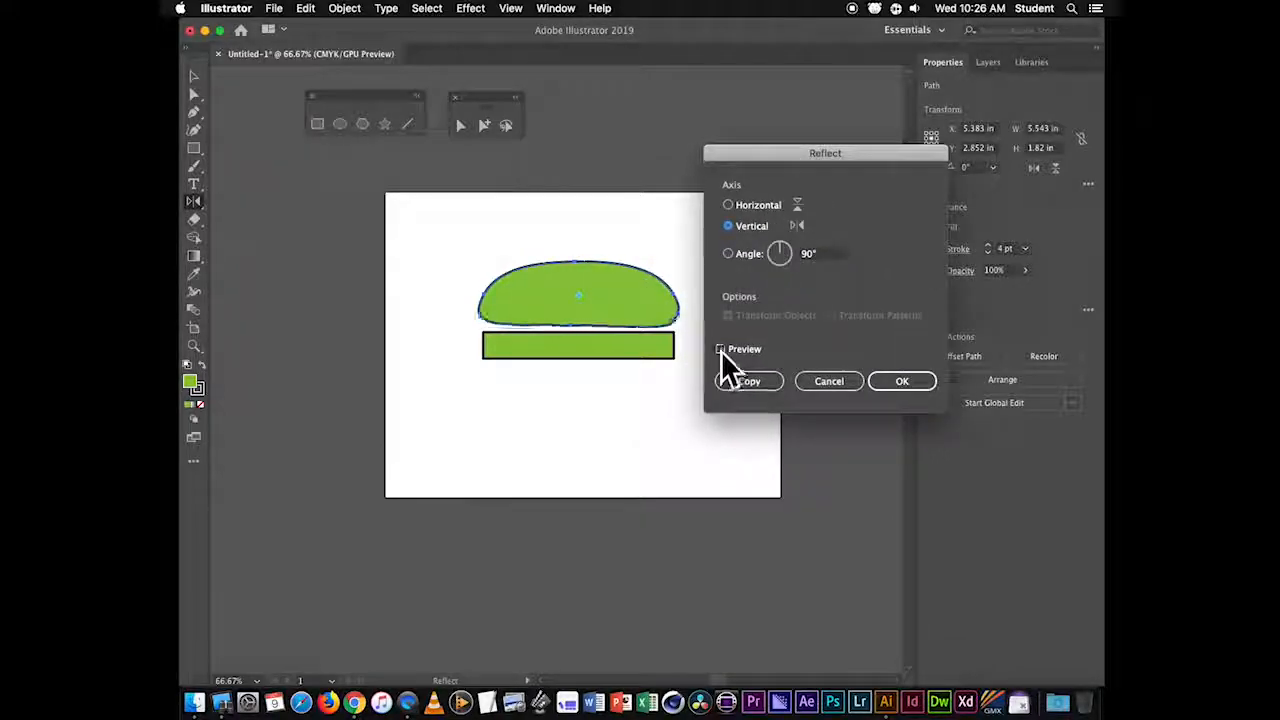
left_click(727, 204)
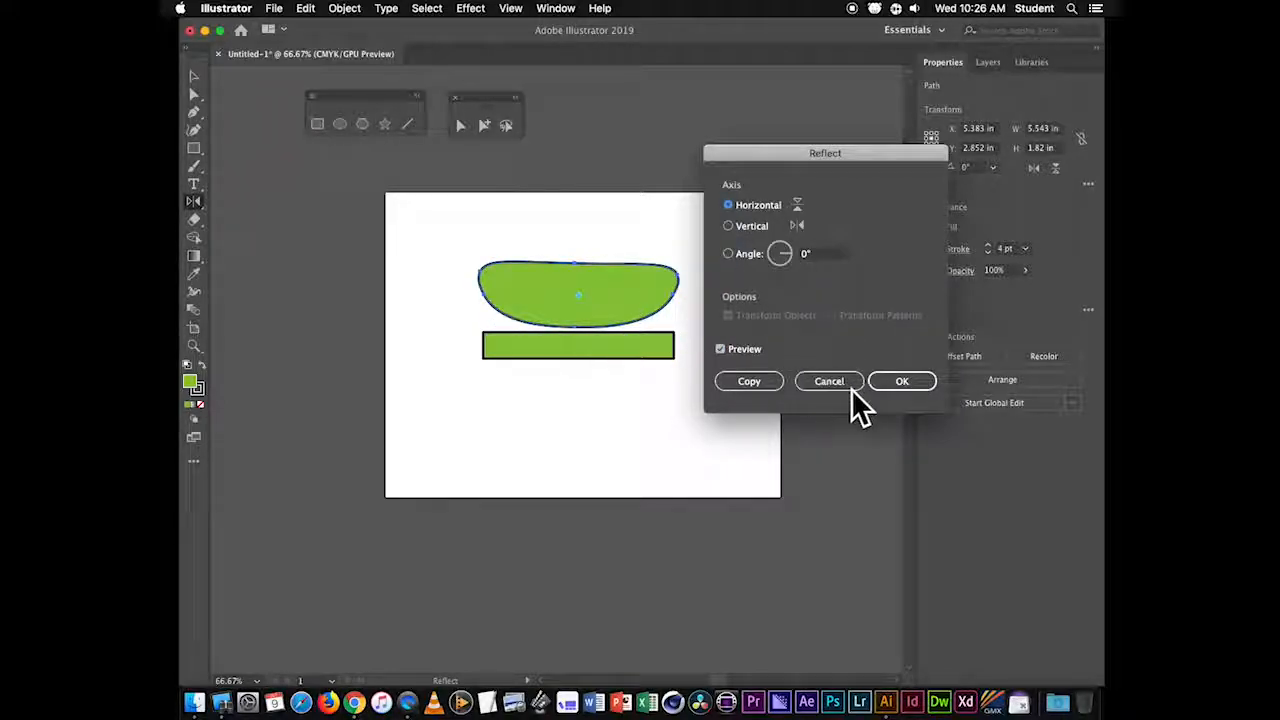
left_click(762, 388)
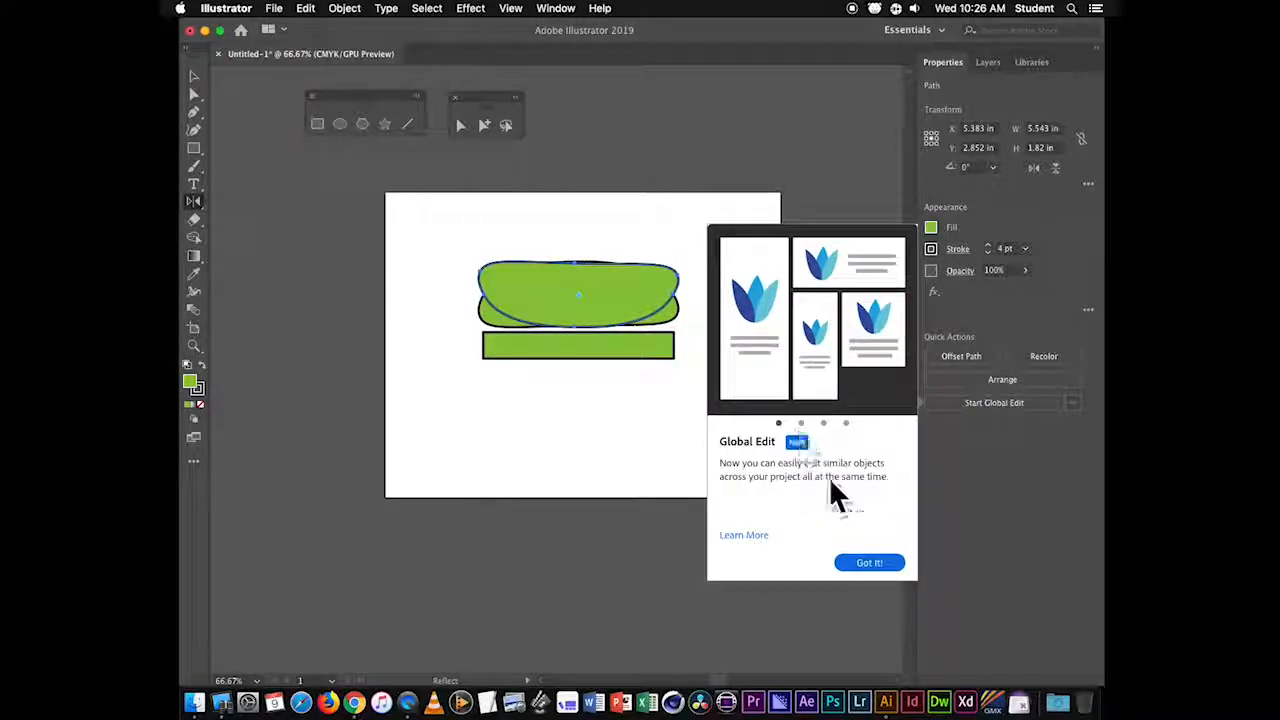
- Dismiss the Global Edit hint, then move the reflected bun copy below the rectangle and flatten it into a thinner bottom bun
left_click(880, 564)
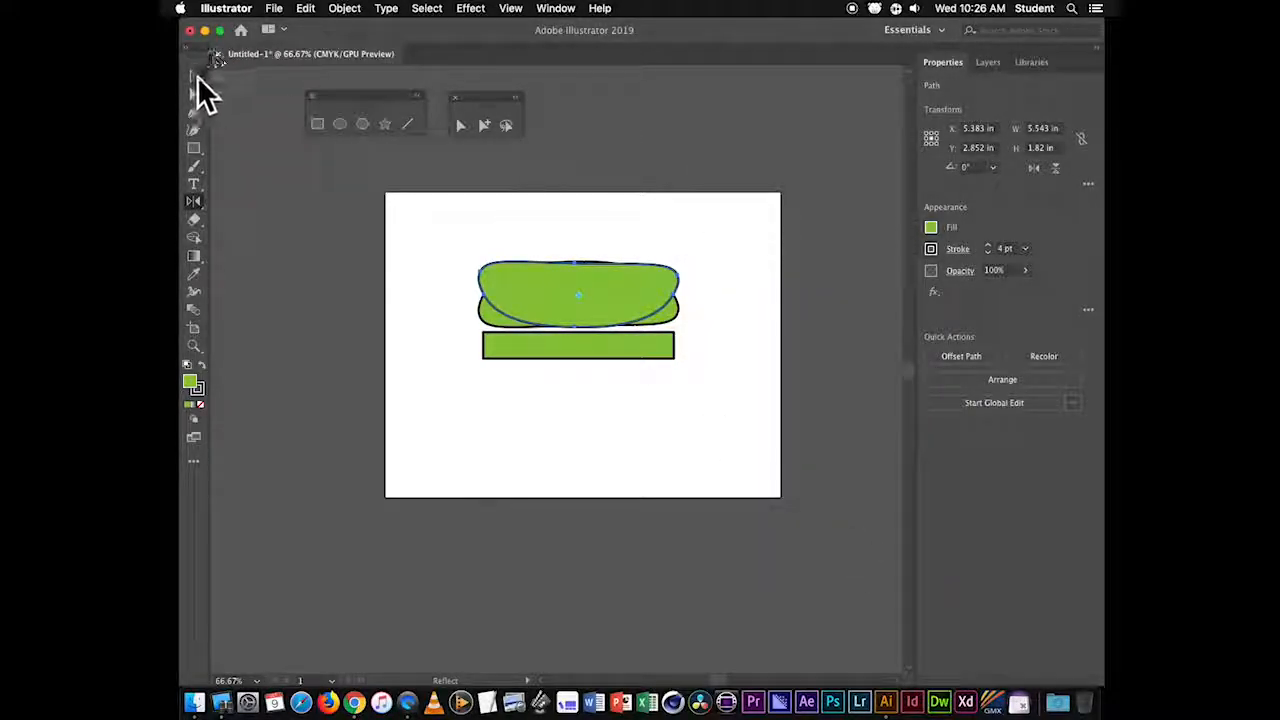
left_click(194, 77)
left_click_drag(594, 294, 582, 398)
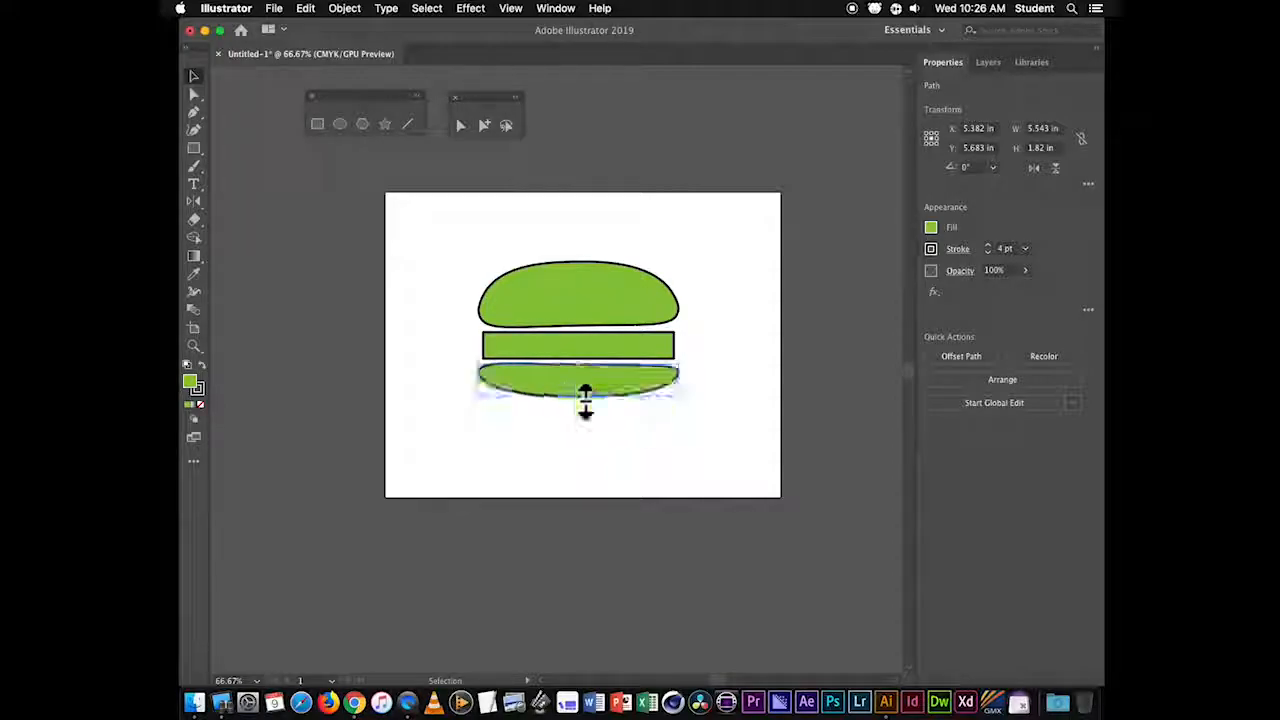
- Fully round all four corners of the rectangle between the buns to form a pill-shaped patty
left_click(640, 350)
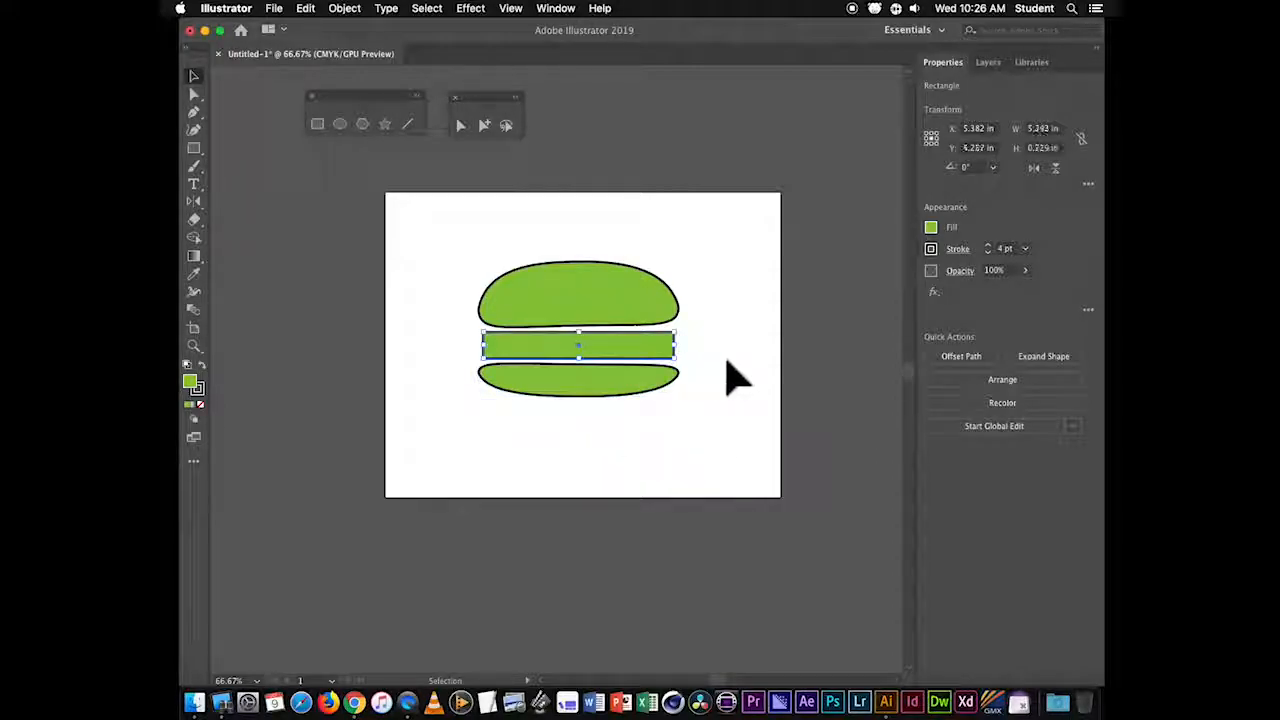
left_click(460, 125)
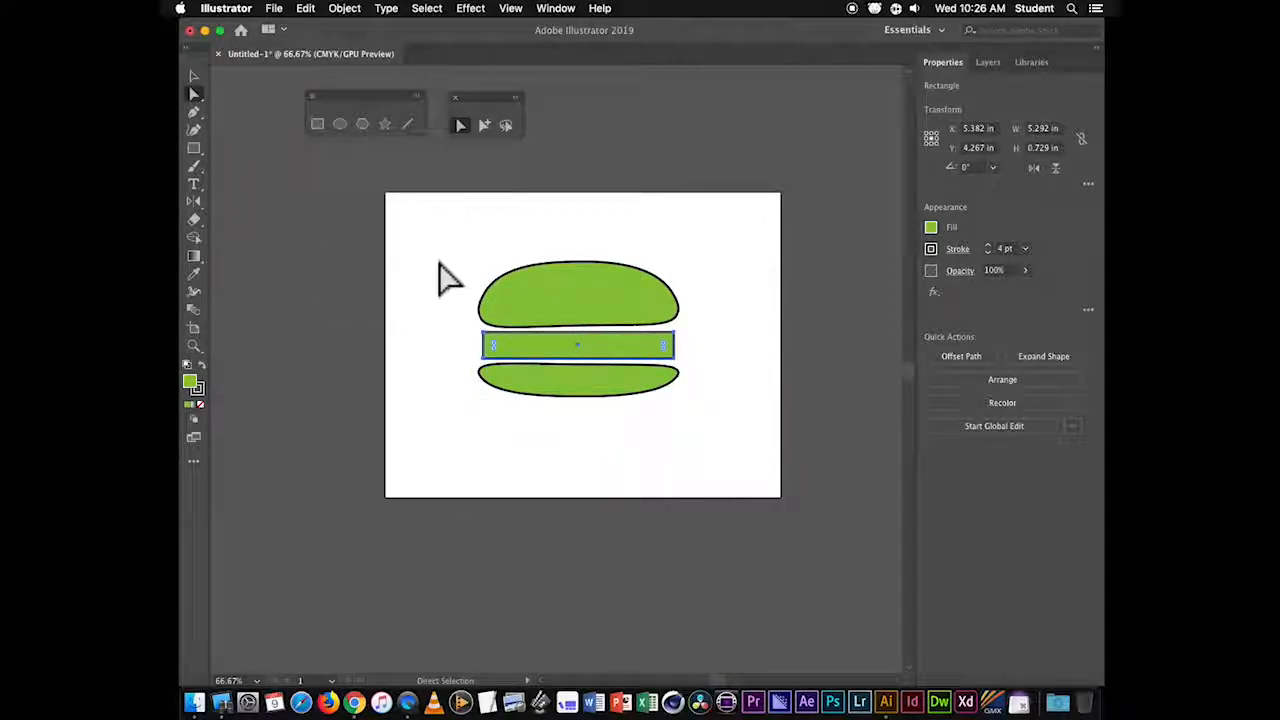
left_click(440, 278)
left_click(644, 348)
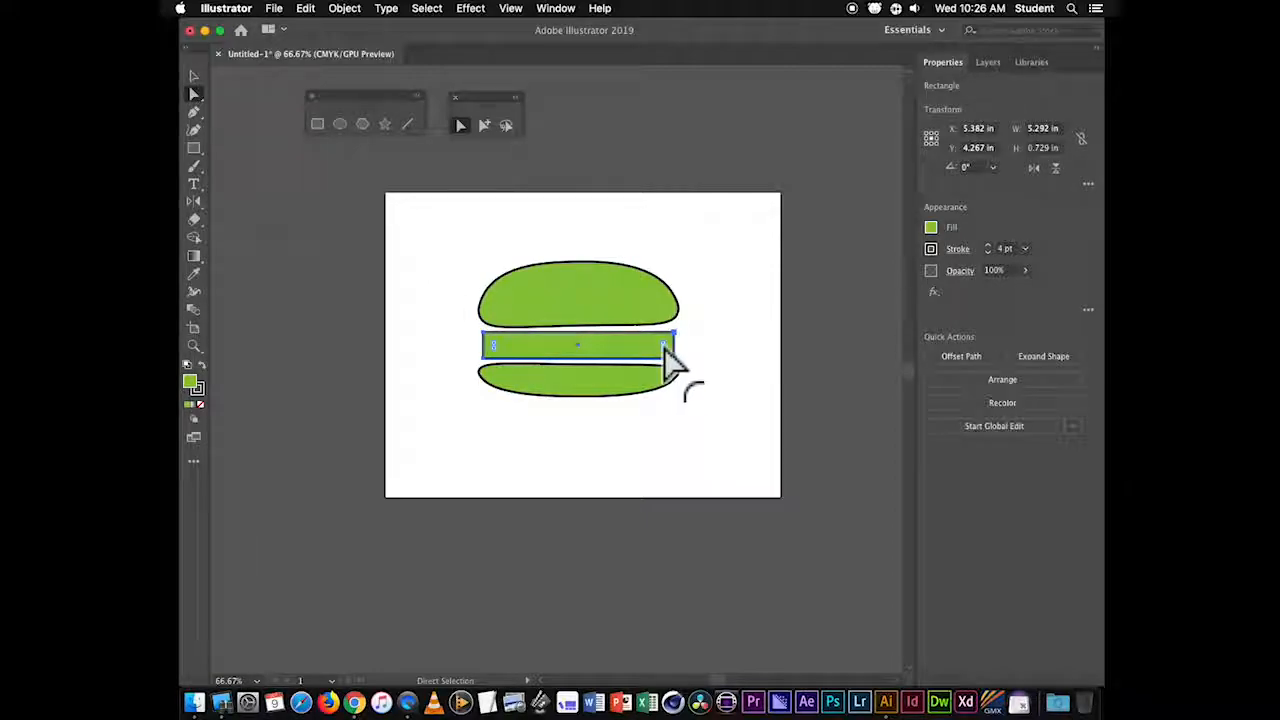
mouse_move(663, 348)
left_mouse_down()
mouse_move(650, 350)
mouse_move(691, 342)
mouse_move(651, 351)
left_mouse_up()
left_click(723, 334)
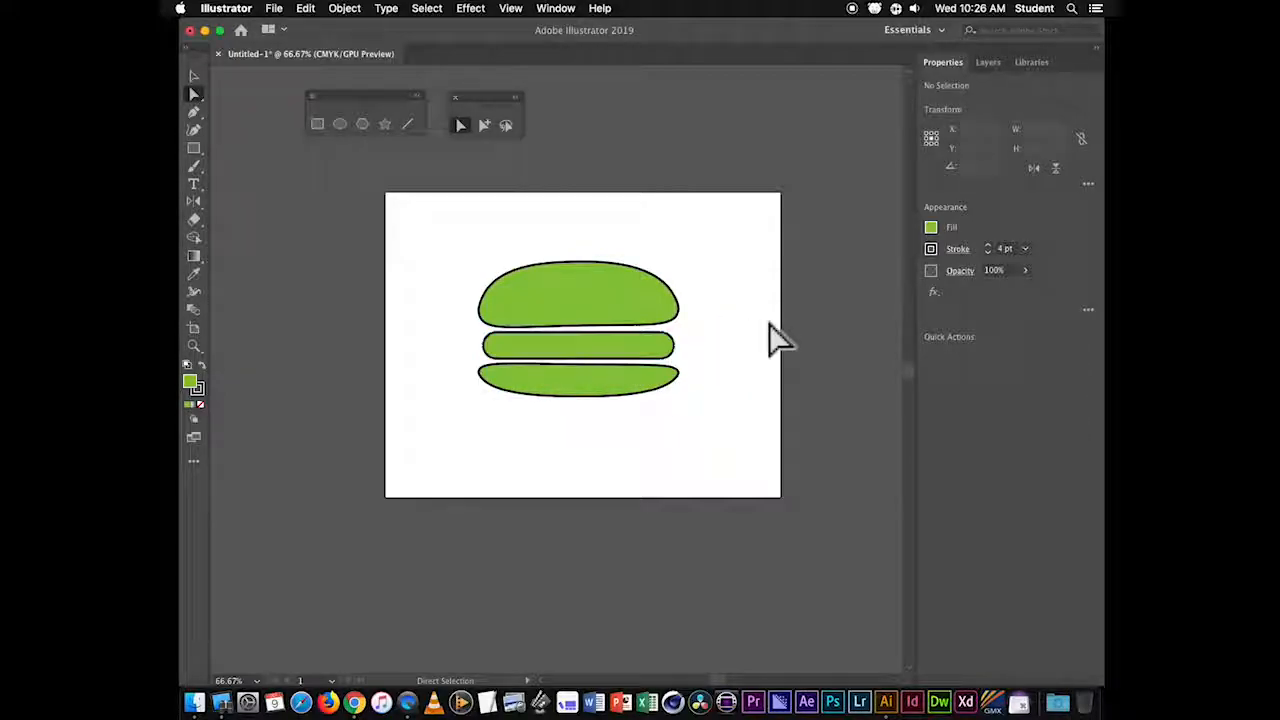
- Move the patty and the bottom bun together slightly down to widen the gap below the top bun
left_click(612, 352)
left_click(192, 77)
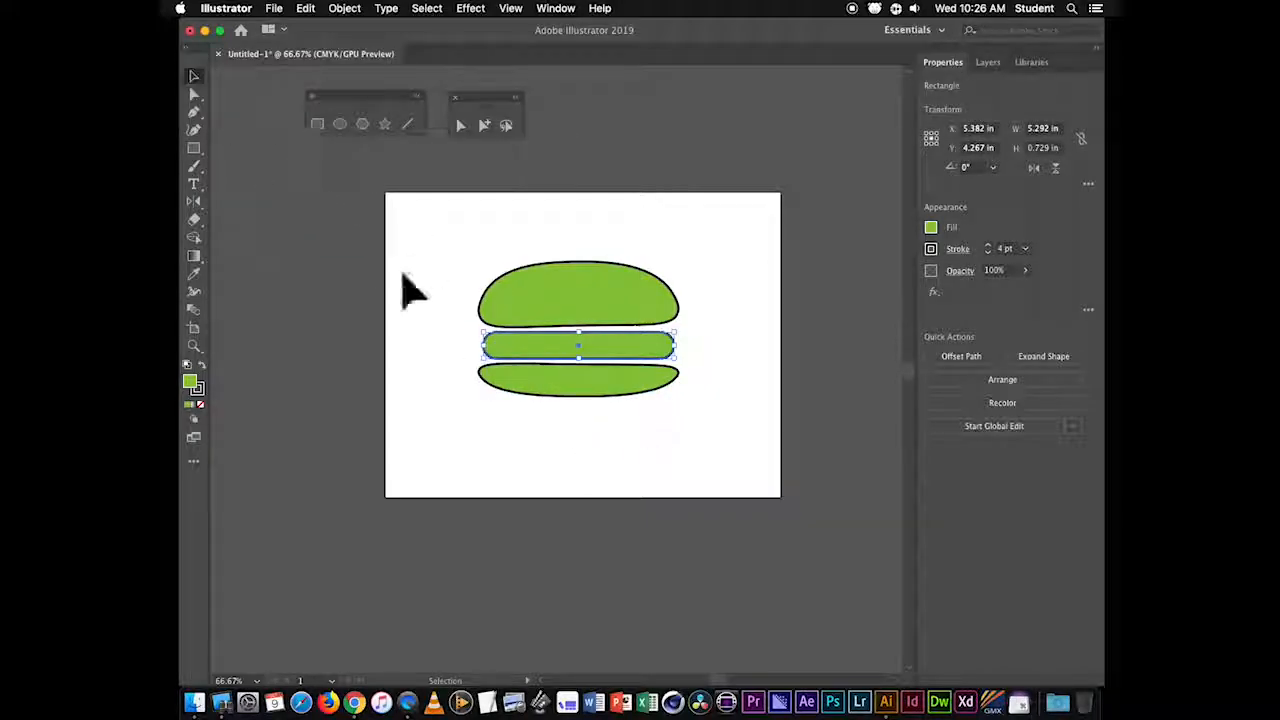
left_click(588, 375)
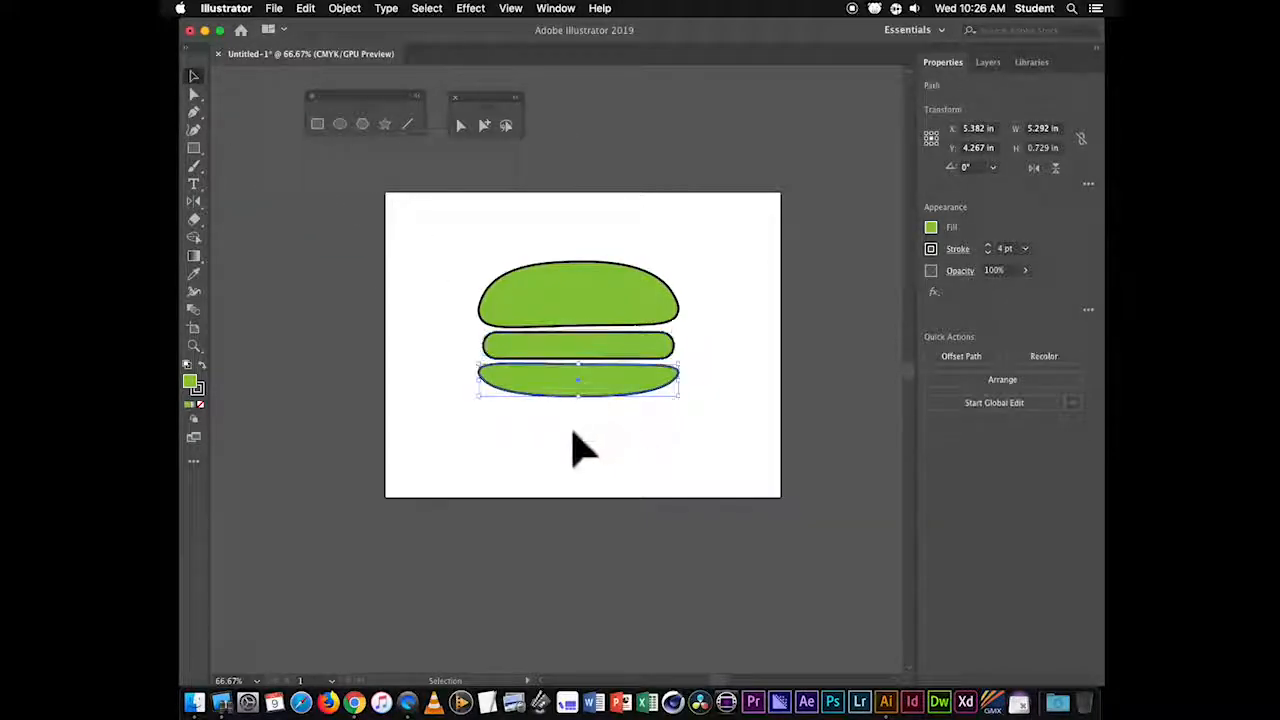
left_click(606, 346, "shift")
left_click_drag(606, 346, 604, 356)
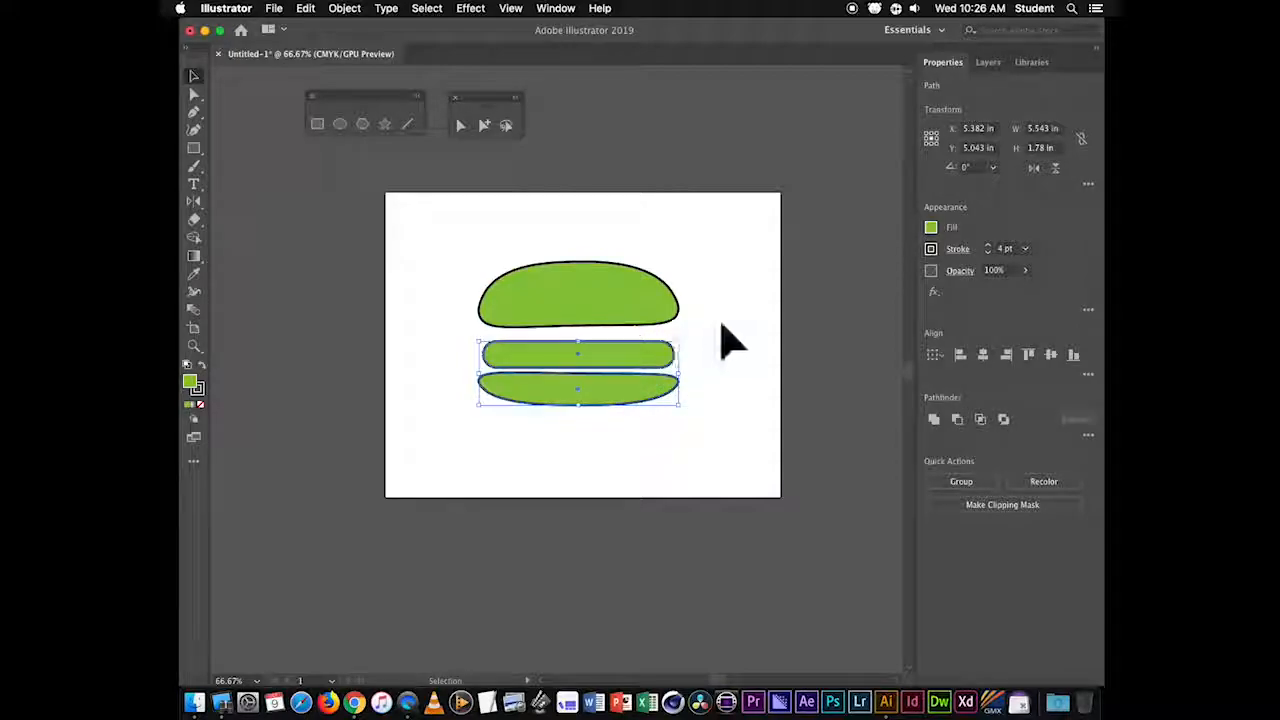
left_click(729, 316)
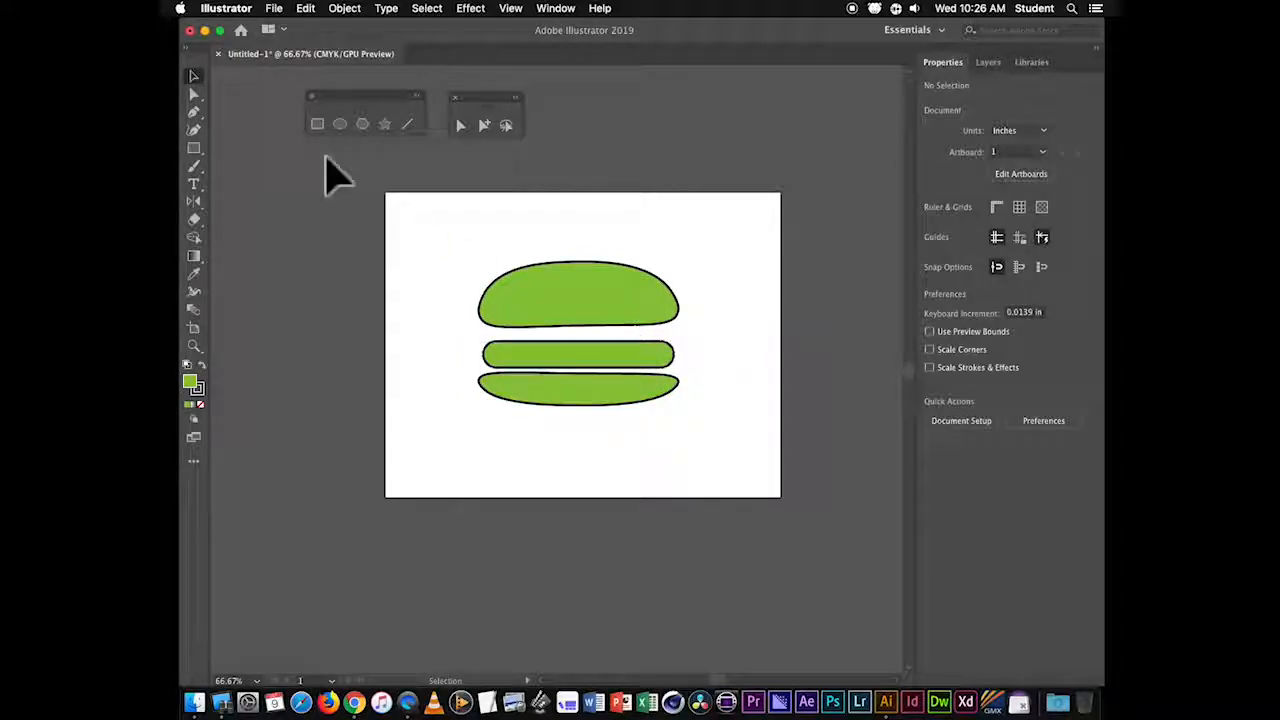
- Draw a horizontal line about 5.54 in long between the top bun and the patty, and set its stroke to 8 pt
left_click(407, 125)
left_click_drag(481, 334, 684, 334)
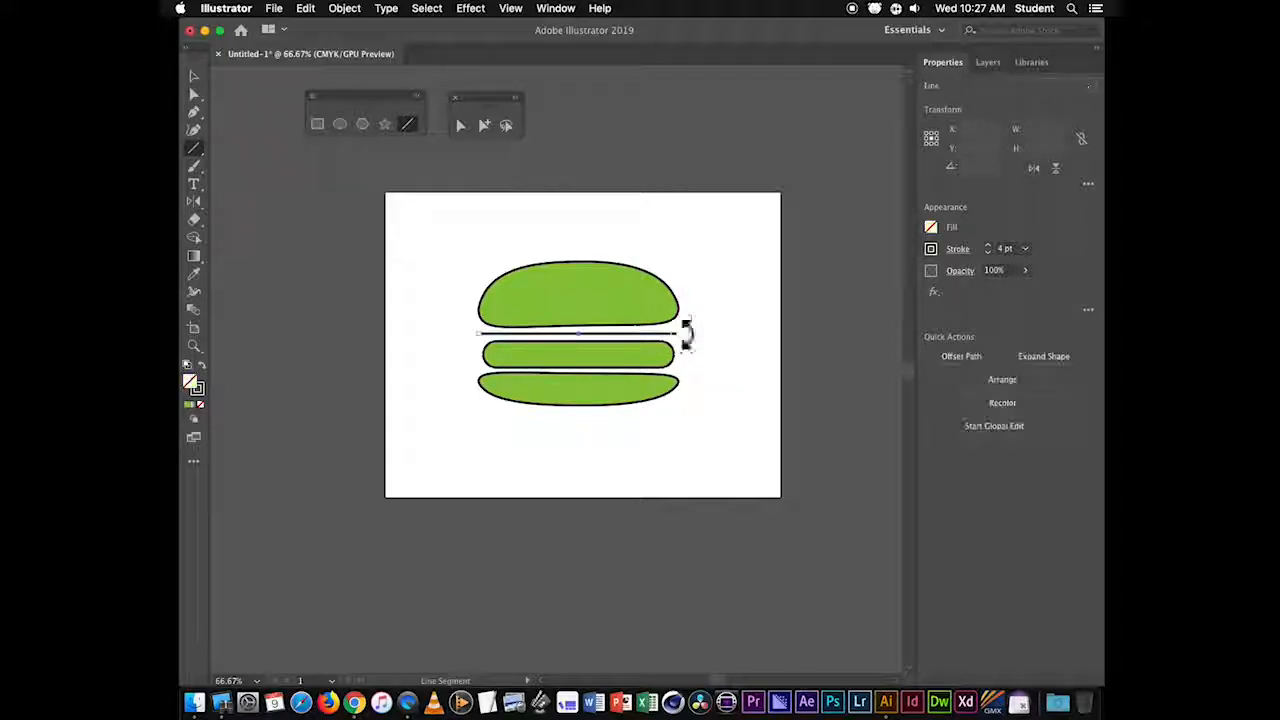
left_click(988, 245)
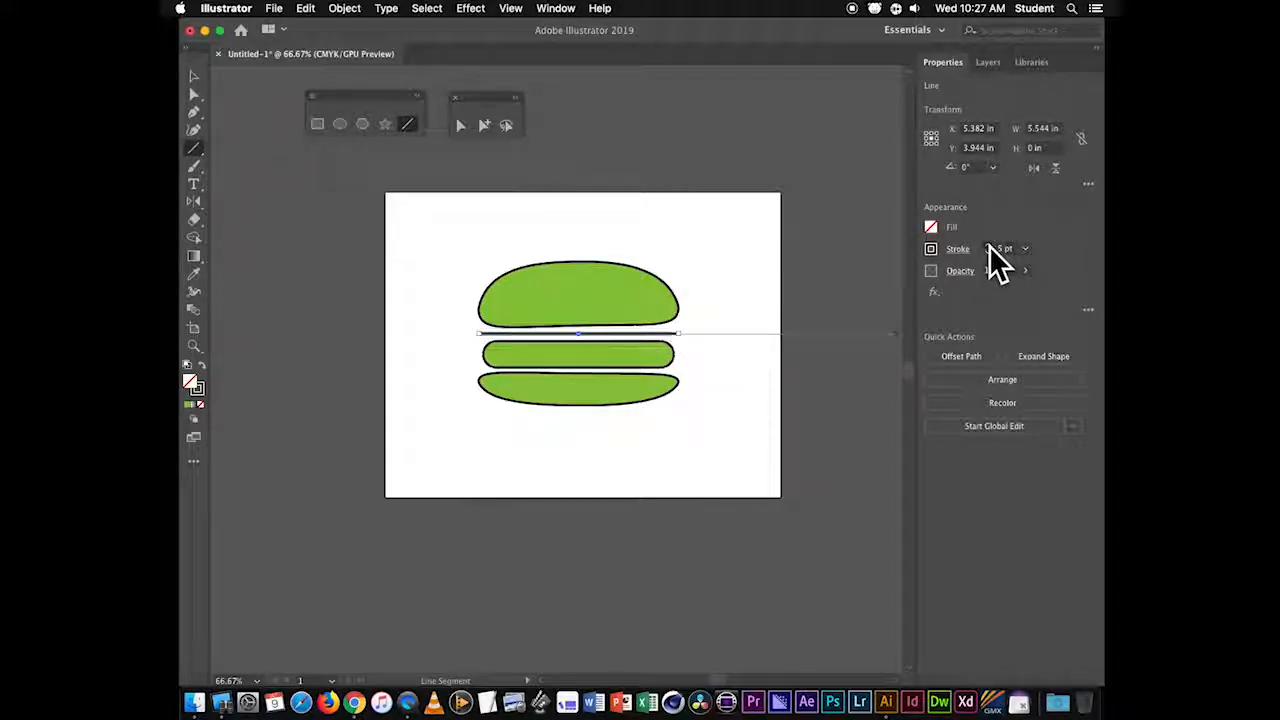
left_click(988, 245)
left_click(988, 245)
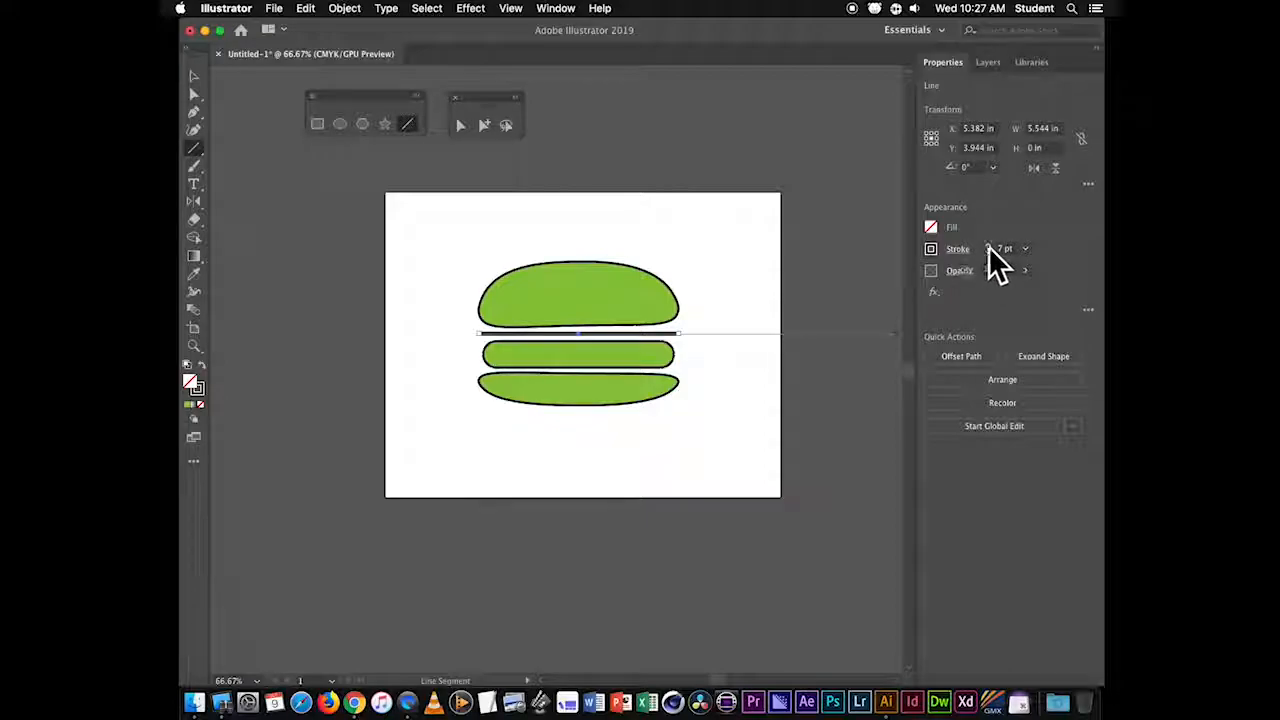
- Activate the Curvature tool and try zooming in and out on the burger, settling at about 114% magnification
left_click(194, 130)
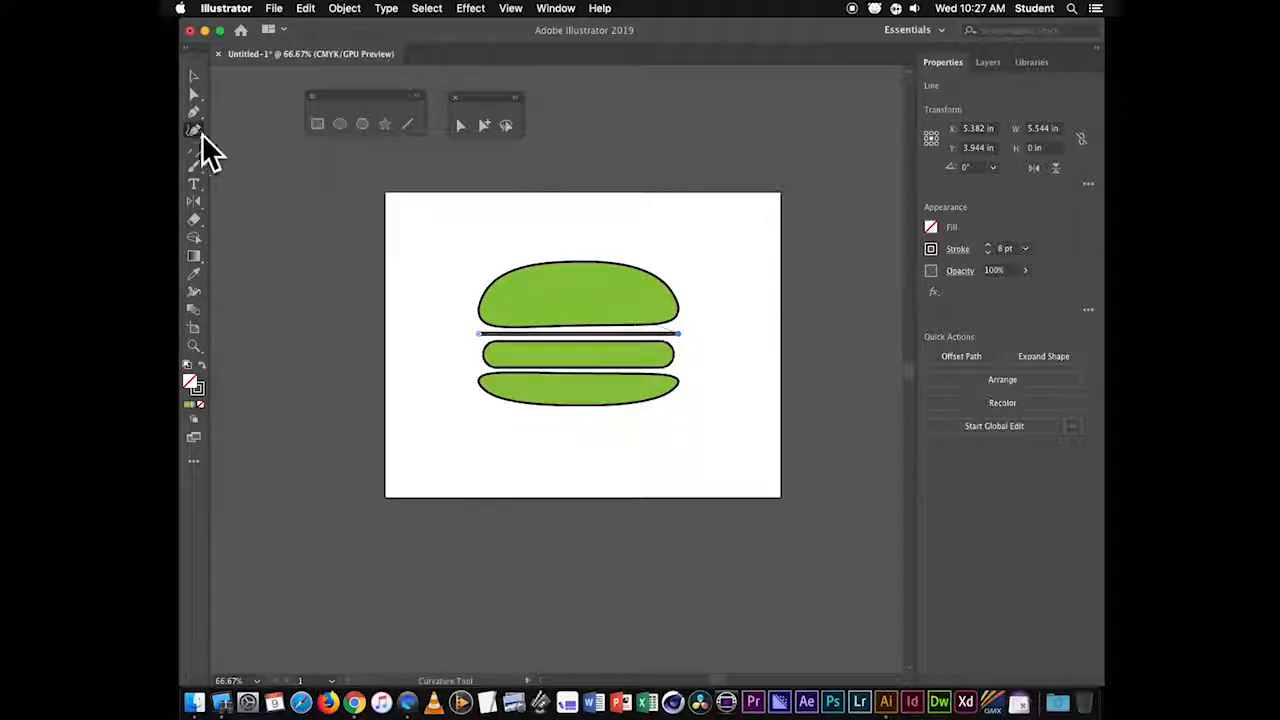
key("z")
left_click_drag(443, 280, 497, 312)
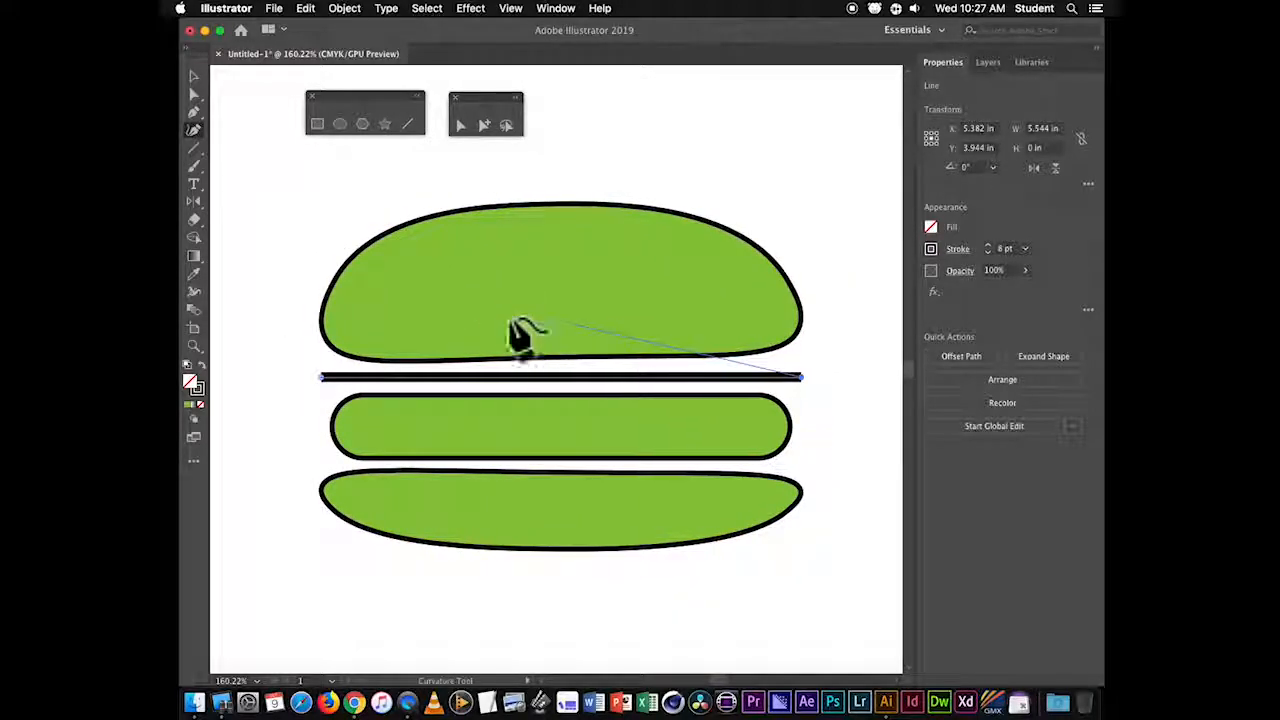
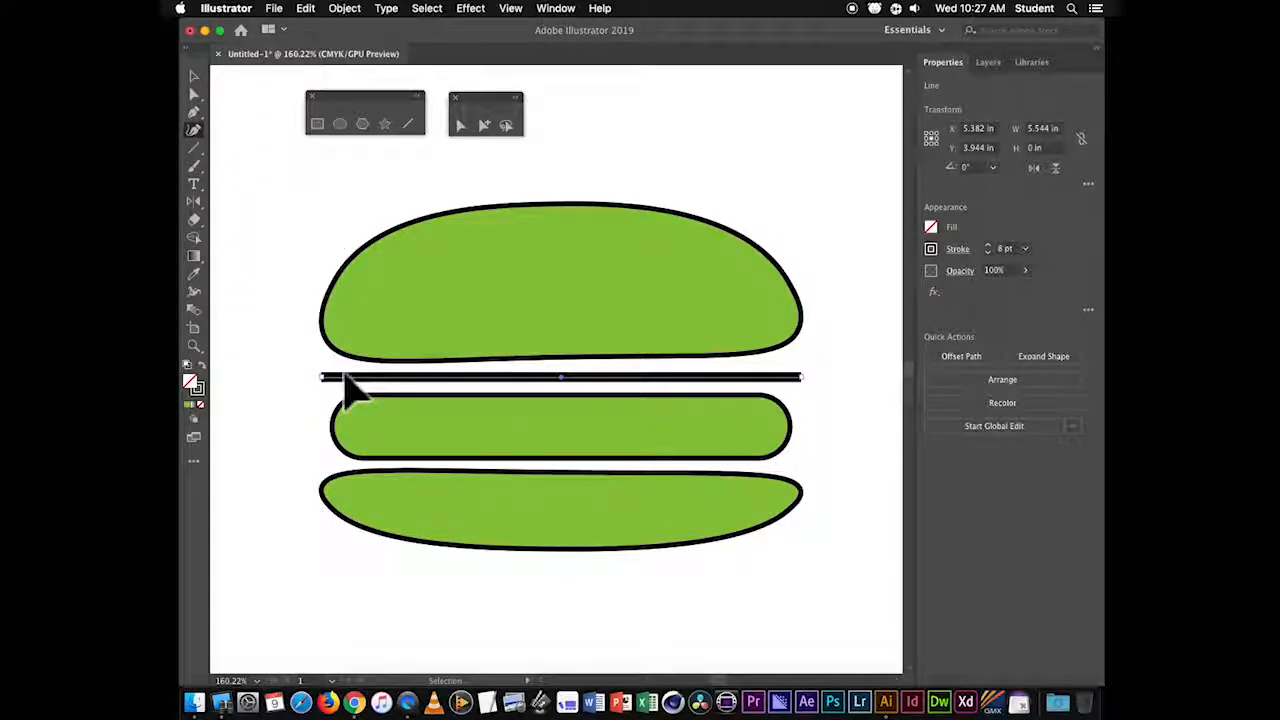
key("super+minus")
key("super+minus")
key("super+minus")
key("super+minus")
key("super+minus")
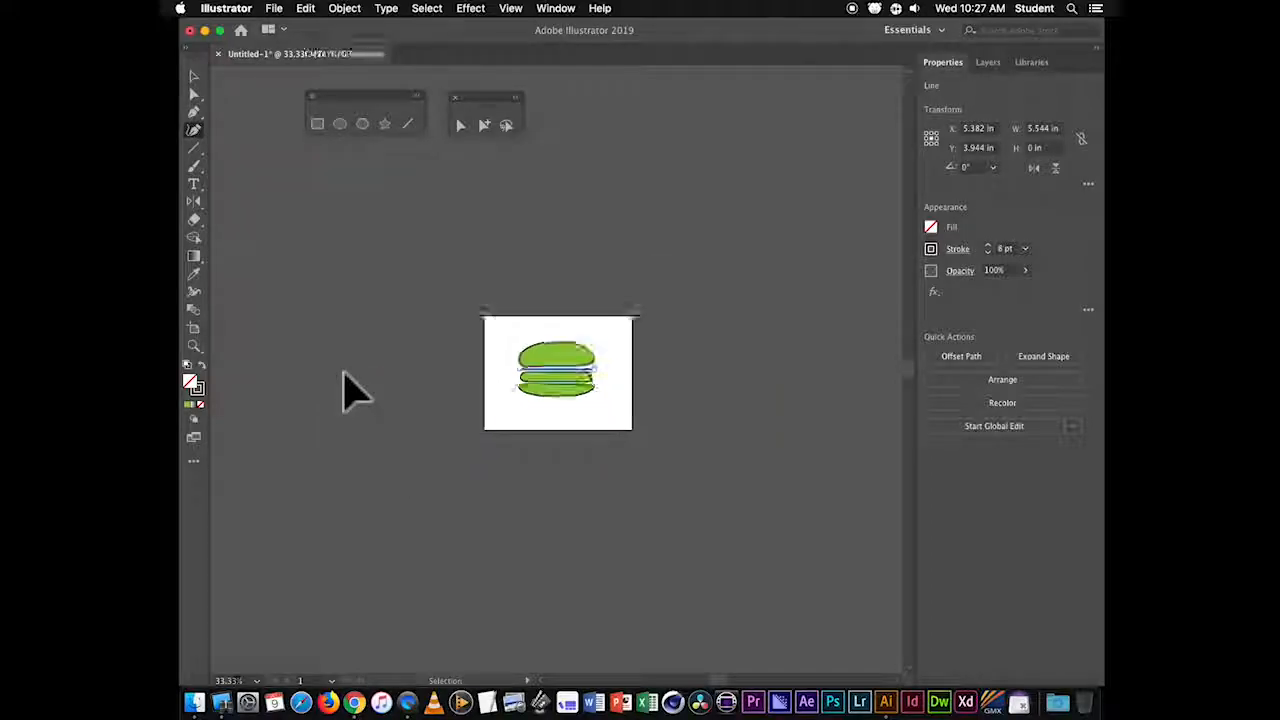
key("super+1")
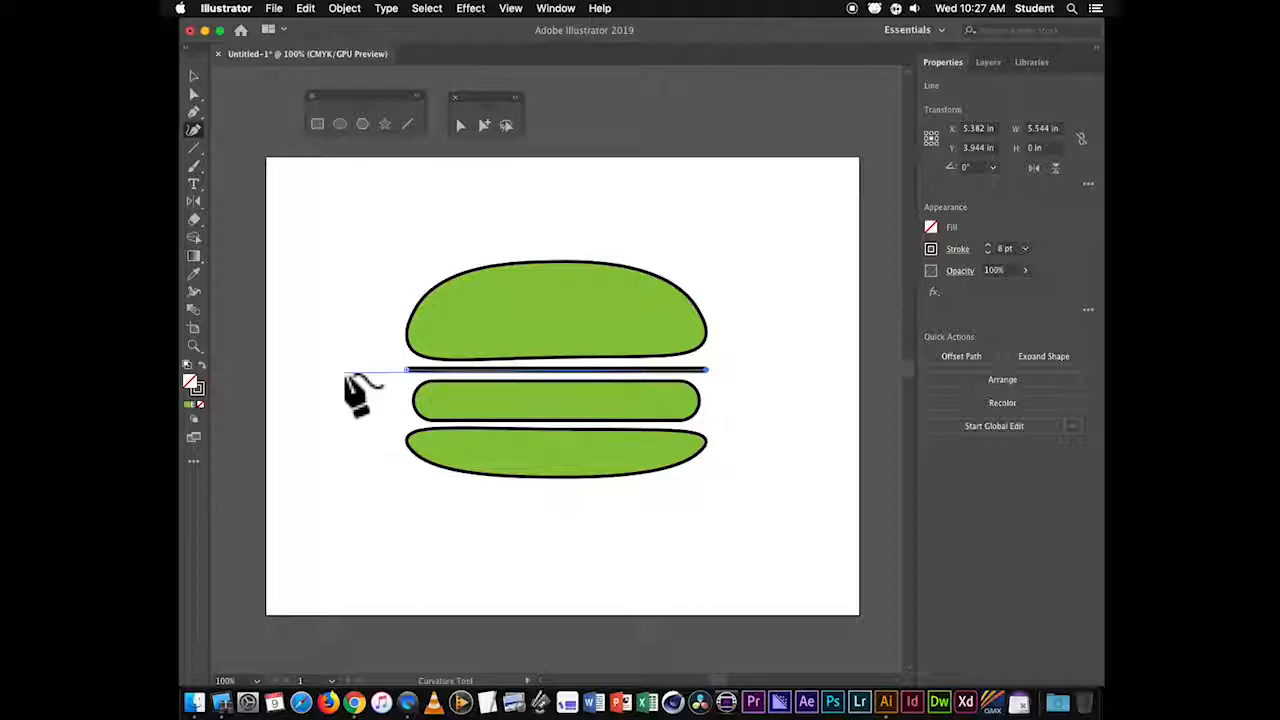
scroll(350, 395, "up", 1)
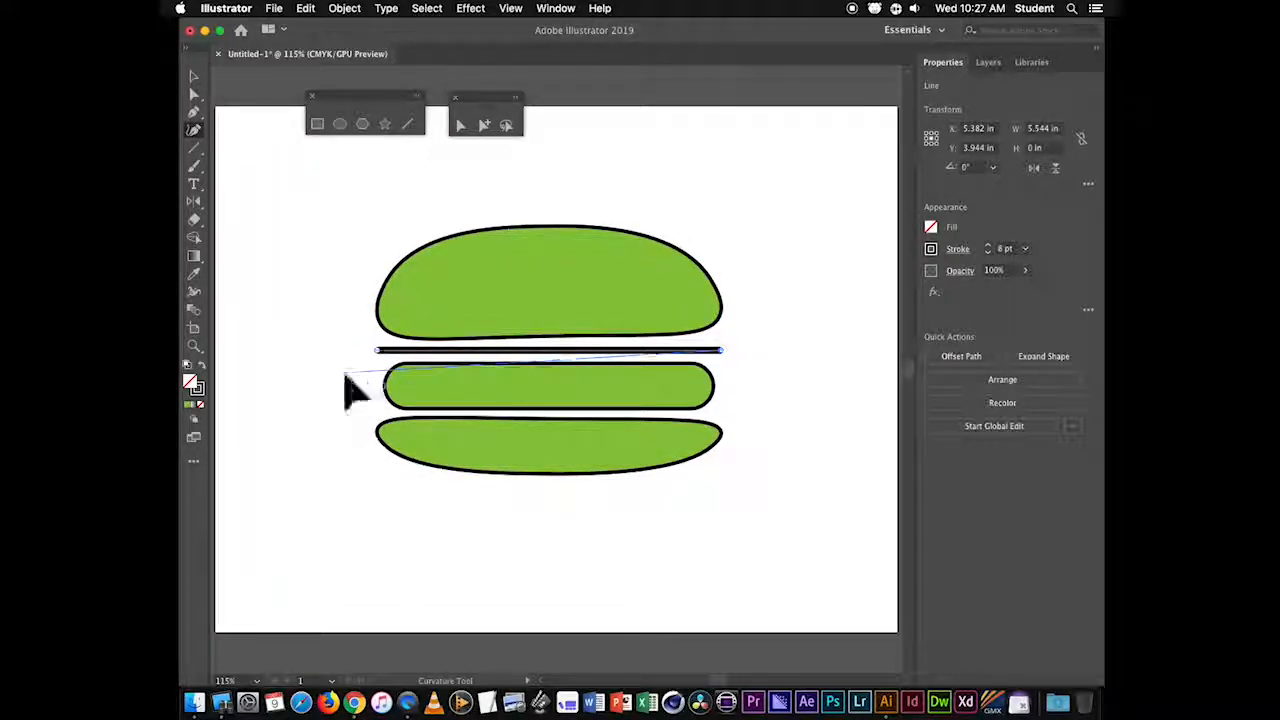
key("super+minus")
key("super+minus")
key("super+minus")
key("super+minus")
key("super+plus")
key("super+plus")
key("super+plus")
key("super+plus")
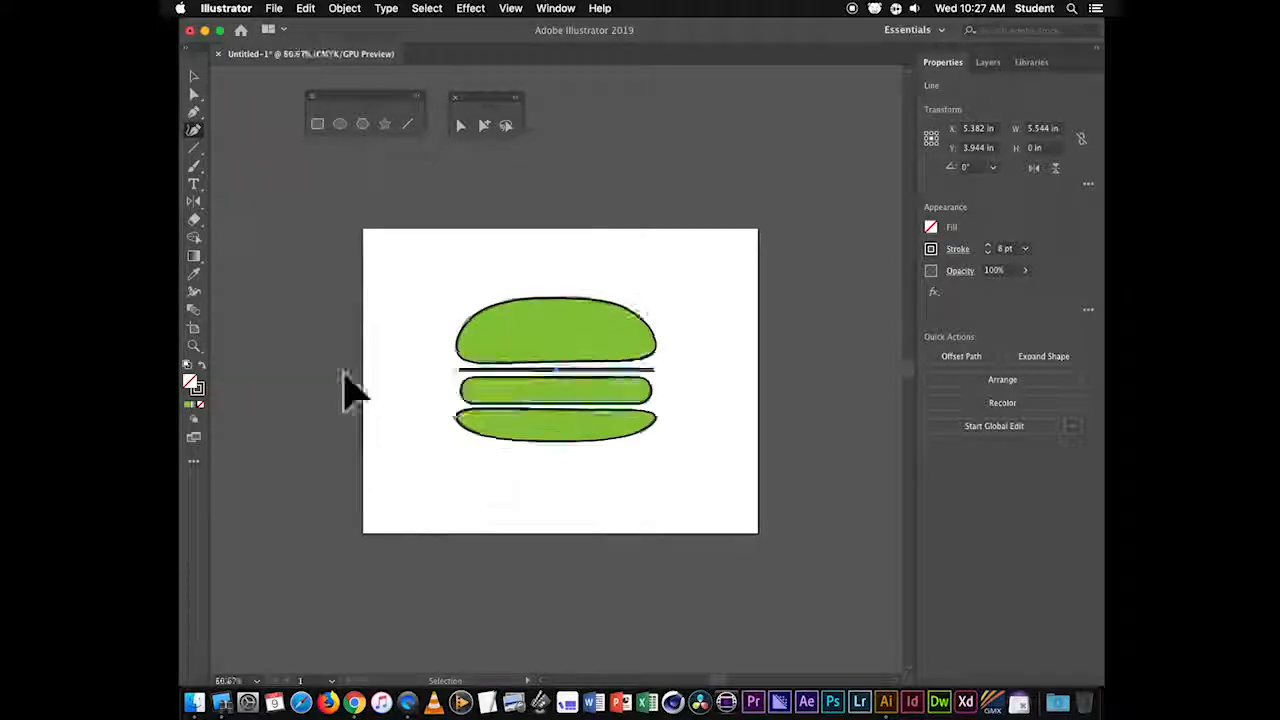
scroll(350, 393, "down", 2)
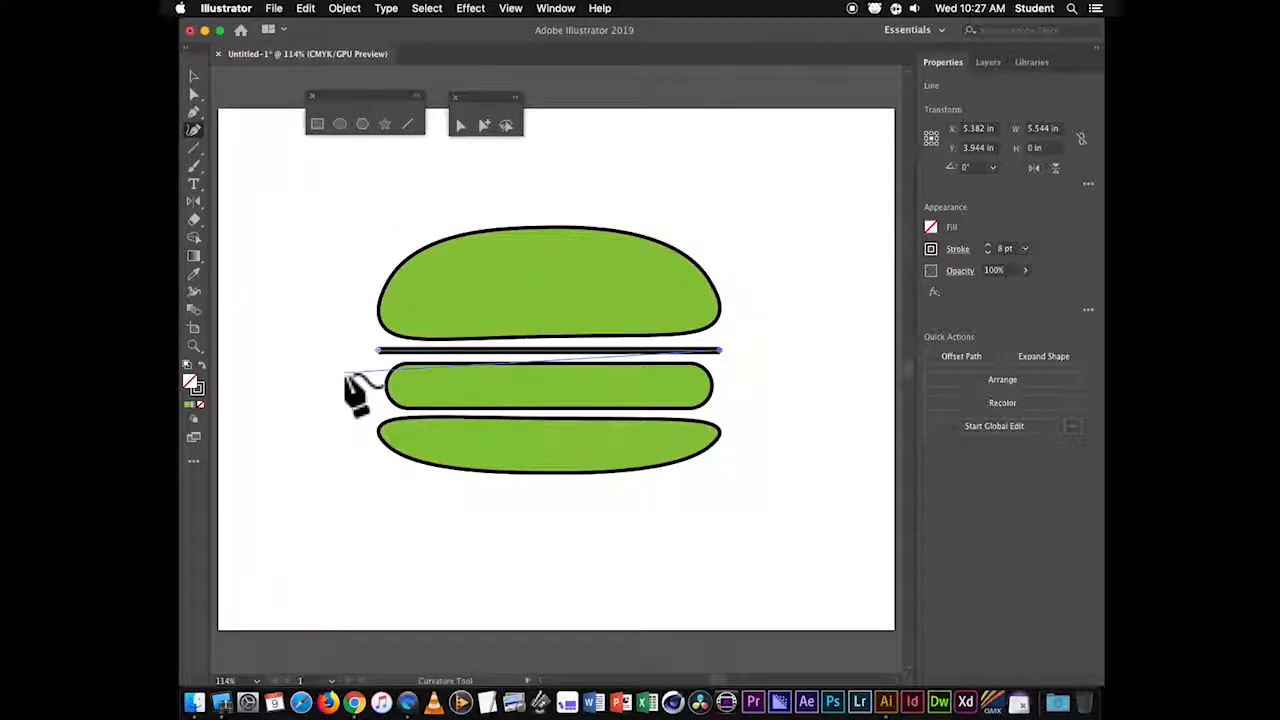
- With the Curvature tool, add points along the line and pull alternate ones up to shape it into a wavy lettuce edge
left_click(413, 351)
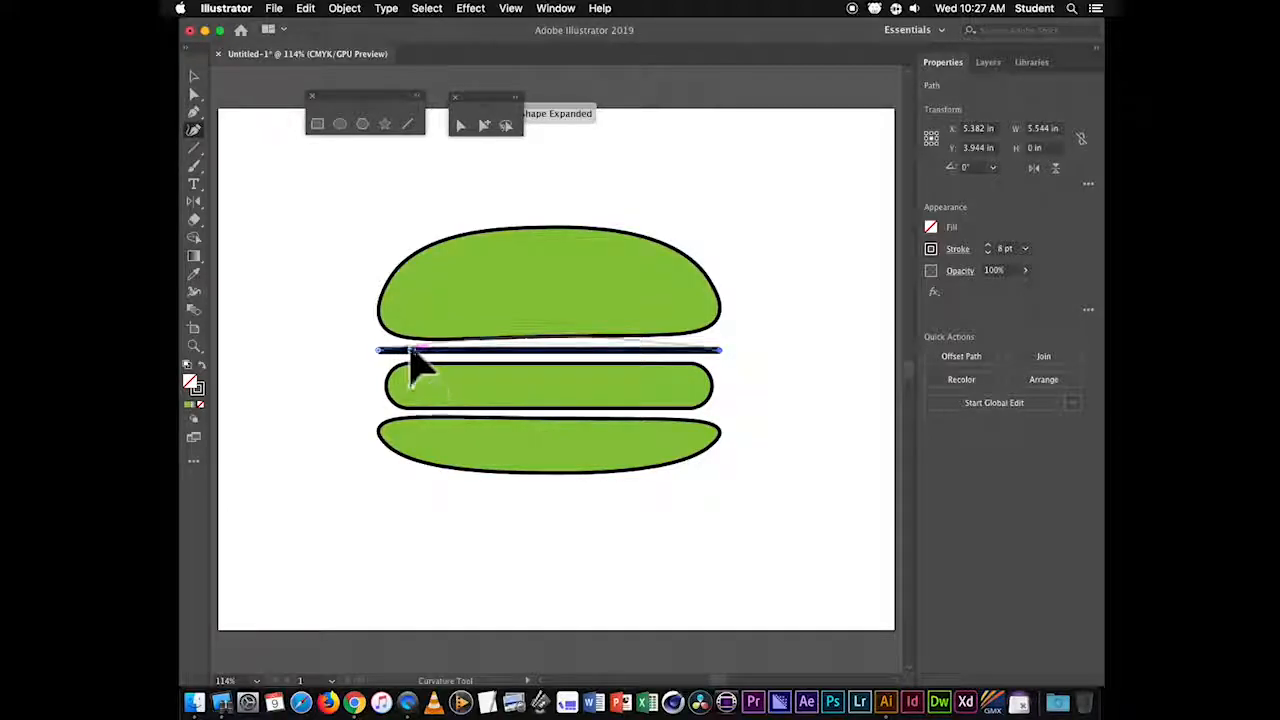
left_click_drag(410, 346, 448, 350)
left_click(485, 345)
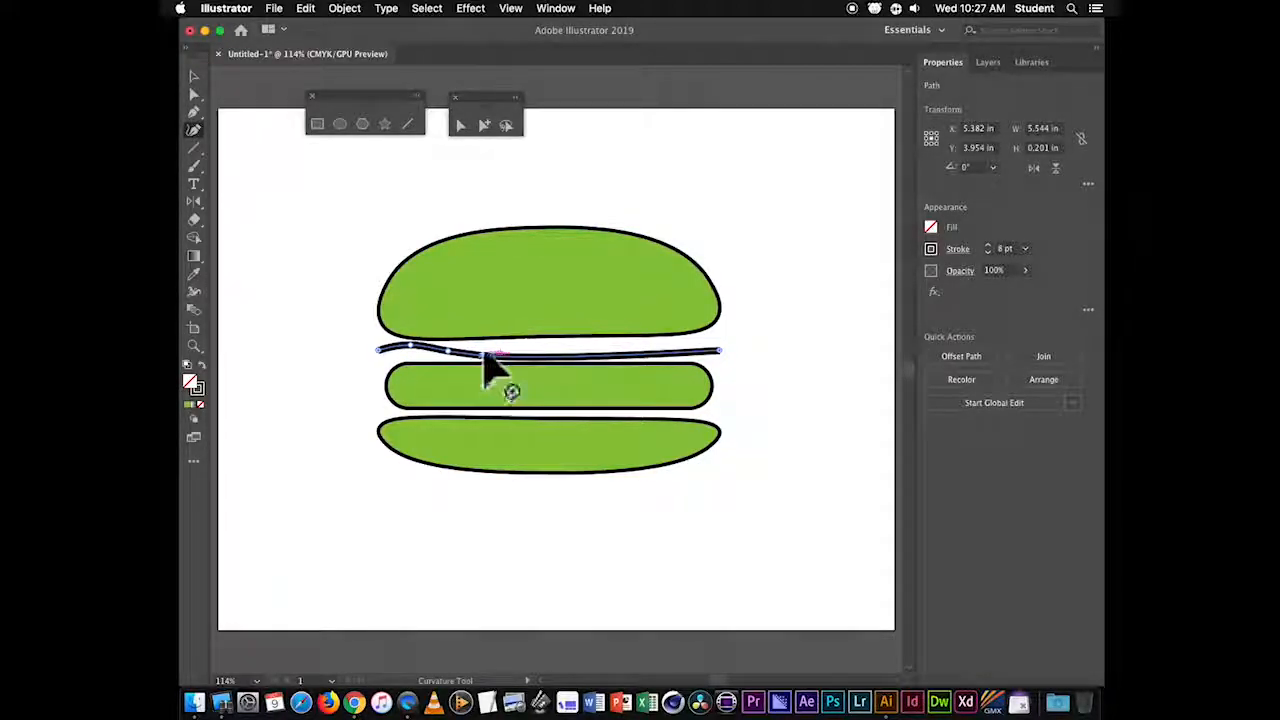
left_click(541, 342)
left_click_drag(541, 342, 692, 350)
left_click(648, 341)
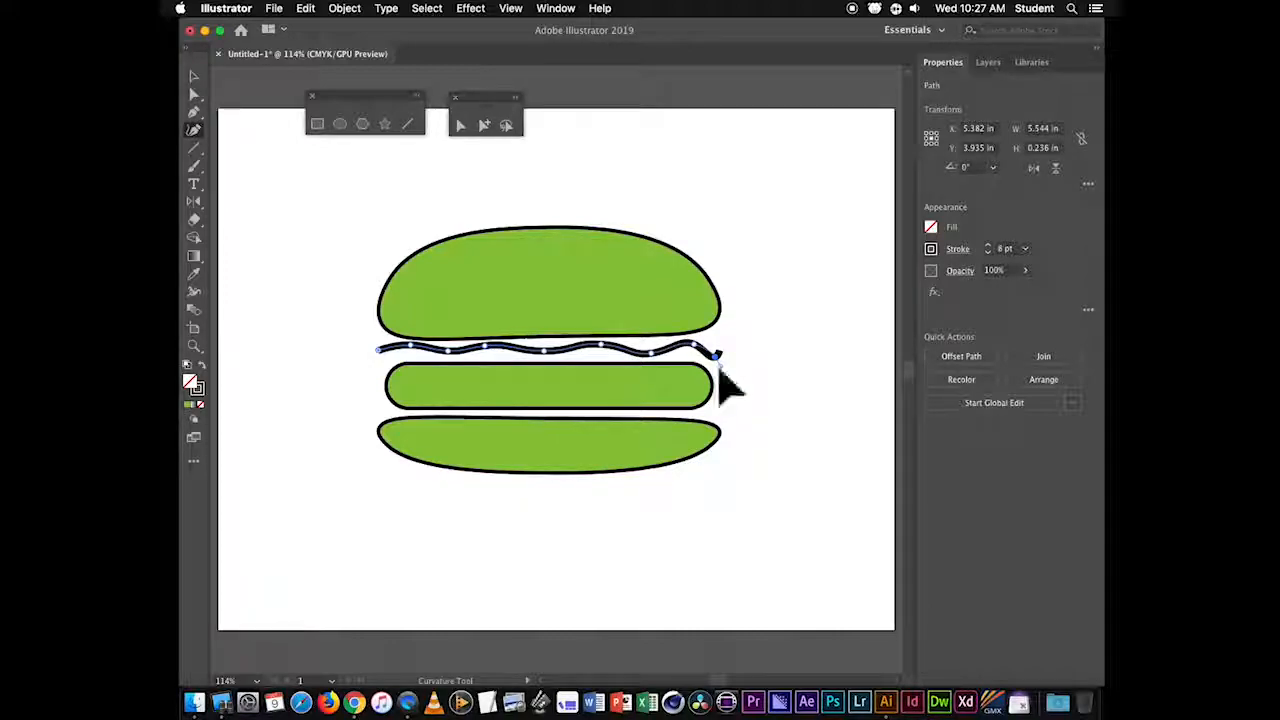
- Pull the wavy line's left end down, adjust the points near its right end, and deselect it
left_click_drag(378, 351, 381, 364)
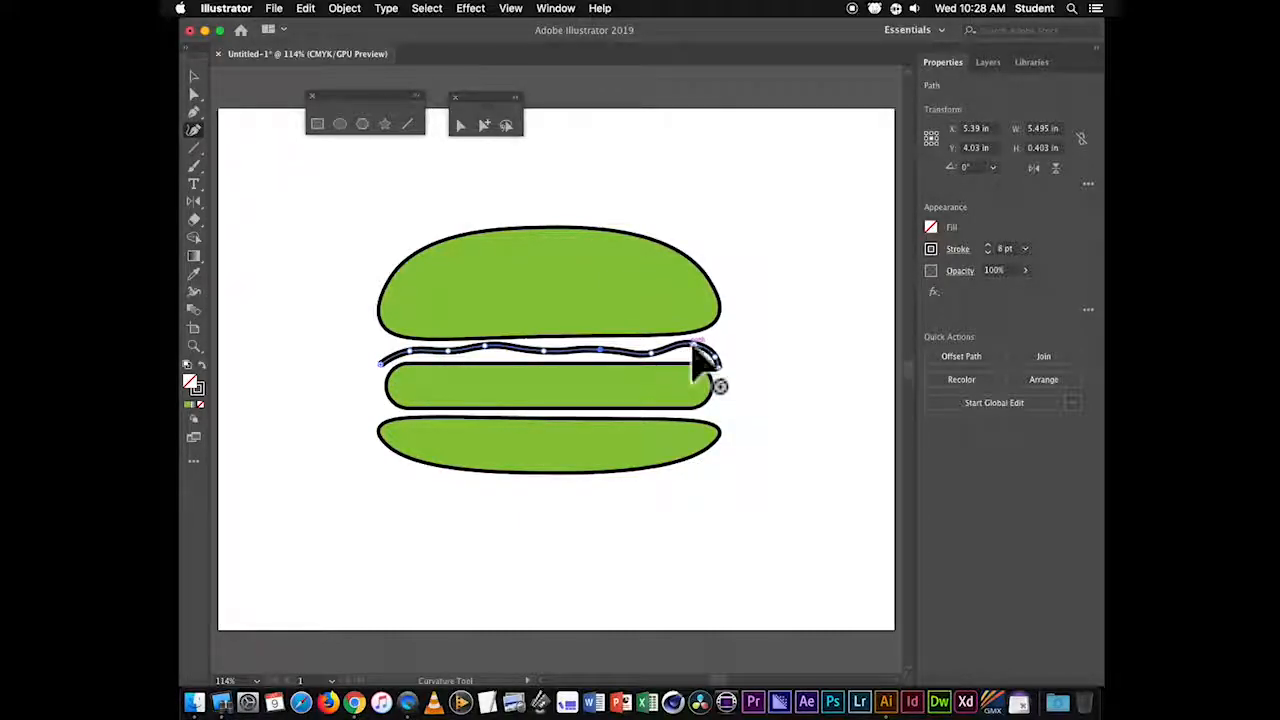
left_click_drag(691, 347, 721, 353)
left_click(740, 364)
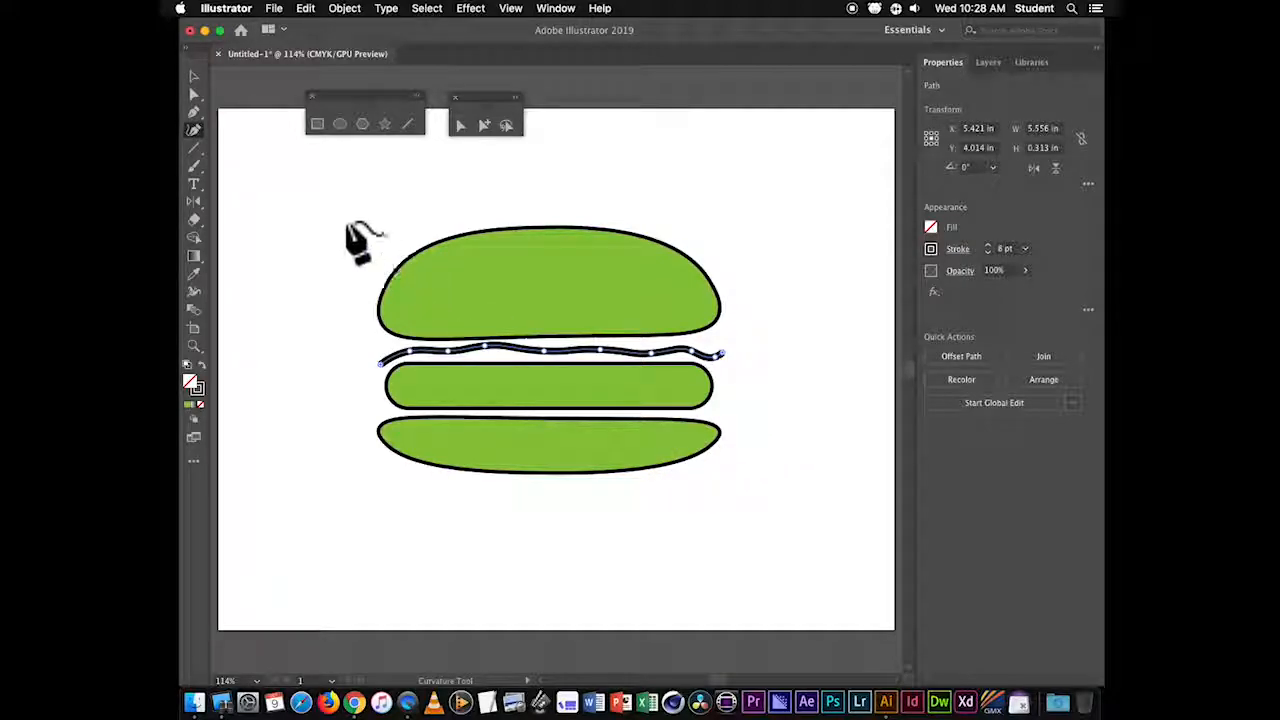
left_click(194, 77)
left_click(289, 229)
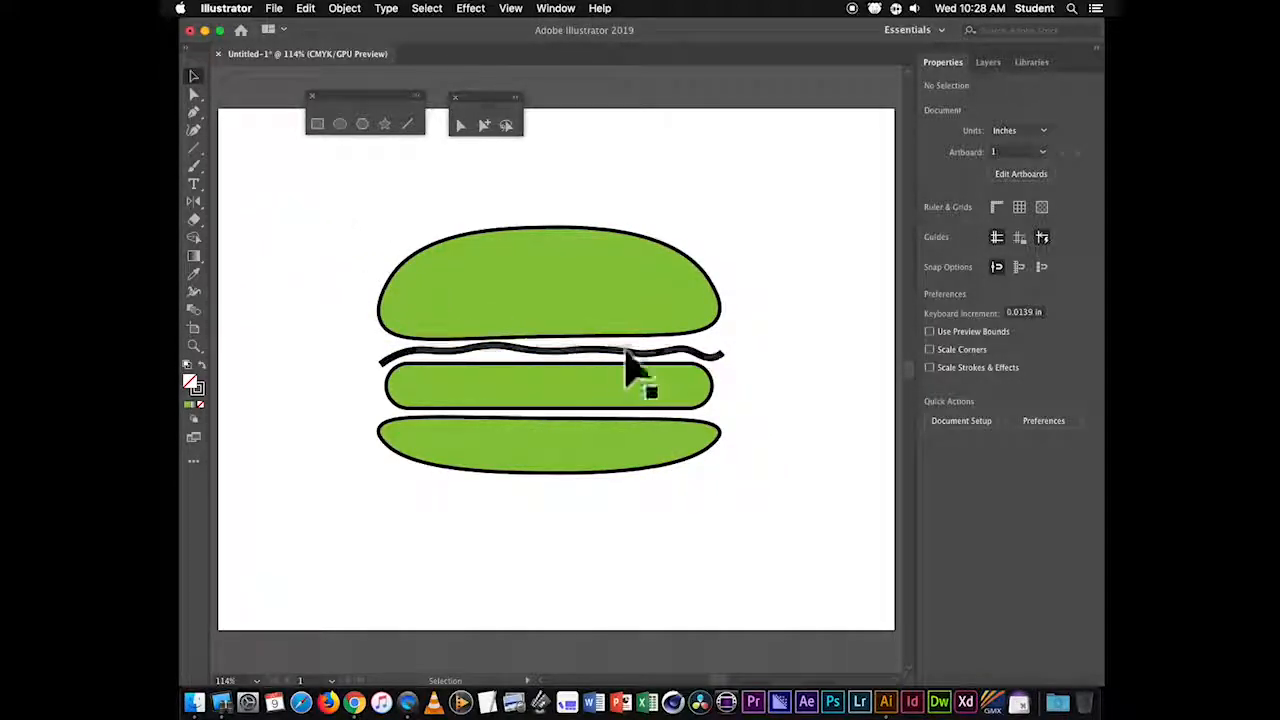
- Set the wavy lettuce line's stroke to 13 pt and give its ends round caps
left_click(682, 354)
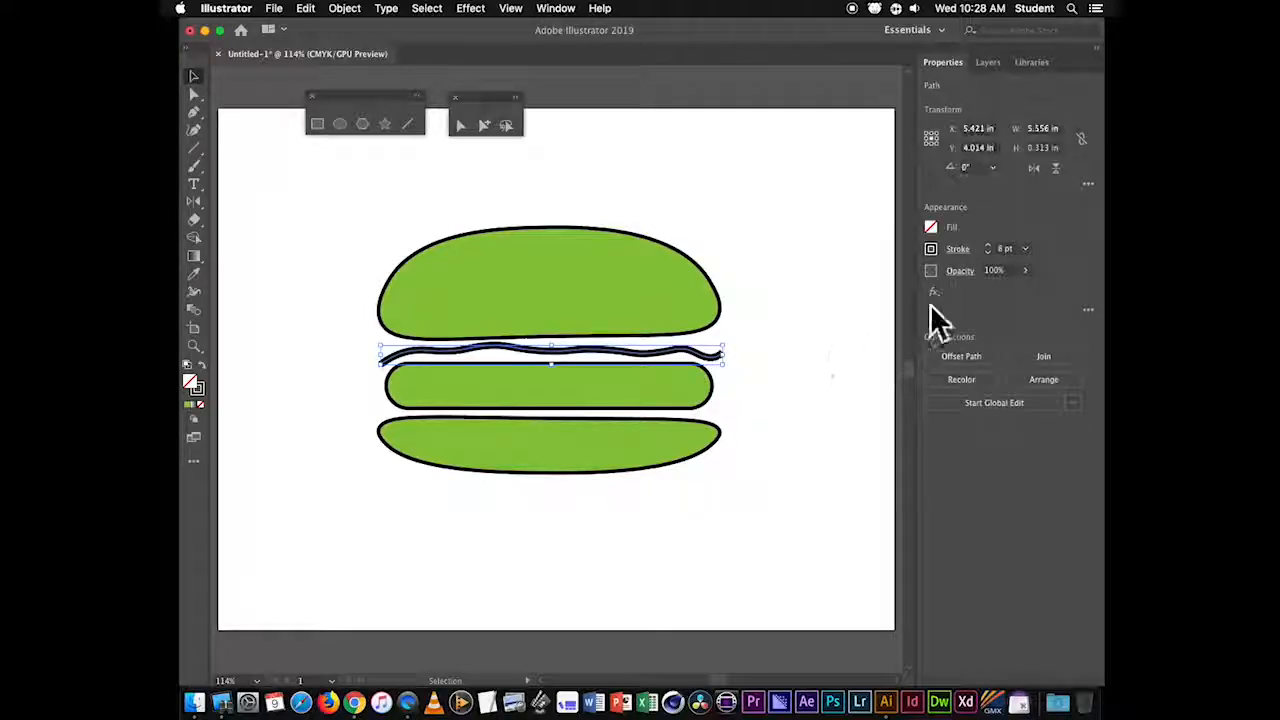
left_click(987, 245)
left_click(987, 245)
left_click(987, 245)
left_click(987, 245)
left_click(987, 245)
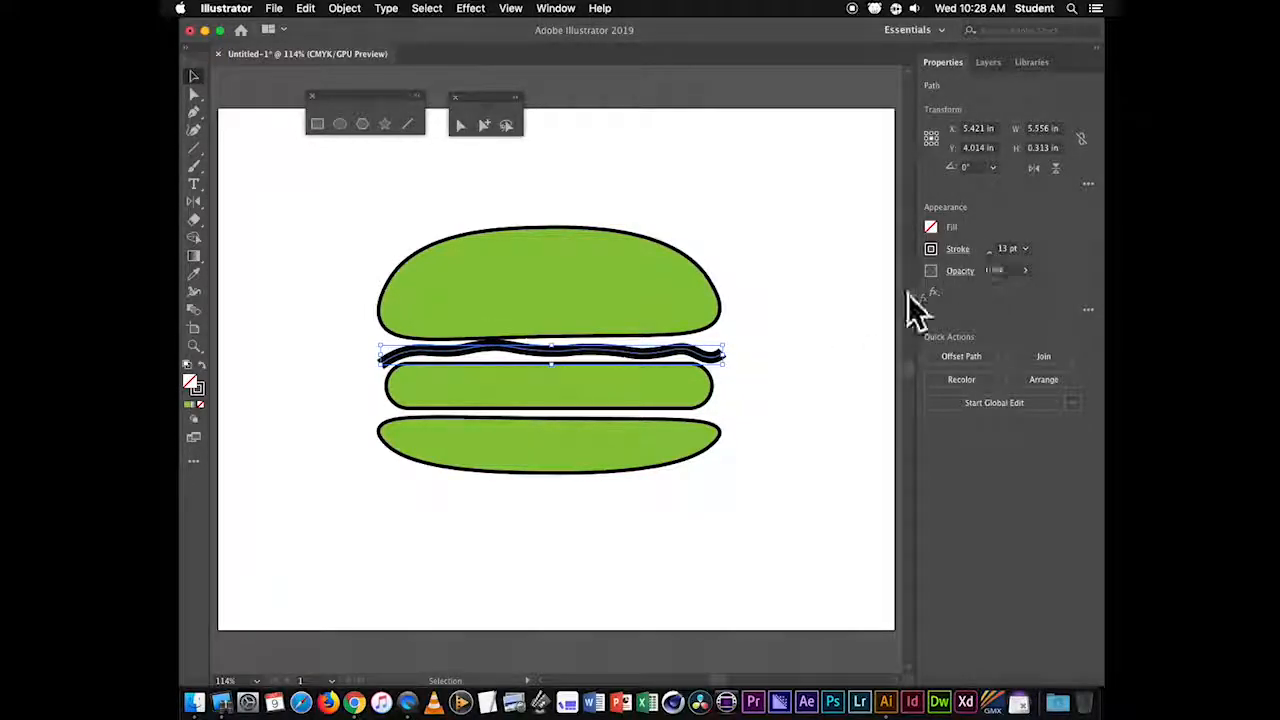
left_click(957, 250)
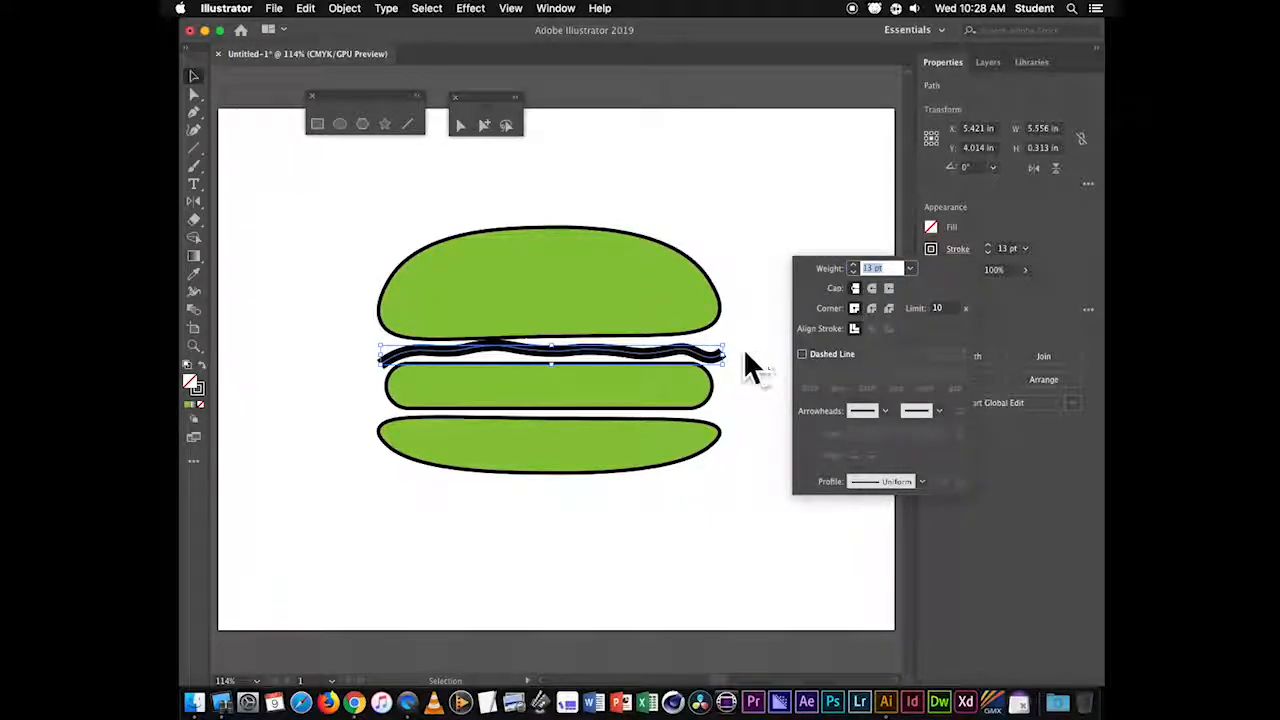
left_click(870, 289)
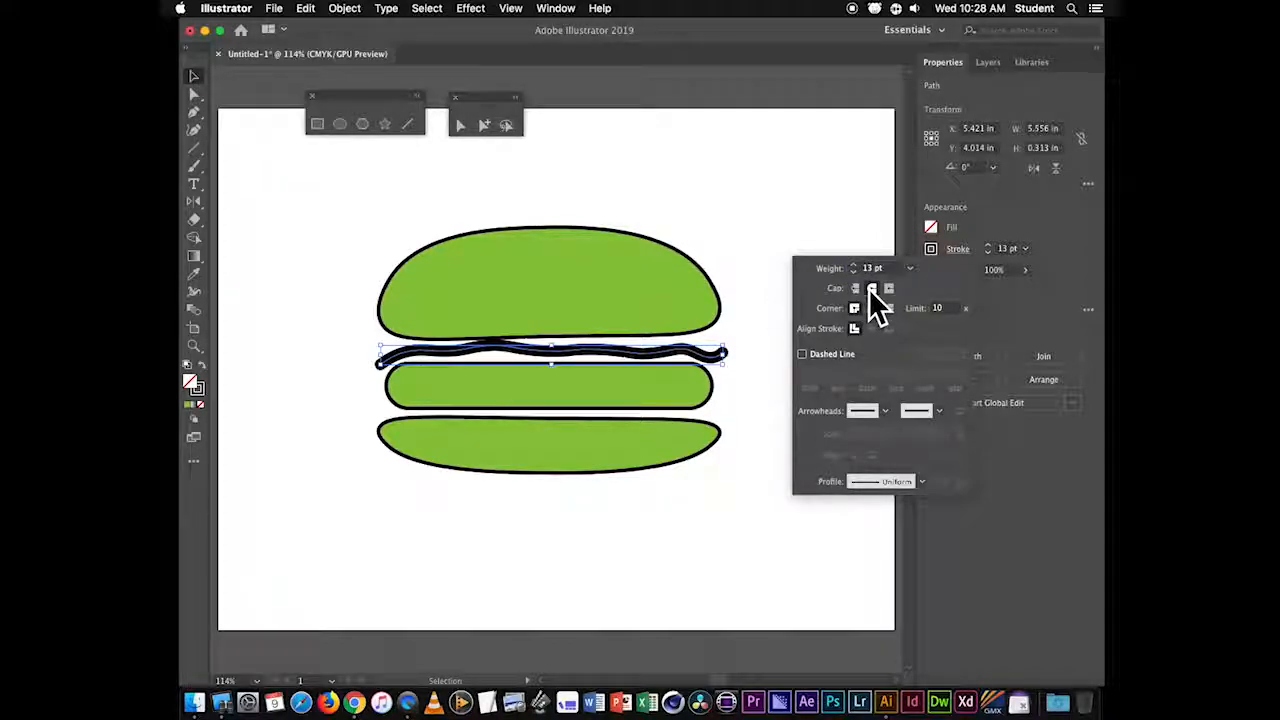
left_click(751, 307)
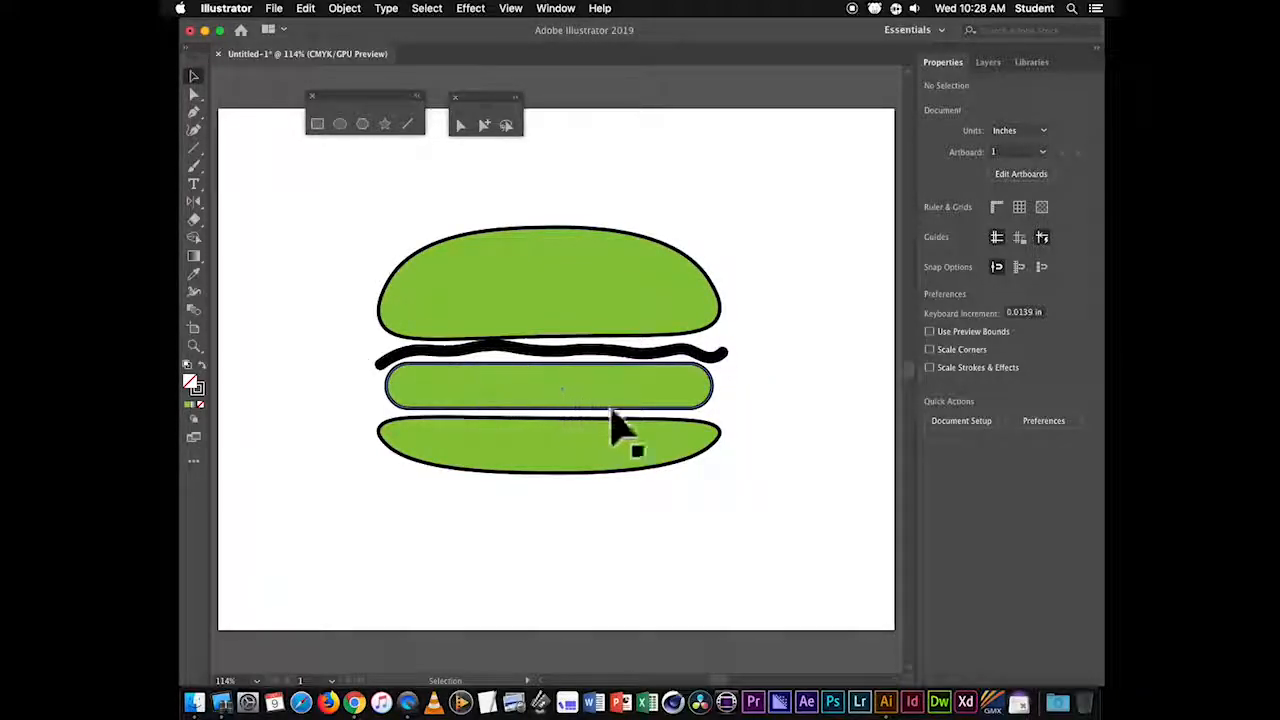
- Reset all the burger shapes to the default white fill and 1 pt black stroke
left_click(560, 395)
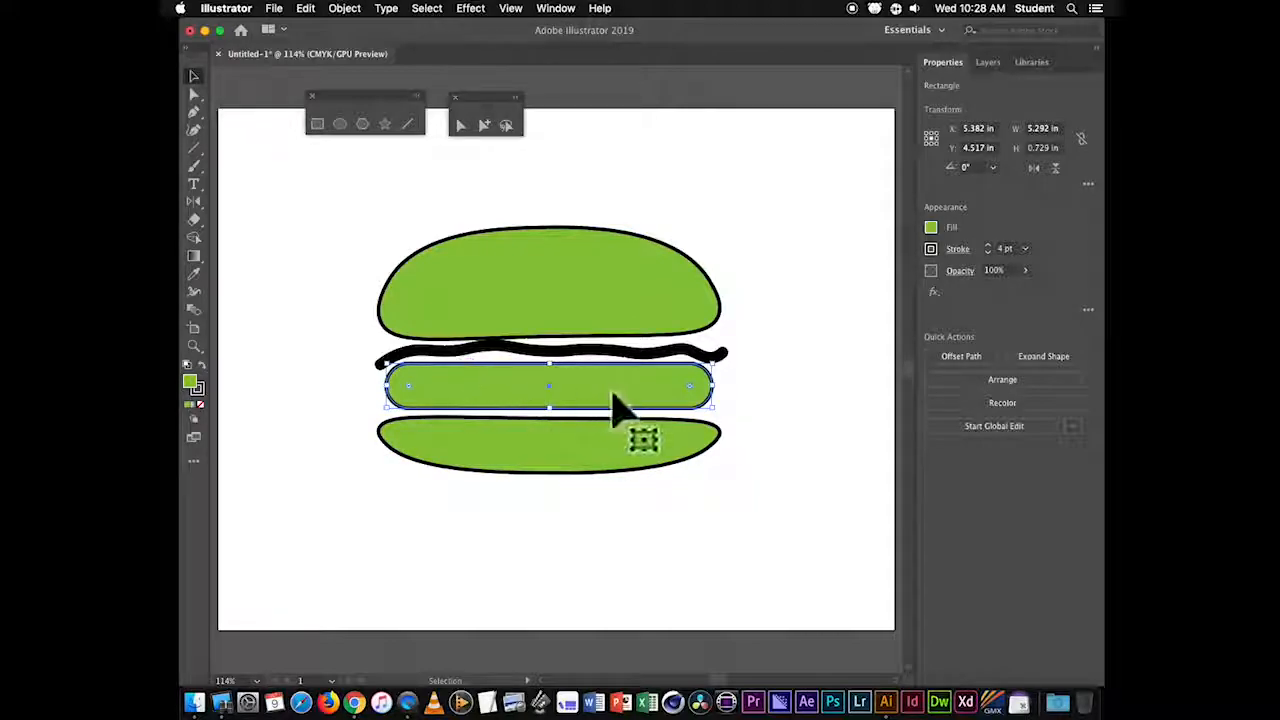
left_click(572, 295)
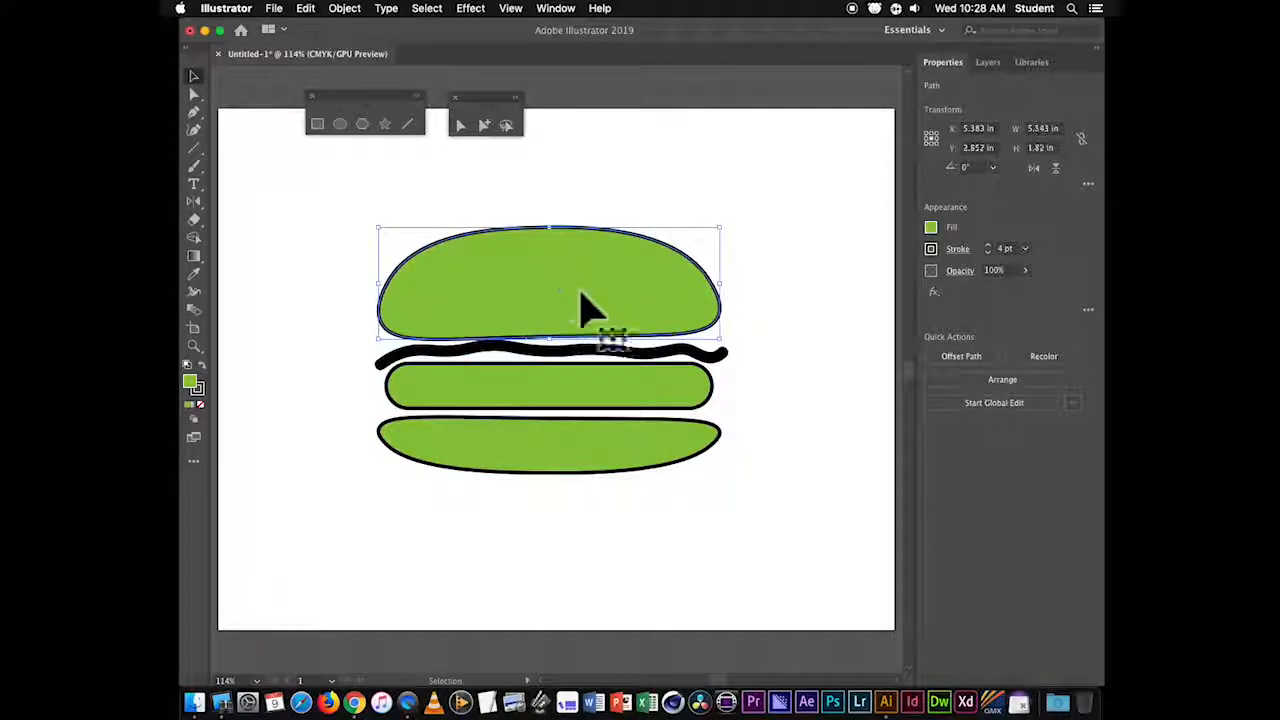
key("super+a")
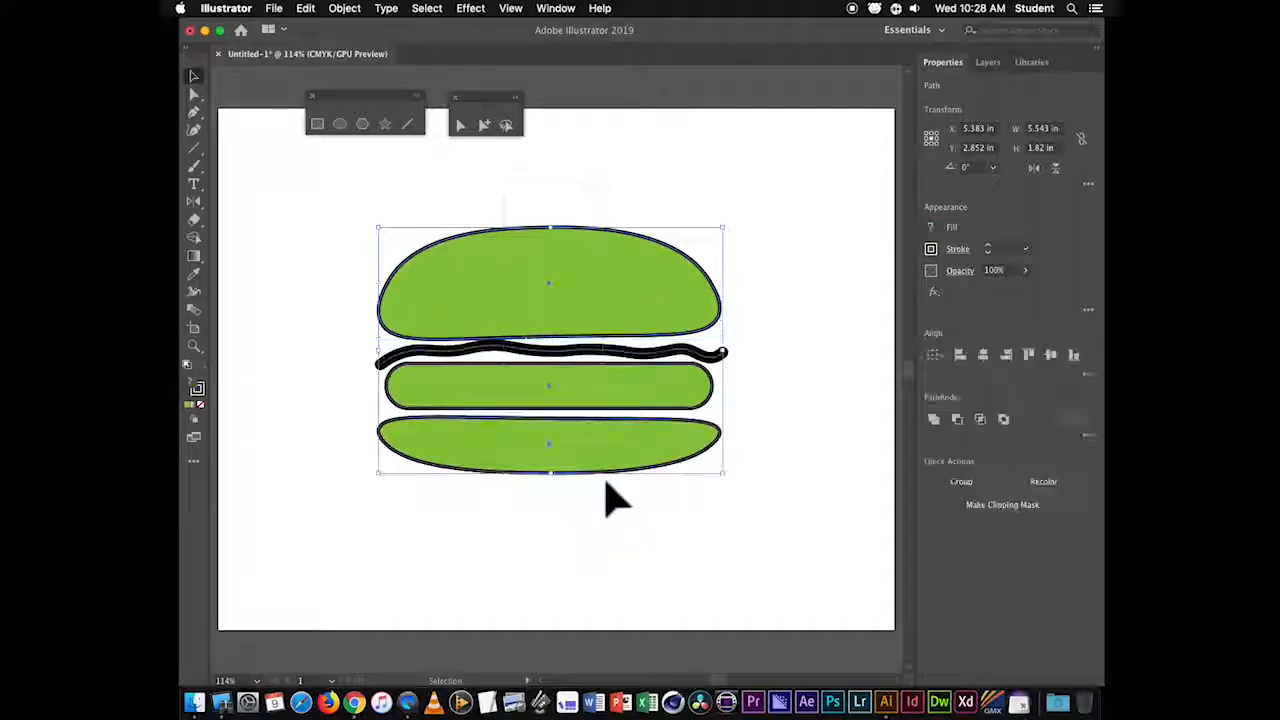
left_click(189, 370)
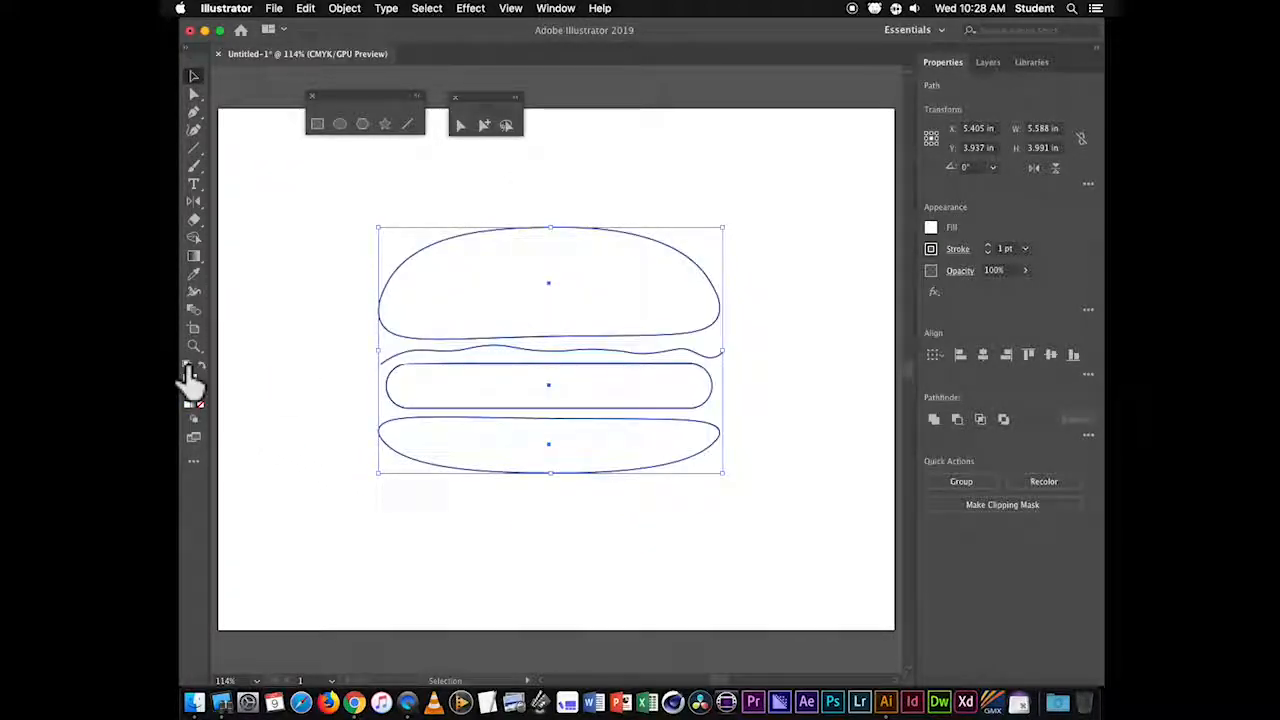
left_click(329, 309)
- Set the wavy lettuce line's stroke weight to 14 pt
left_click(491, 350)
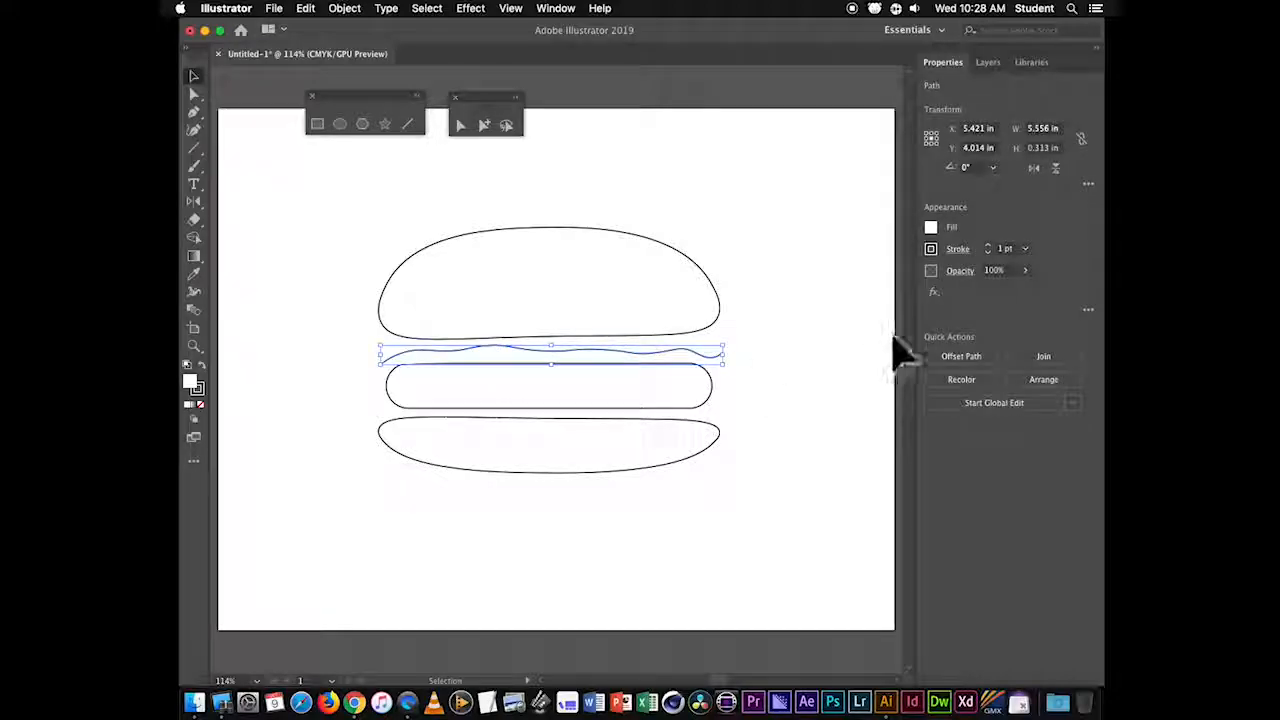
left_click(987, 245)
left_click(987, 245)
left_click(987, 245)
left_click(987, 245)
left_click(984, 246)
left_click(988, 247)
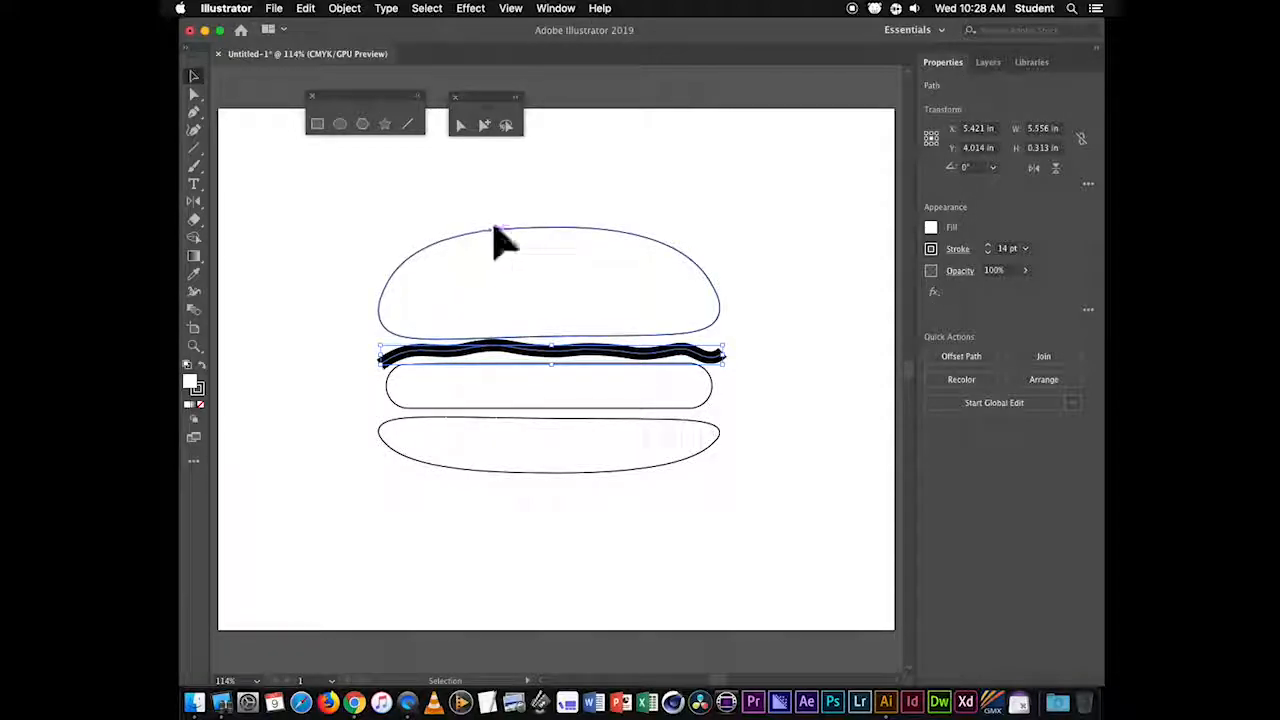
- Set the stroke of both buns and the patty to 7 pt, leaving out the lettuce line
left_click(556, 312)
left_click(543, 400, "shift")
left_click(558, 440, "shift")
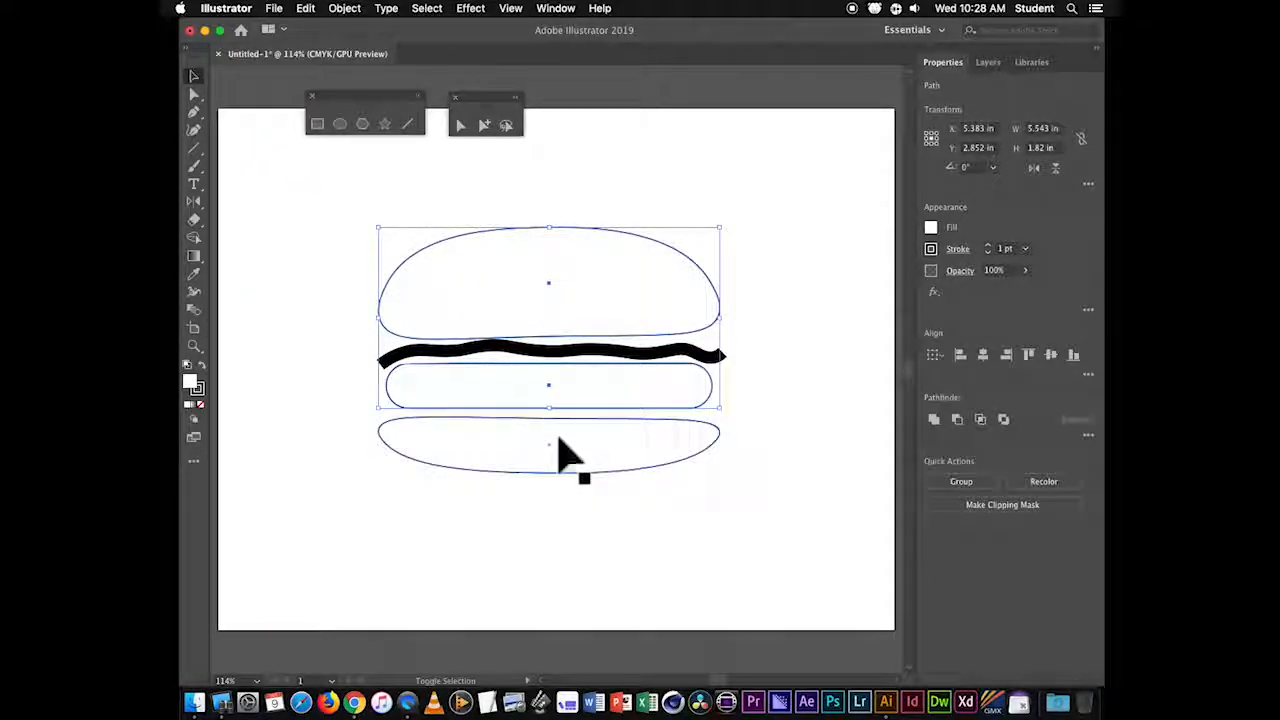
left_click(1025, 248)
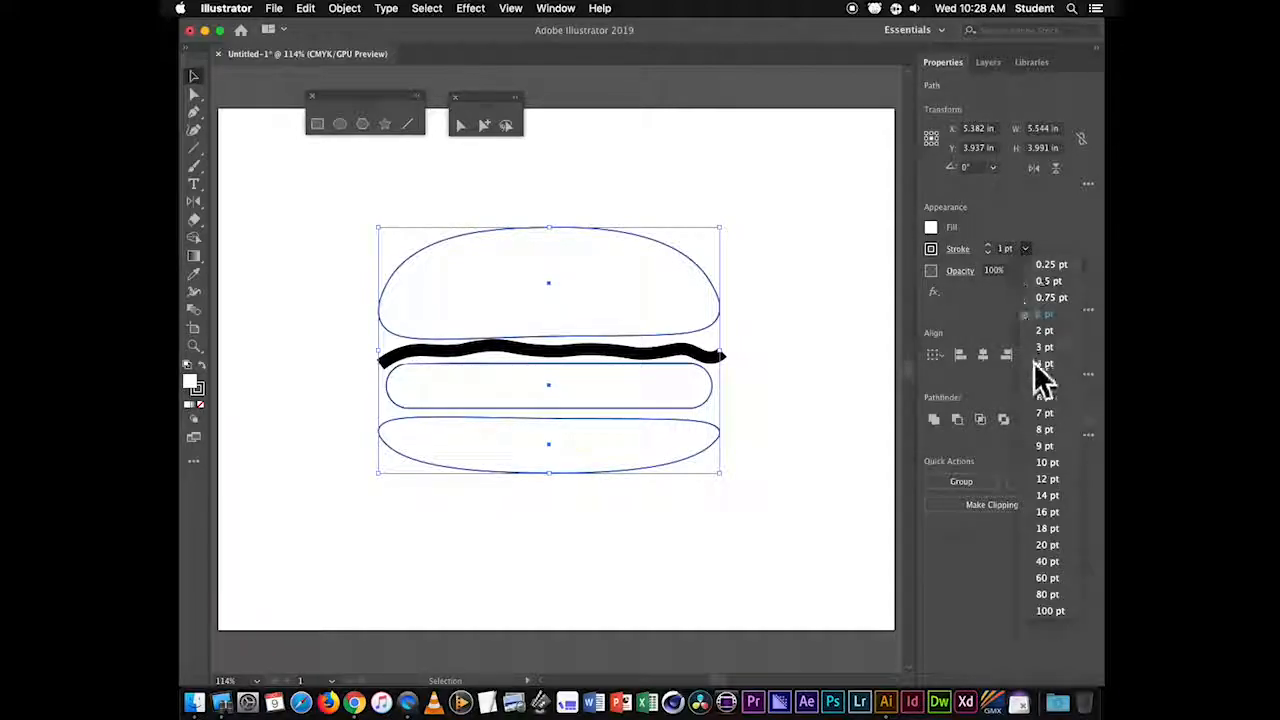
left_click(1047, 422)
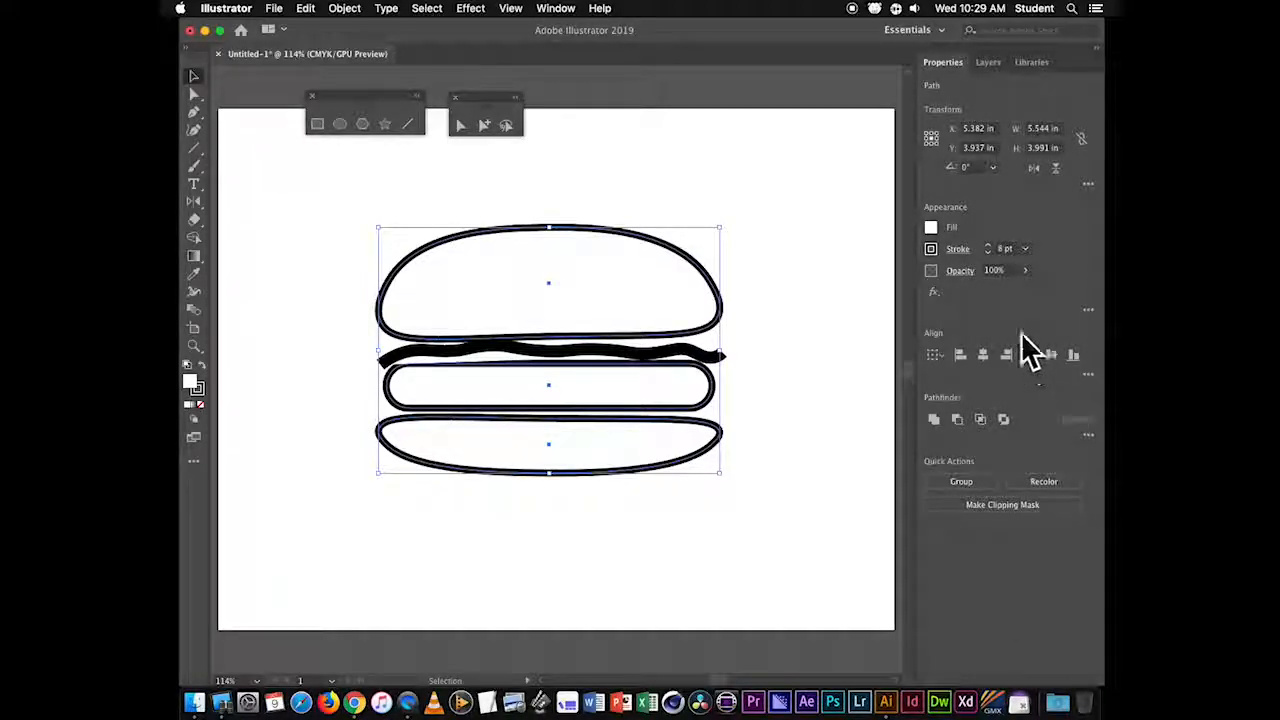
left_click(989, 245)
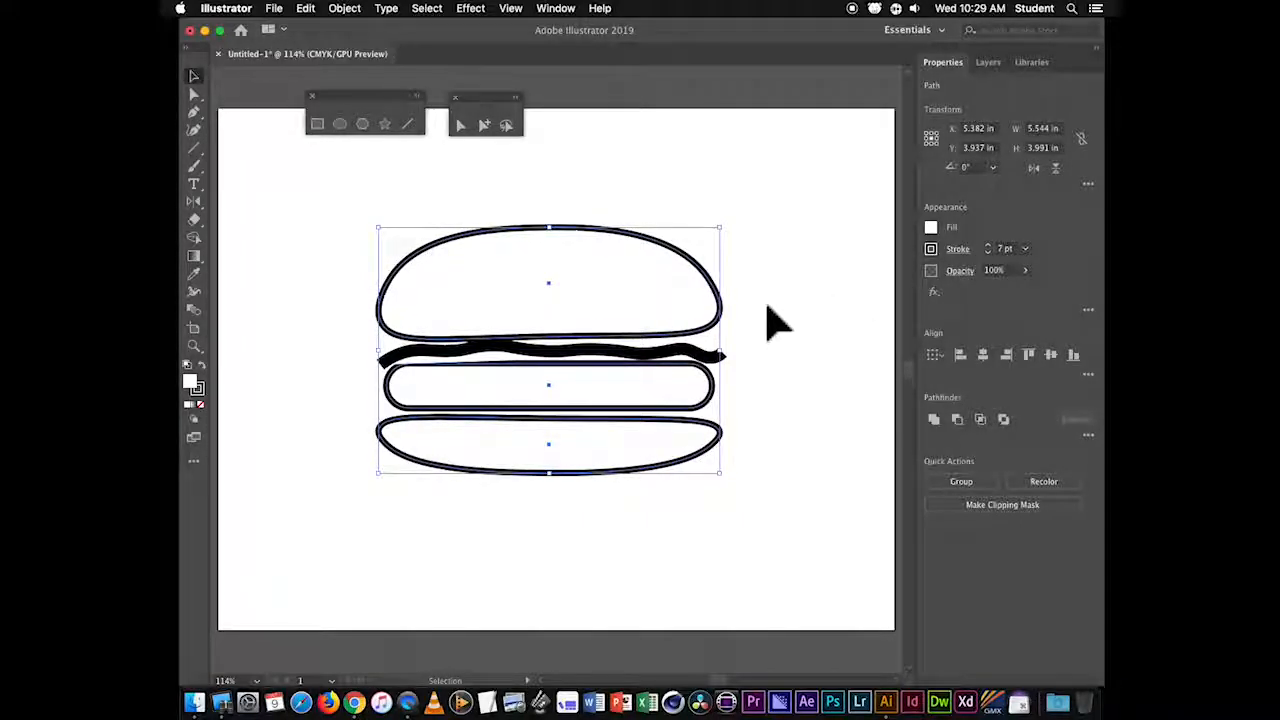
left_click(795, 272)
- Reshape the bottom bun with the Curvature tool, pulling its lower corners outward and evening out its top edge near the right end
left_click(606, 272)
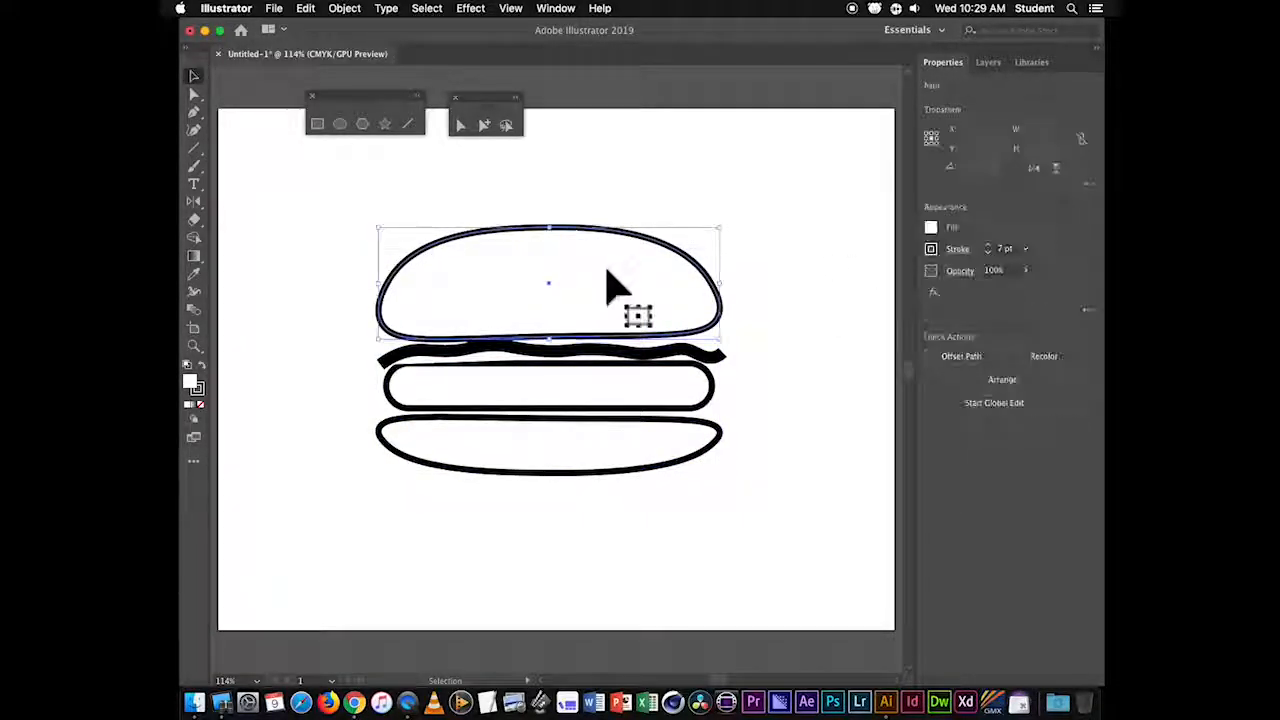
left_click(584, 448)
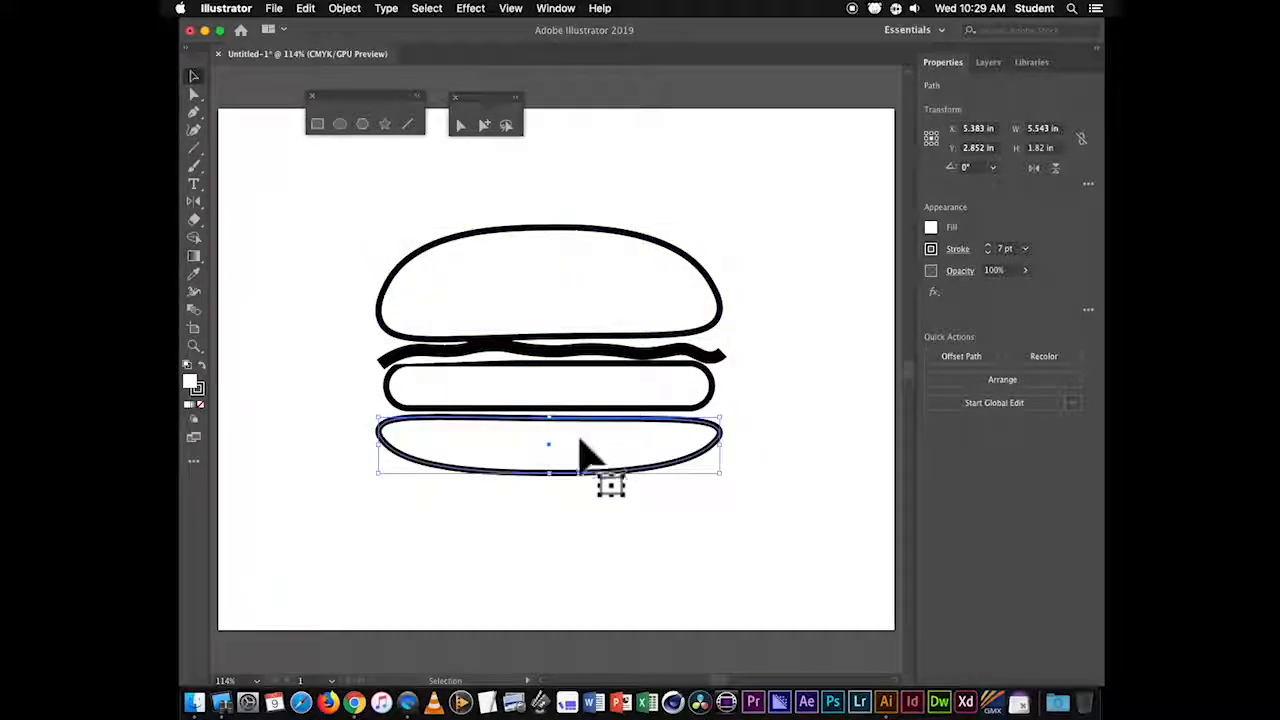
left_click(742, 462)
left_click(690, 470)
left_click(195, 127)
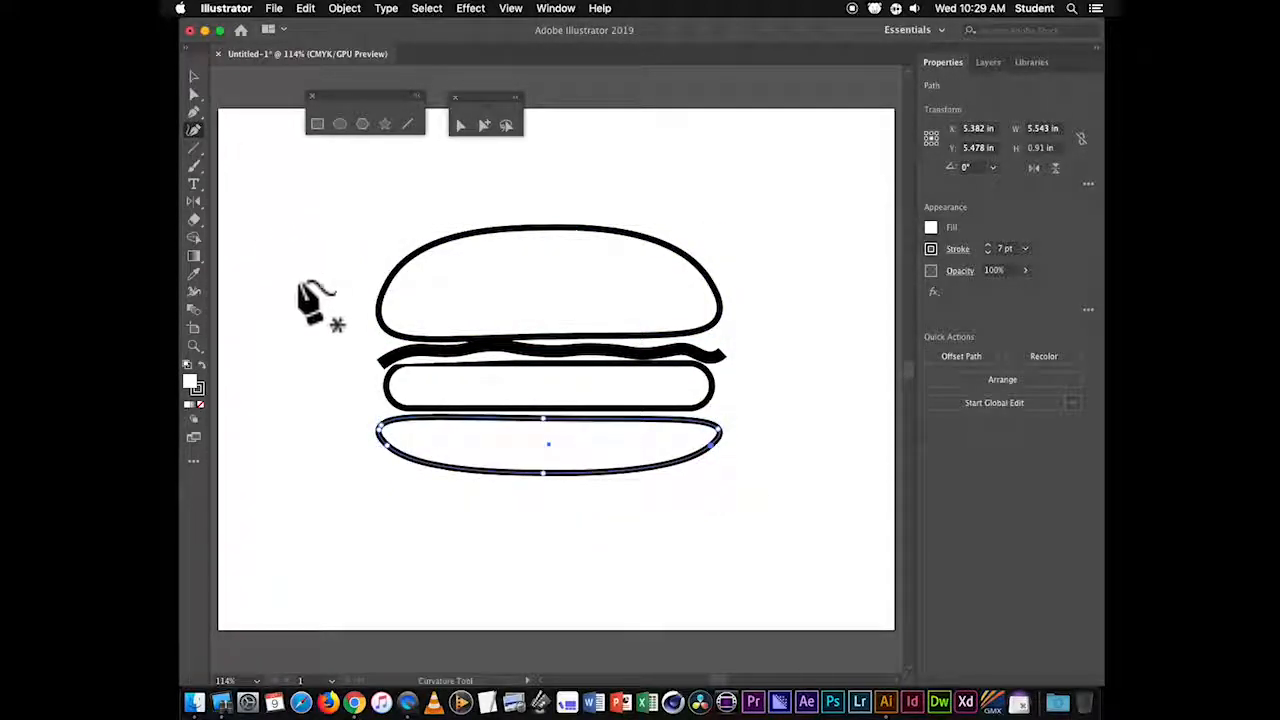
left_click(383, 441)
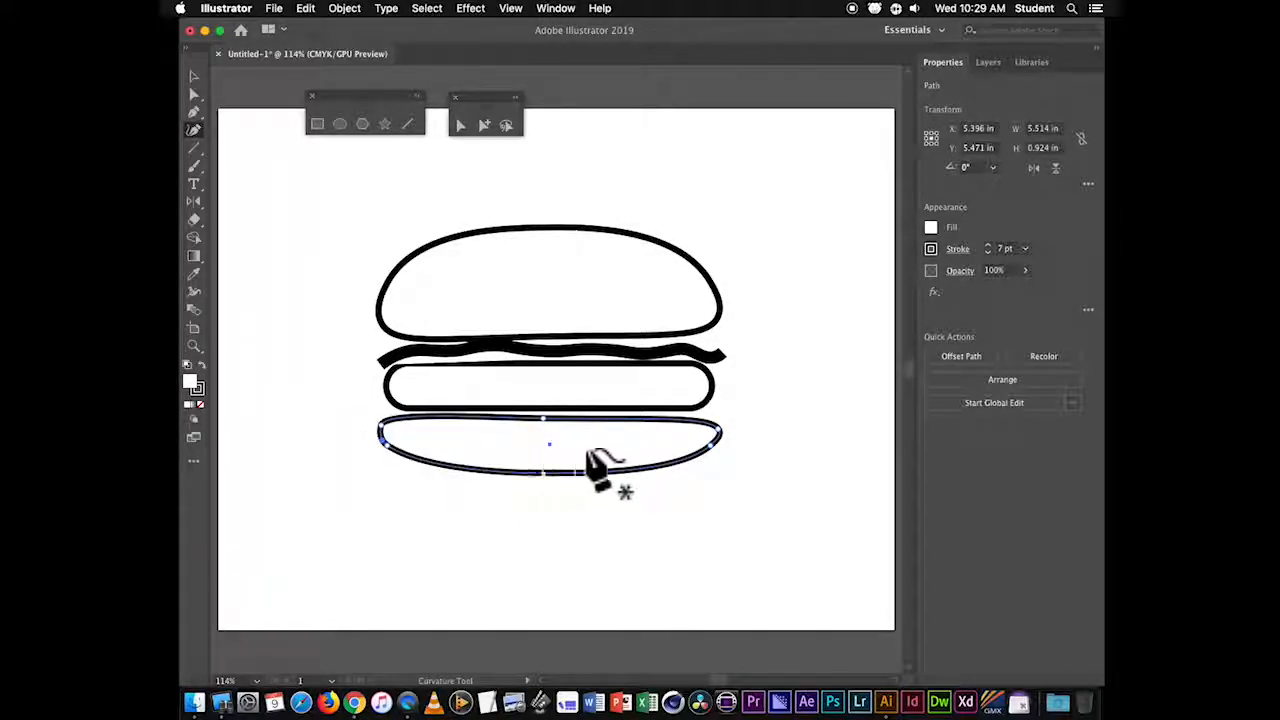
left_click_drag(711, 448, 723, 457)
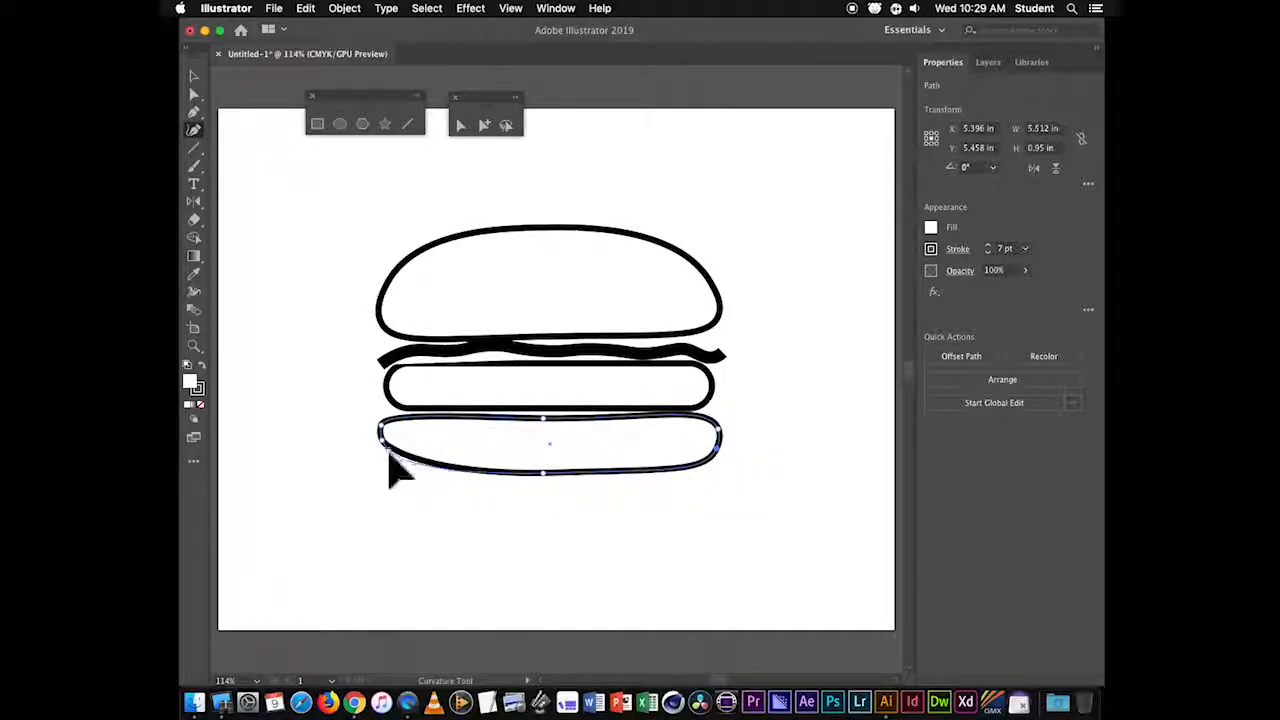
left_click_drag(387, 456, 388, 457)
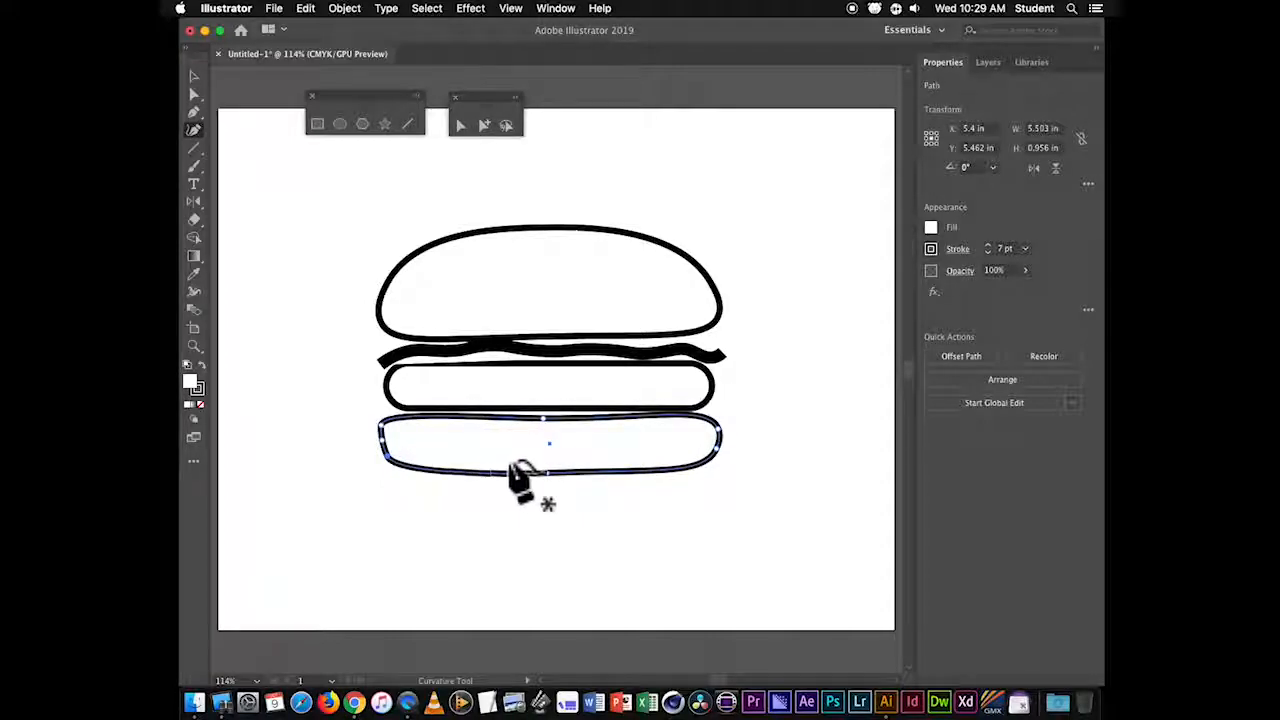
mouse_move(681, 415)
left_mouse_down()
mouse_move(727, 434)
mouse_move(677, 420)
left_mouse_up()
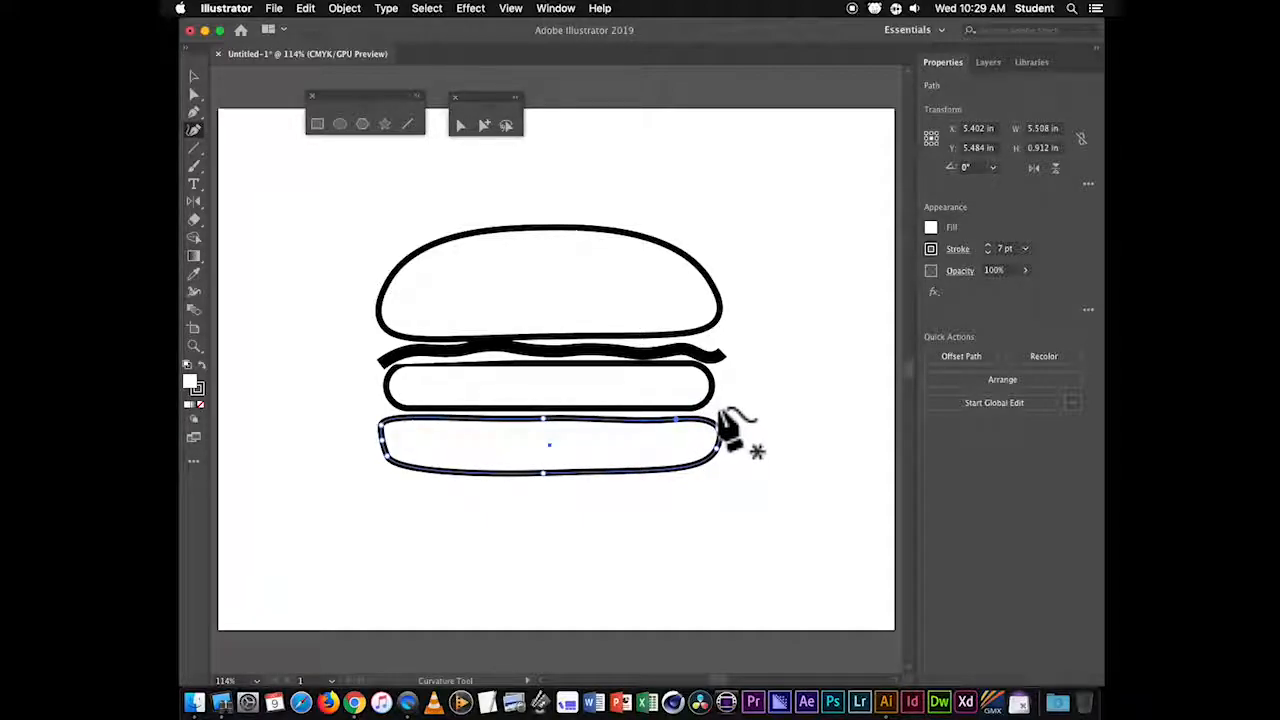
left_click(194, 76)
left_click(366, 251)
- Draw a circle about 7.16 in across over the burger and send it to the back
left_click(340, 124)
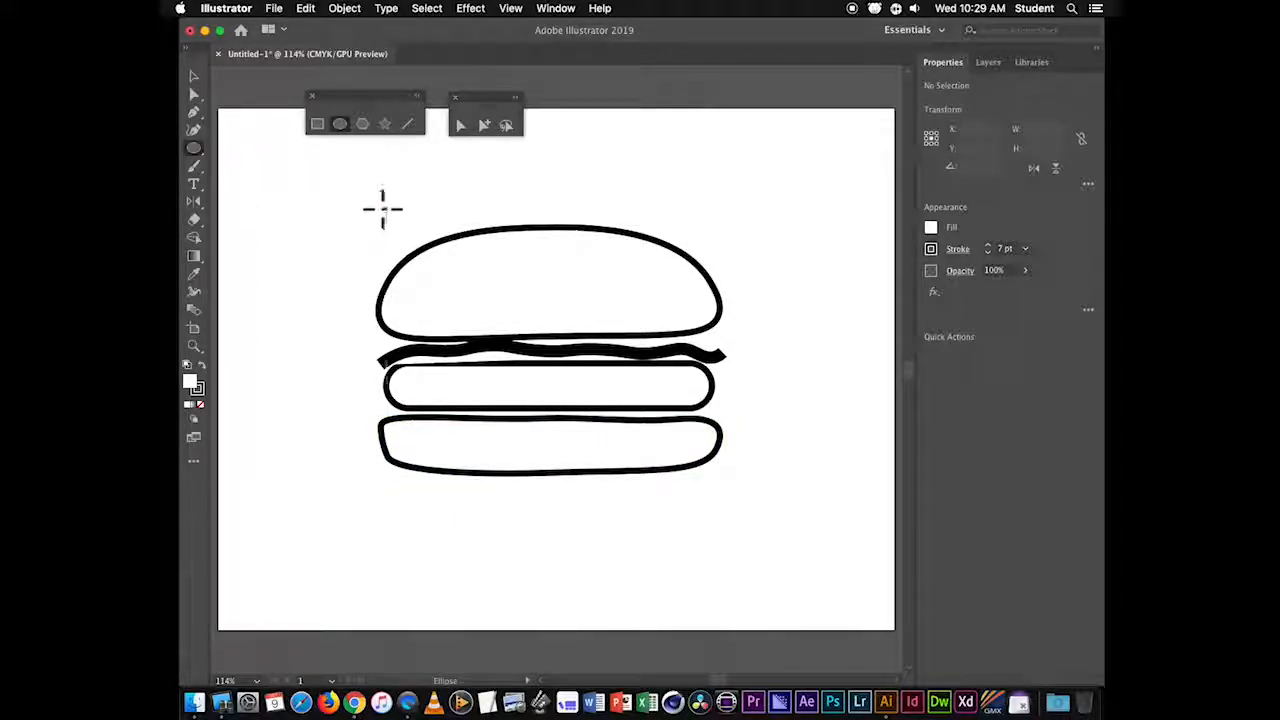
left_click_drag(345, 191, 774, 534)
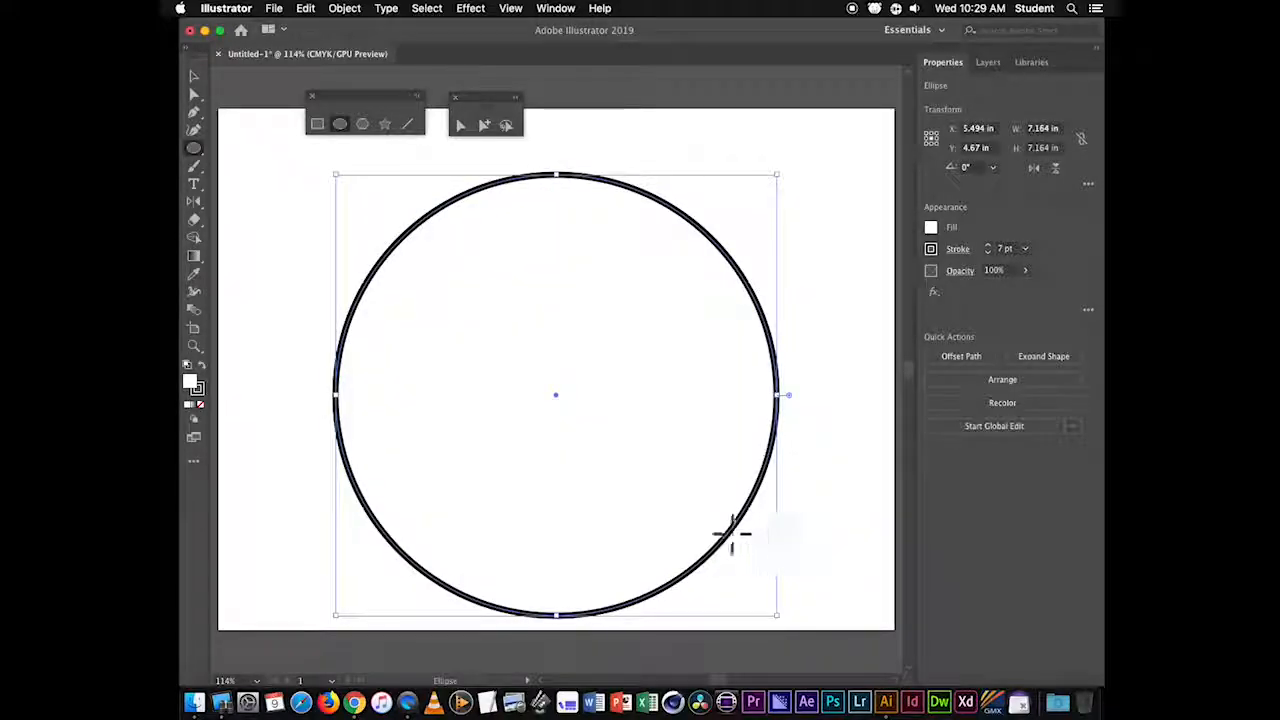
right_click(664, 416)
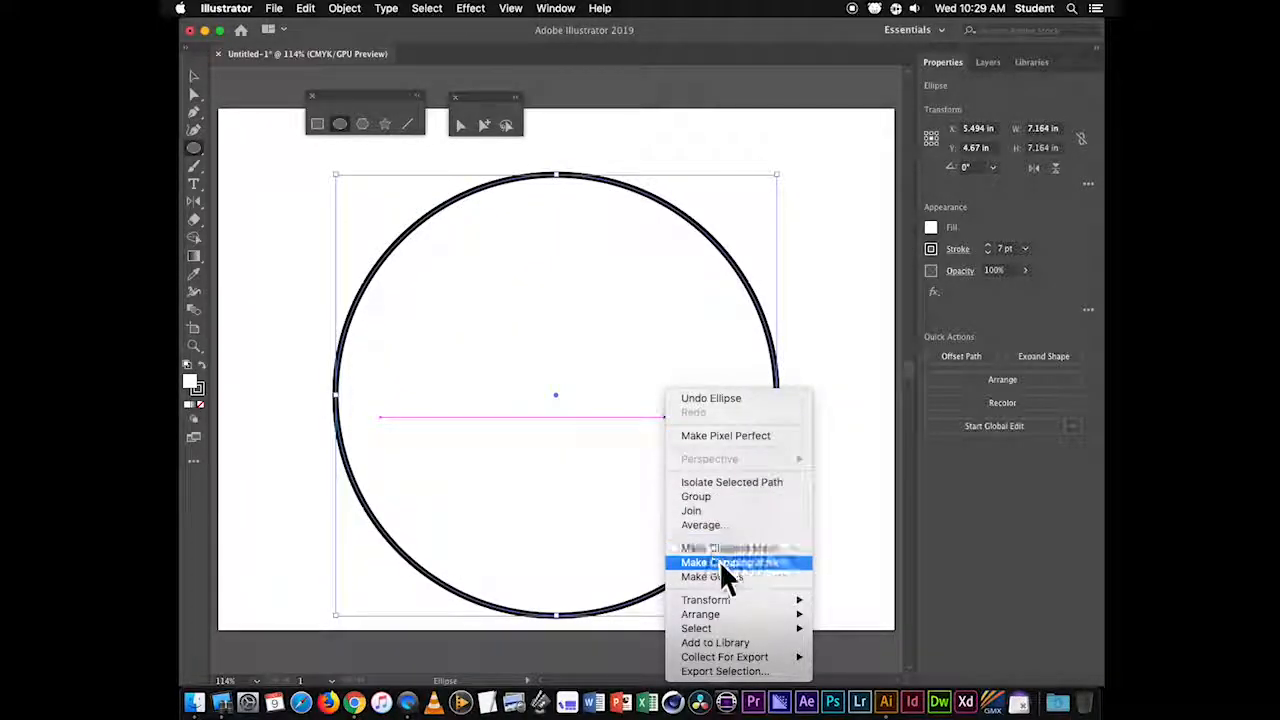
mouse_move(739, 614)
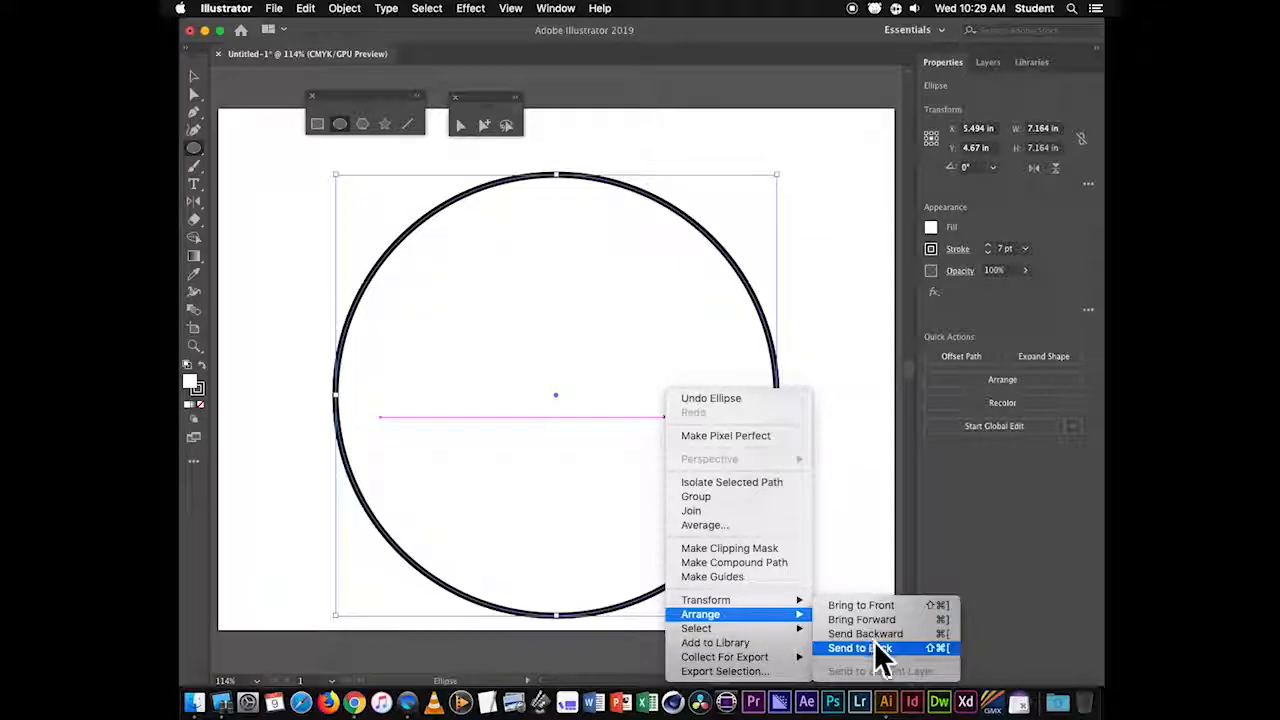
left_click(874, 648)
- Center the circle around the burger and fill it with red
left_click(193, 77)
left_click_drag(594, 586, 705, 535)
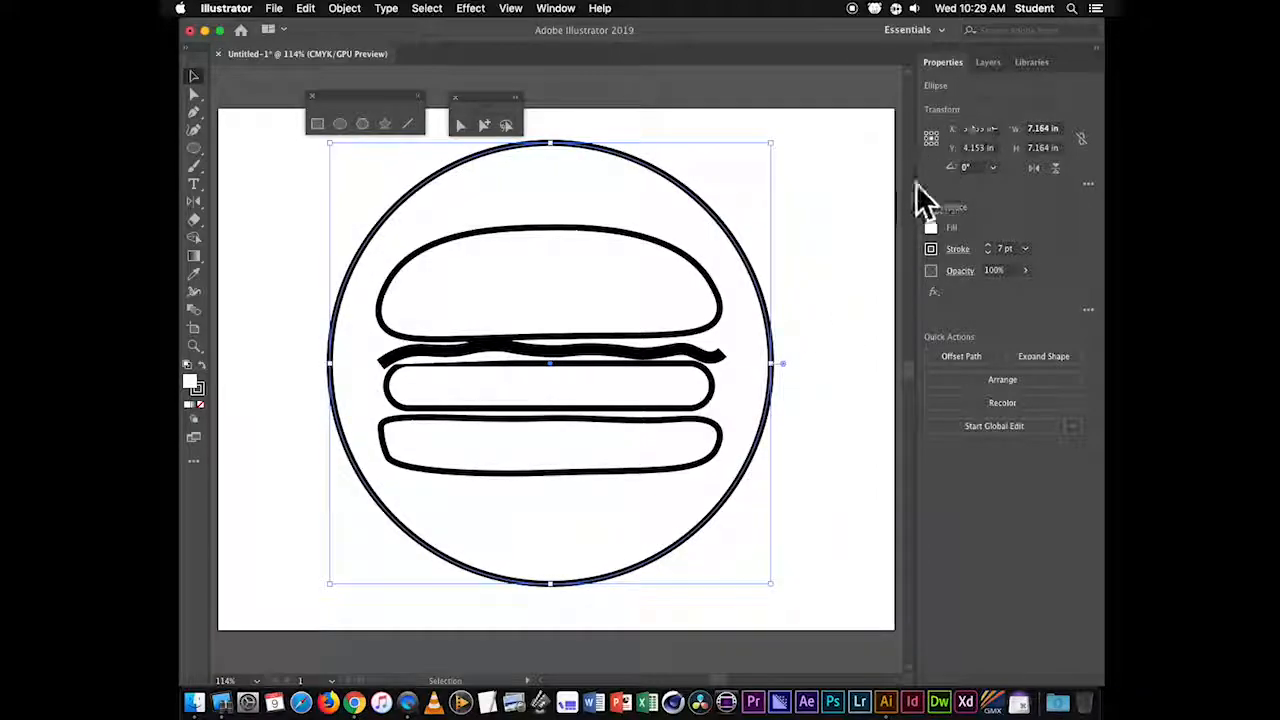
left_click(931, 228)
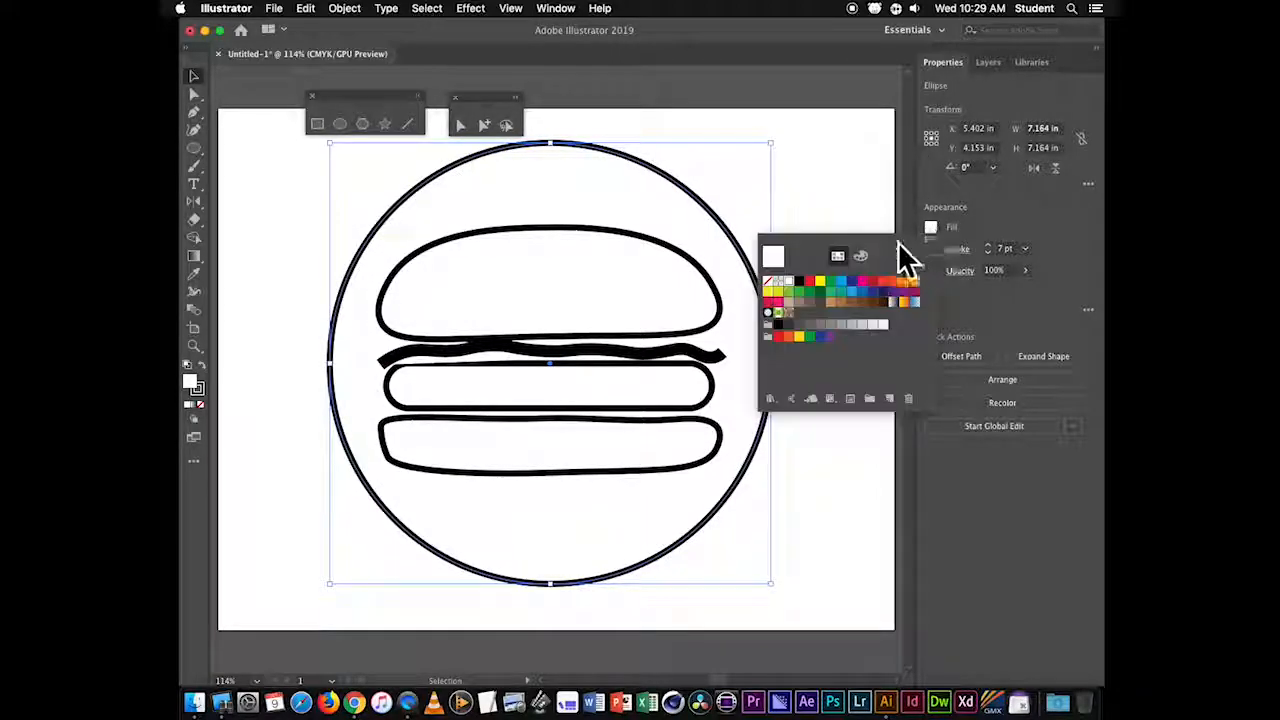
left_click(810, 283)
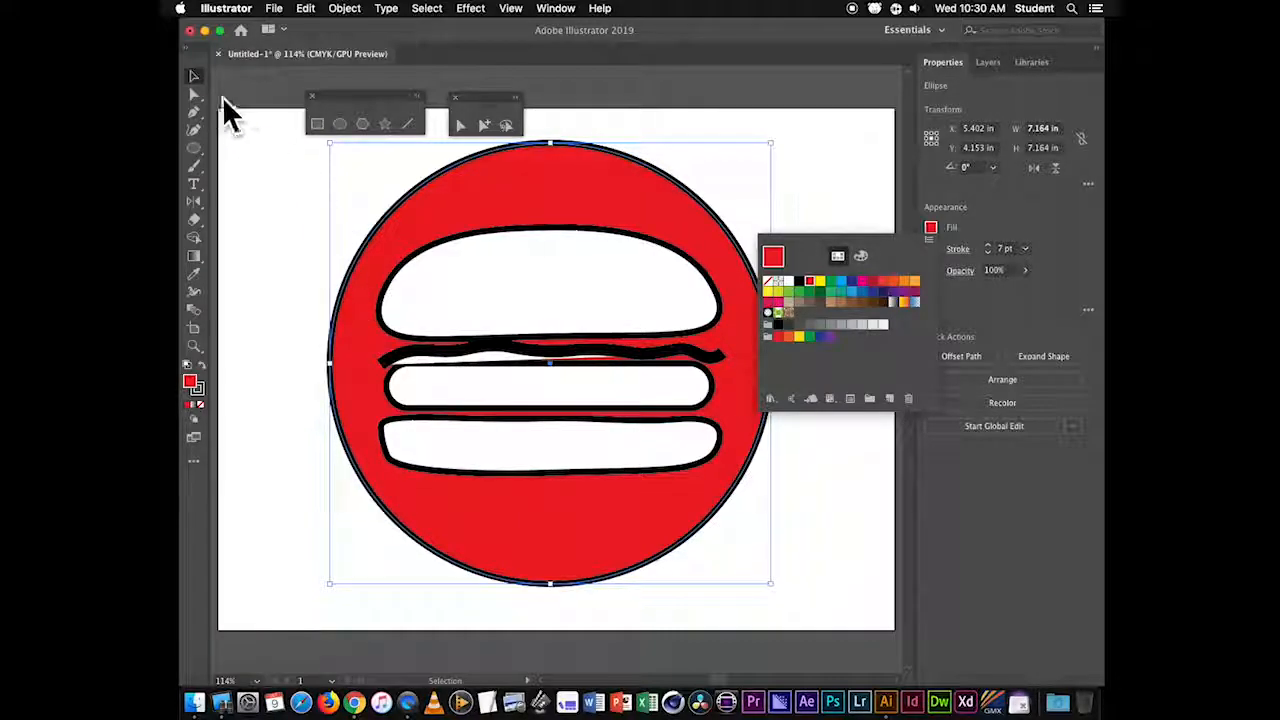
- Remove the wavy lettuce line's white fill, try a yellow fill, and set the fill back to none
left_click(460, 366)
left_click(465, 356)
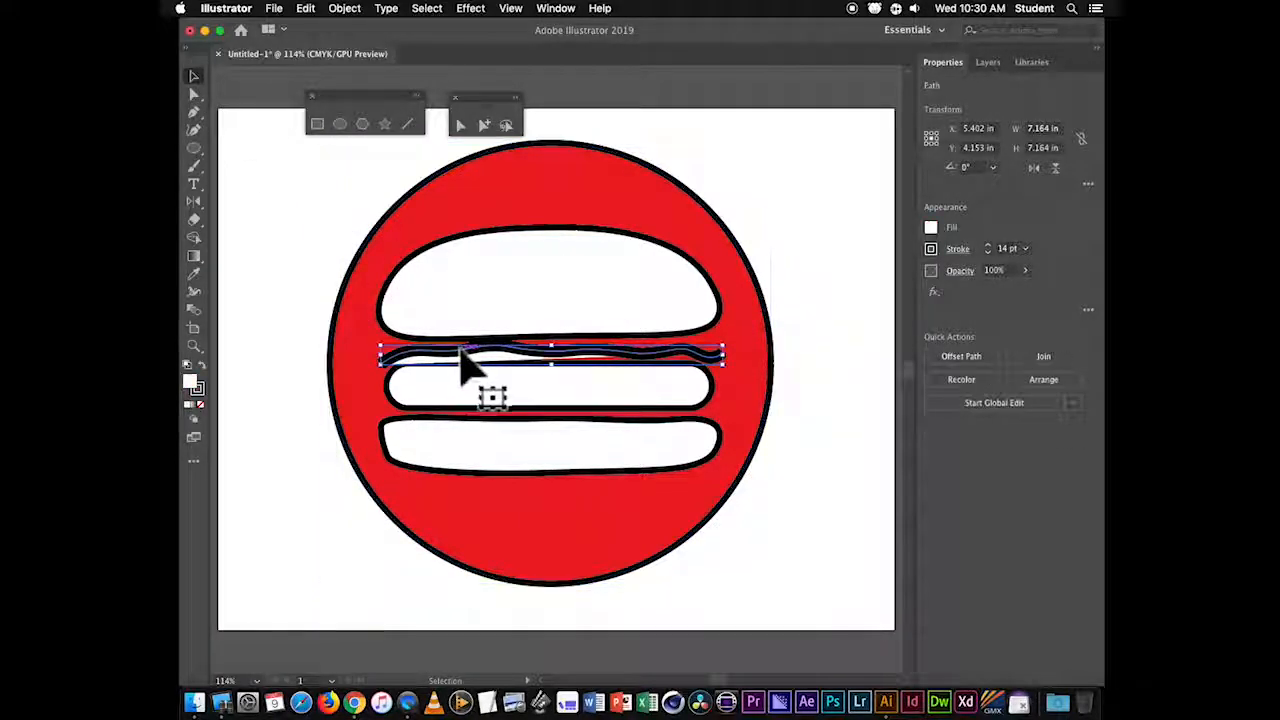
left_click(933, 228)
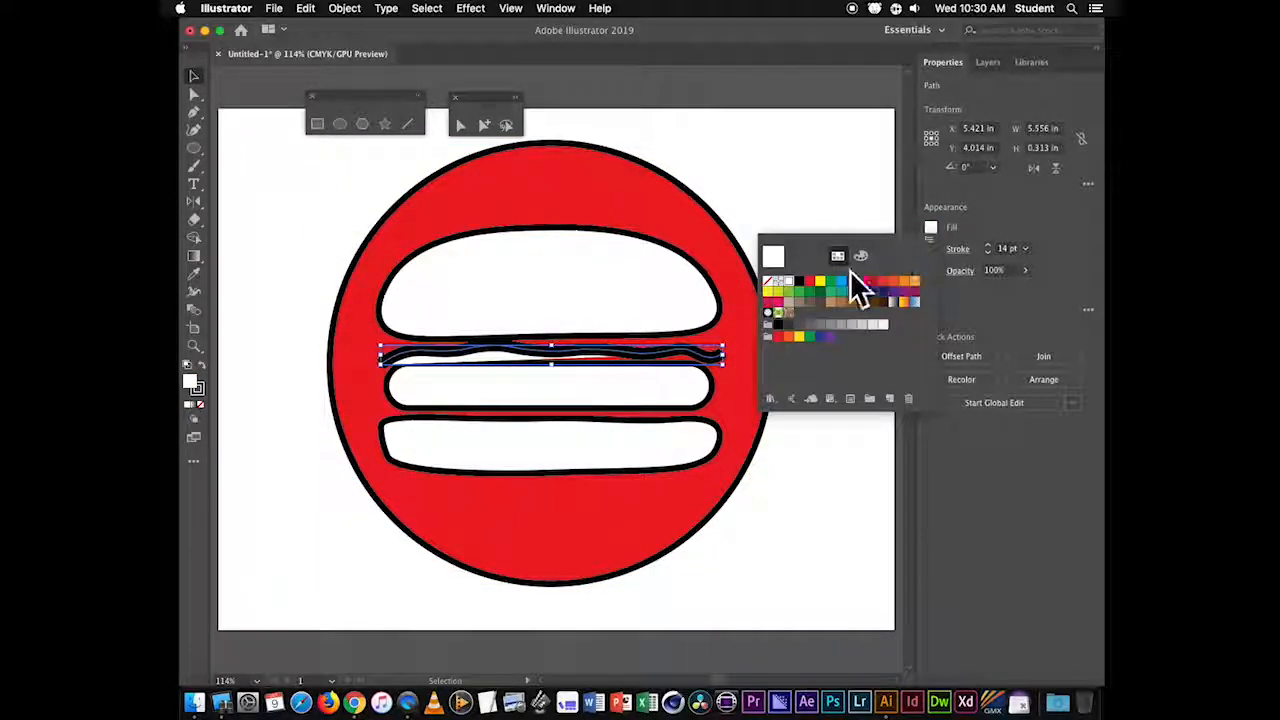
left_click(768, 282)
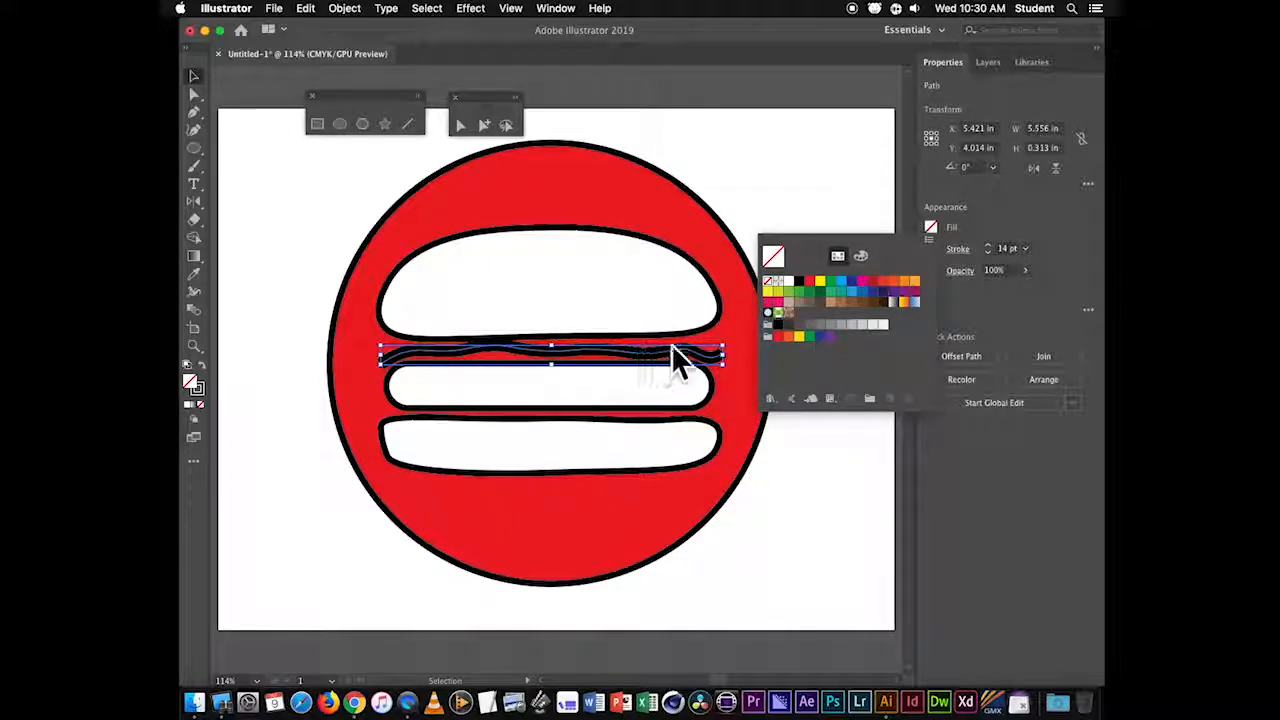
left_click(820, 282)
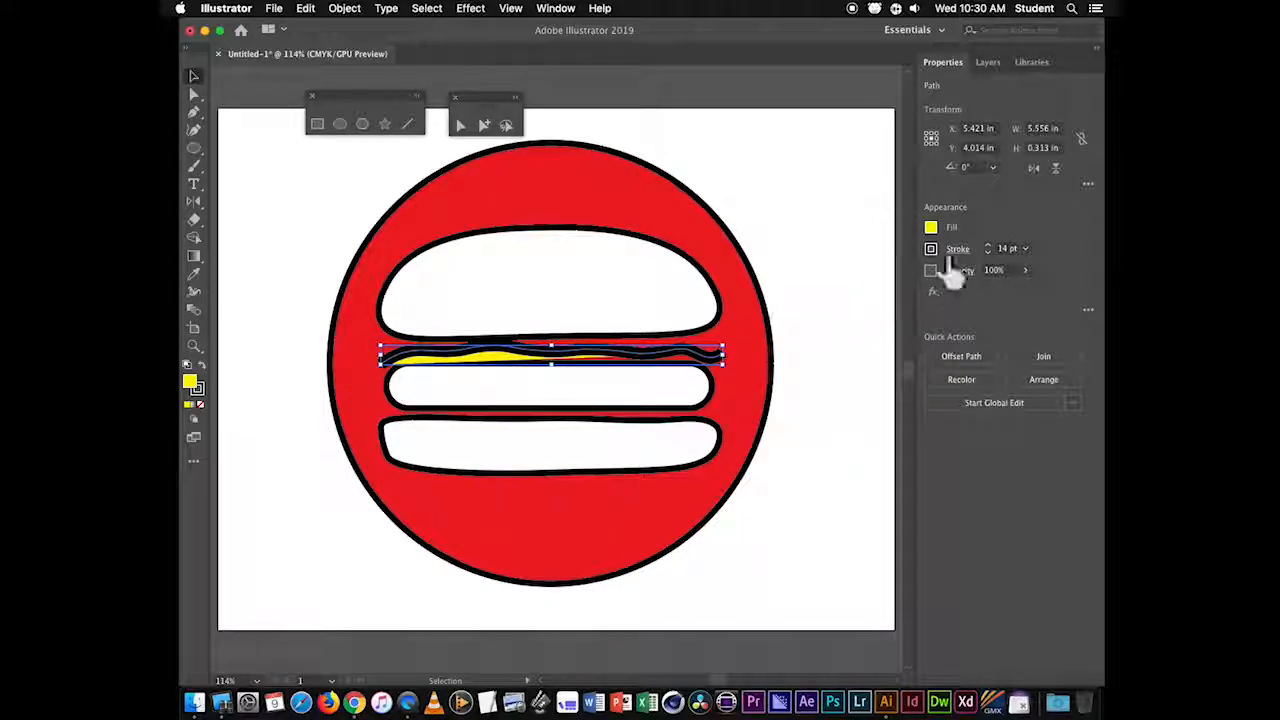
left_click(932, 230)
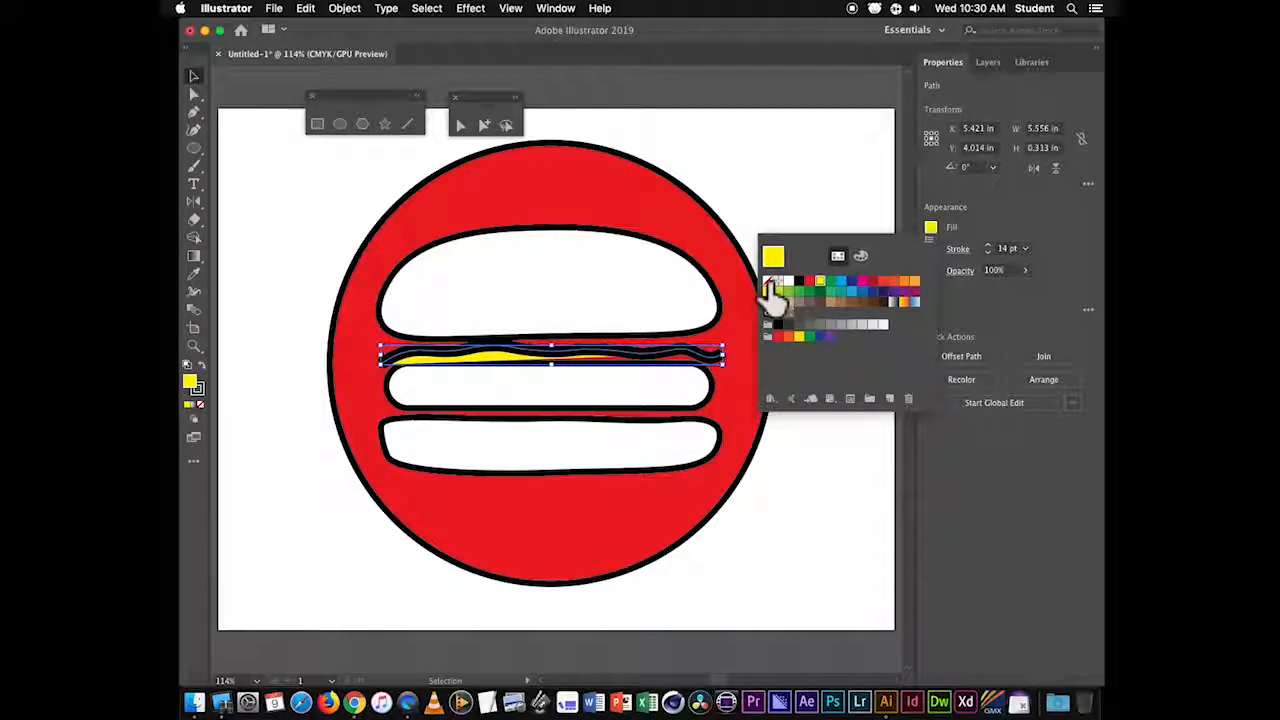
left_click(768, 282)
- Change the stroke of the wavy line under the top bun to yellow
left_click(932, 249)
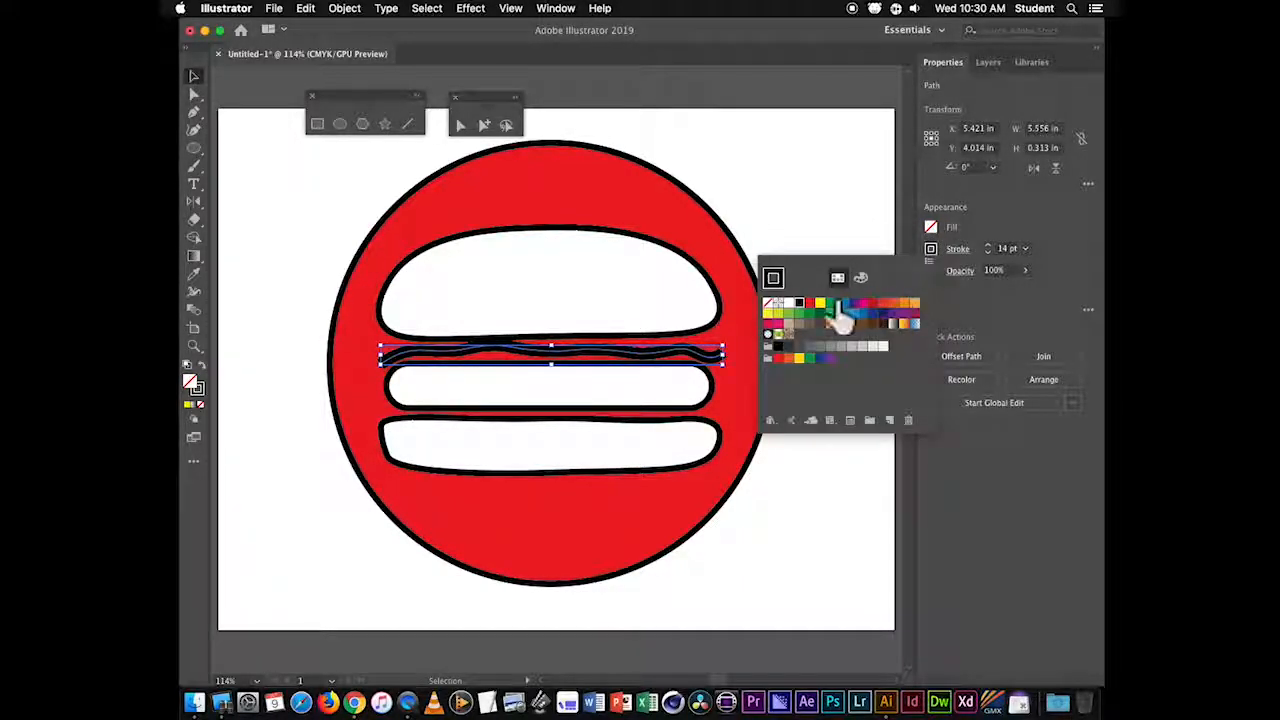
left_click(820, 302)
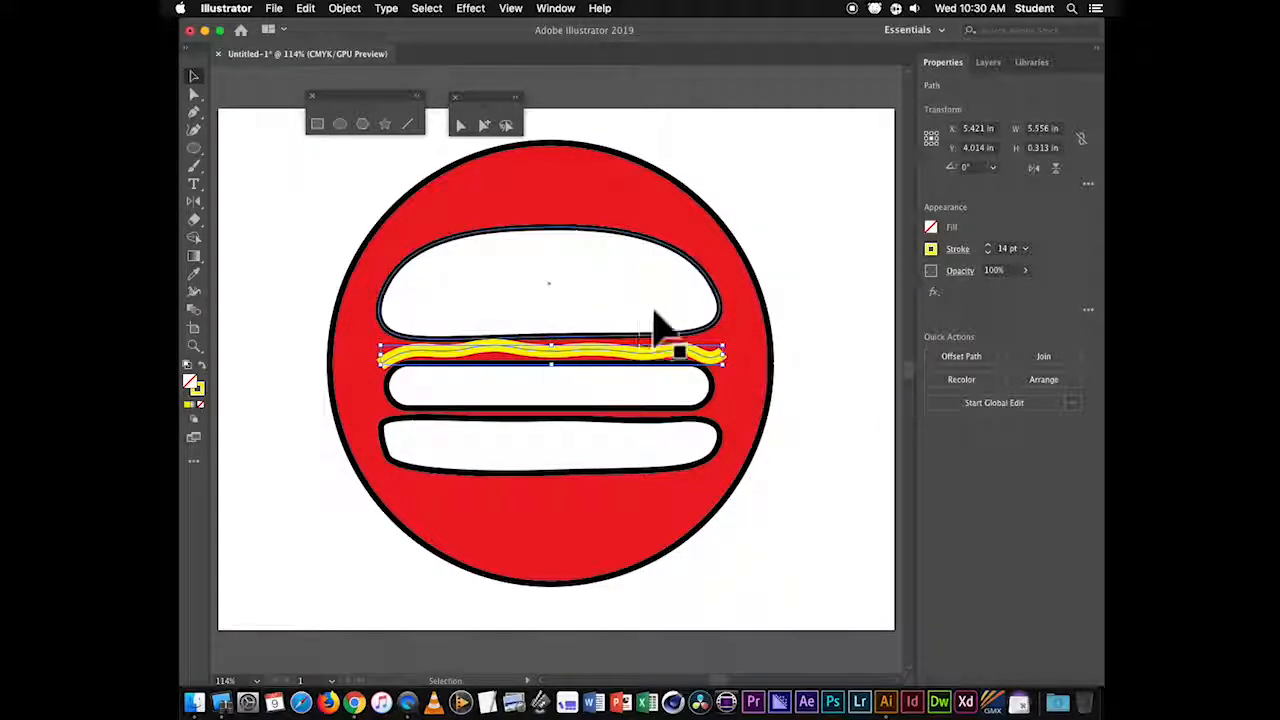
left_click(931, 229)
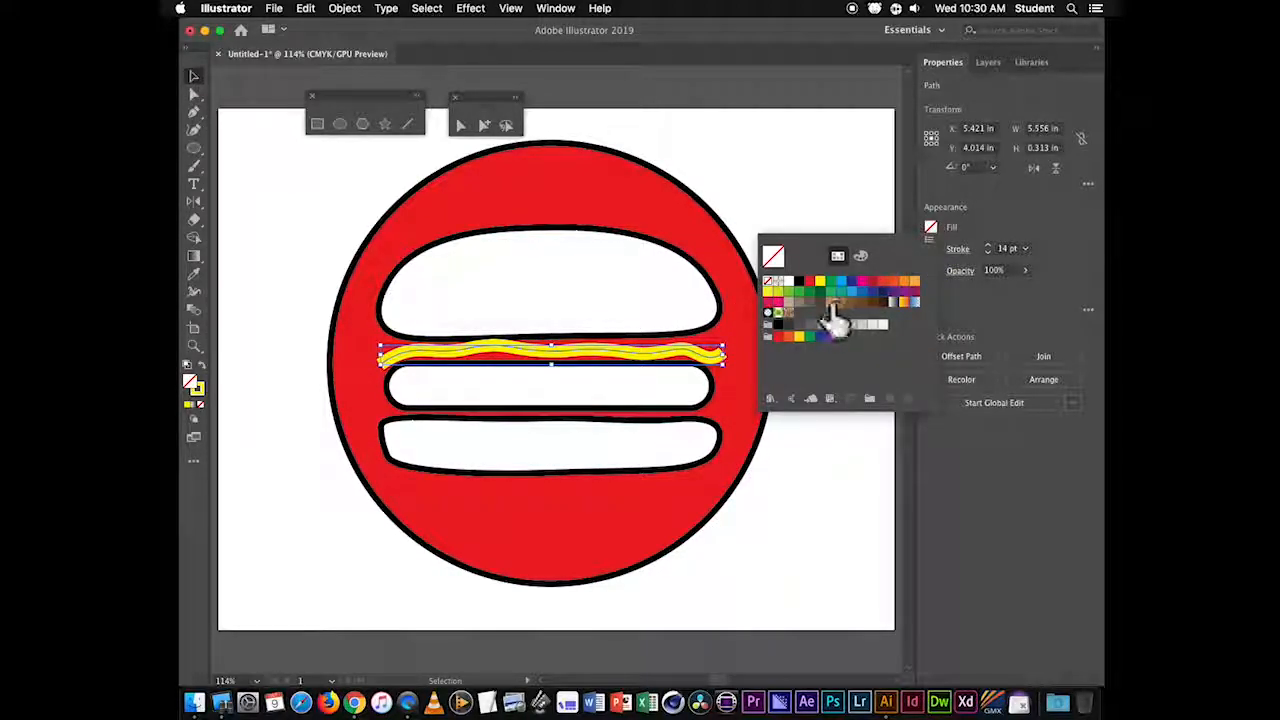
left_click(830, 301)
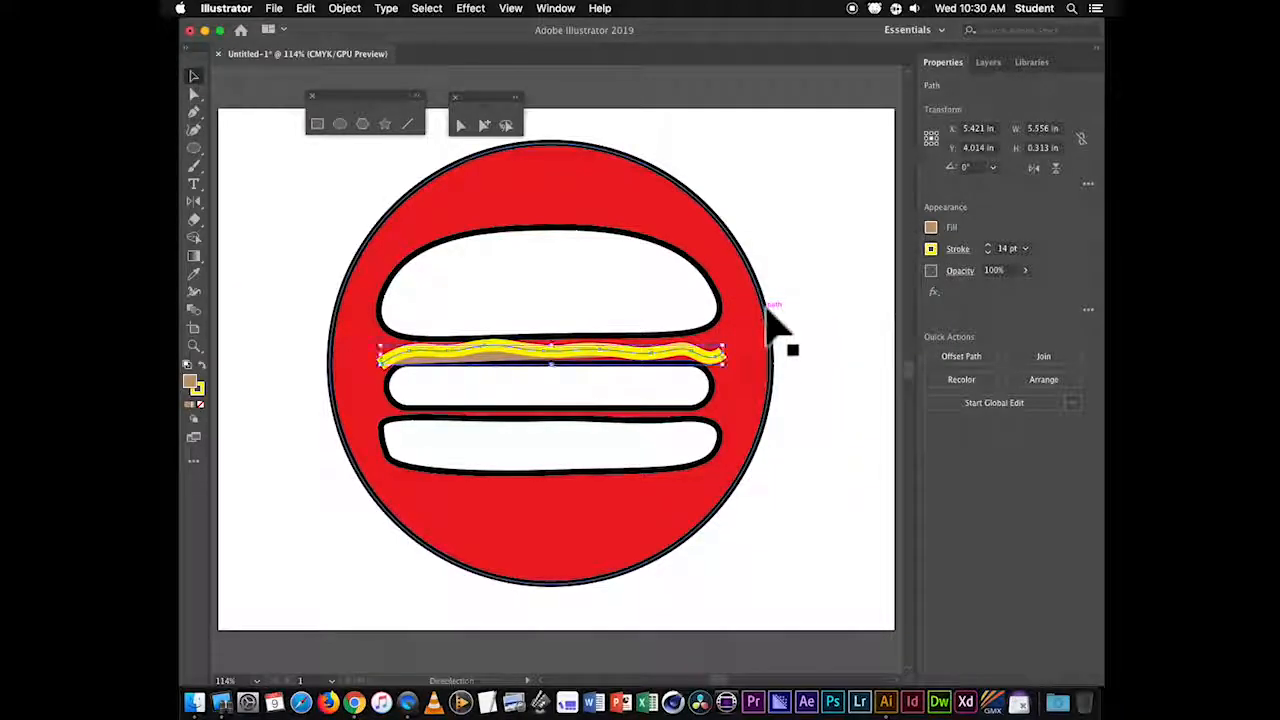
key("a")
key("v")
- Fill the top bun with light brown and the rounded patty beneath the wavy line with dark brown
left_click(632, 302)
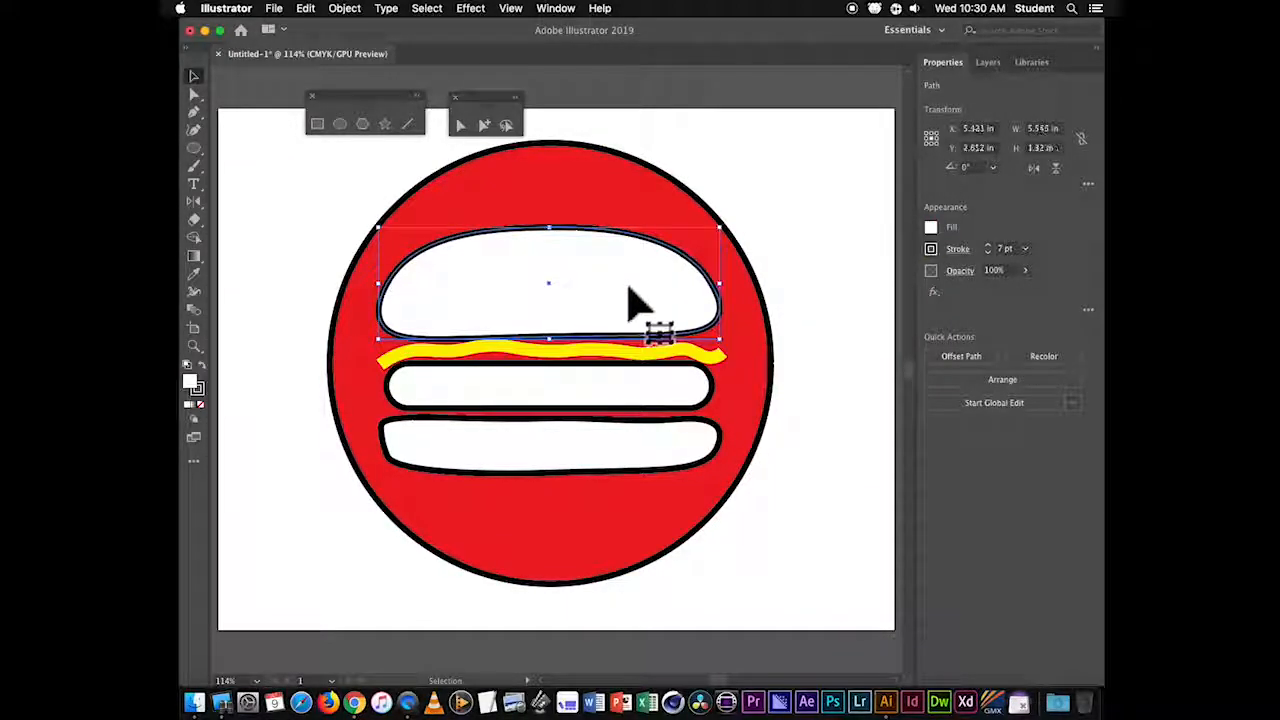
left_click(931, 229)
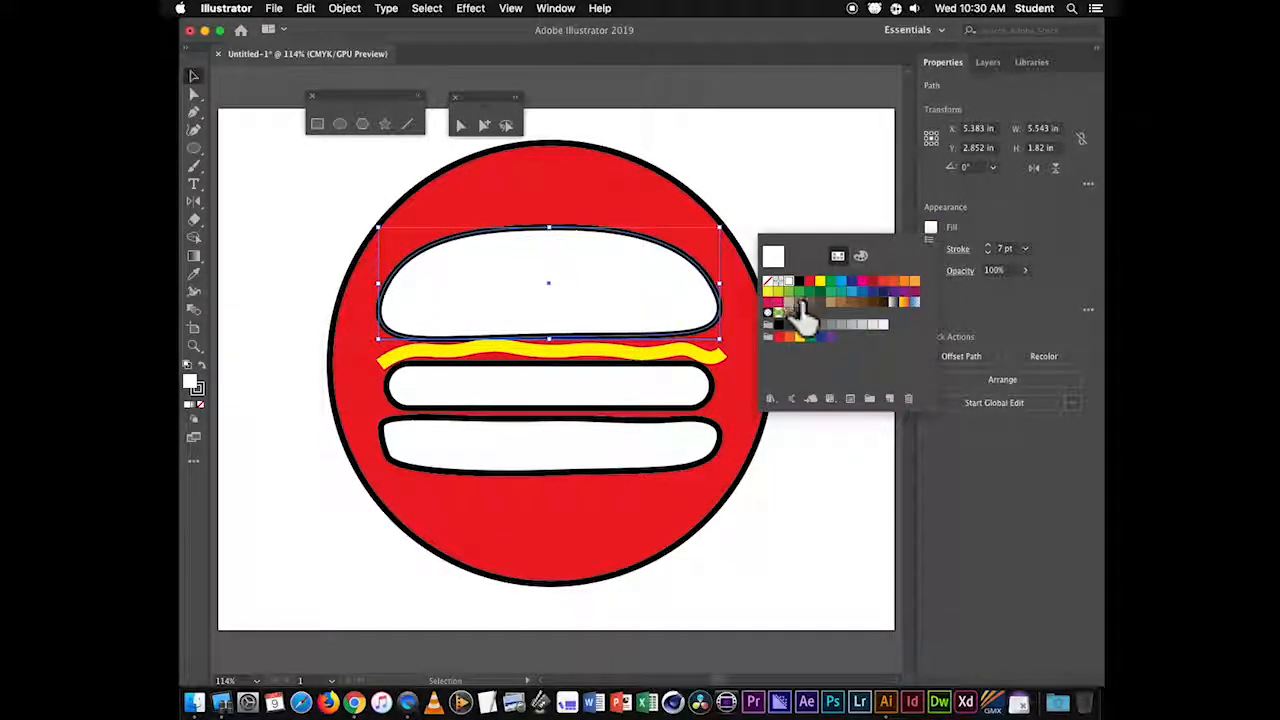
left_click(828, 302)
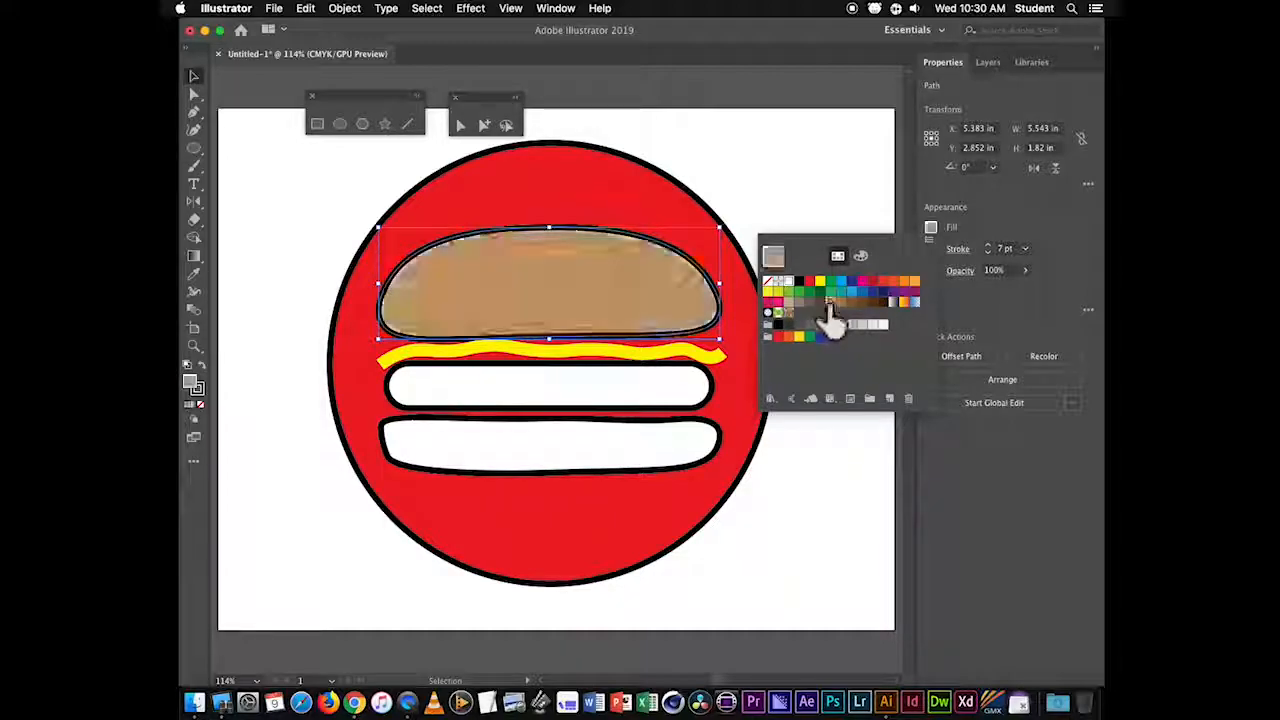
left_click(622, 392)
left_click(930, 227)
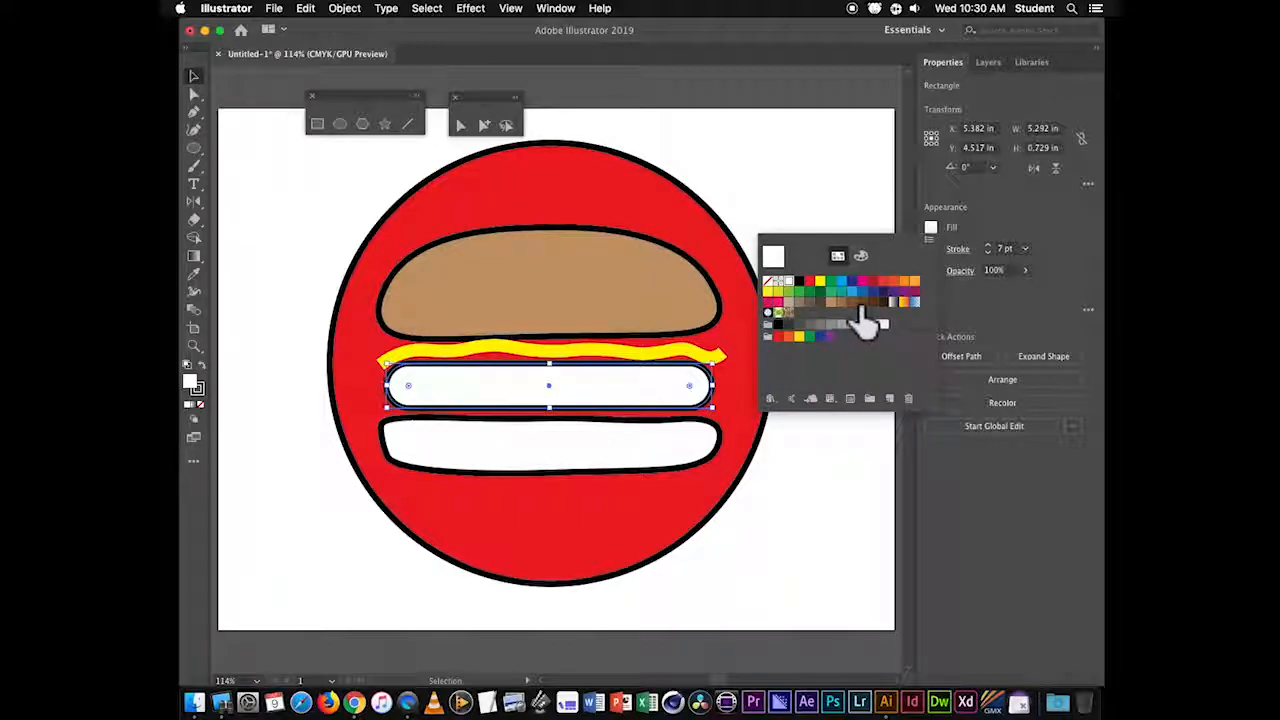
left_click(861, 302)
- Fill the bottom bun with the same light brown as the top bun
left_click(670, 456)
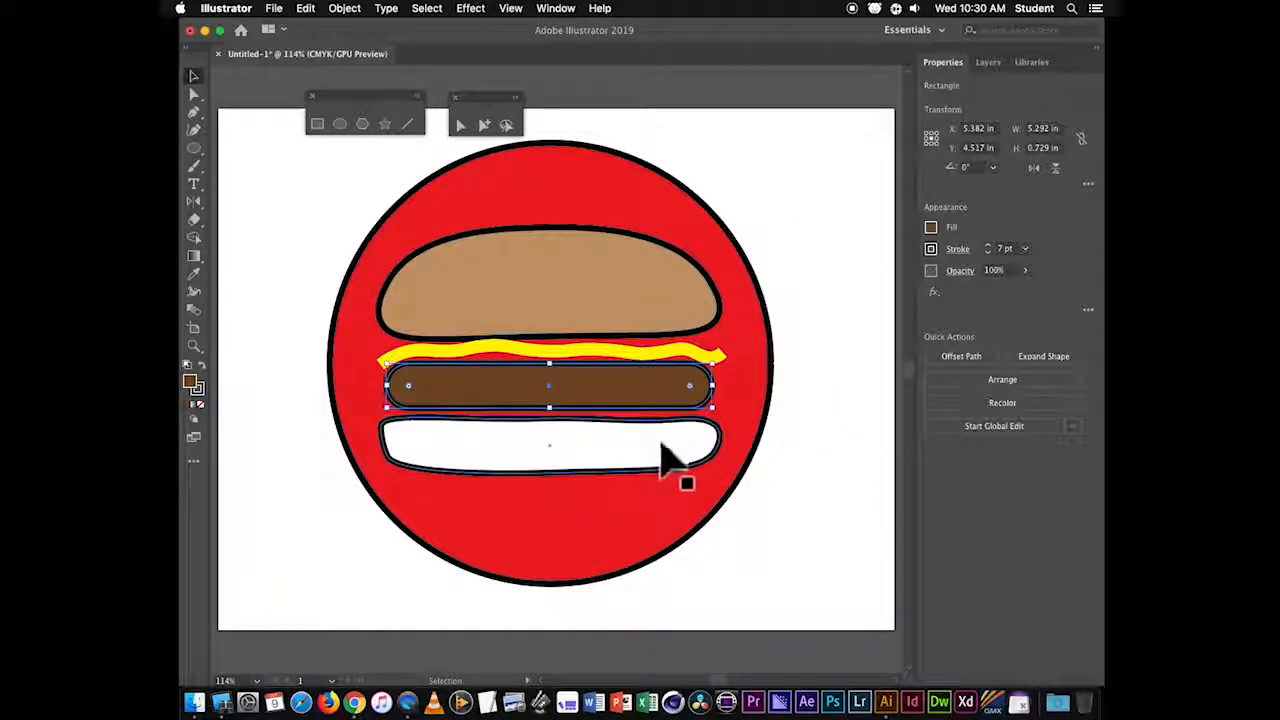
left_click(688, 452)
left_click(931, 229)
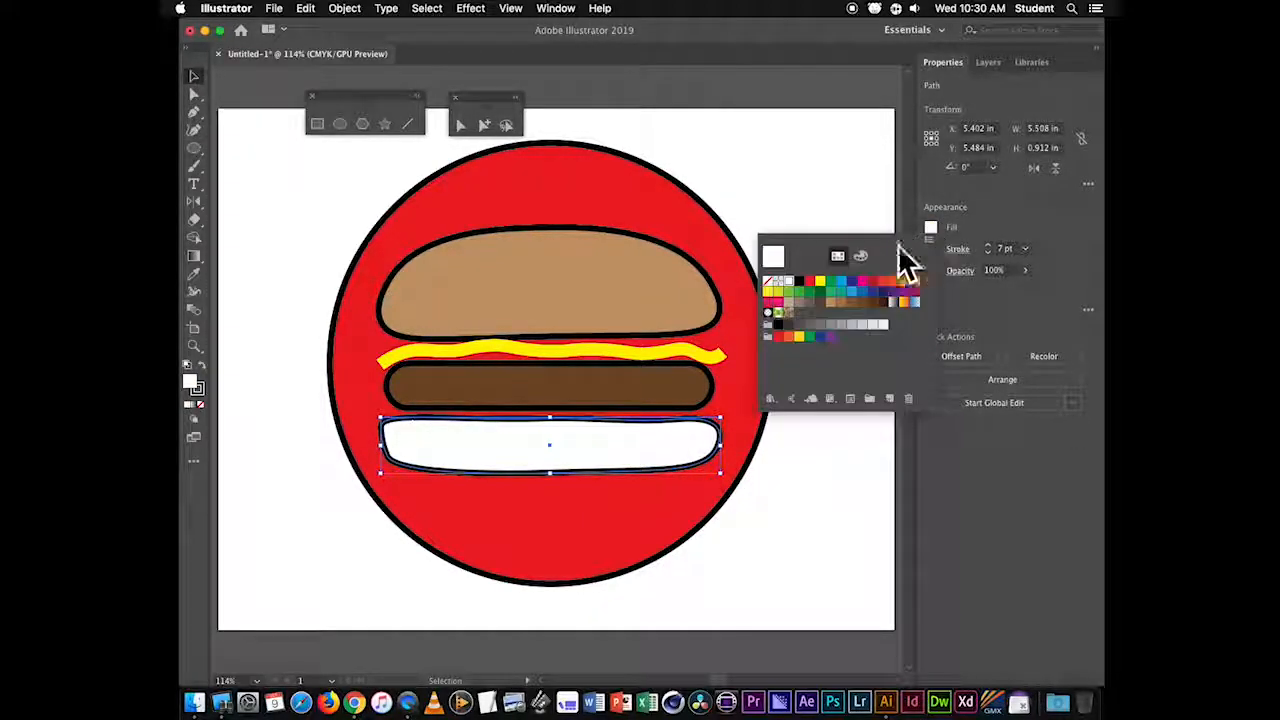
left_click(833, 301)
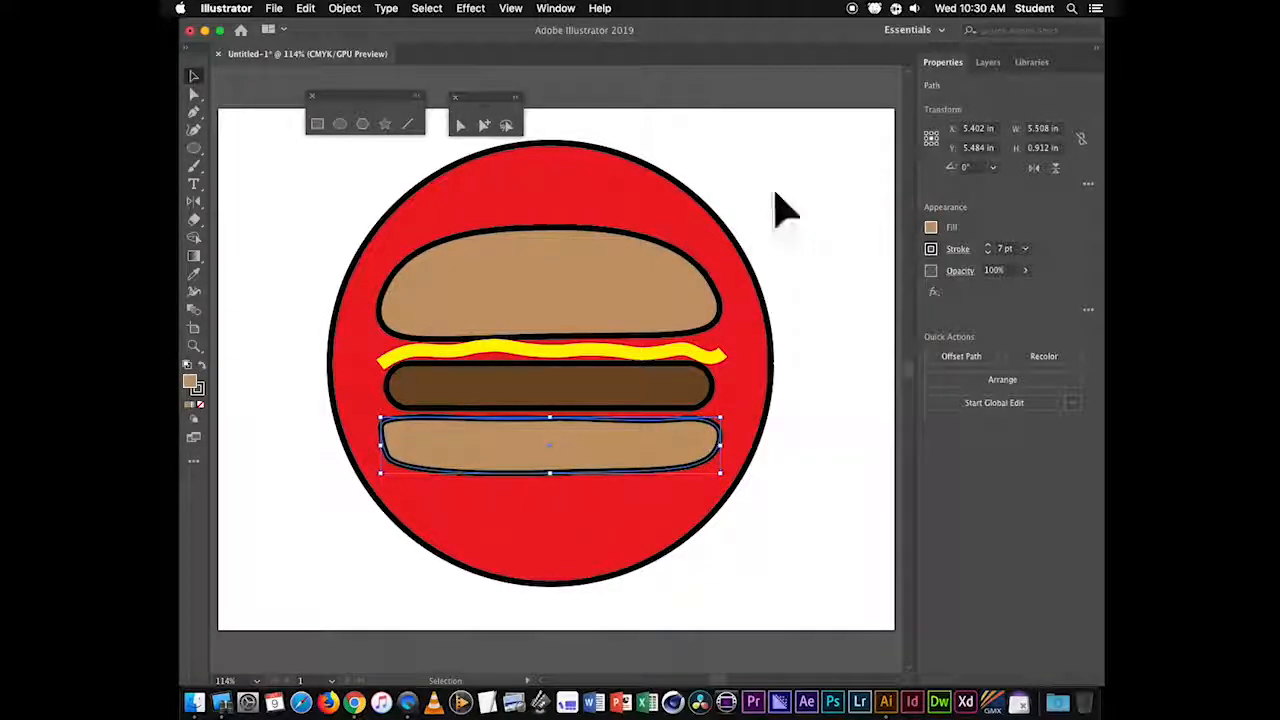
- Try a light gray fill on the background circle and settle on dark gray
left_click(757, 288)
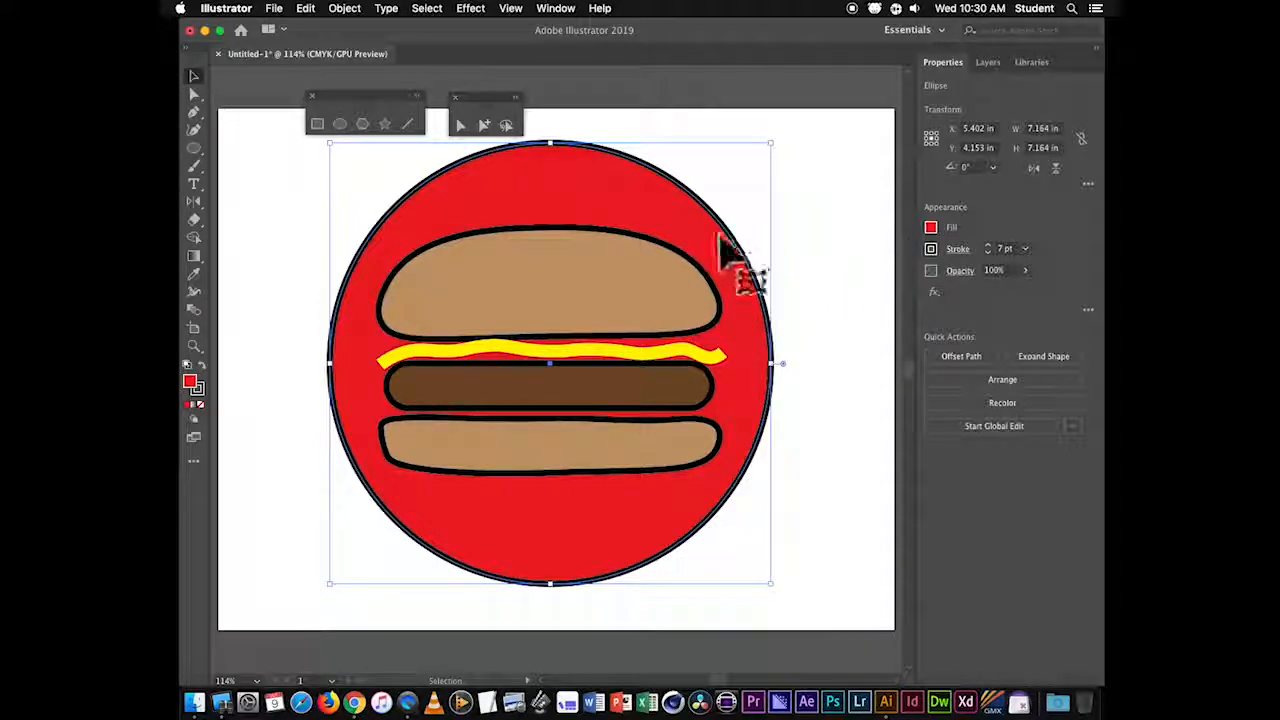
left_click(933, 228)
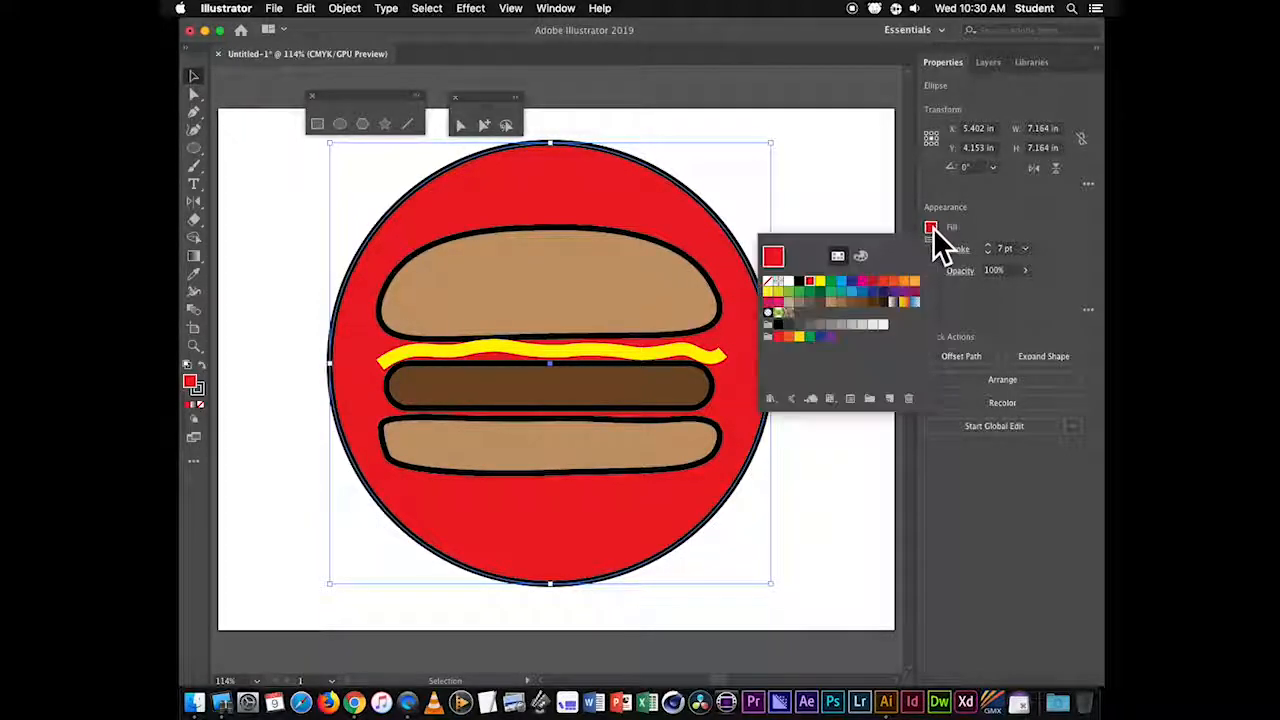
left_click(858, 326)
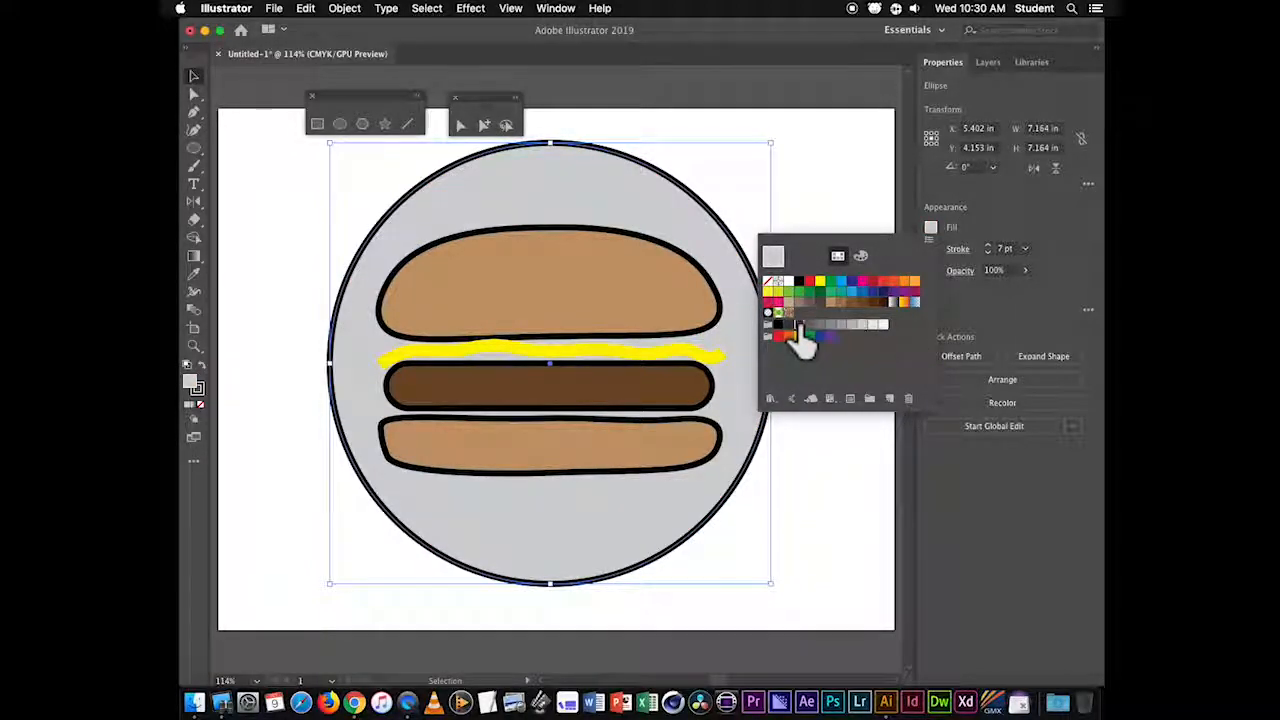
left_click(800, 327)
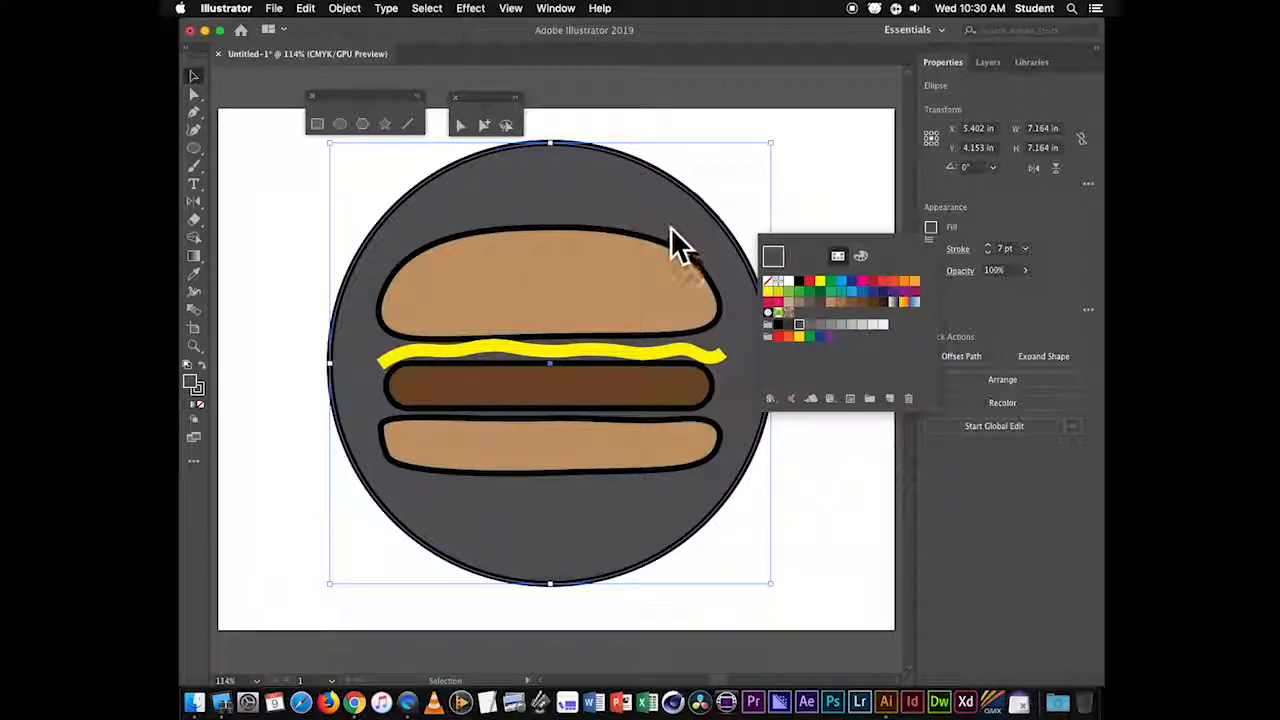
- Try red, blue and magenta strokes on the background circle and settle on light green
left_click(931, 249)
left_click(809, 304)
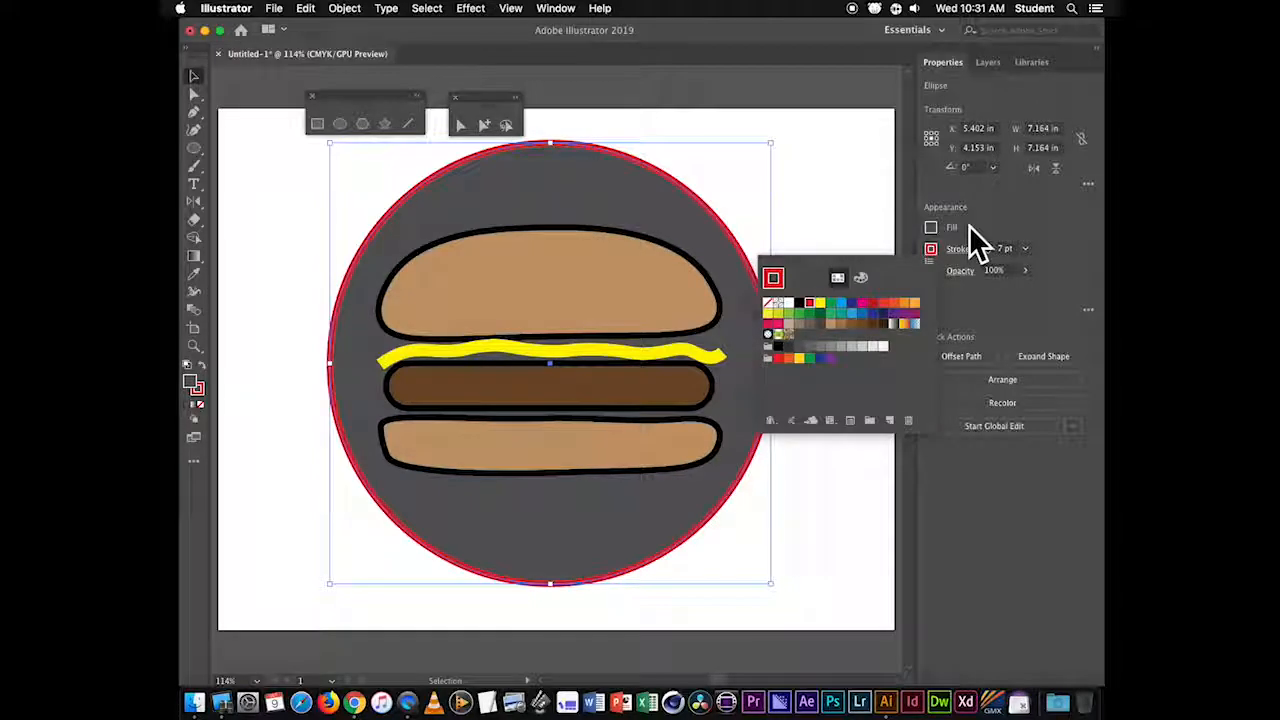
left_click(851, 305)
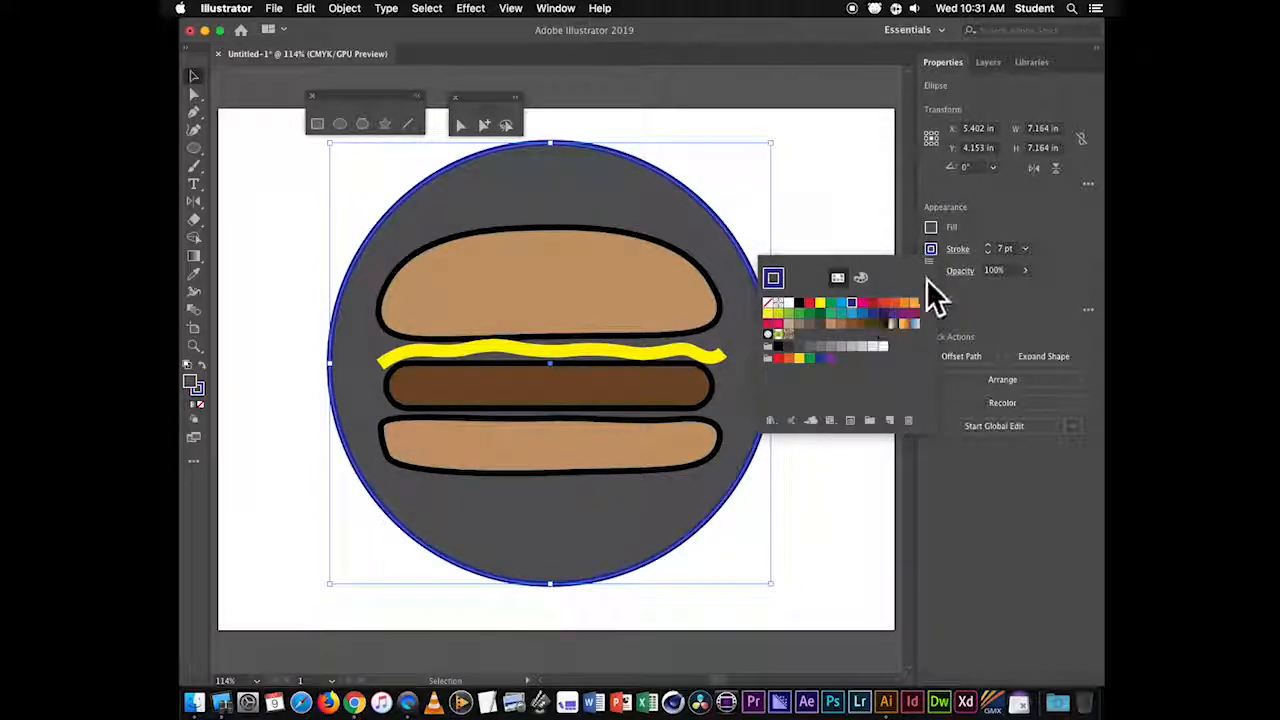
left_click(862, 303)
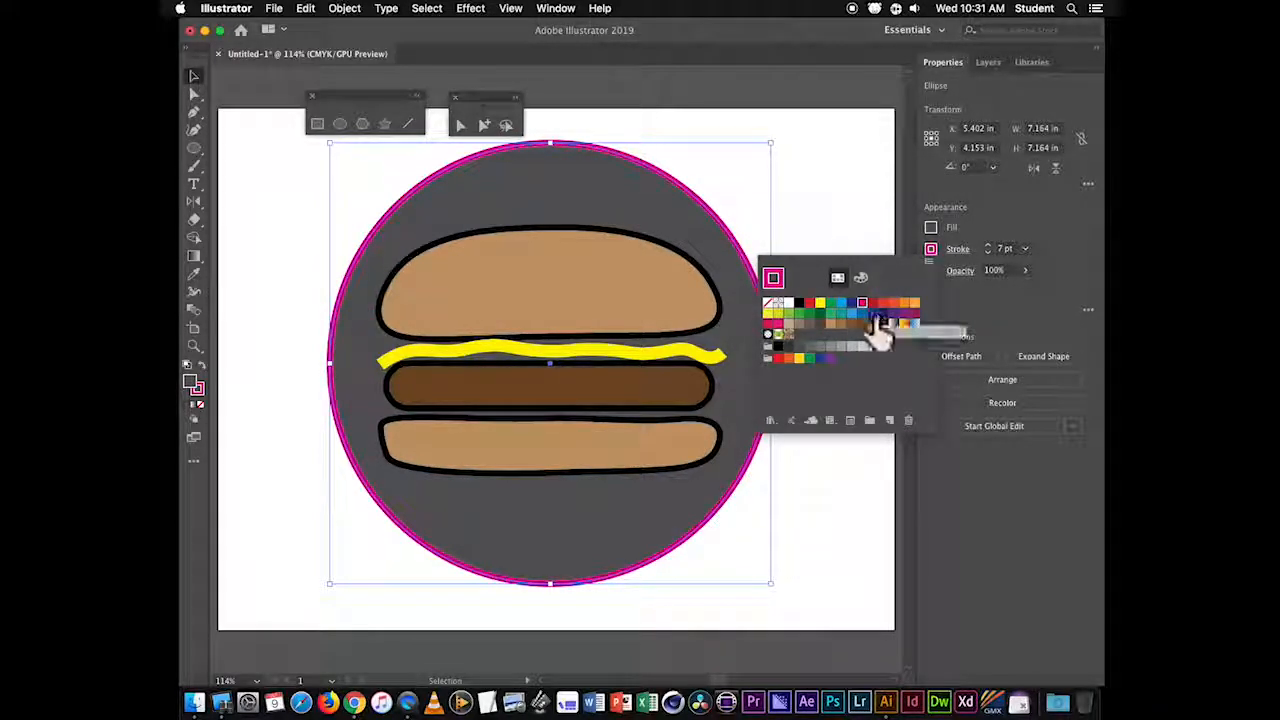
left_click(870, 305)
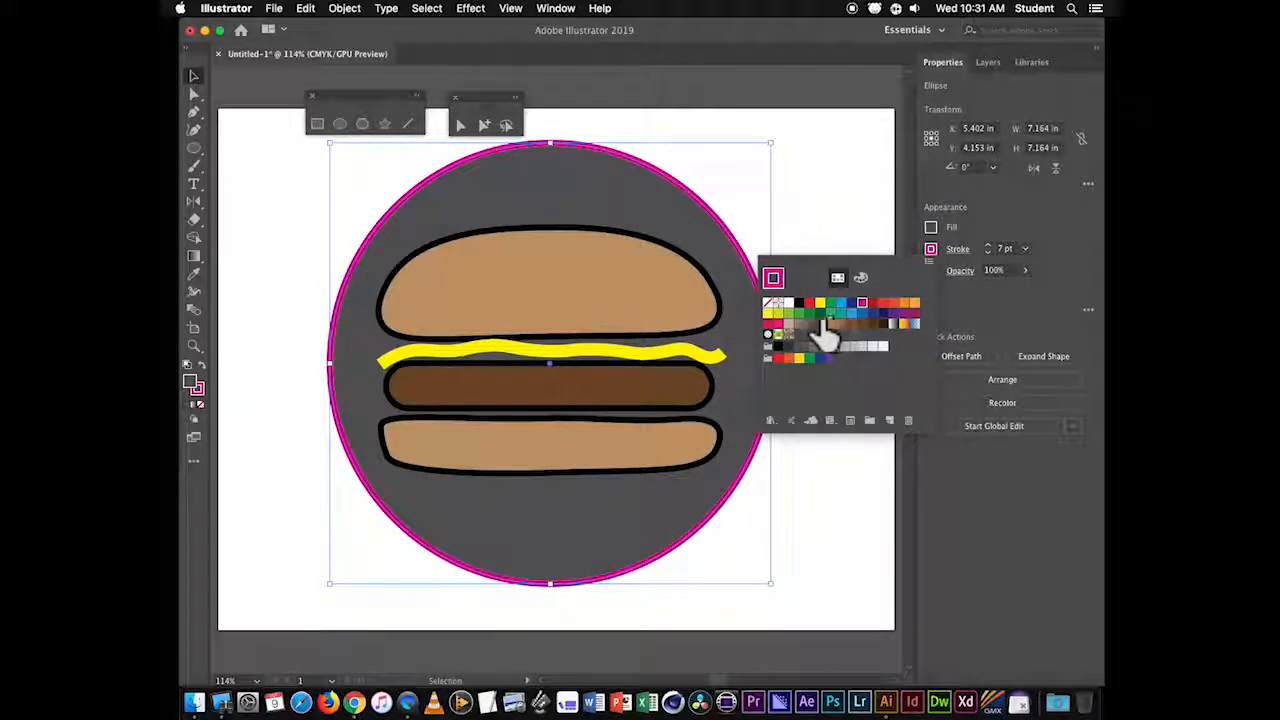
left_click(789, 314)
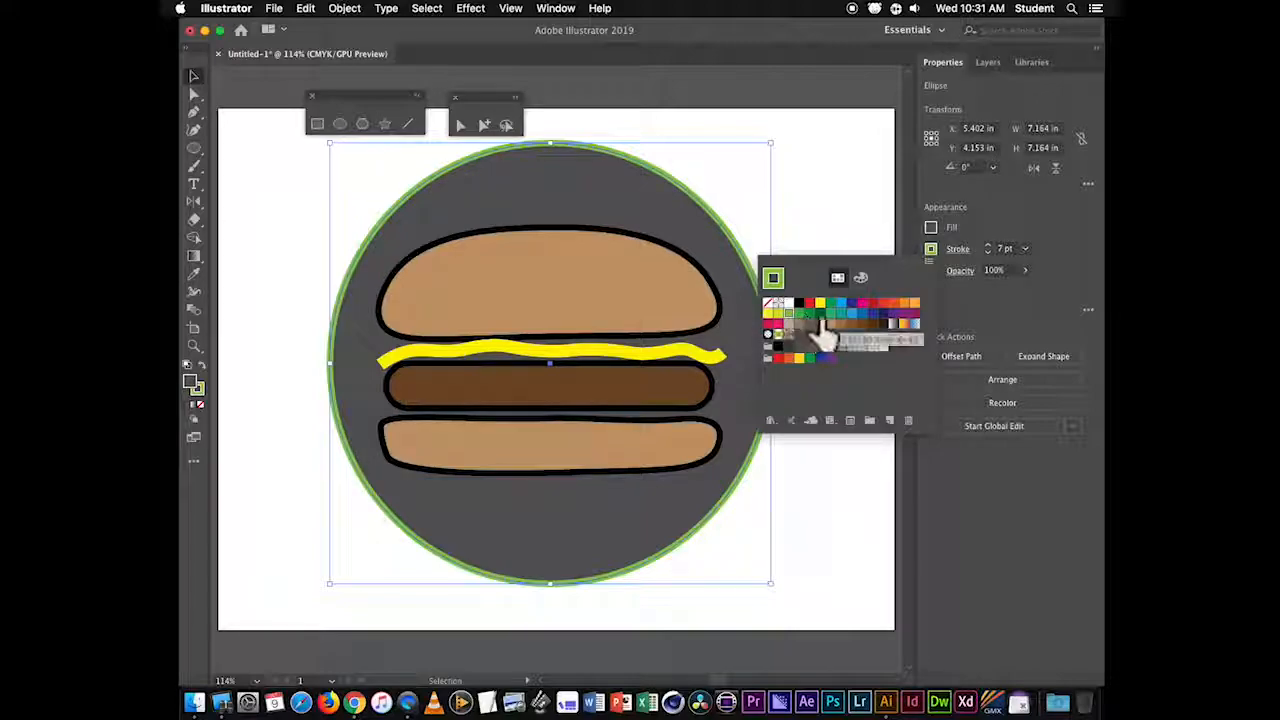
left_click(980, 232)
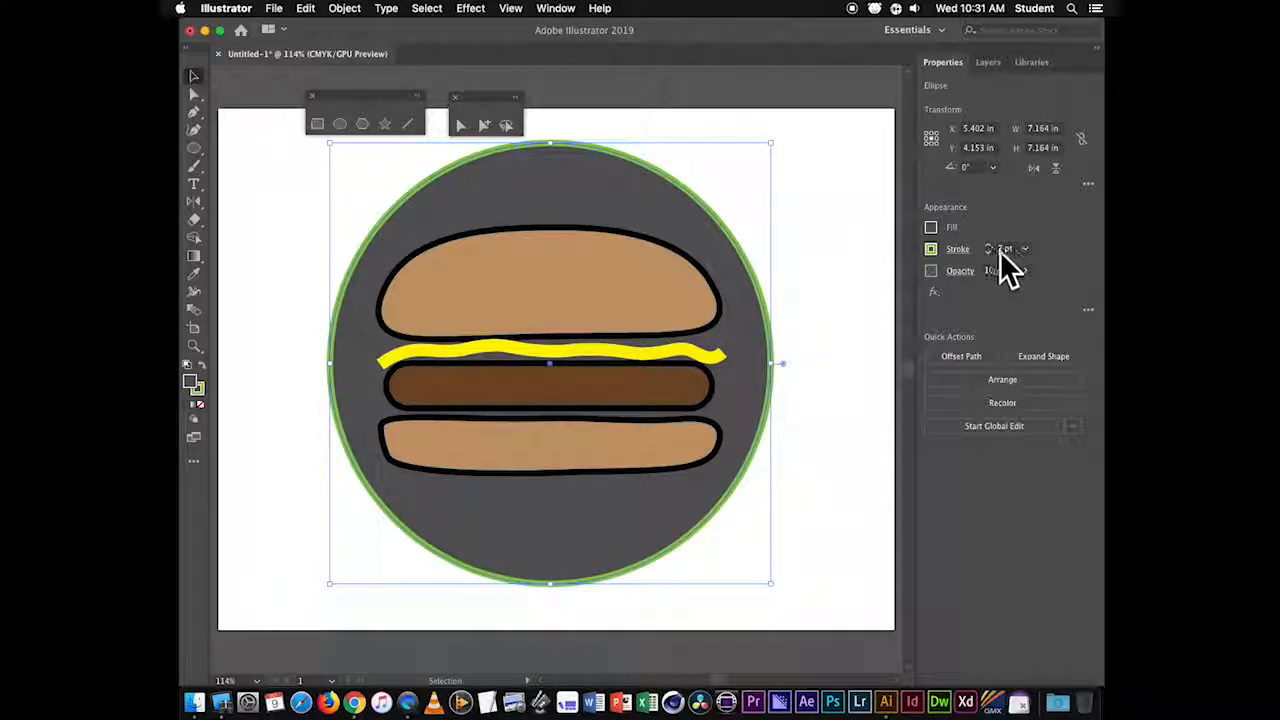
- Set the circle's stroke weight to 60 pt and align the stroke to the outside, comparing it with the inside alignment
left_click(1025, 249)
left_click(1055, 578)
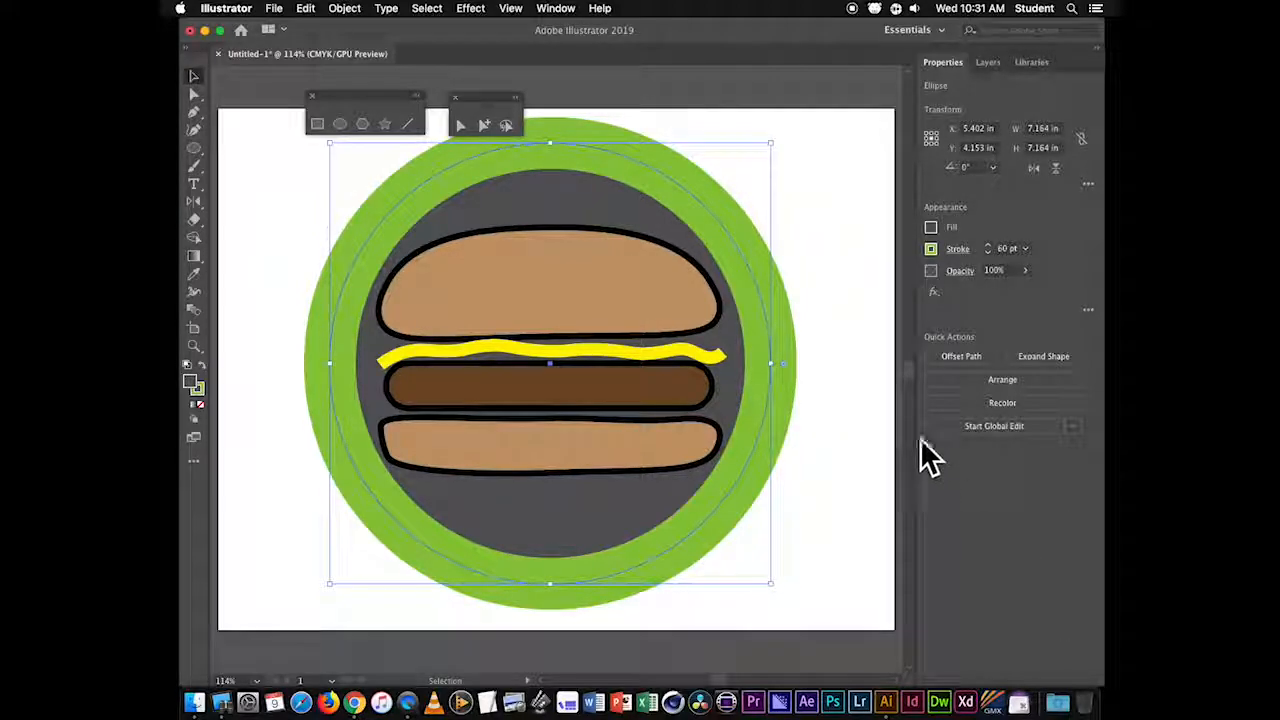
left_click(957, 250)
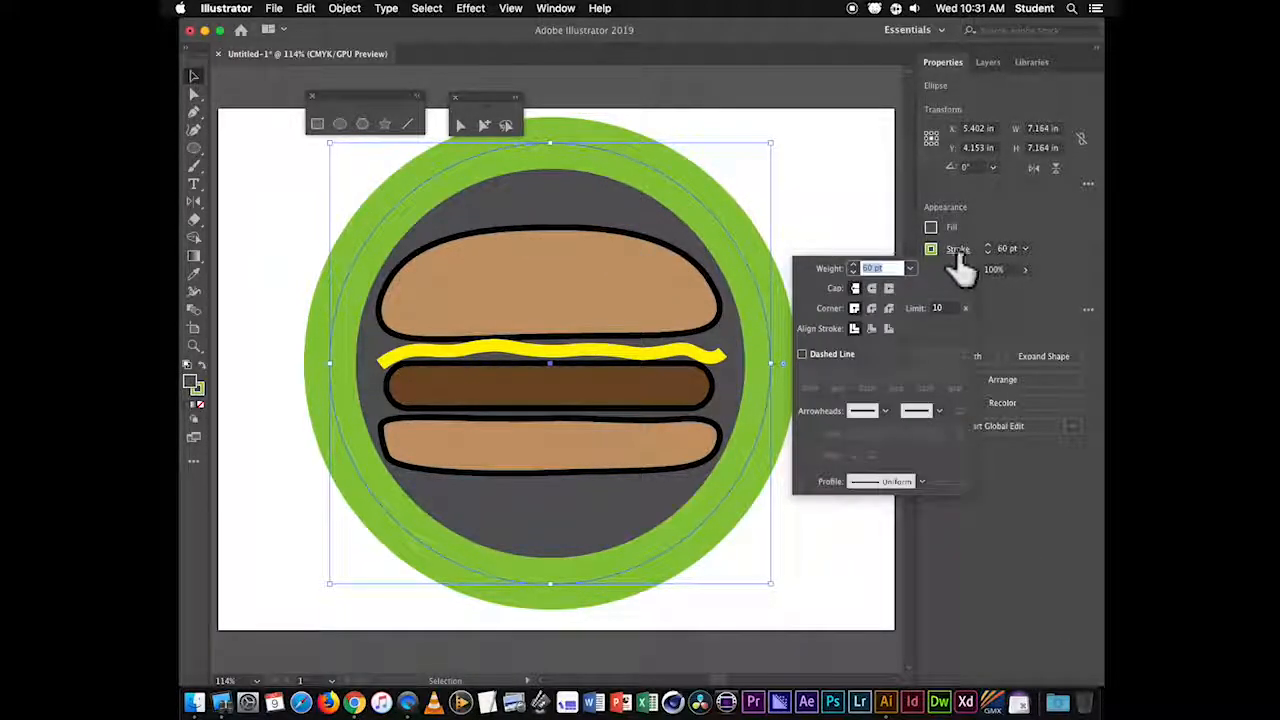
left_click(886, 329)
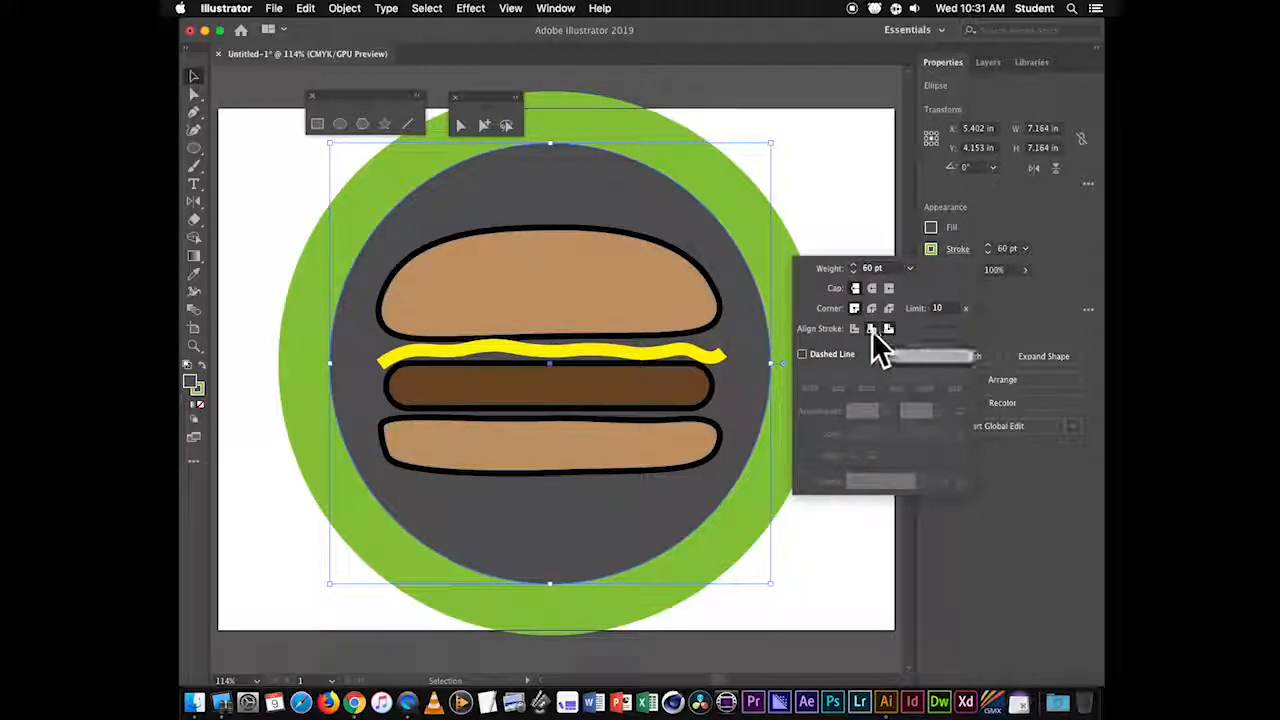
left_click(871, 330)
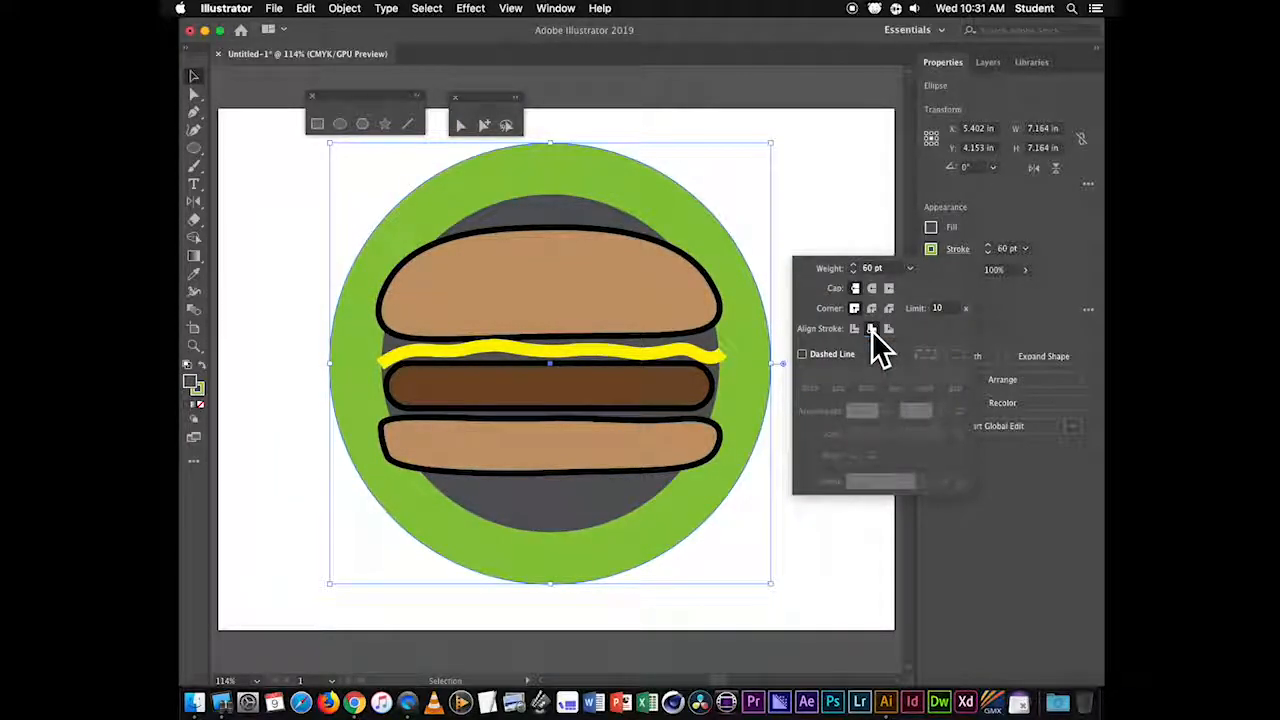
left_click(889, 330)
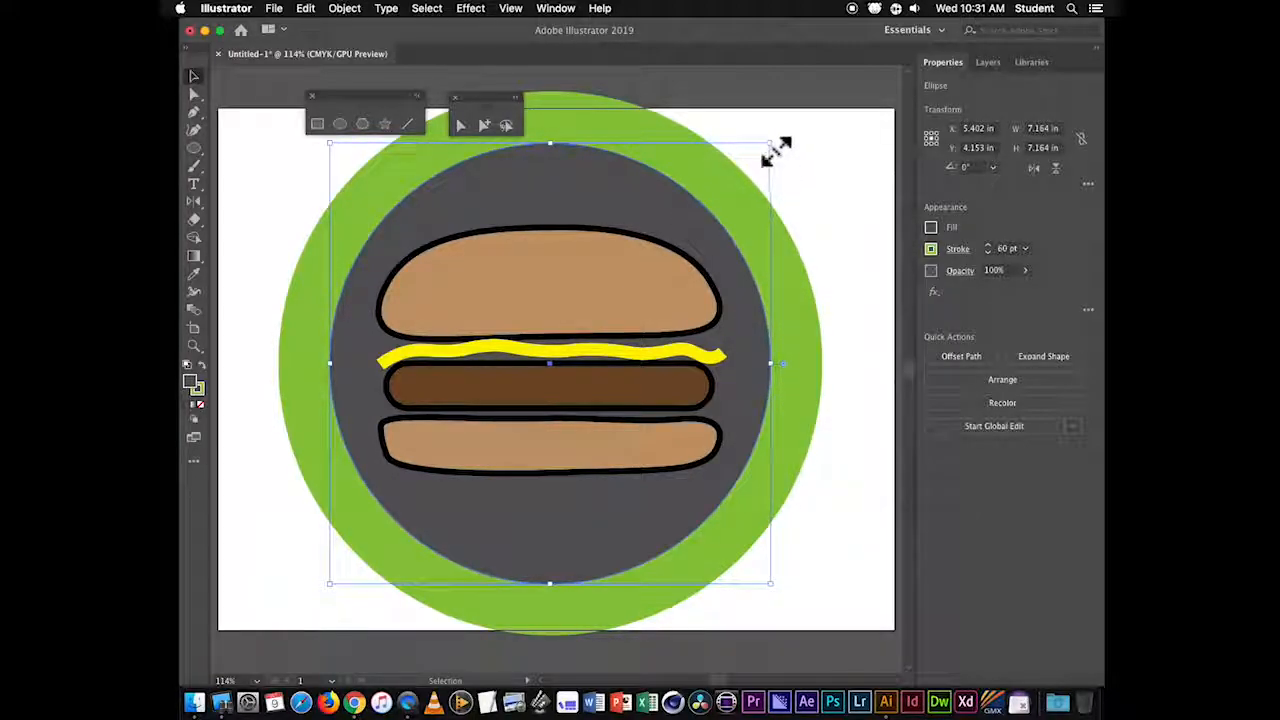
- Scale the circle down from its center to about 5.5 in across and nudge it slightly upward
left_click_drag(771, 146, 720, 193)
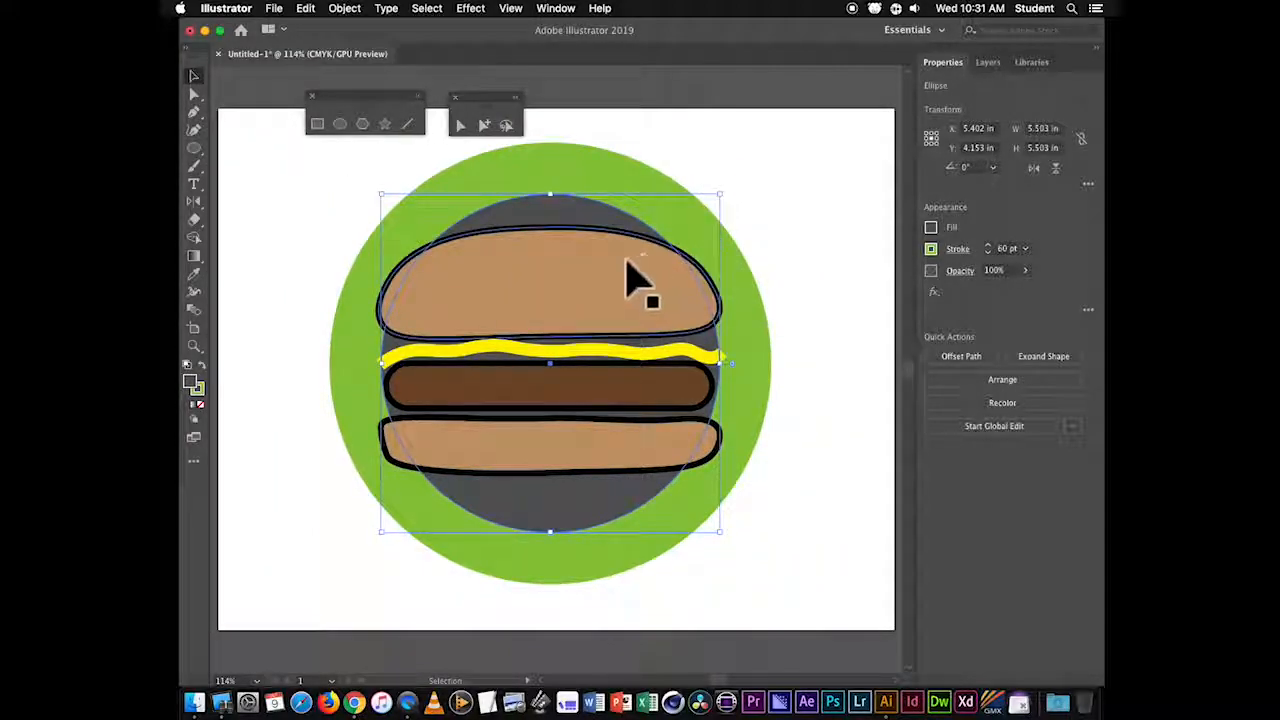
key("Up")
key("Up")
key("Up")
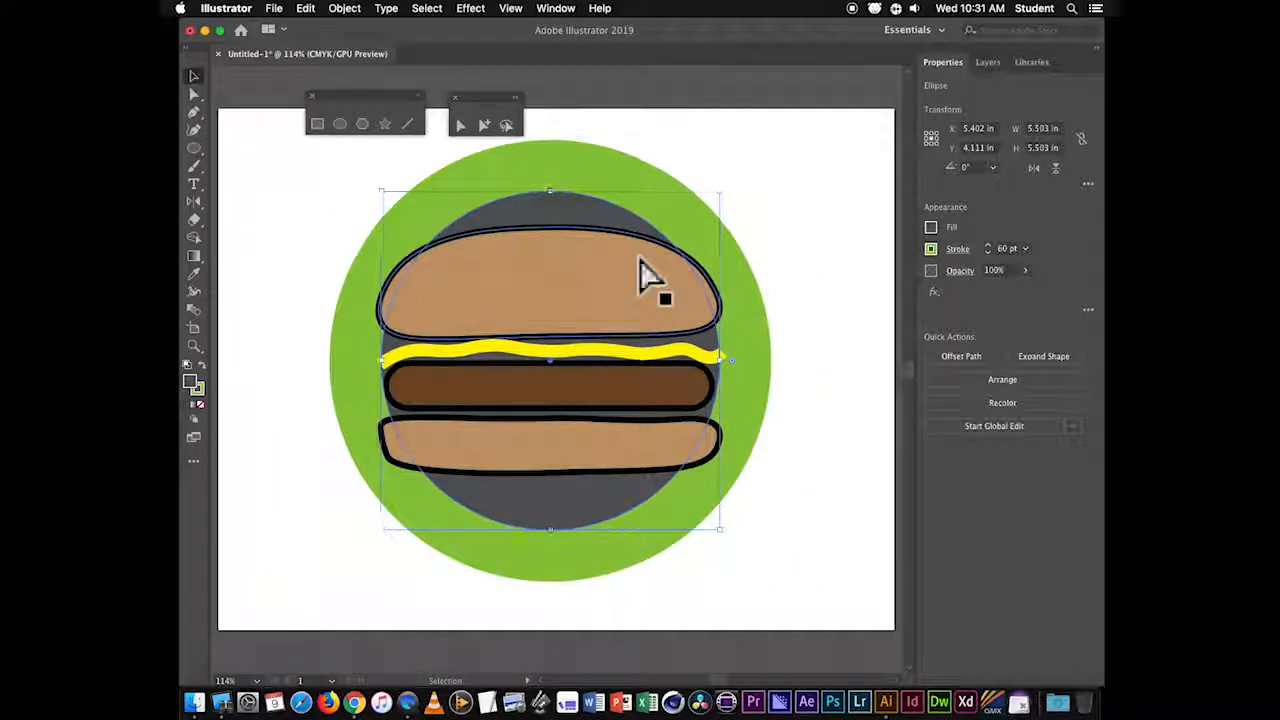
- Select the burger and circle together and scale them down proportionally to about 2.79 in wide
key("super+minus")
key("super+minus")
key("super+minus")
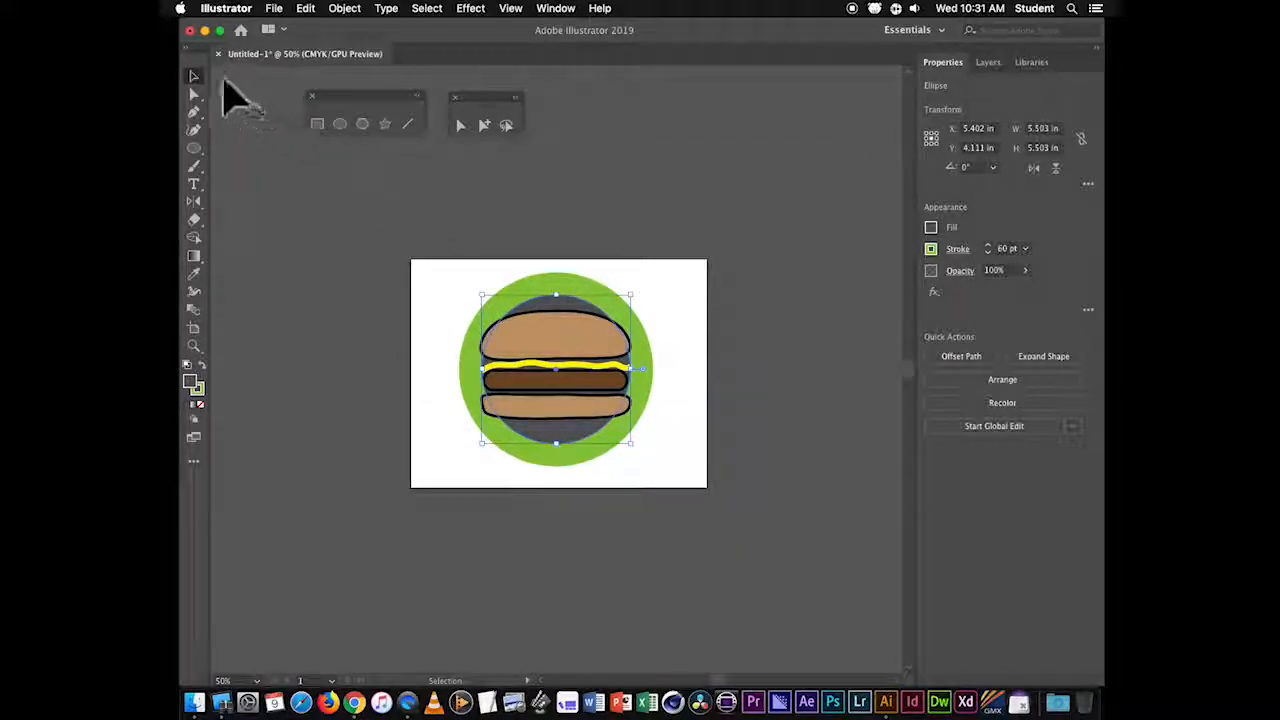
left_click(495, 248)
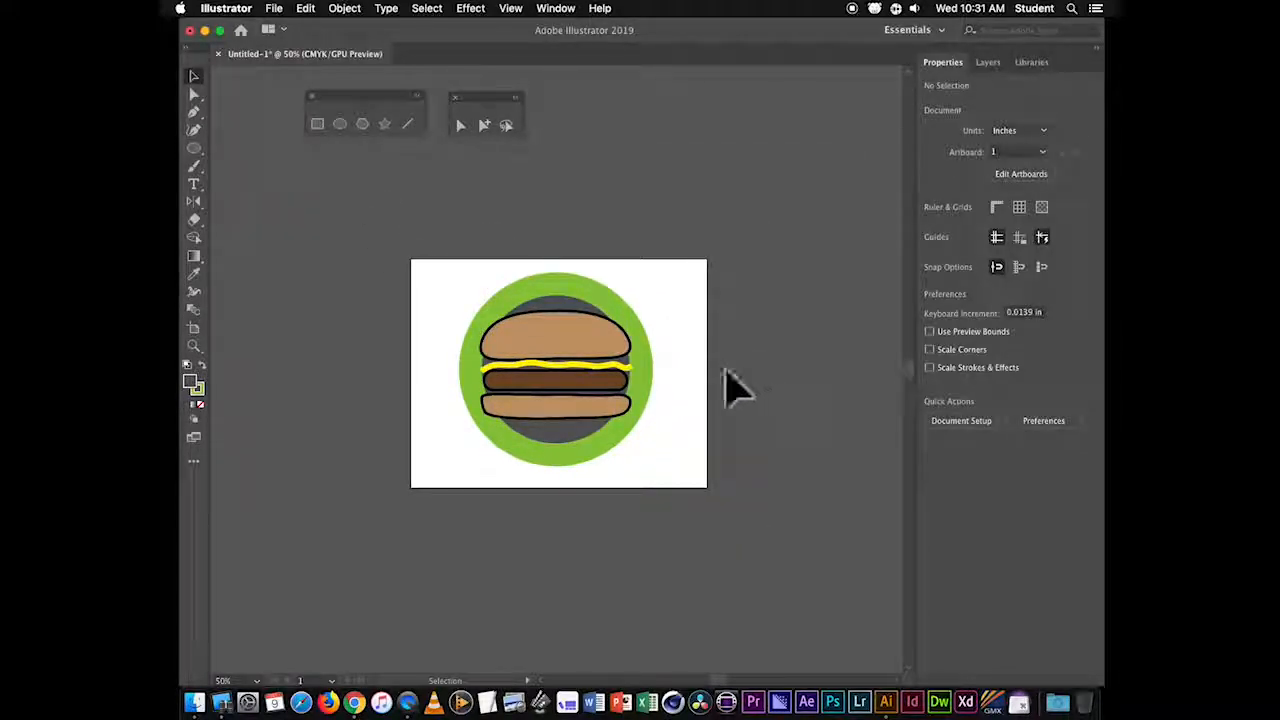
left_click_drag(449, 254, 691, 455)
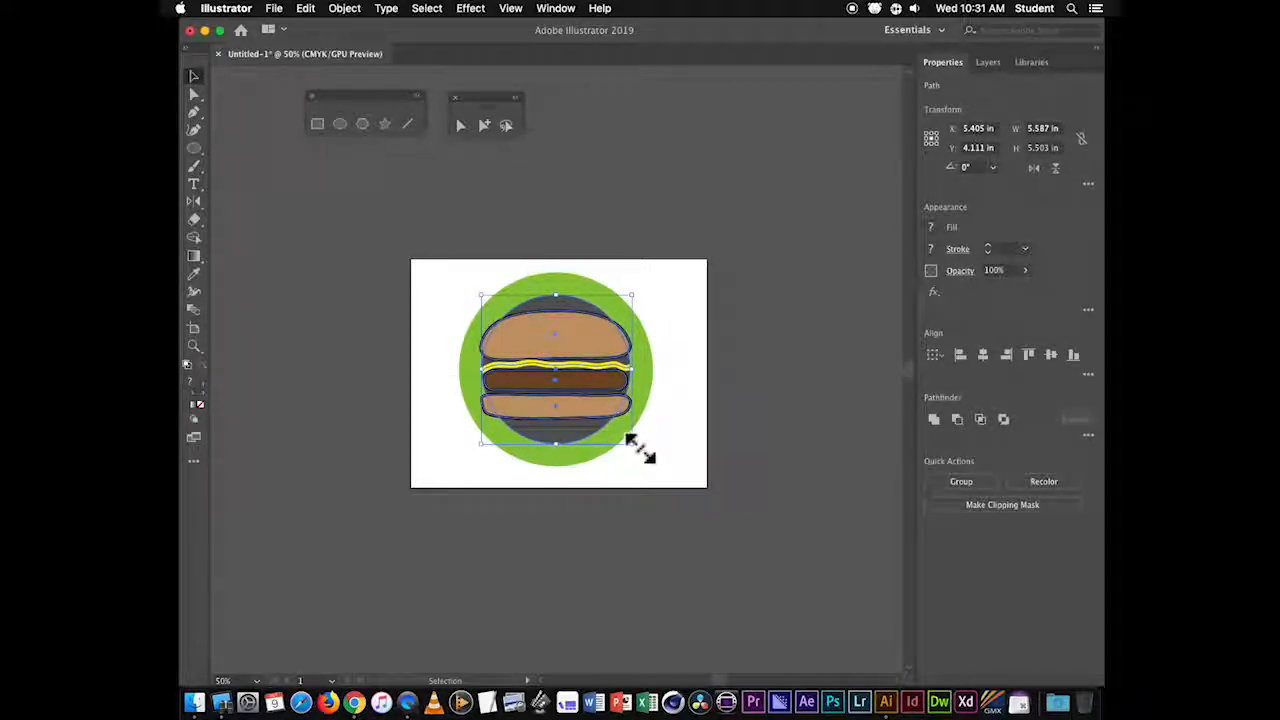
left_click_drag(632, 441, 578, 402)
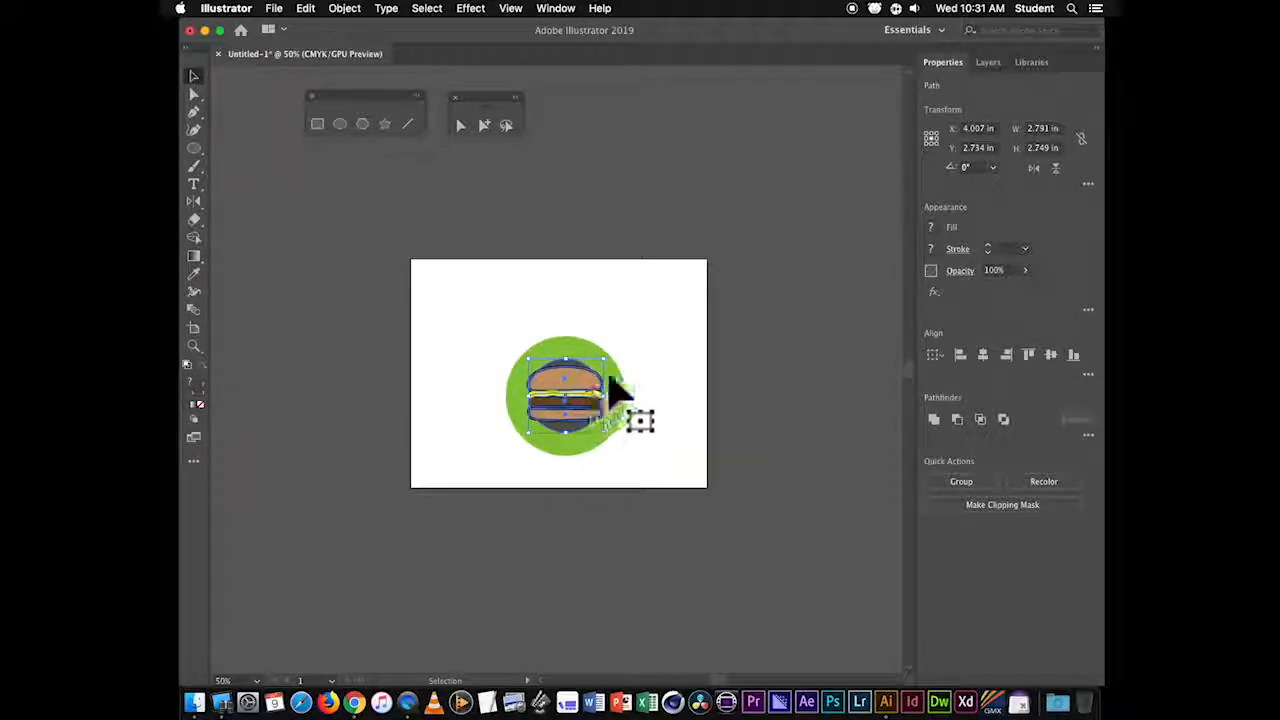
left_click(651, 358)
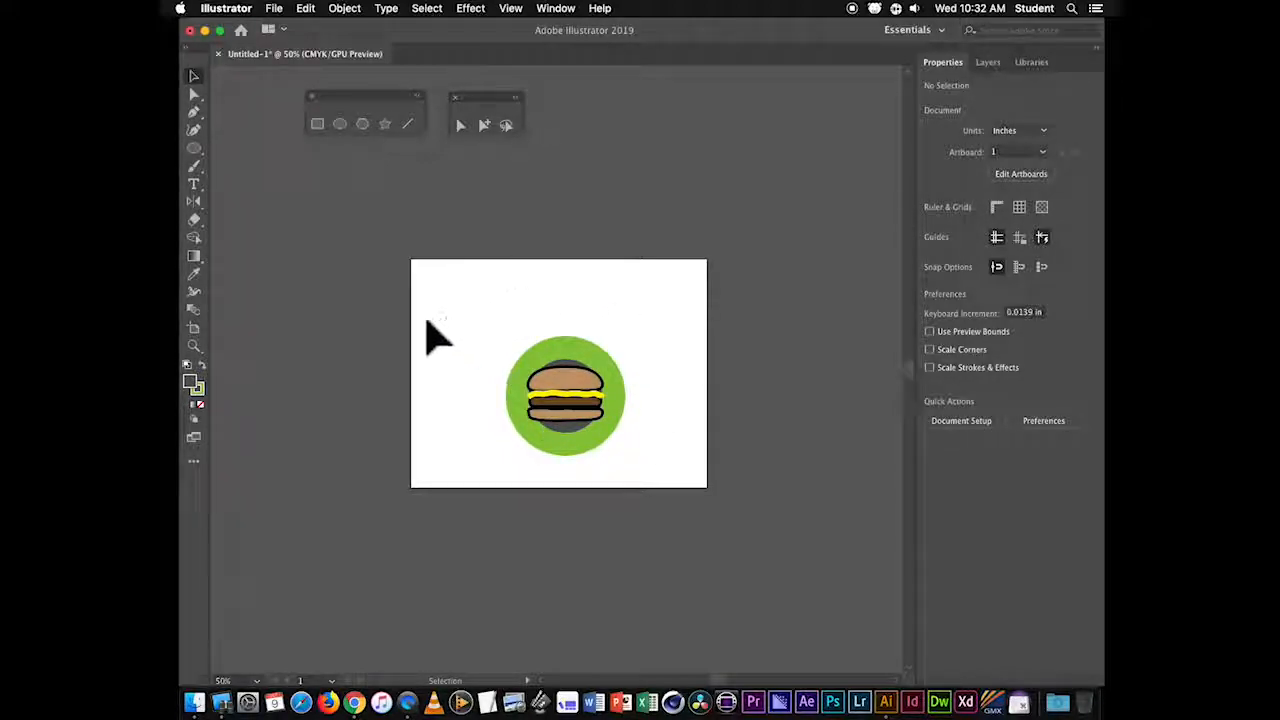
left_click(501, 315)
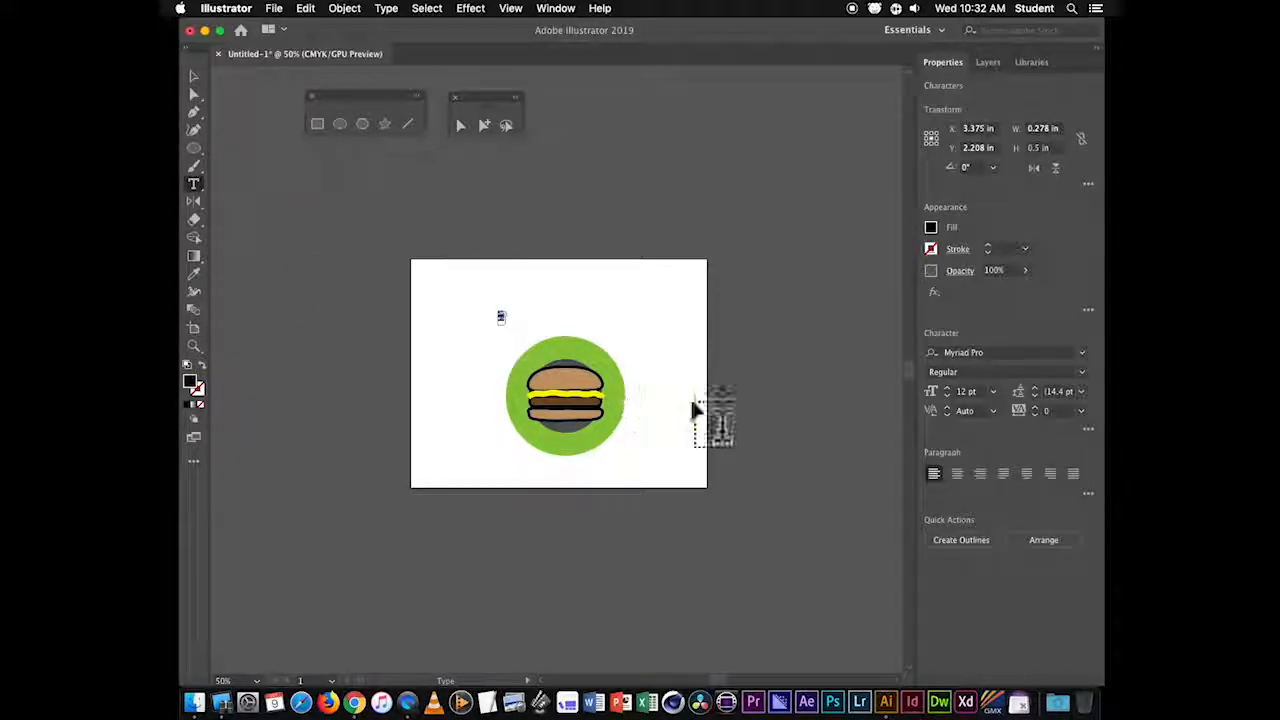
right_click(428, 270)
left_click(641, 310)
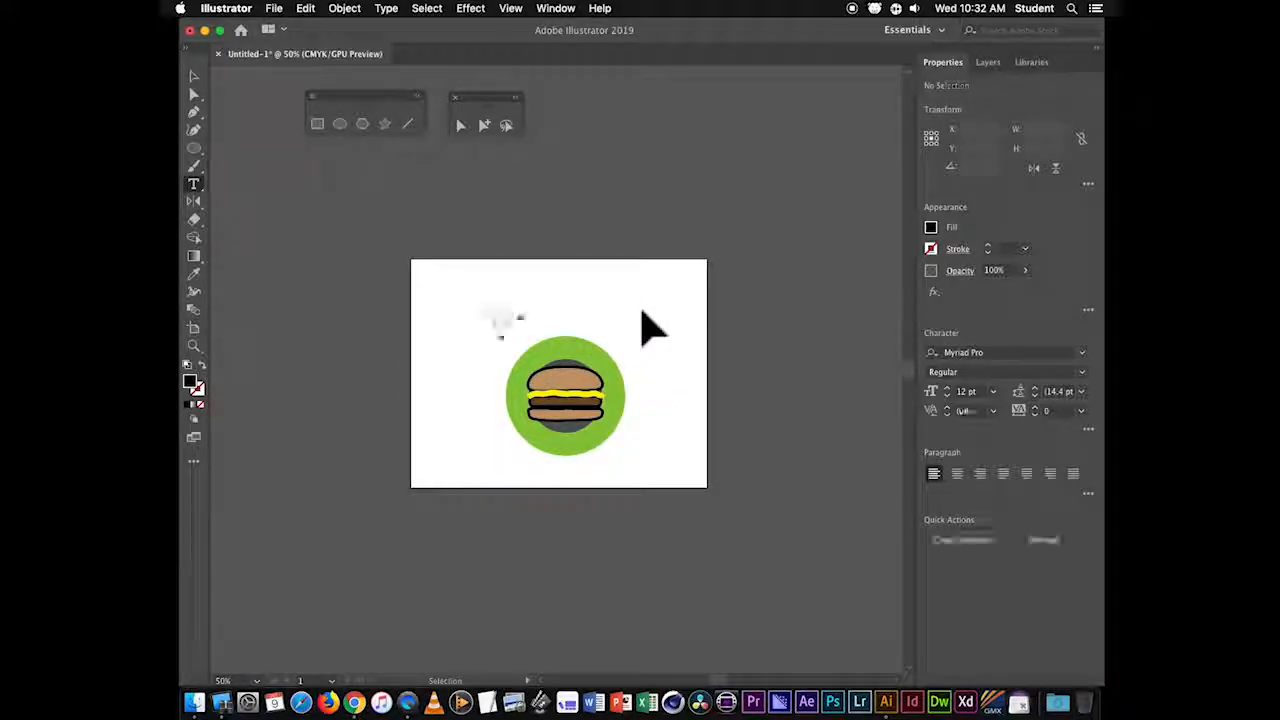
- Add a point text reading "Burger Joint" above the green circle, with both words capitalized
key("super+space")
left_click_drag(470, 310, 514, 371)
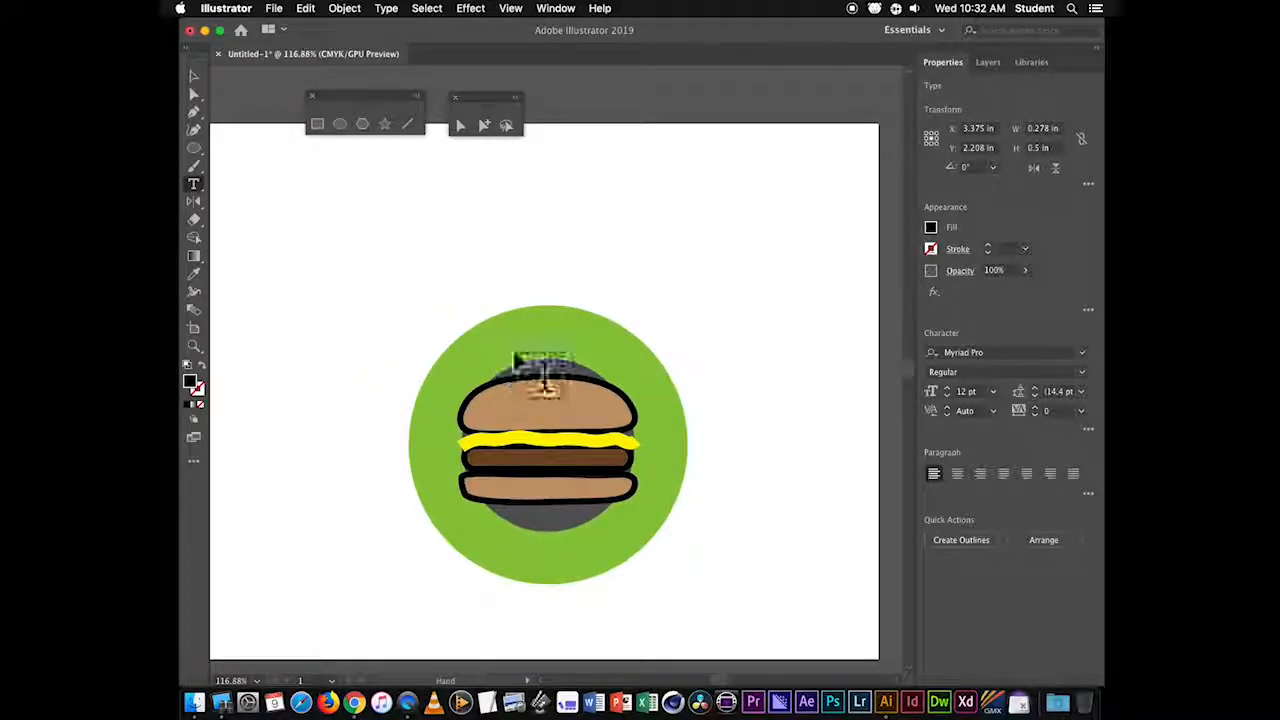
left_click(446, 264)
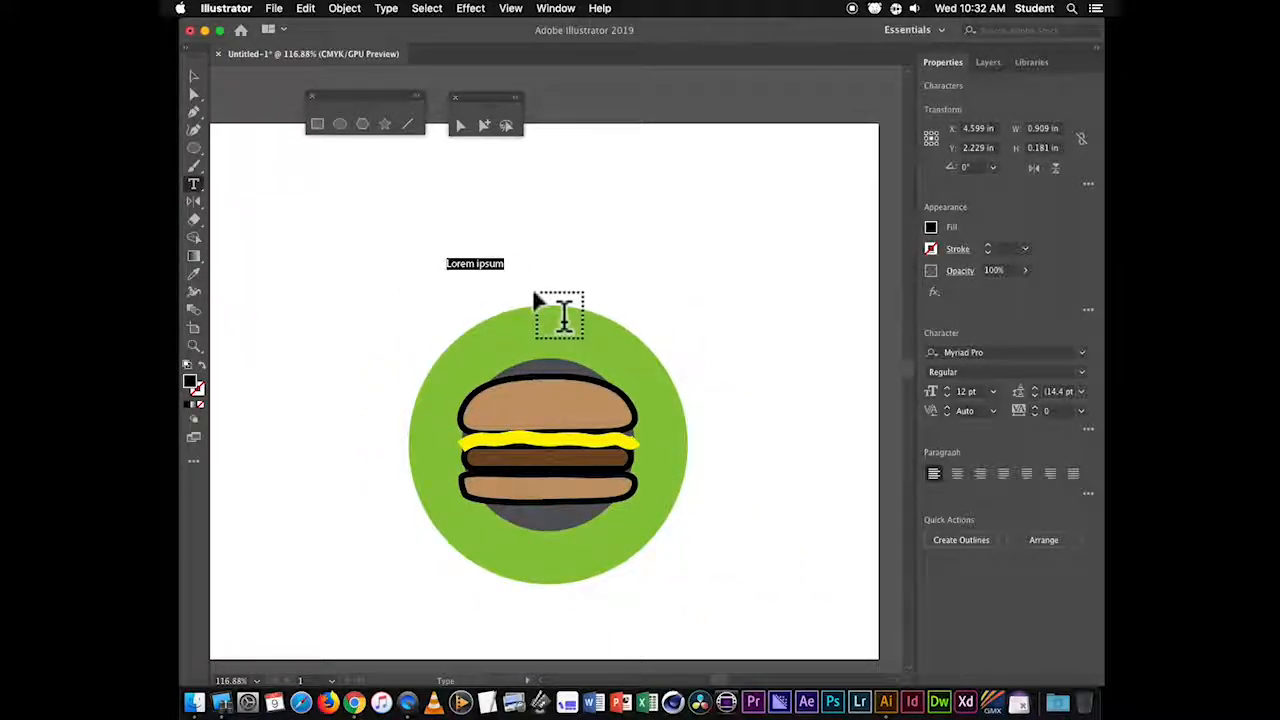
type("Burge")
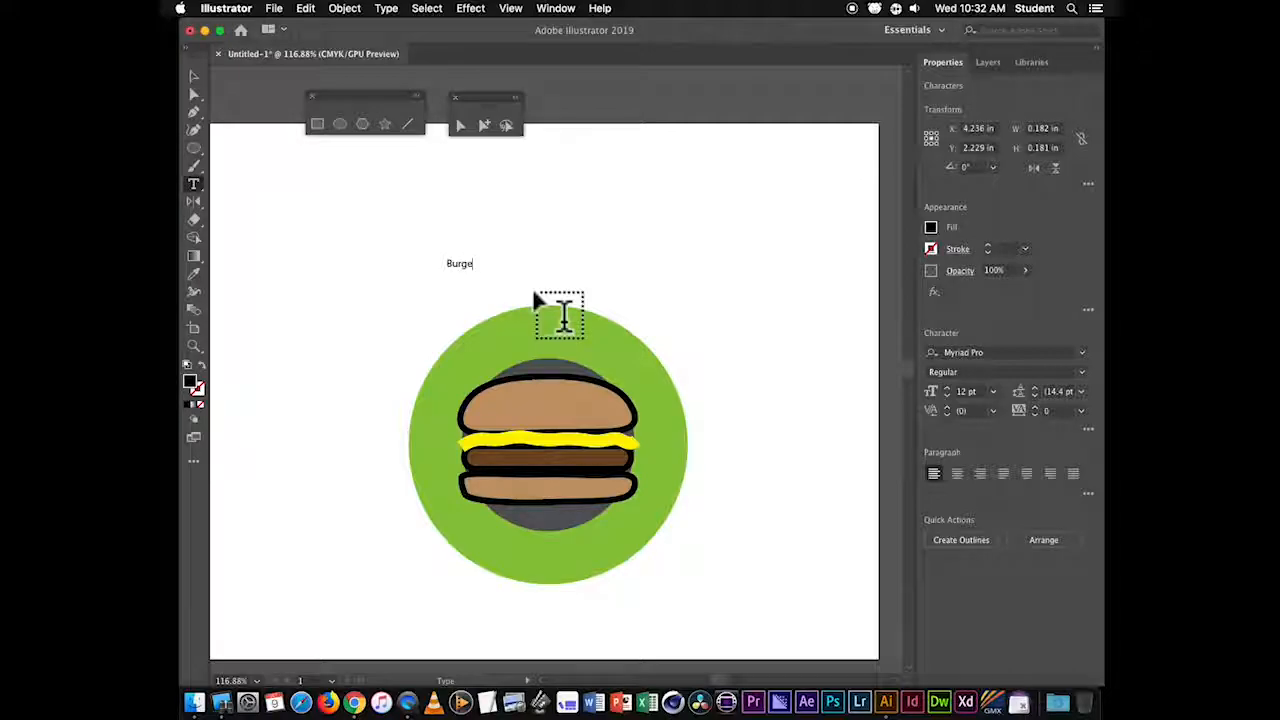
type("r joint")
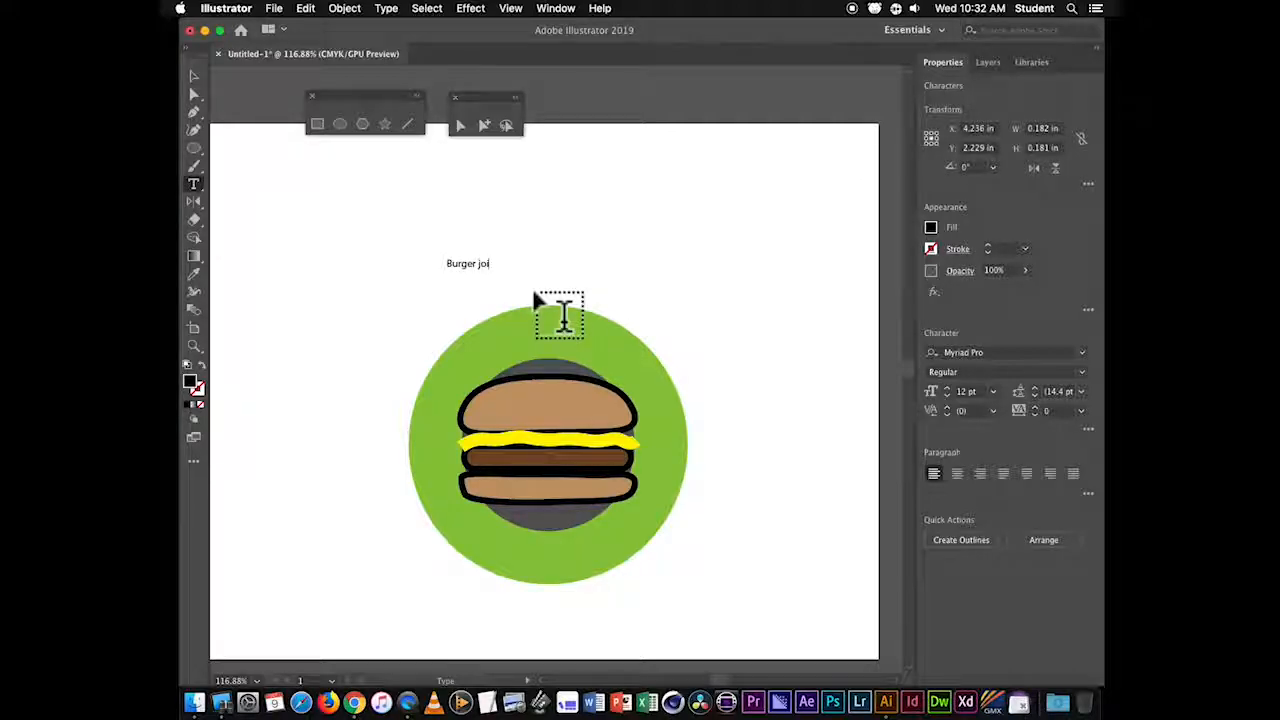
left_click(478, 263)
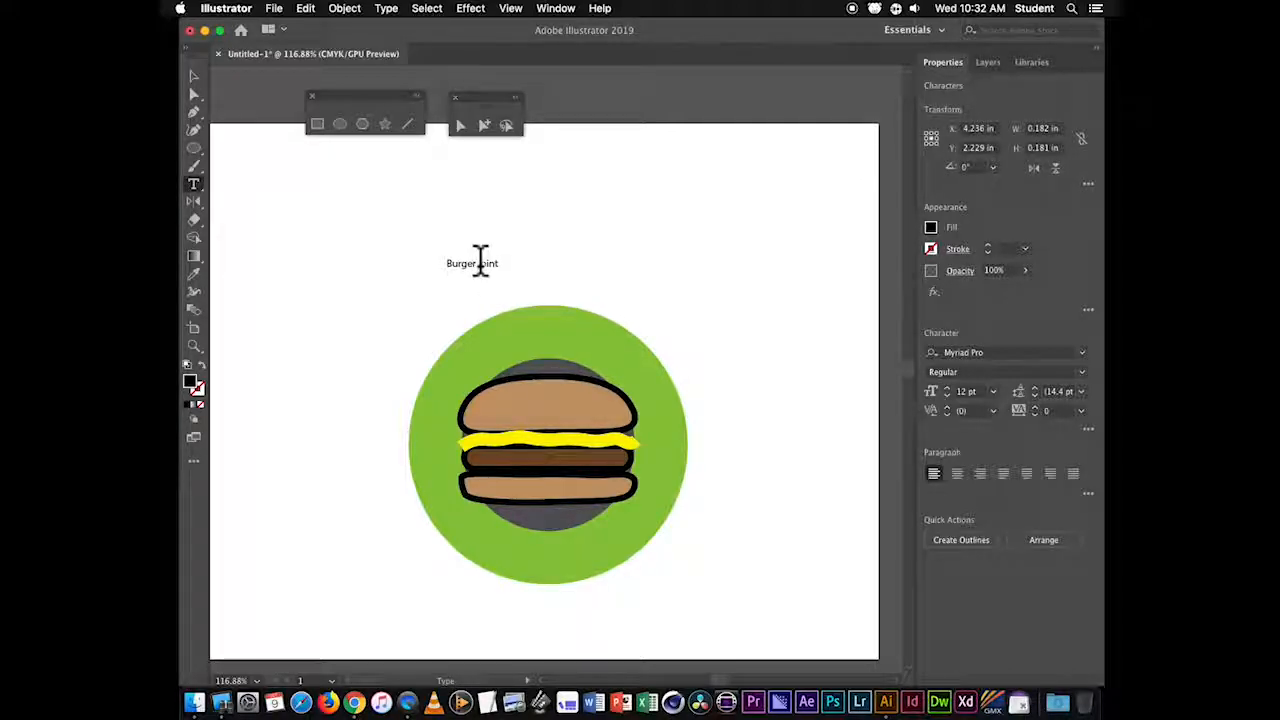
key("Delete")
type("J")
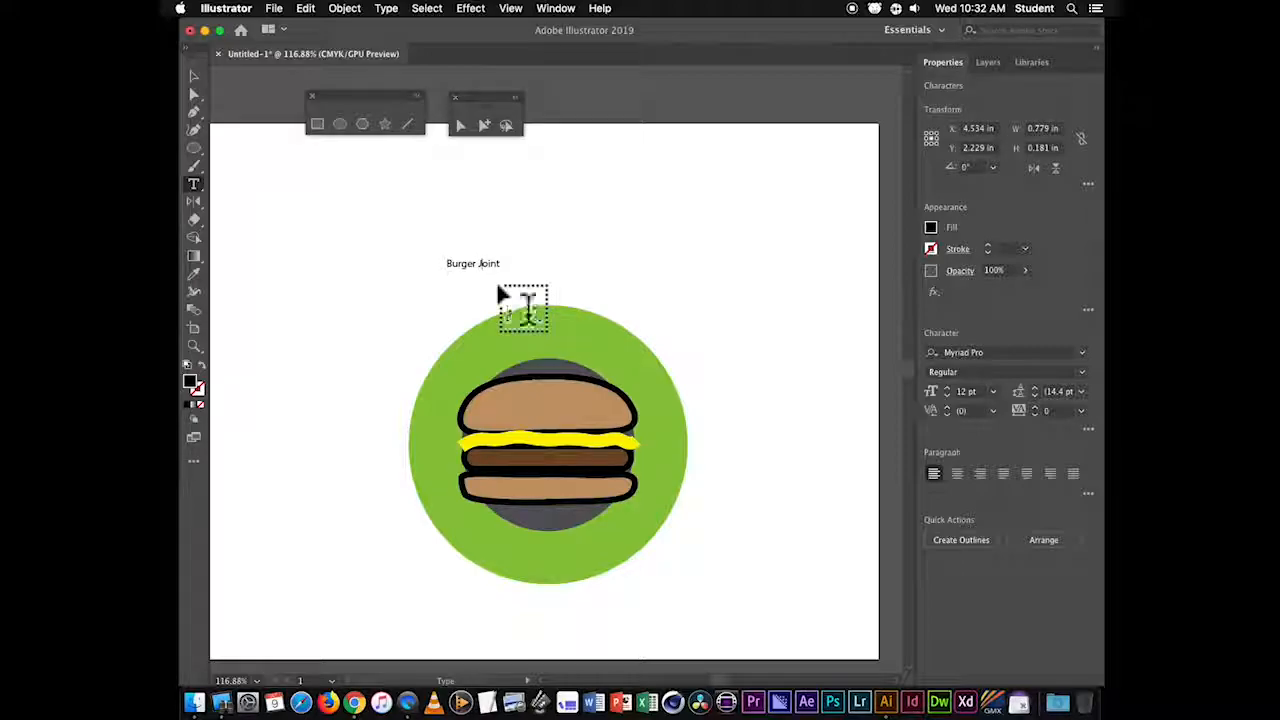
- Set the font size of the Burger Joint text to 72 pt
left_click(194, 77)
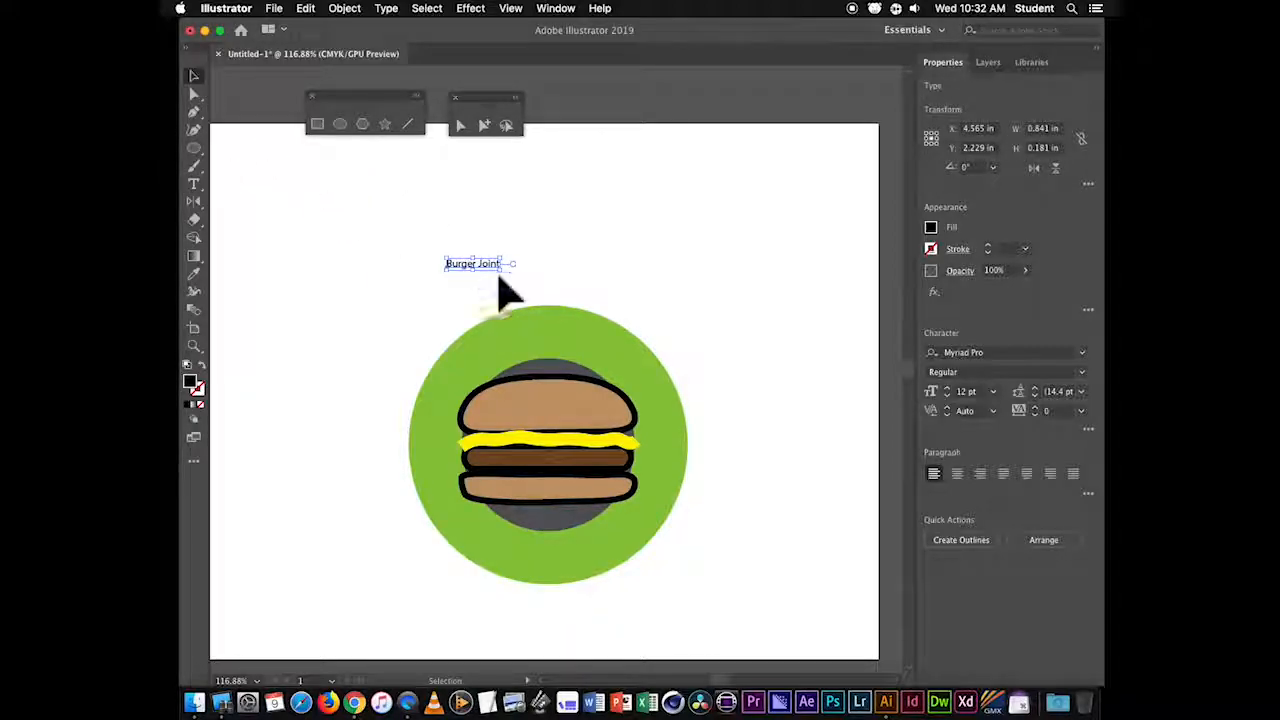
left_click(993, 391)
left_click(1019, 657)
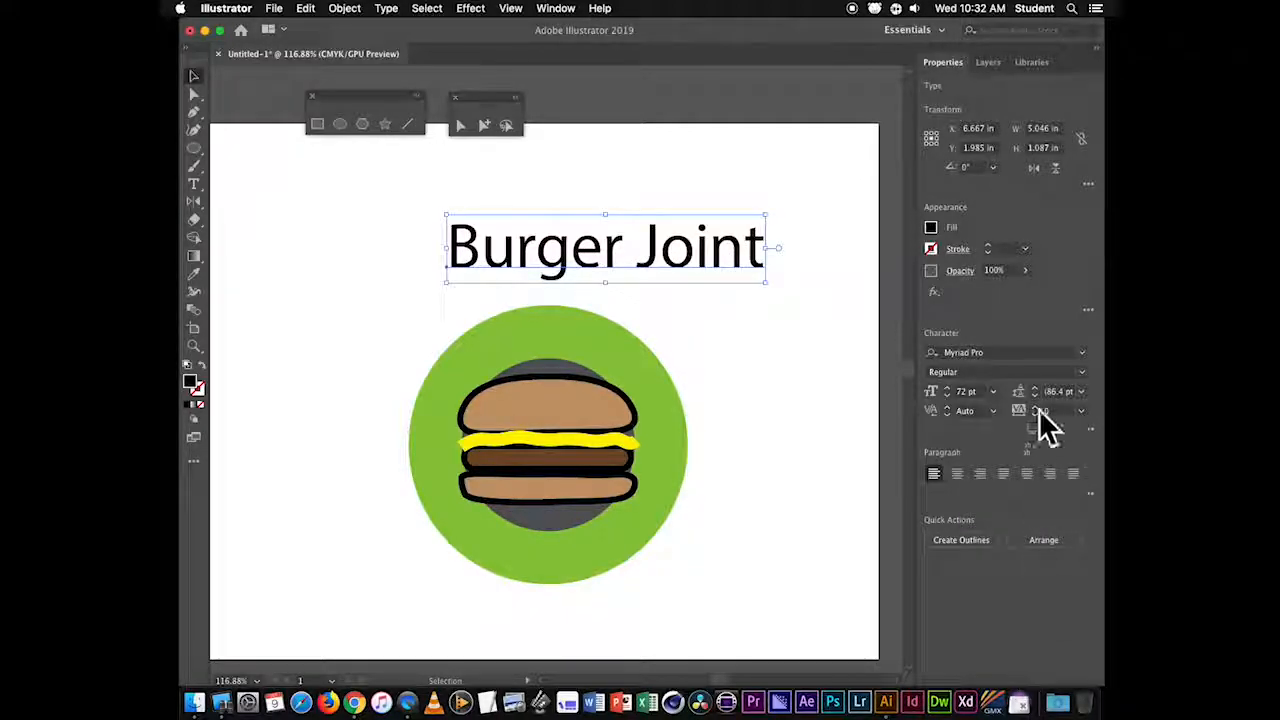
- Browse the font families with live preview and apply Phosphate to the Burger Joint text
left_click(1081, 352)
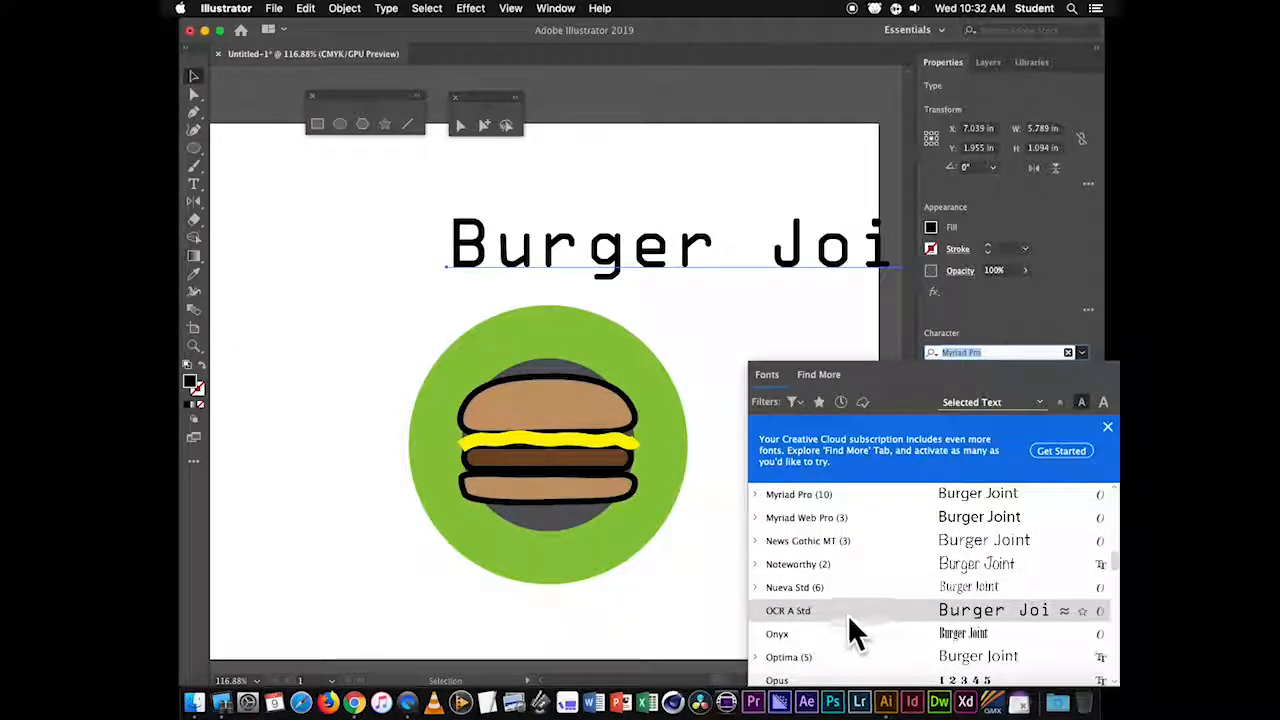
scroll(890, 612, "down", 3)
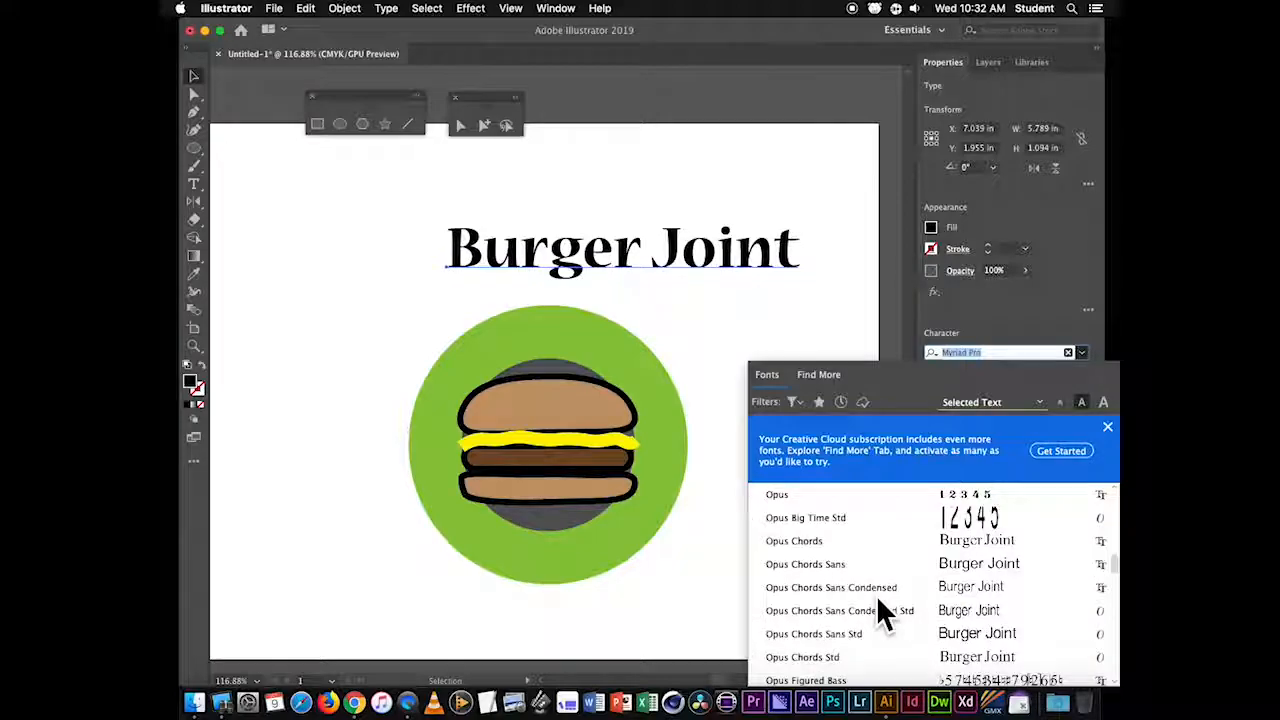
scroll(878, 600, "down", 5)
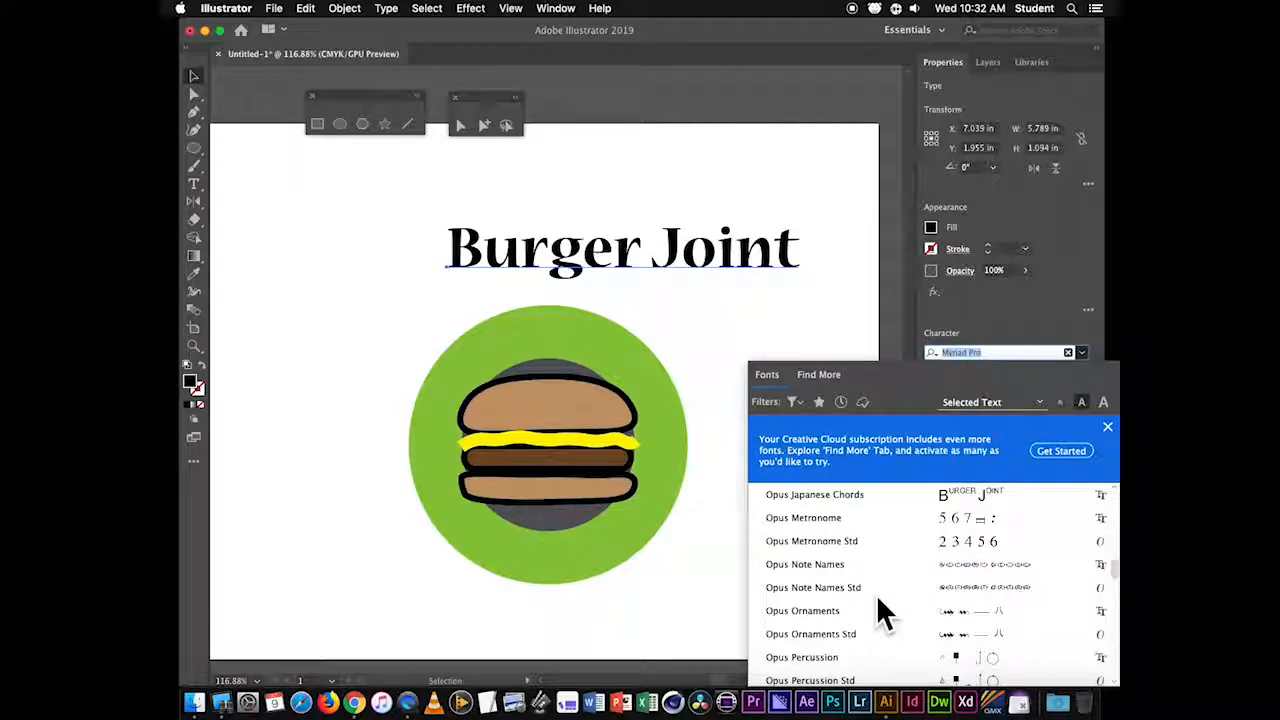
scroll(880, 602, "down", 4)
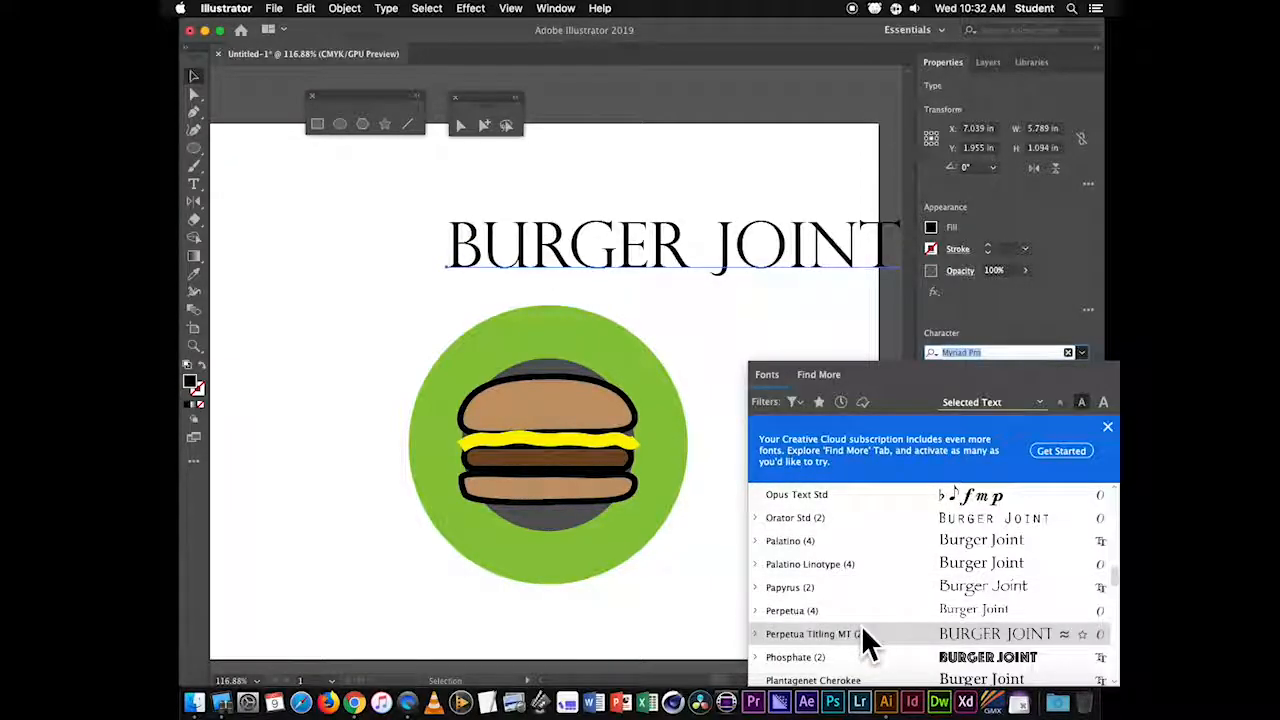
scroll(862, 630, "down", 10)
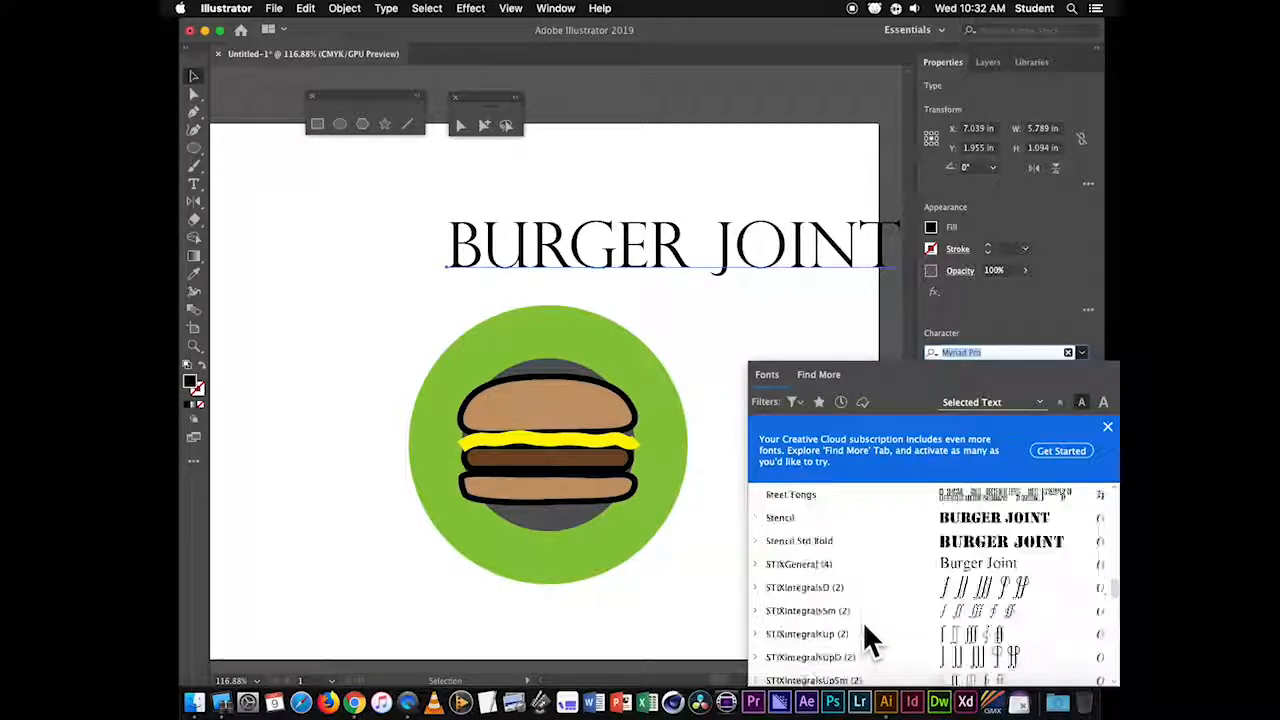
scroll(860, 590, "up", 10)
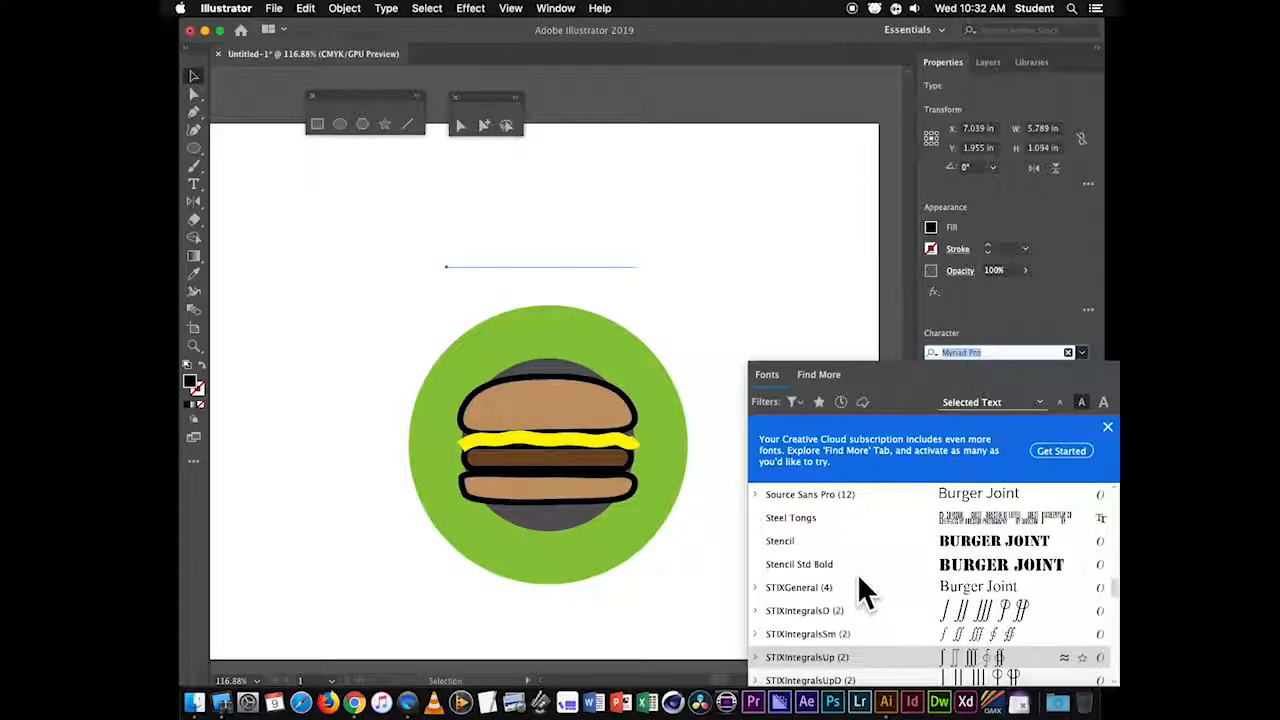
scroll(858, 588, "up", 5)
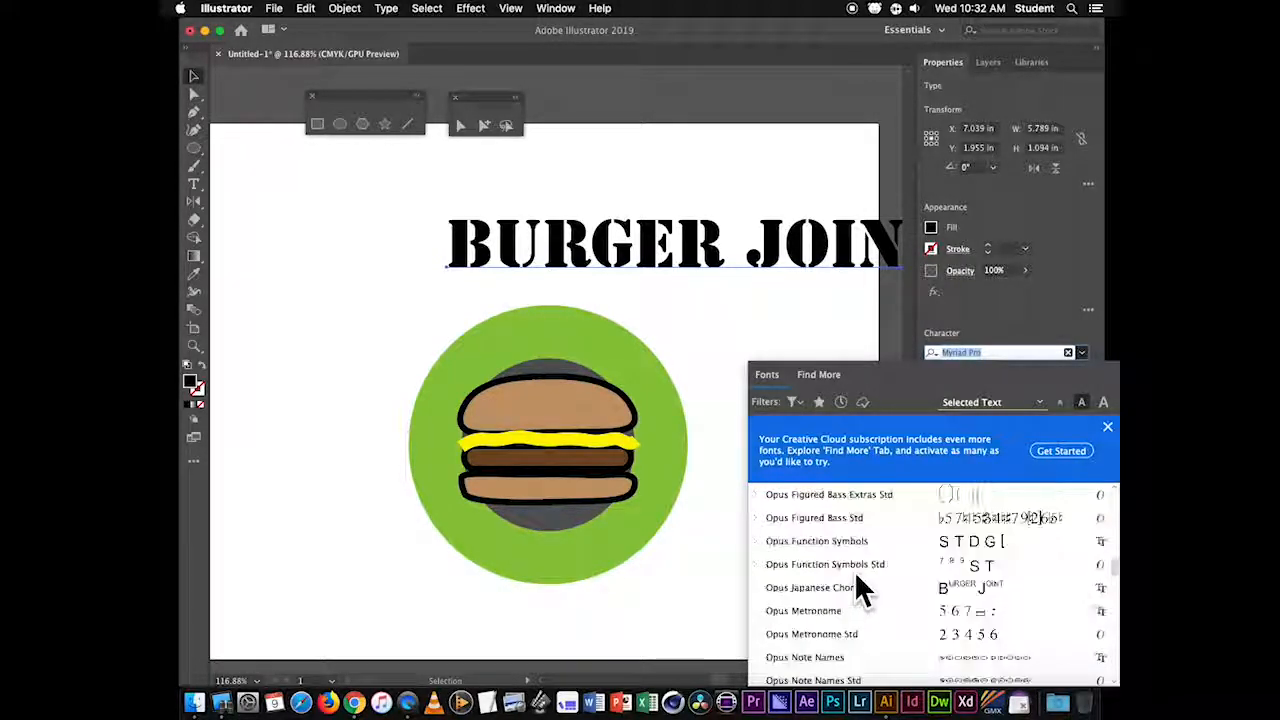
scroll(858, 588, "down", 6)
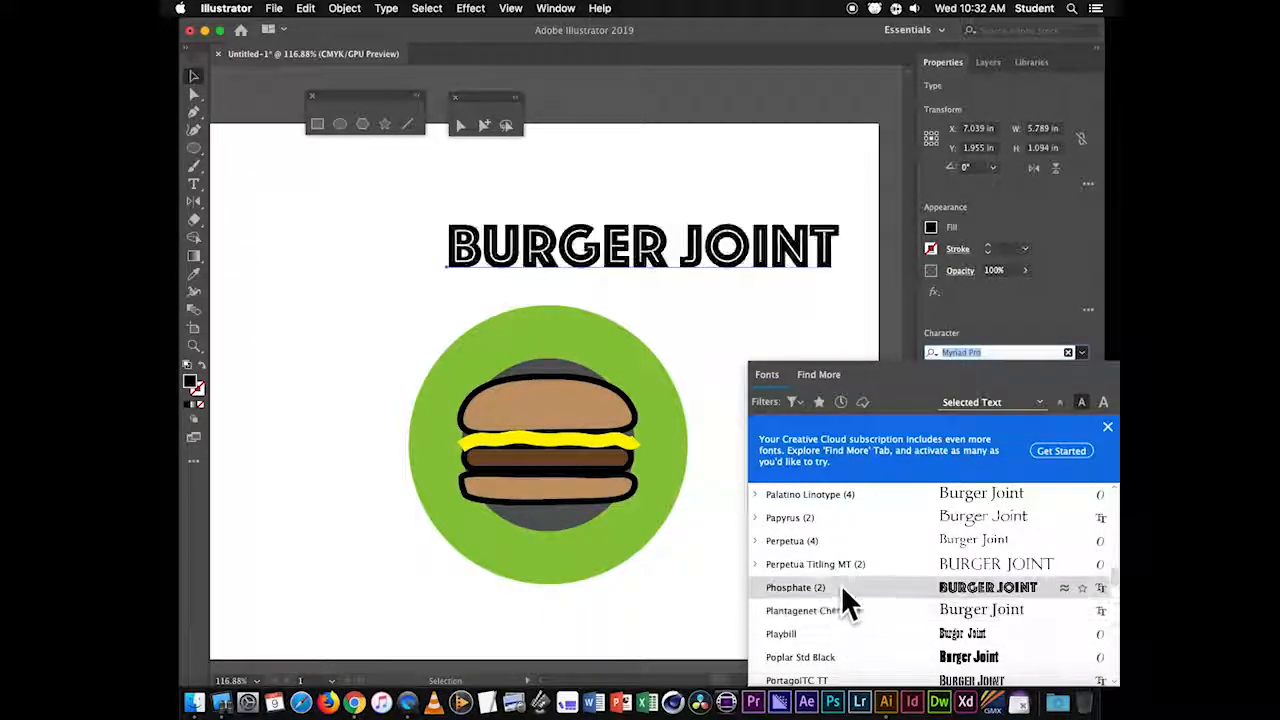
left_click(840, 586)
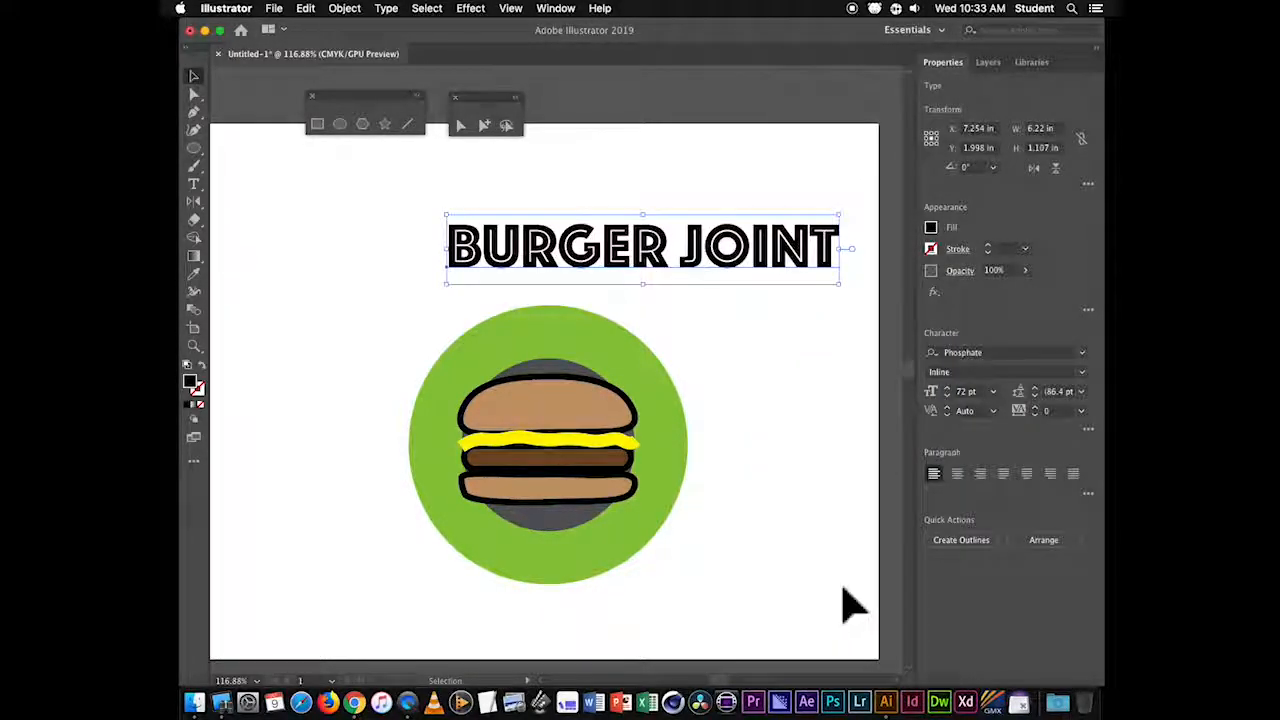
- Step through the font families one by one on the Burger Joint text and settle on Giddyup Std
left_click(1003, 352)
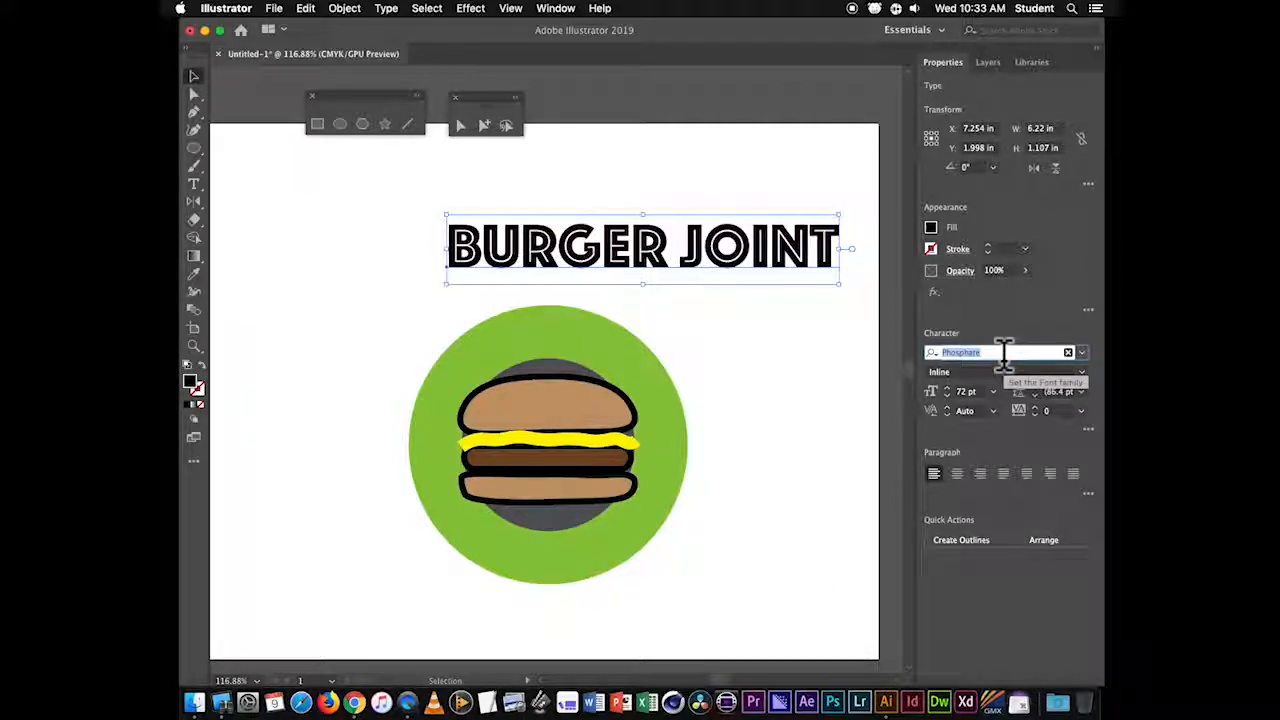
type("Papyrus")
key("Up")
key("Up")
key("Up")
key("Up")
key("Up")
key("Up")
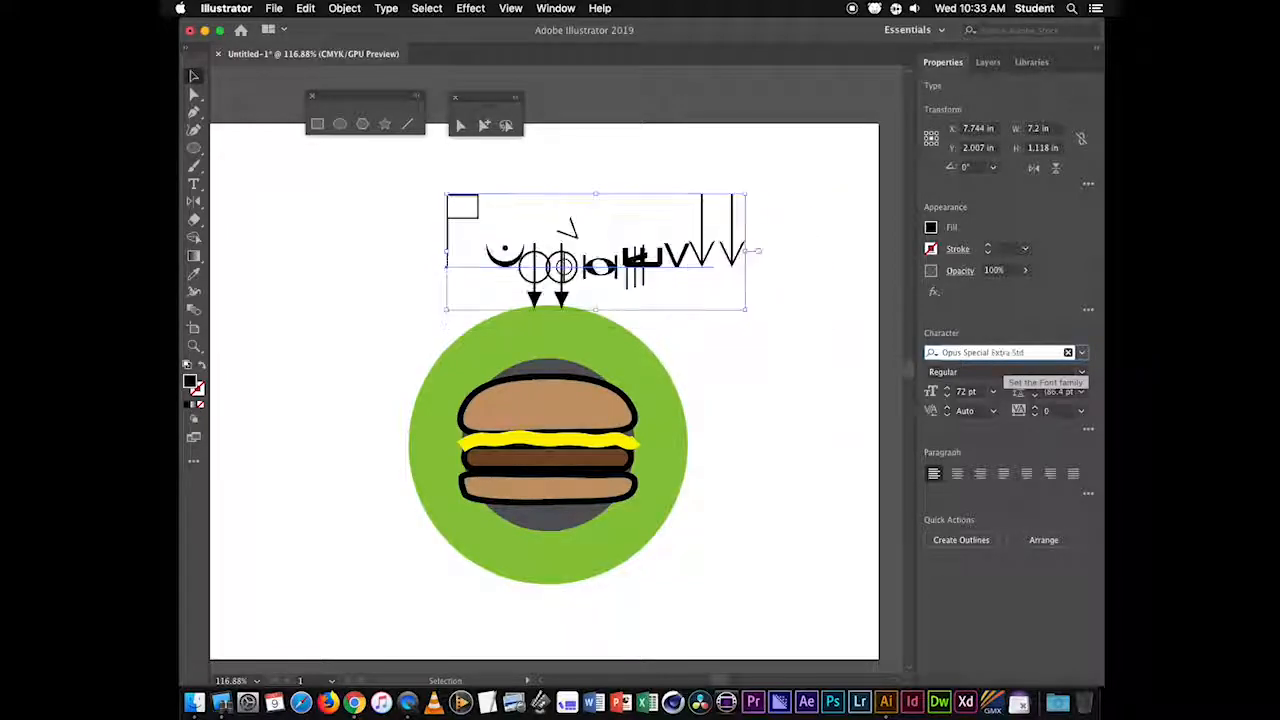
key("Up")
key("Up")
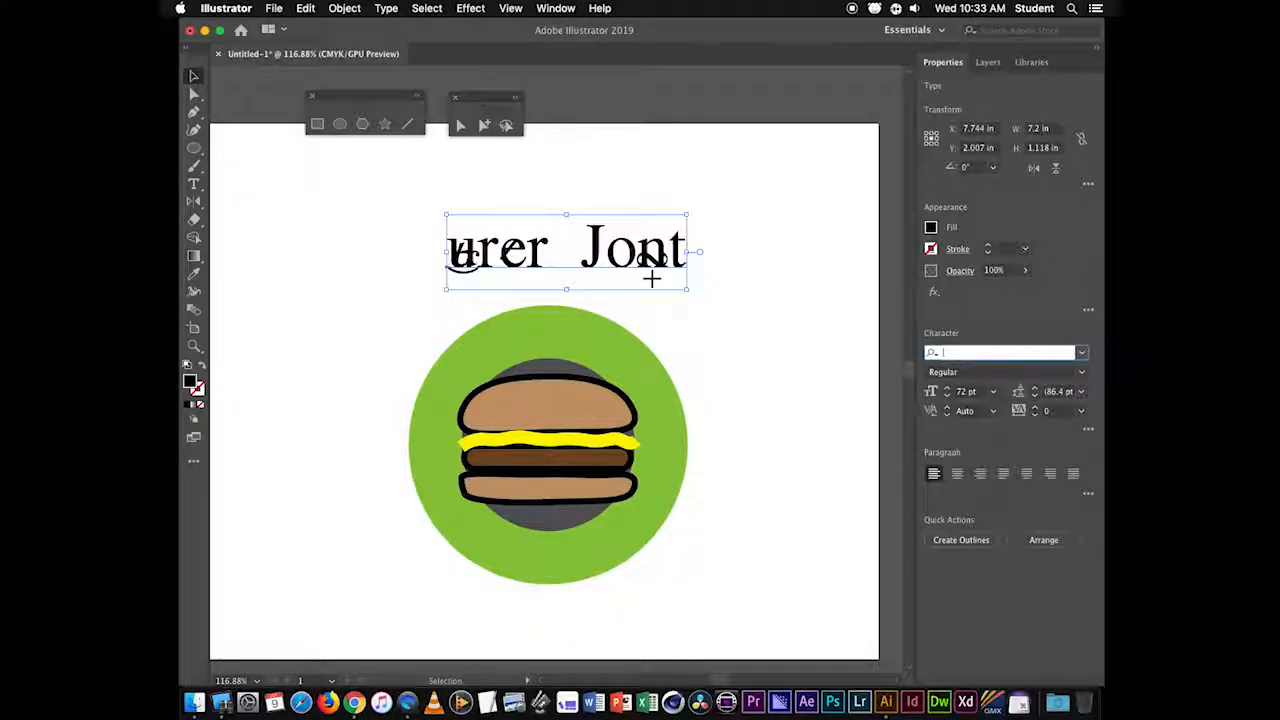
key("Up")
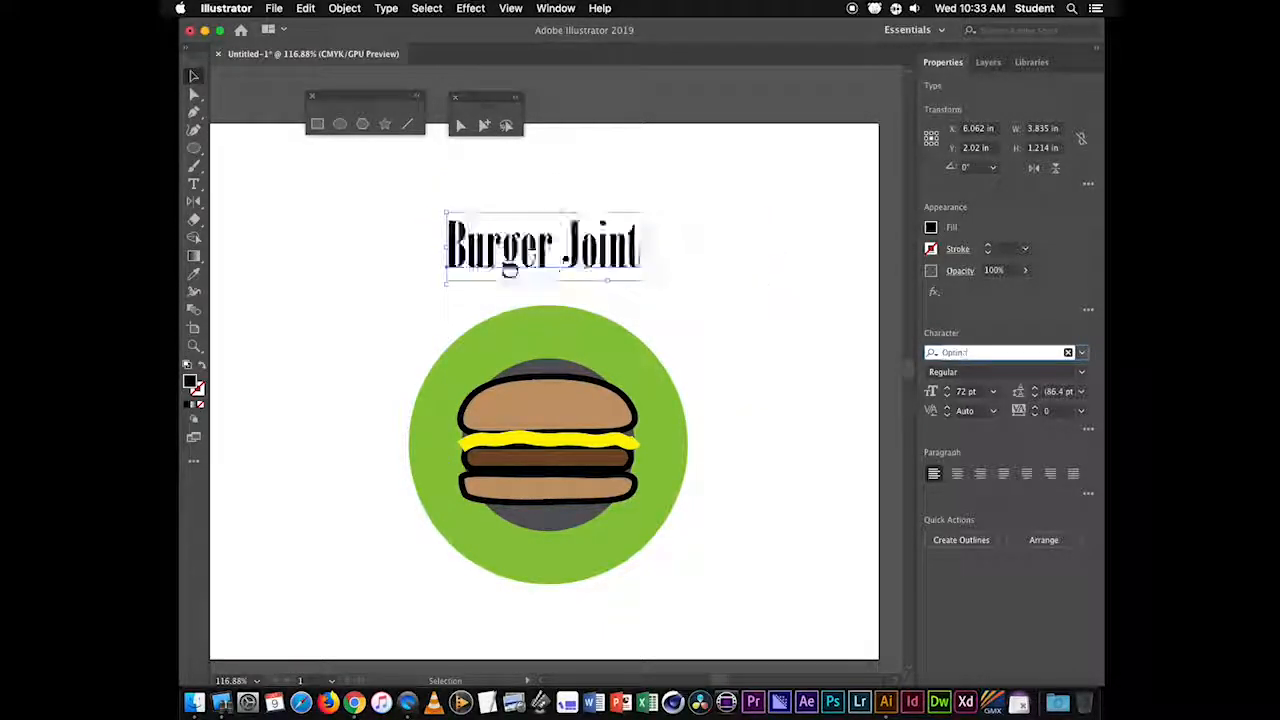
key("Up")
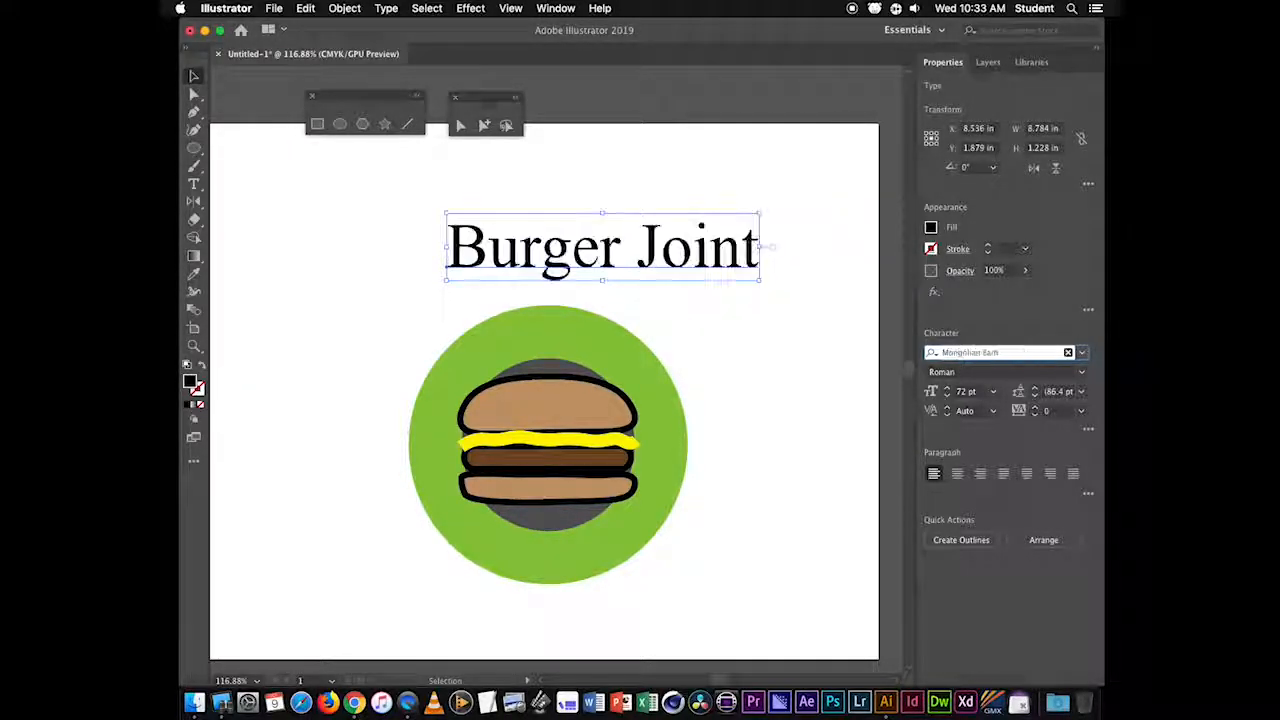
key("Up")
key("Up")
key("Up")
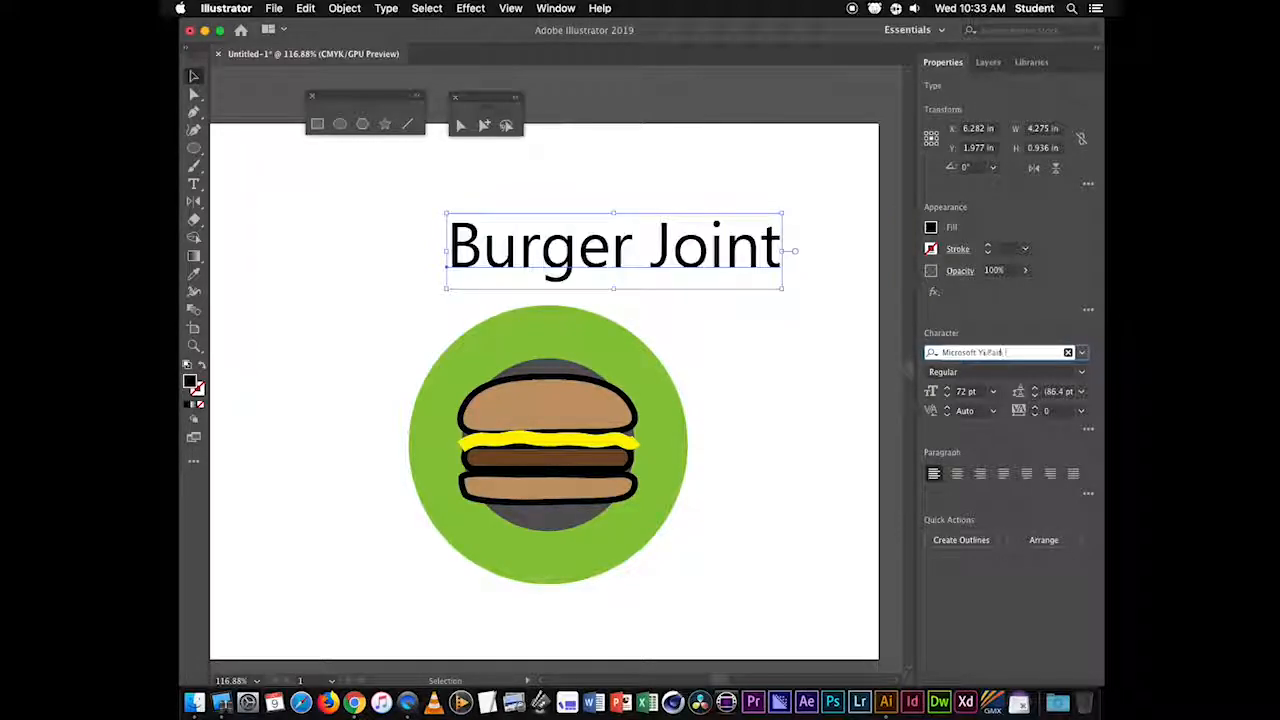
key("Up")
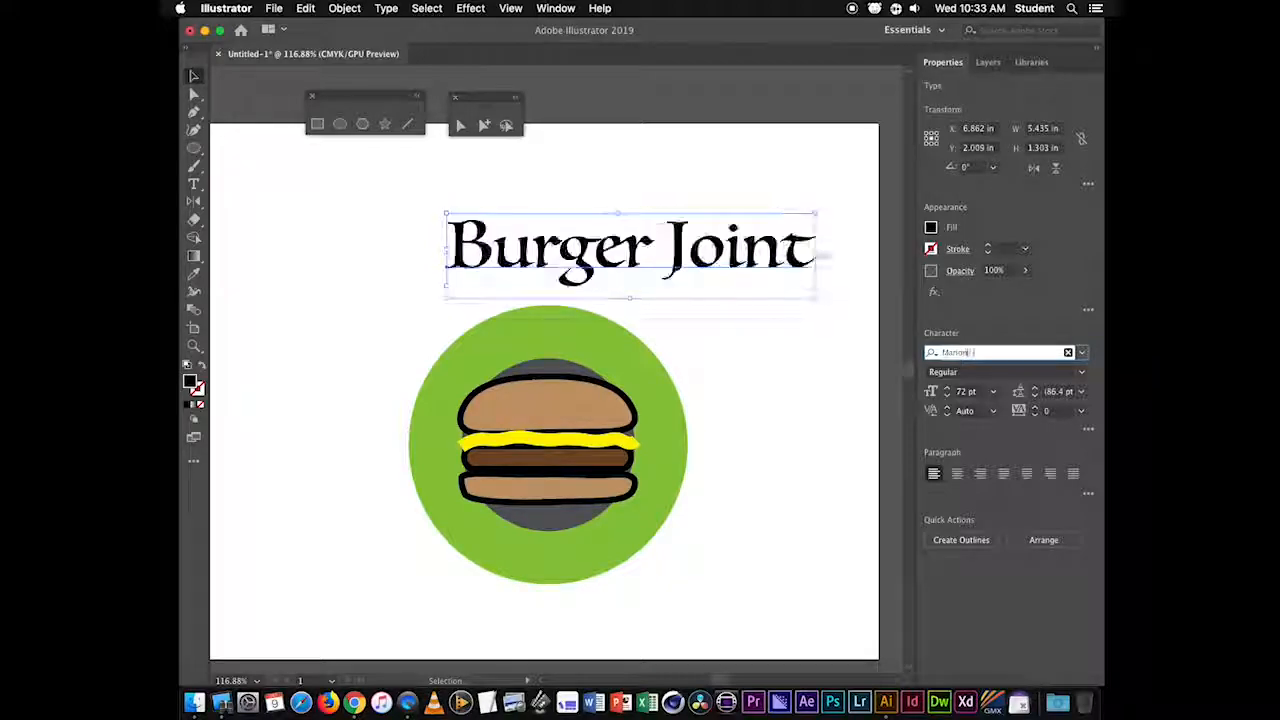
key("Up")
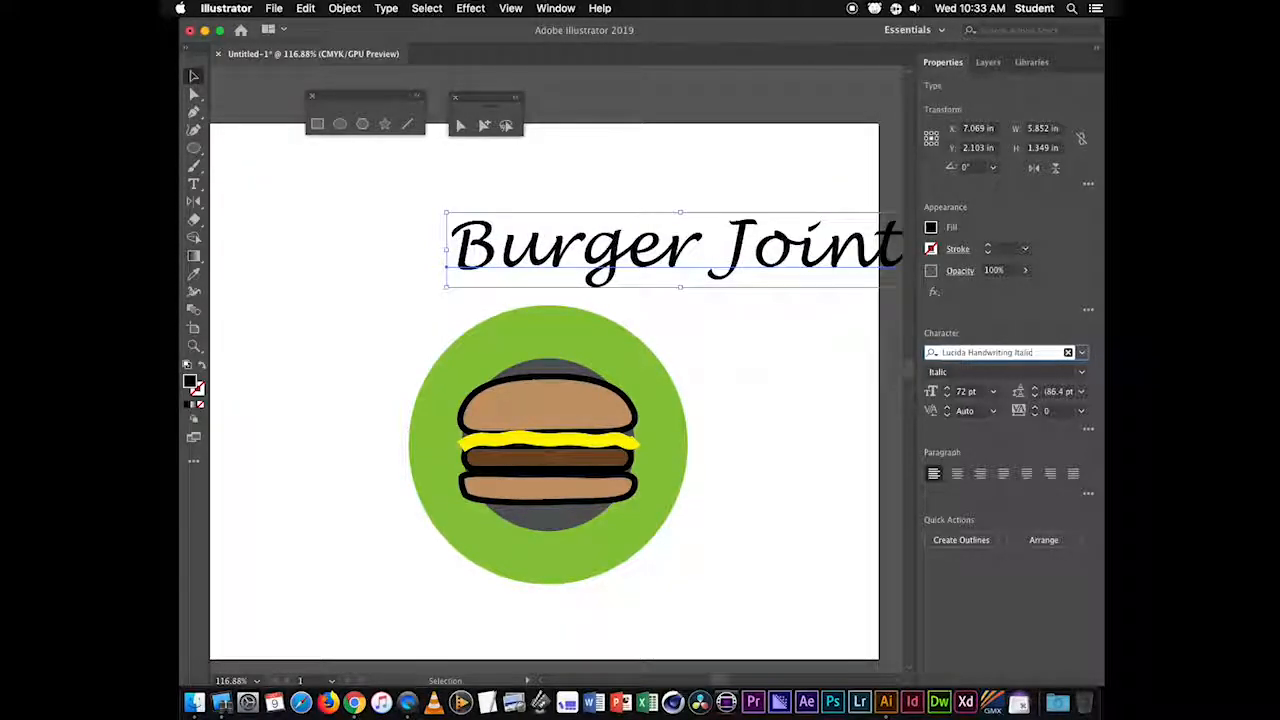
key("Up")
key("Up")
key("Up")
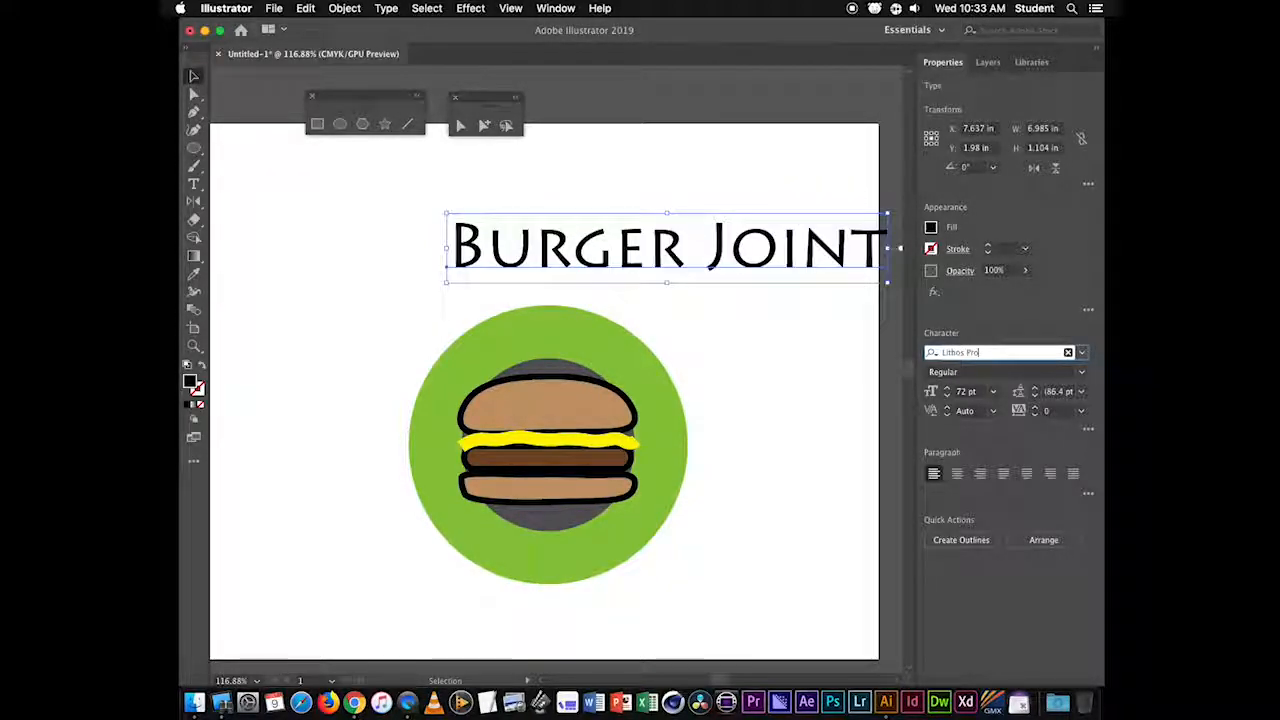
key("Up")
key("Up")
key("Up")
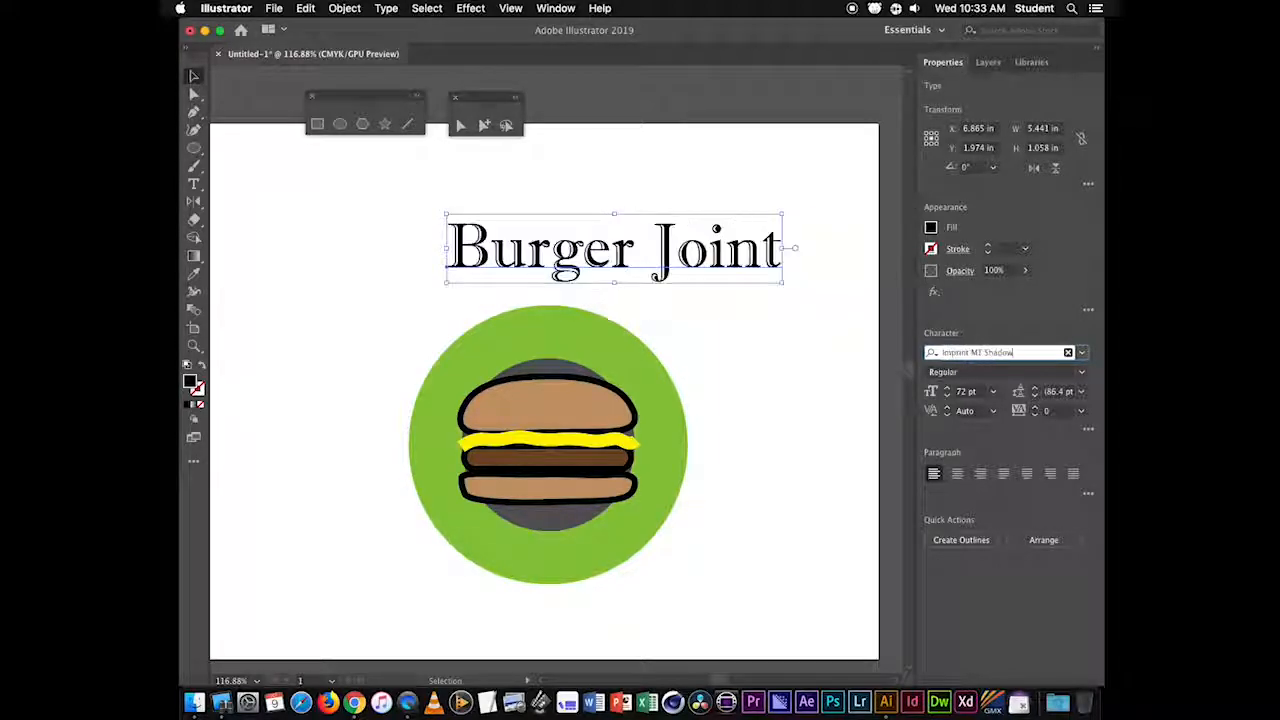
key("Up")
key("Down")
key("Up")
key("Up")
key("Down")
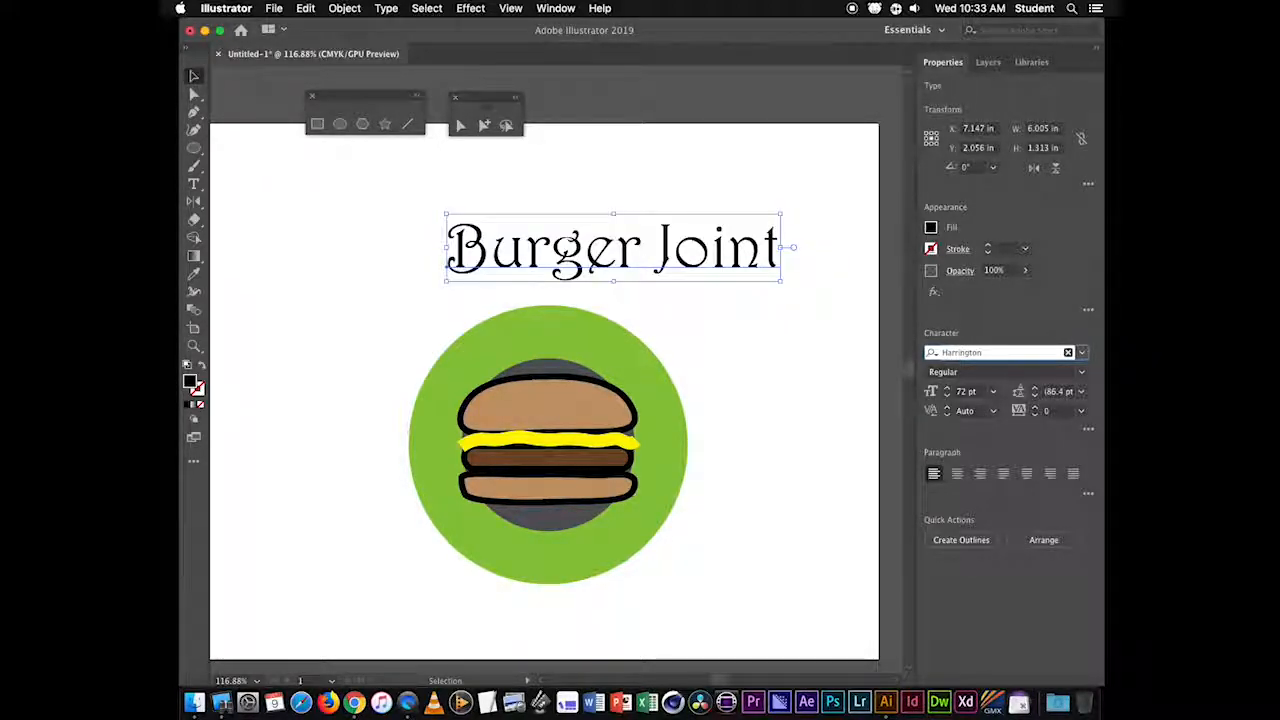
key("Up")
key("Up")
key("Down")
key("Up")
key("Up")
key("Up")
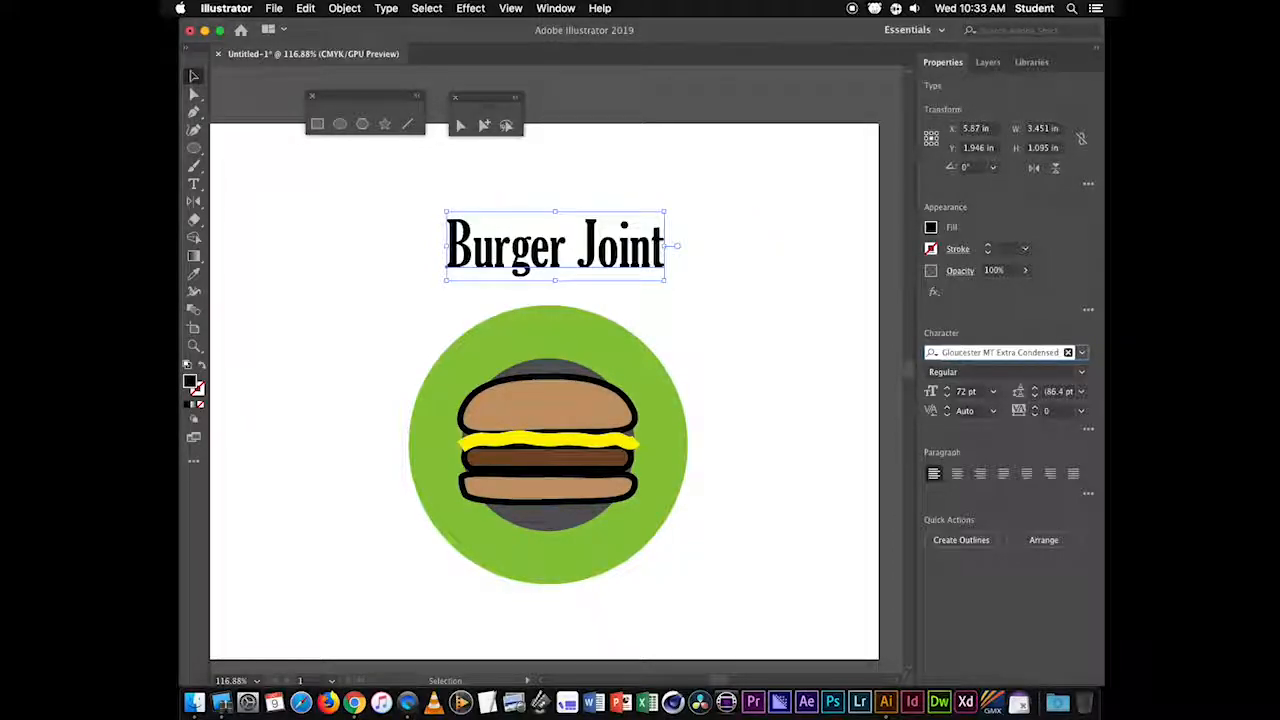
key("Up")
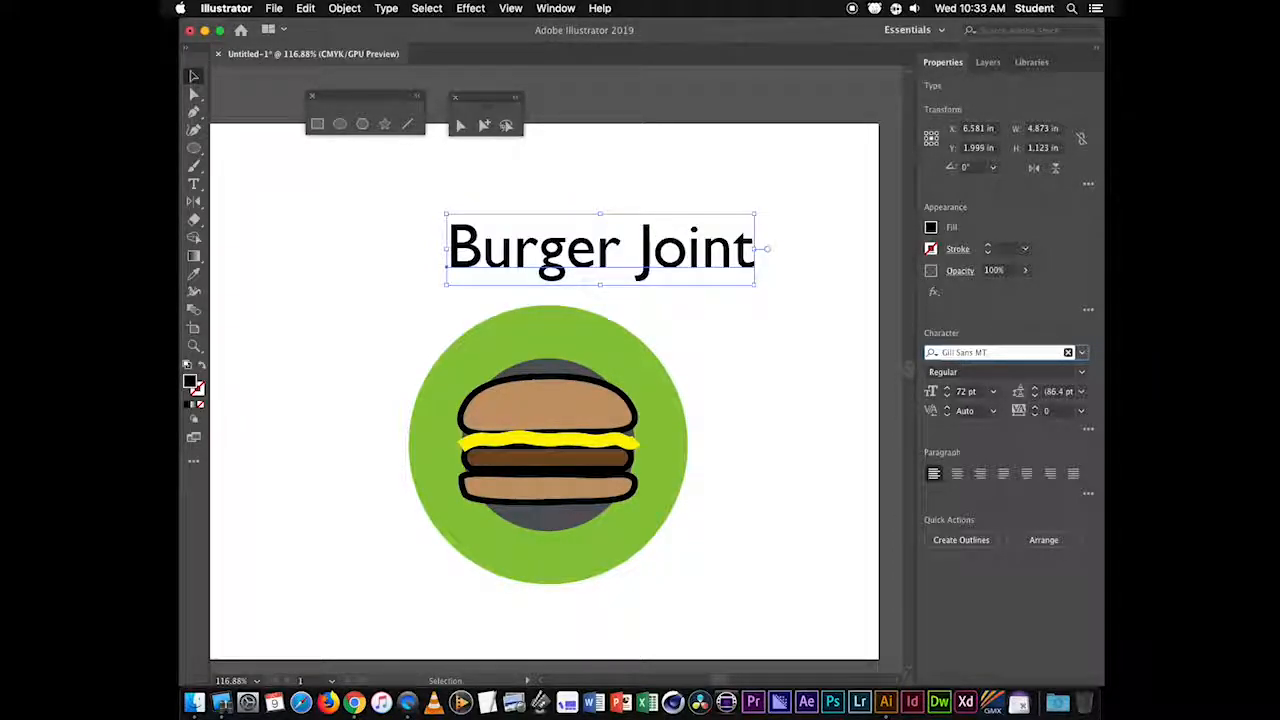
key("Up")
key("Up")
key("Down")
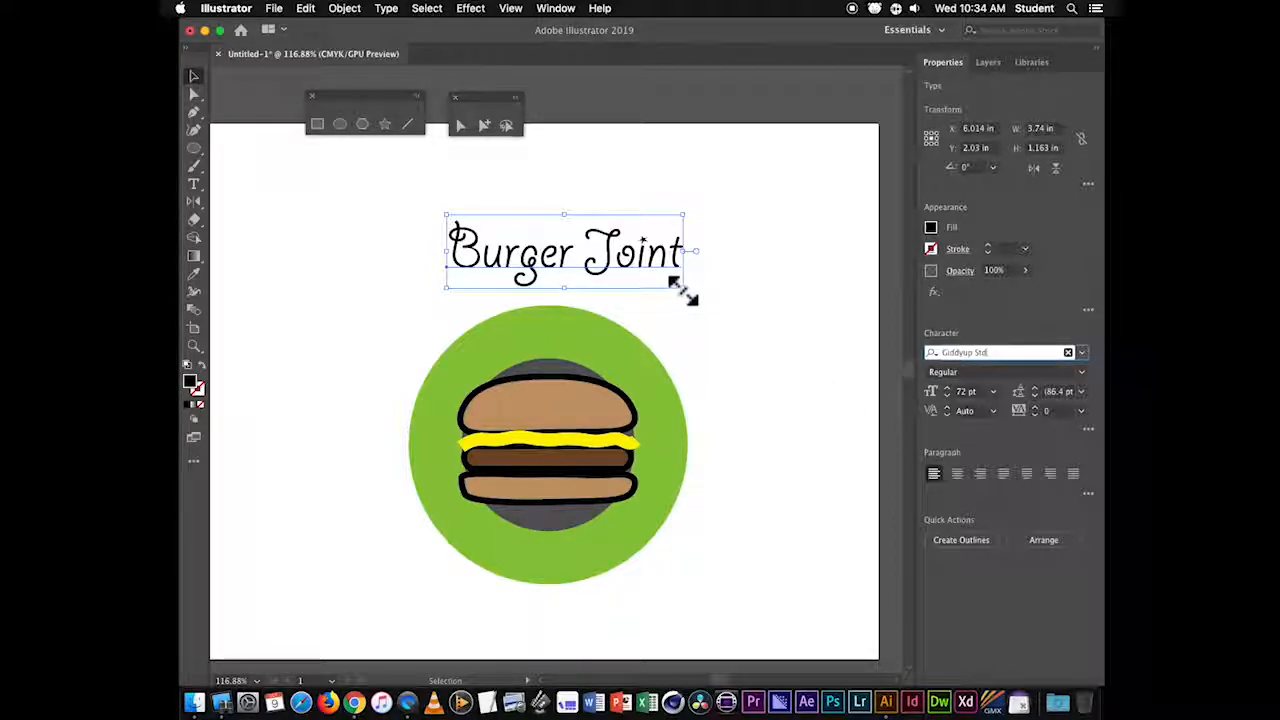
- Scale the Burger Joint text up proportionally to about 5.3 in wide, try it over the burger, and place it above the circle
left_click_drag(683, 287, 634, 548)
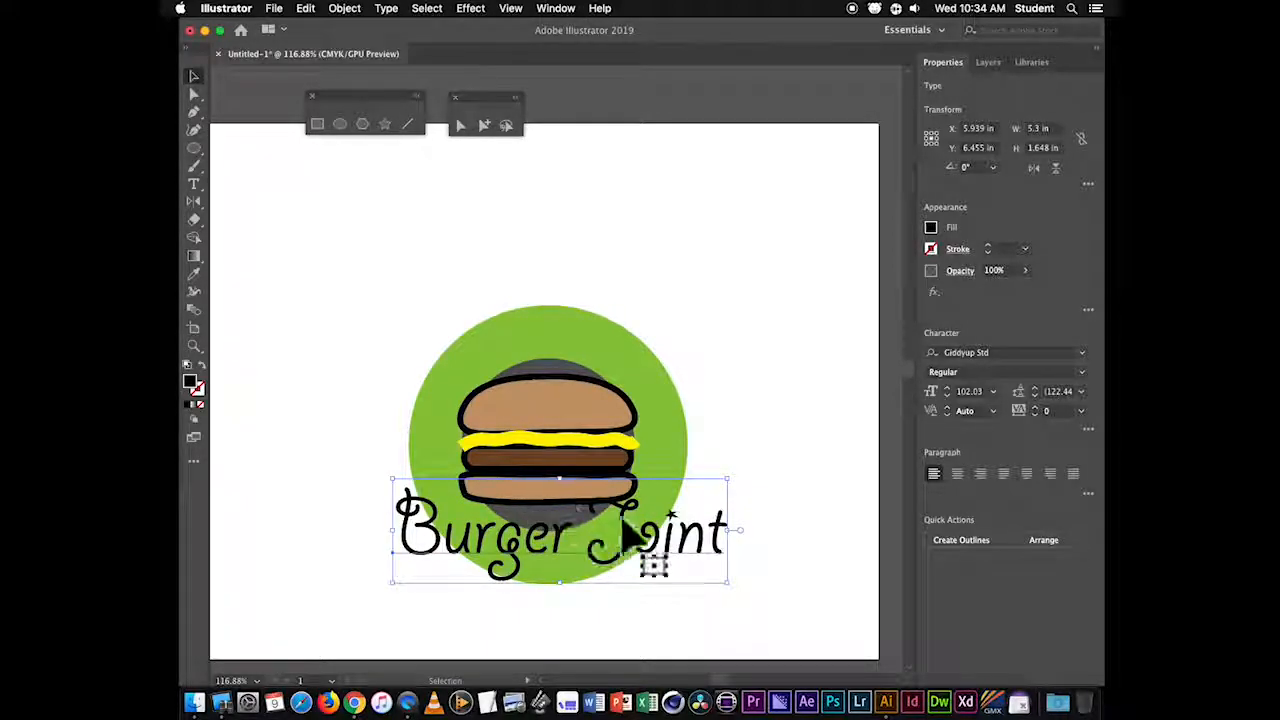
left_click_drag(686, 563, 766, 271)
- Copy the Burger Joint text and delete the word "Joint" from the original
key("cmd+c")
key("t")
key("BackSpace")
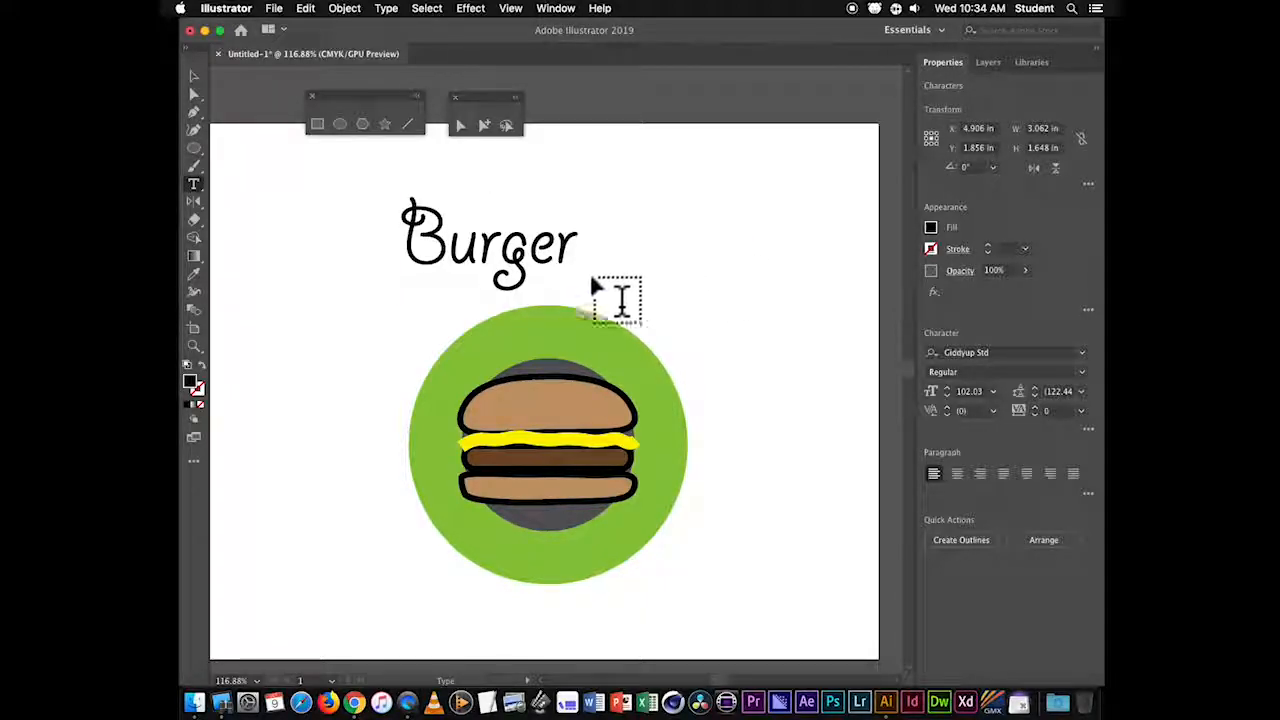
- Paste the word "Joint" as a separate text object and place it beside the green circle, to its left
left_click(194, 77)
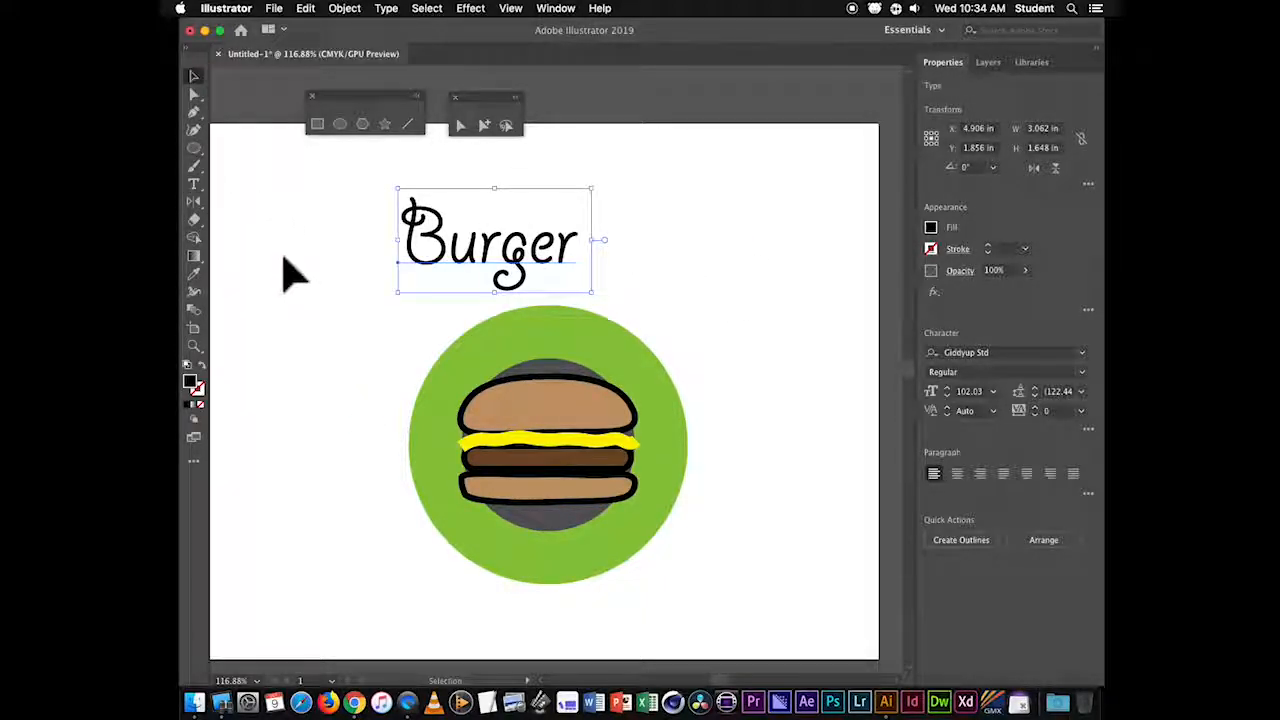
left_click(194, 184)
left_click(194, 77)
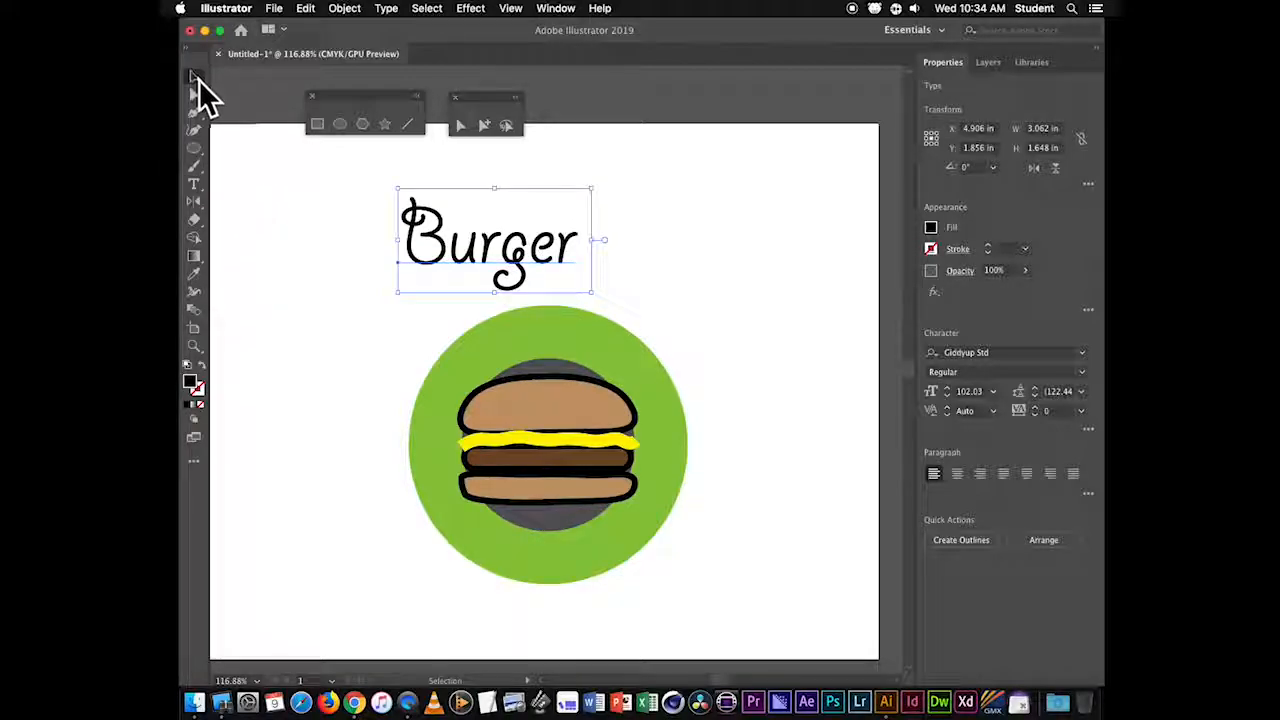
key("cmd+v")
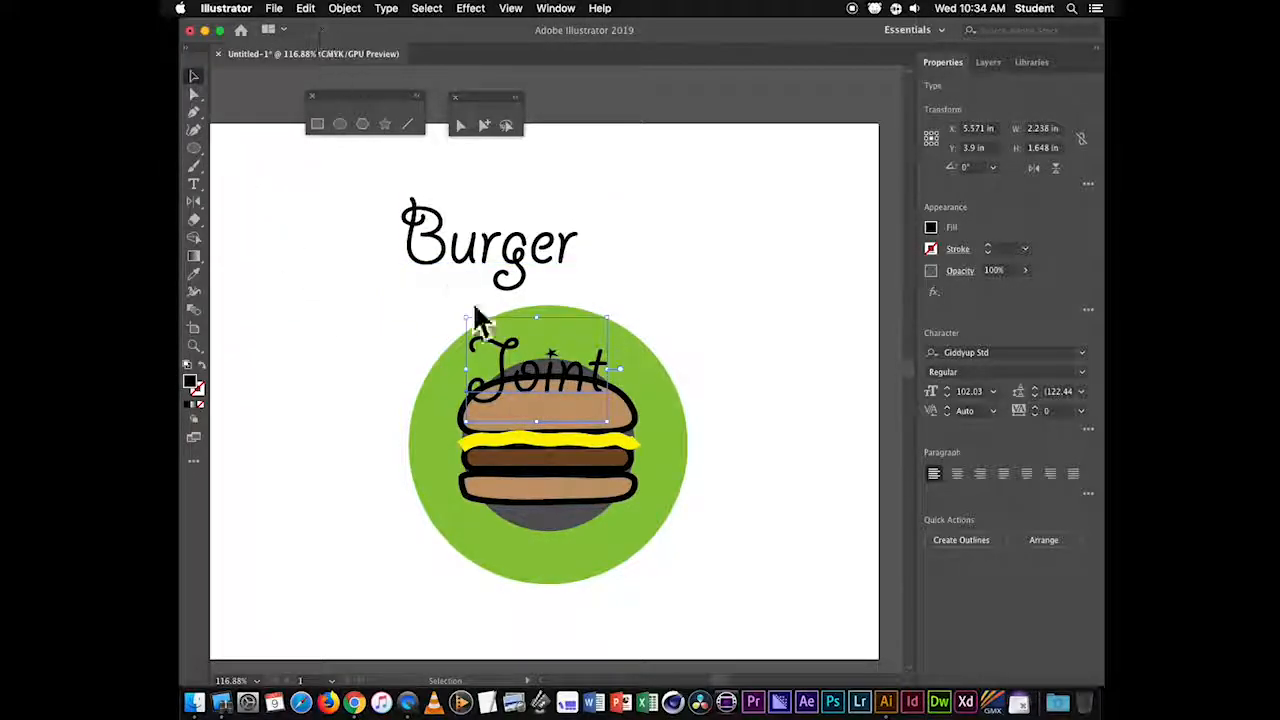
left_click_drag(533, 348, 306, 341)
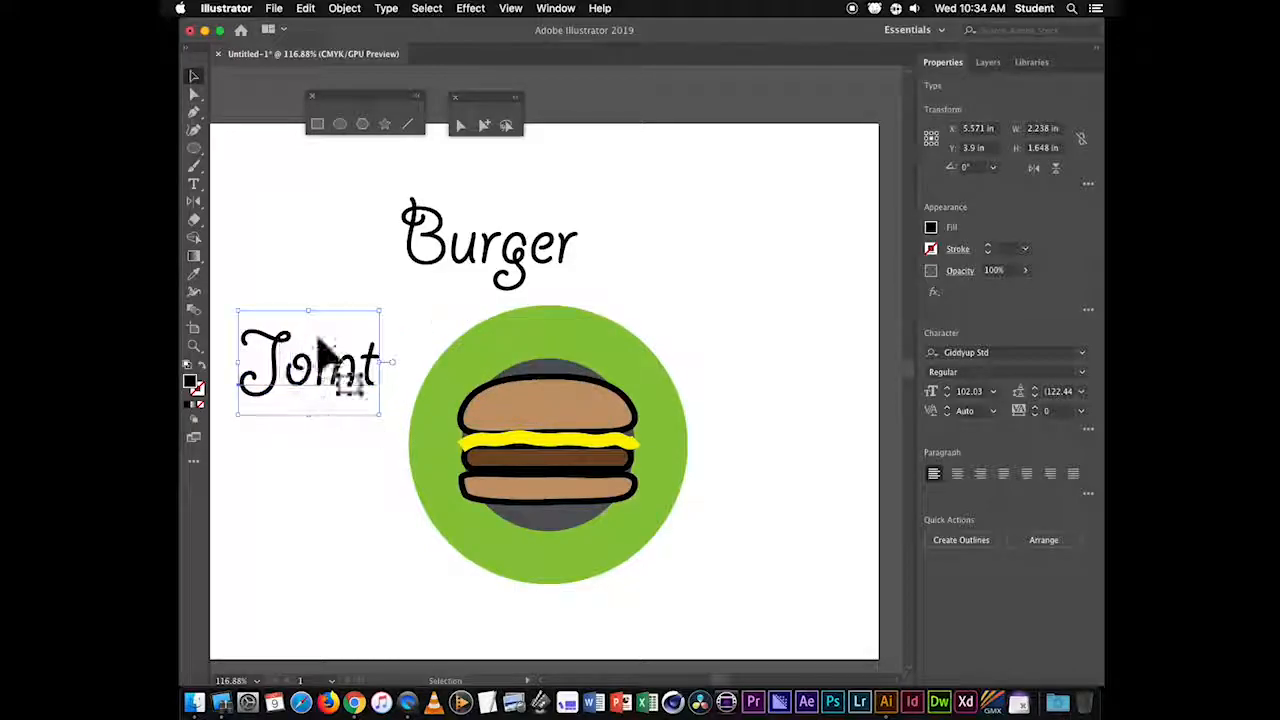
- Set the font size of the word "Burger" to 150 pt
left_click(486, 262)
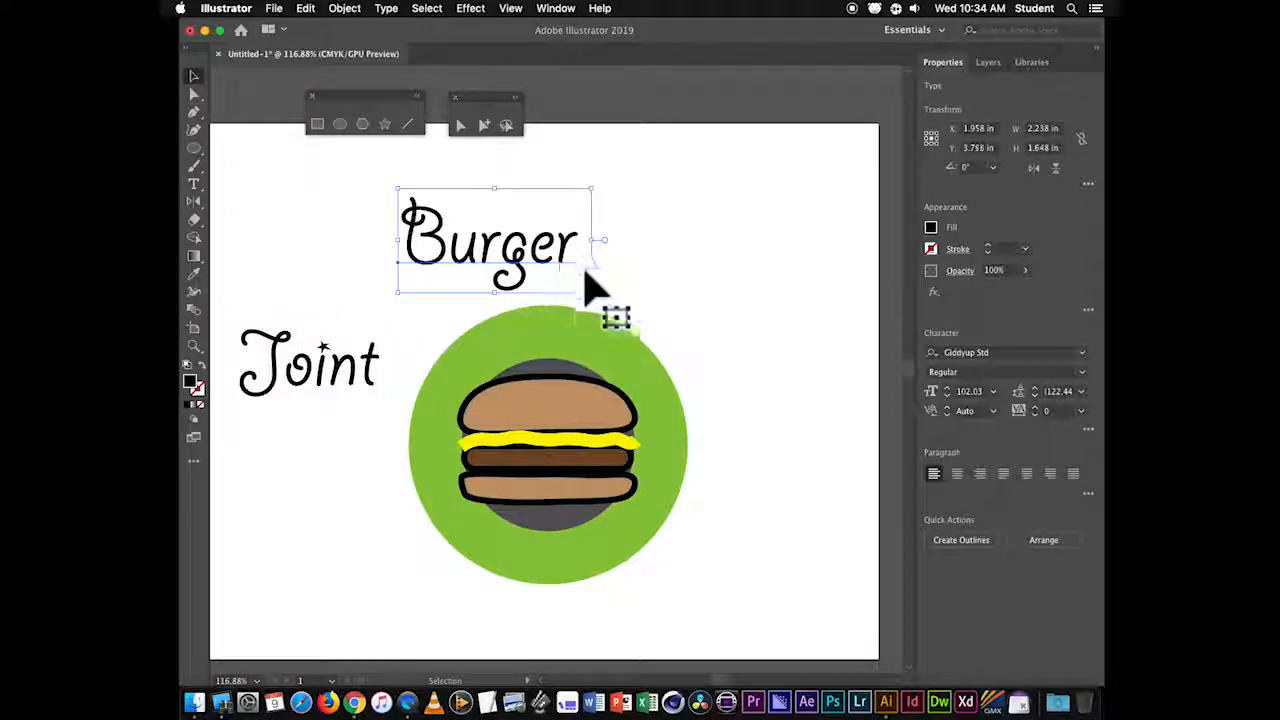
left_click(618, 310)
left_click(563, 285)
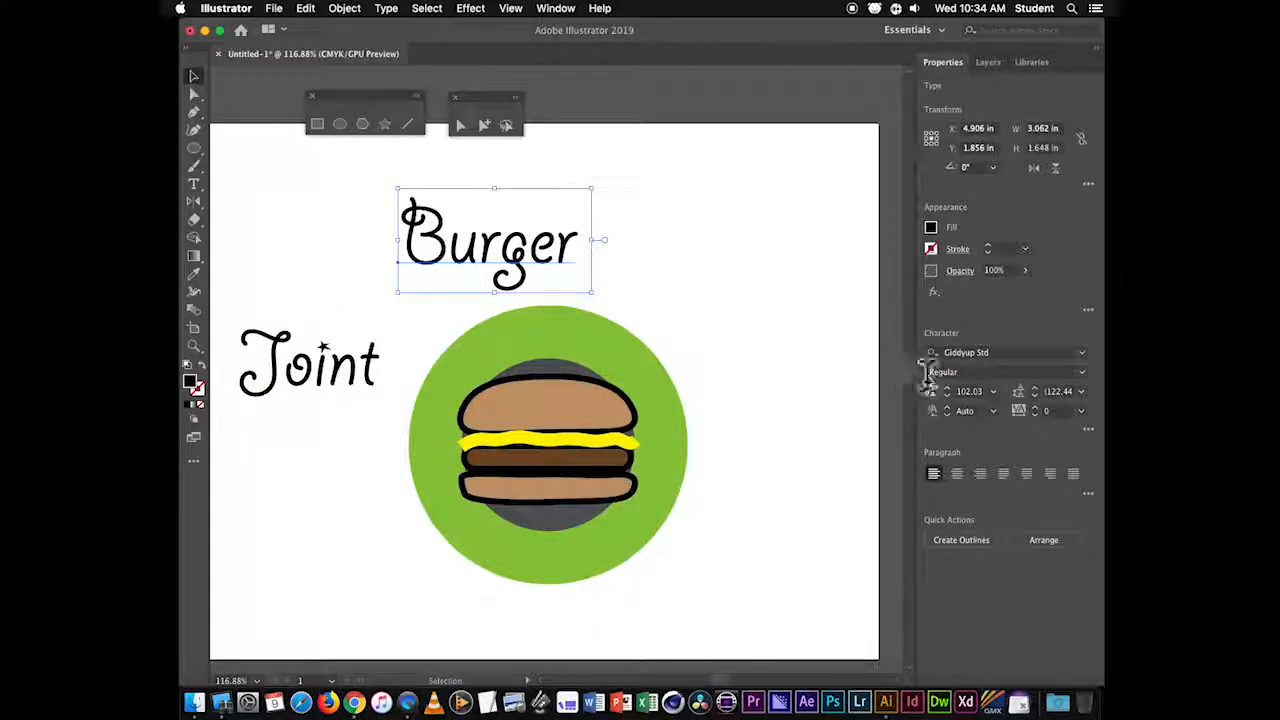
double_click(982, 395)
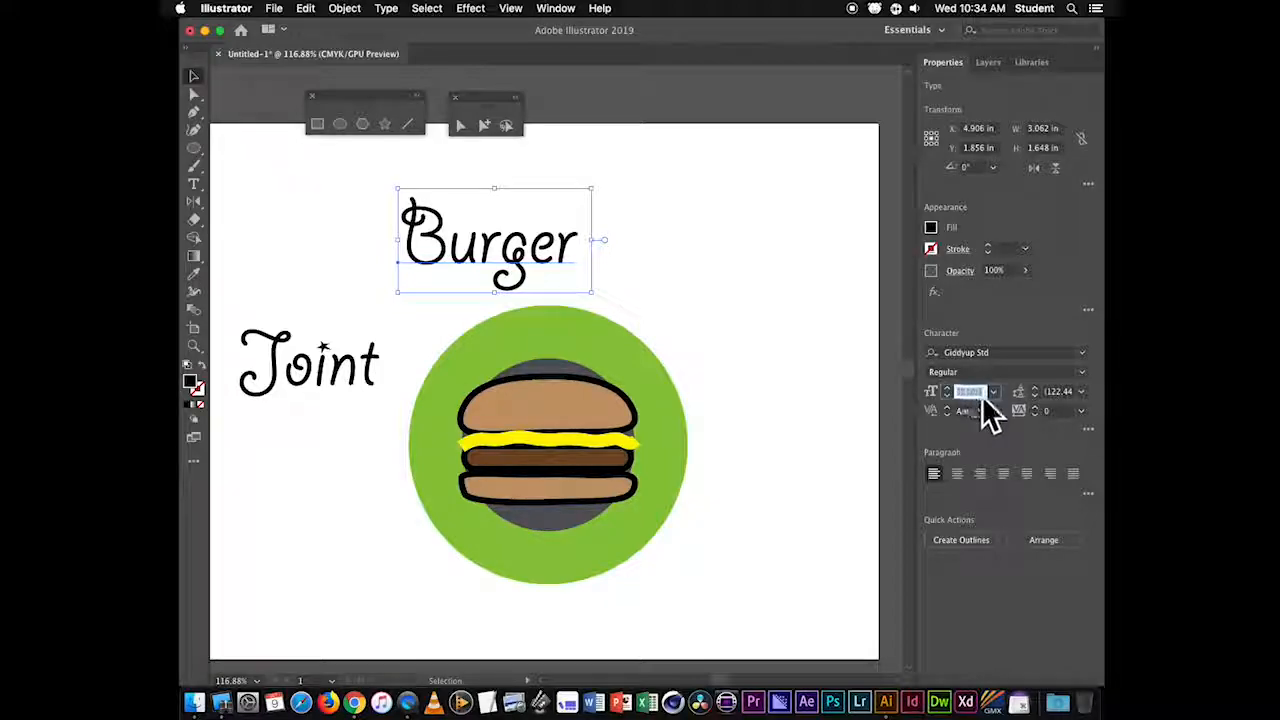
type("150")
key("Return")
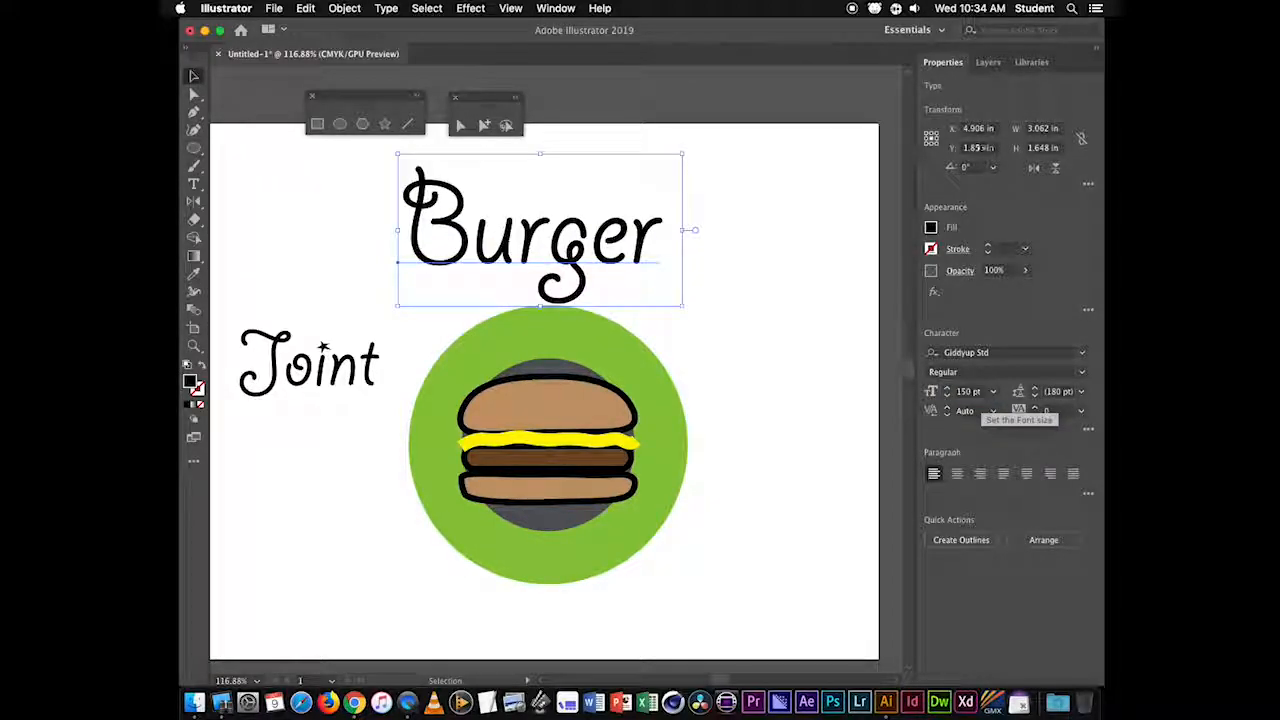
- Lower the word "Burger" onto the top of the burger and move the green and gray circles clear to the right of it
left_click_drag(566, 245, 592, 338)
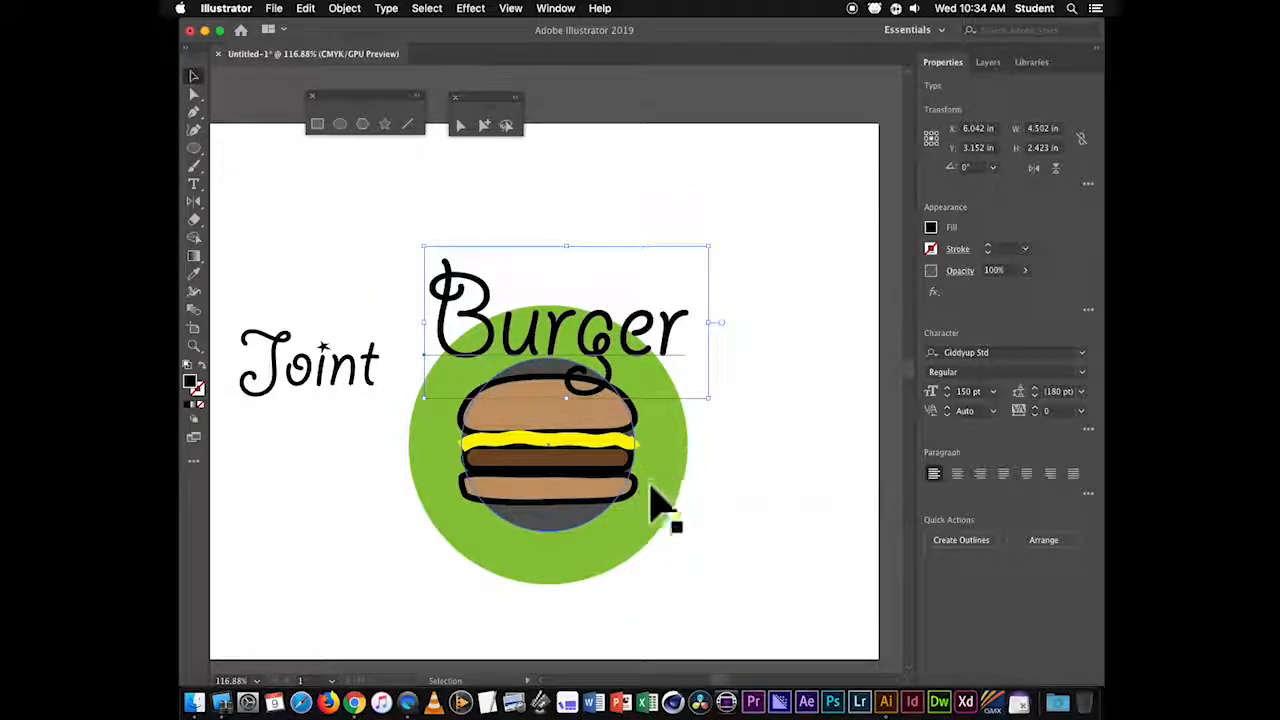
left_click_drag(565, 553, 763, 600)
left_click_drag(731, 471, 794, 429)
- Rotate the word "Burger" about 10.8° so it slopes upward to the right, and position it just above the top bun
left_click_drag(600, 335, 594, 330)
left_click_drag(708, 390, 708, 364)
left_click_drag(623, 363, 581, 359)
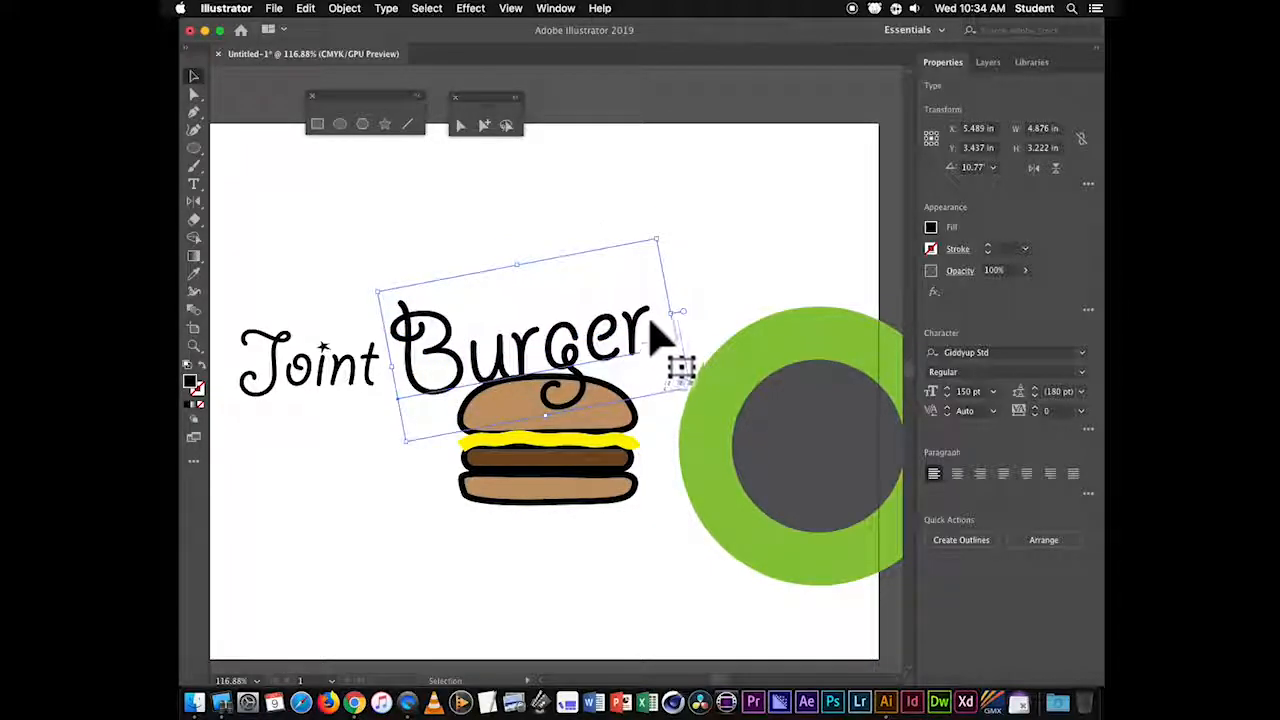
- Move the word "Joint" from before "Burger" to just beneath its last letters, above the burger drawing
left_click_drag(372, 362, 509, 480)
left_click(706, 322)
left_click_drag(706, 322, 847, 316)
left_click_drag(430, 530, 560, 392)
left_click_drag(438, 276, 429, 243)
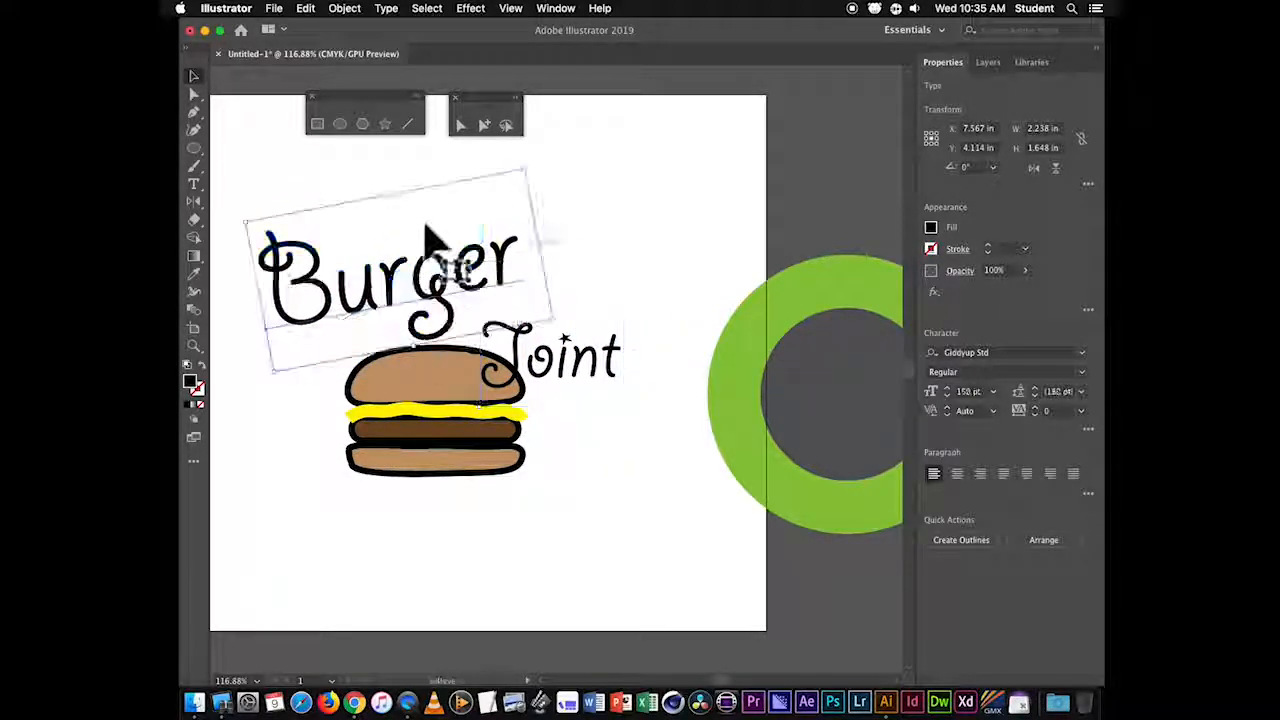
mouse_move(580, 370)
left_mouse_down()
mouse_move(563, 328)
mouse_move(555, 340)
mouse_move(572, 337)
mouse_move(563, 352)
mouse_move(571, 334)
mouse_move(585, 345)
left_mouse_up()
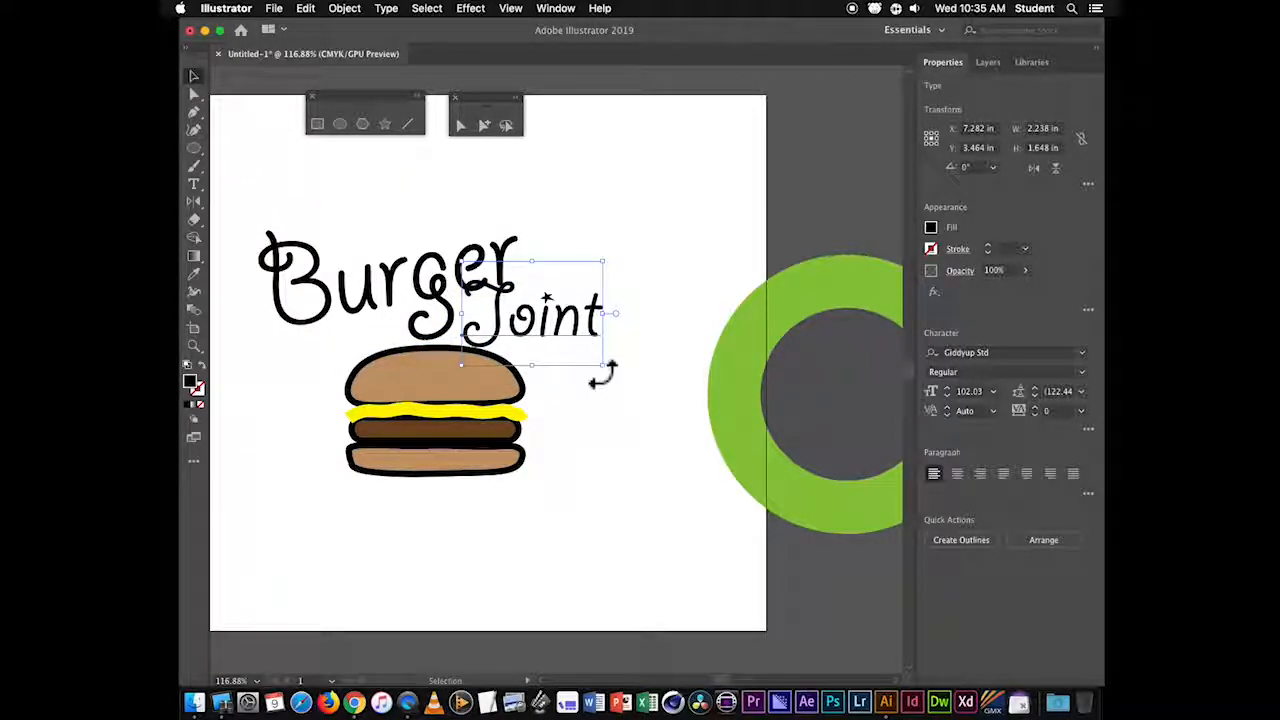
- Raise the word "Burger" and place "Joint" between it and the top bun
left_click_drag(433, 232, 500, 178)
left_click_drag(565, 243, 516, 240)
left_click_drag(575, 345, 480, 338)
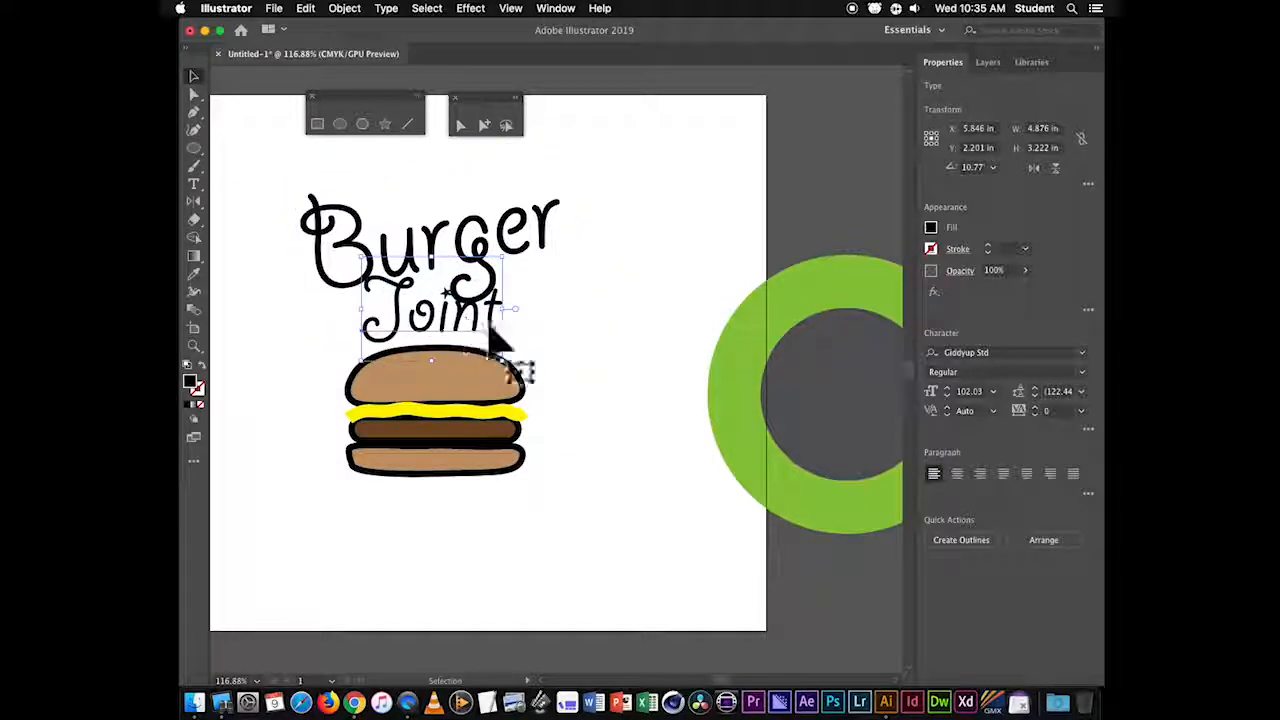
- Try rotating the word "Burger" to a flatter angle of about 3.7°
left_click(515, 240)
left_click_drag(605, 280, 609, 314)
left_click_drag(491, 266, 494, 272)
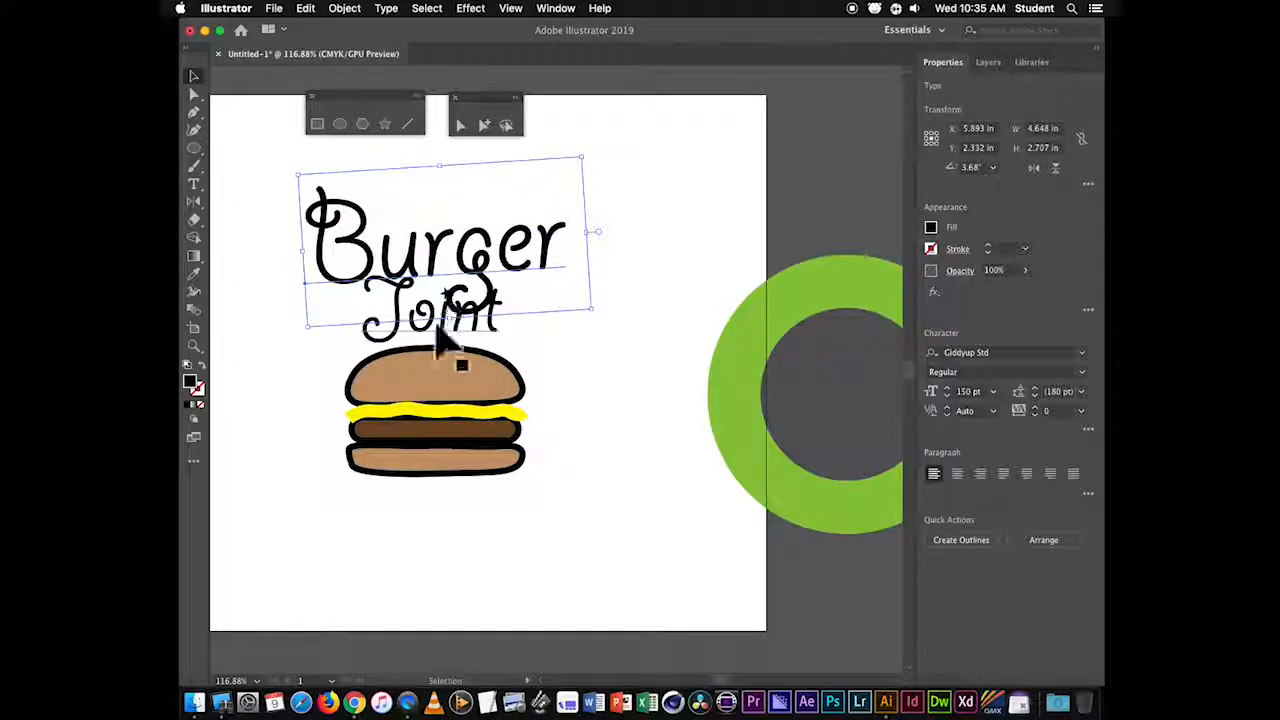
- Move "Joint" beyond the burger's upper-right side and tilt "Burger" to an angle of about 16.5°
left_click_drag(425, 345, 627, 333)
left_click(606, 343)
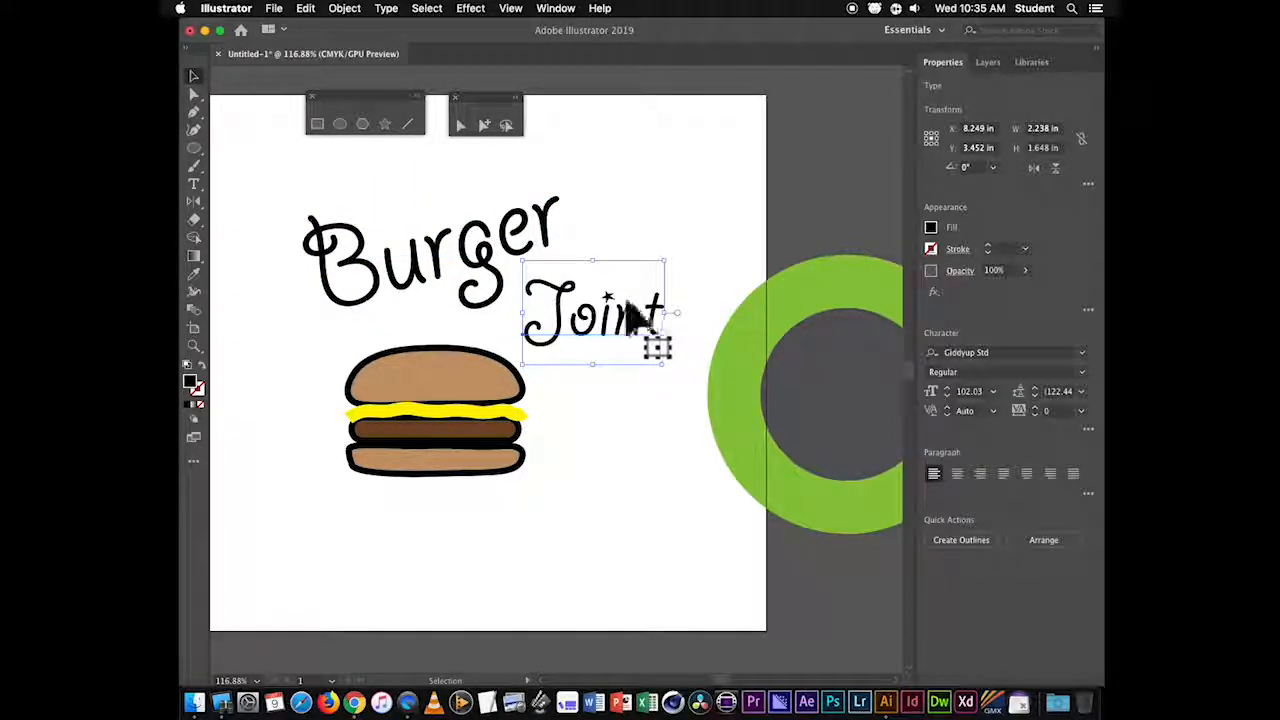
left_click_drag(540, 248, 520, 268)
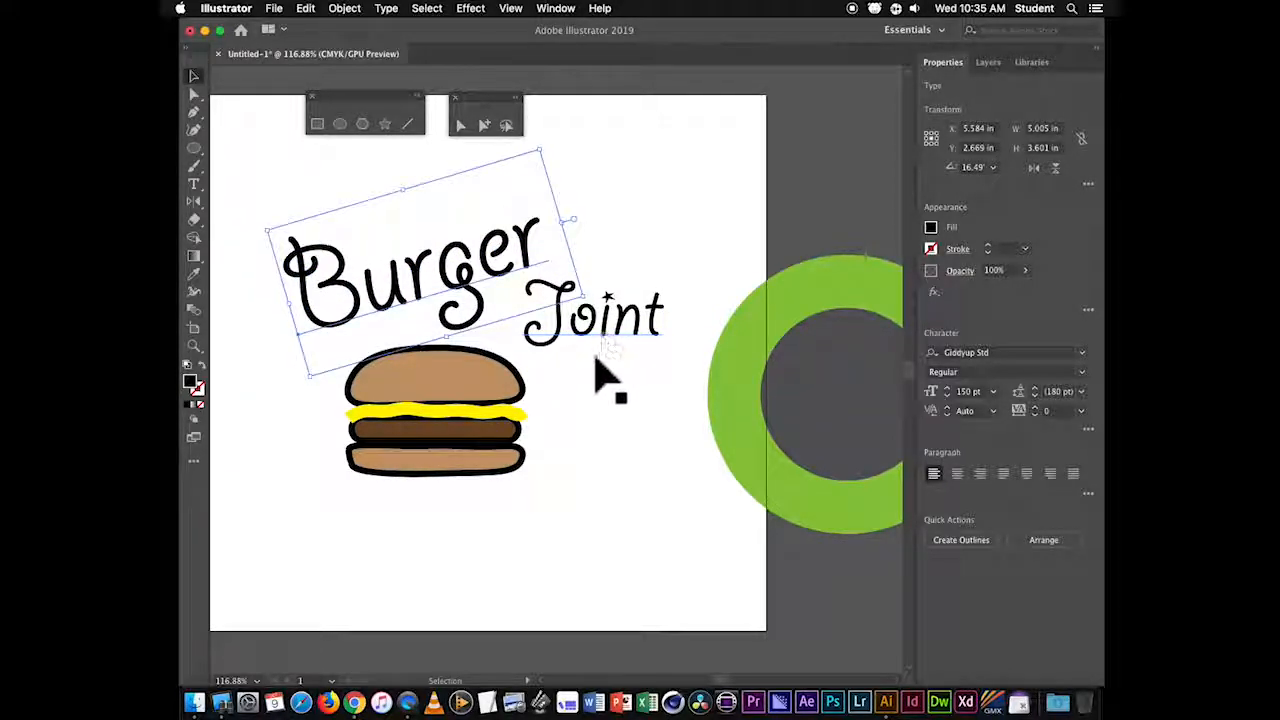
- Tilt the whole burger drawing slightly clockwise and move it up directly beneath the word "Burger"
left_click(510, 385)
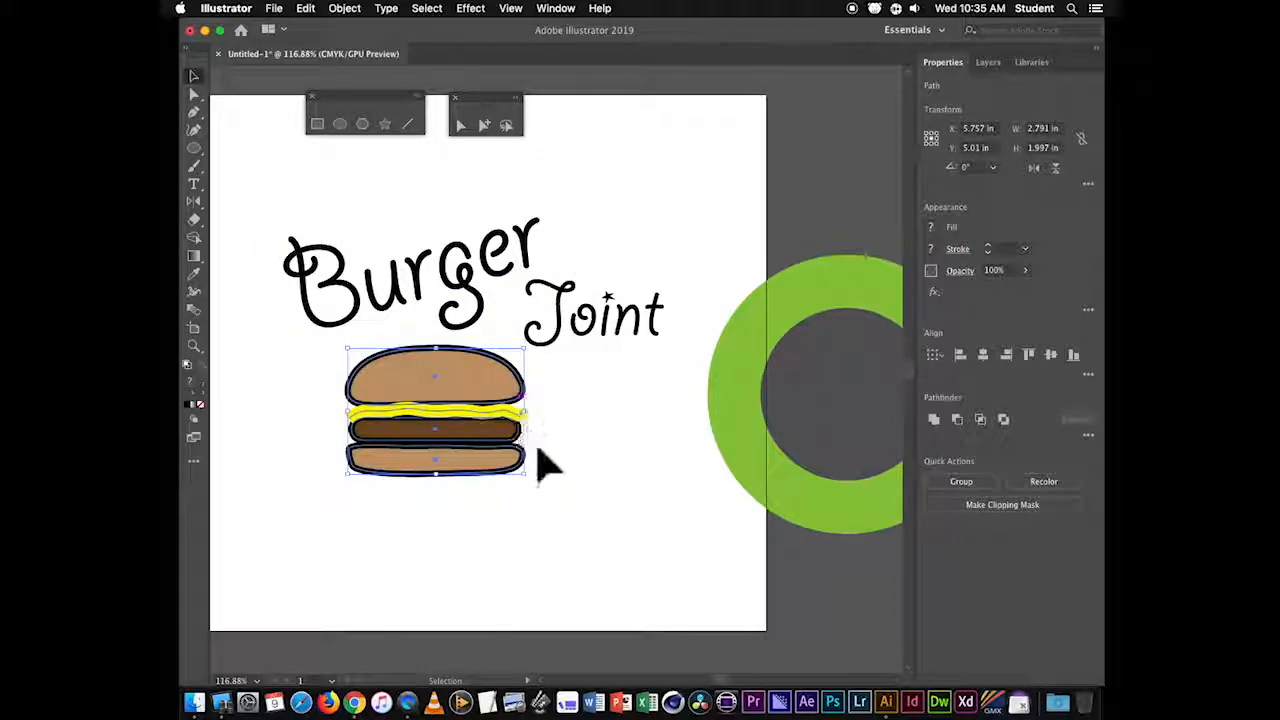
mouse_move(528, 480)
left_mouse_down()
mouse_move(537, 457)
mouse_move(528, 498)
left_mouse_up()
left_click_drag(500, 414, 500, 368)
- Scale "Joint" down to about 63 pt and tuck it under the "er" of "Burger"
mouse_move(592, 345)
left_mouse_down()
mouse_move(586, 320)
mouse_move(575, 340)
left_mouse_up()
left_click_drag(645, 360, 605, 333)
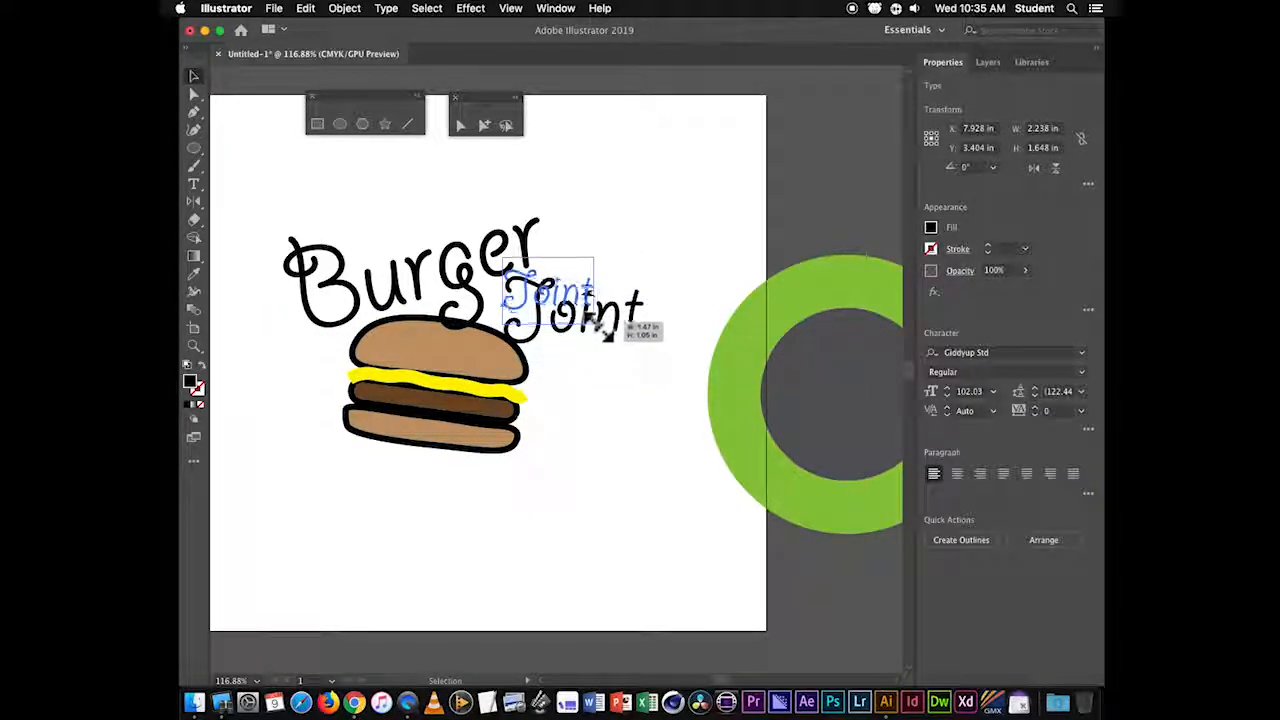
left_click(610, 410)
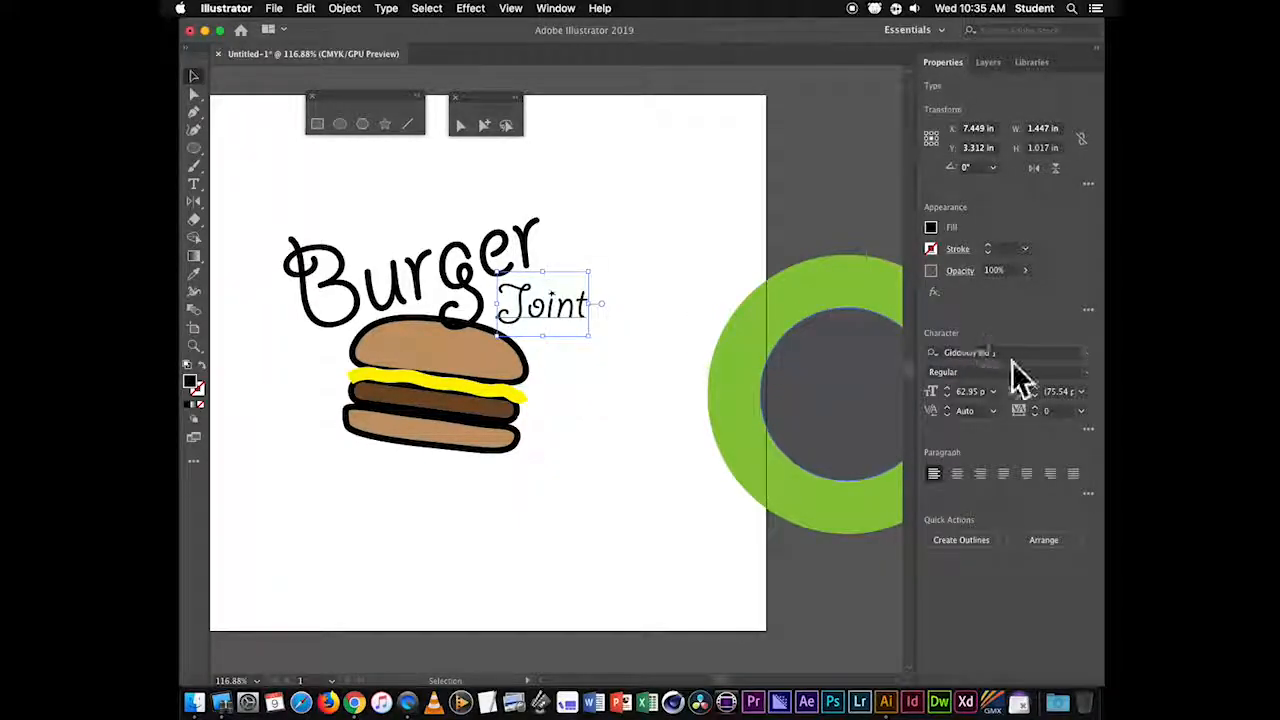
- Browse through the fonts for the word "Joint" and set it in Century Gothic
left_click(1012, 350)
key("Up")
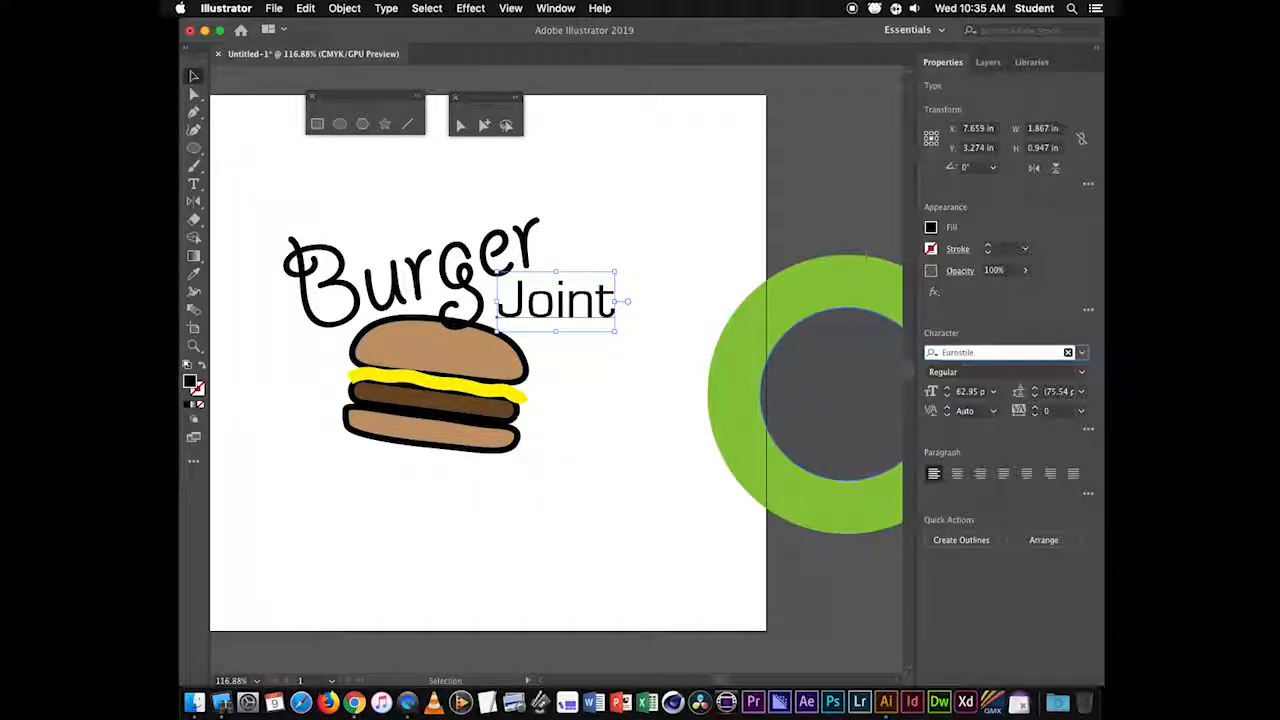
key("Up")
key("Up")
key("Up")
key("Up")
key("Up")
key("Up")
key("Up")
key("Up")
key("Up")
key("Up")
key("Up")
key("Up")
key("Up")
key("Up")
key("Up")
key("Up")
key("Up")
key("Up")
key("Up")
key("Up")
key("Up")
key("Up")
key("Up")
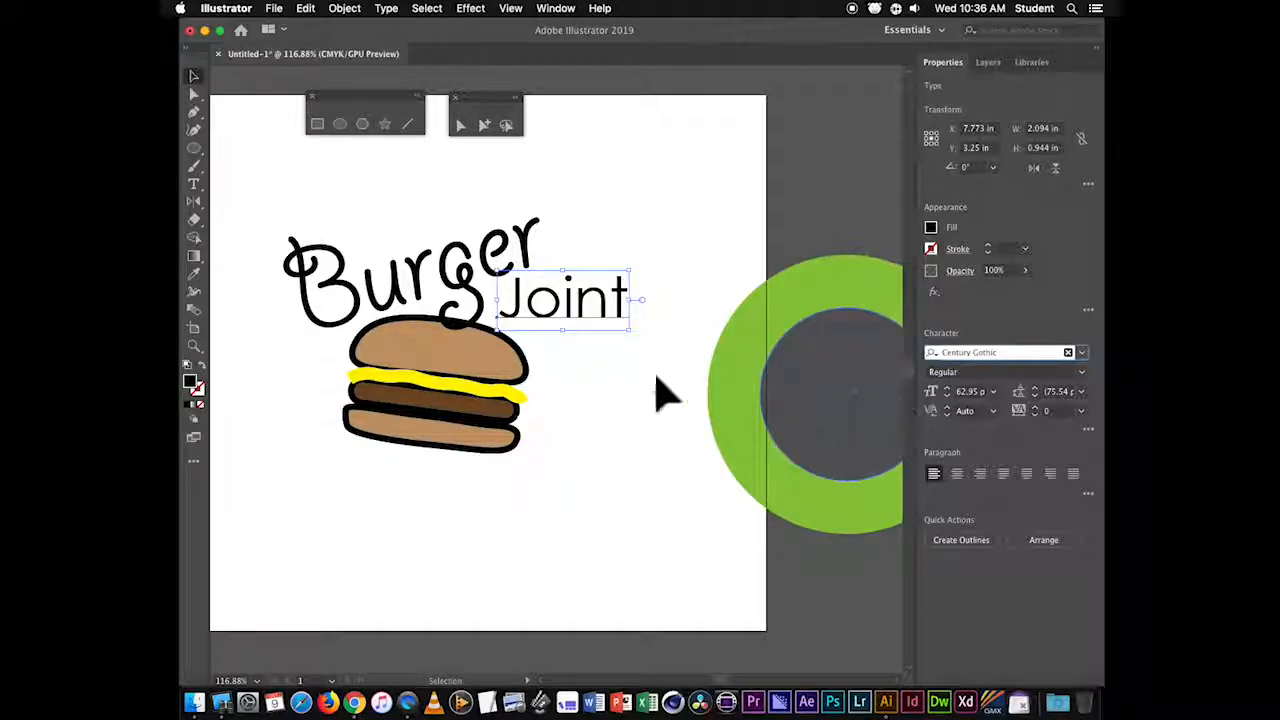
- Replace the word "Joint" with "Spot" and scale the text down to about 33 pt
double_click(563, 296)
double_click(565, 298)
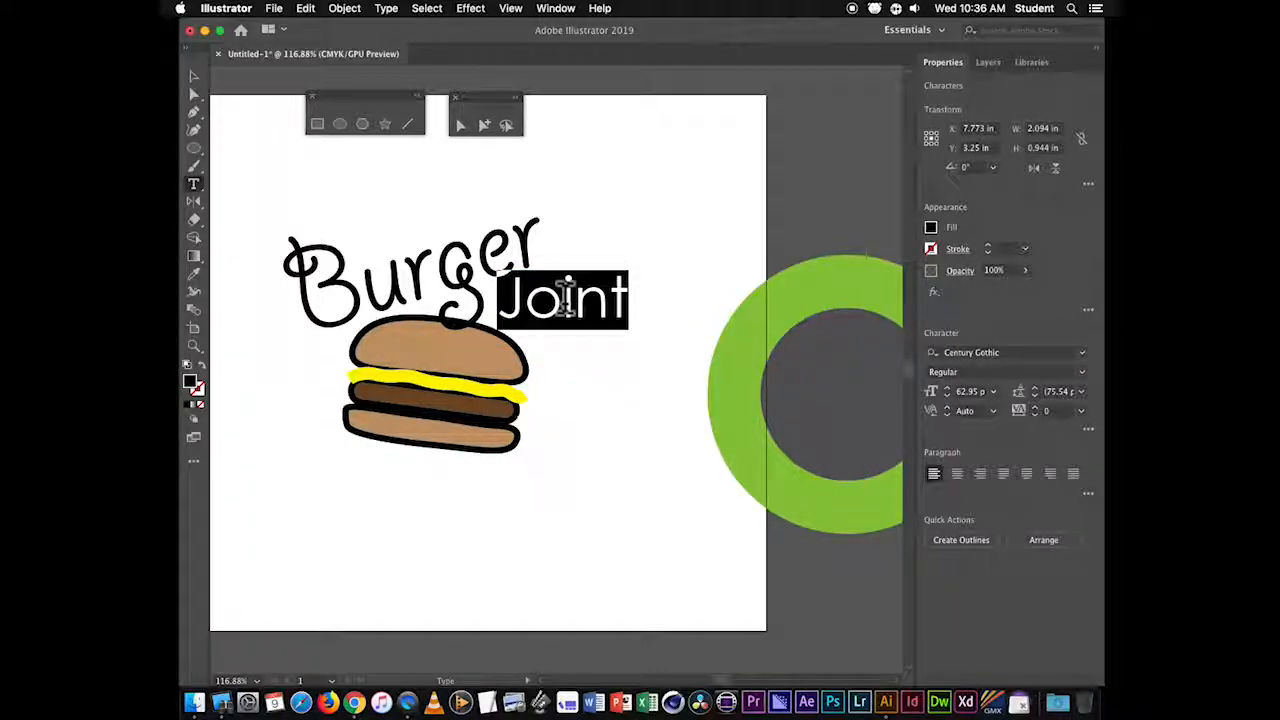
type("Spot")
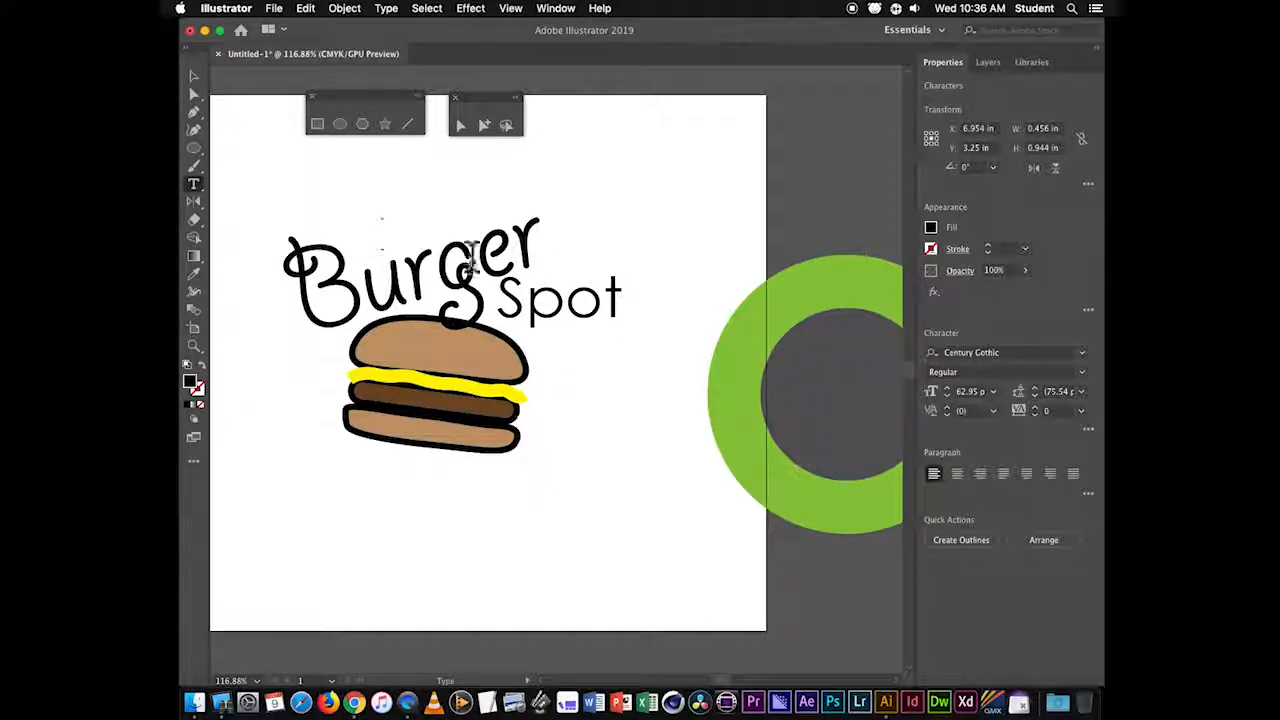
left_click(194, 78)
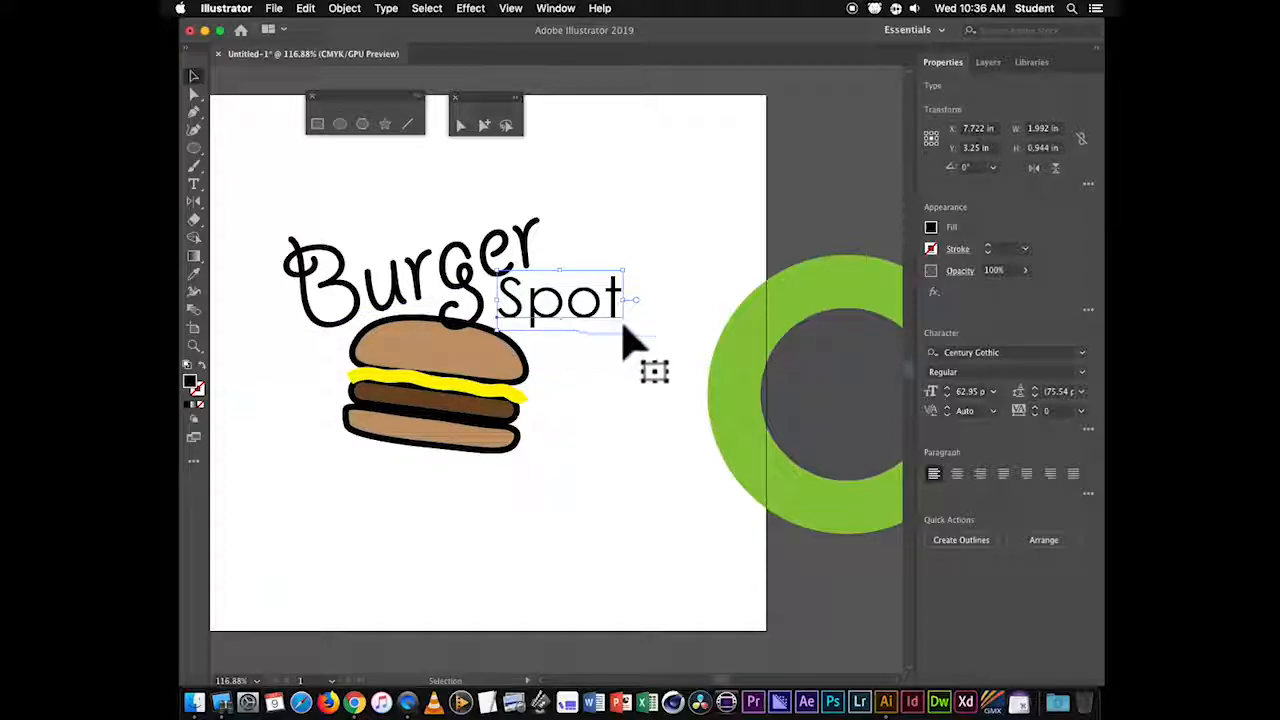
left_click_drag(620, 325, 548, 322)
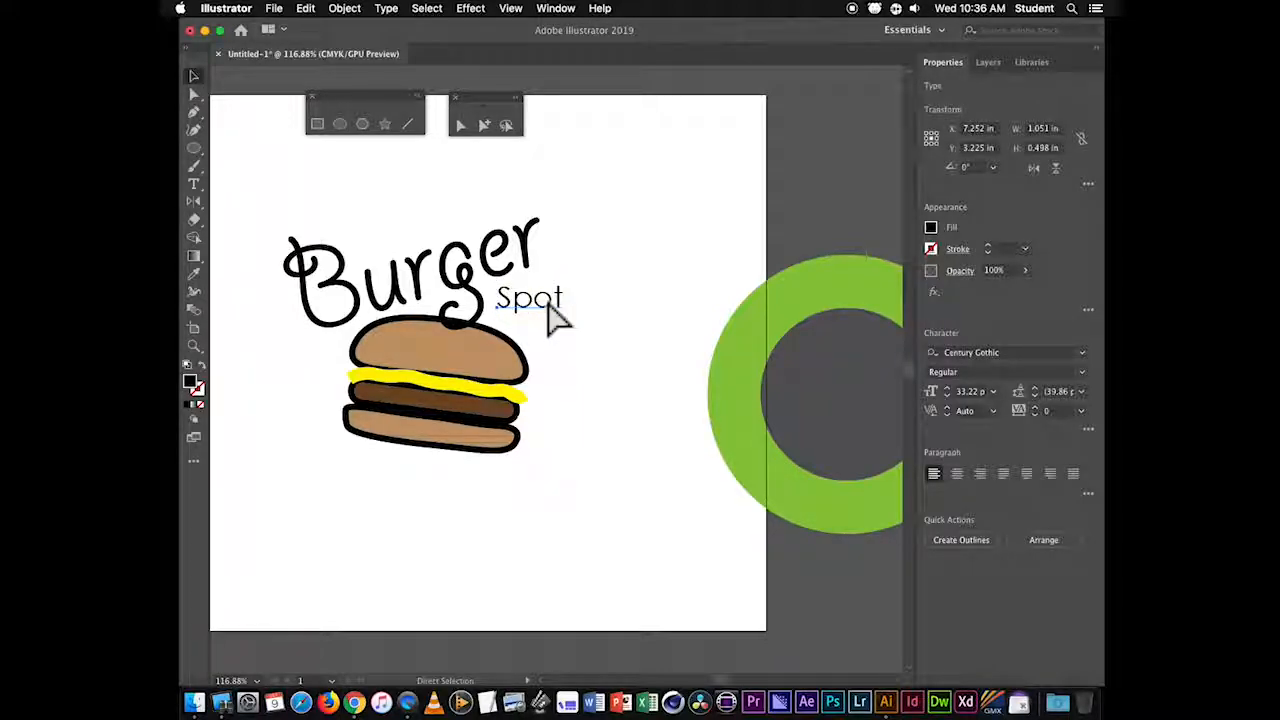
- Duplicate "Spot" above the first letters of "Burger" and change the copy's text to "the"
left_click_drag(547, 305, 392, 222)
double_click(391, 223)
double_click(391, 223)
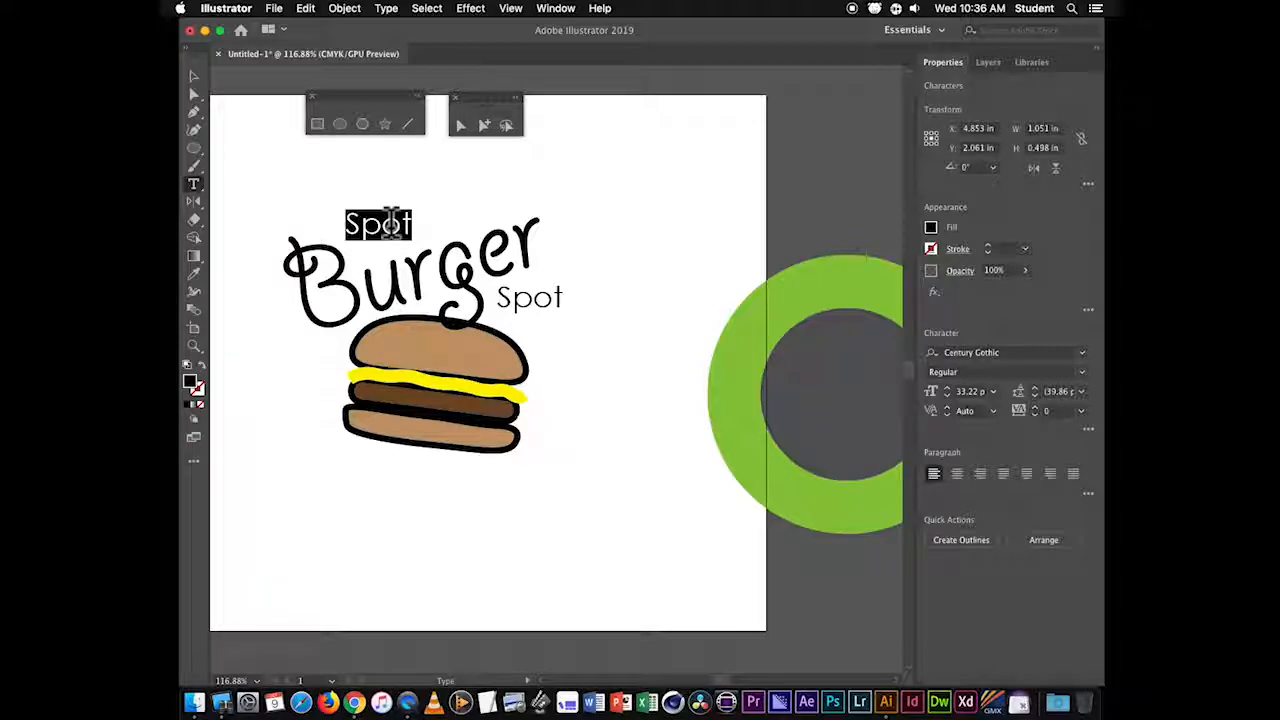
key("BackSpace")
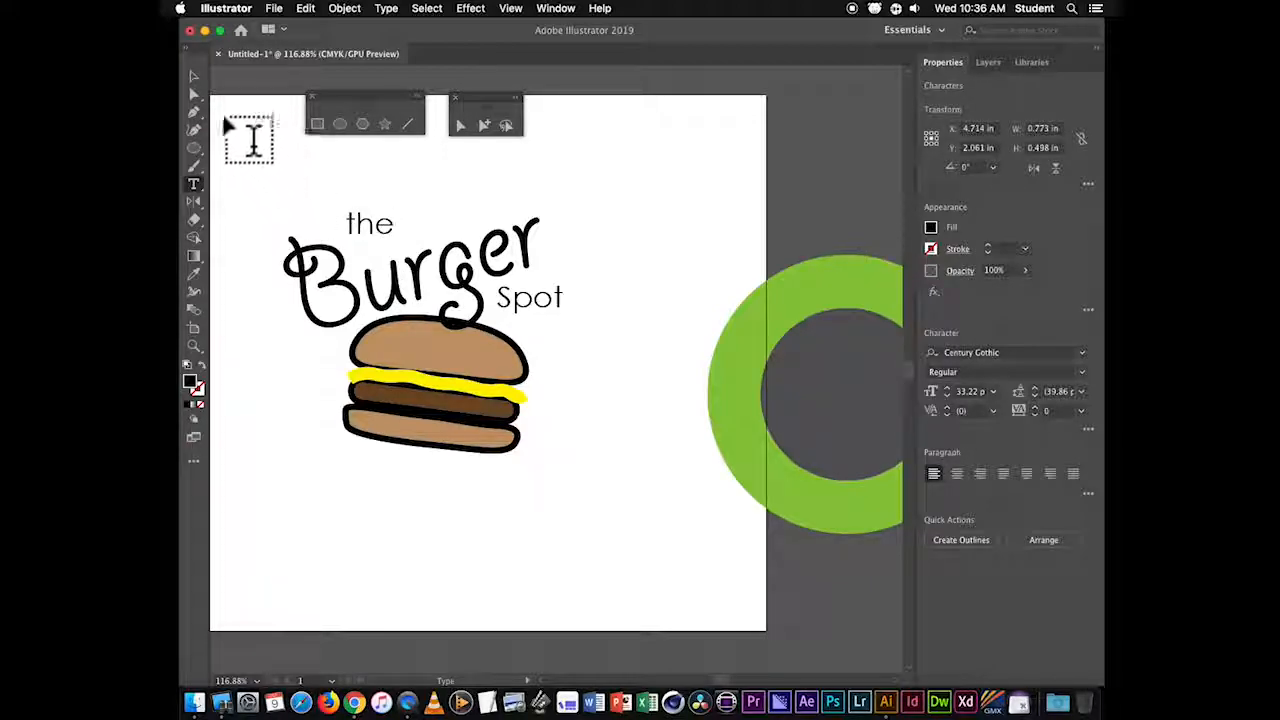
left_click(194, 77)
- Enlarge "the" to about 43 pt and "Spot" to about 49 pt
left_click_drag(386, 232, 409, 246)
left_click(547, 314)
mouse_move(569, 317)
left_mouse_down()
mouse_move(610, 334)
mouse_move(562, 327)
left_mouse_up()
- Rotate the whole burger drawing counterclockwise so that it tilts upward to the right like the word "Burger"
left_click(579, 351)
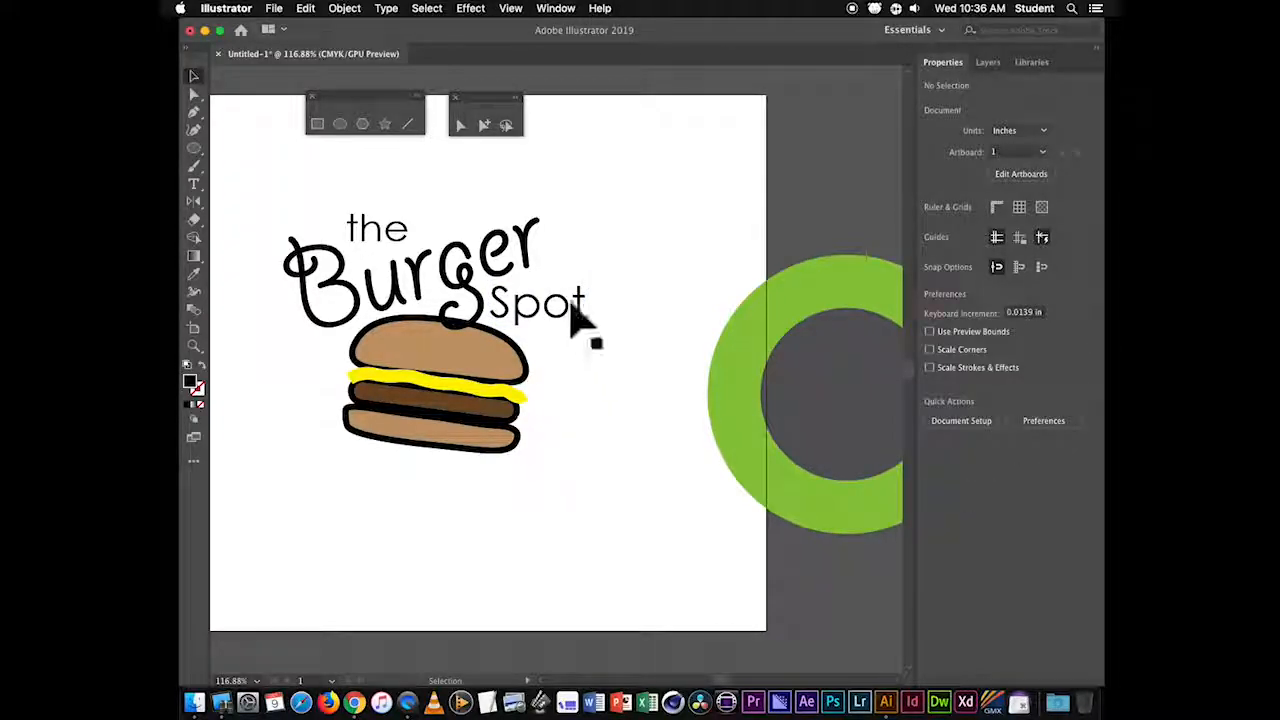
left_click(512, 415)
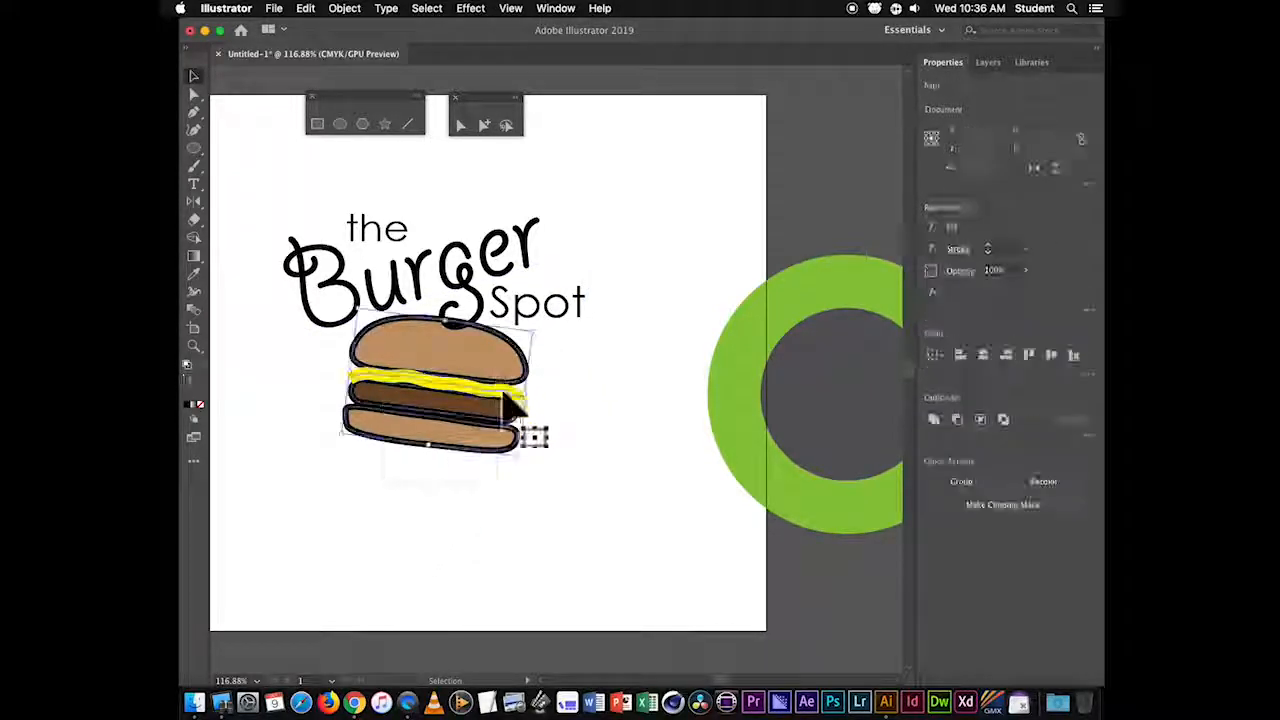
left_click_drag(517, 462, 543, 447)
- Move the green-ringed circle onto the artboard beside the logo, shrink it to about 1.84 in, and set its stroke to 26 pt
left_click(758, 380)
left_click_drag(791, 380, 639, 370)
left_click_drag(779, 472, 722, 413)
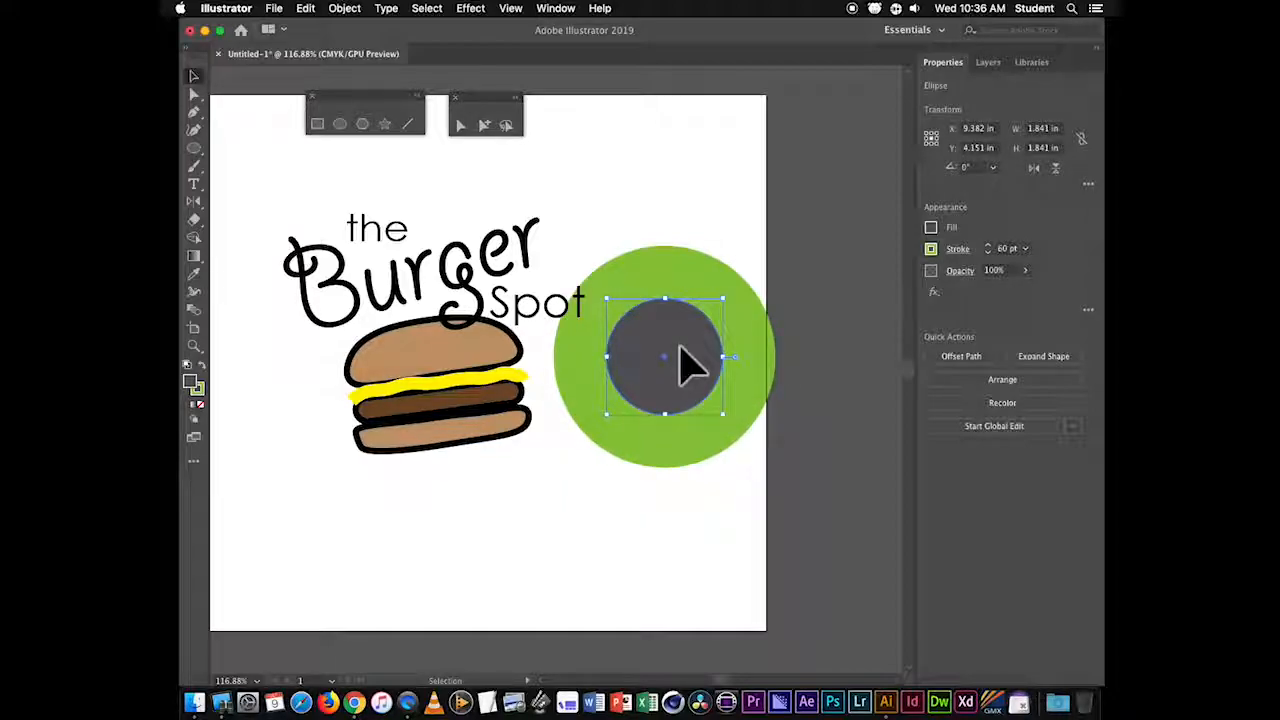
left_click_drag(990, 252, 988, 252)
- Fill the circle with red and color its stroke light gray
left_click(932, 229)
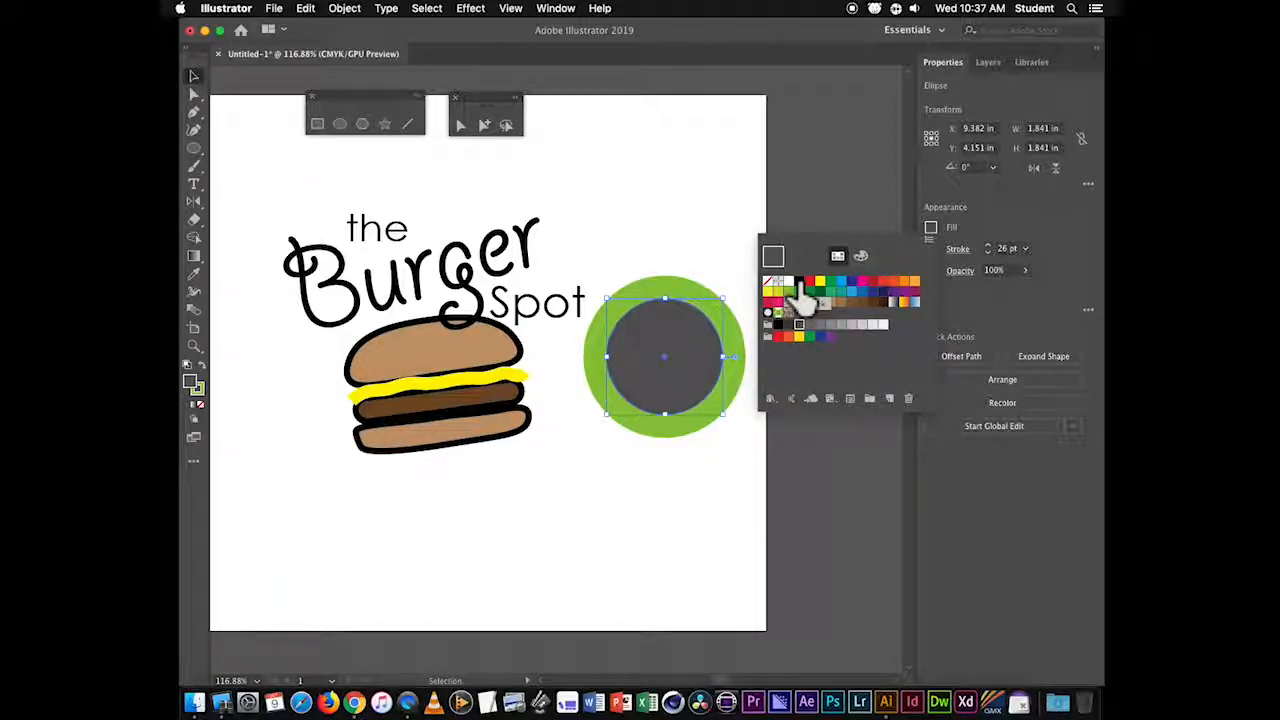
left_click(798, 284)
left_click(809, 282)
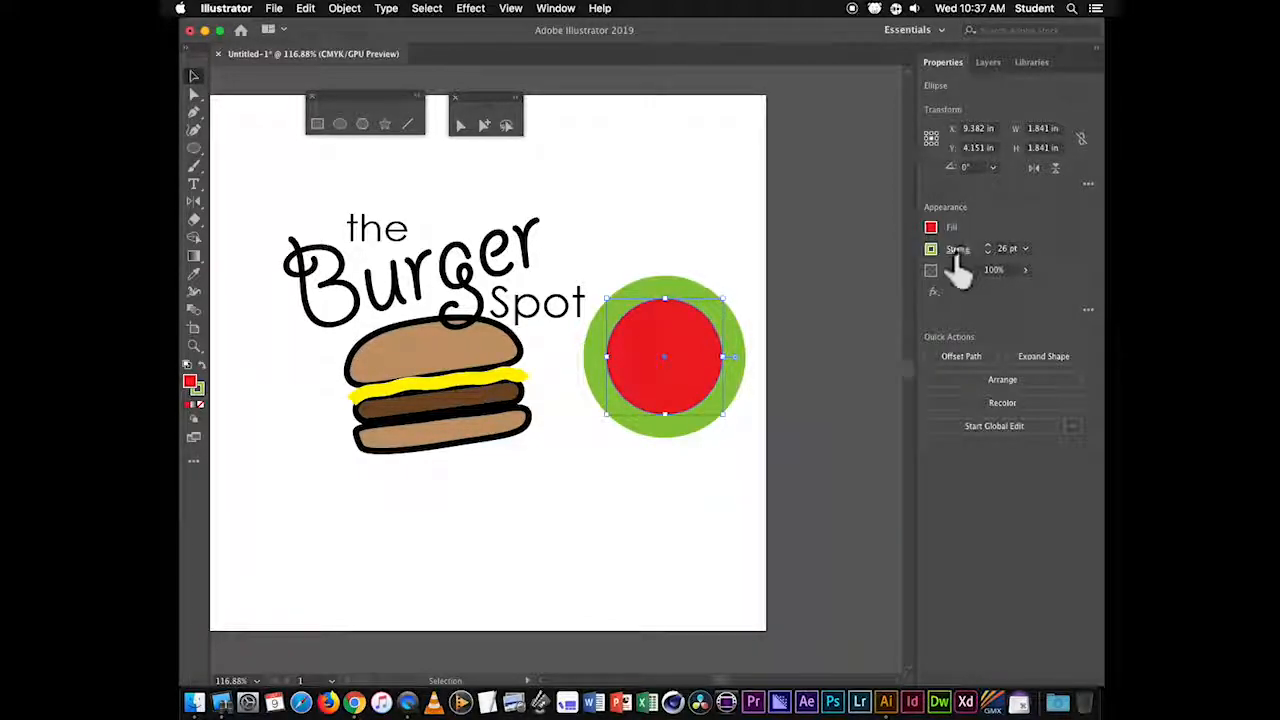
left_click(932, 249)
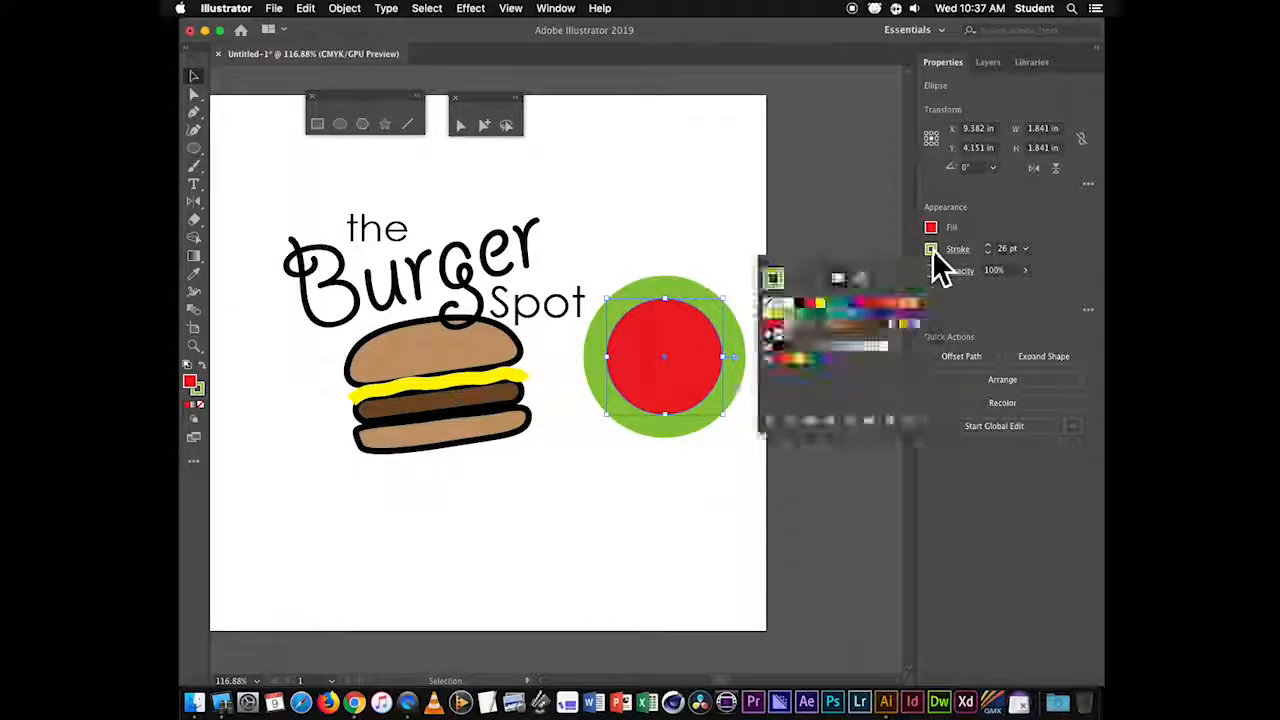
left_click(868, 348)
- Move the red circle behind the word "Spot" so that it forms a backdrop for the text
left_click(662, 356)
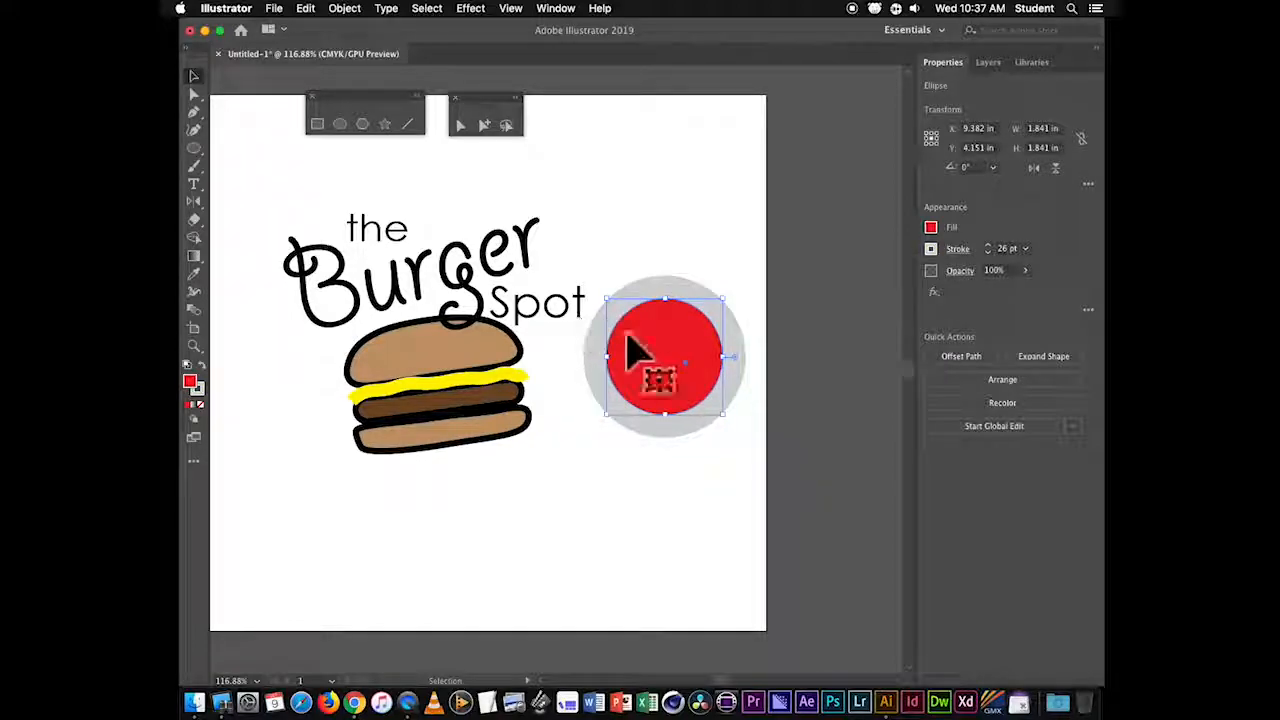
left_click_drag(677, 357, 561, 305)
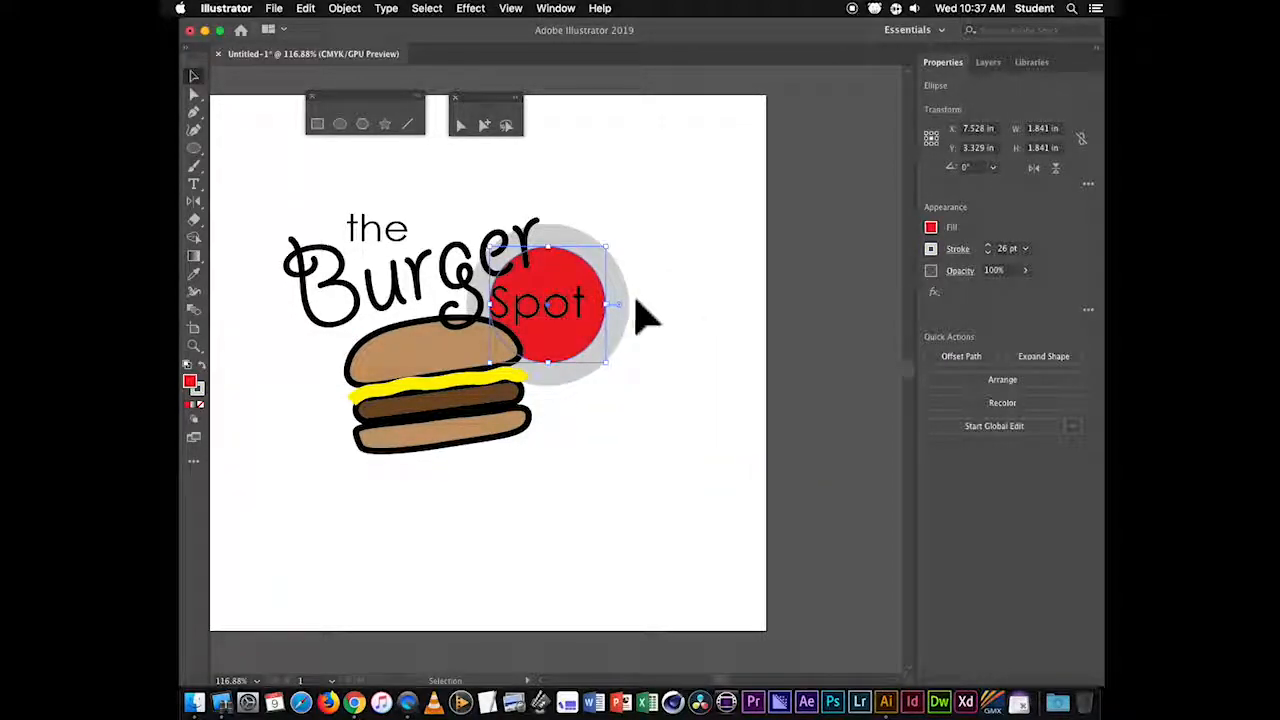
left_click(645, 335)
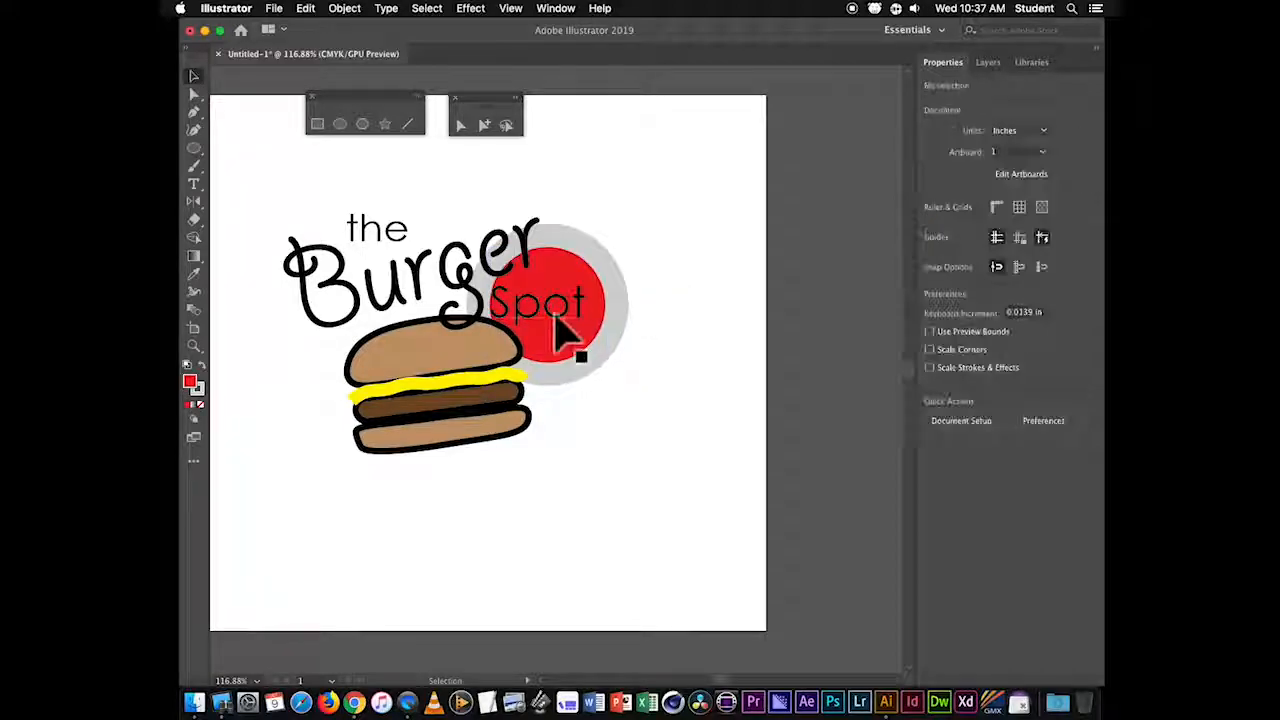
- Center the word "Spot" on the red circle and fill the text with white
left_click(567, 318)
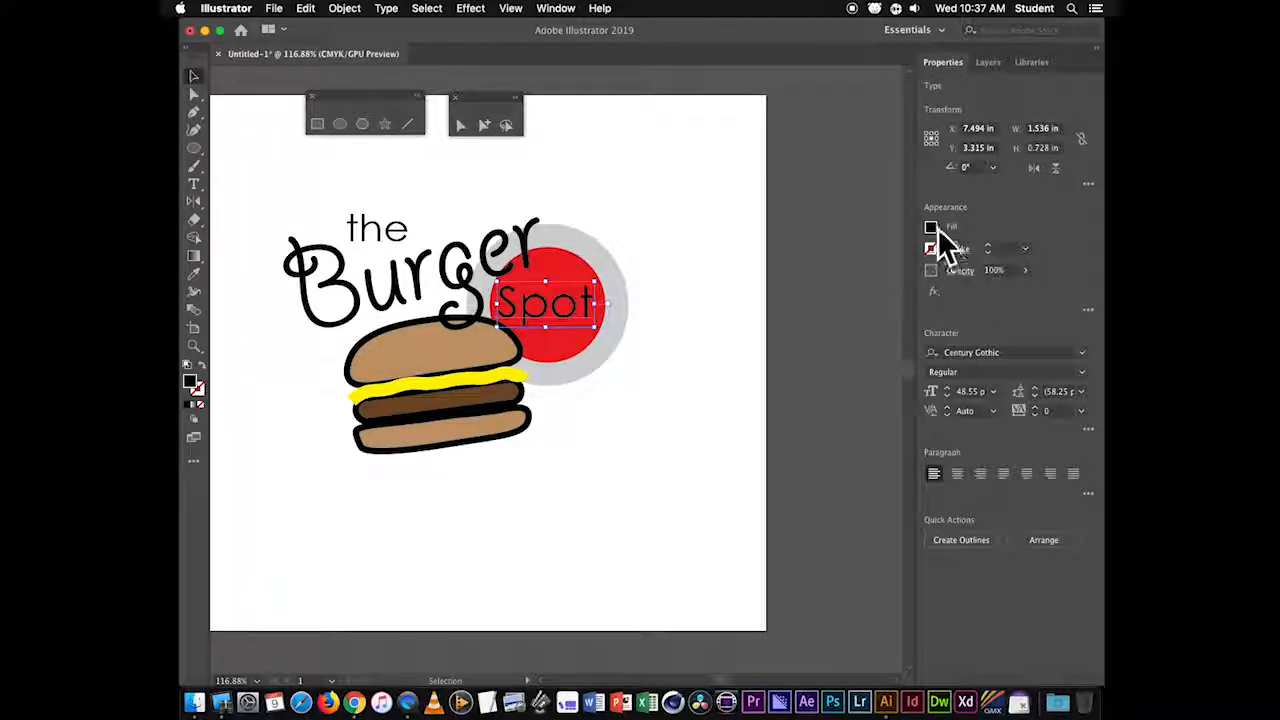
left_click(931, 228)
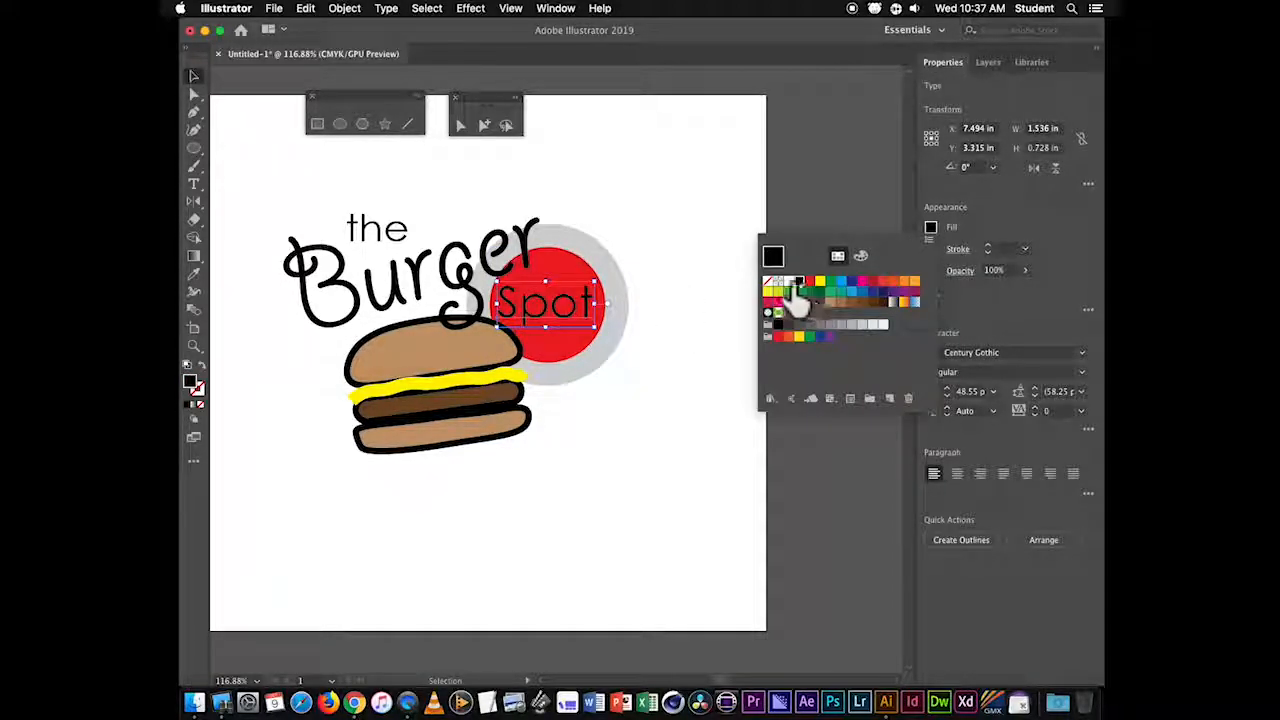
left_click(789, 283)
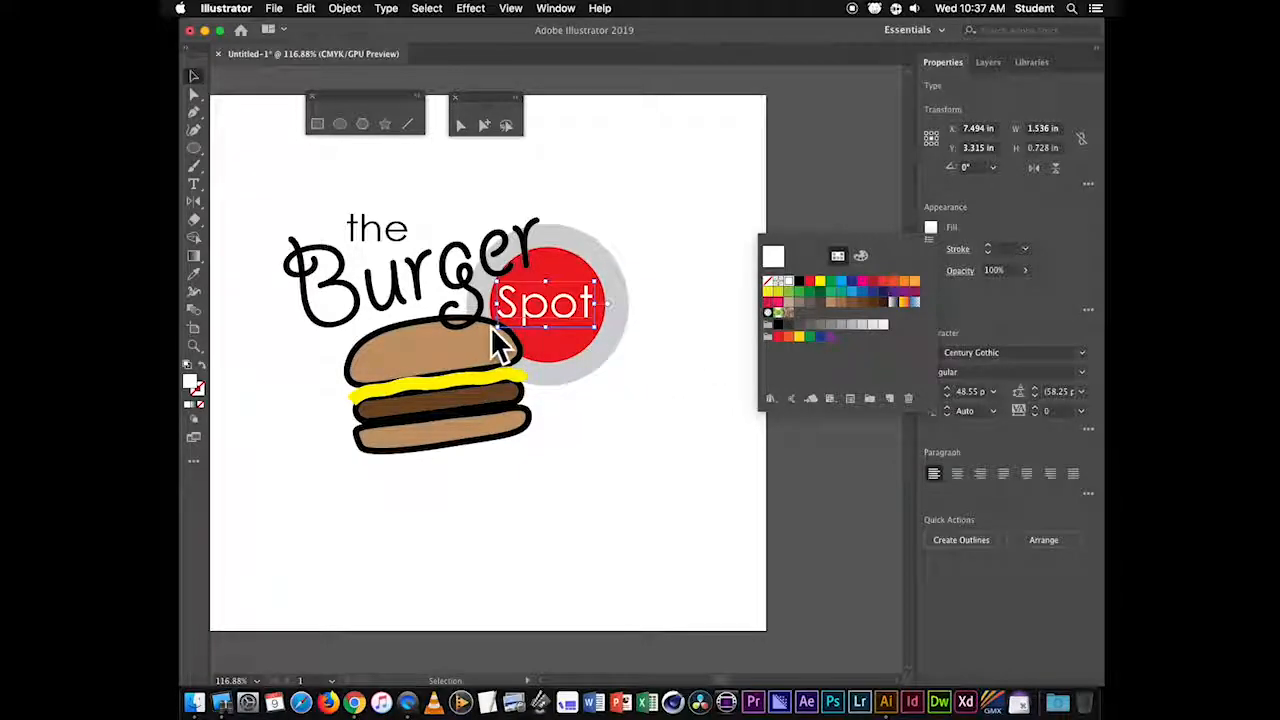
left_click(578, 313)
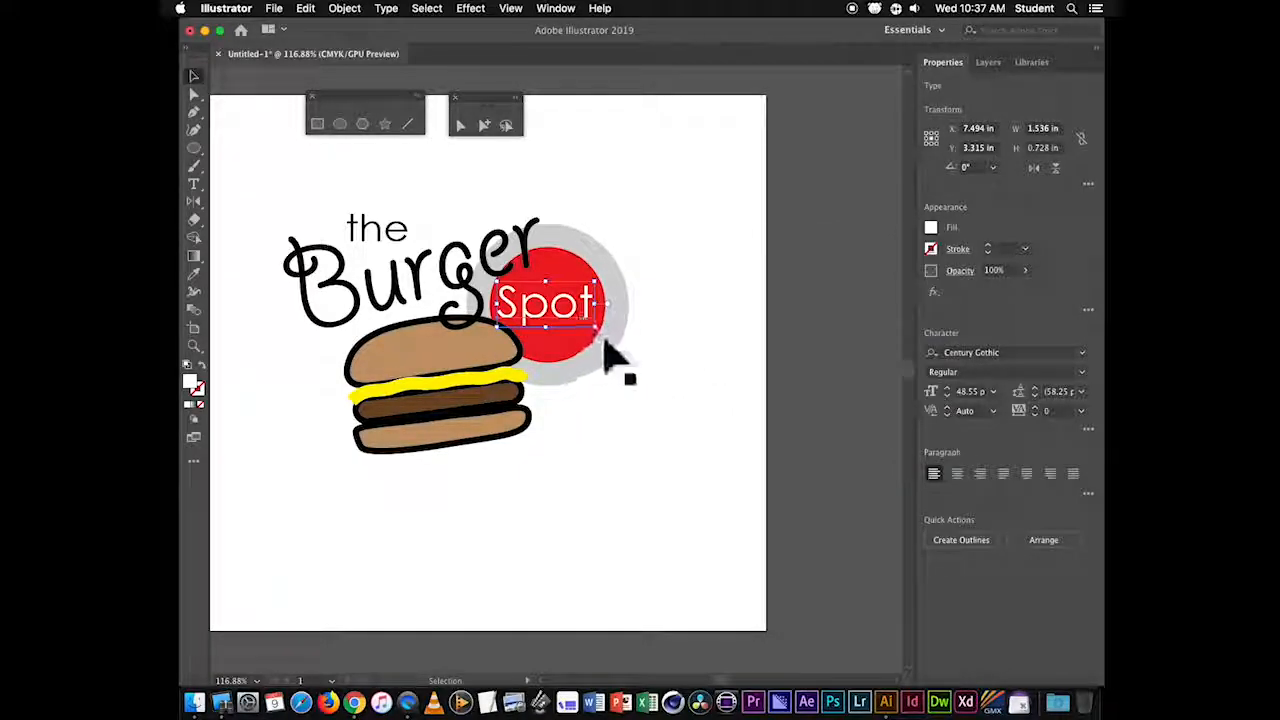
- Scale "Spot" down to about 39 pt within the red circle and set its font style to Bold
mouse_move(594, 330)
left_mouse_down()
mouse_move(566, 331)
mouse_move(564, 312)
mouse_move(571, 320)
left_mouse_up()
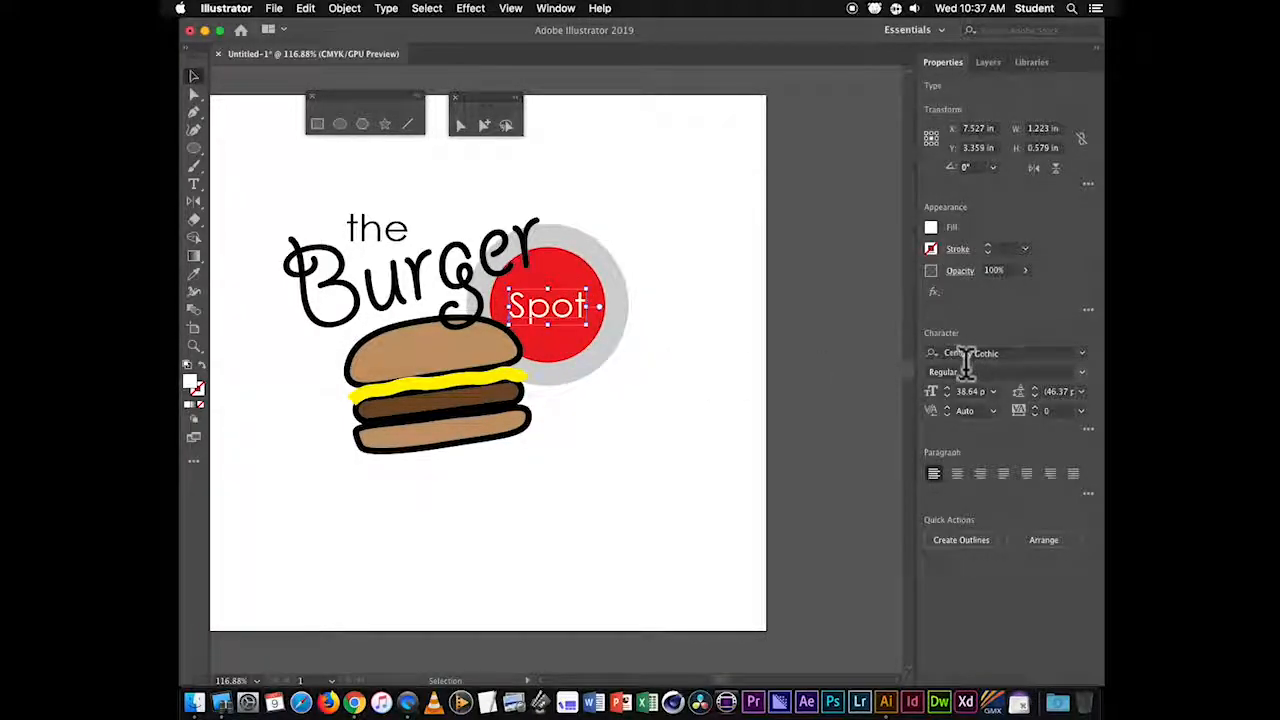
left_click(1082, 374)
left_click(997, 420)
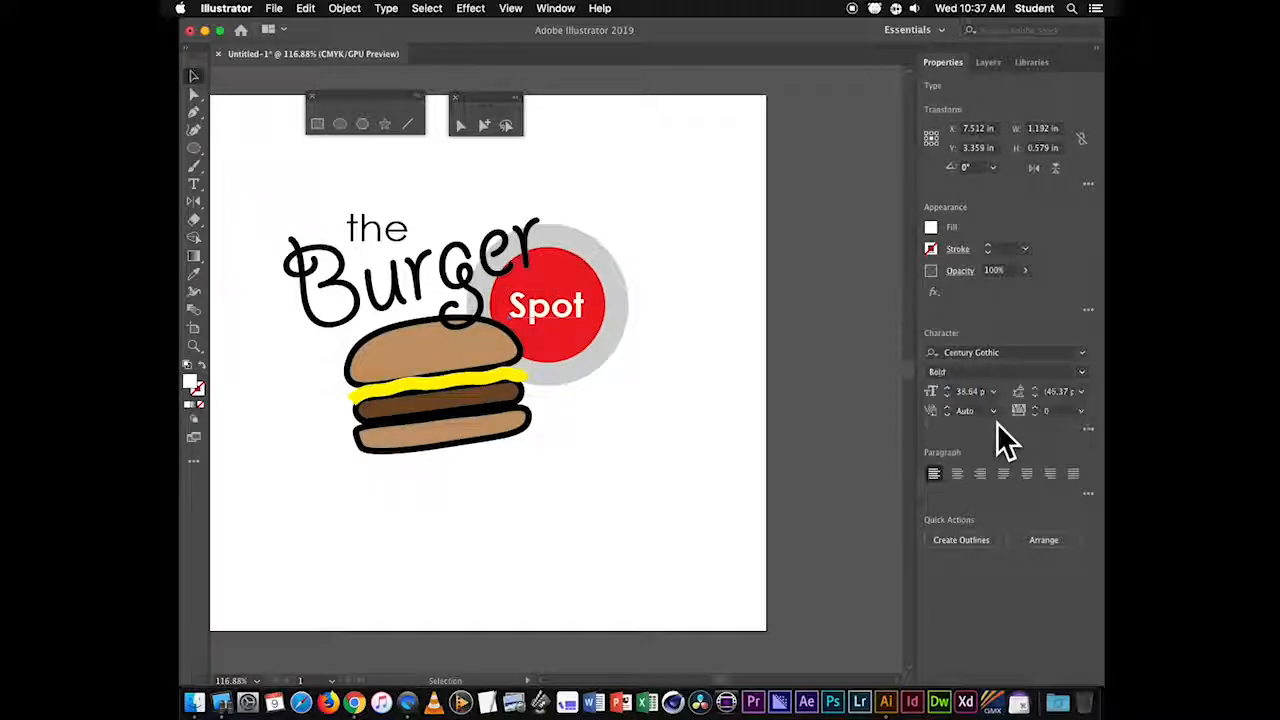
left_click(700, 405)
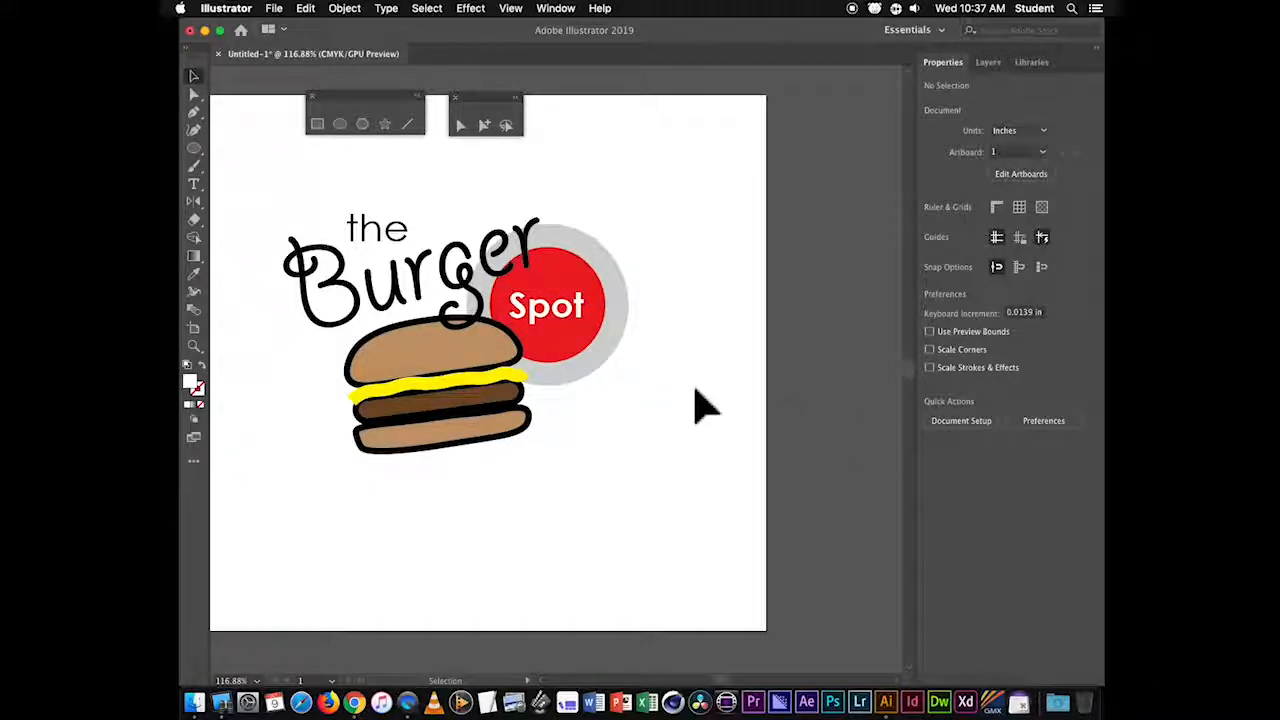
- Scale the word "the" down to about 33 pt, keeping it just above "Burger"
left_click(400, 238)
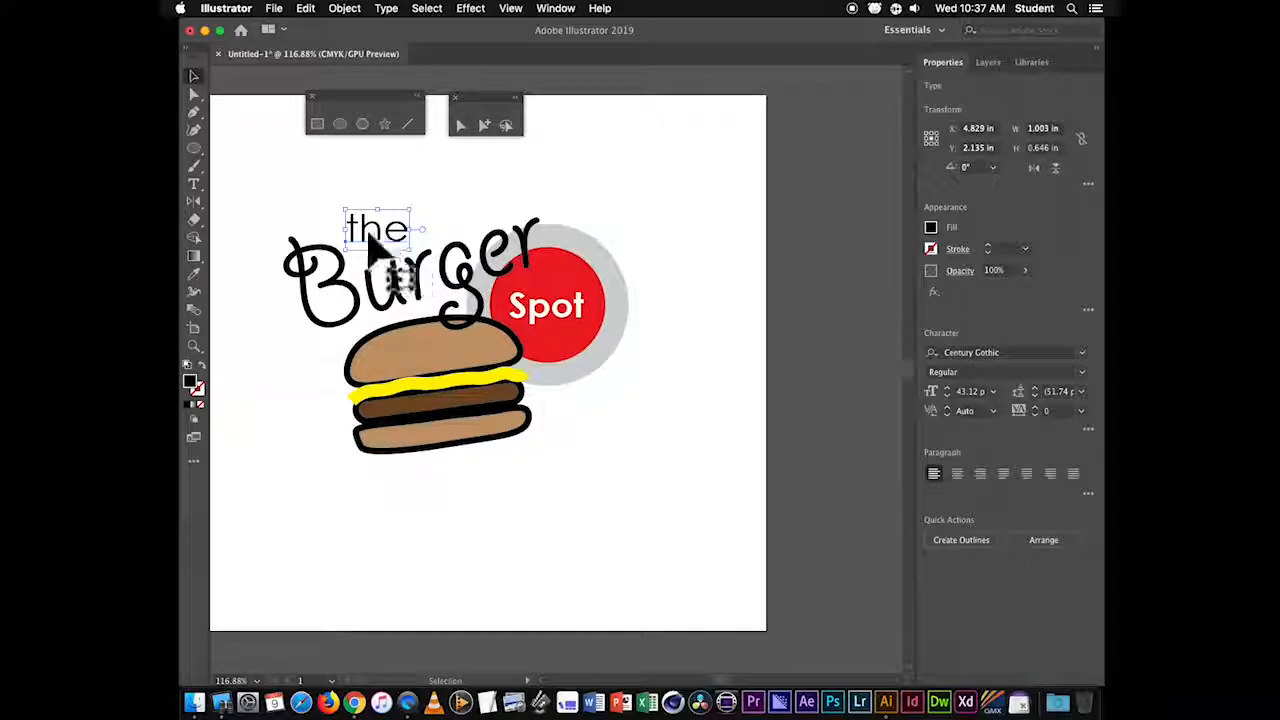
left_click_drag(340, 205, 354, 214)
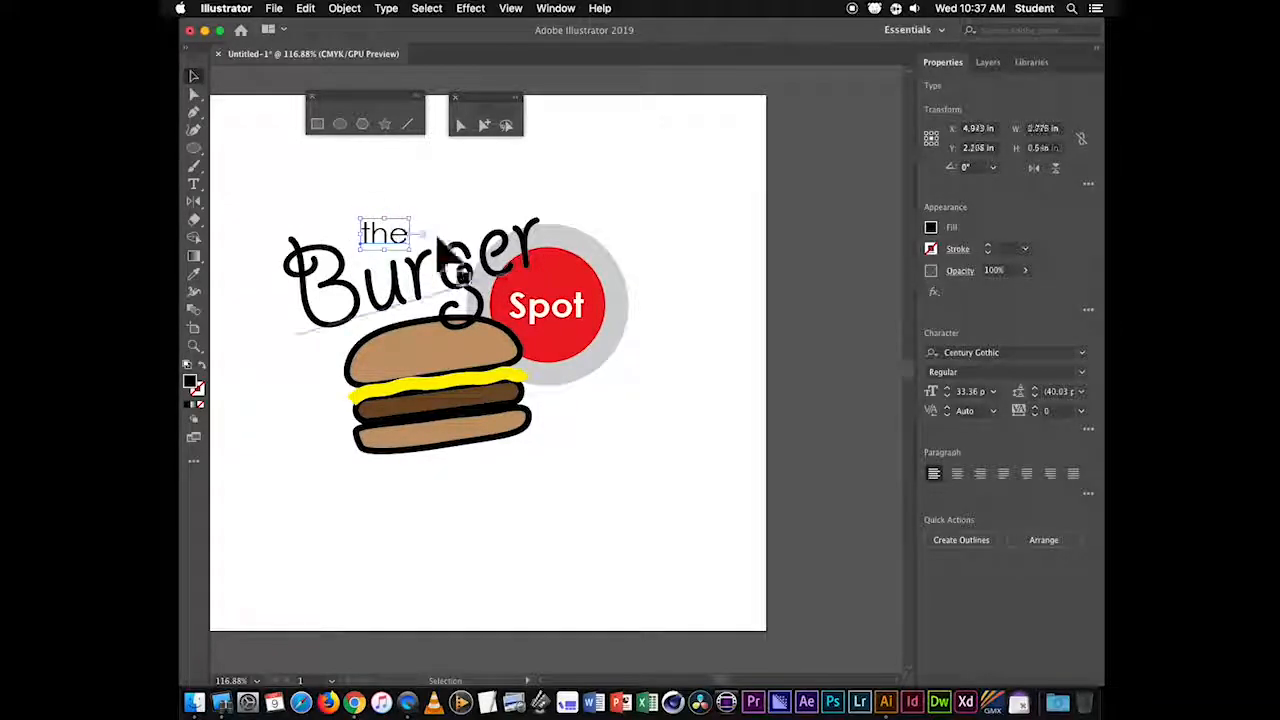
- Rotate the whole burger illustration nearly level, to about 0.8°, and scale it down to about 2.16 in wide
left_click(770, 300)
left_click(425, 410)
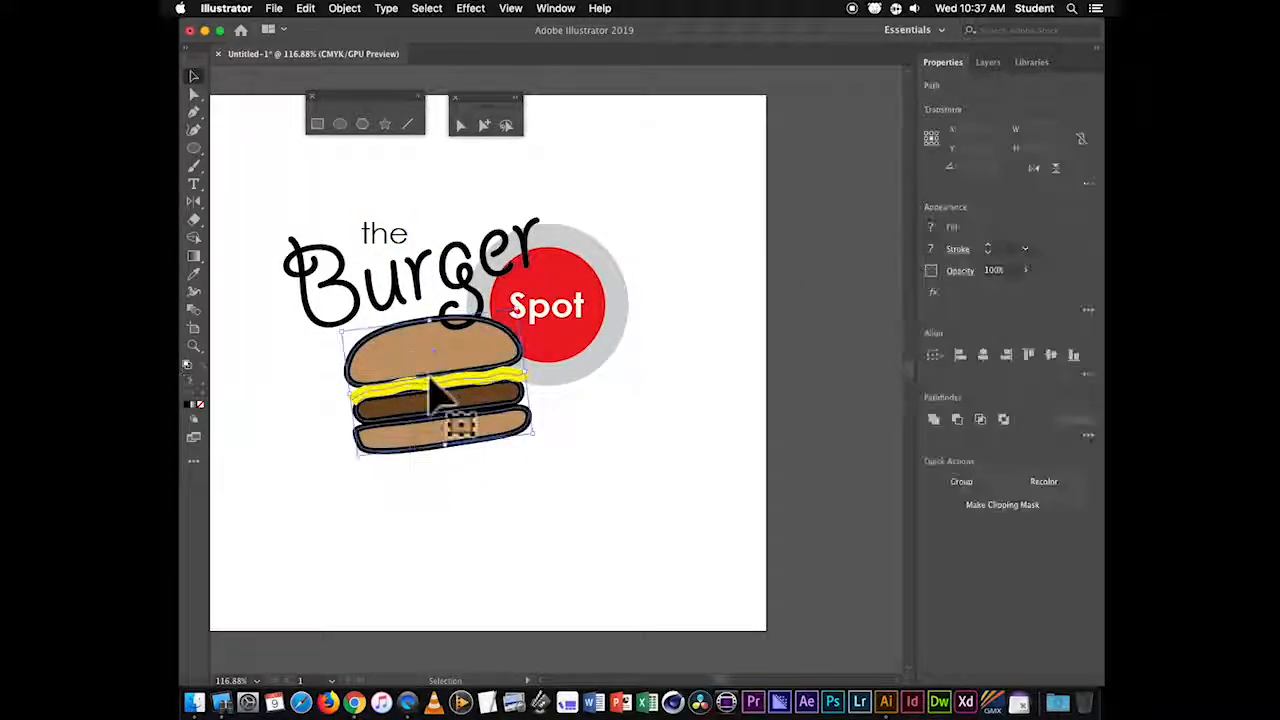
mouse_move(540, 433)
left_mouse_down()
mouse_move(528, 434)
mouse_move(536, 450)
left_mouse_up()
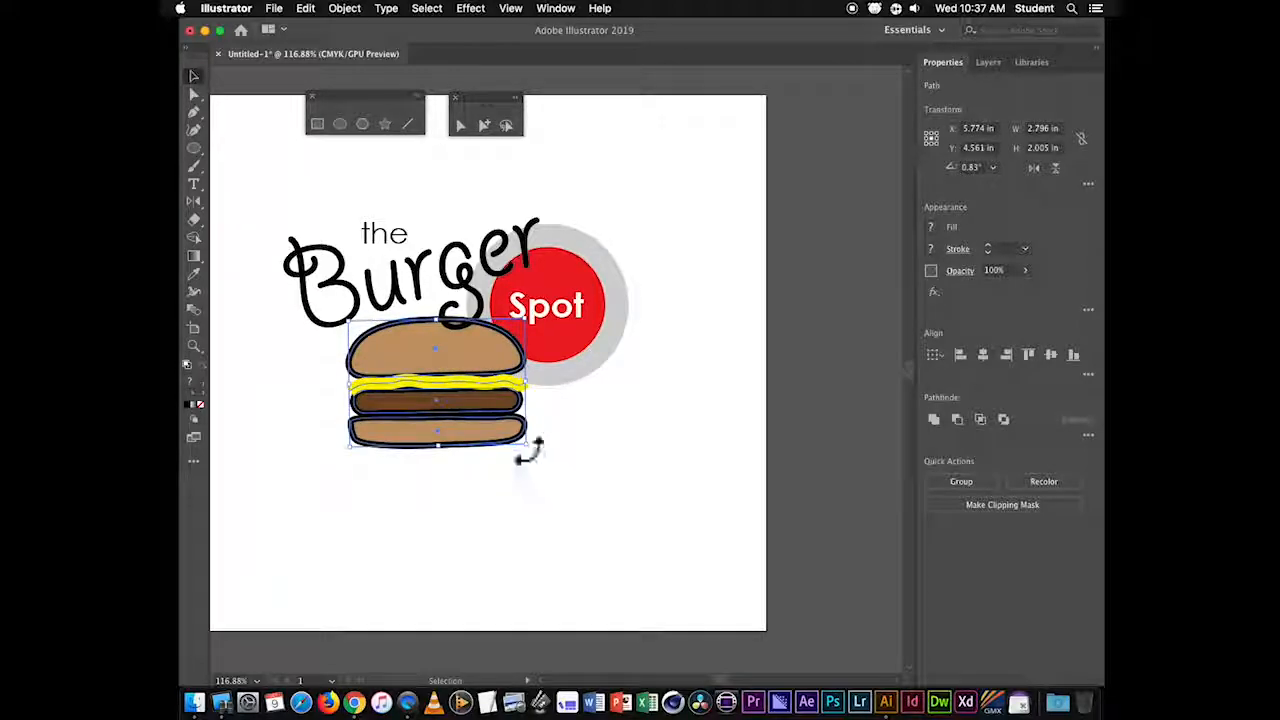
left_click_drag(343, 455, 388, 418)
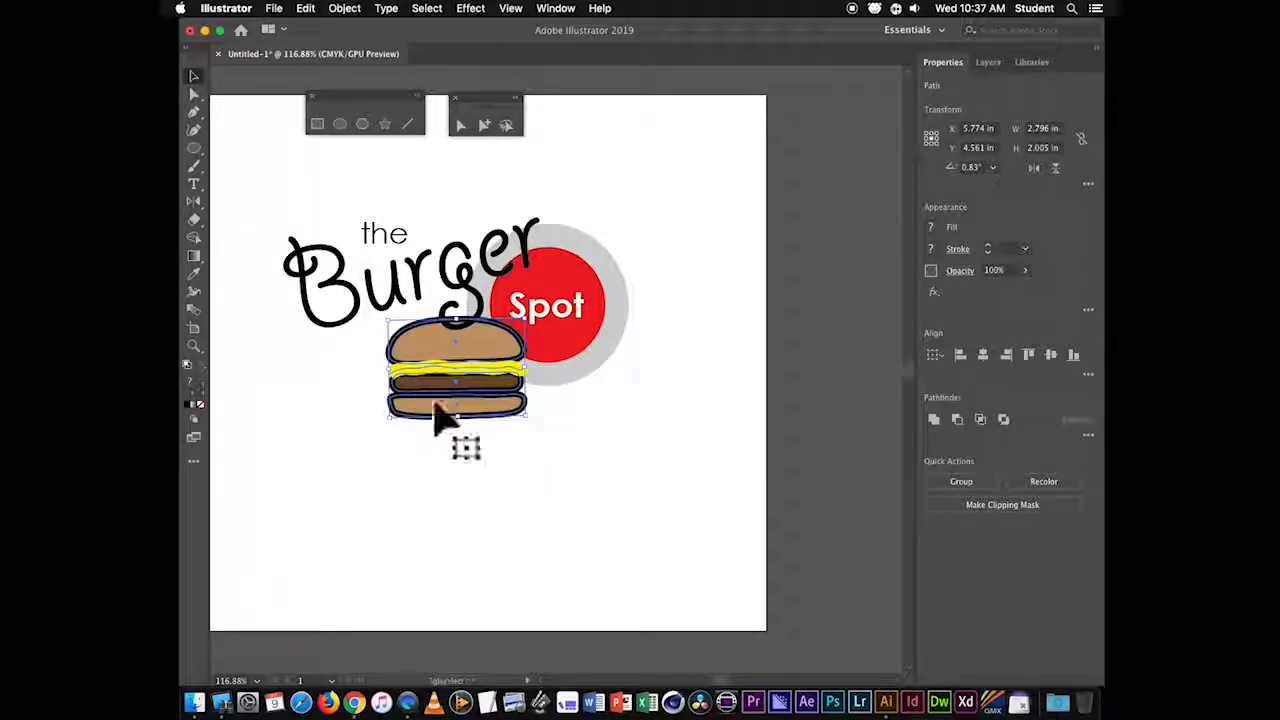
- Move the burger illustration up beneath the word "Burger", just beside the red circle's lower edge
left_click_drag(480, 394, 451, 377)
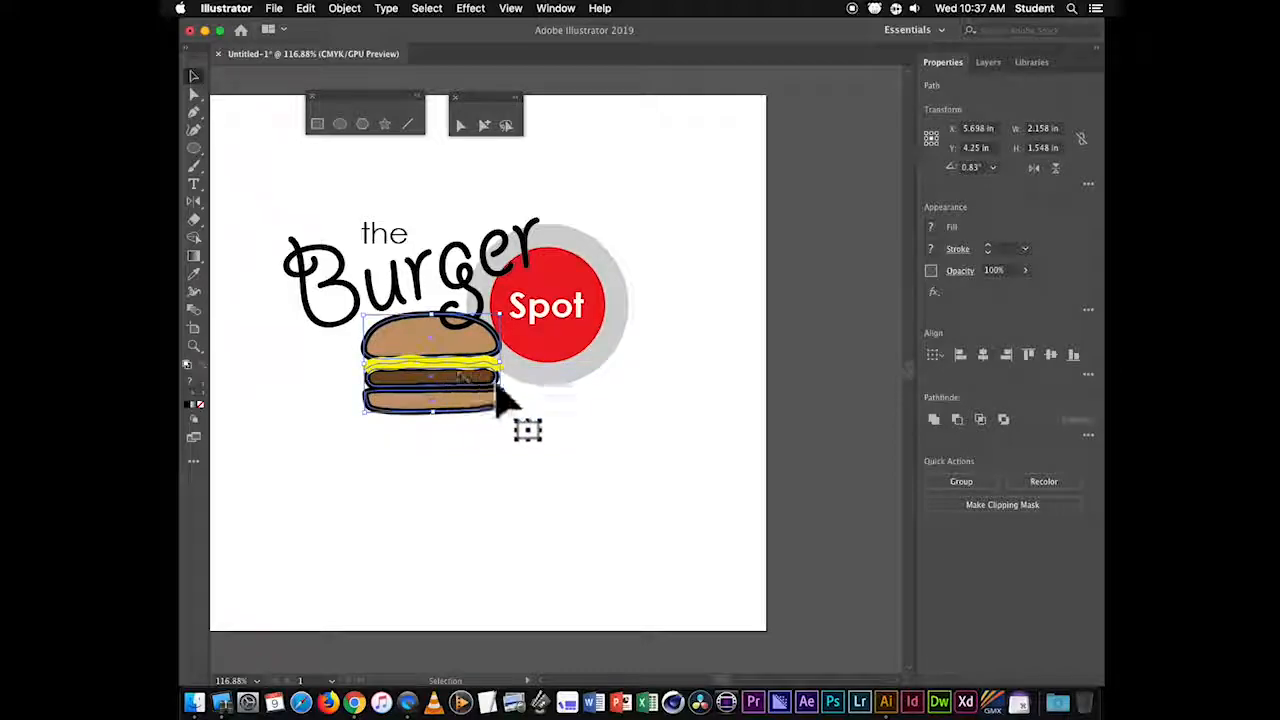
key("Left")
key("Left")
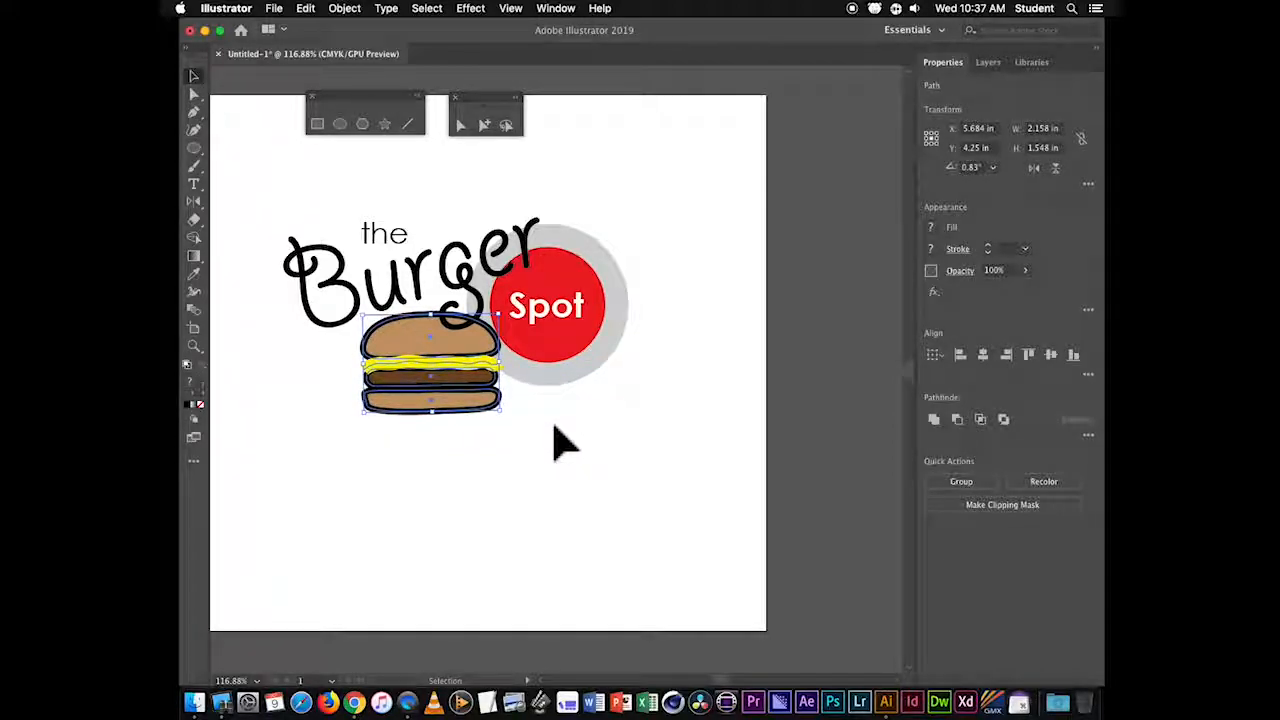
left_click(608, 467)
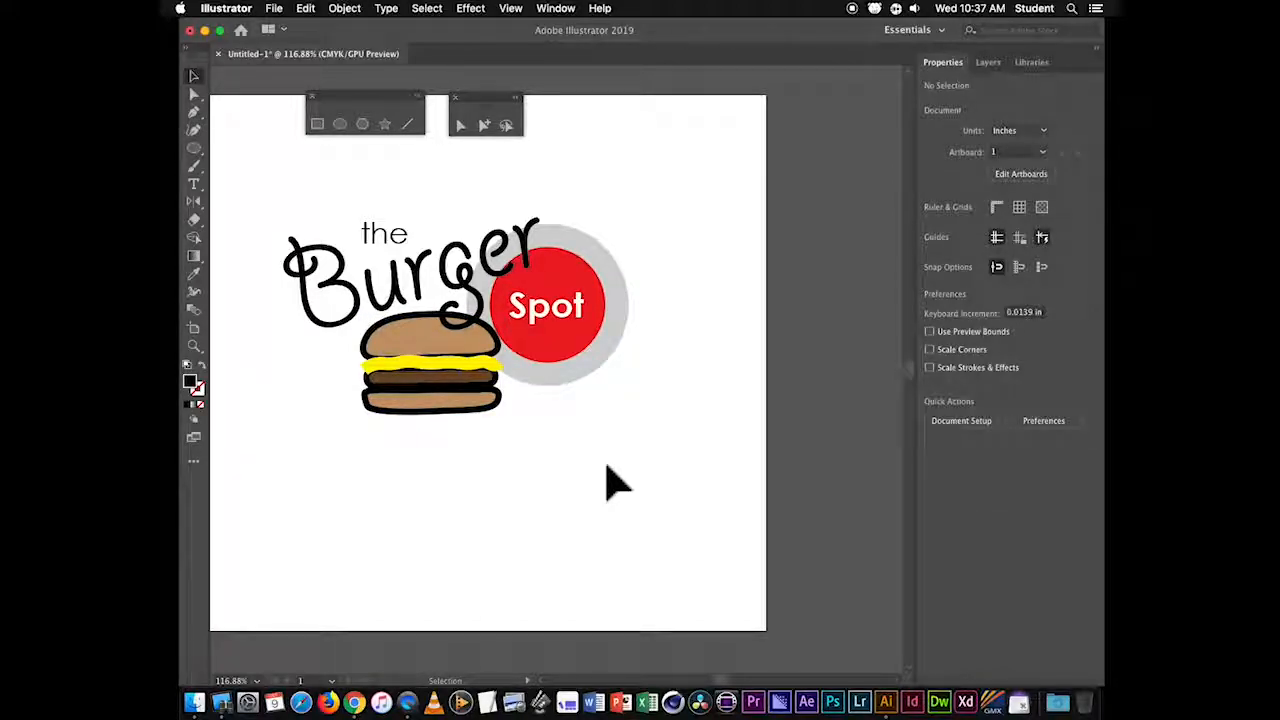
- Move the whole logo, with its text, burger and circle, down toward the middle of the artboard
left_click_drag(306, 198, 545, 432)
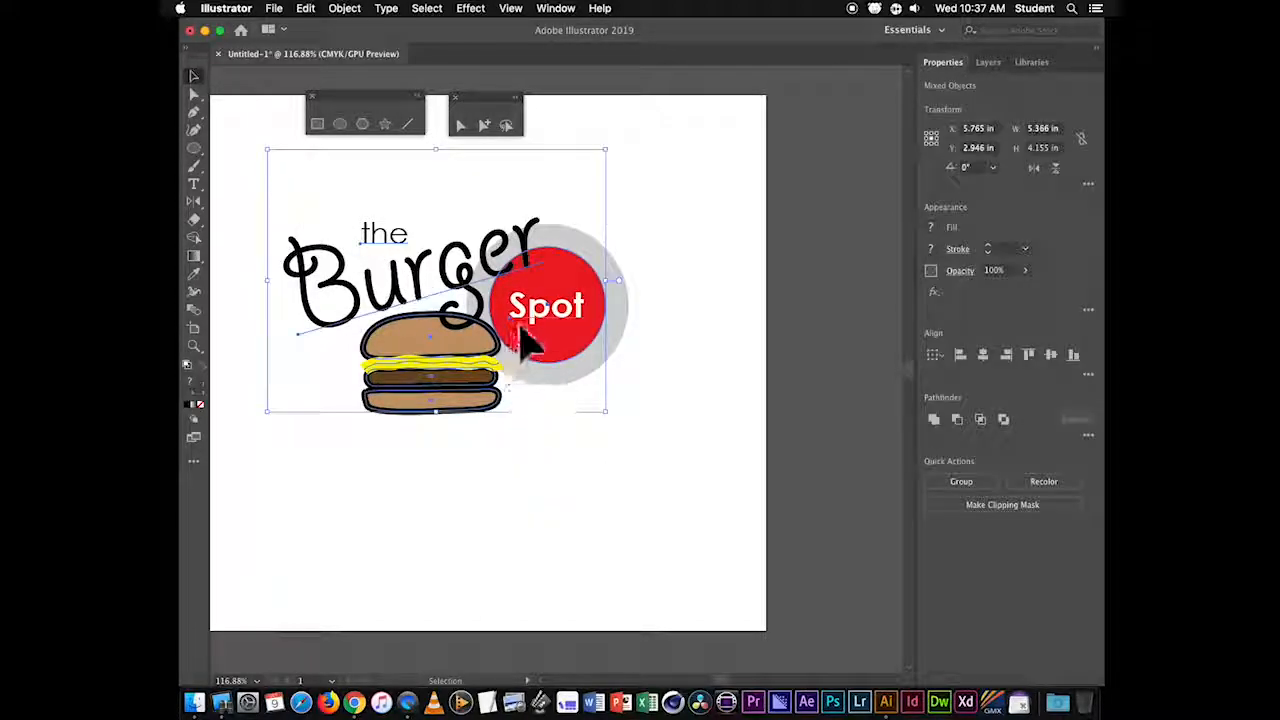
left_click_drag(523, 337, 586, 400)
left_click(680, 252)
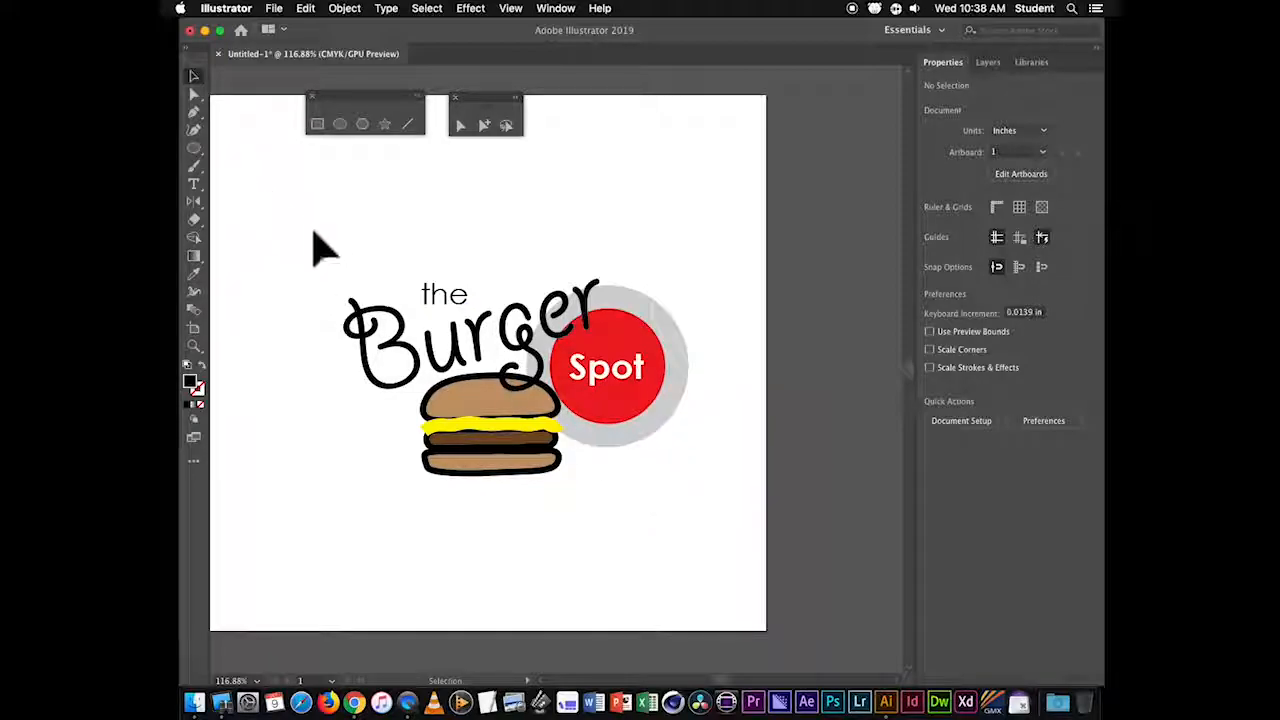
left_click(677, 423)
left_click_drag(677, 423, 650, 410)
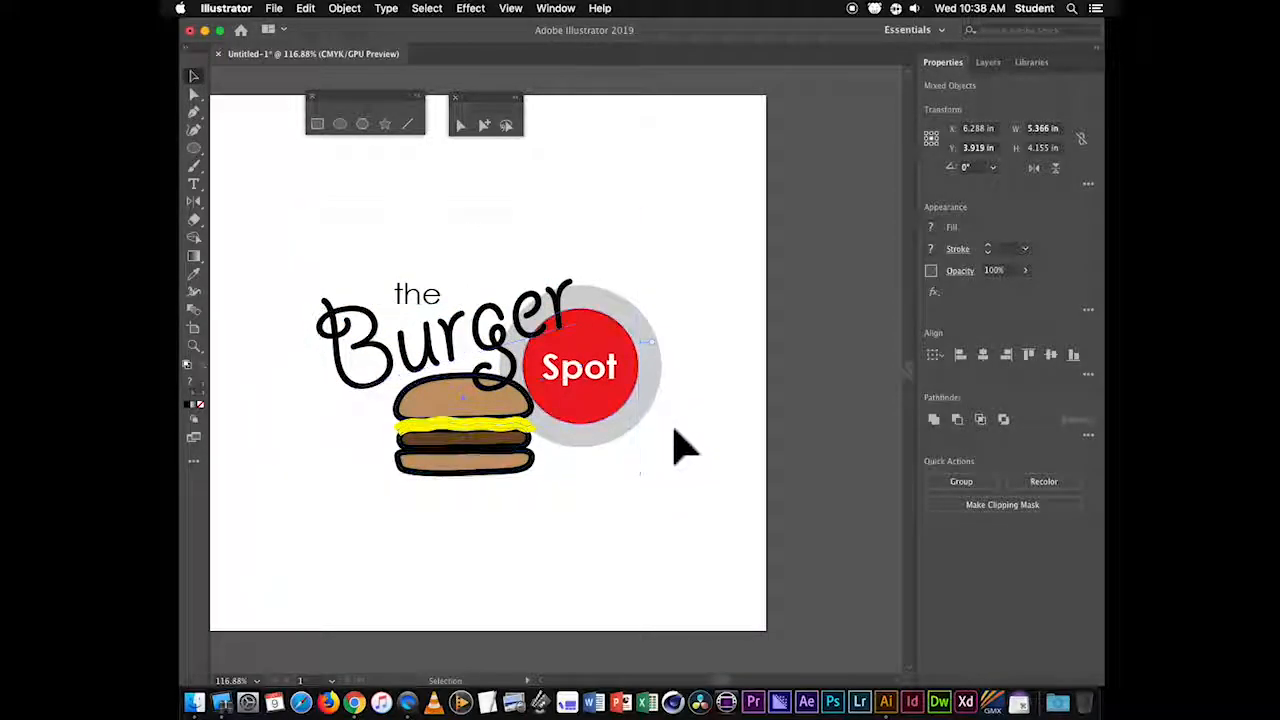
left_click(676, 447)
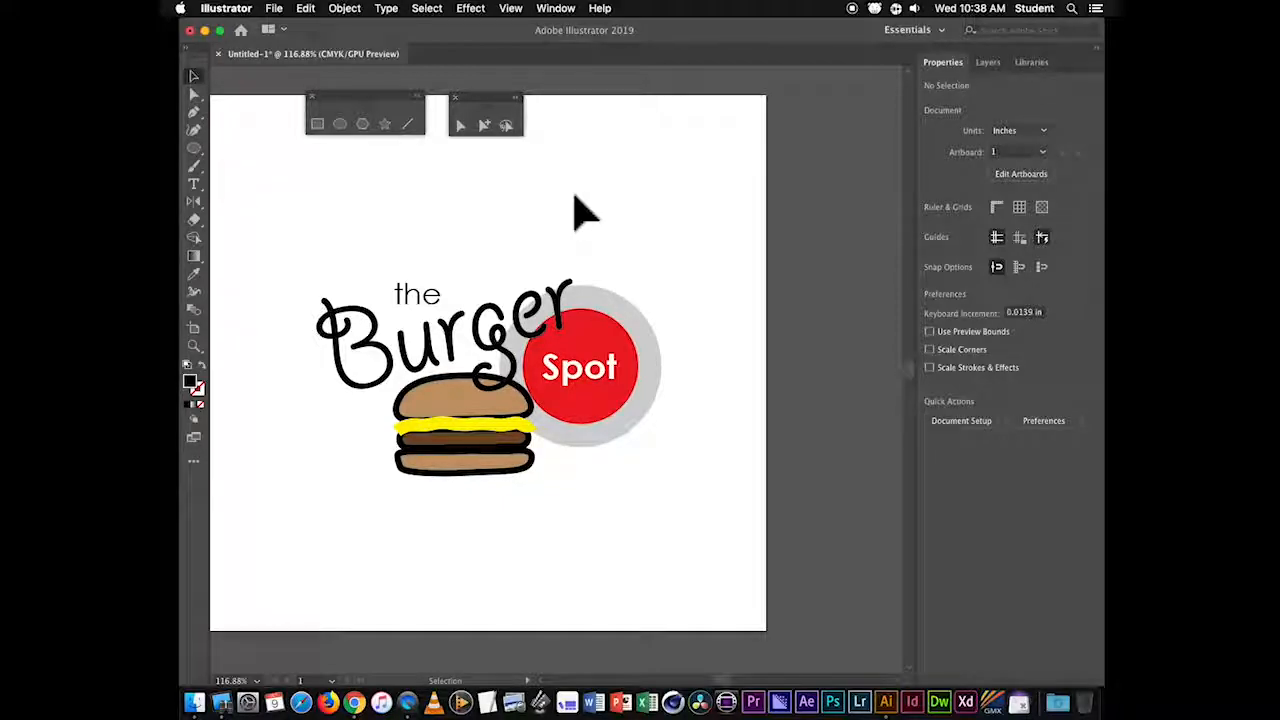
left_click(422, 298)
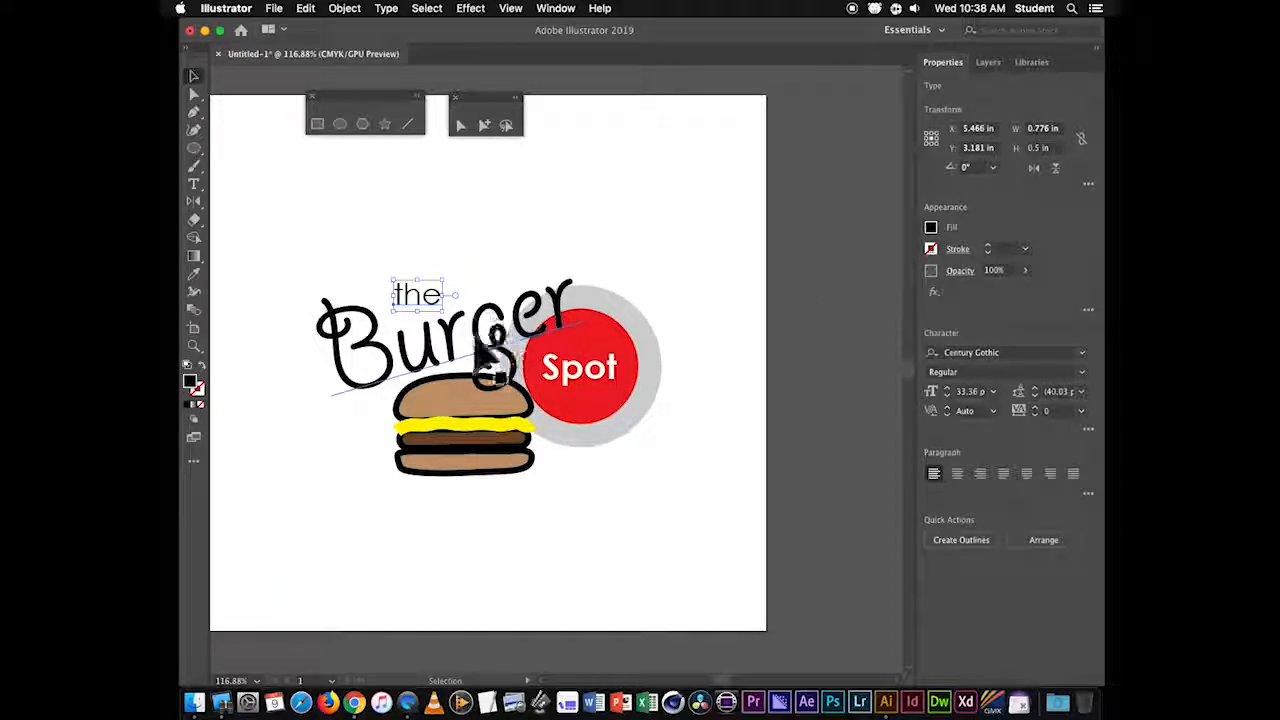
left_click(637, 336)
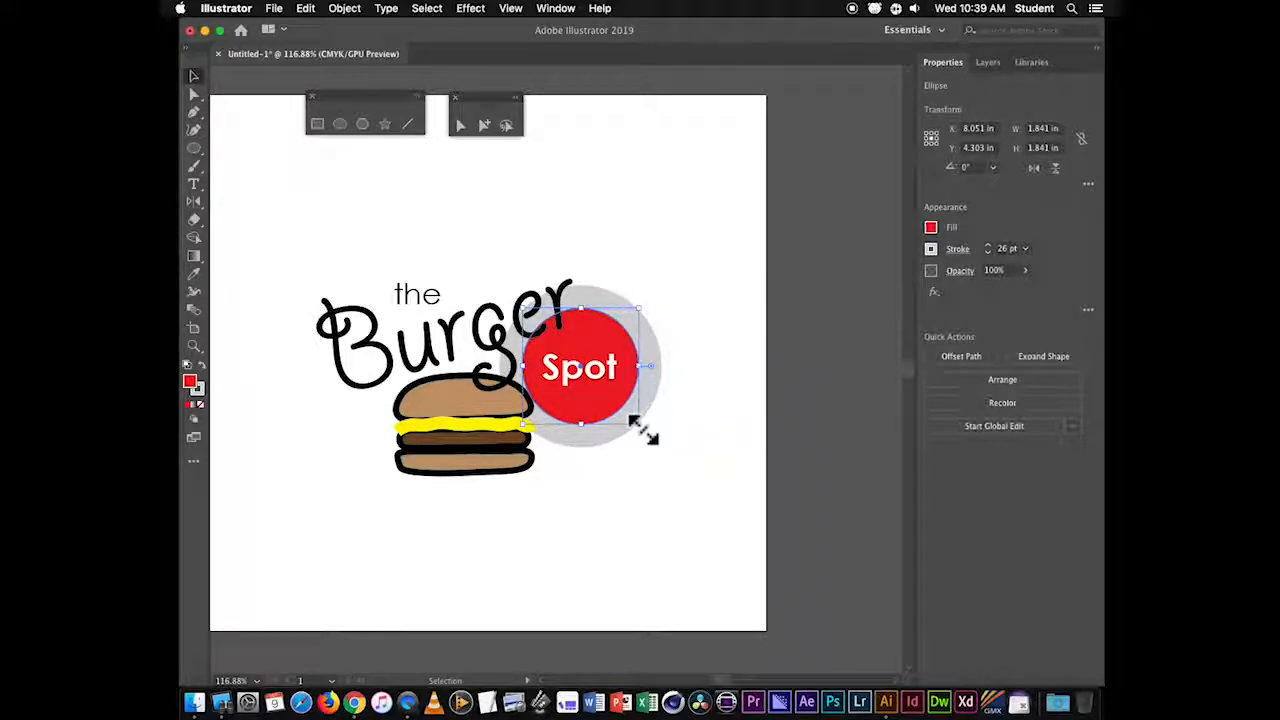
left_click(453, 427)
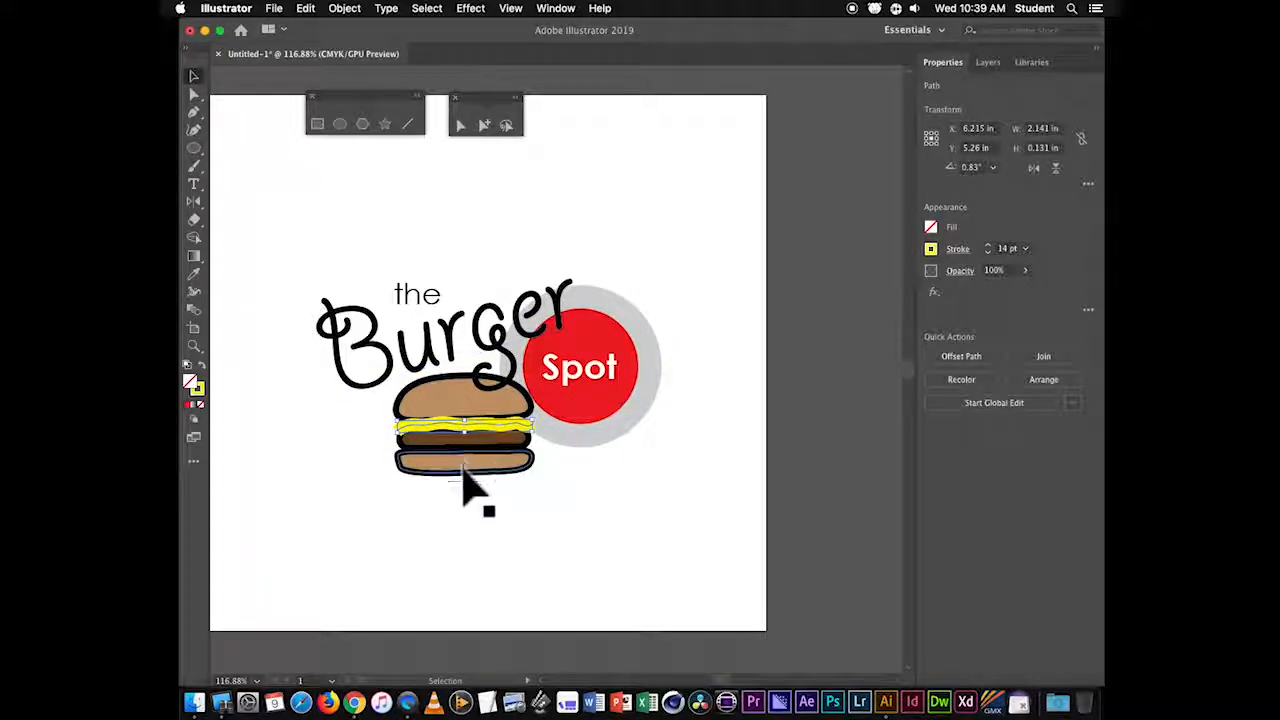
left_click(462, 446)
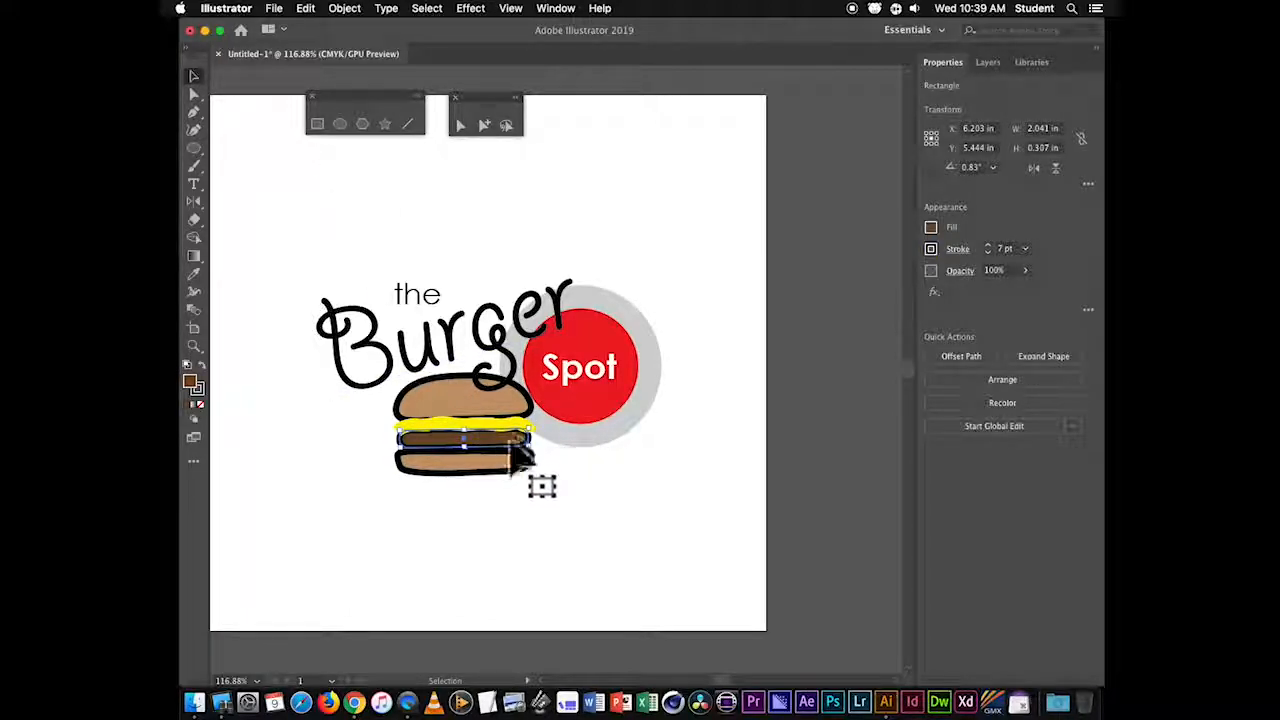
left_click(395, 412)
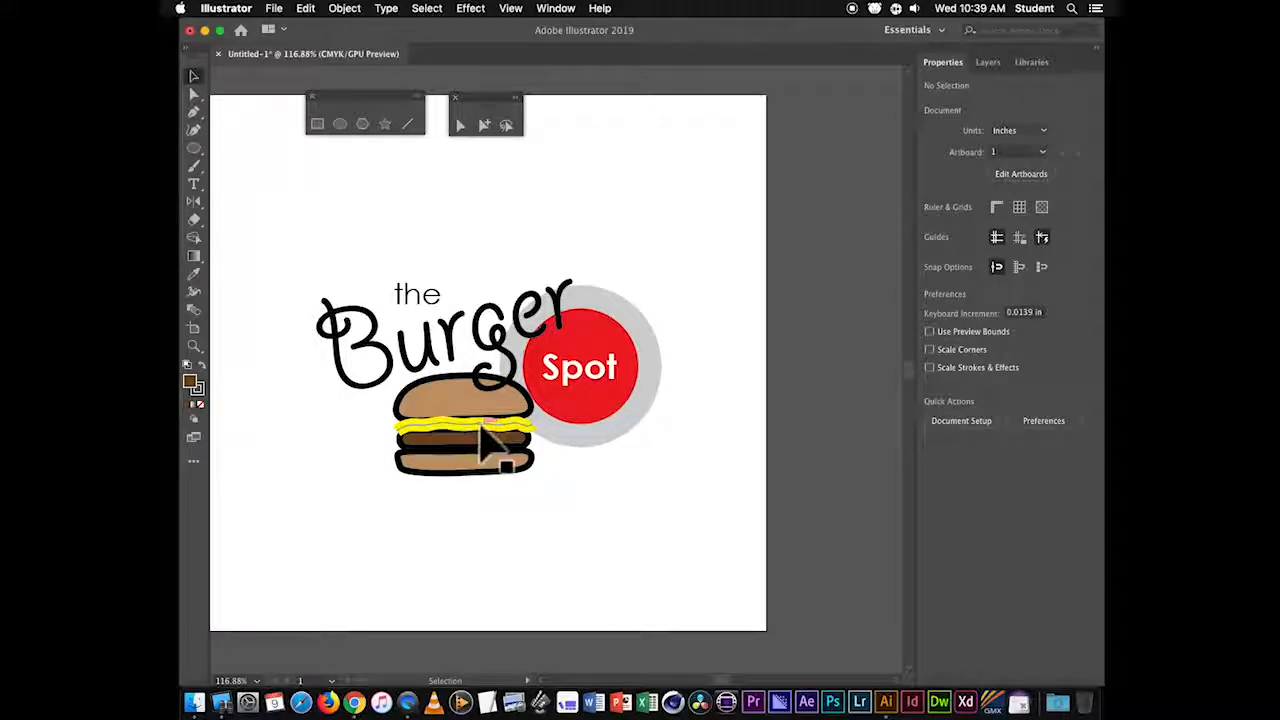
- Reduce the stroke weight of the yellow cheese line in the burger to 11 pt
left_click(489, 427)
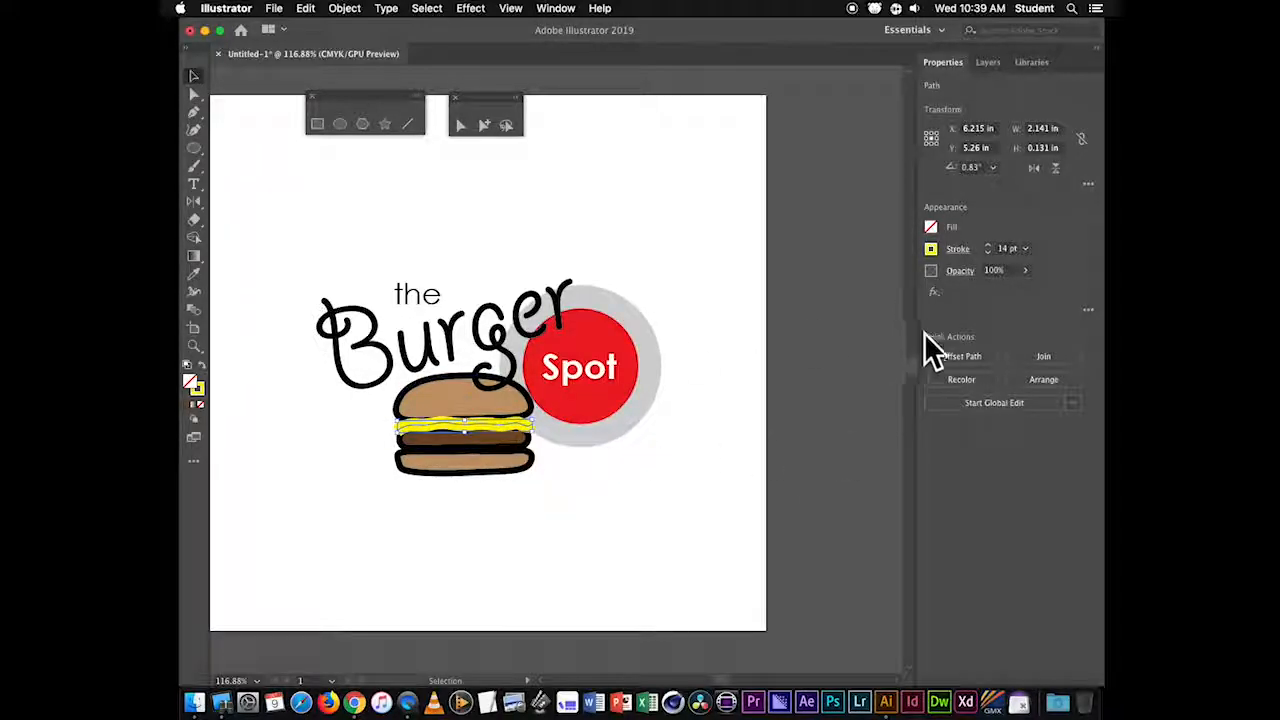
left_click(988, 252)
left_click(988, 252)
left_click(988, 252)
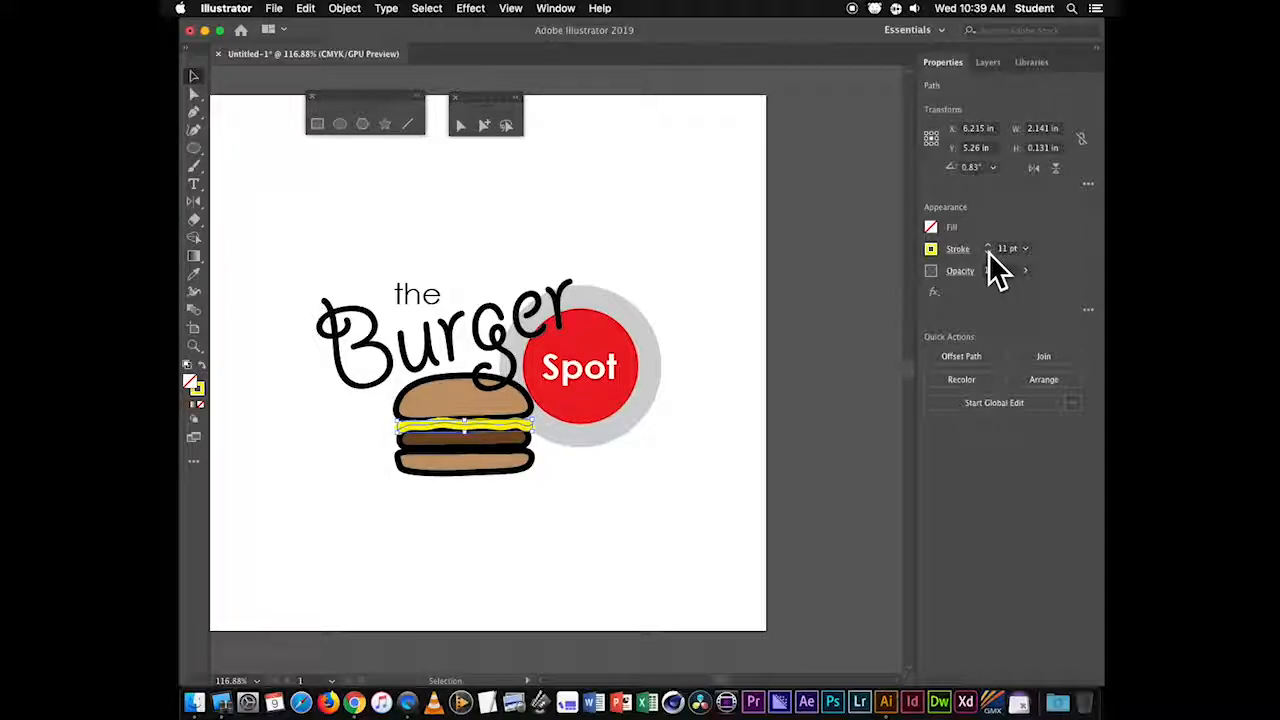
left_click(672, 256)
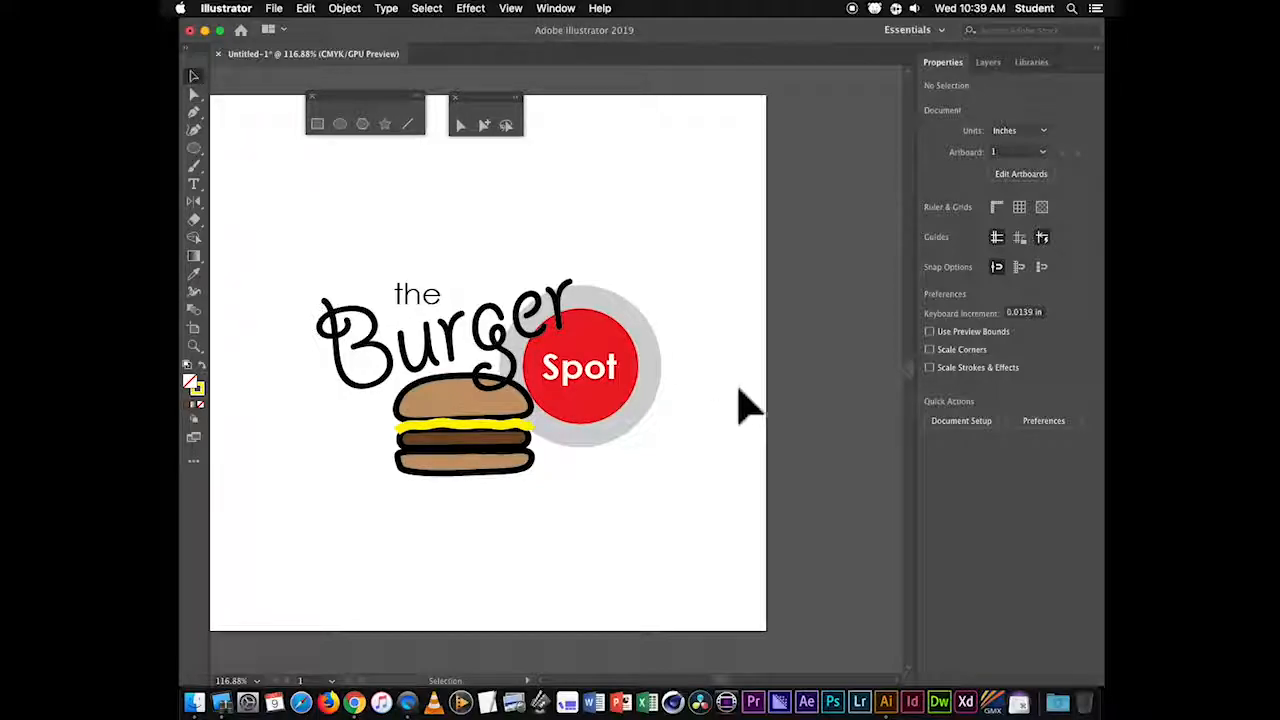
left_click_drag(290, 232, 705, 547)
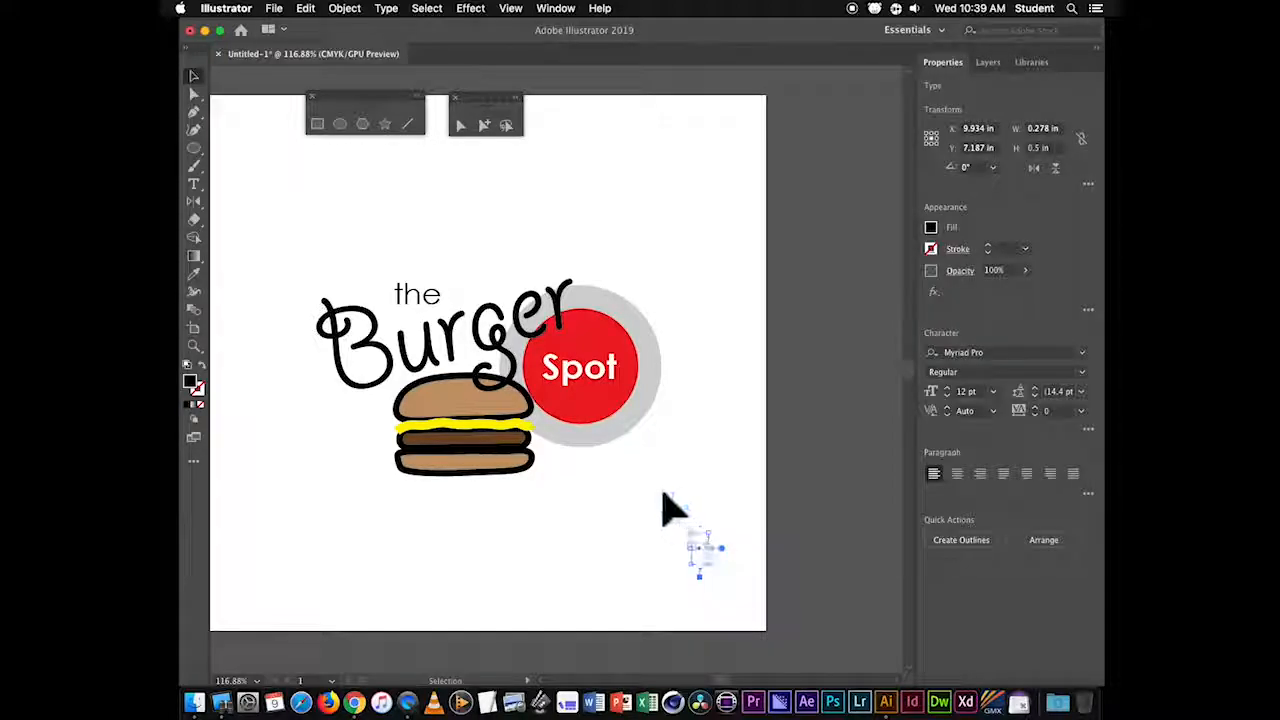
key("super+z")
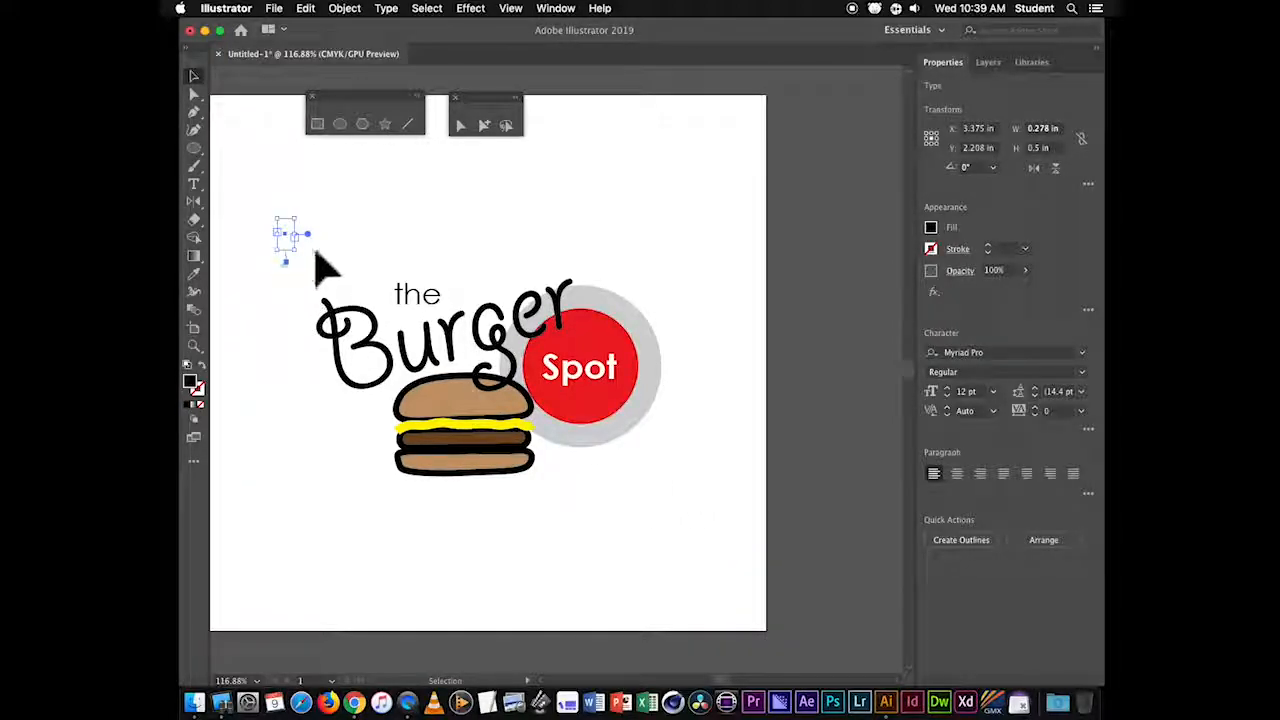
left_click(318, 265)
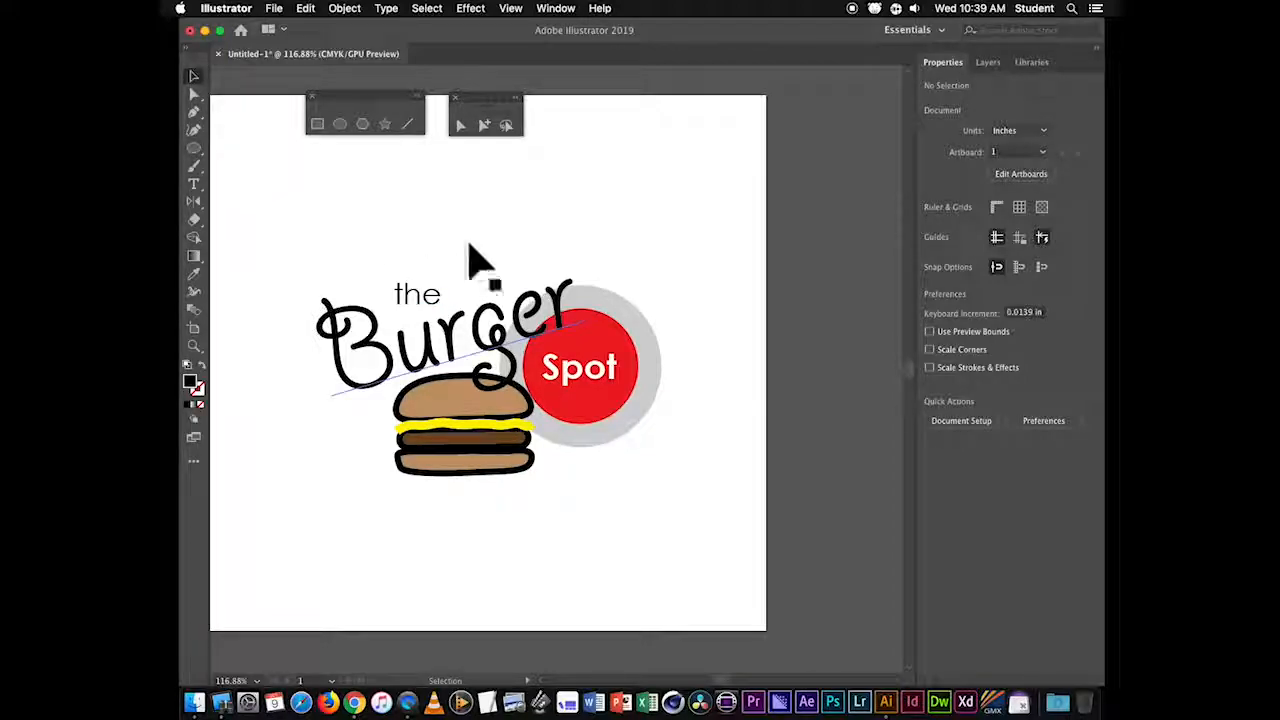
- Examine the file formats offered for saving the logo document, without saving it
left_click(274, 9)
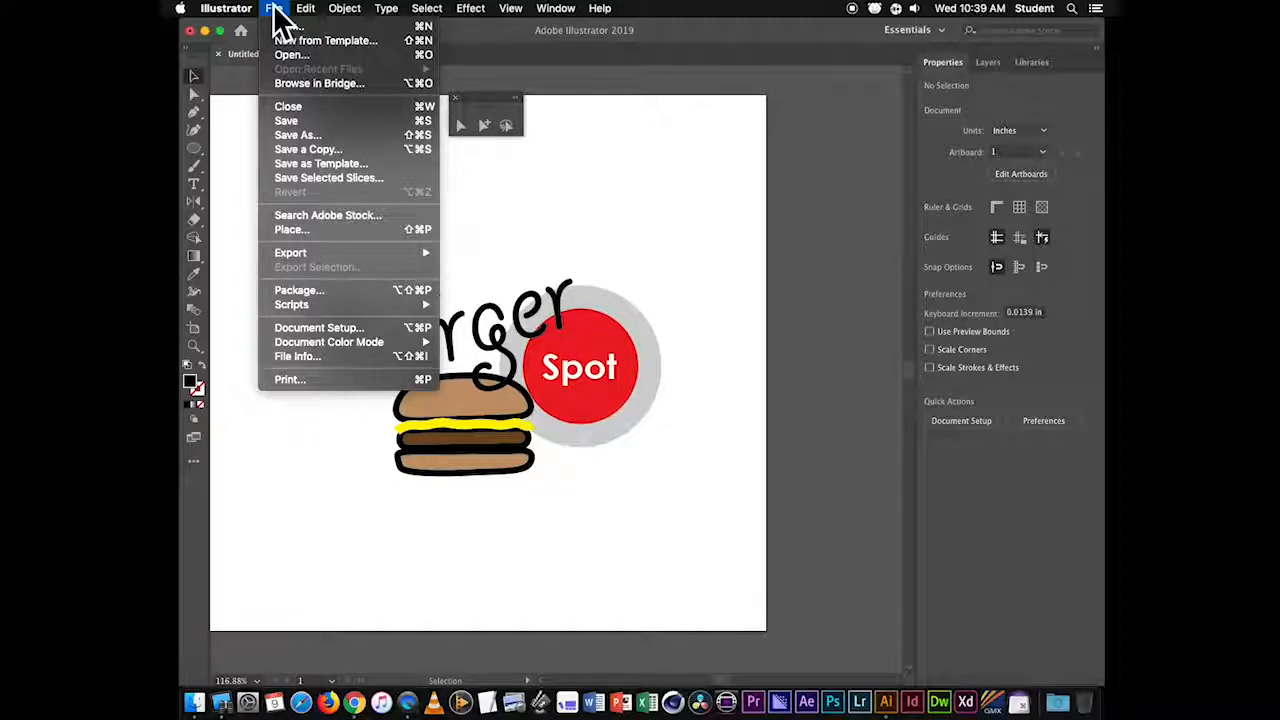
left_click(295, 120)
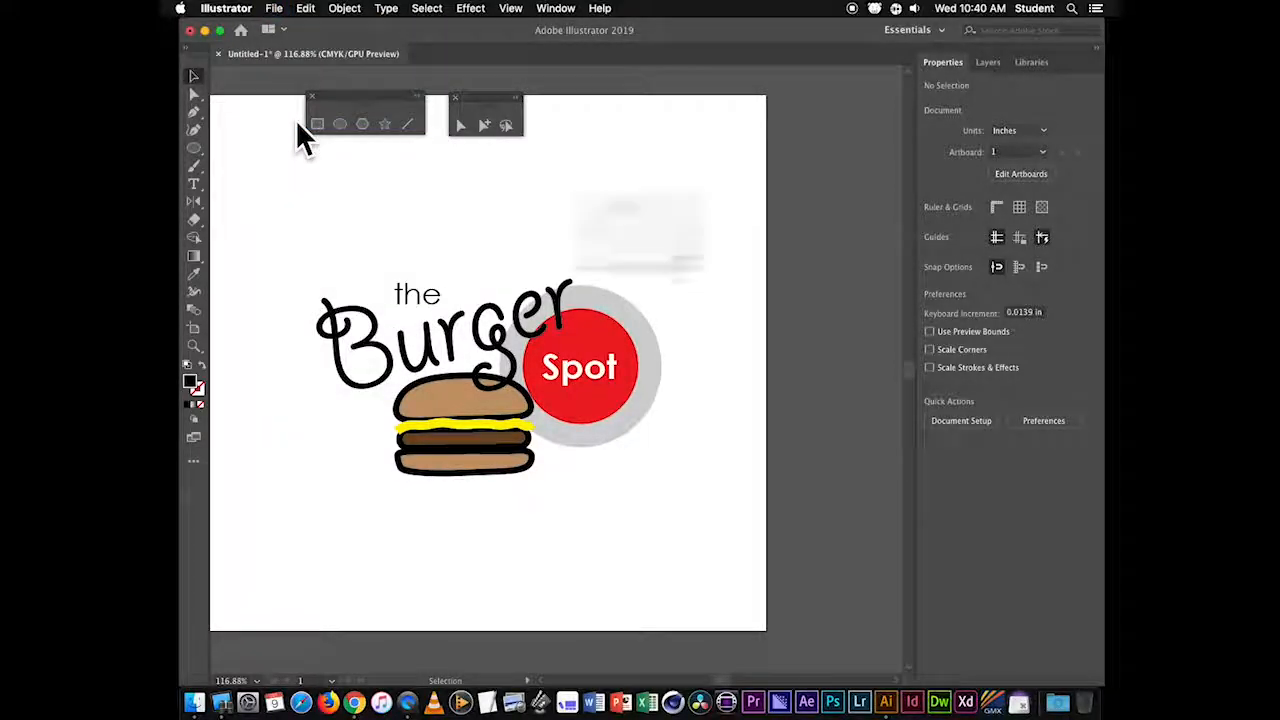
left_click_drag(713, 139, 800, 116)
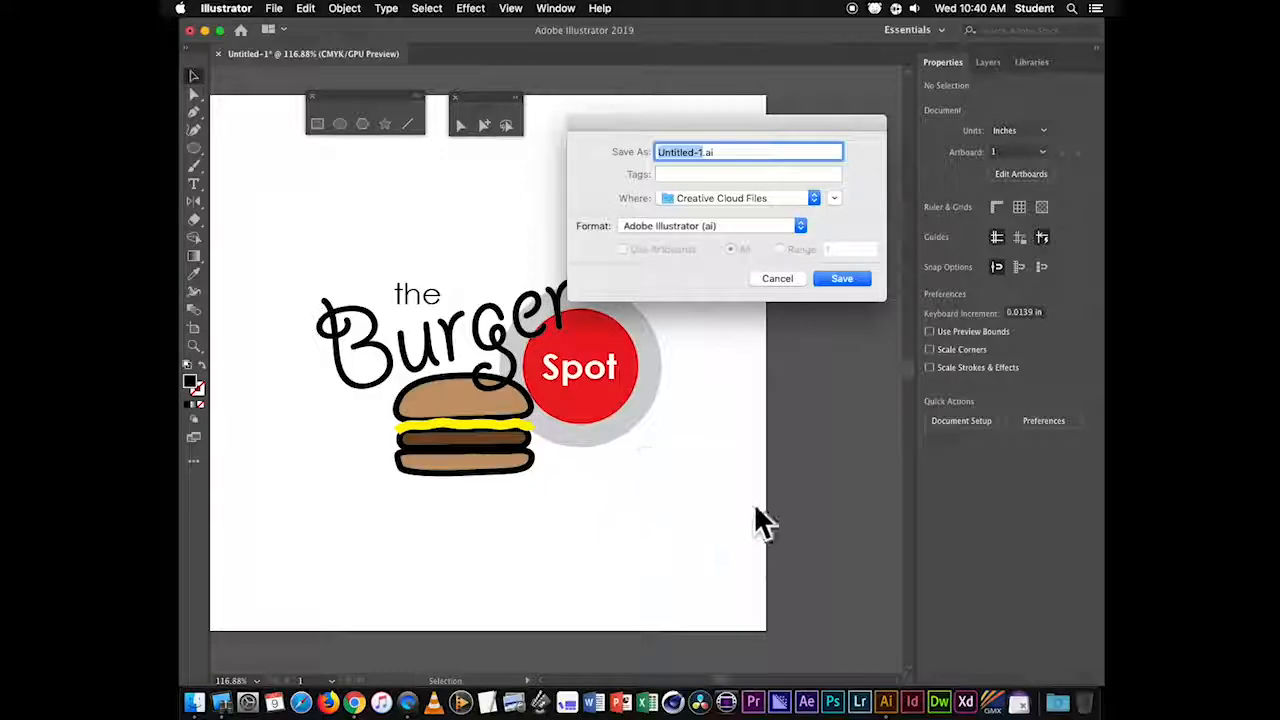
left_click(719, 224)
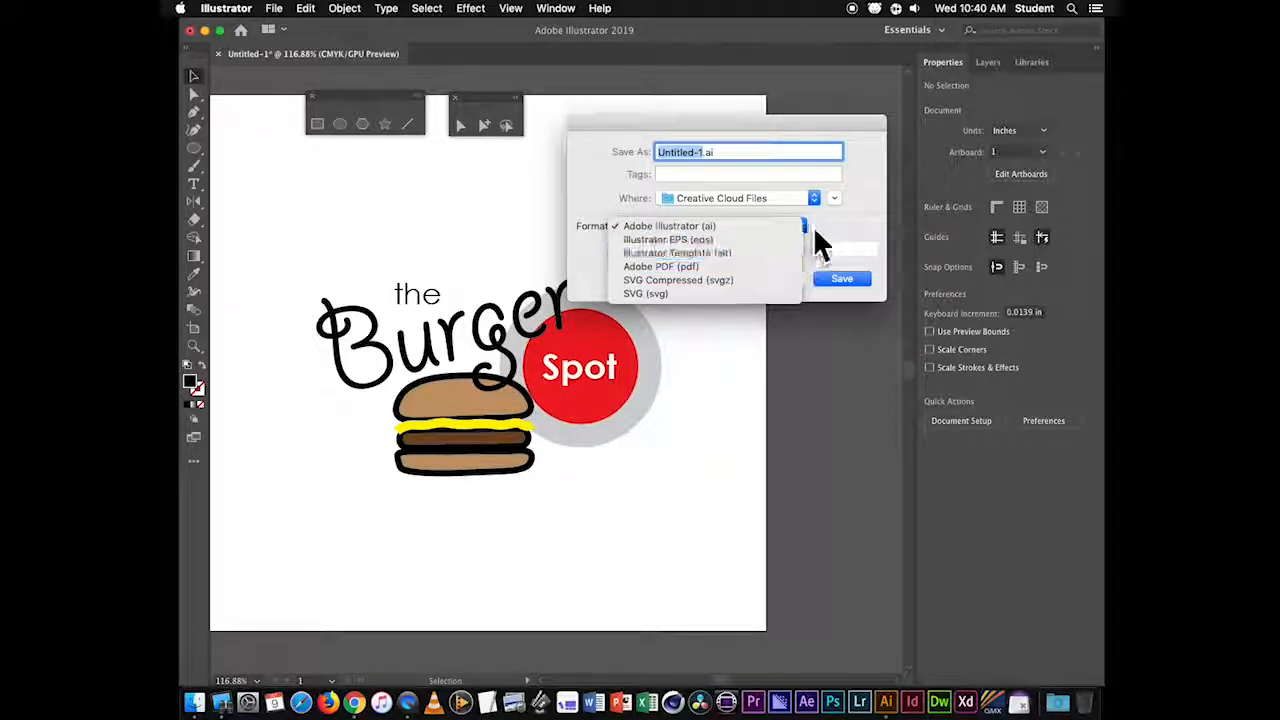
left_click(838, 216)
left_click(778, 281)
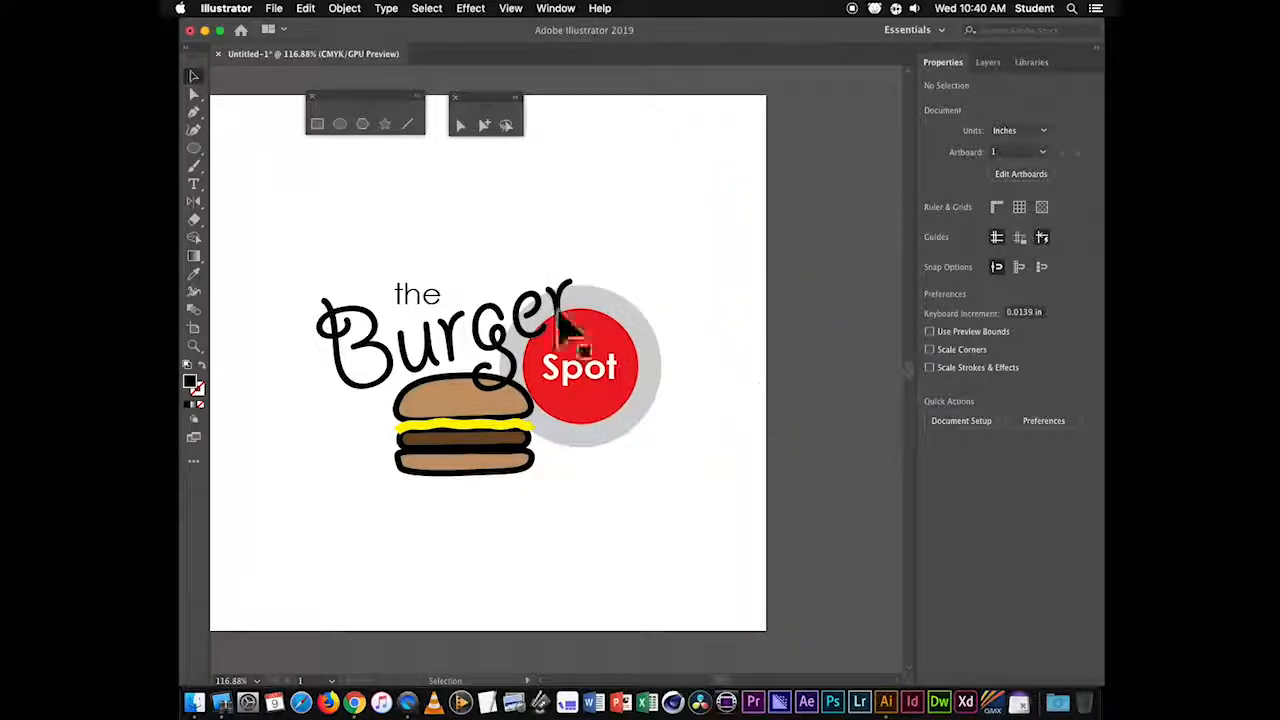
- Scale the whole logo up proportionally to about 7.4 in wide by 5.7 in high
left_click_drag(300, 232, 694, 562)
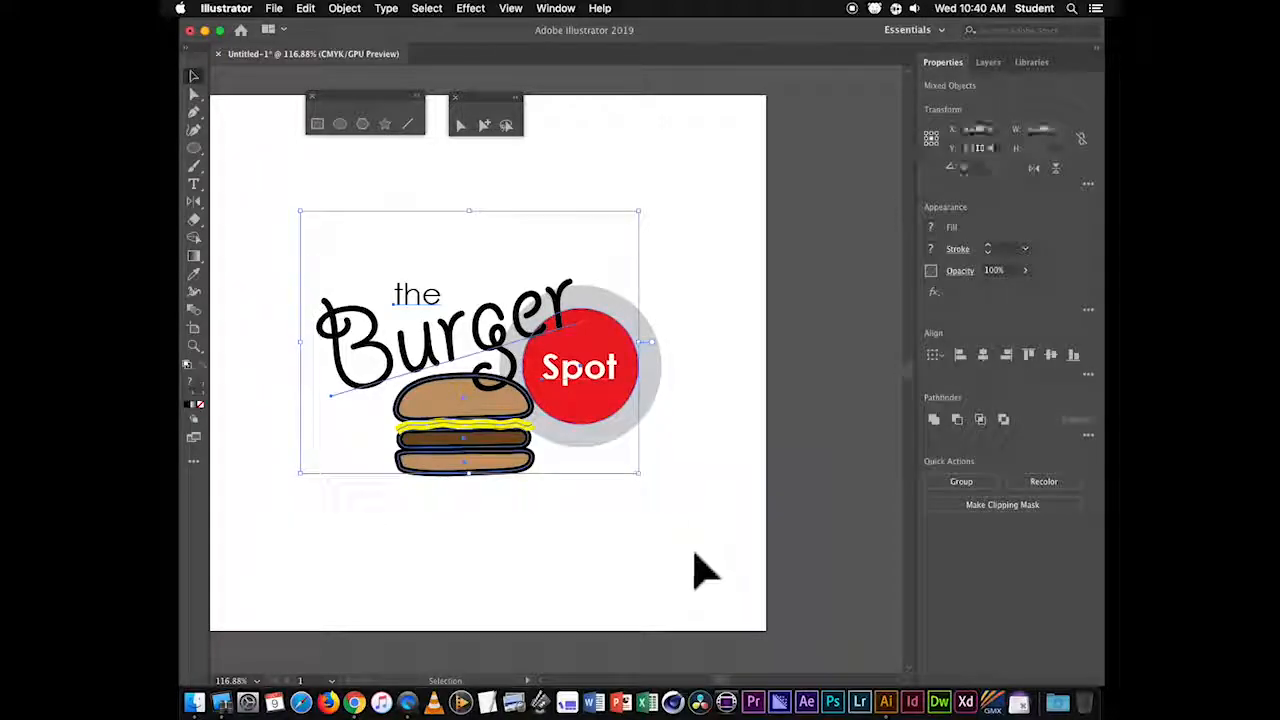
left_click_drag(300, 211, 241, 166)
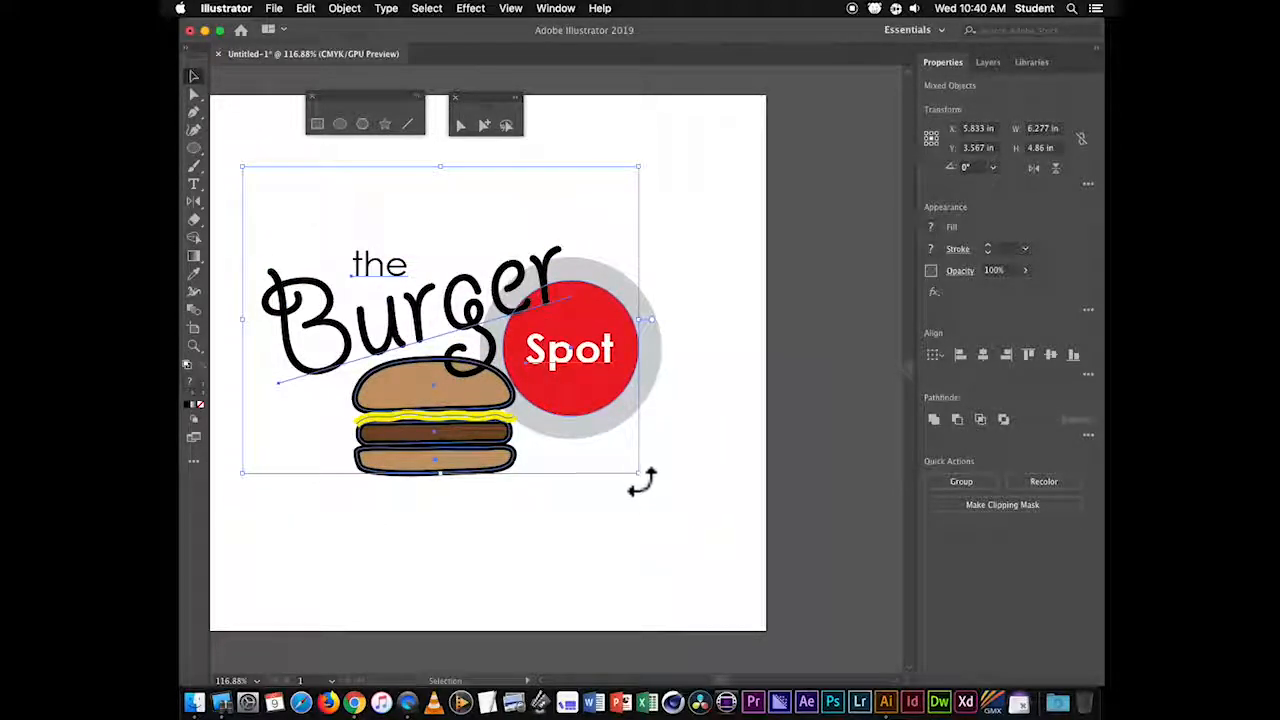
left_click_drag(640, 474, 710, 528)
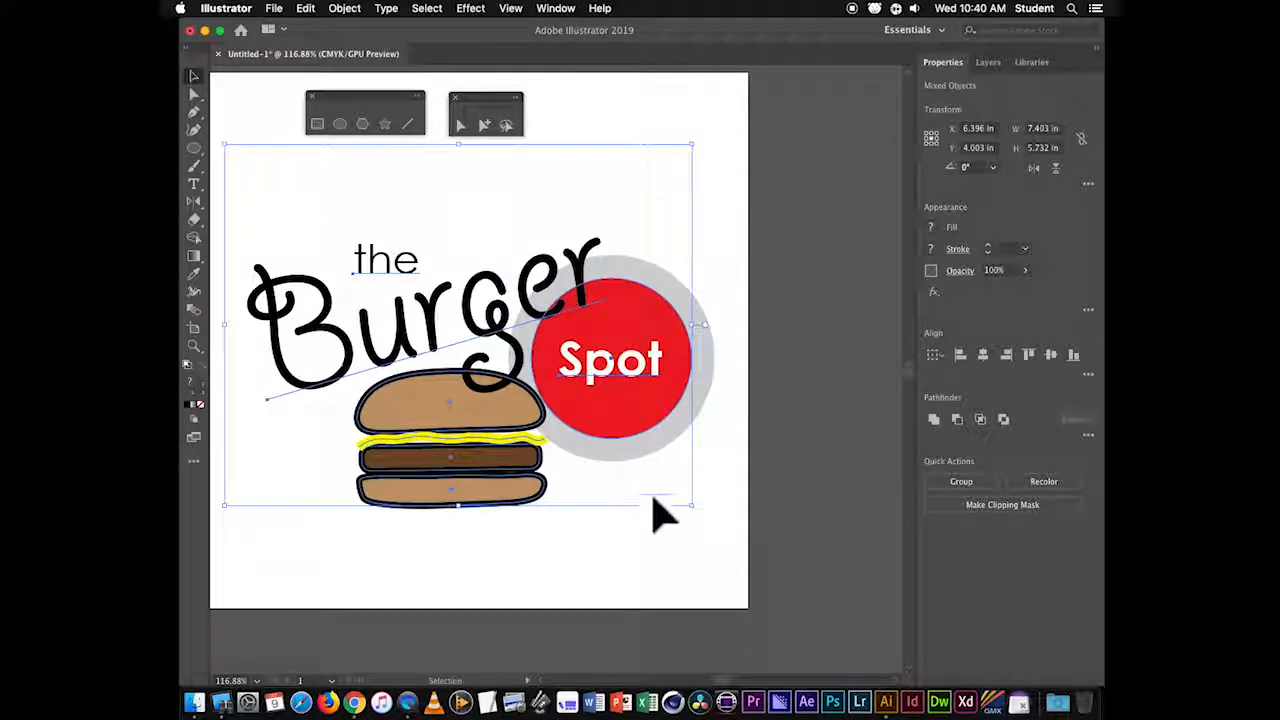
- Move the enlarged logo toward the centre of the artboard, to about X 5.16 in and Y 3.43 in
scroll(665, 520, "up", 1)
key("a")
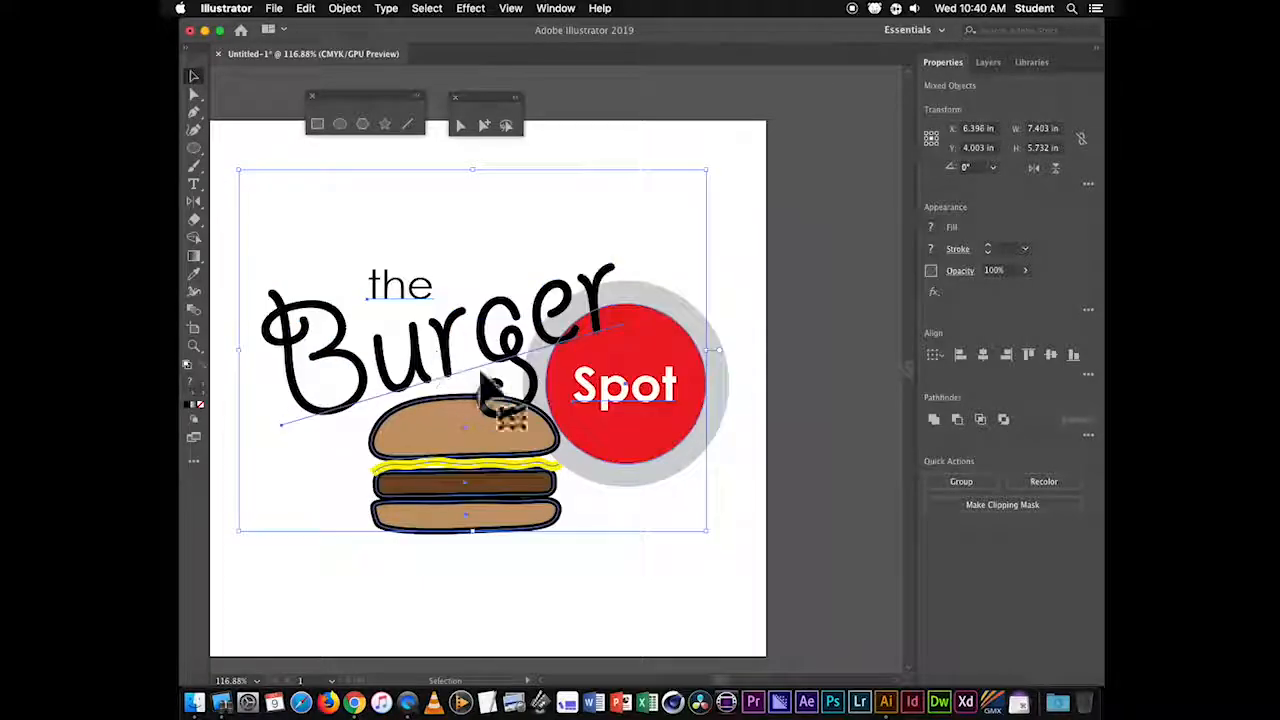
key("super+1")
key("super+minus")
key("super+minus")
key("v")
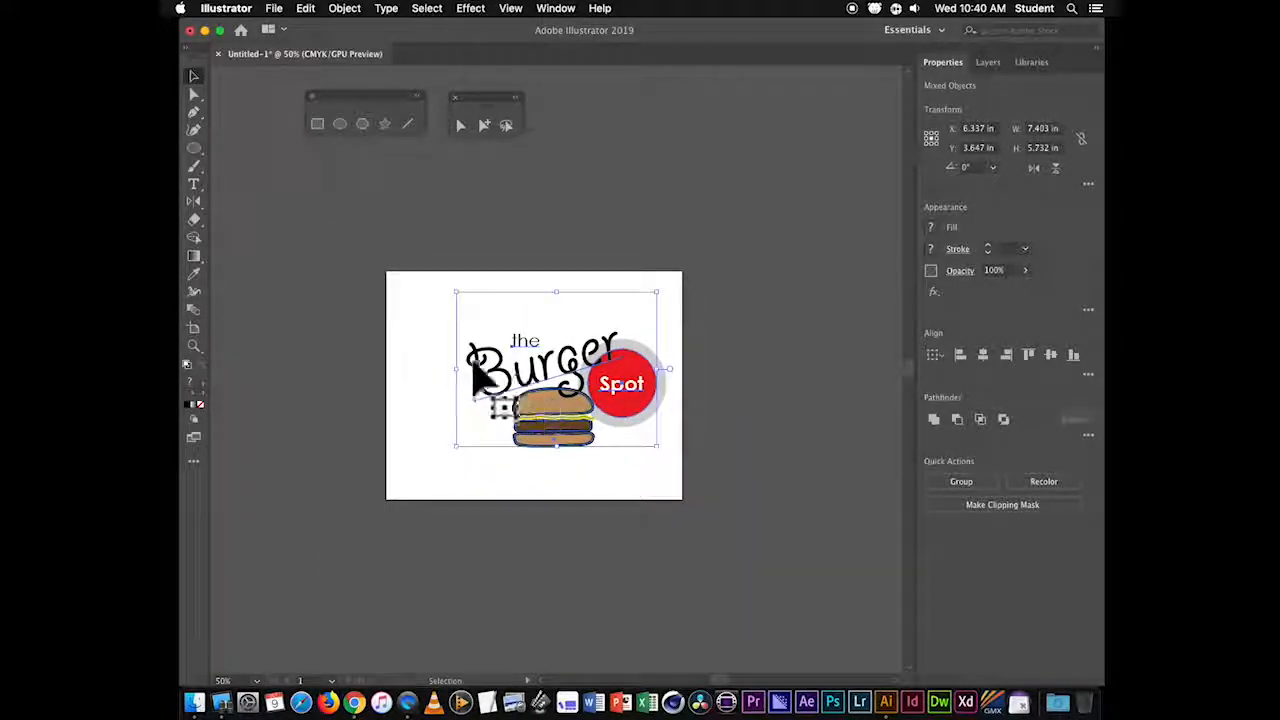
left_click_drag(494, 369, 458, 362)
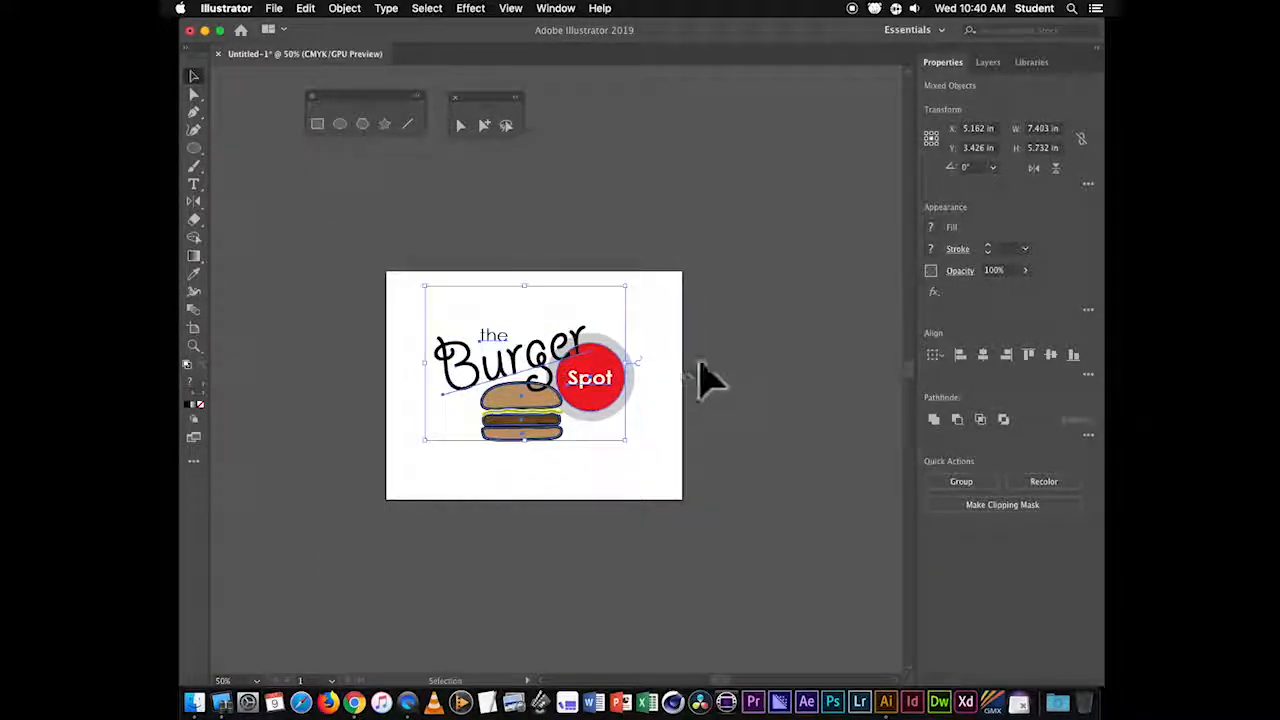
left_click(680, 390)
left_click_drag(681, 393, 655, 367)
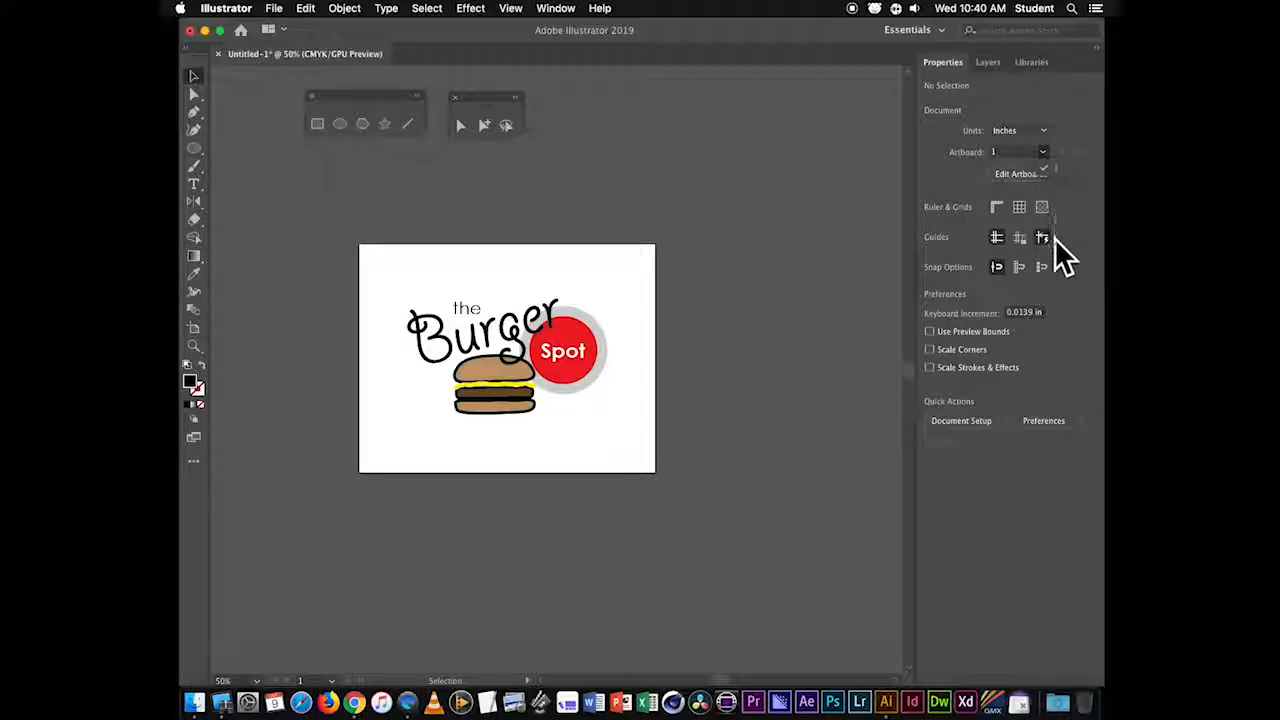
- Rename the artboard as "Burger logo"
left_click(1020, 176)
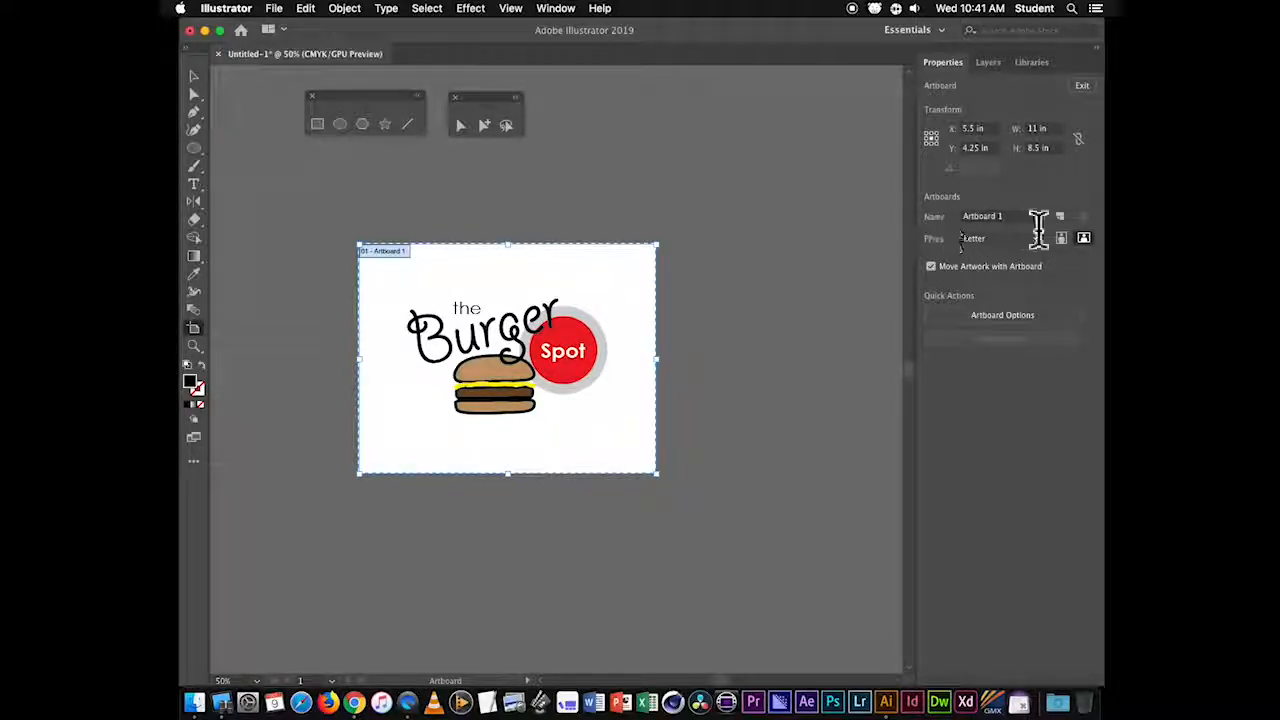
left_click_drag(1027, 219, 908, 230)
type("Burger logo")
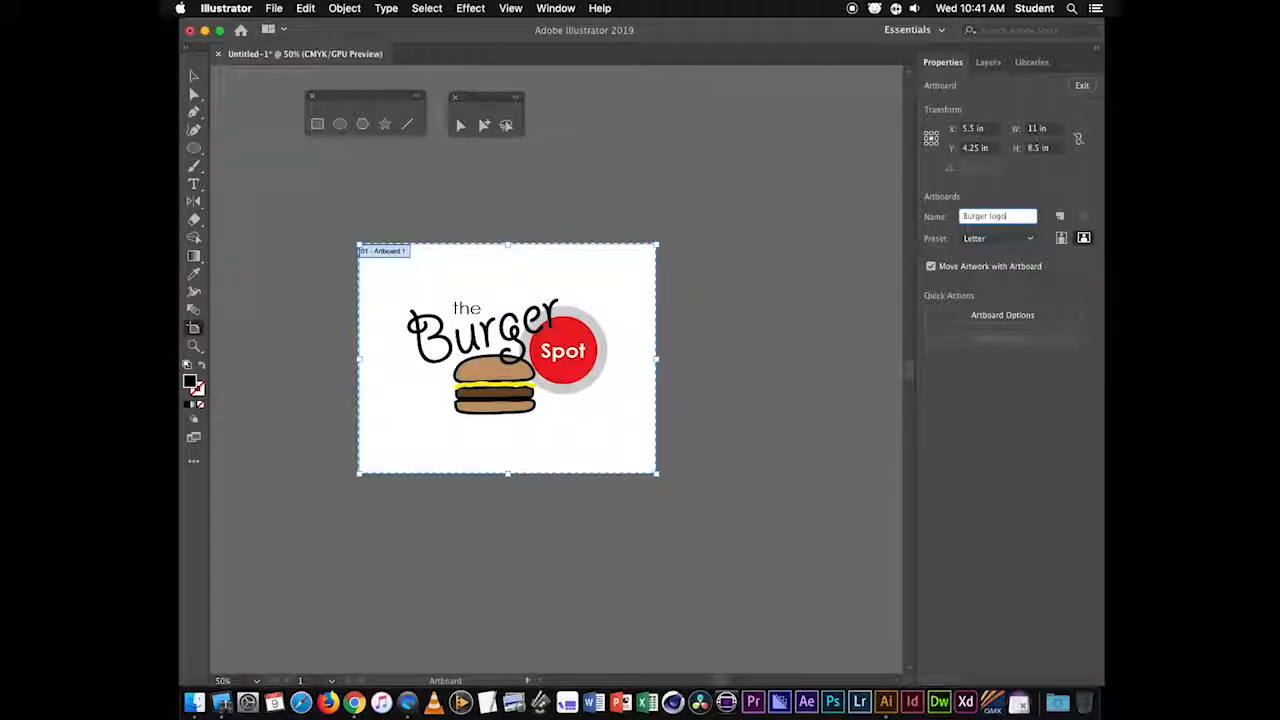
- Add a second letter-size artboard in landscape orientation beside the logo artboard
key("Return")
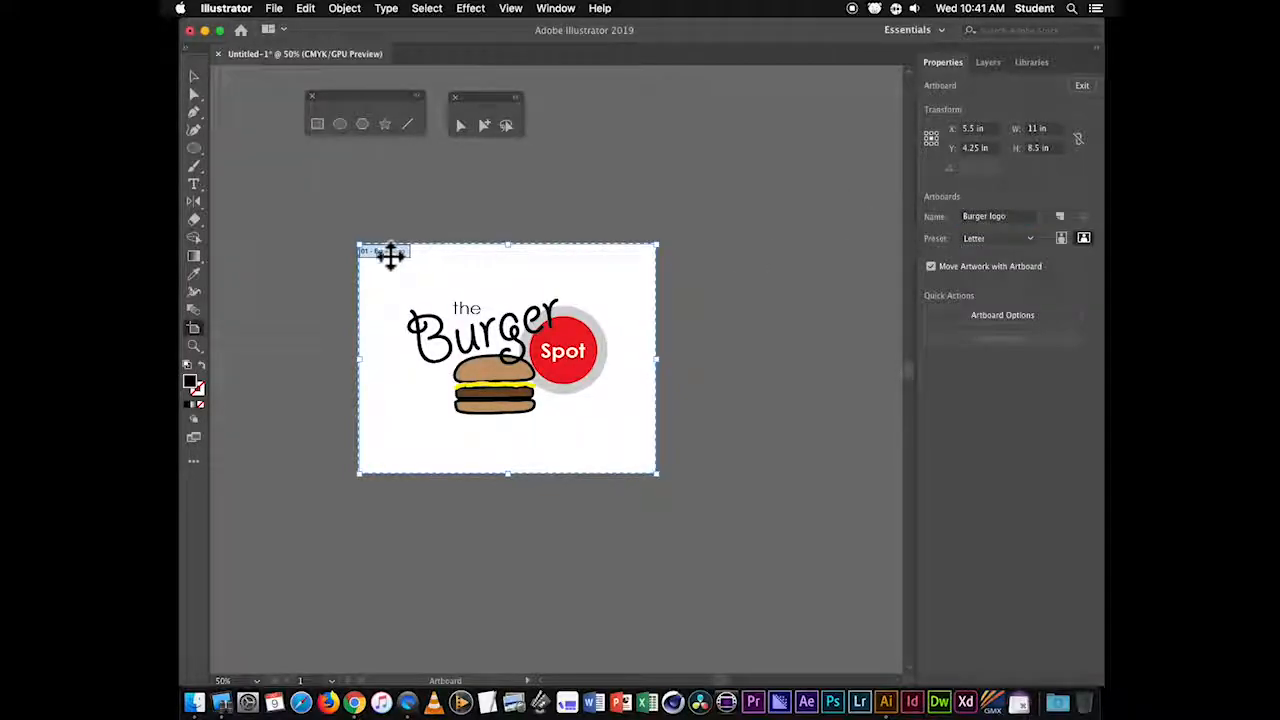
left_click(1062, 217)
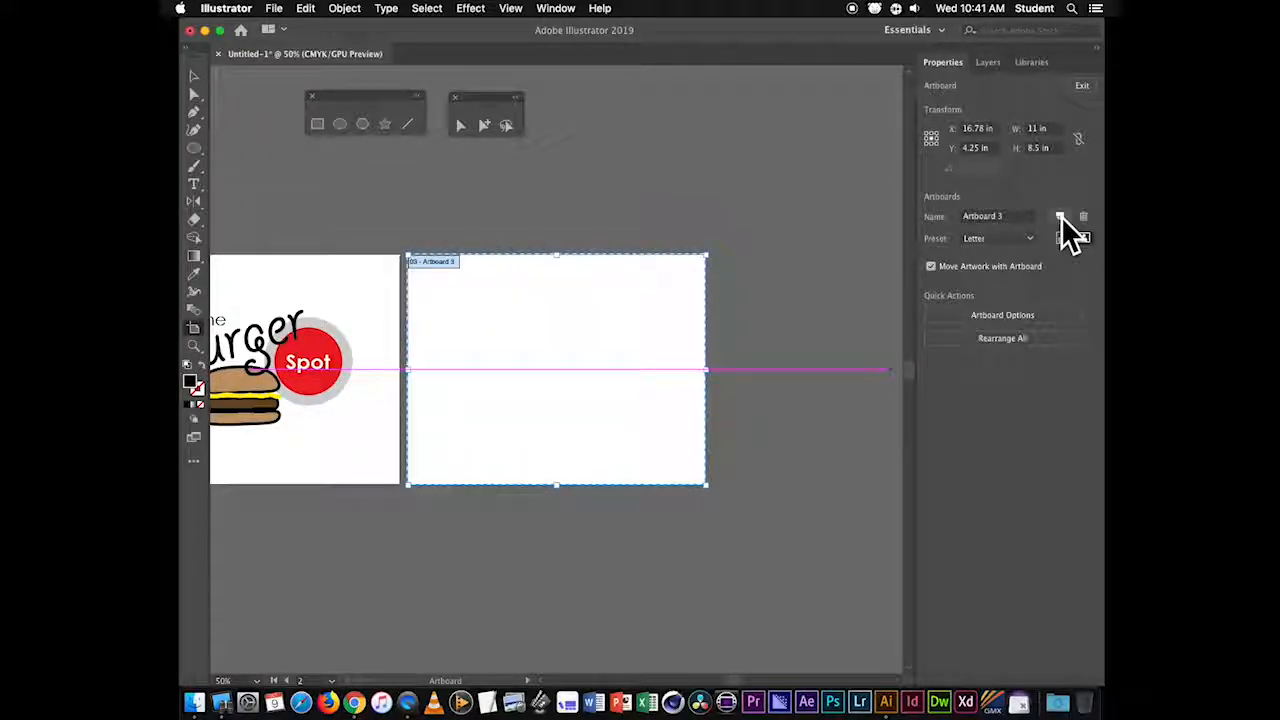
left_click(1004, 245)
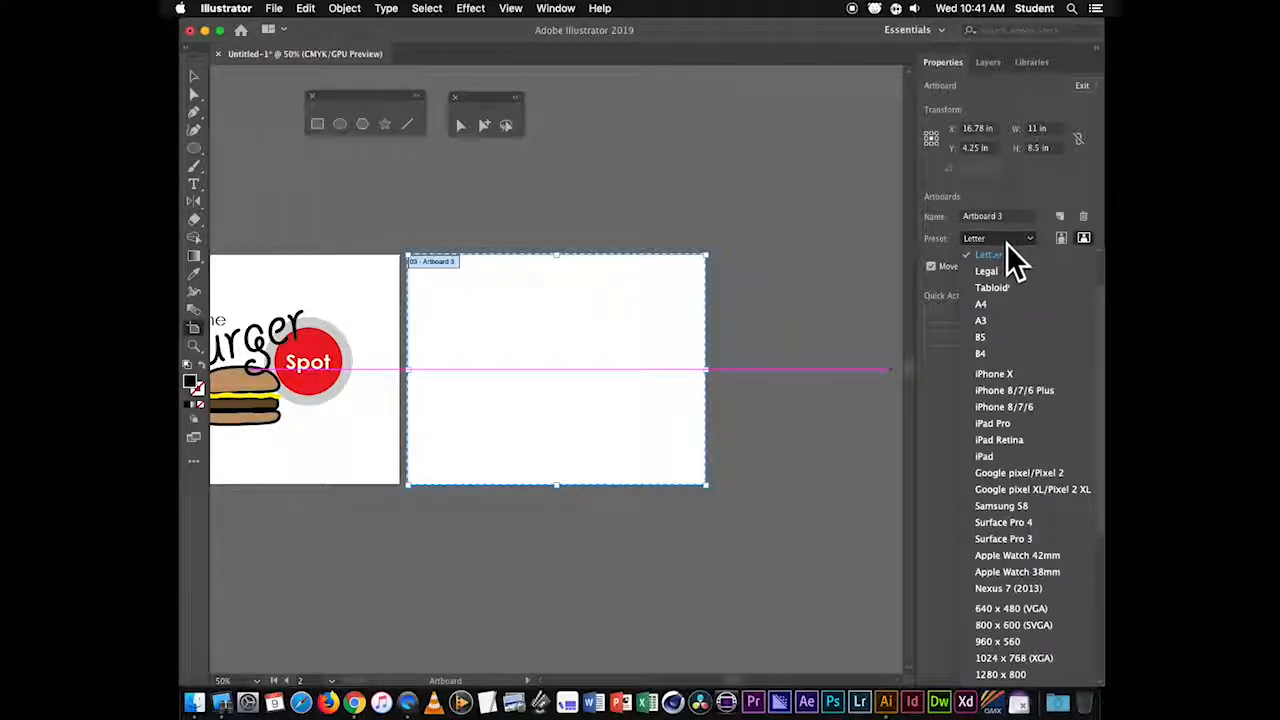
left_click(1004, 240)
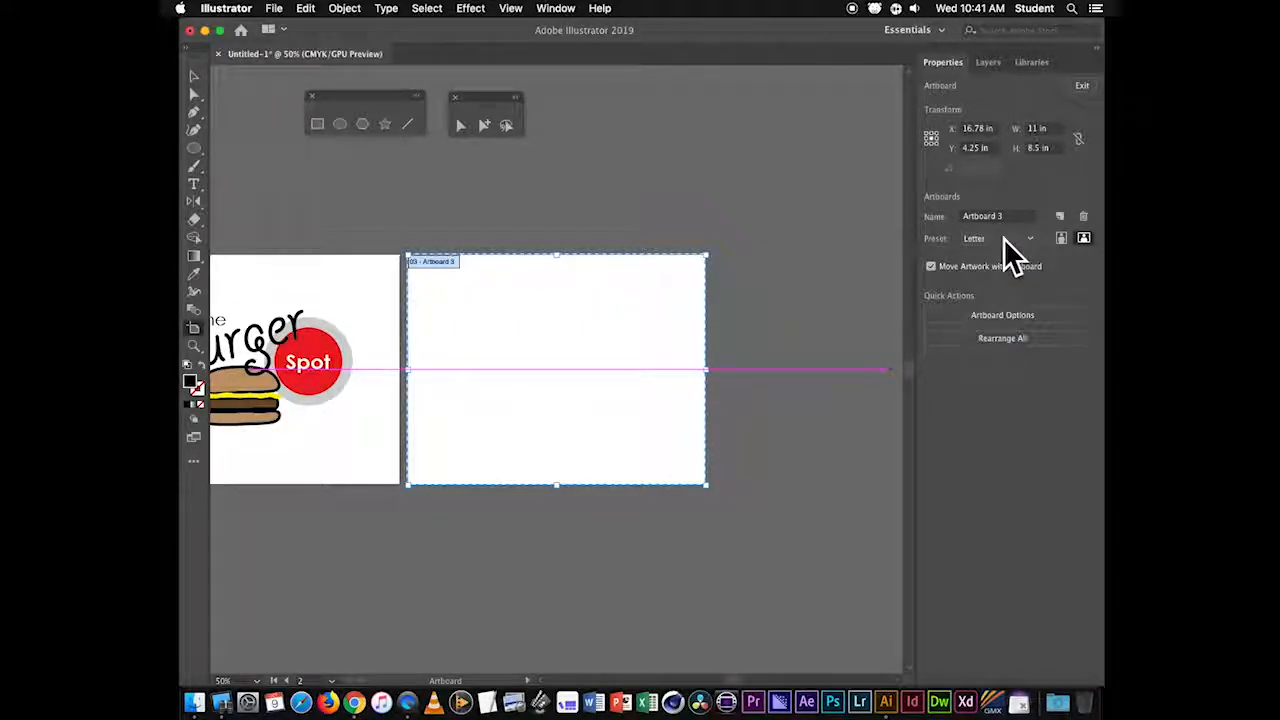
left_click(1063, 238)
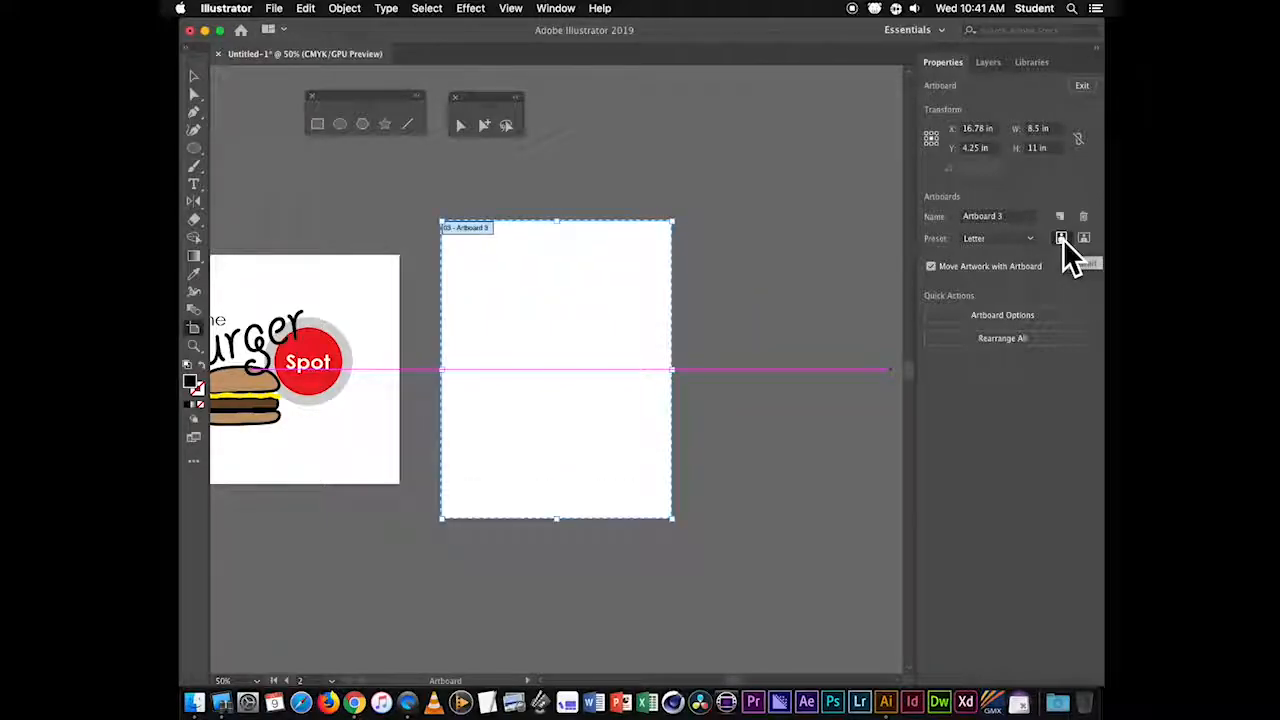
left_click(1084, 237)
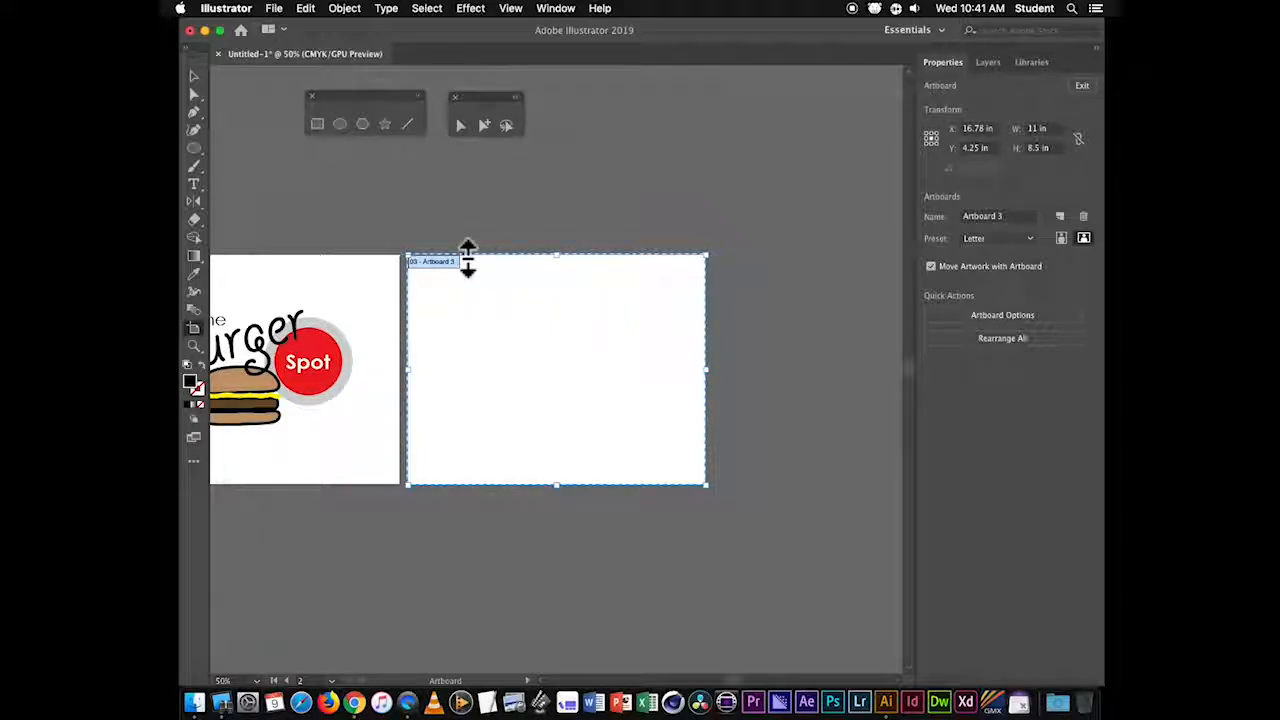
left_click(270, 8)
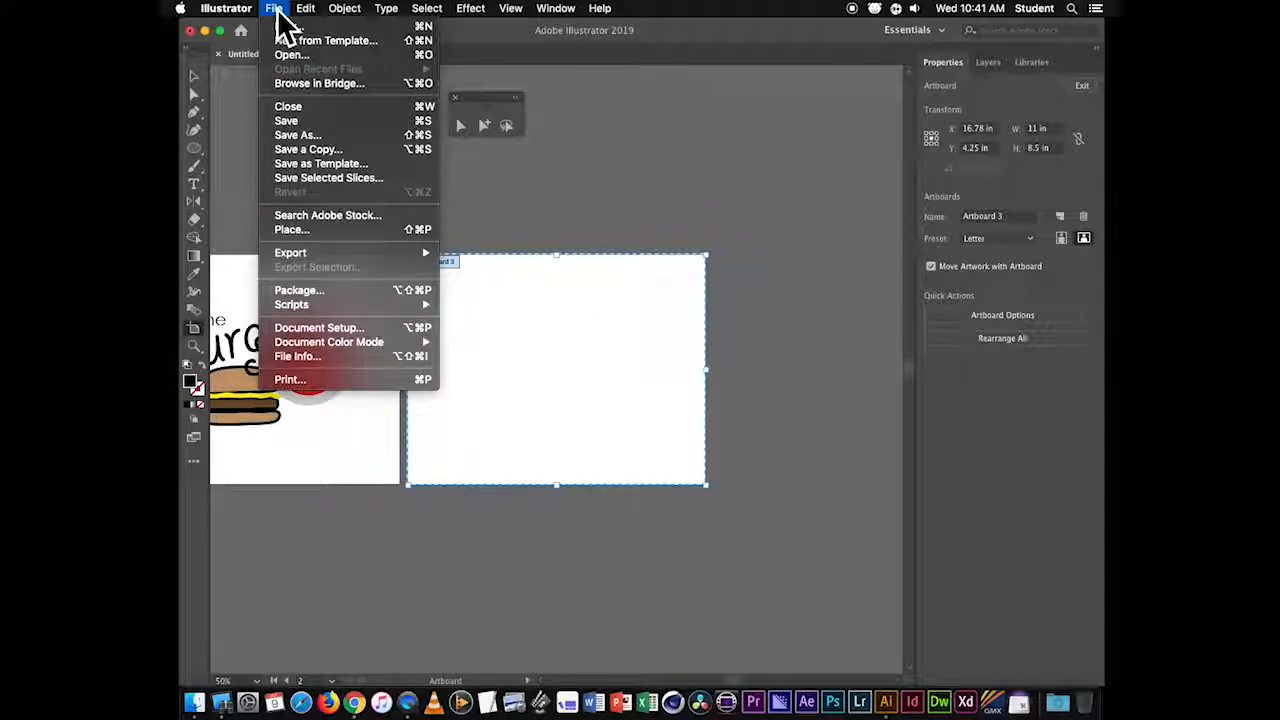
left_click(316, 115)
left_click(614, 248)
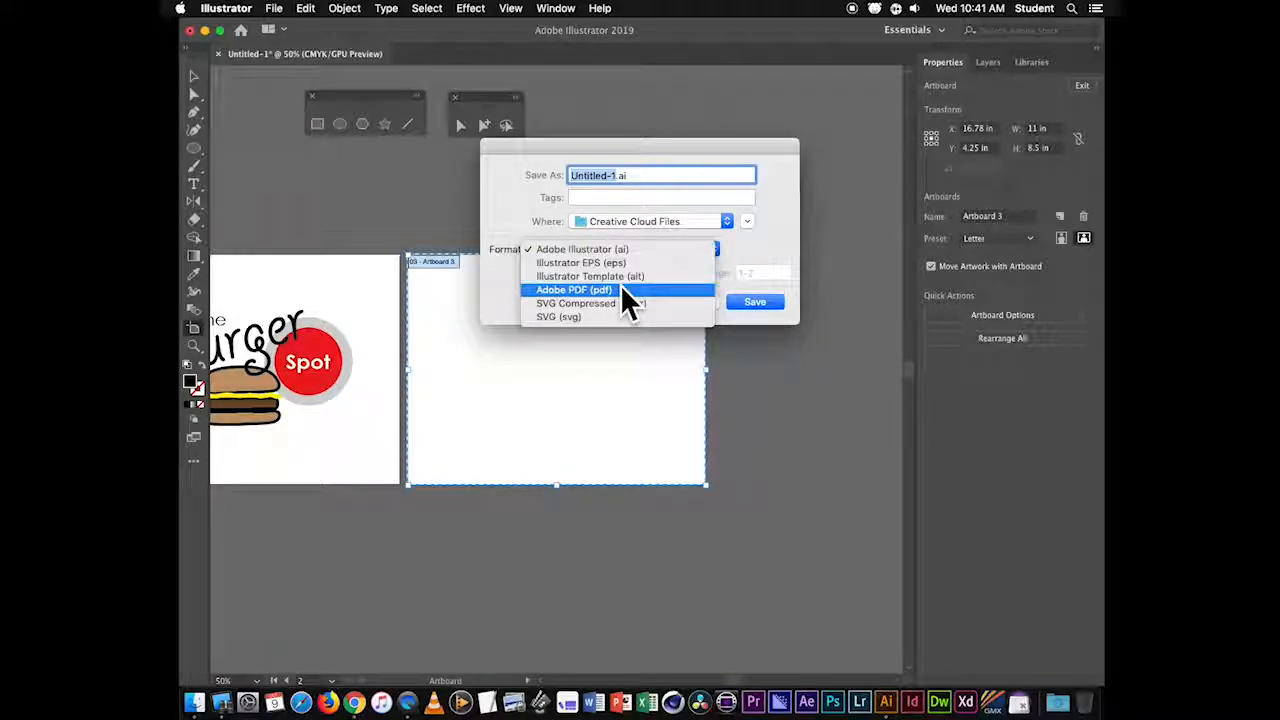
left_click(621, 288)
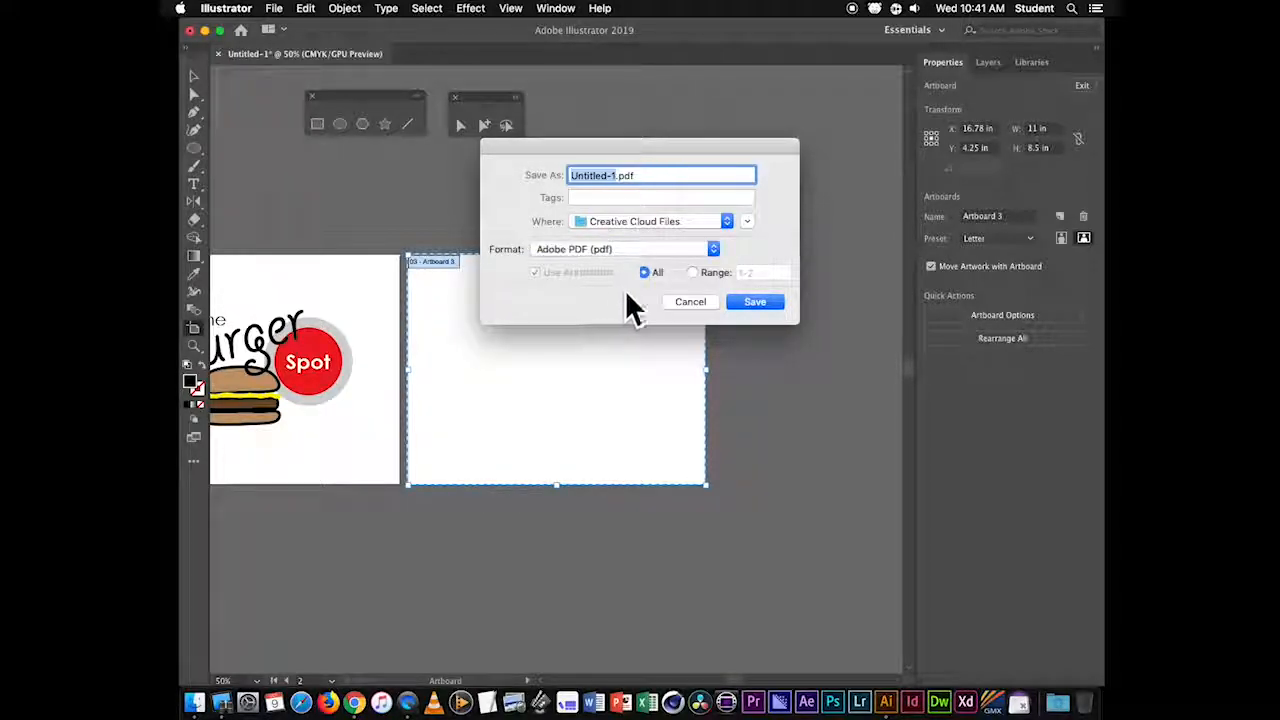
left_click(712, 302)
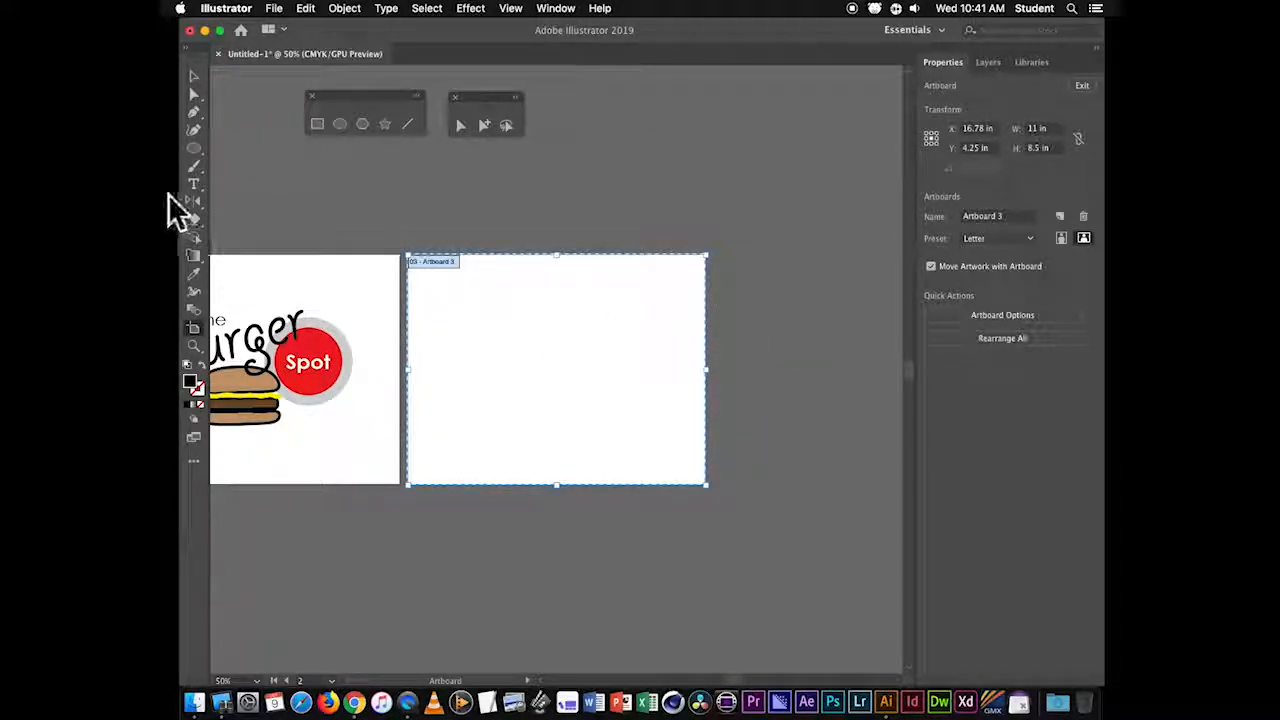
- Draw a large black five-pointed star on the second artboard and move it fully inside the artboard
left_click(384, 124)
left_click_drag(491, 323, 583, 397)
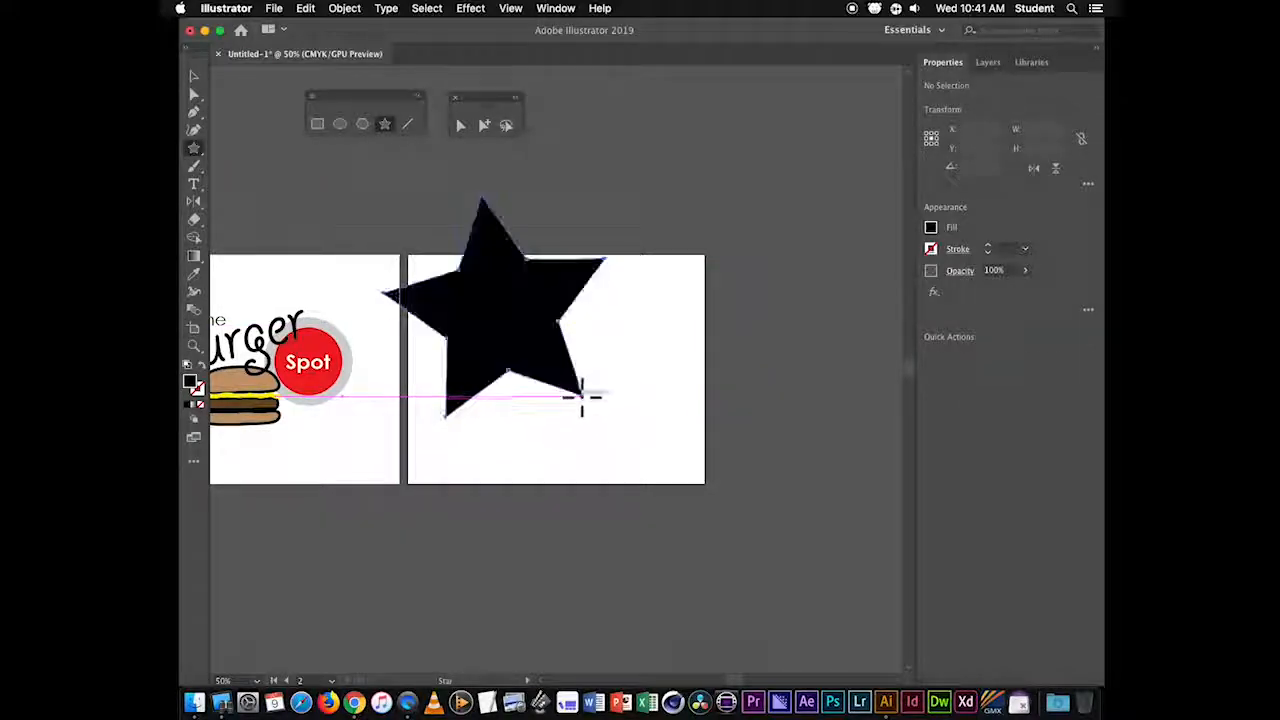
left_click(194, 76)
left_click_drag(514, 318, 568, 381)
left_click(758, 292)
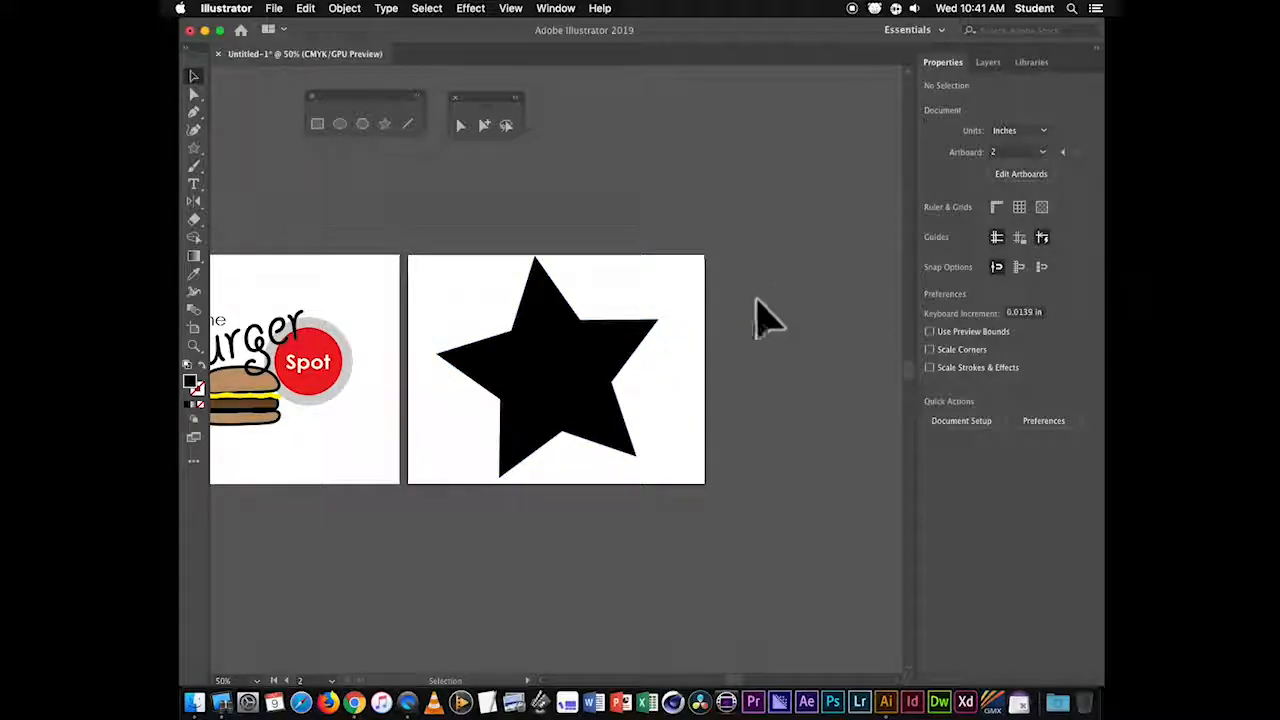
- Set the document to save in Adobe PDF format as practice.pdf on the Desktop
left_click(274, 9)
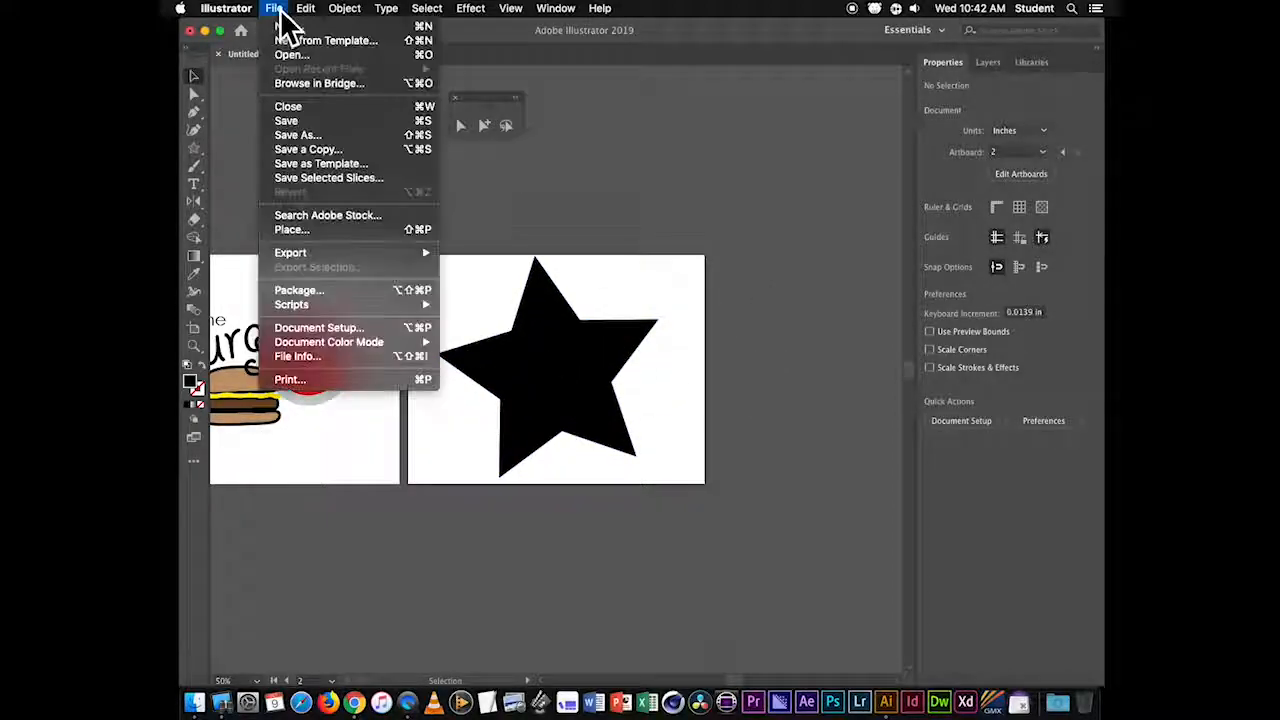
left_click(327, 119)
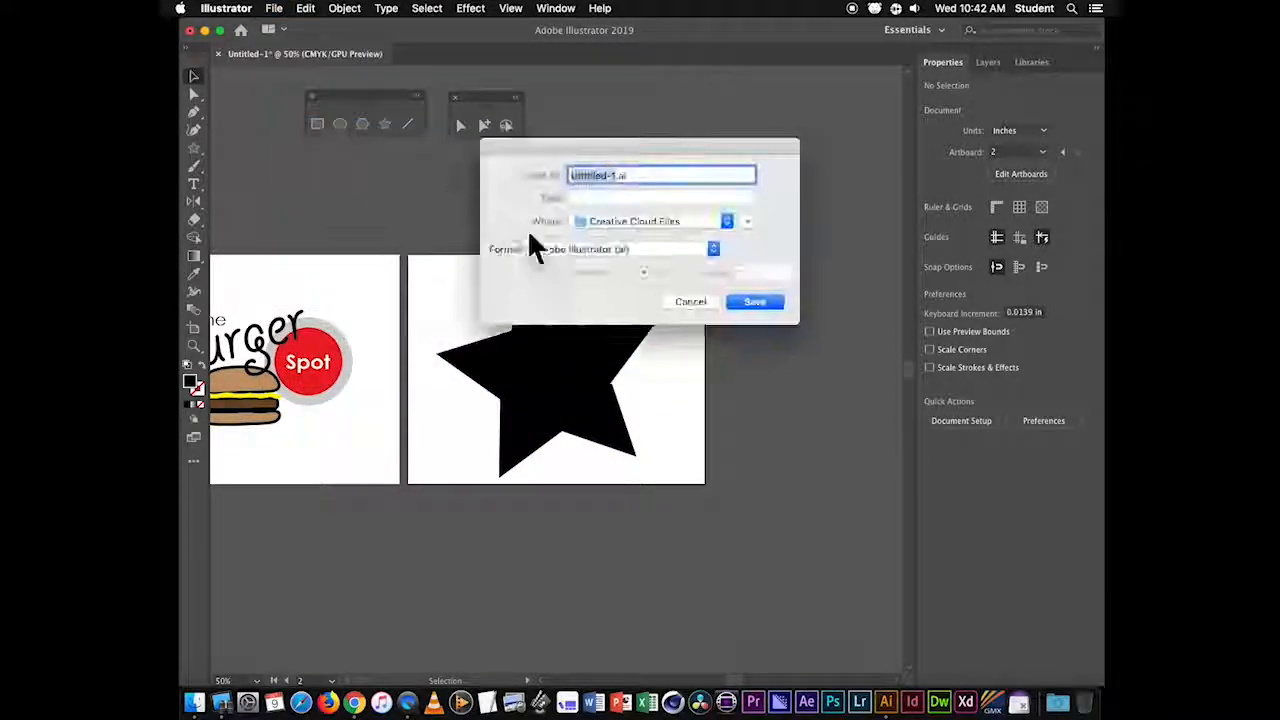
left_click(620, 249)
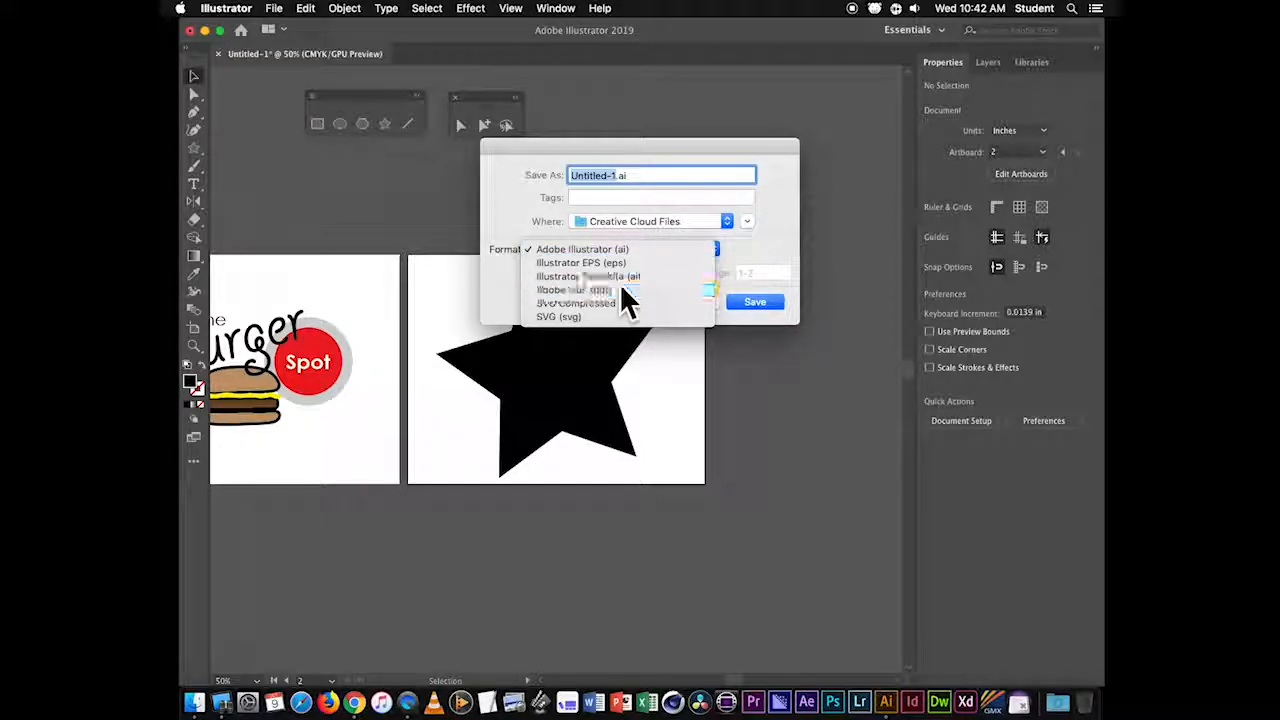
left_click(623, 289)
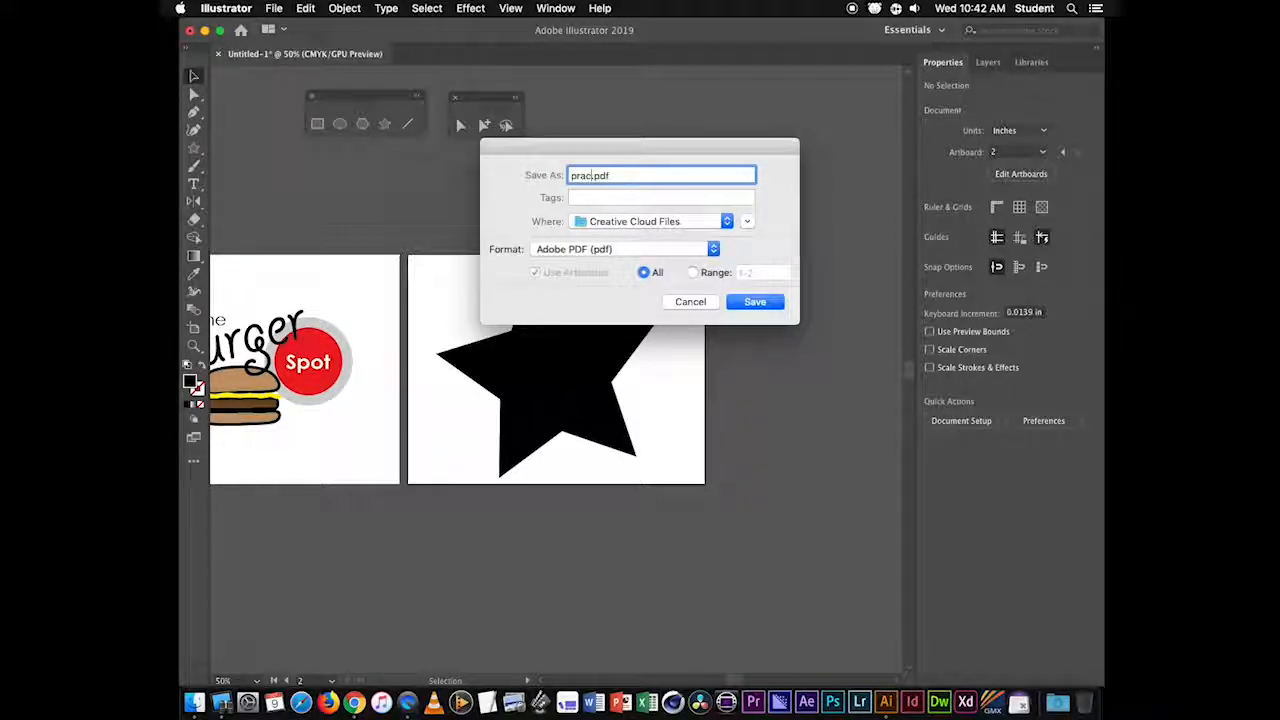
left_click(631, 223)
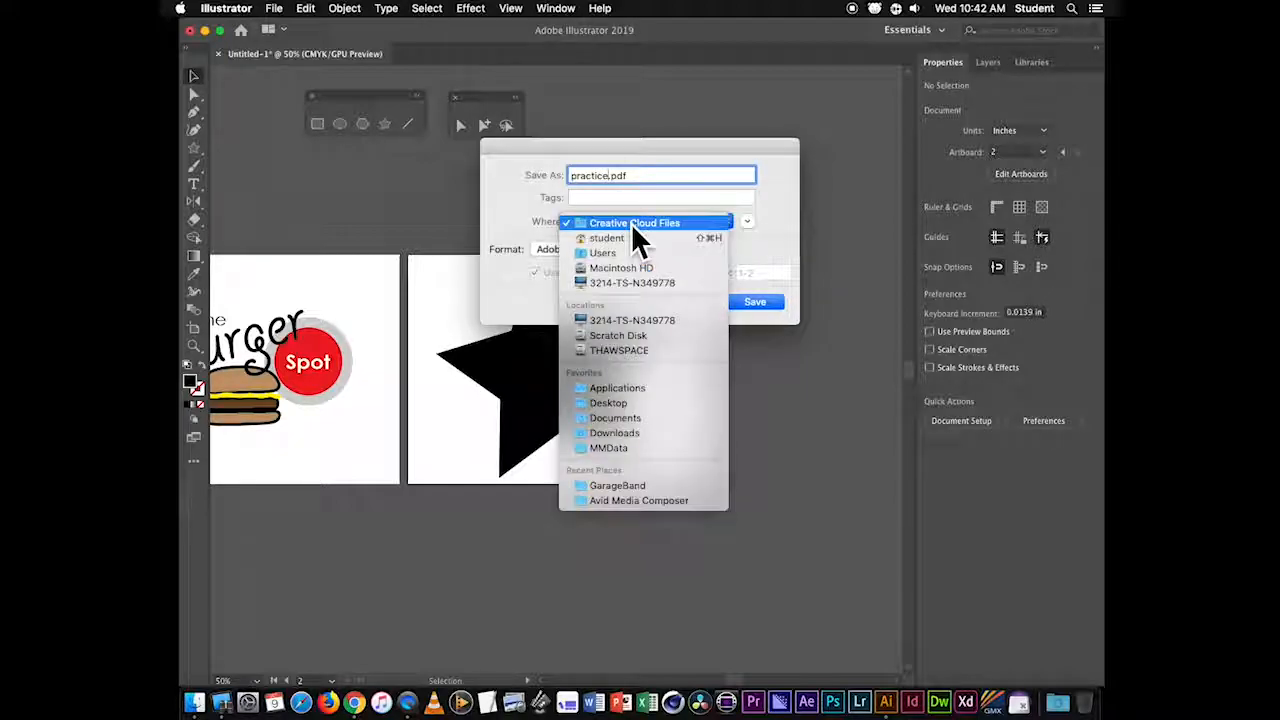
left_click(634, 401)
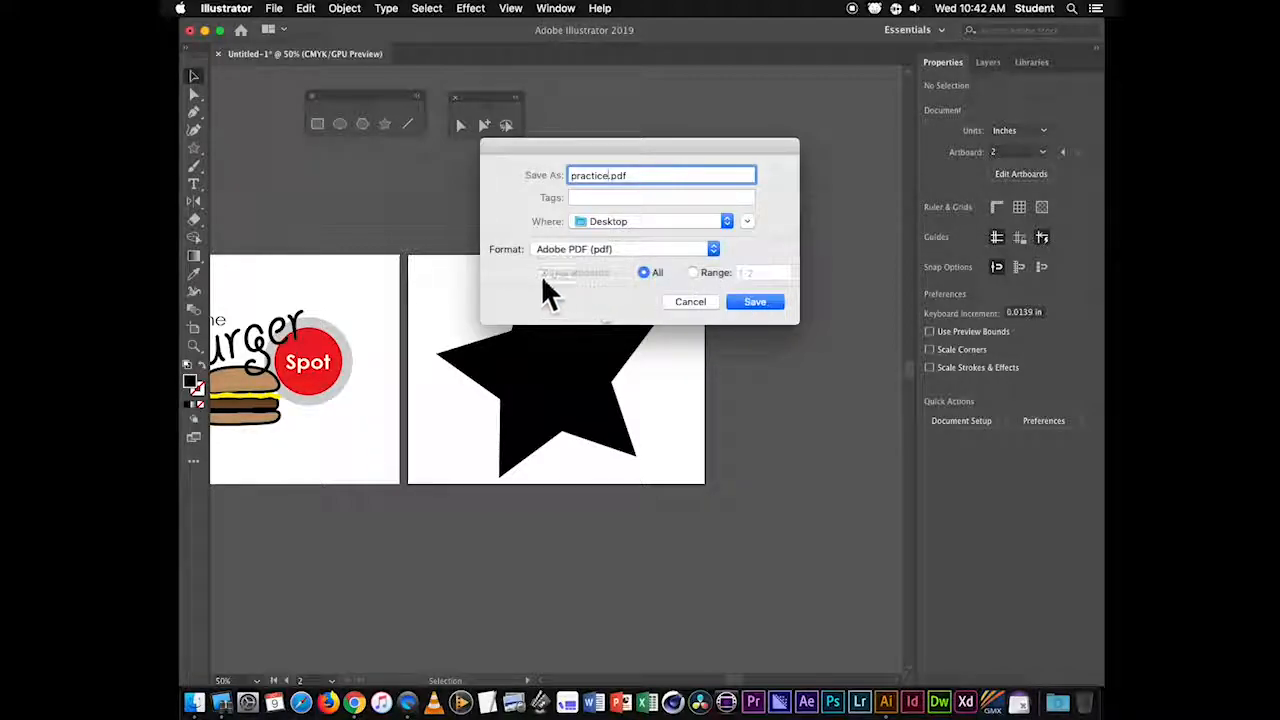
- Save the PDF with Optimize for Fast Web View and View PDF after Saving enabled
left_click(755, 302)
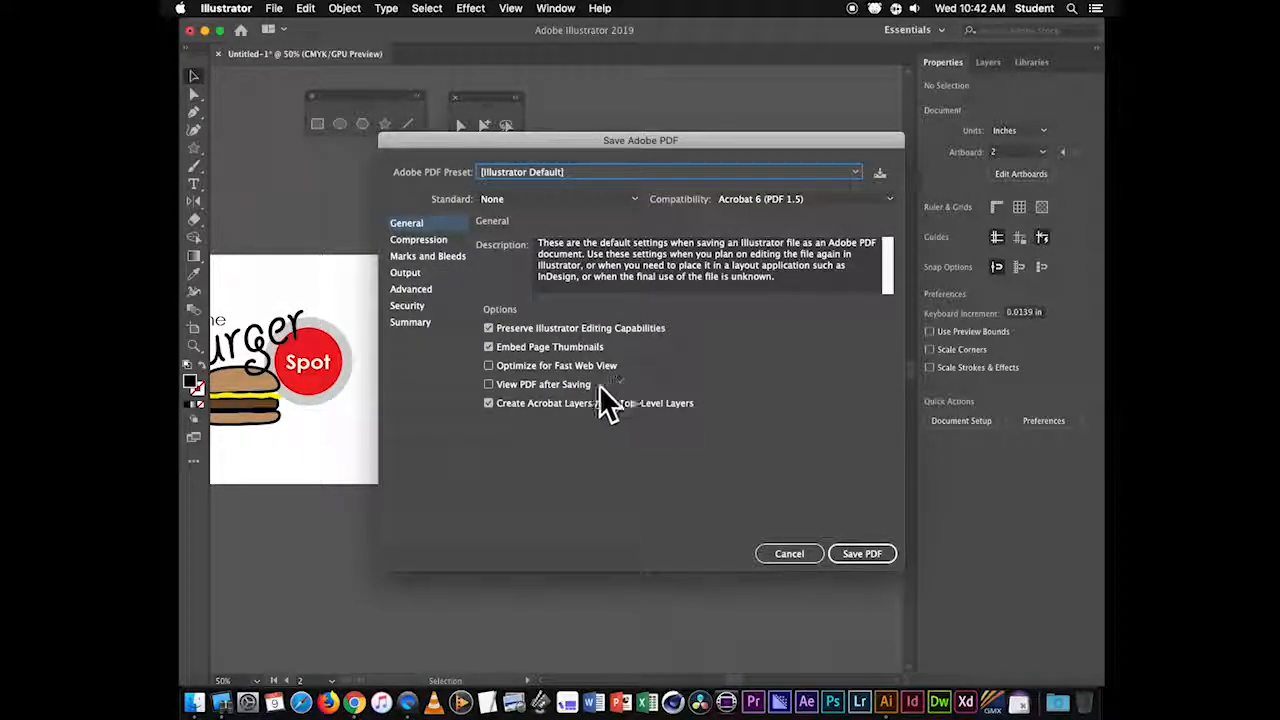
left_click(489, 366)
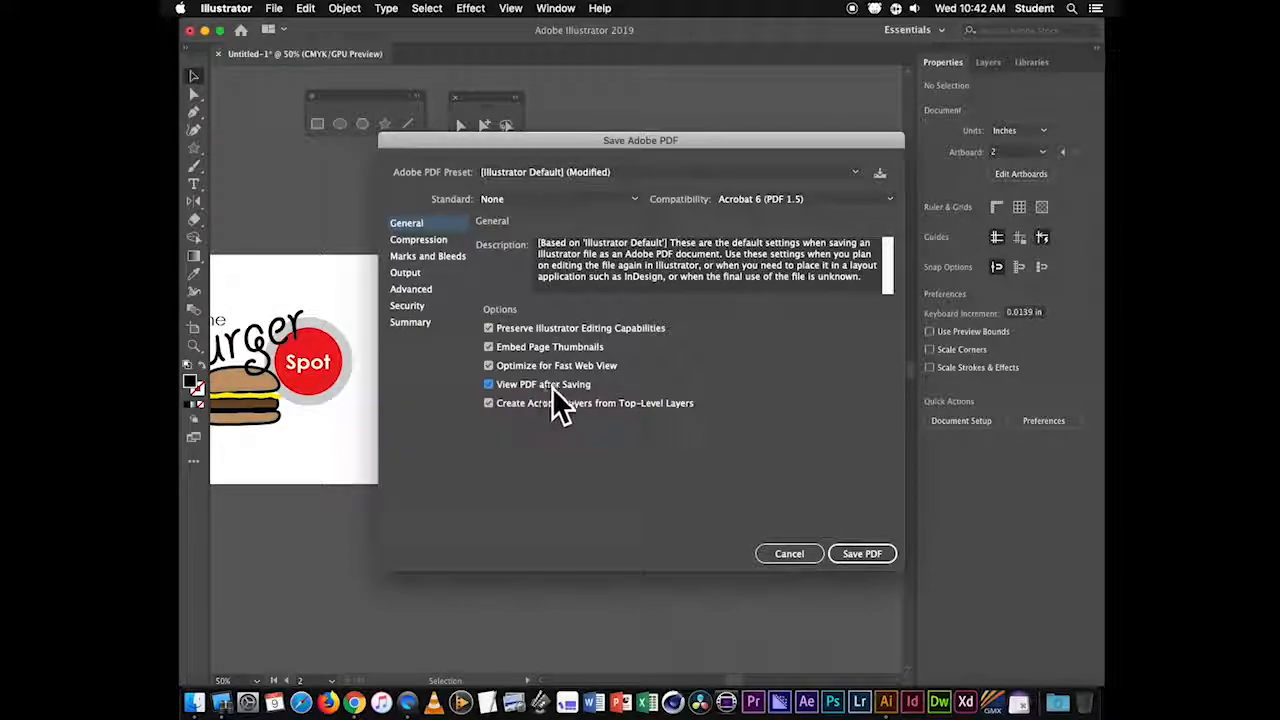
left_click(860, 556)
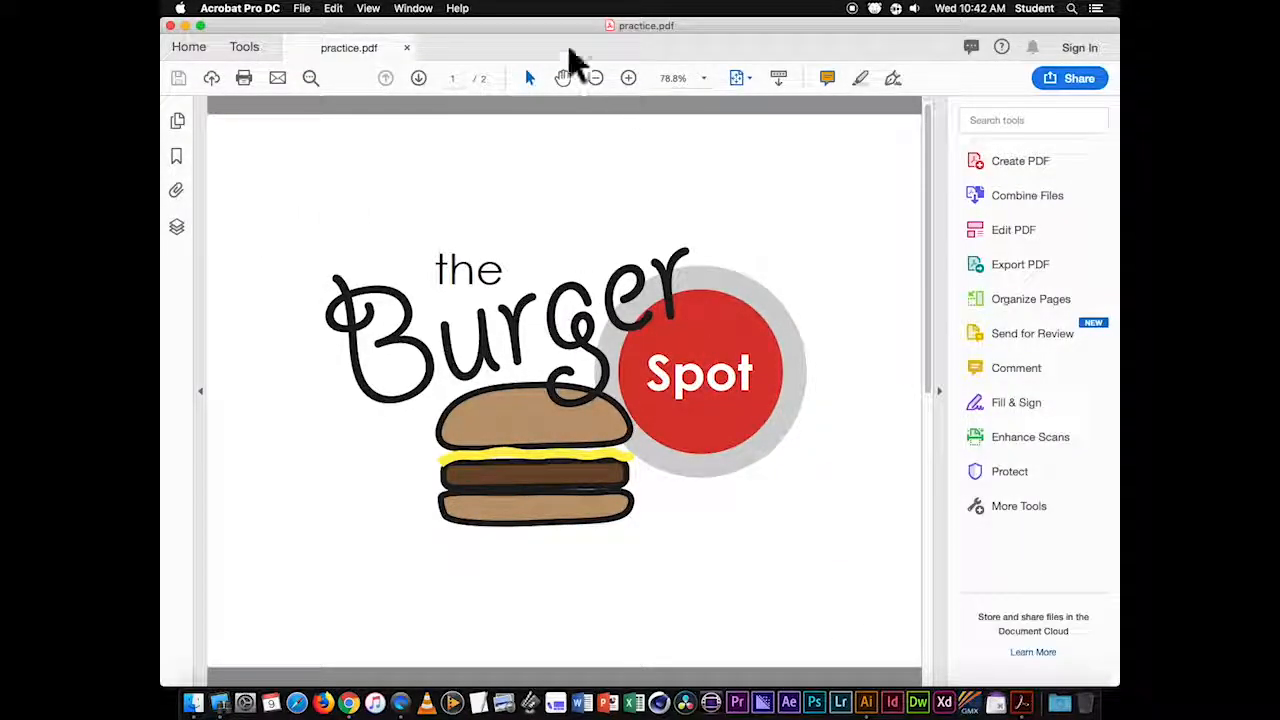
- Review both pages of practice.pdf in Acrobat, using the page thumbnails and a reduced view of the logo page
left_click(177, 121)
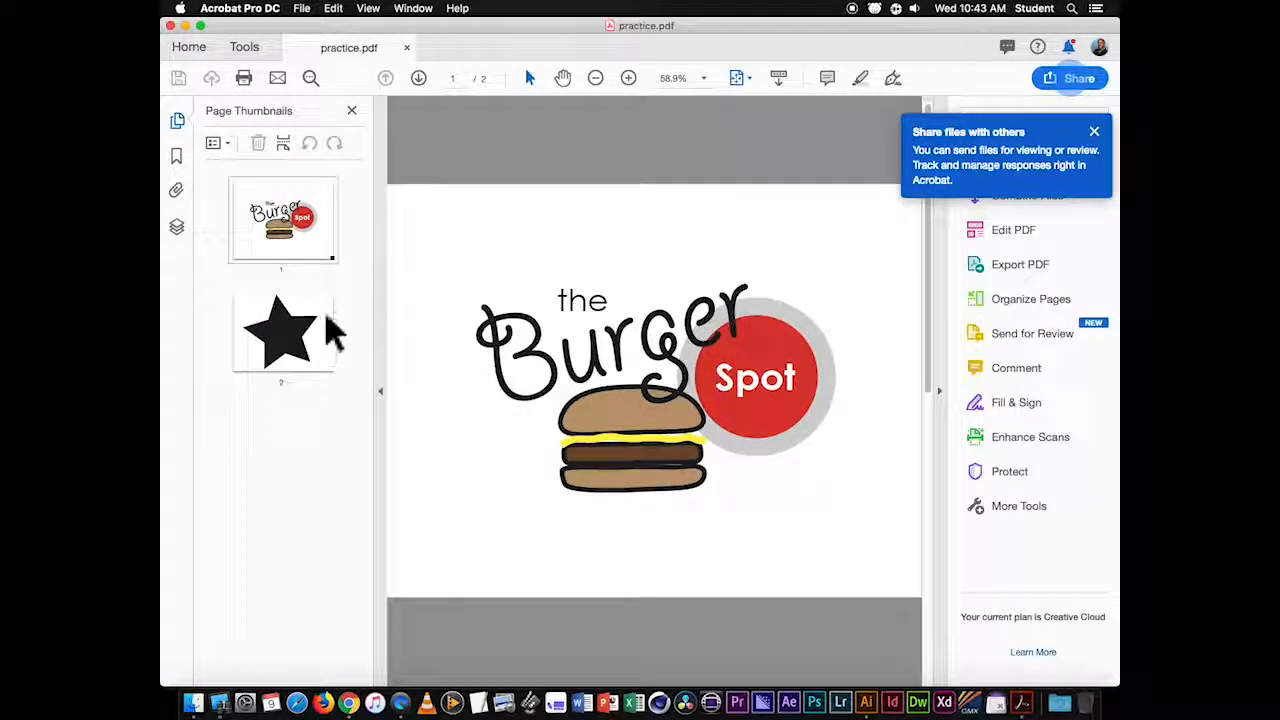
left_click(417, 86)
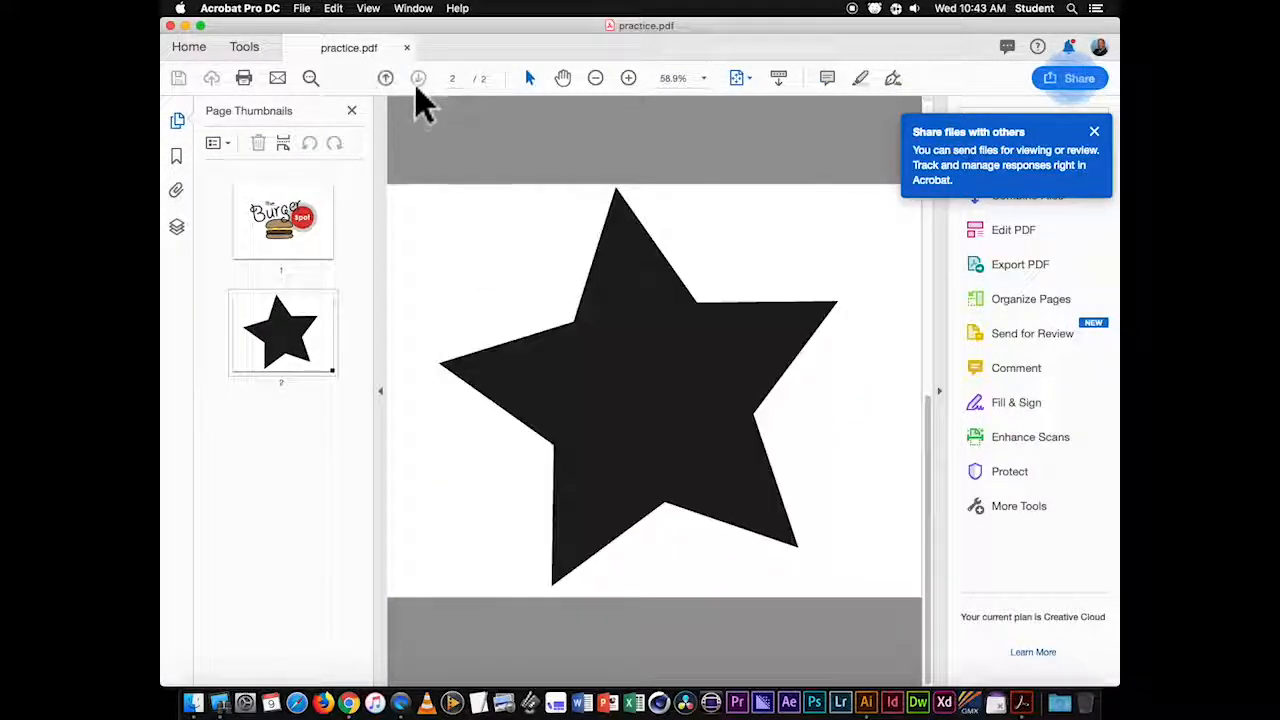
left_click(386, 80)
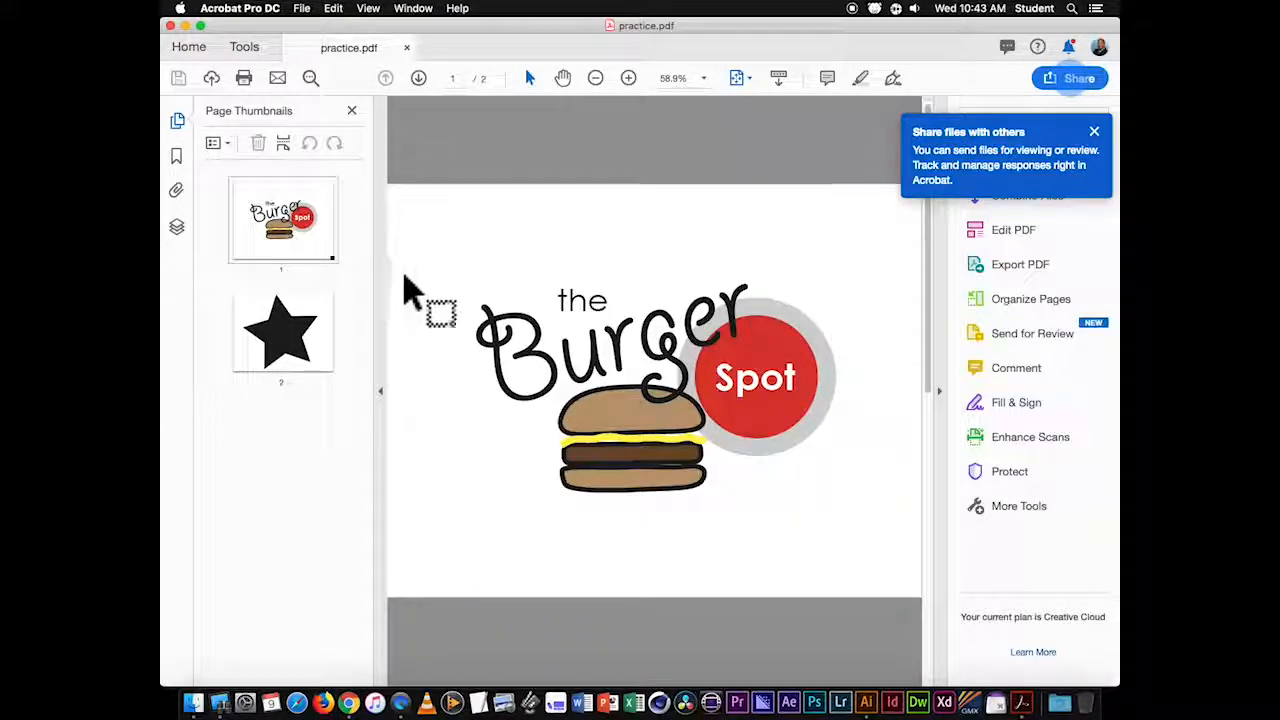
left_click(594, 80)
left_click(594, 80)
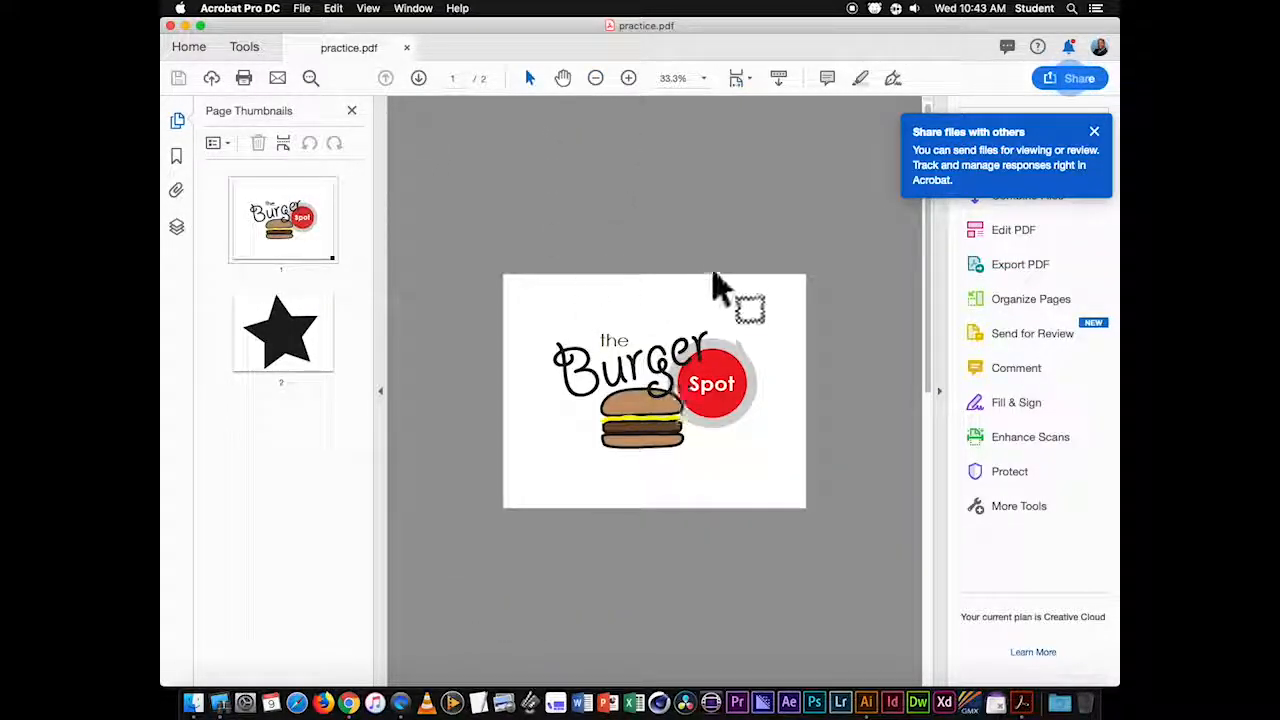
key("F4")
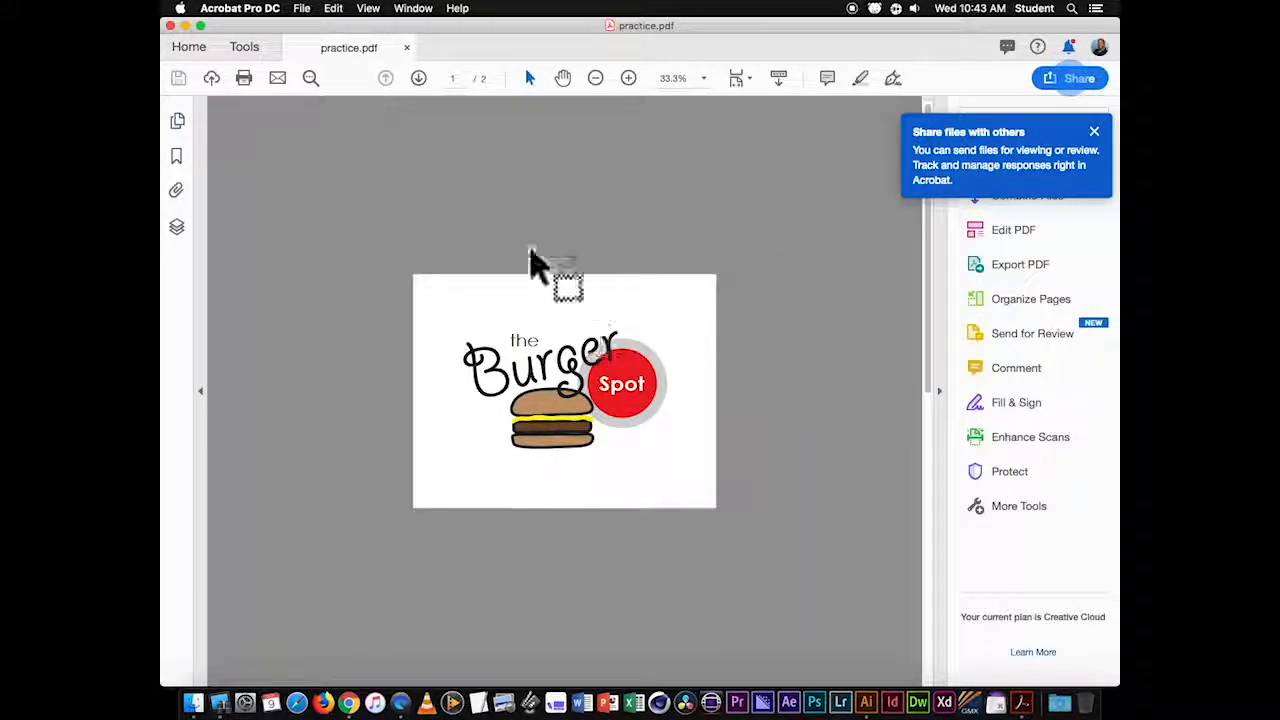
- Examine the logo's line quality at up to 300% magnification and back at 100%, and close practice.pdf
left_click(628, 79)
left_click(628, 79)
left_click(628, 79)
scroll(643, 420, "down", 10)
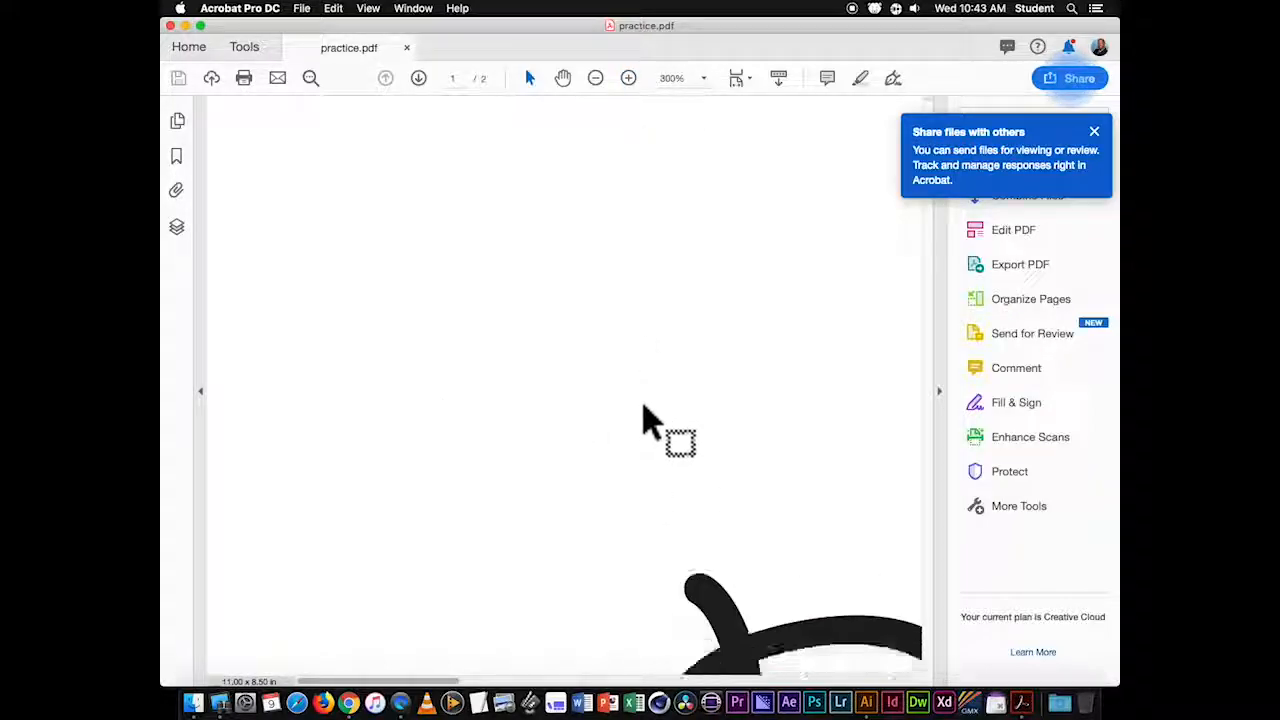
scroll(652, 398, "down", 5)
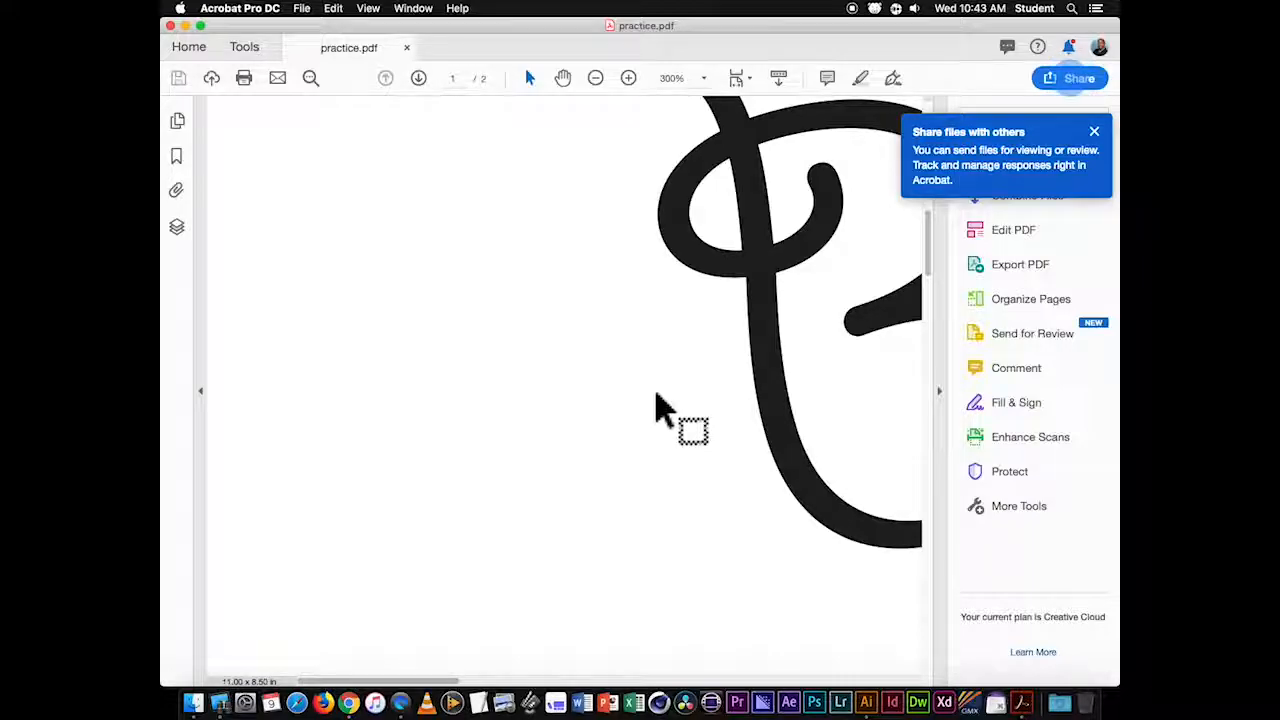
left_click(596, 79)
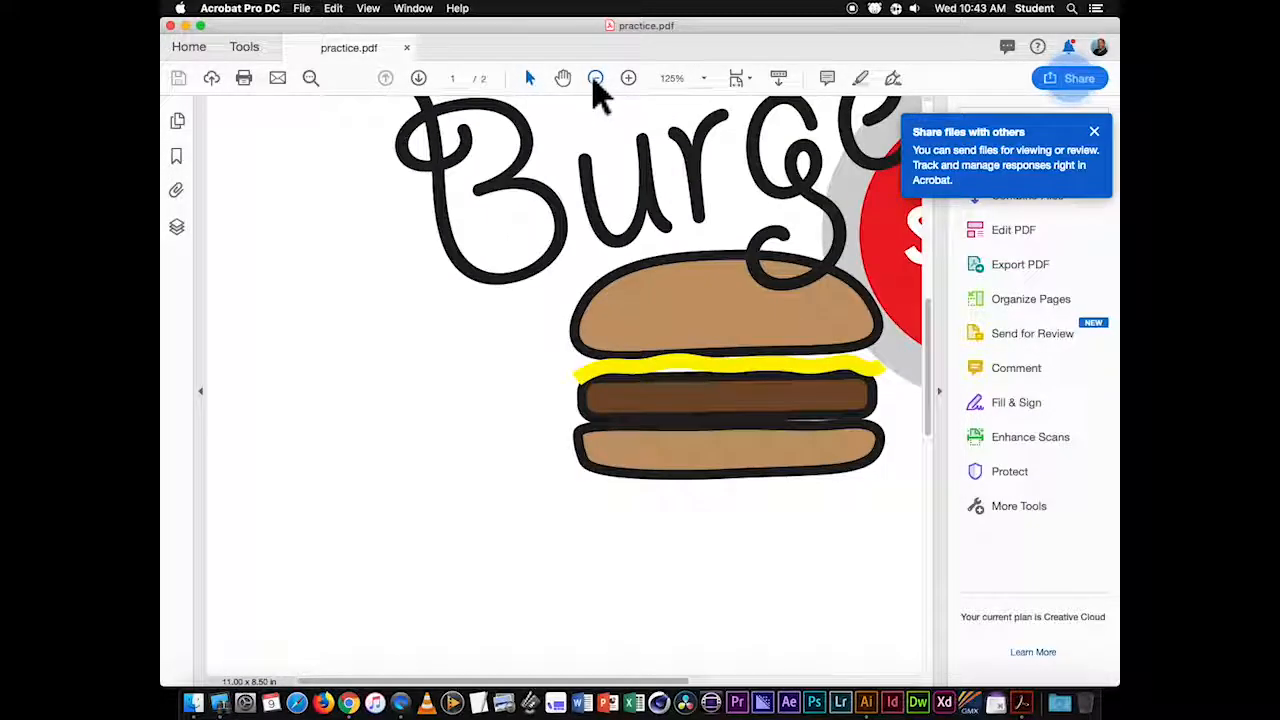
left_click(595, 79)
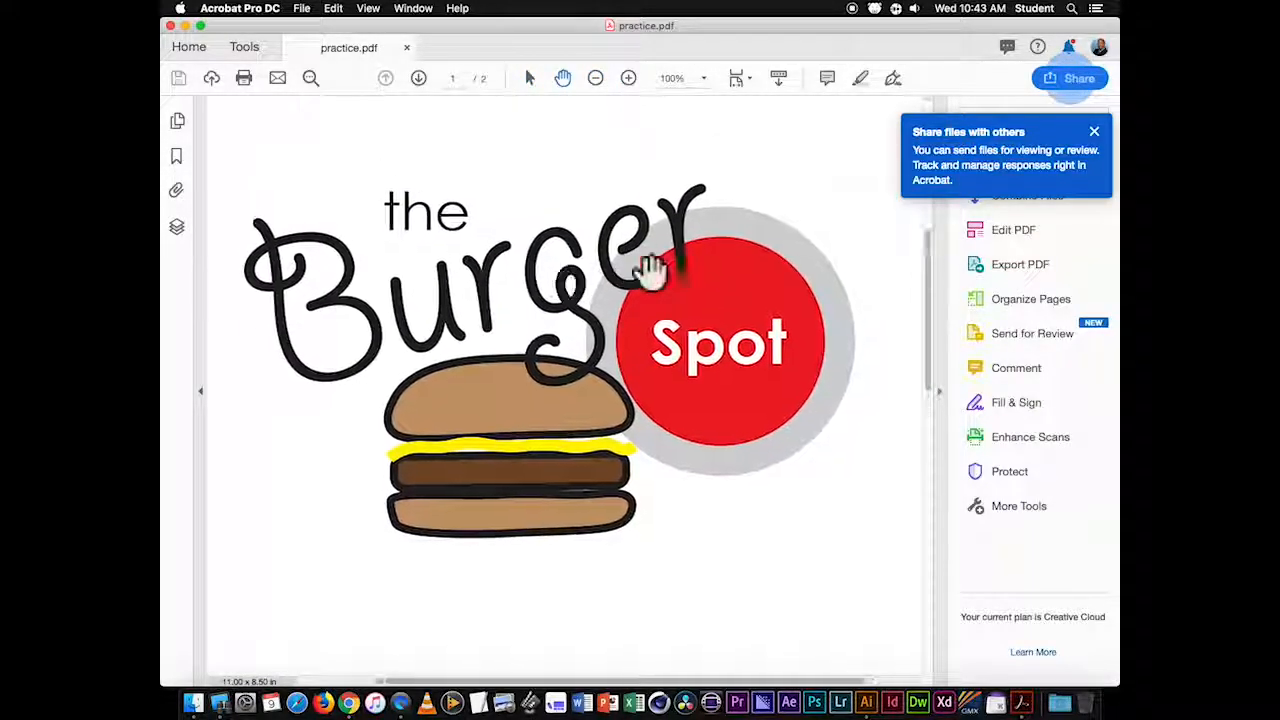
left_click(170, 25)
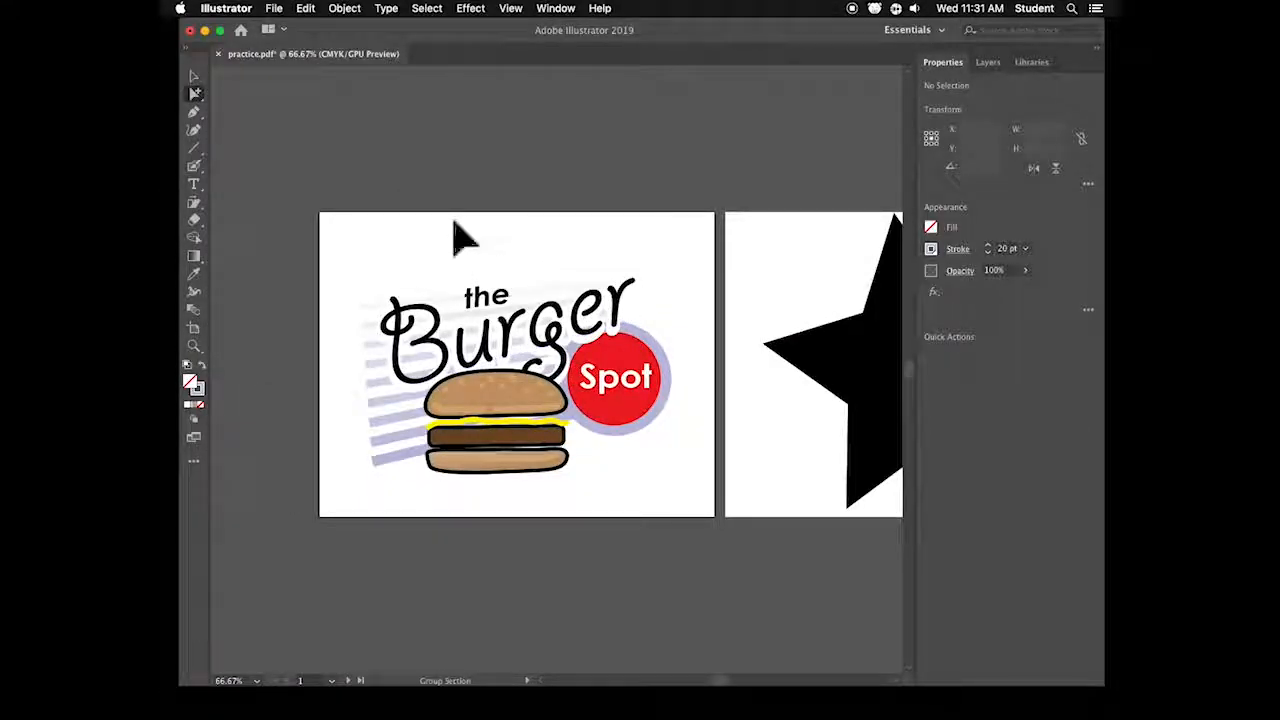
- Fit the burger logo artboard to the window to inspect the refined logo with nothing selected
key("super+0")
left_click(765, 148)
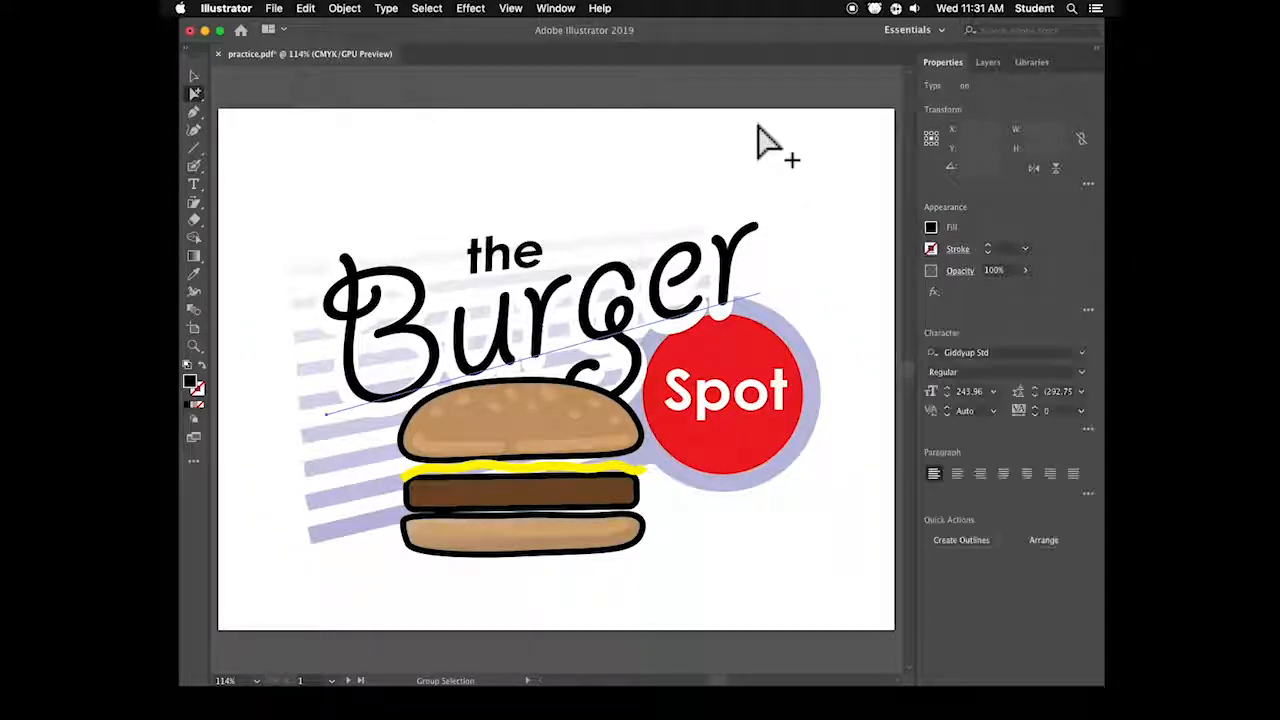
left_click(808, 608)
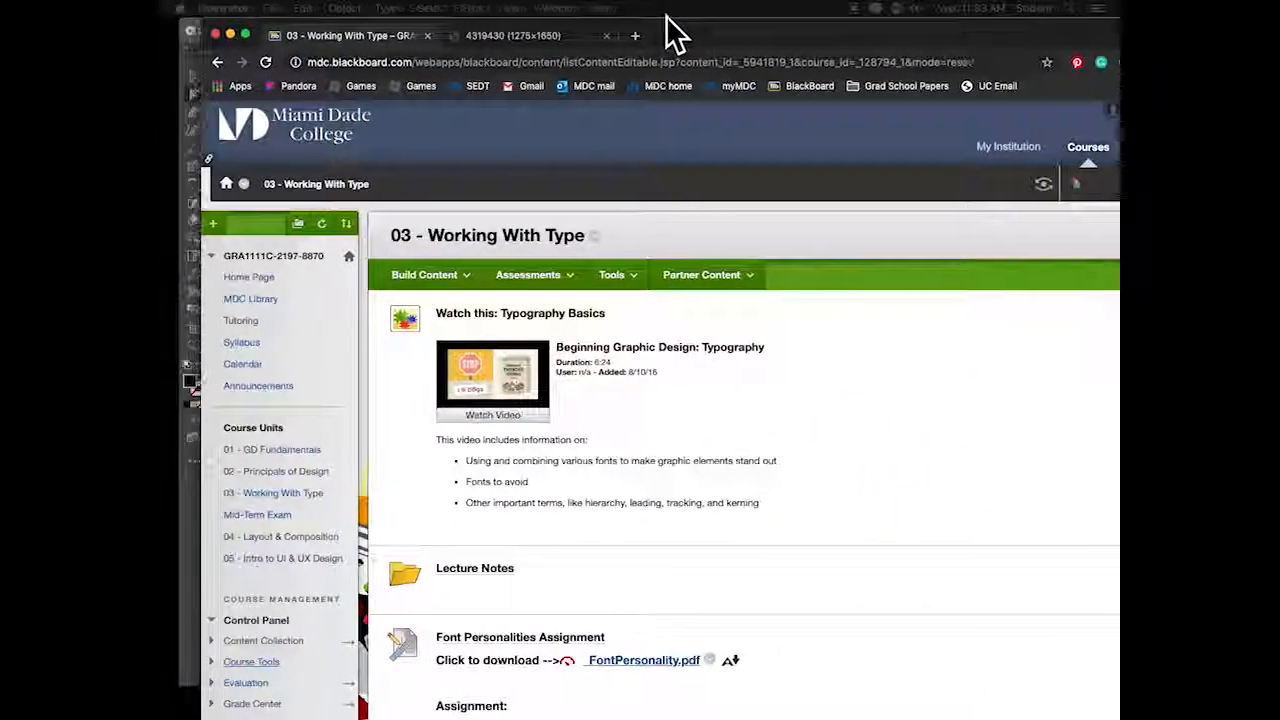
- Switch to the course site in Chrome and look over the 03 - Working With Type unit down to the Font Personalities Assignment
left_click_drag(678, 30, 655, 32)
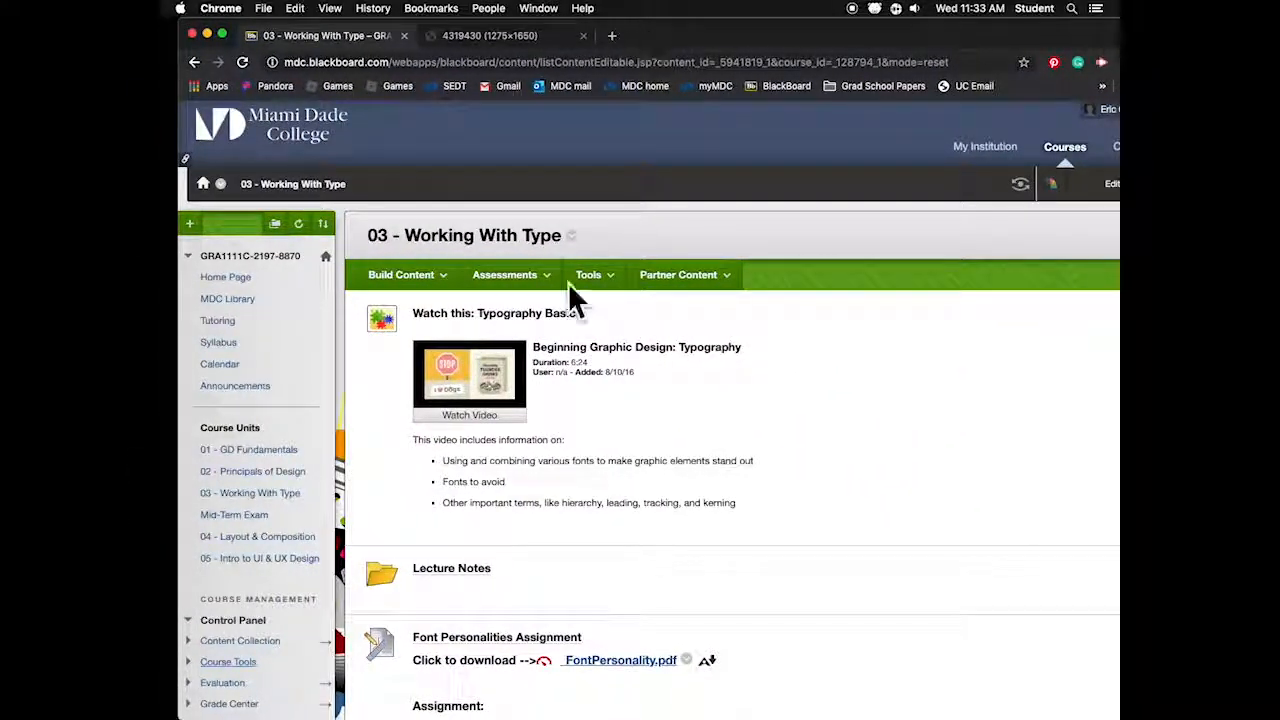
scroll(808, 505, "down", 2)
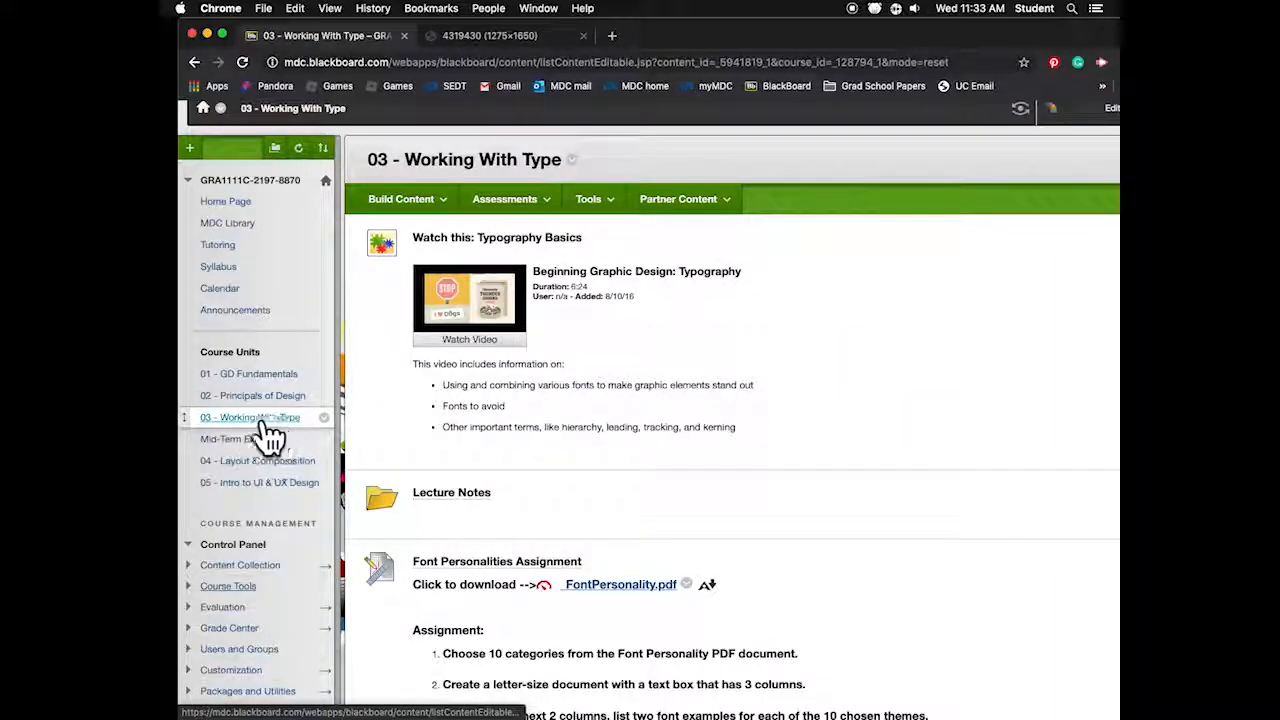
scroll(779, 433, "down", 5)
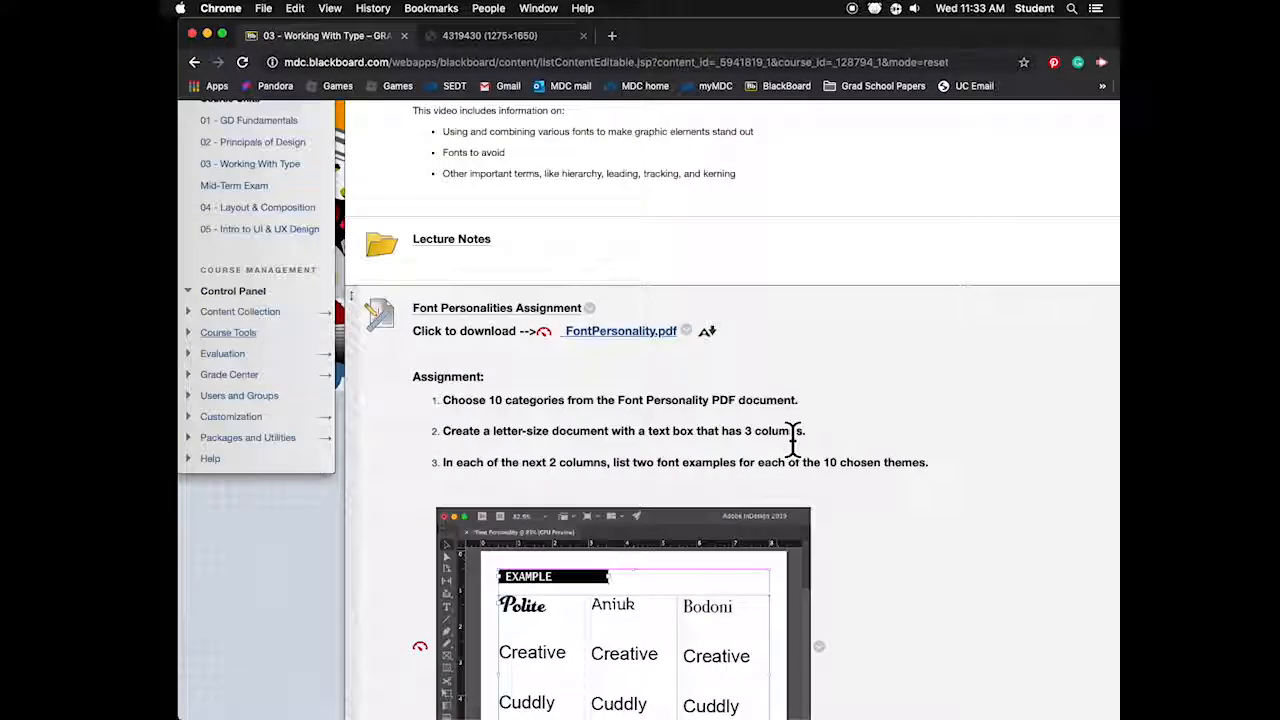
scroll(795, 440, "down", 1)
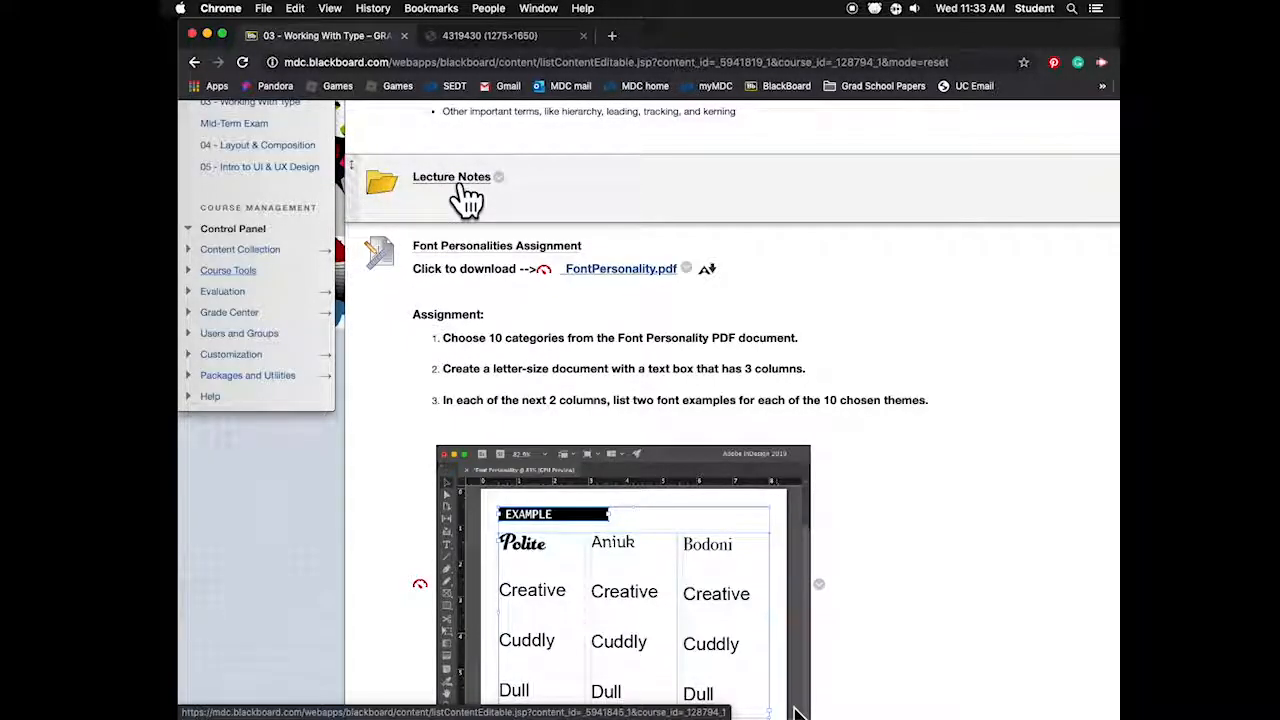
- Open the unit's Lecture Notes folder and look through its presentation, explainer videos and PDF handouts
left_click(470, 195)
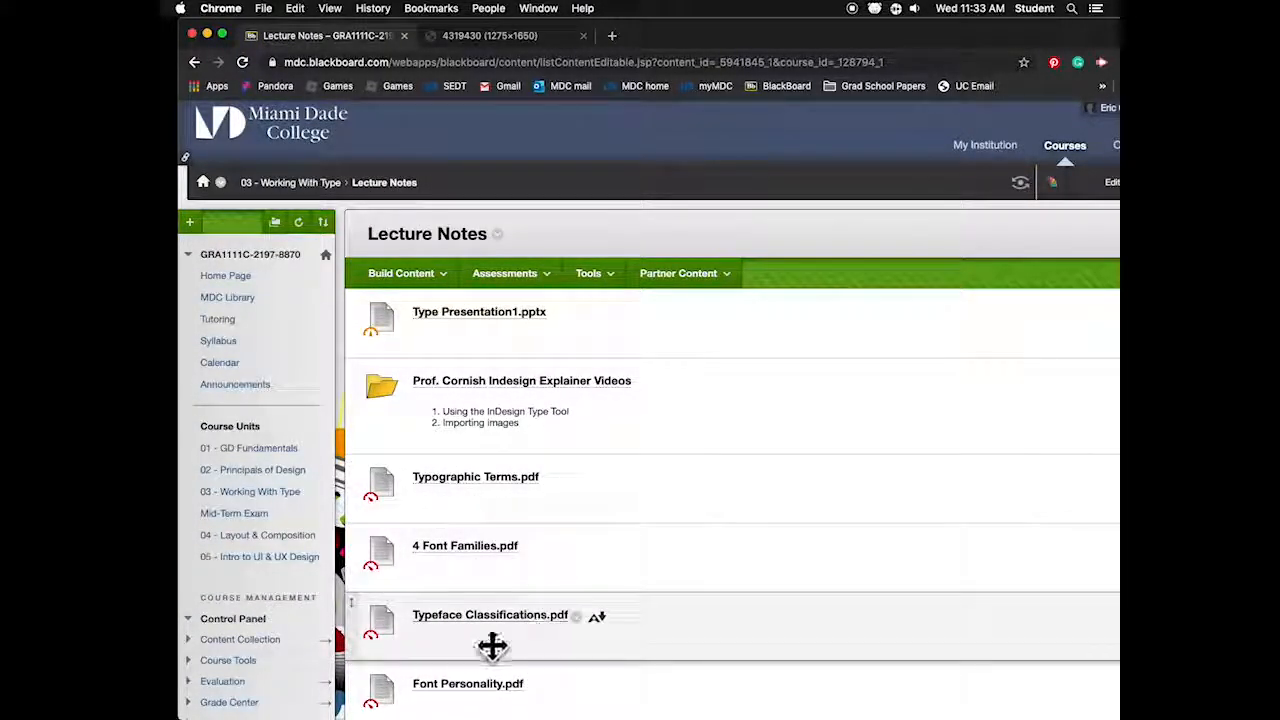
scroll(670, 580, "down", 2)
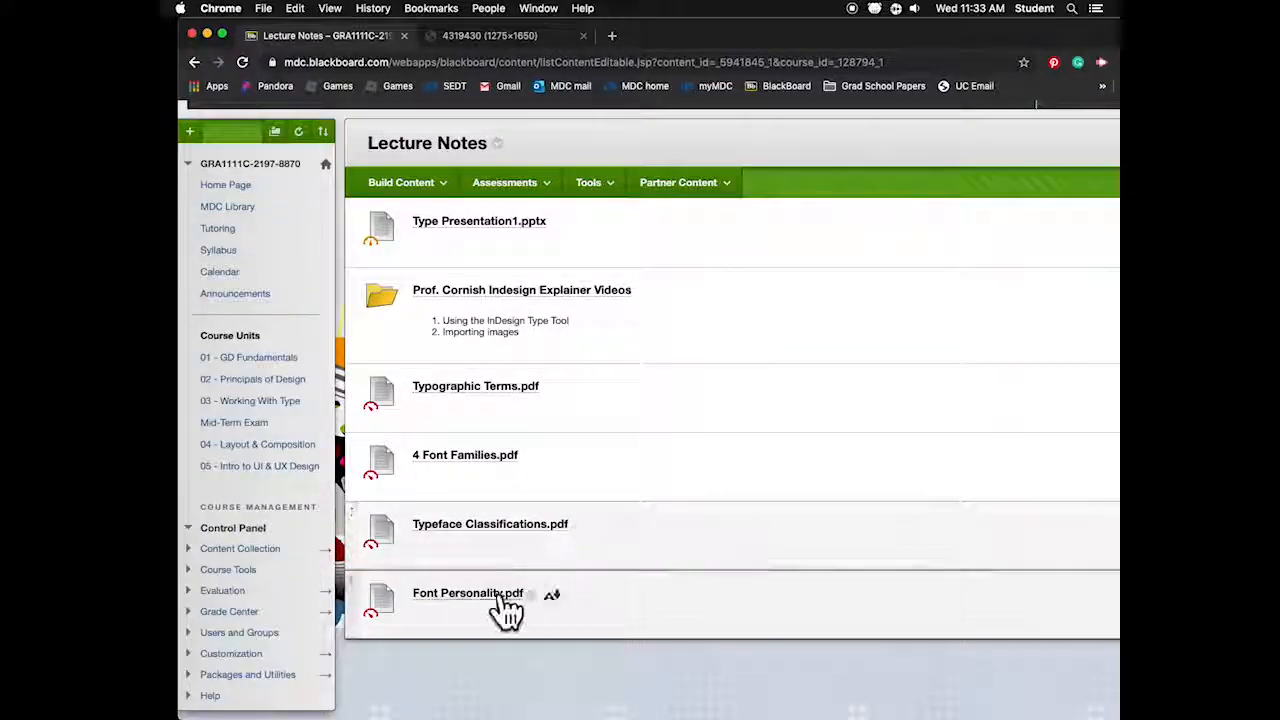
scroll(705, 552, "up", 2)
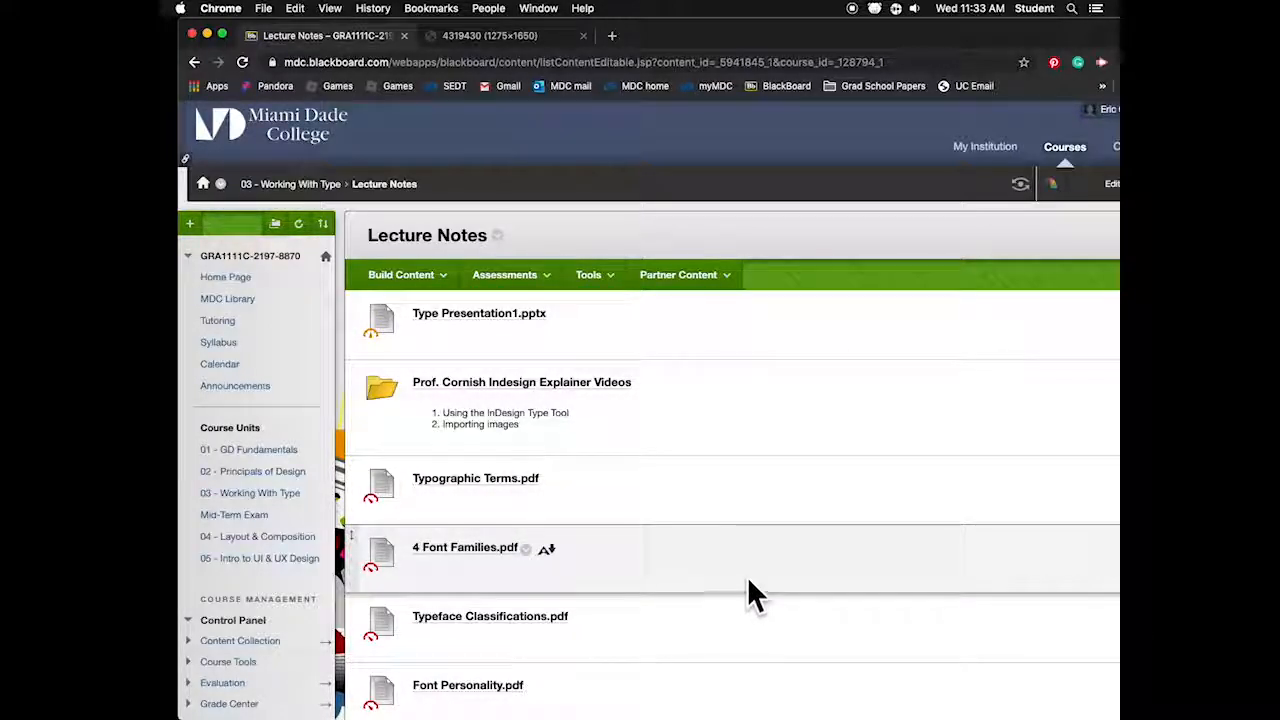
scroll(748, 590, "down", 2)
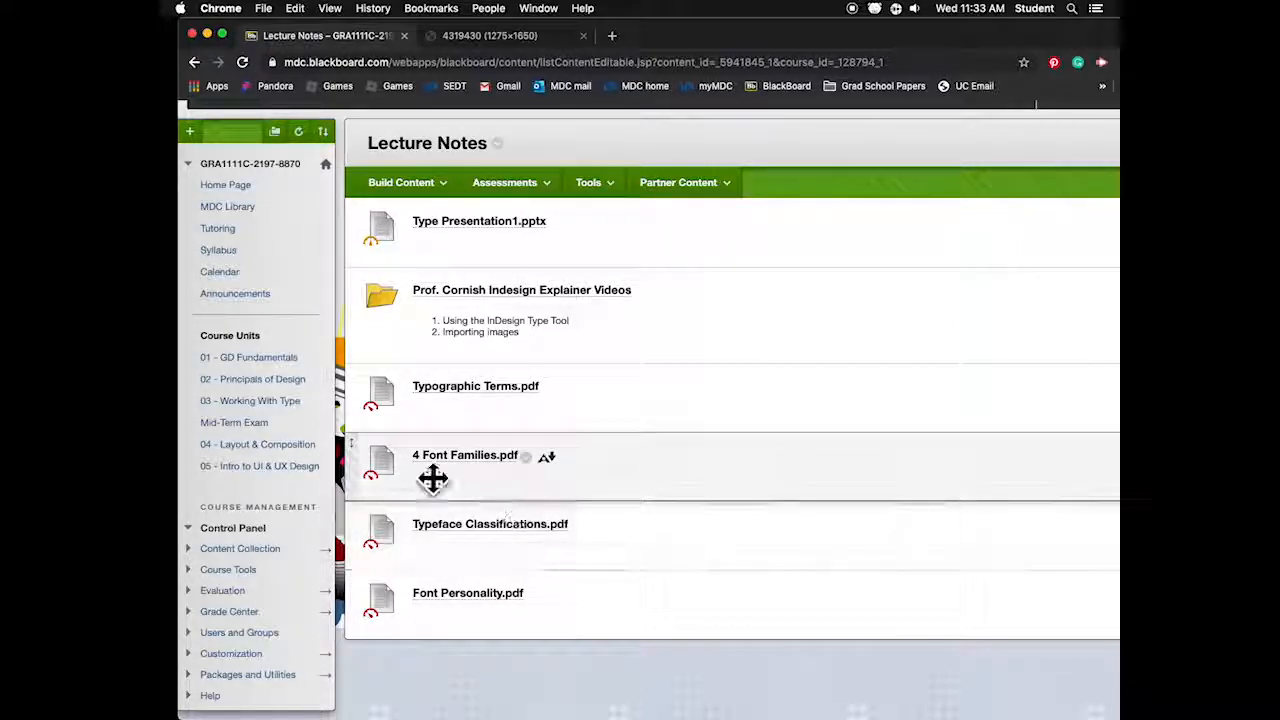
- Return to the 03 - Working With Type unit and review the Font Personalities Assignment's instructions and three-column example
left_click(250, 401)
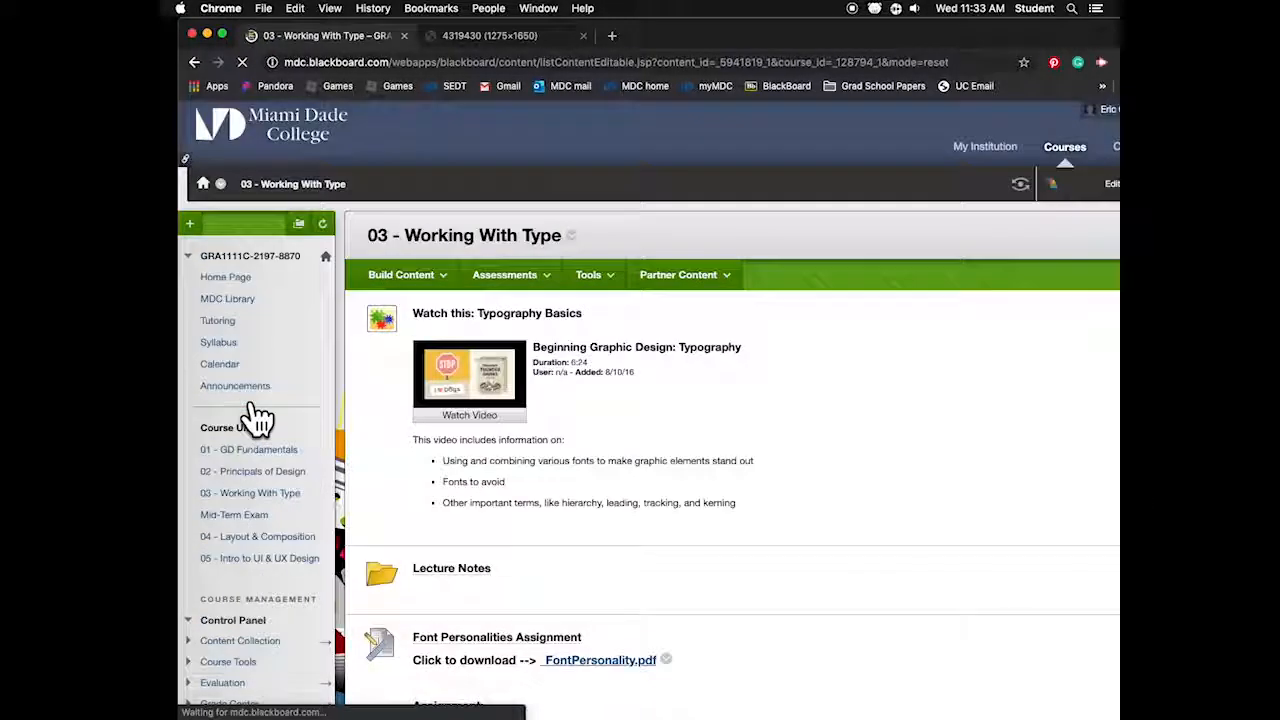
scroll(717, 530, "down", 5)
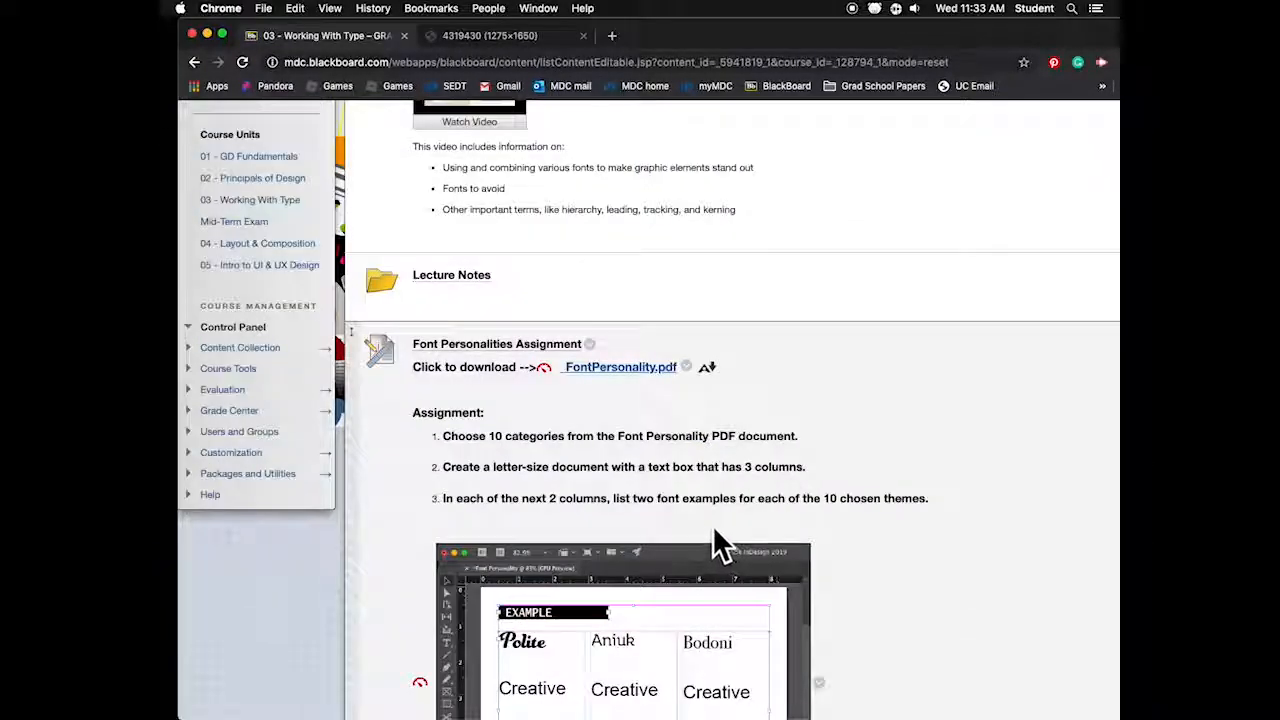
scroll(699, 513, "down", 1)
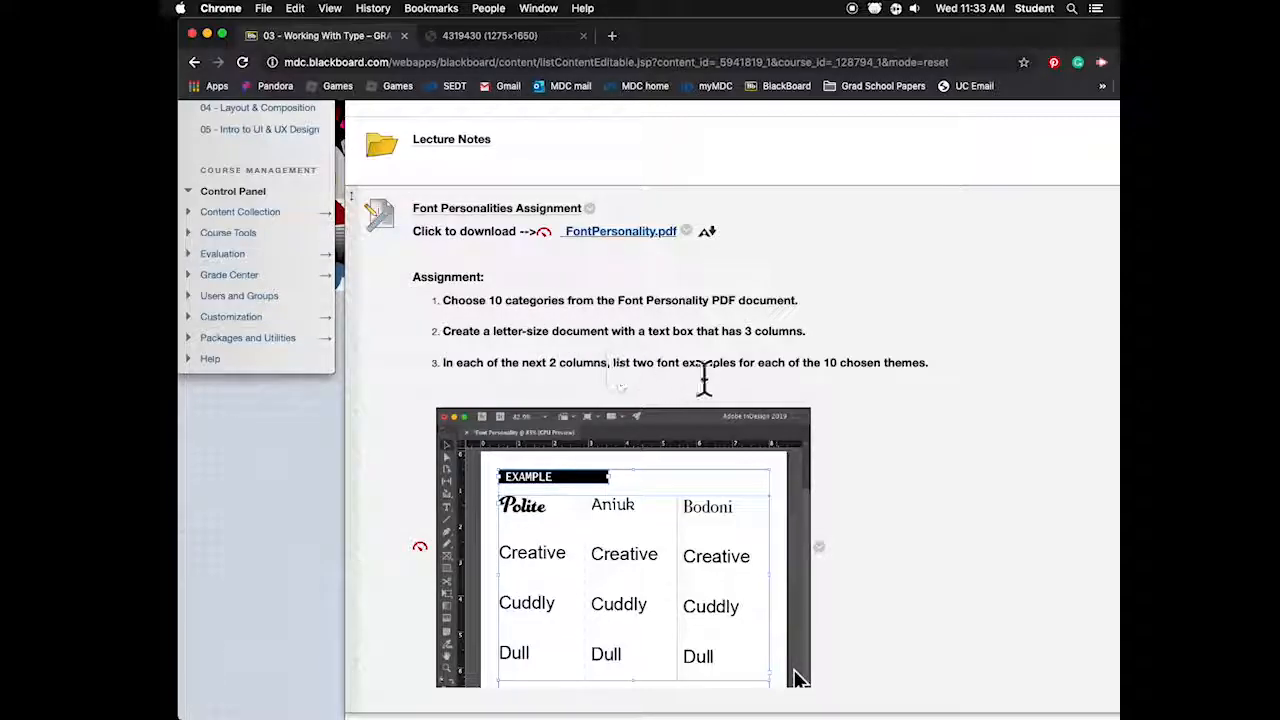
scroll(866, 468, "down", 2)
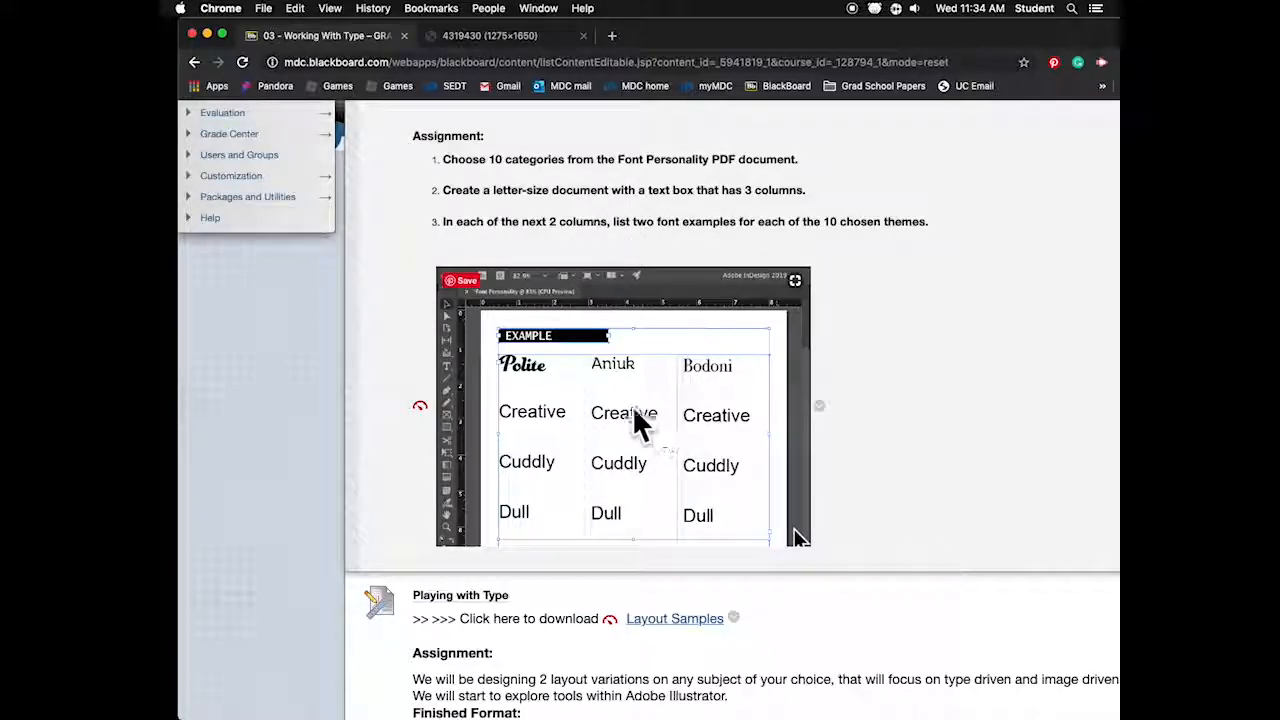
- Read the Playing with Type assignment's brief and finished format requirements
scroll(624, 392, "down", 5)
scroll(630, 402, "down", 1)
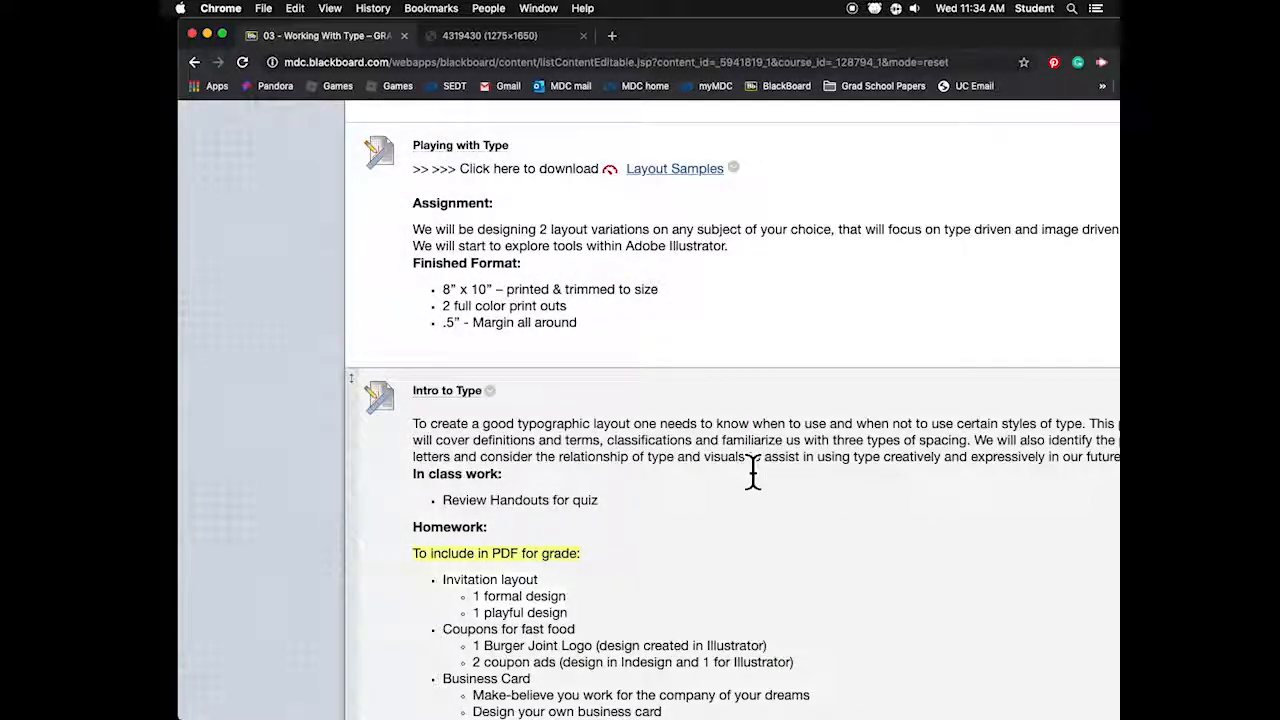
scroll(664, 396, "down", 1)
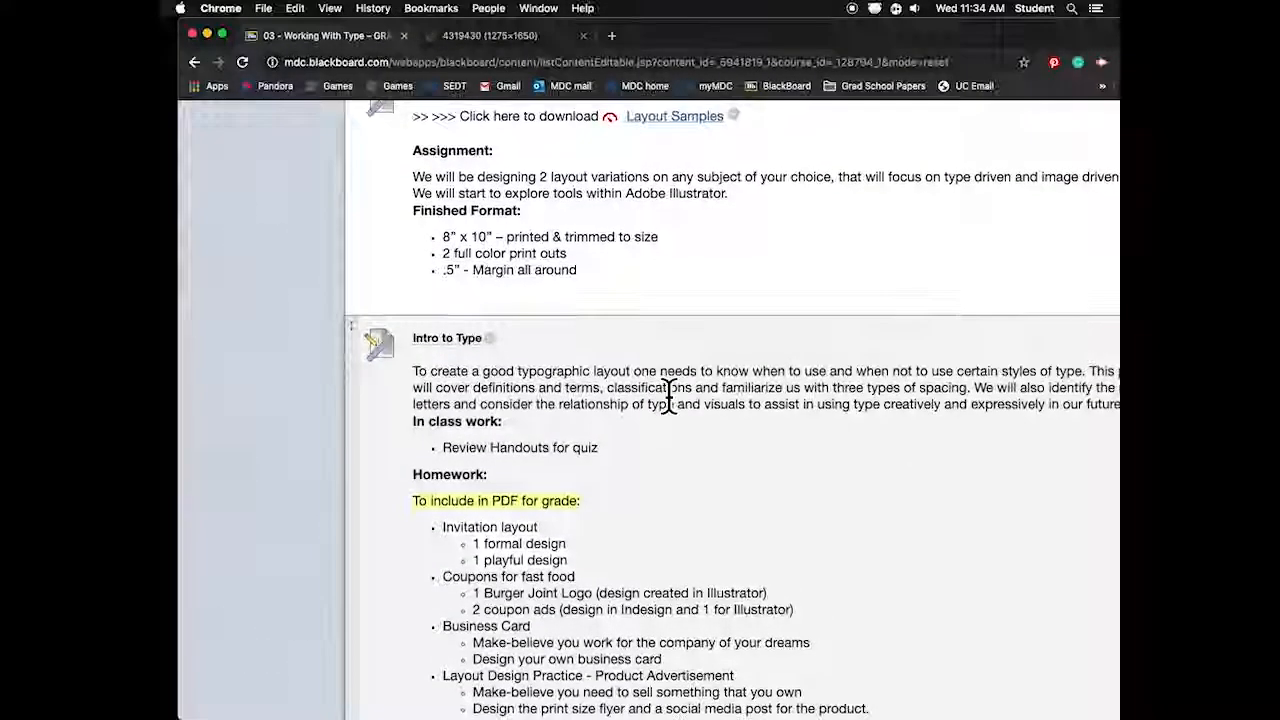
scroll(670, 398, "up", 1)
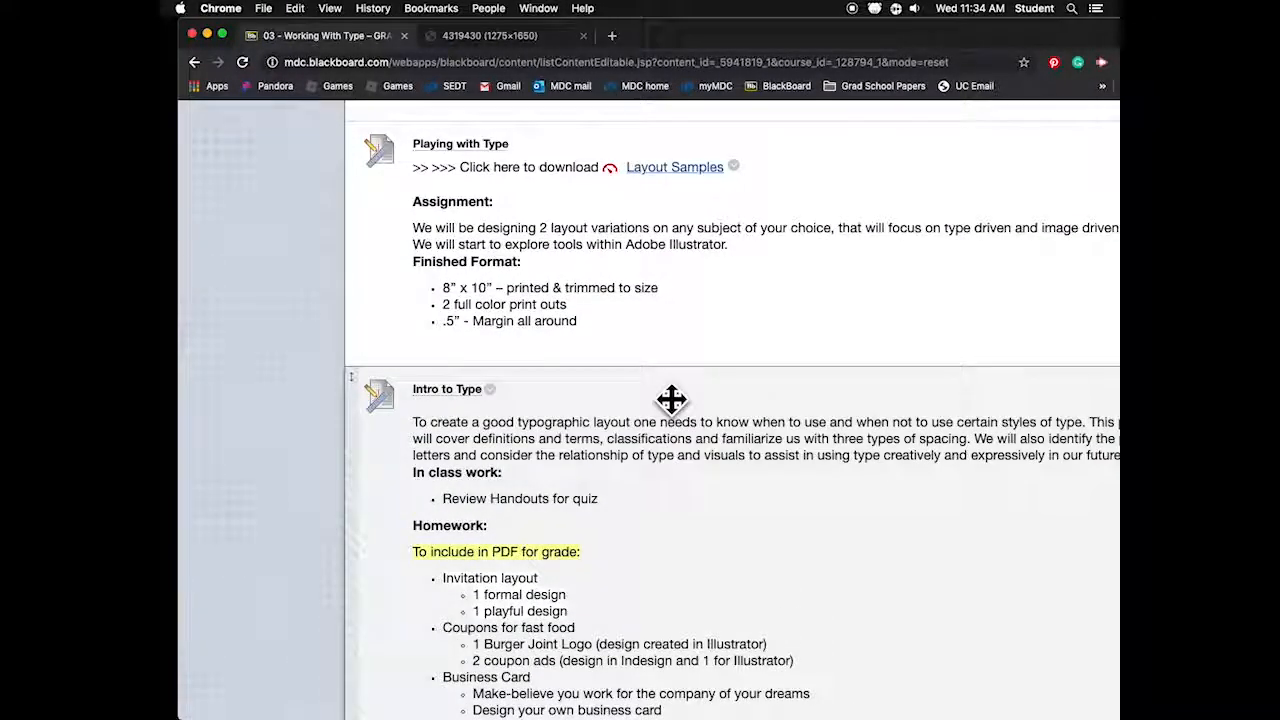
scroll(668, 398, "down", 1)
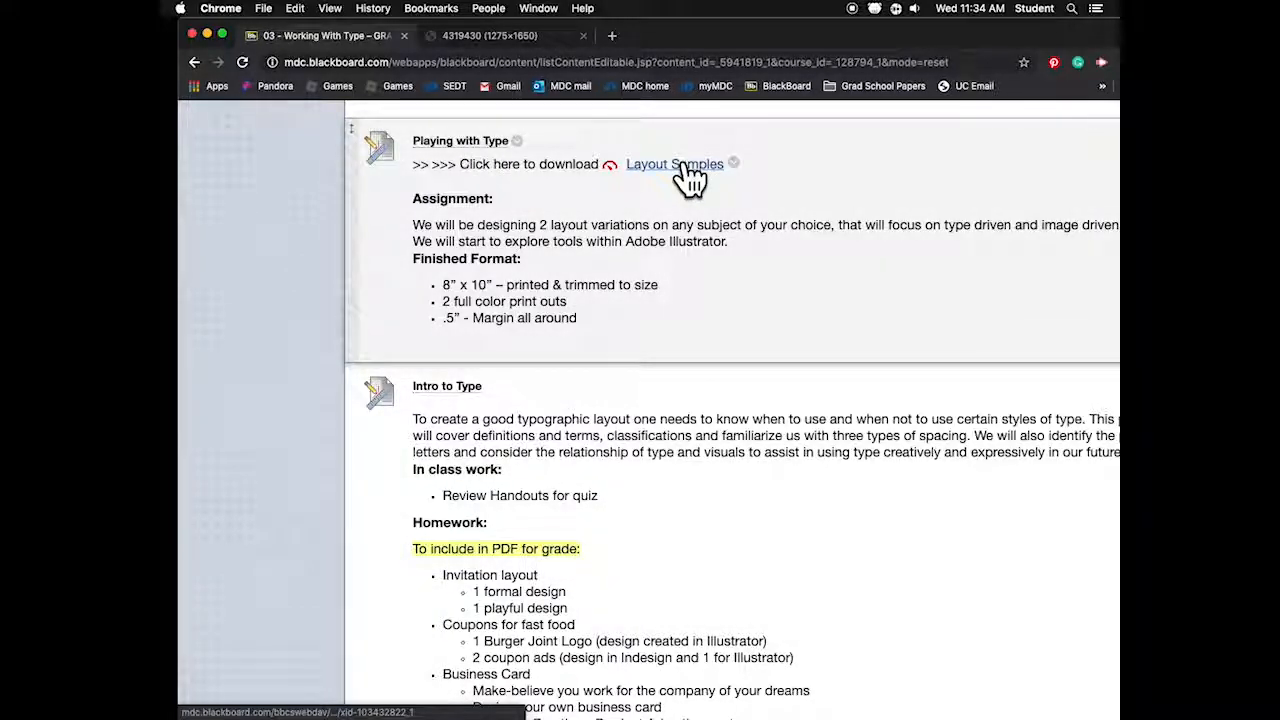
left_click_drag(690, 178, 583, 322)
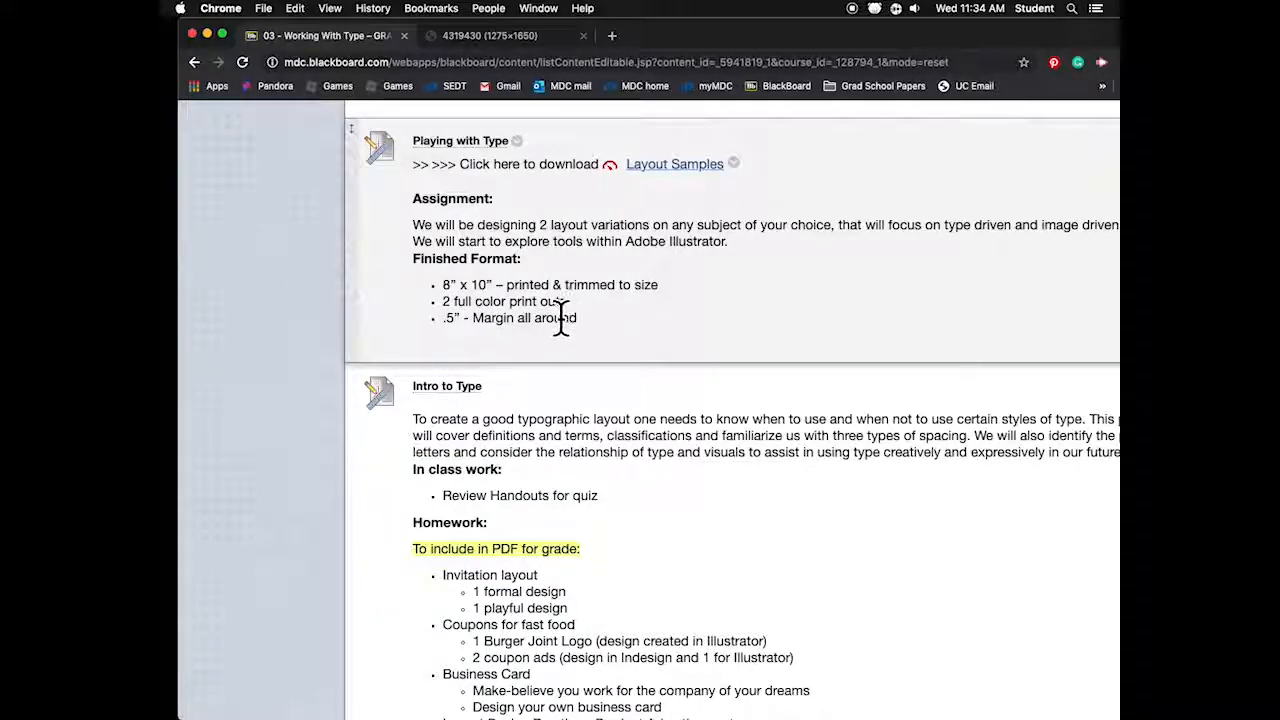
mouse_move(561, 318)
left_mouse_down()
mouse_move(678, 309)
mouse_move(566, 309)
mouse_move(584, 328)
mouse_move(582, 314)
left_mouse_up()
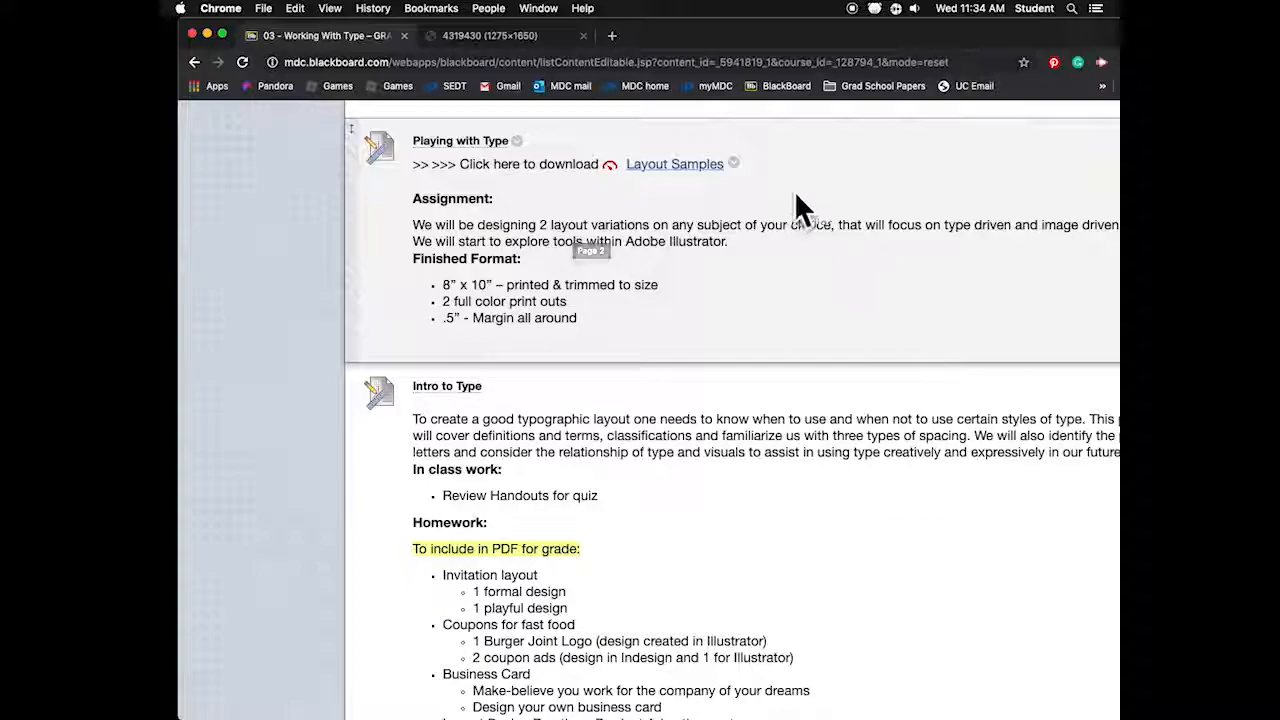
- Reposition the browser window to show the full assignment text, and open the Layout Samples handout at full size
left_click_drag(688, 47, 593, 44)
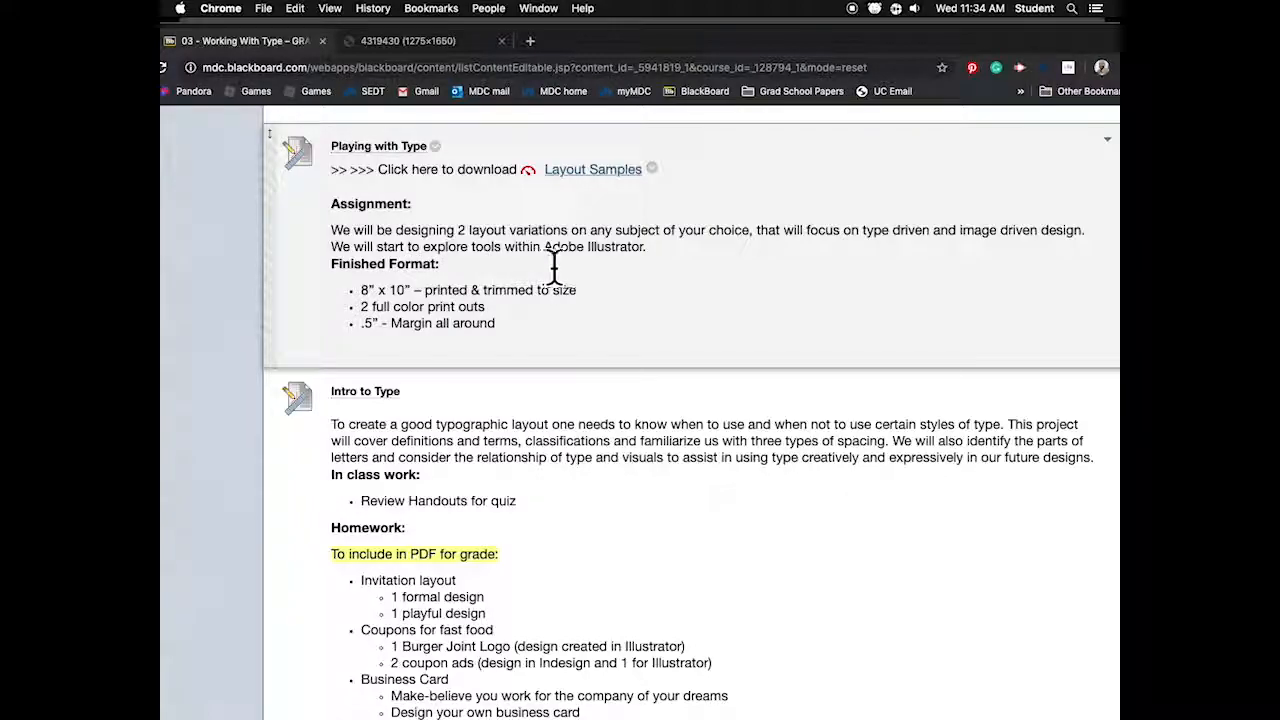
left_click(593, 170)
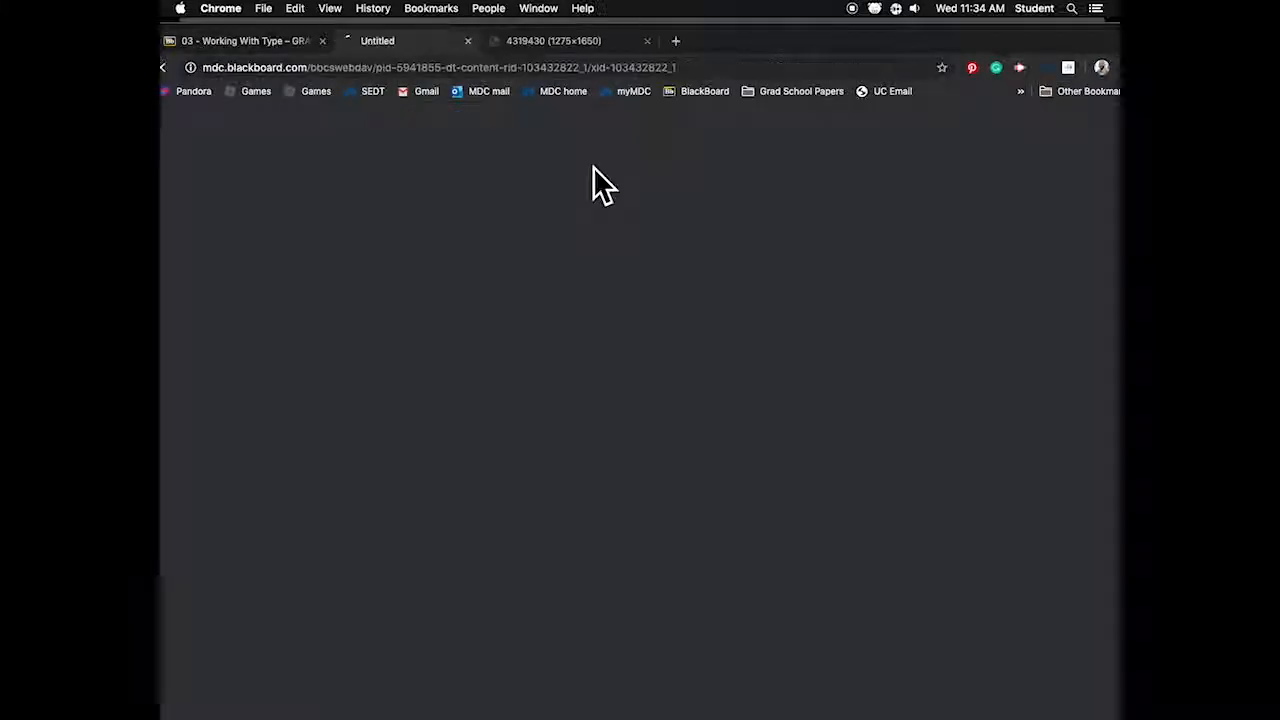
left_click(734, 464)
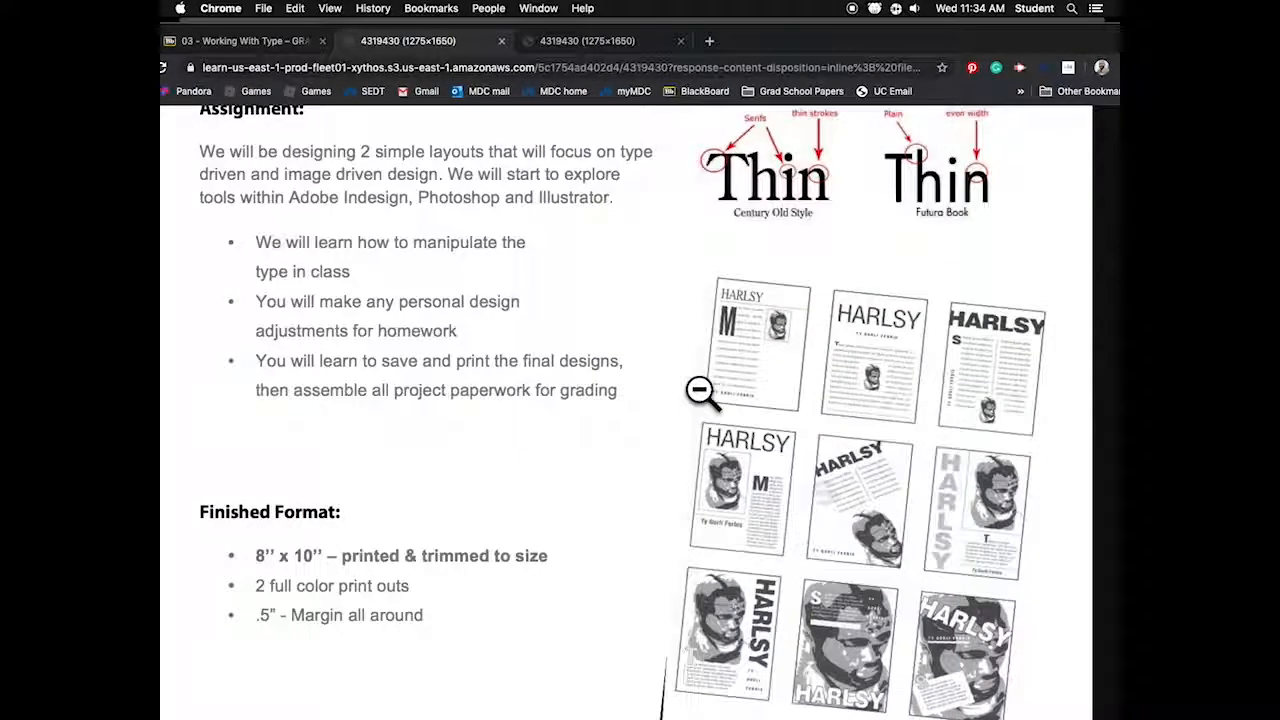
- Examine the Designing With Type handout's sample page layouts and finished format, and close the handout
scroll(700, 390, "down", 3)
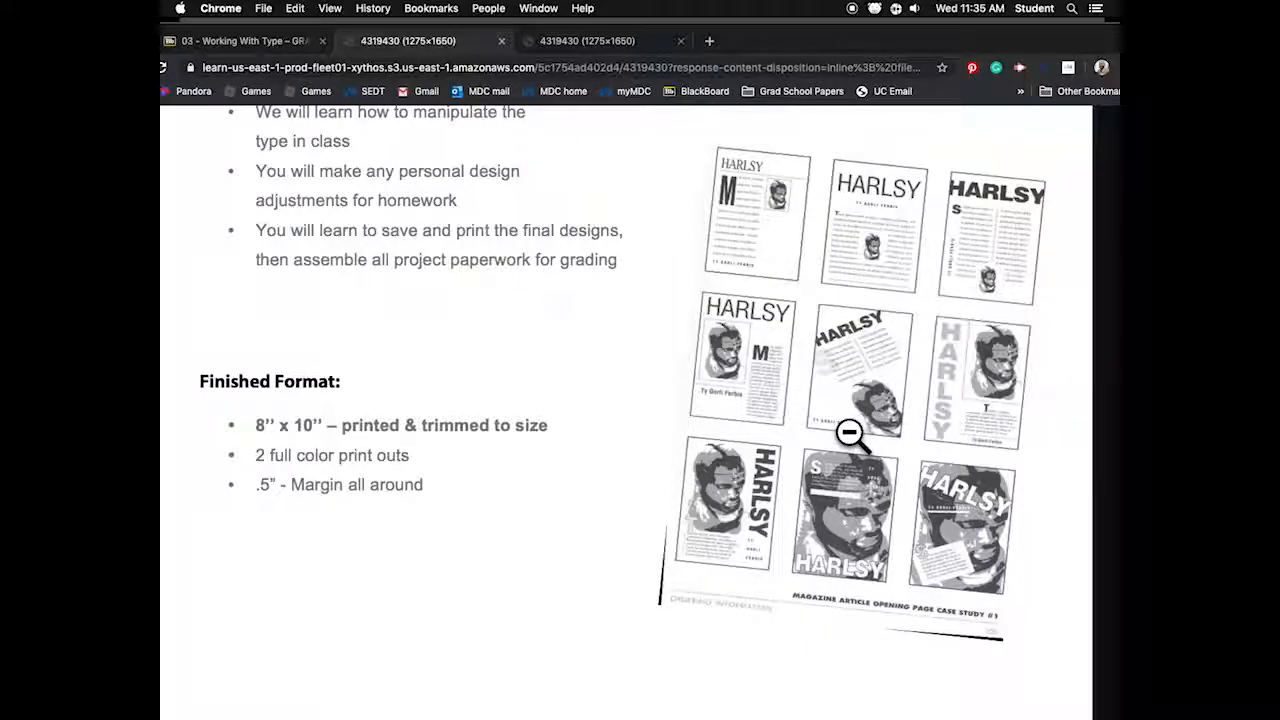
scroll(634, 400, "up", 3)
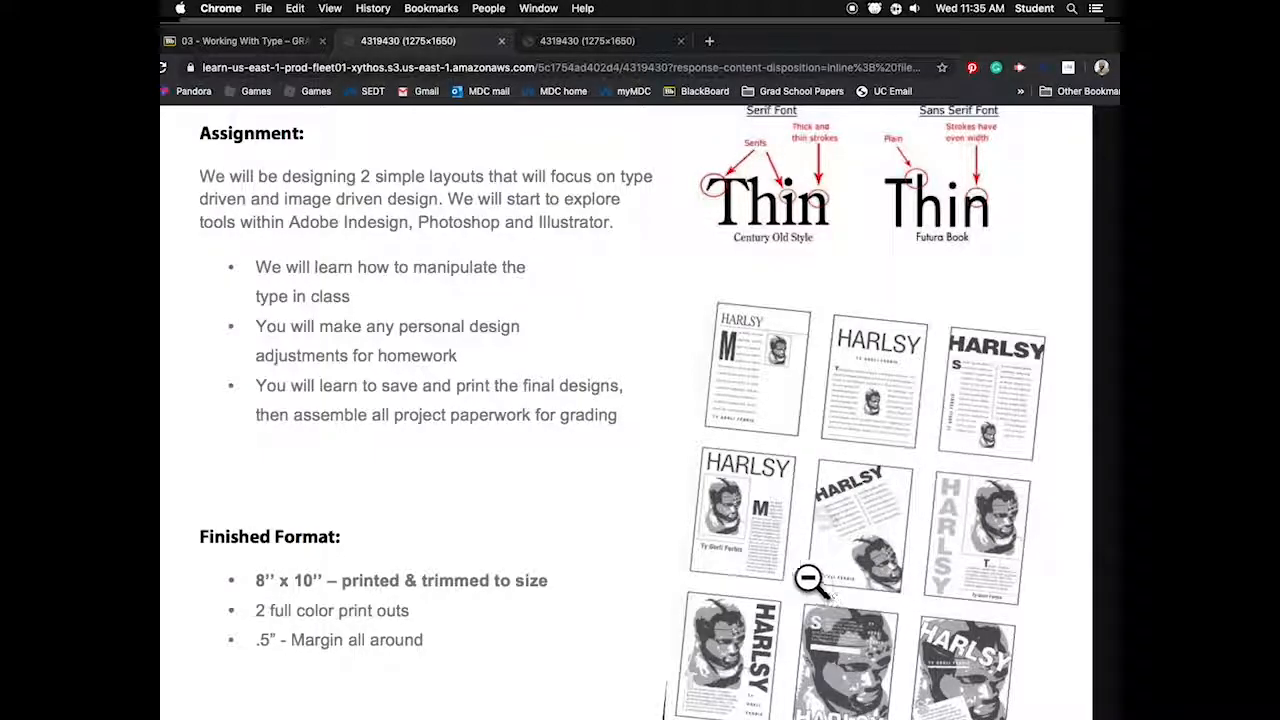
scroll(760, 565, "down", 3)
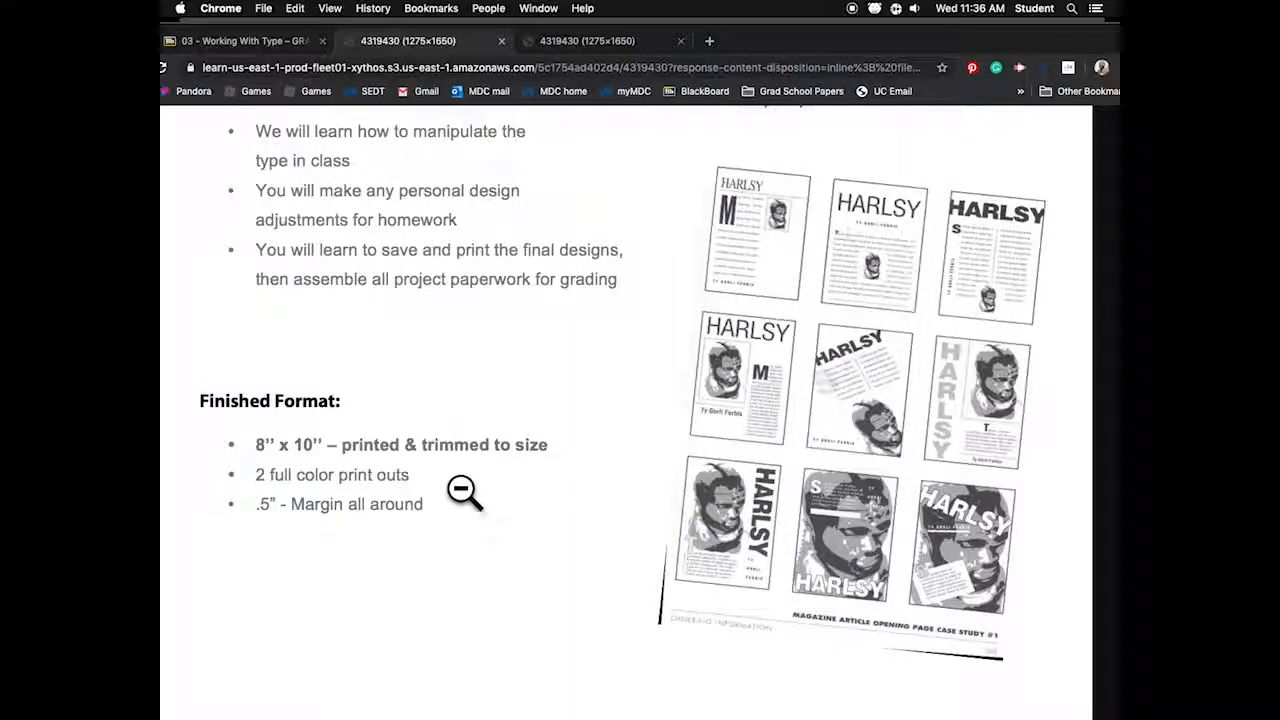
scroll(543, 495, "up", 5)
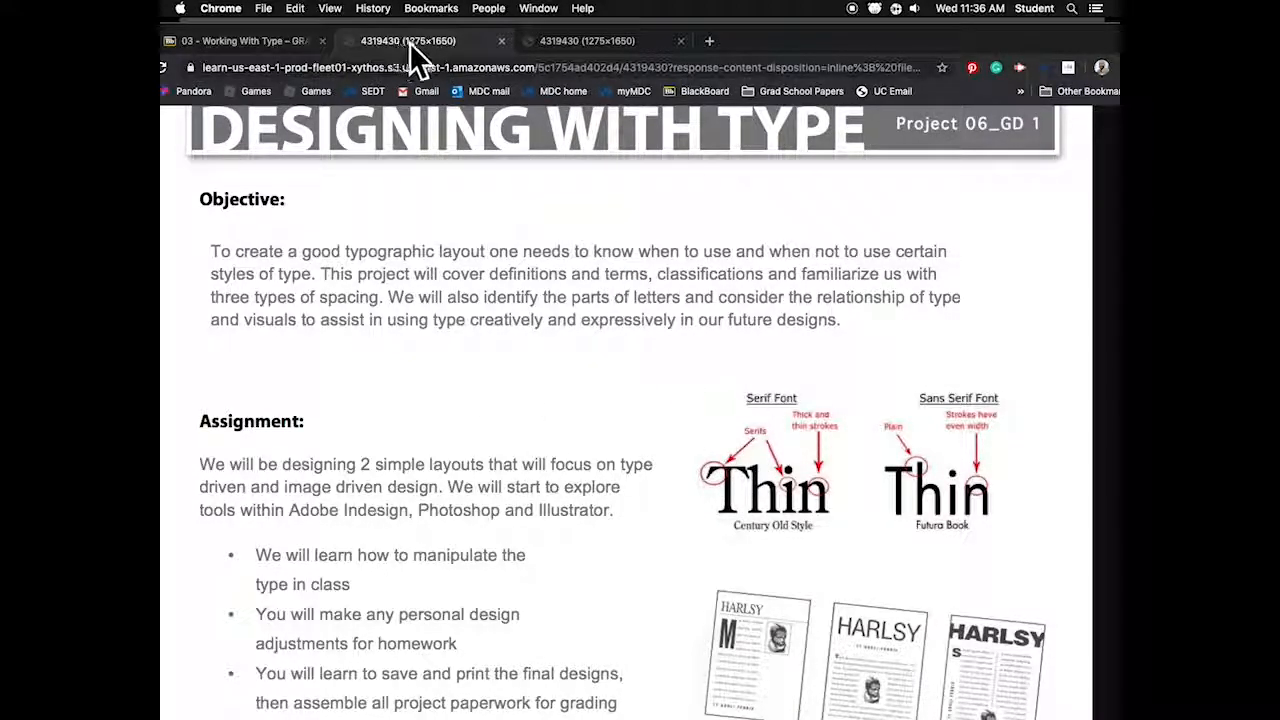
left_click(501, 41)
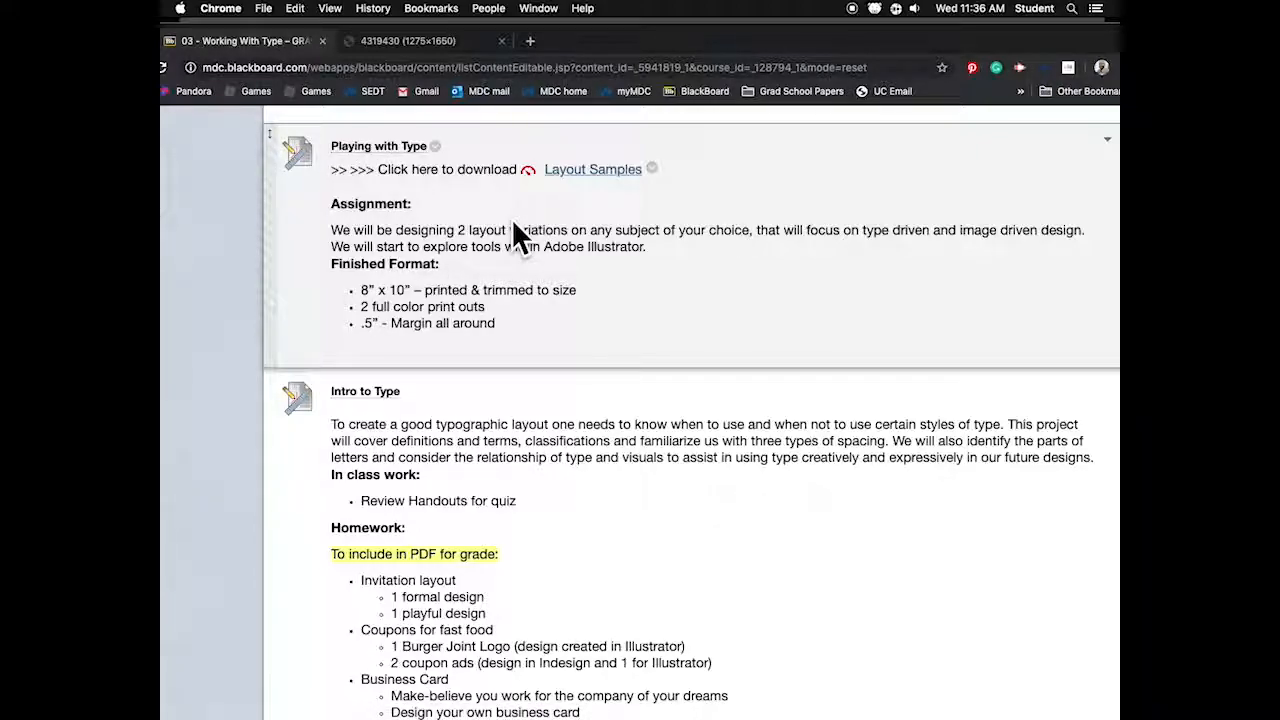
- Review the Intro to Type homework list of items to include in the PDF, singling out the Coupons for fast food entry
scroll(612, 342, "down", 3)
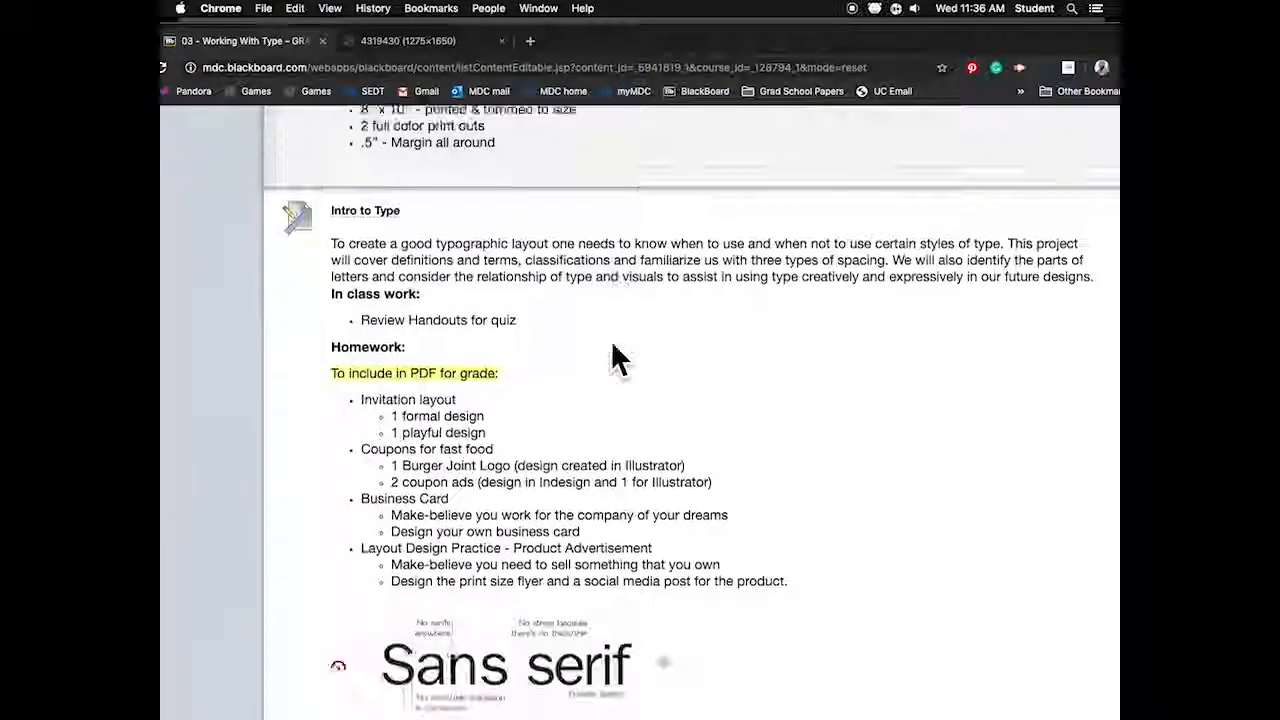
scroll(615, 358, "down", 2)
scroll(615, 358, "up", 1)
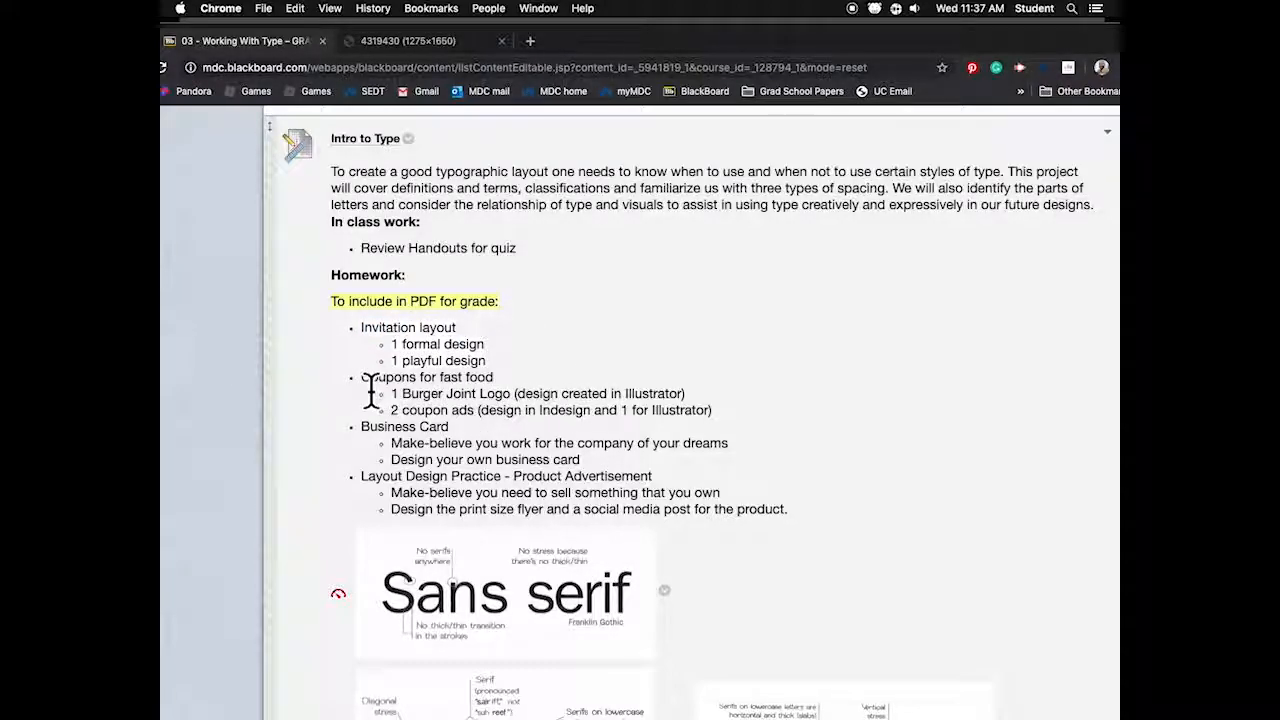
left_click_drag(363, 376, 500, 380)
left_click(498, 385)
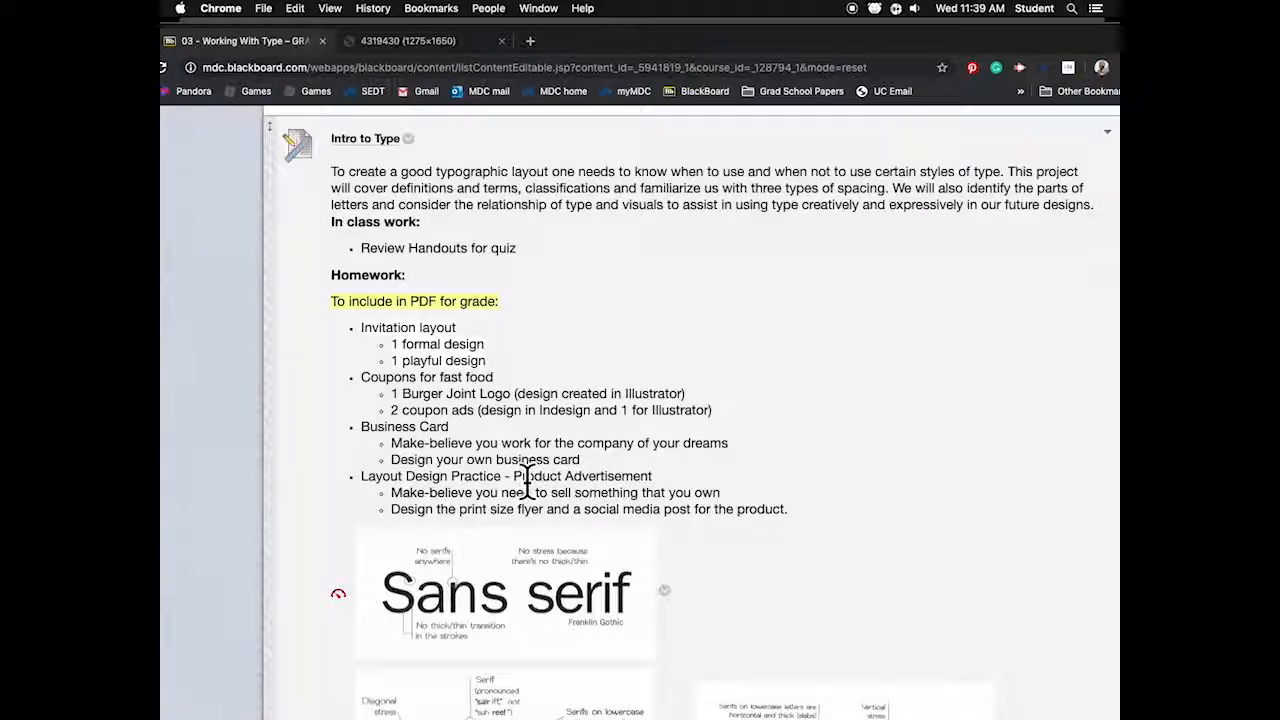
scroll(661, 460, "down", 1)
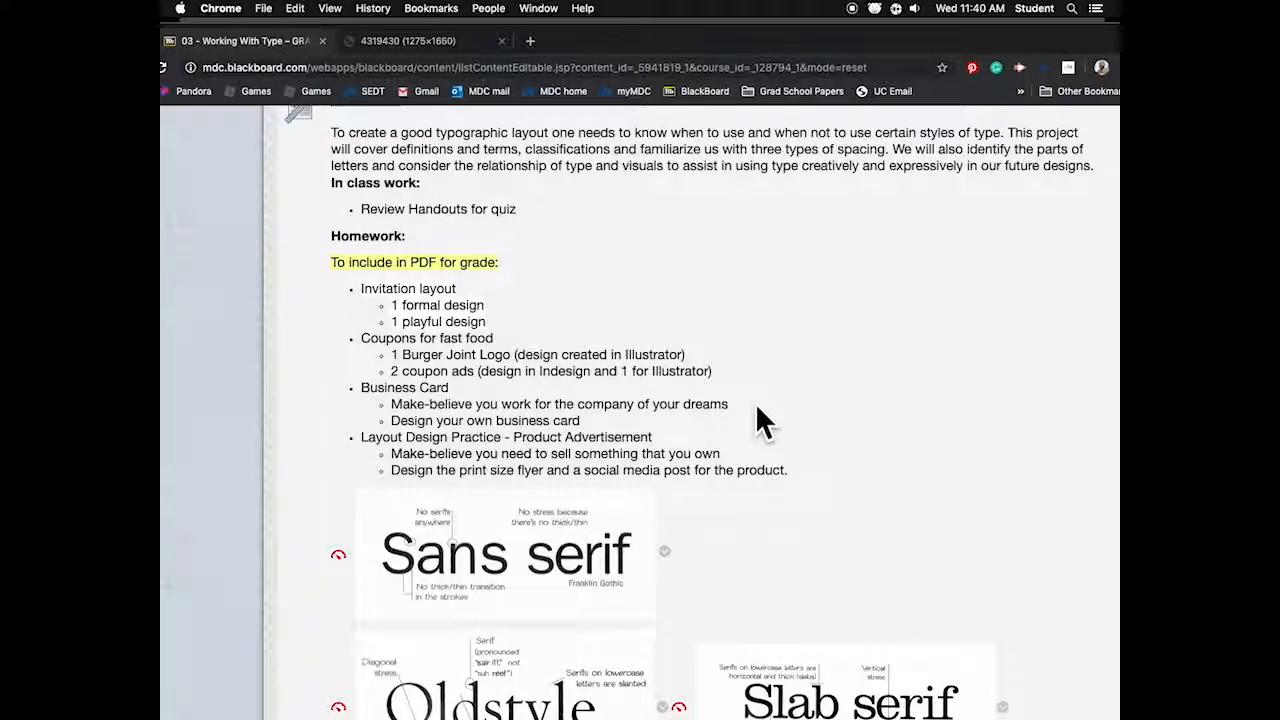
- Recheck the Playing with Type and Intro to Type requirements, and go back up to the Font Personalities Assignment example
scroll(756, 403, "up", 5)
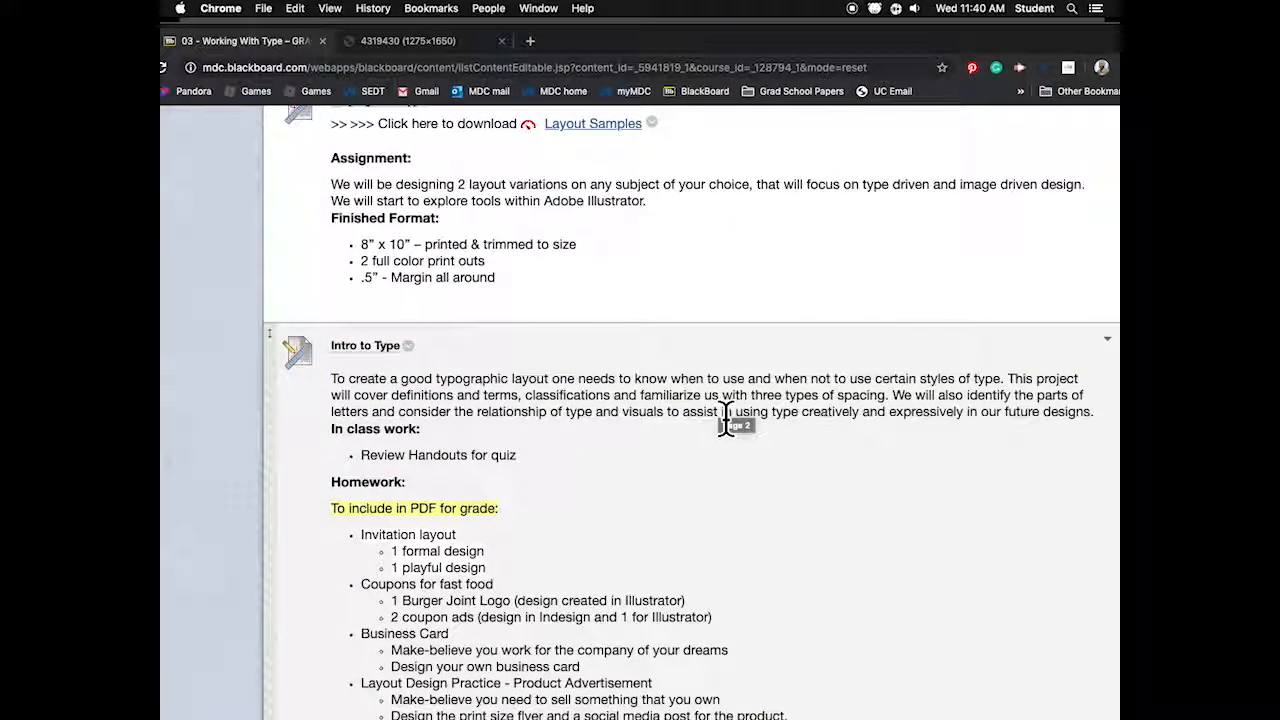
scroll(580, 545, "down", 3)
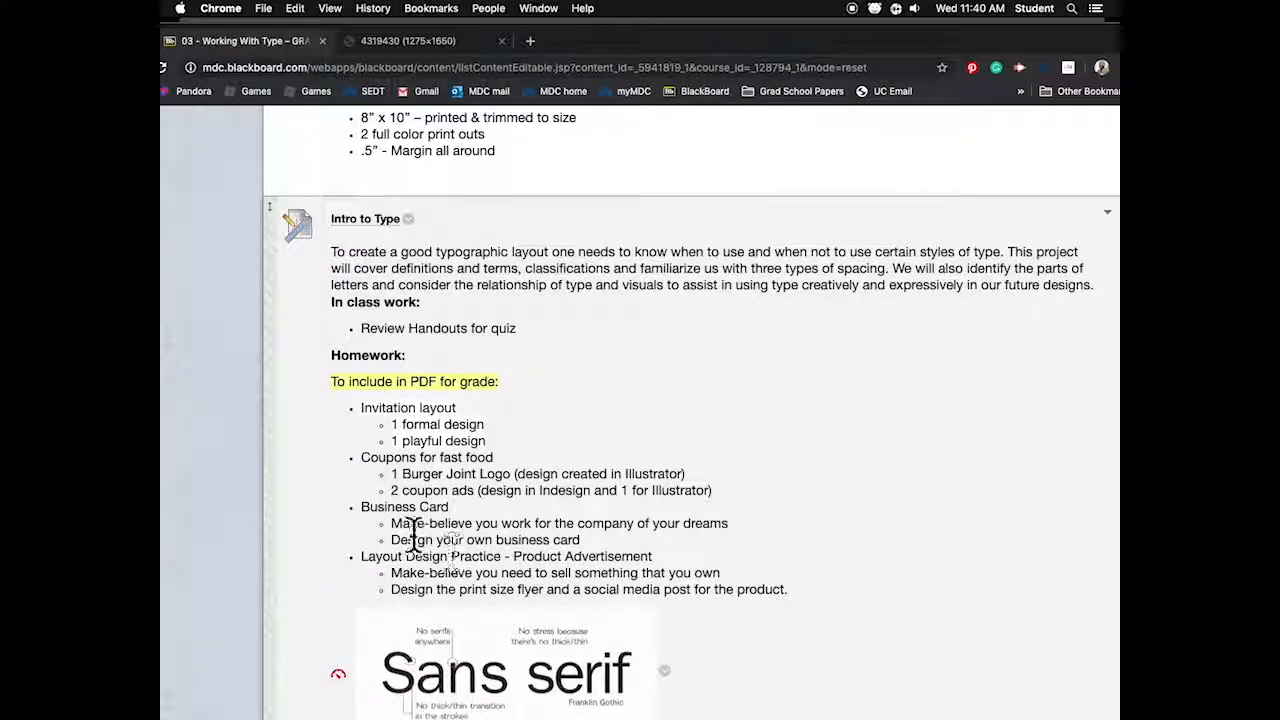
scroll(527, 463, "up", 1)
scroll(524, 450, "up", 2)
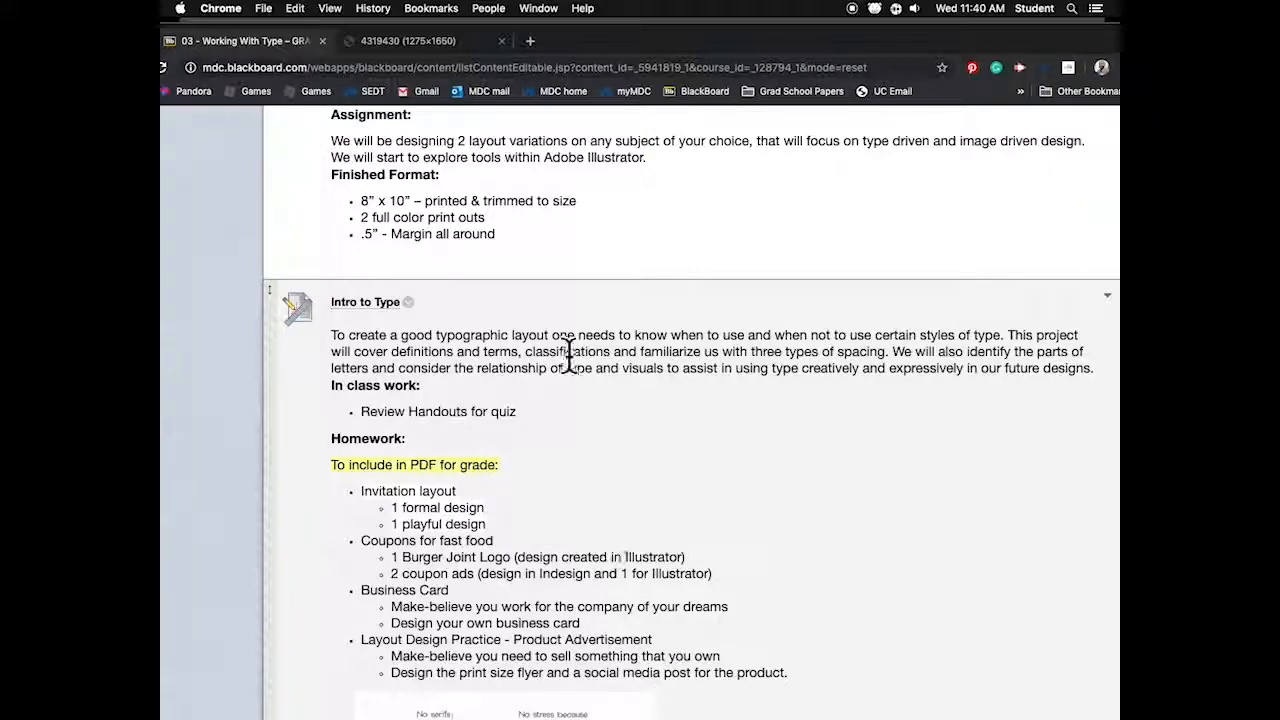
scroll(600, 390, "down", 5)
scroll(602, 395, "up", 3)
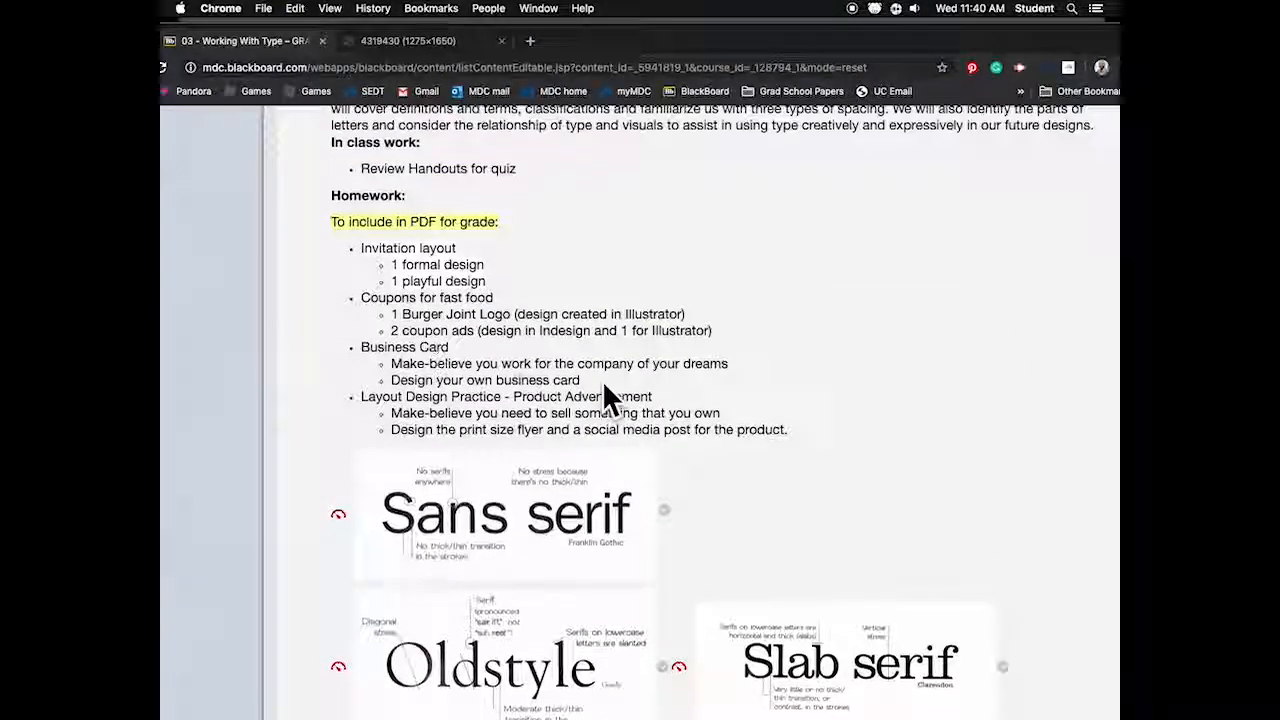
scroll(604, 388, "up", 10)
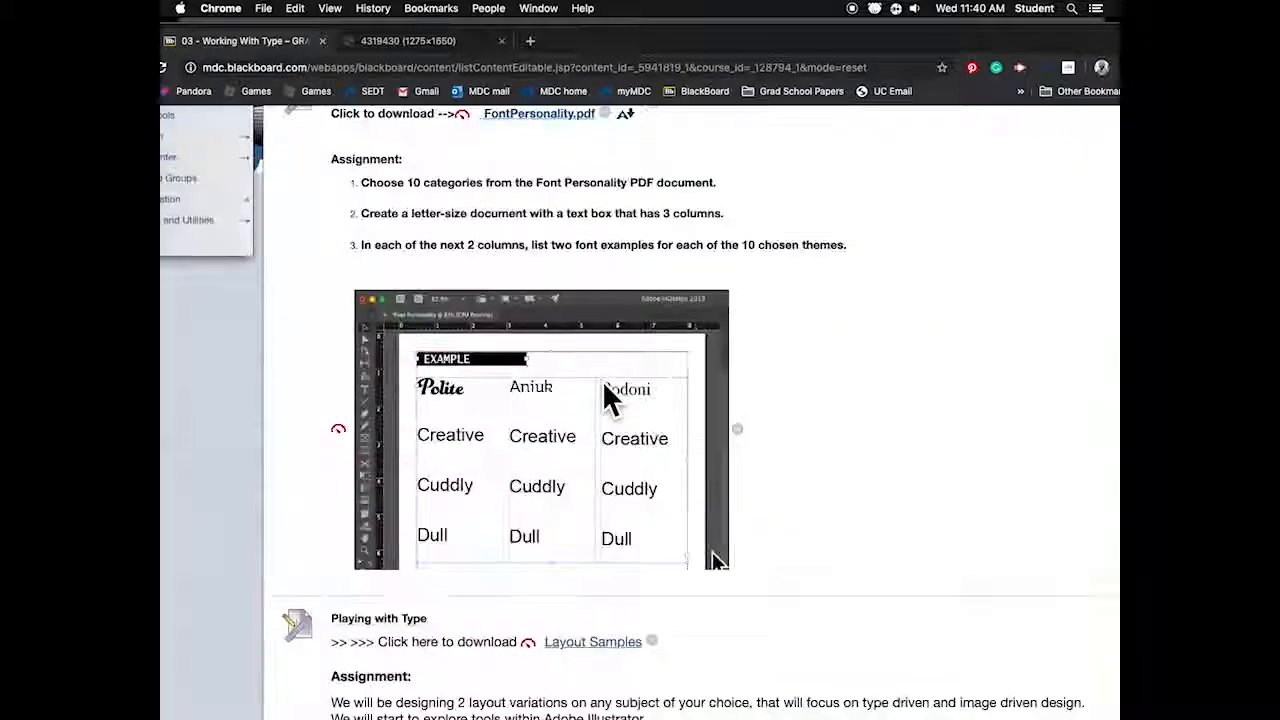
- Review the Intro to Type homework list, from the invitation layout and fast food coupons through the product advertisement
scroll(606, 388, "down", 4)
scroll(622, 405, "down", 3)
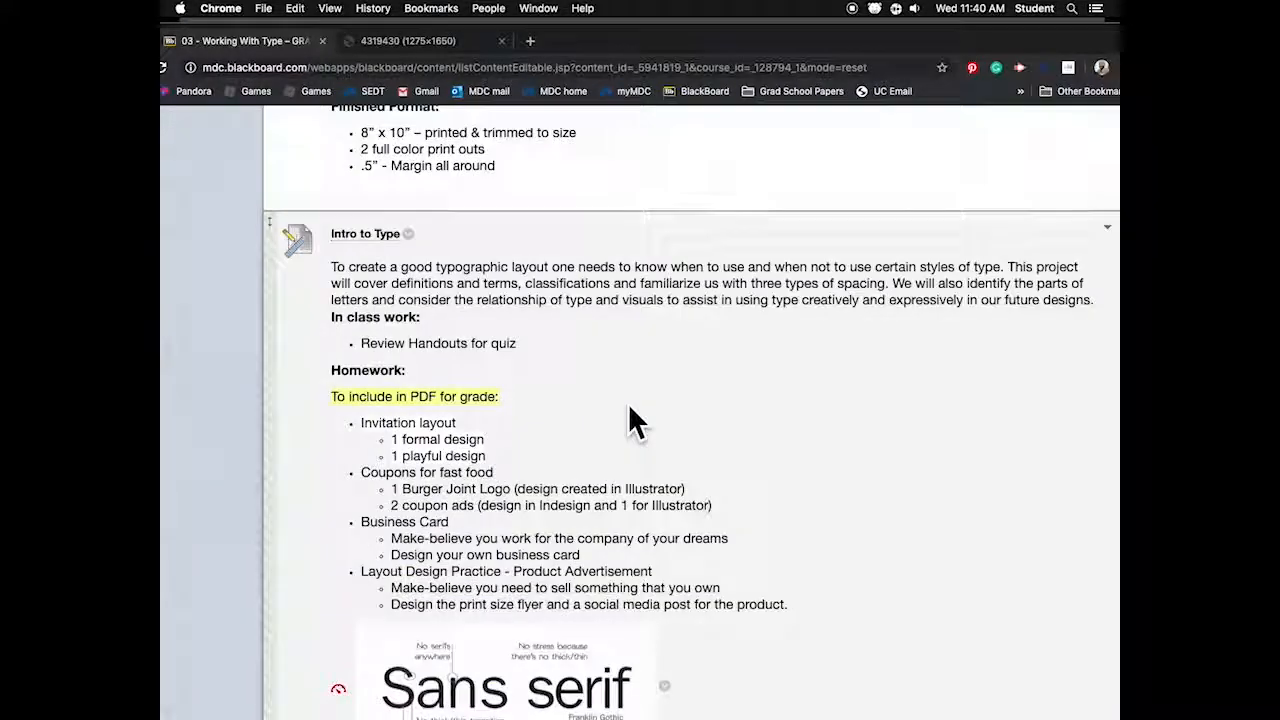
scroll(633, 420, "down", 1)
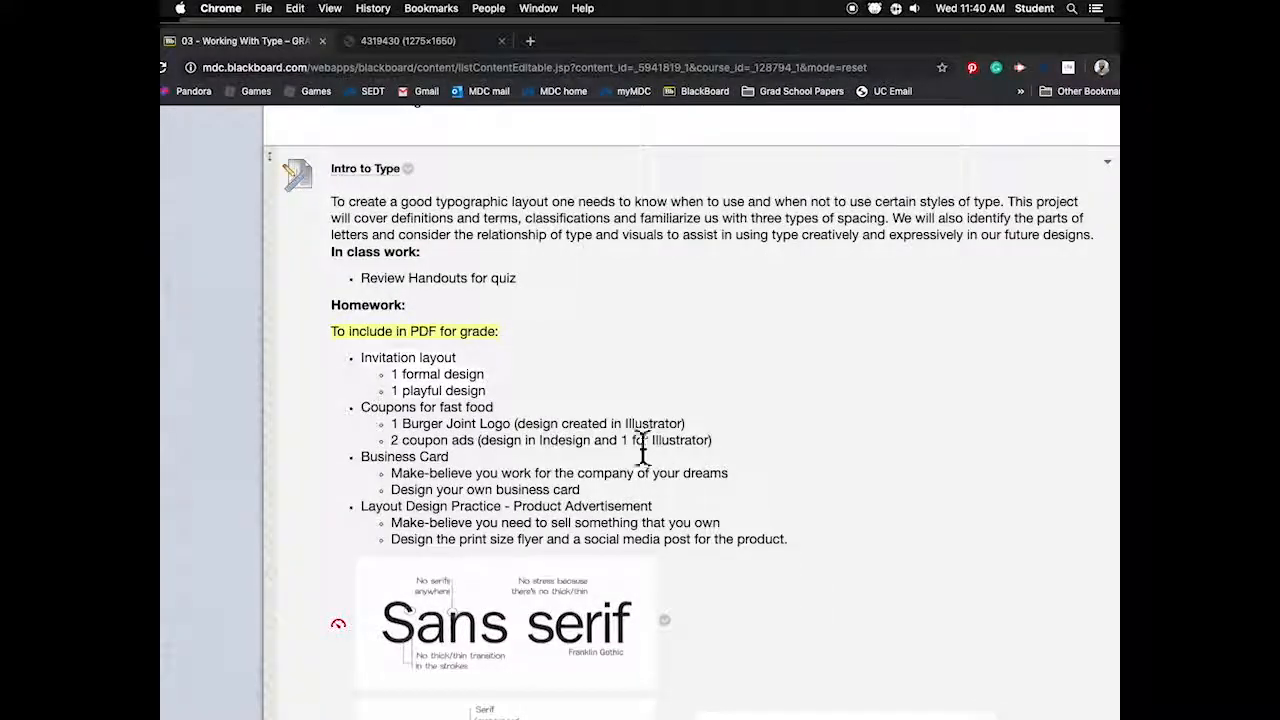
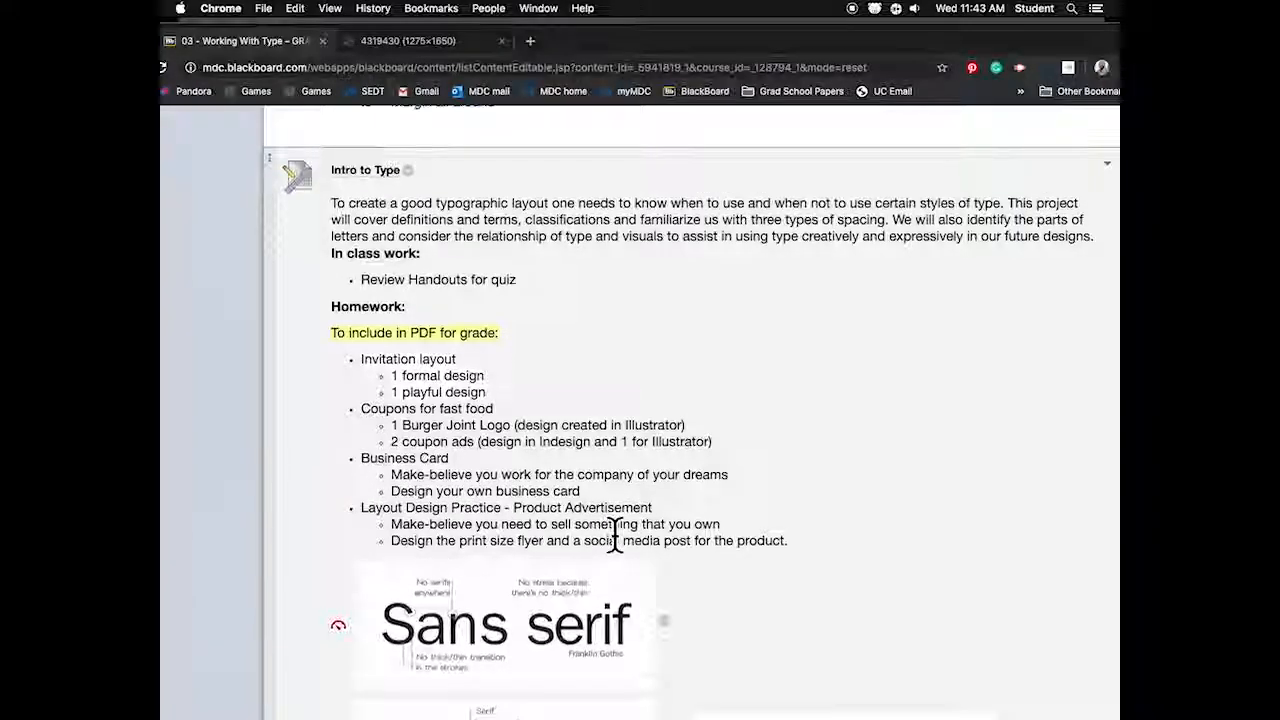
scroll(610, 545, "down", 2)
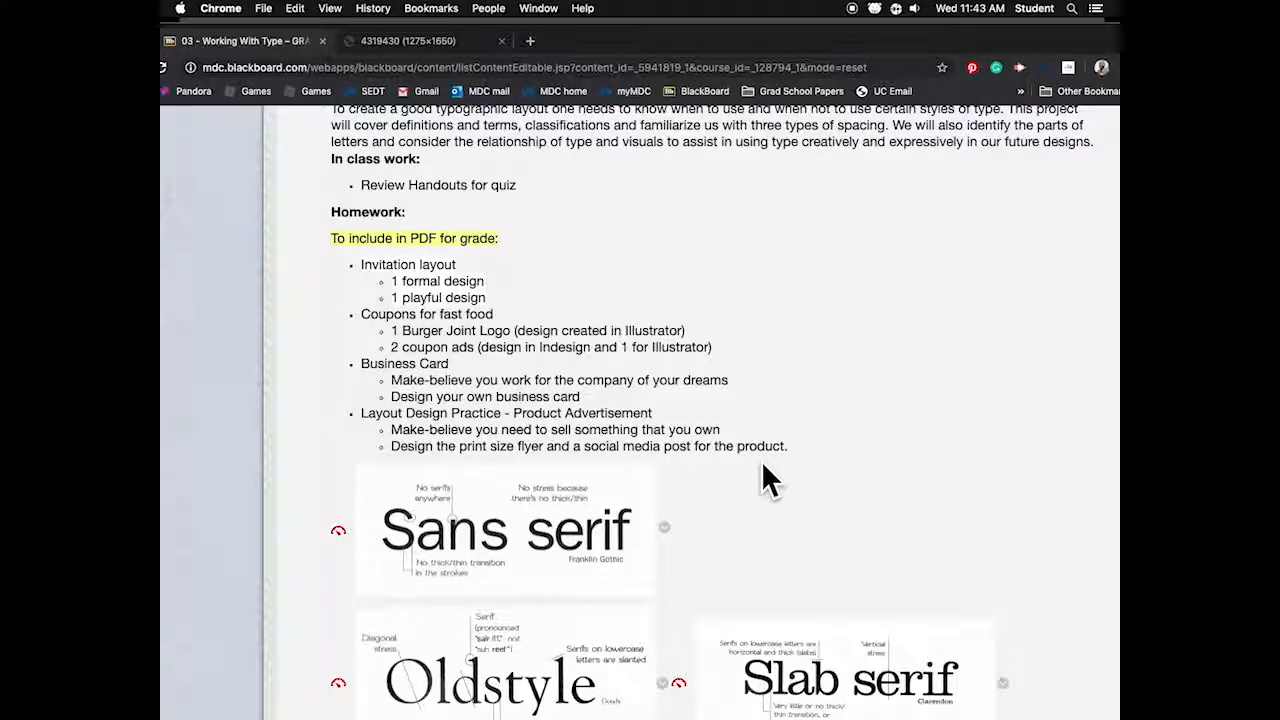
scroll(740, 440, "down", 1)
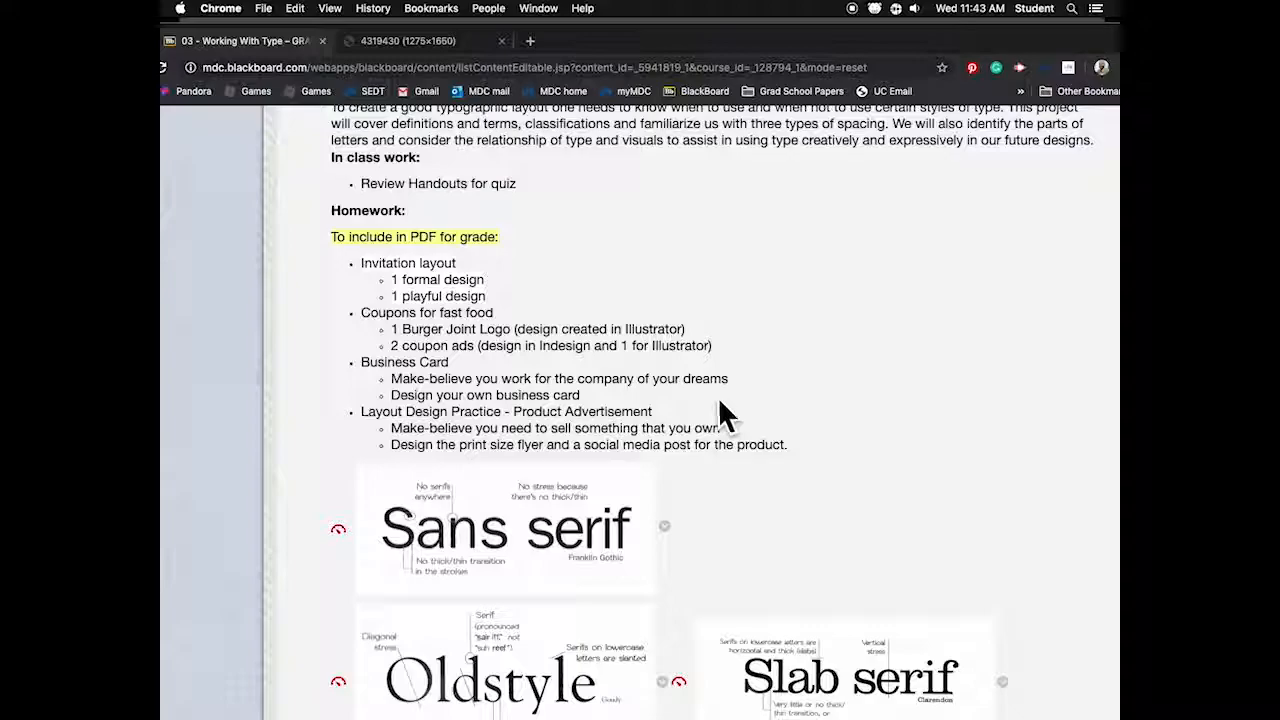
scroll(722, 415, "up", 1)
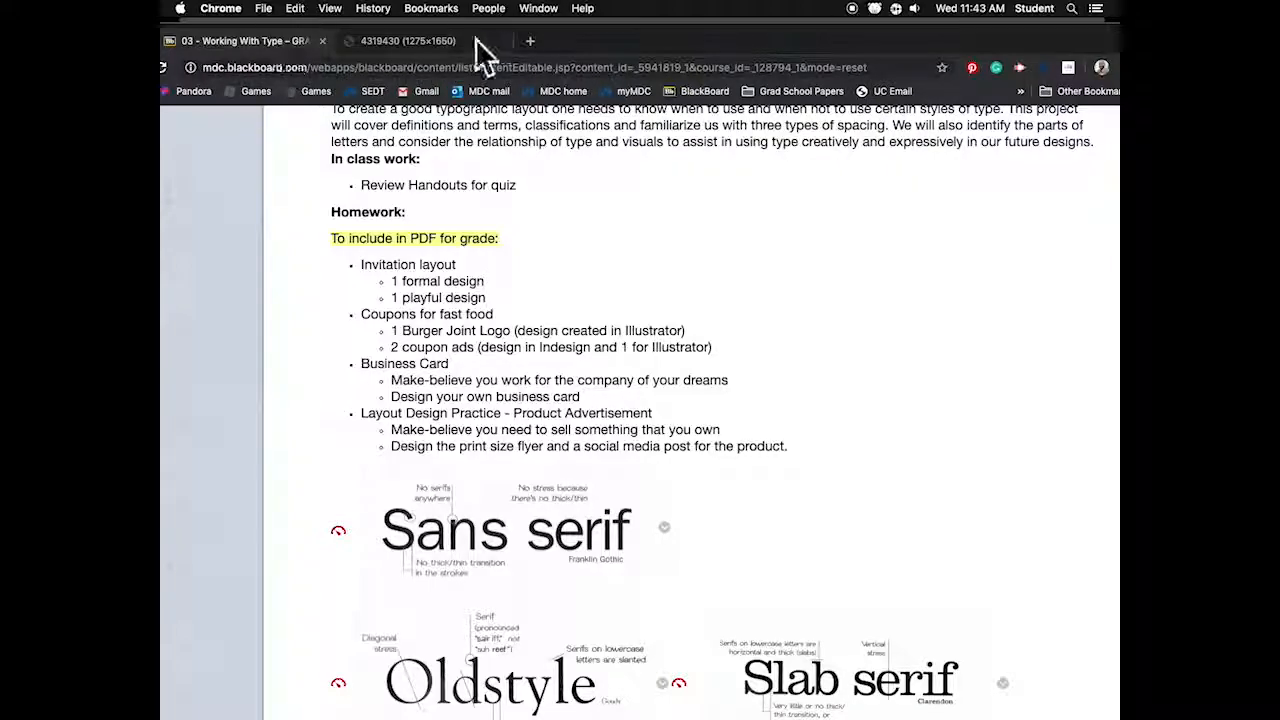
- Switch to Illustrator and delete the black star from the second artboard of practice.pdf
left_click_drag(600, 51, 161, 82)
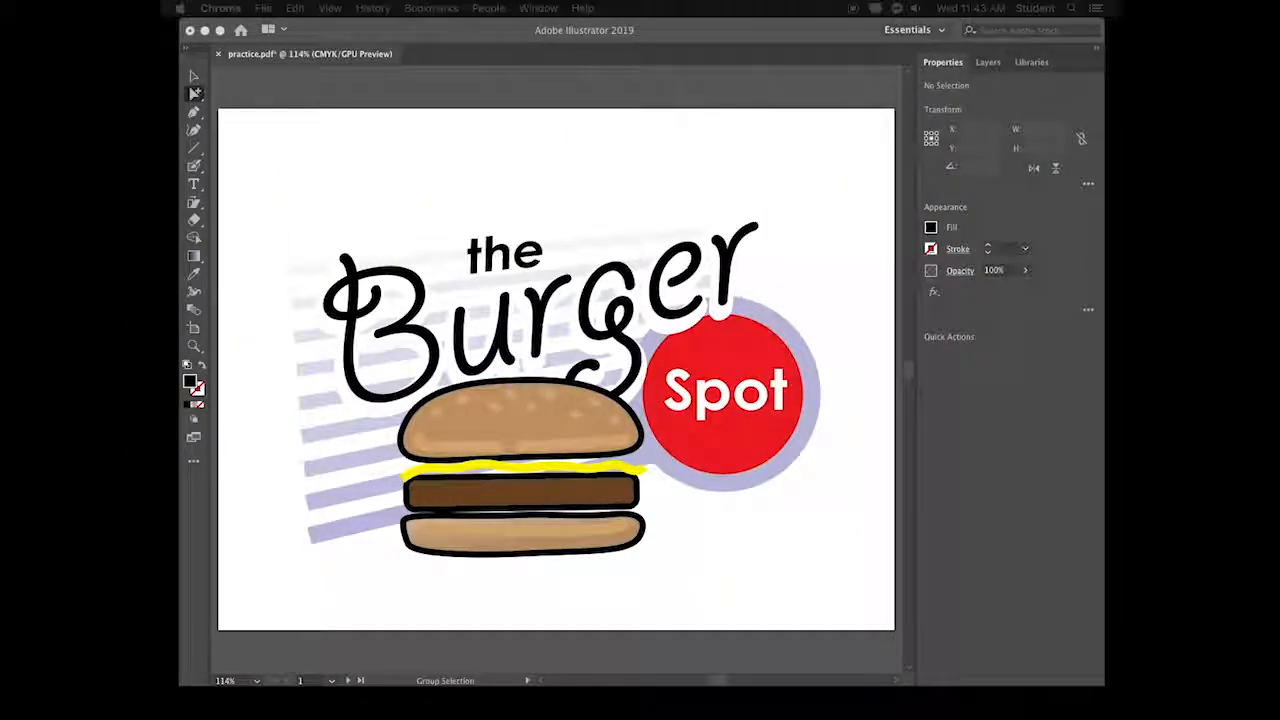
left_click(686, 160)
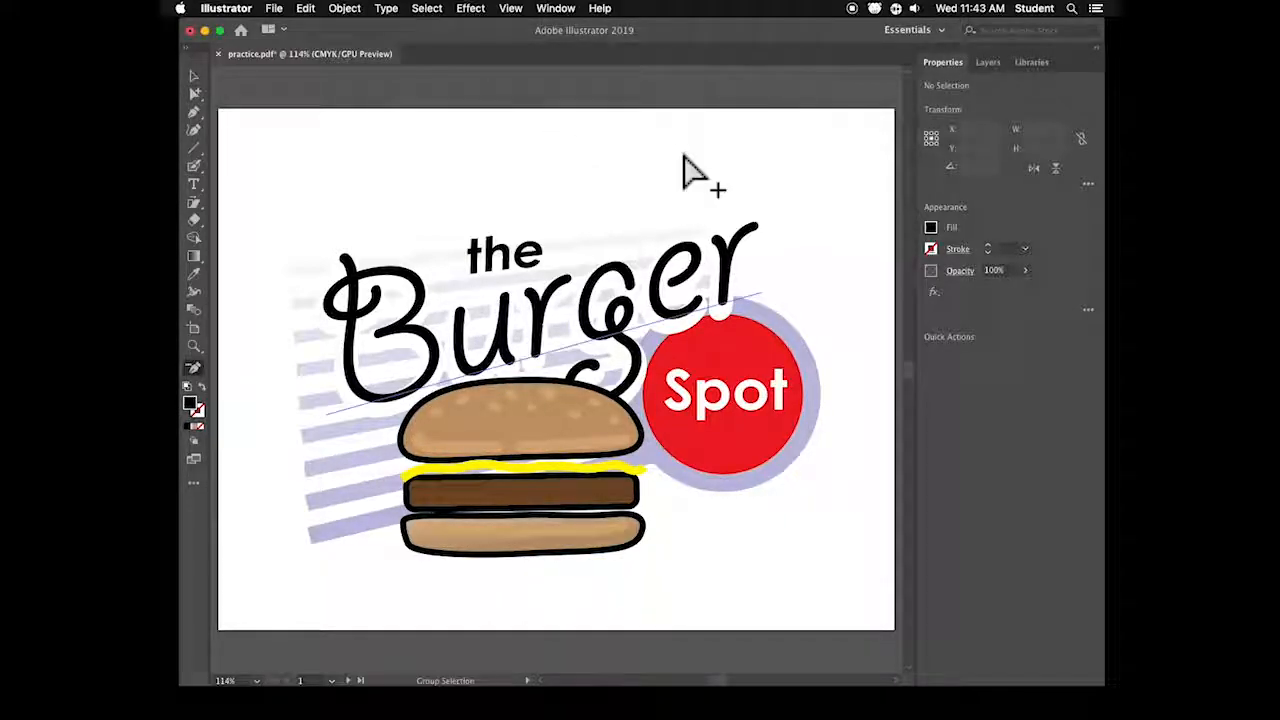
key("super+minus")
key("super+minus")
key("super+minus")
left_click_drag(787, 381, 590, 315)
left_click(620, 333)
left_click(779, 379)
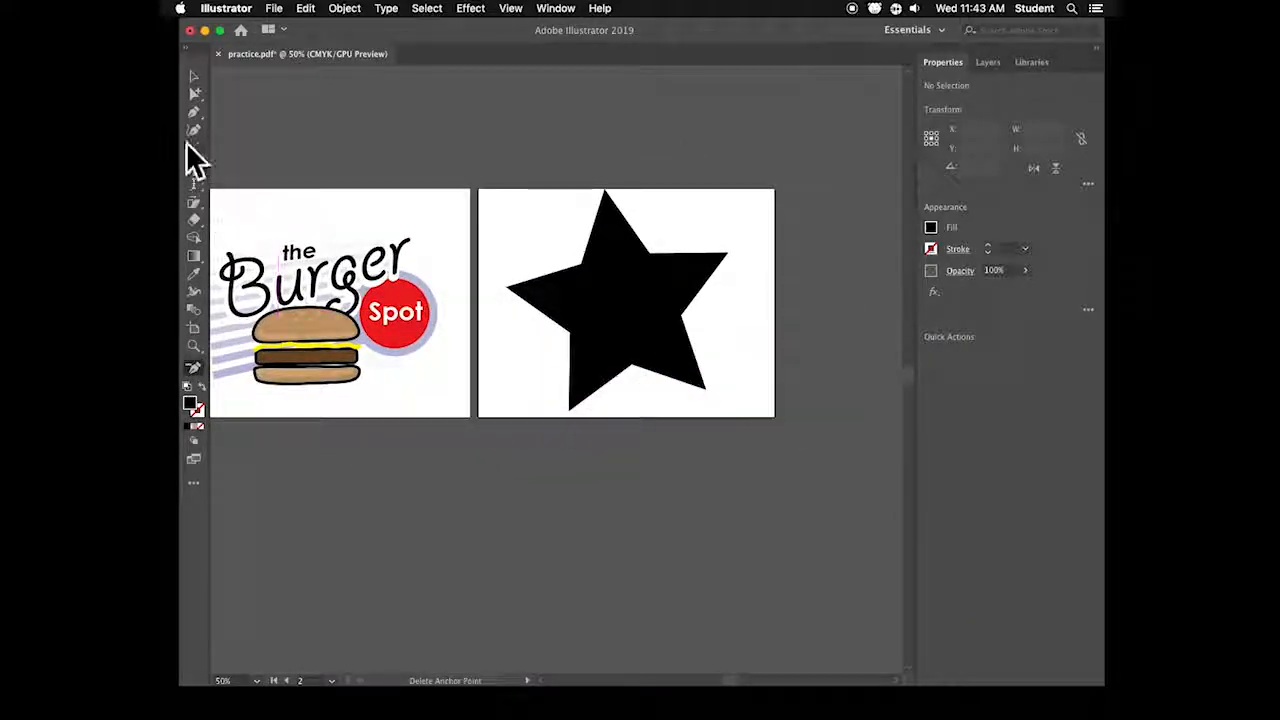
left_click(193, 78)
left_click(652, 325)
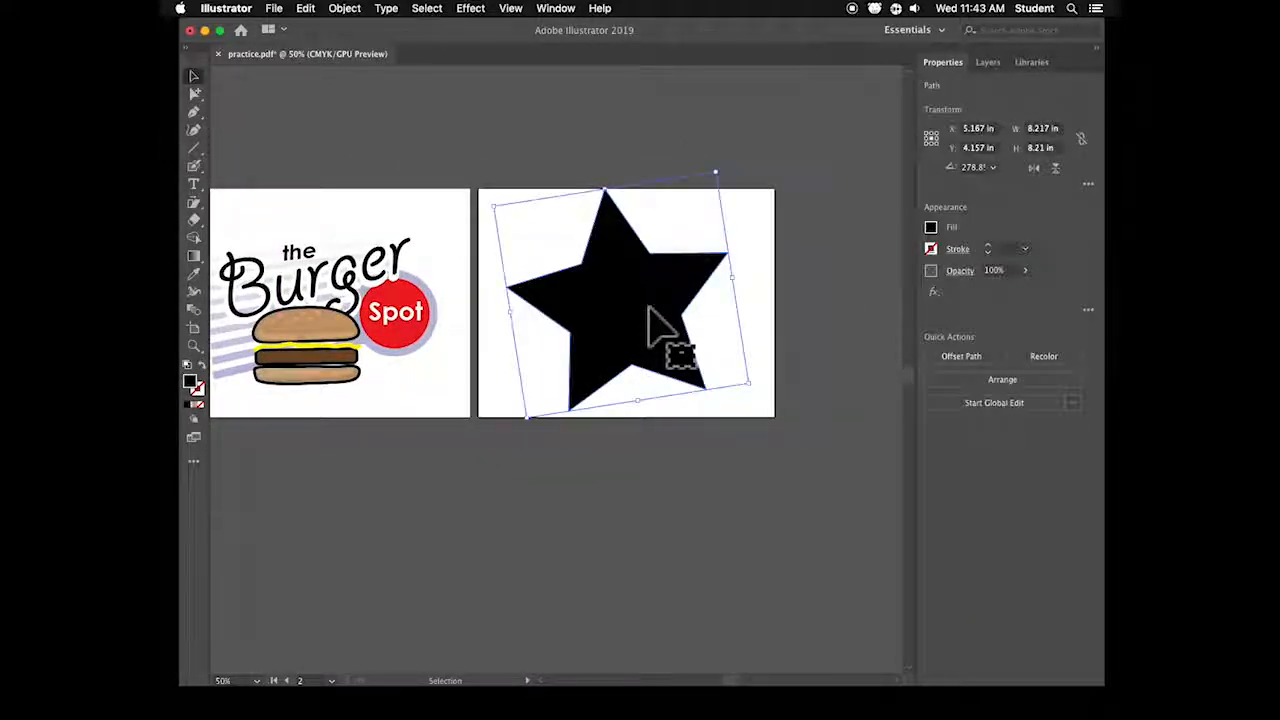
key("Delete")
- Duplicate the complete "the Burger Spot" logo artwork from the first artboard onto the empty second artboard
left_click_drag(477, 166, 560, 147)
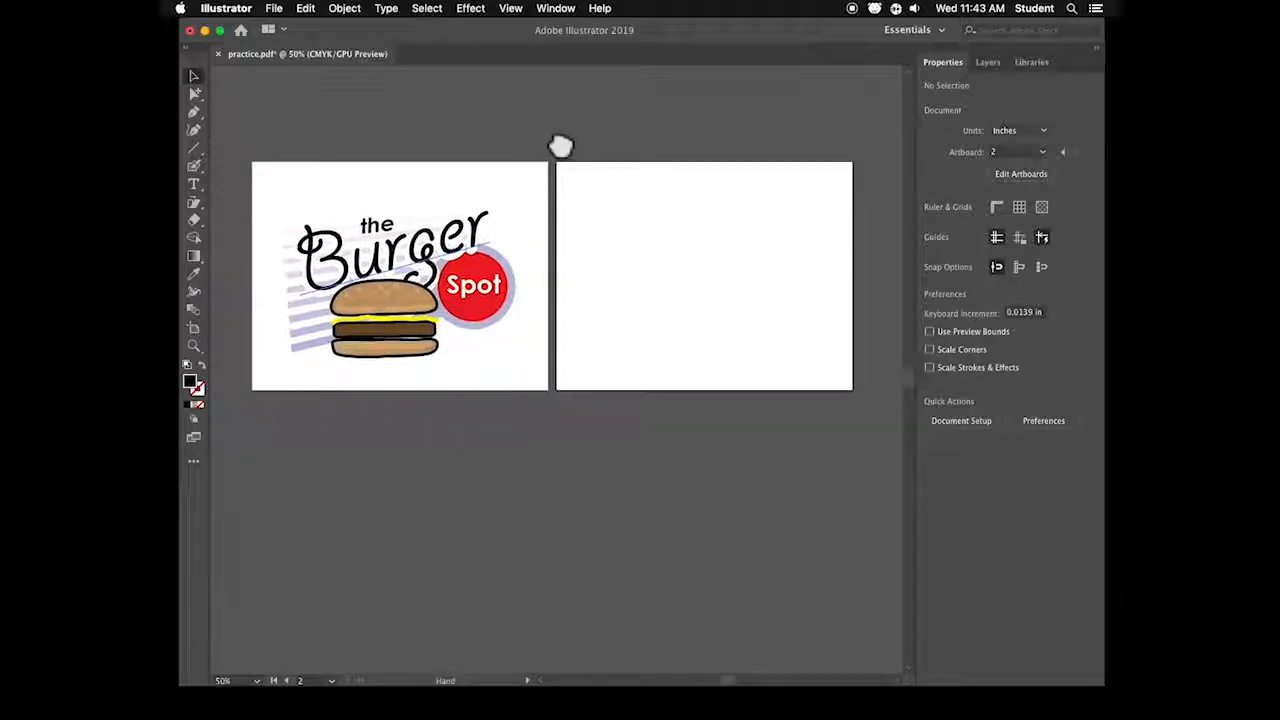
left_click_drag(282, 200, 512, 394)
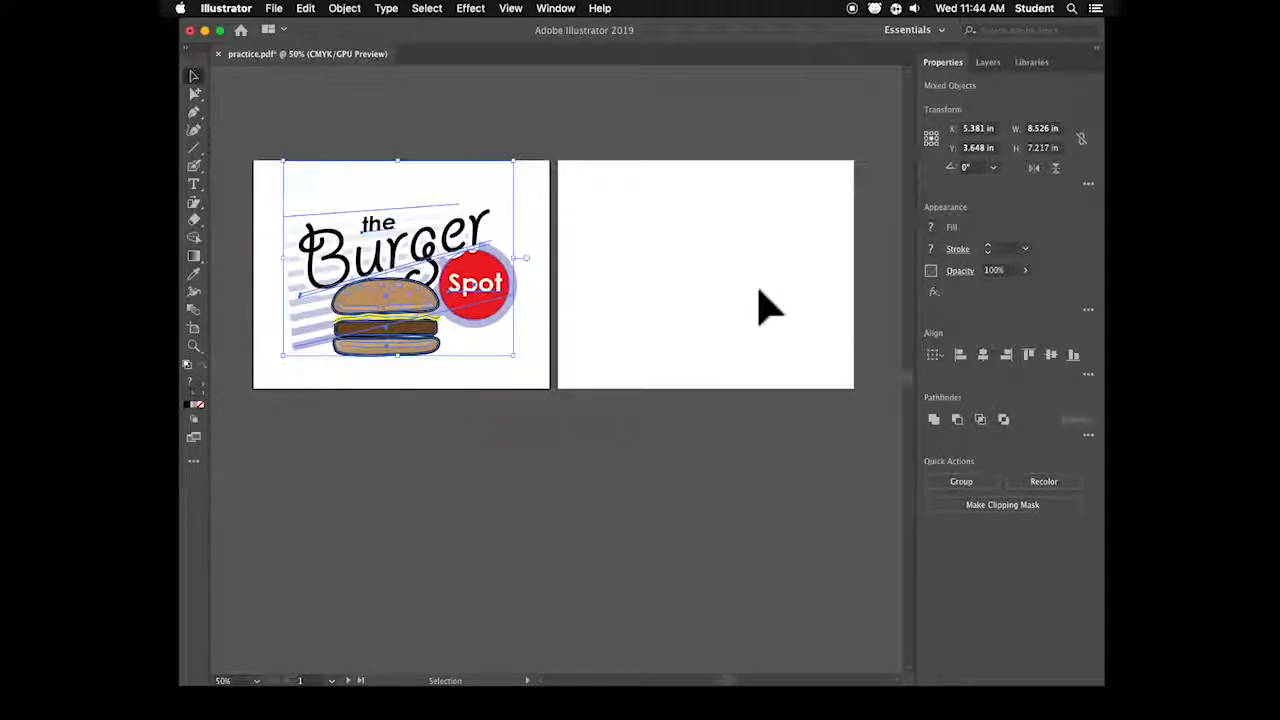
left_click_drag(424, 318, 715, 295)
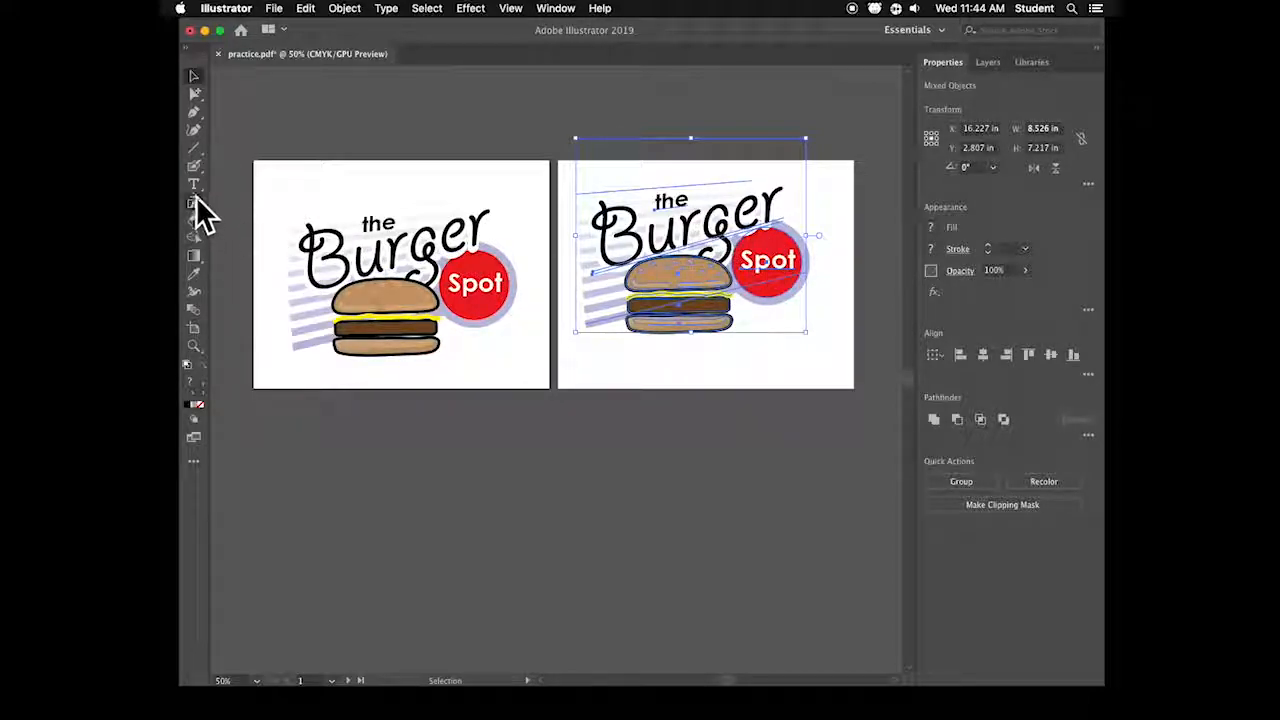
- Open the Scale tool's options for the logo copy and enable Scale Corners and Scale Strokes & Effects
left_click_drag(195, 202, 256, 219)
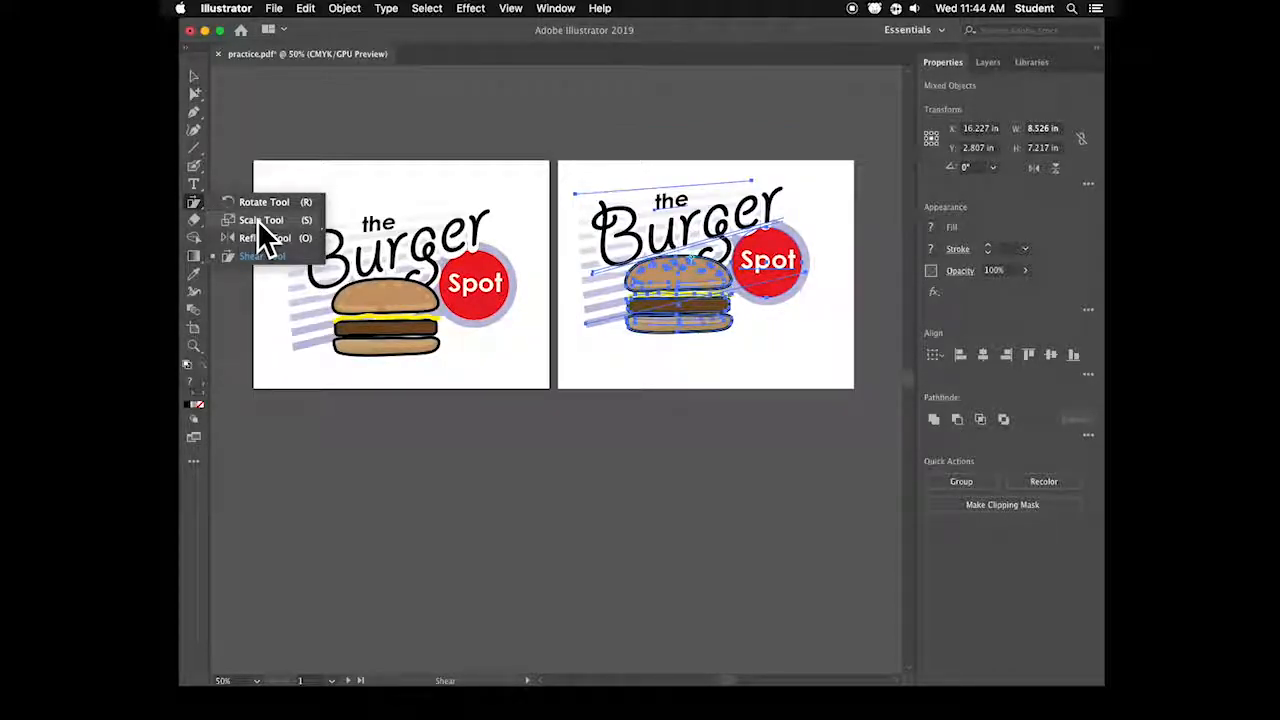
left_click(257, 219)
double_click(193, 204)
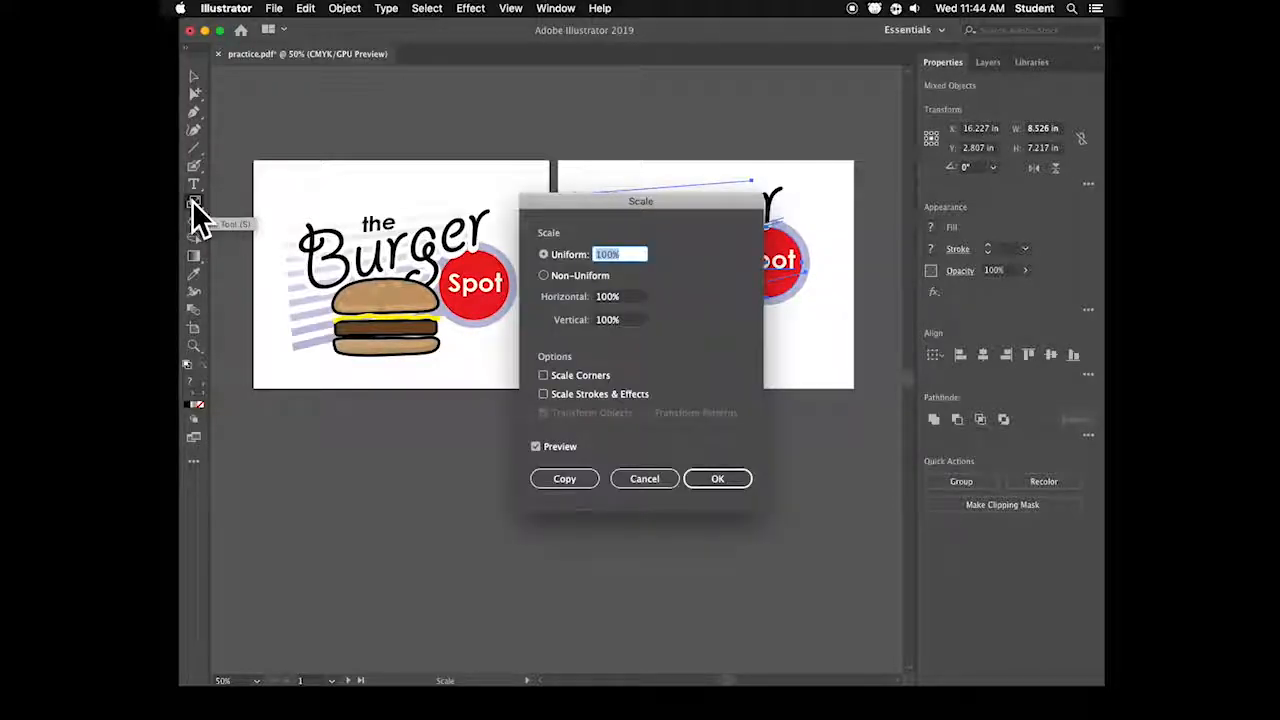
left_click_drag(663, 205, 770, 100)
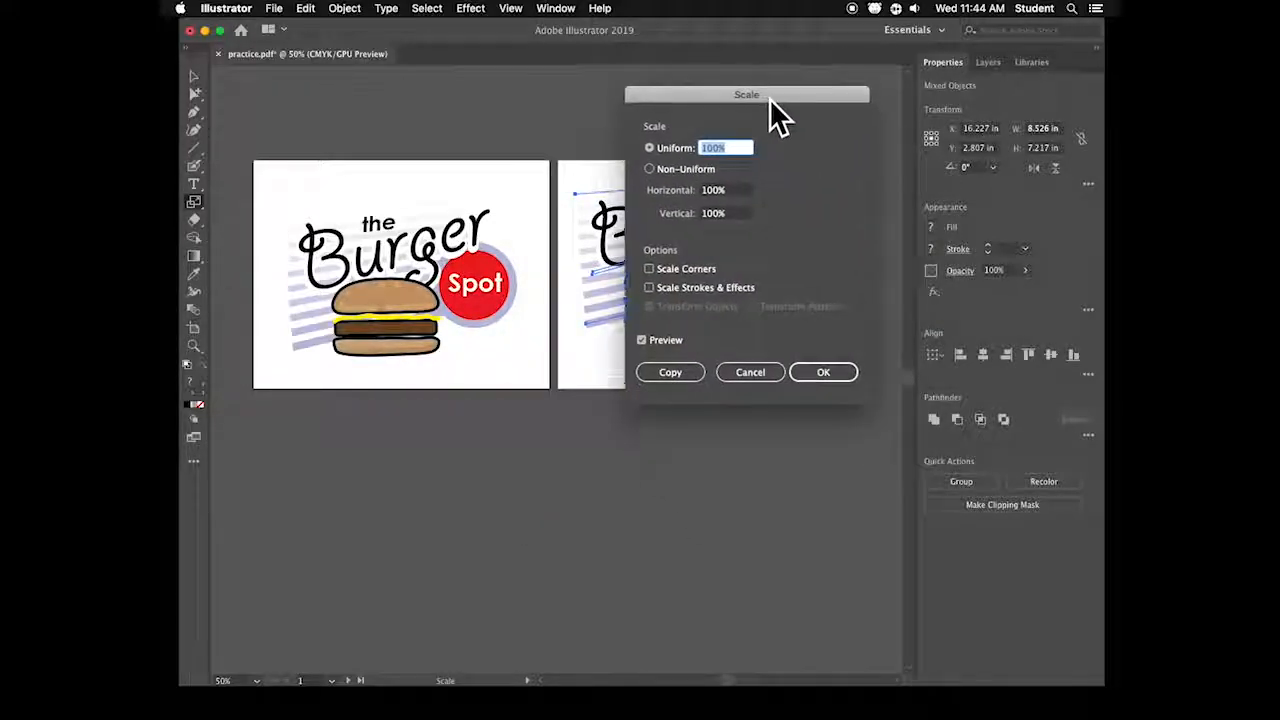
left_click(676, 266)
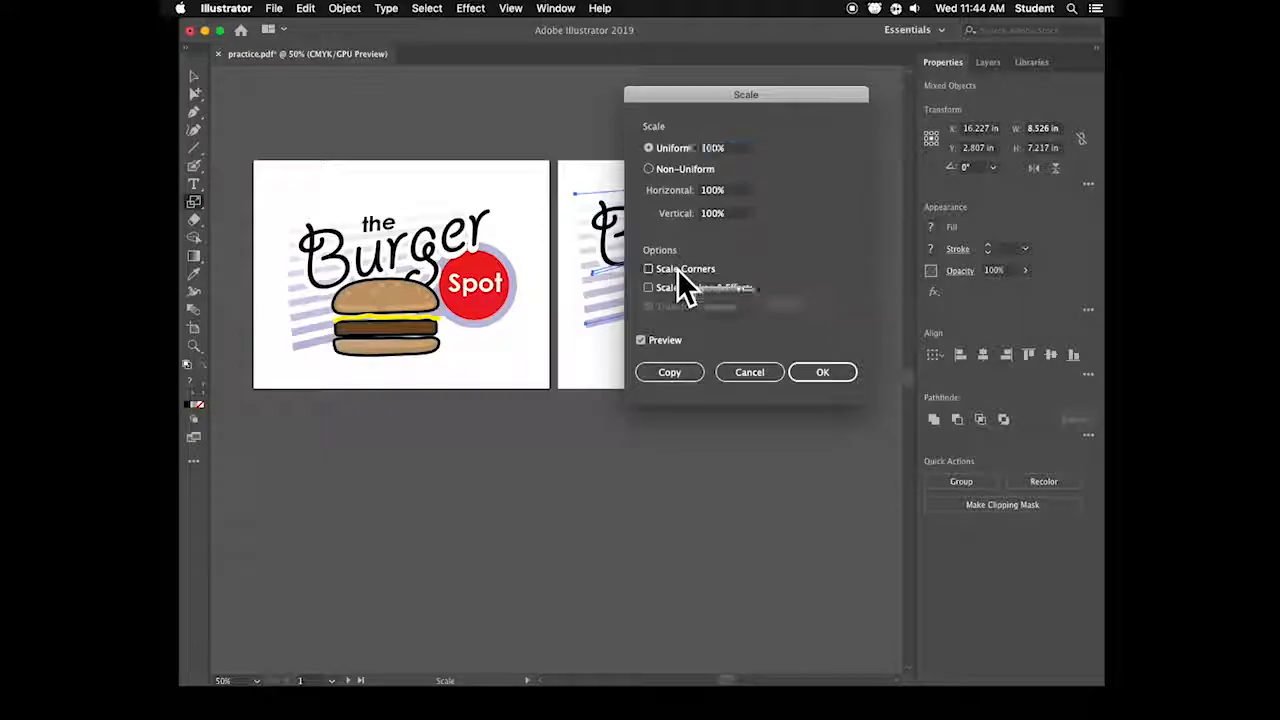
left_click(649, 288)
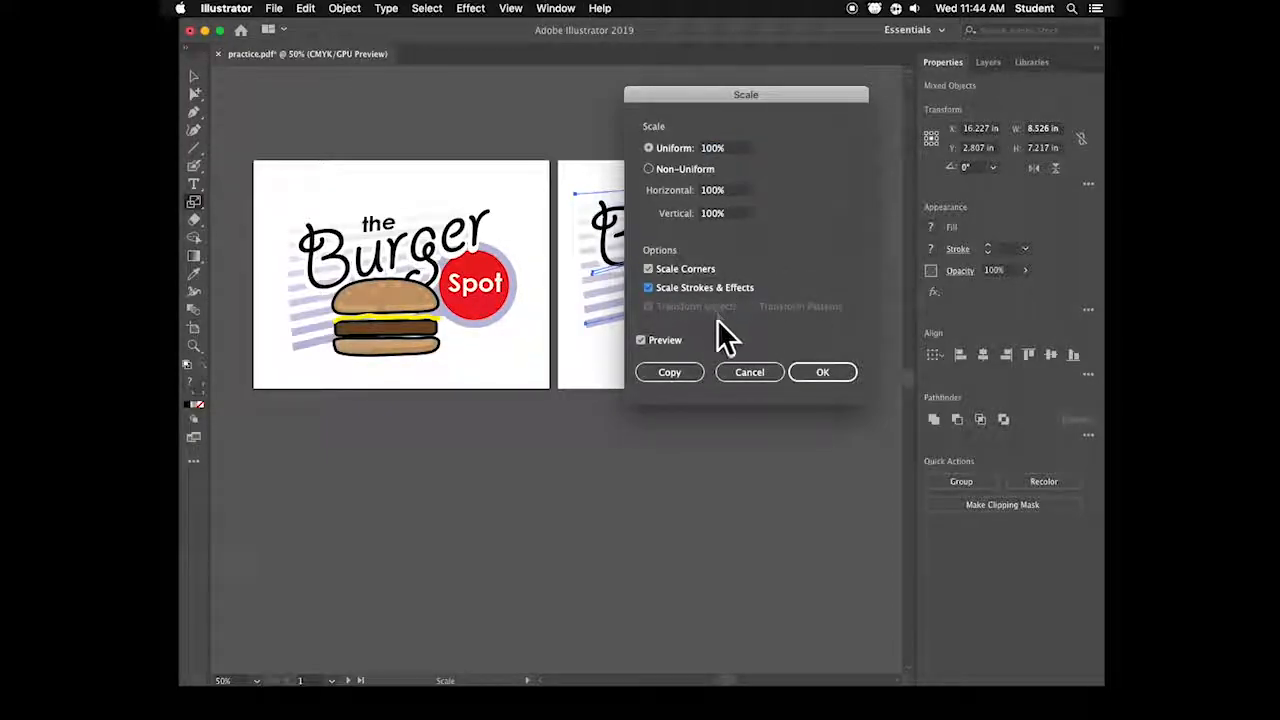
left_click_drag(709, 96, 405, 114)
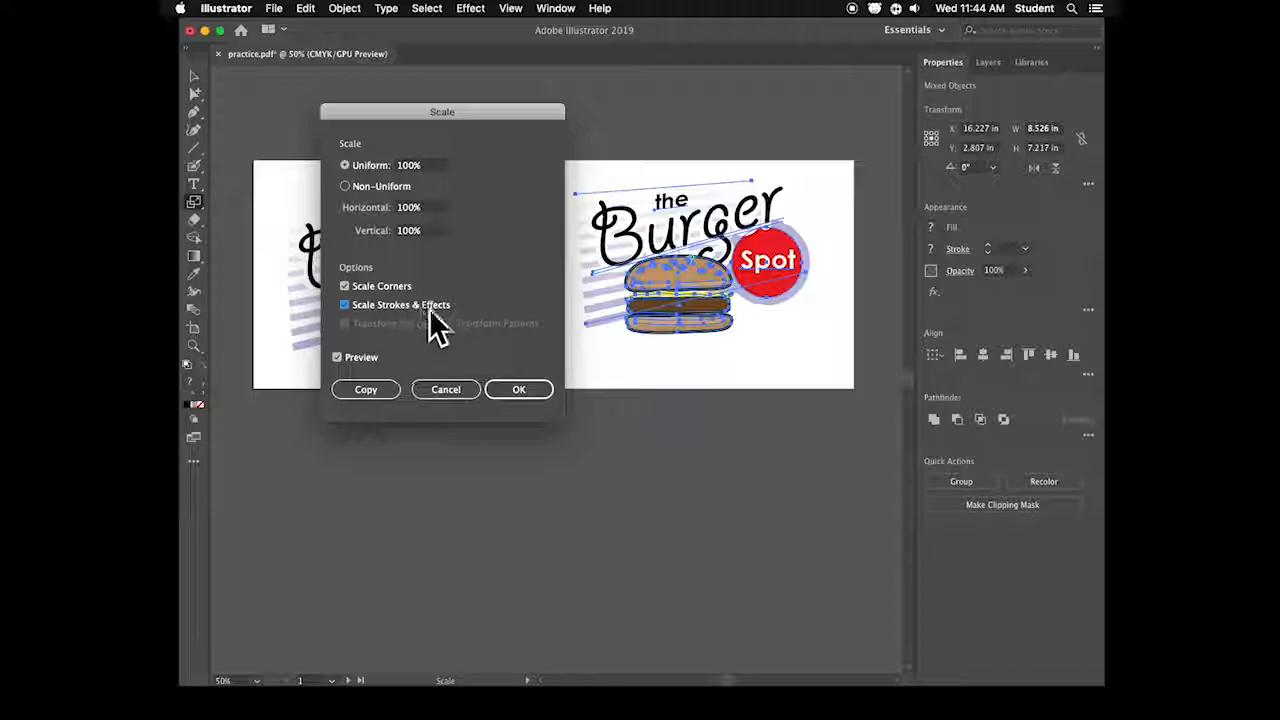
- Scale the logo copy uniformly to 35% and move it toward the upper-left area of the second artboard
left_click(412, 167)
key("Down")
key("Down")
key("Down")
key("Down")
key("Down")
key("Down")
key("Down")
key("Down")
key("Down")
key("Down")
key("Down")
key("Down")
key("Down")
key("Down")
key("Down")
key("Down")
key("Down")
key("Down")
key("Down")
key("Down")
key("Down")
key("Down")
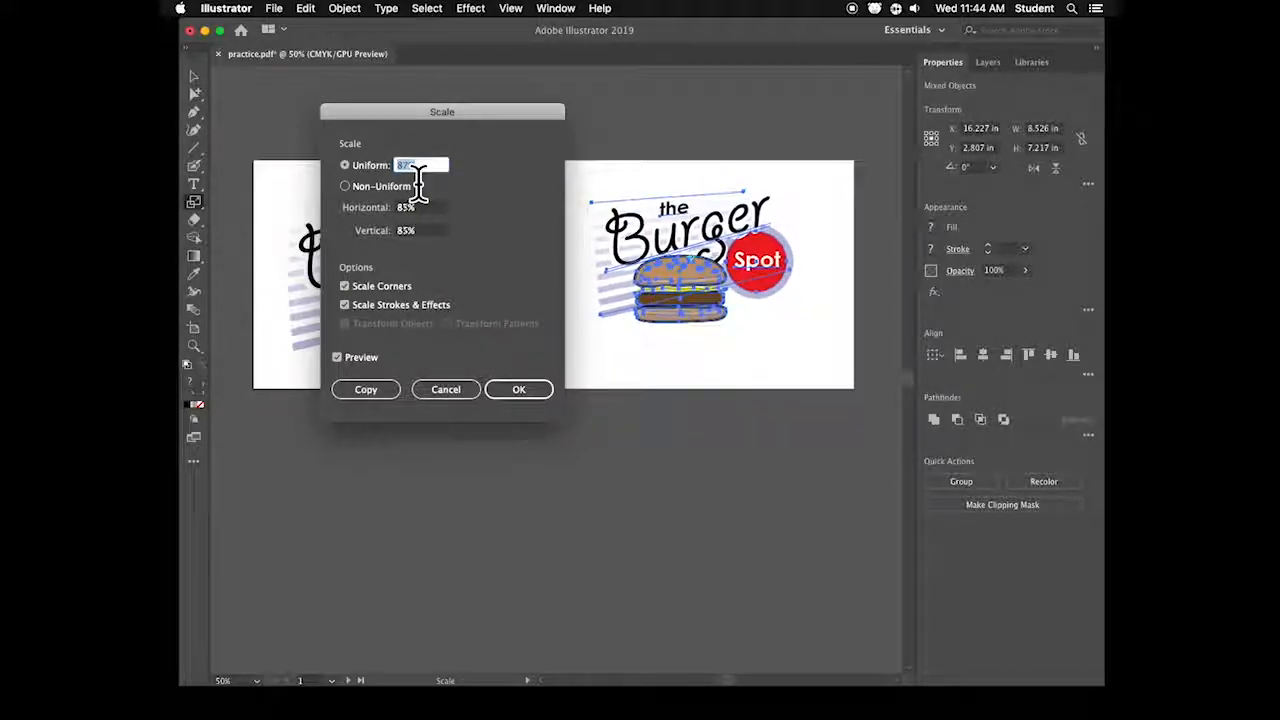
key("Down")
key("Down")
key("Down")
key("Down")
key("Down")
key("Down")
key("Down")
key("Down")
key("Down")
key("Down")
key("Down")
key("Down")
key("Down")
key("Down")
key("Down")
key("Down")
key("Down")
key("Down")
key("Down")
key("Down")
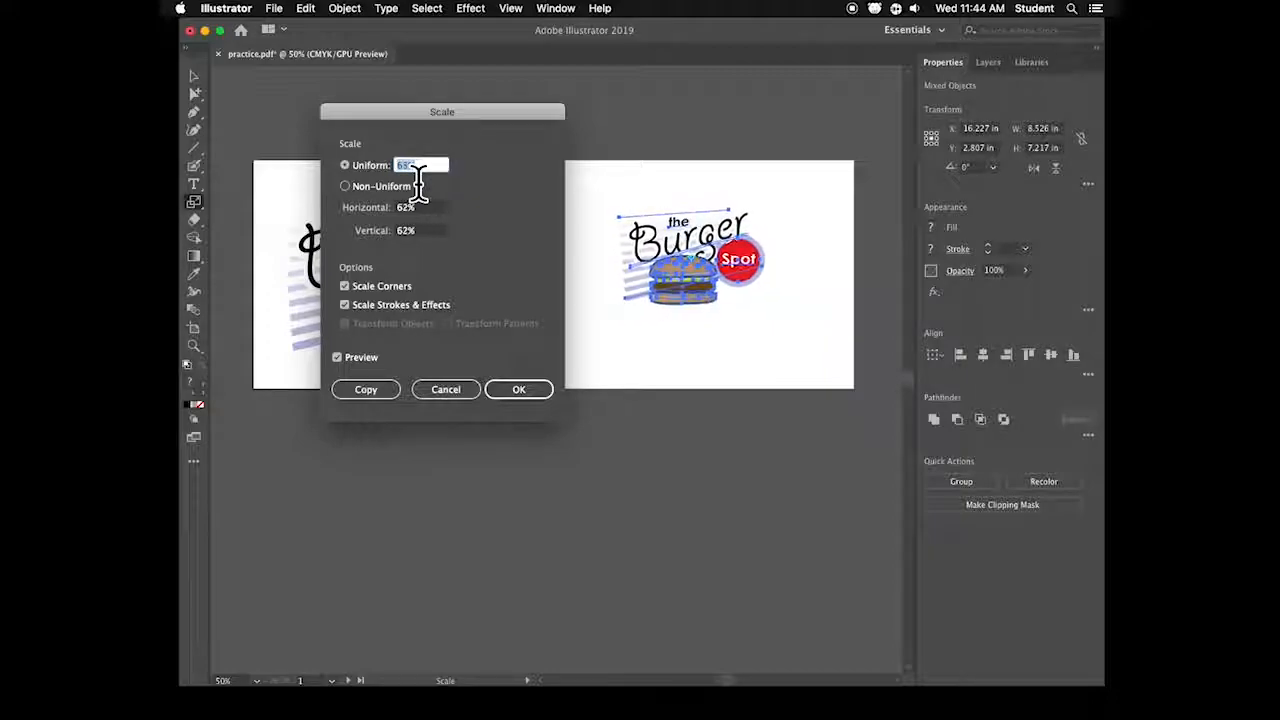
key("Down")
key("Down")
key("Down")
key("Down")
key("Down")
key("Down")
key("Down")
key("Down")
key("Down")
key("Down")
key("Down")
key("Down")
key("Down")
key("Down")
key("Down")
key("Down")
key("Down")
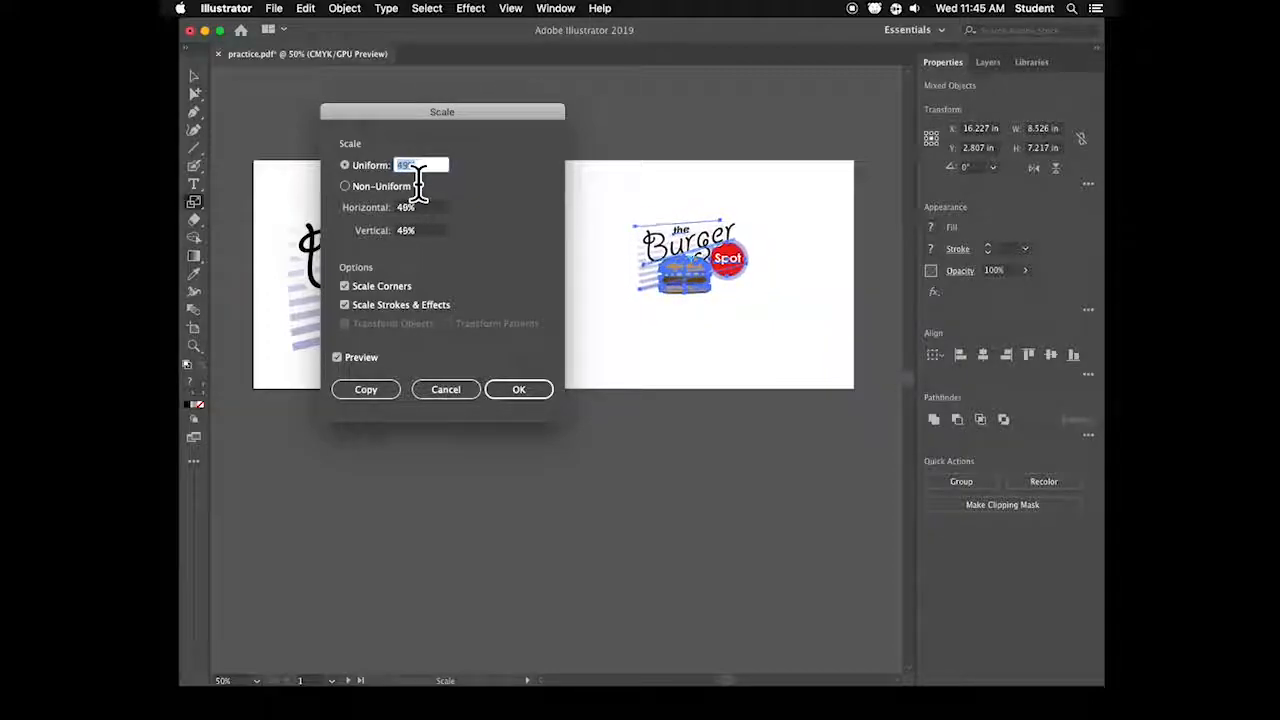
key("Down")
key("Down")
key("Down")
key("Down")
key("Down")
key("Down")
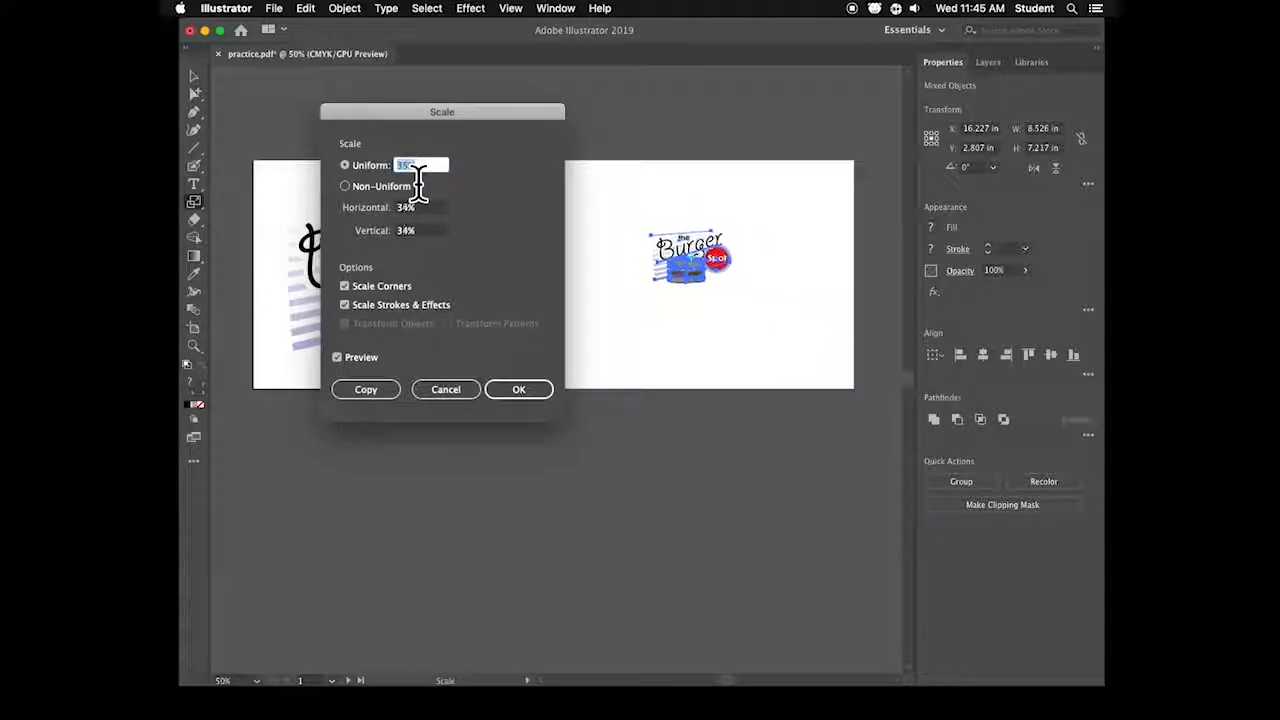
key("Up")
key("Up")
key("Up")
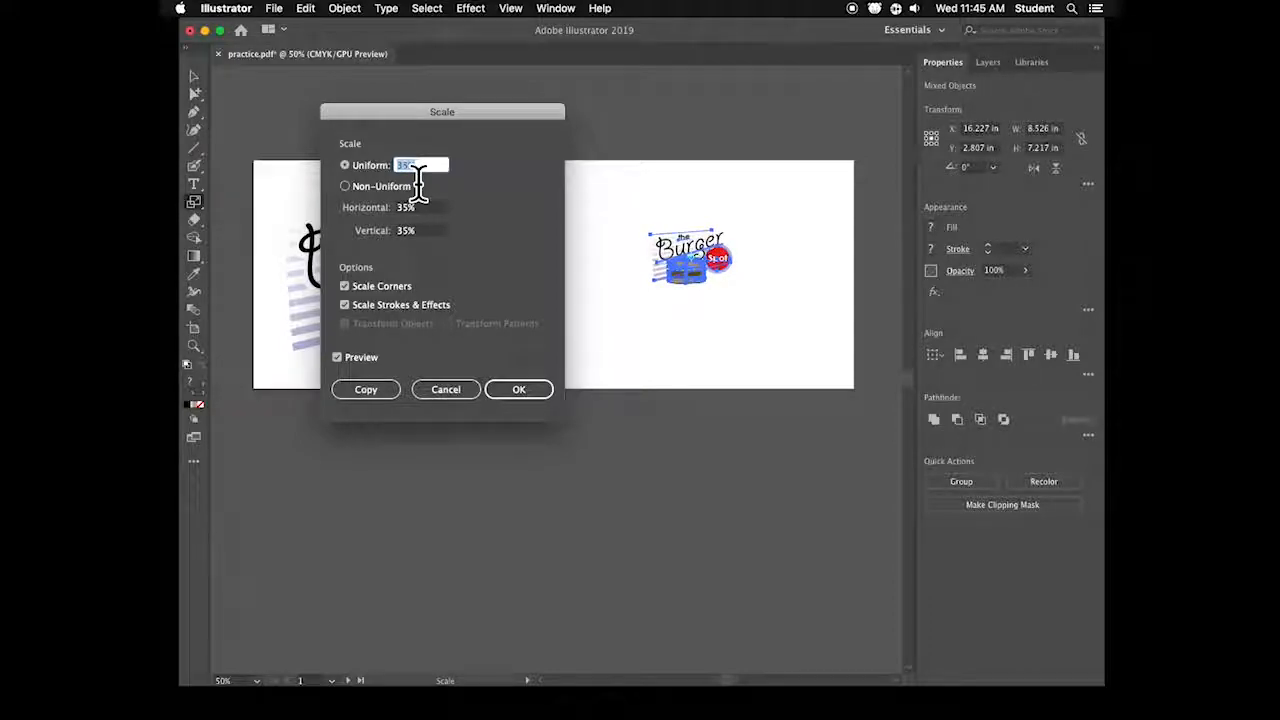
left_click(510, 390)
left_click(194, 77)
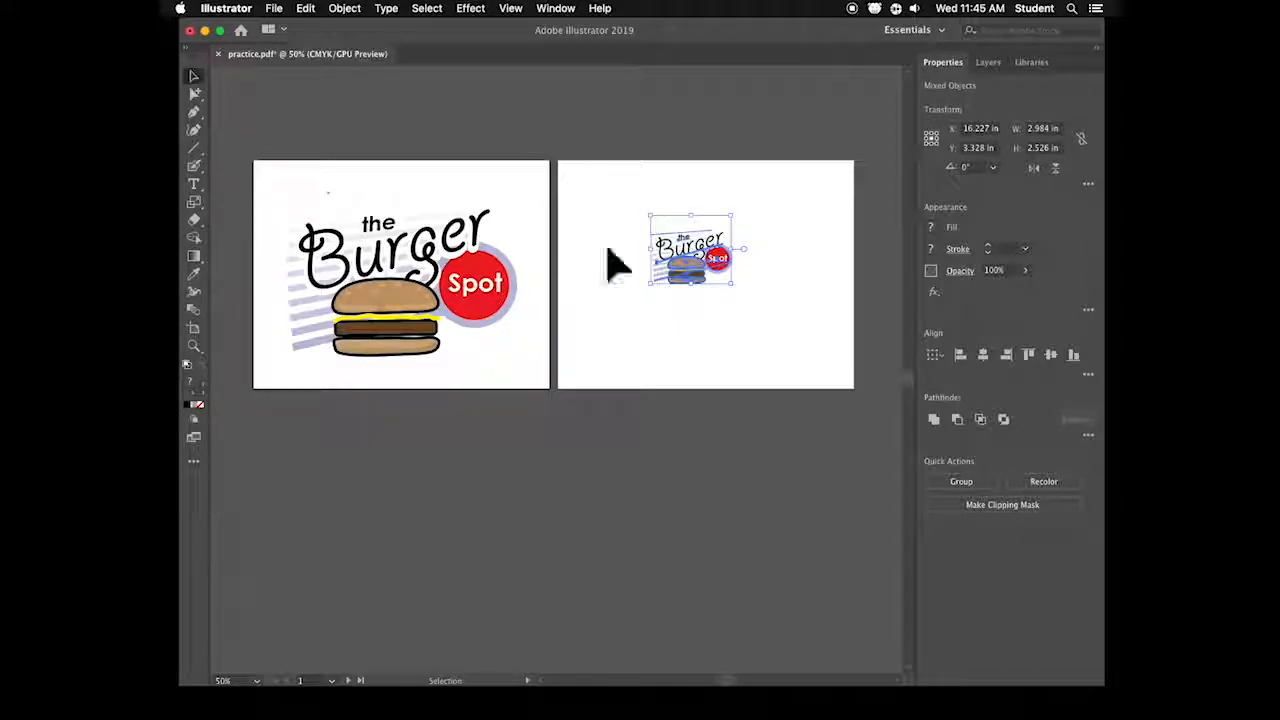
left_click_drag(690, 262, 649, 252)
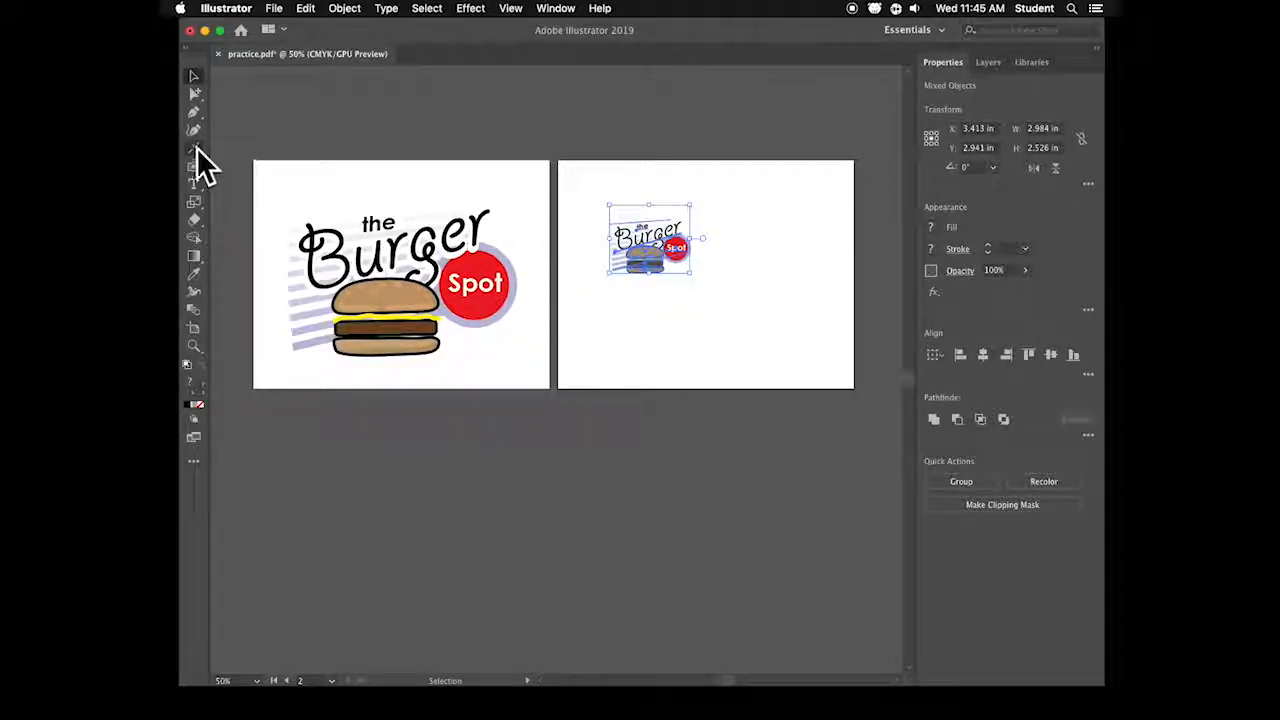
- Draw a rectangle about 8.5 by 5 in around the small logo on the second artboard
left_click(195, 145)
left_click(262, 148)
left_click_drag(592, 199, 822, 332)
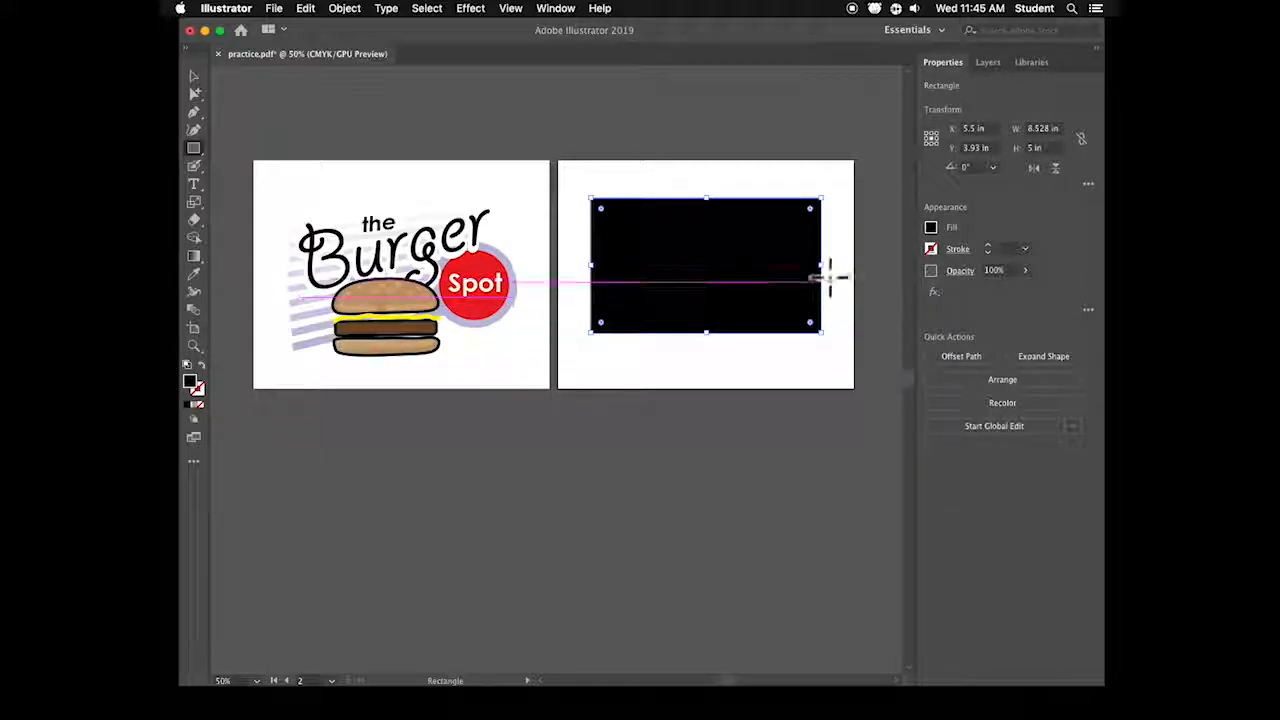
- Remove the rectangle's fill and give it a black 8 pt stroke
left_click(931, 228)
left_click(778, 312)
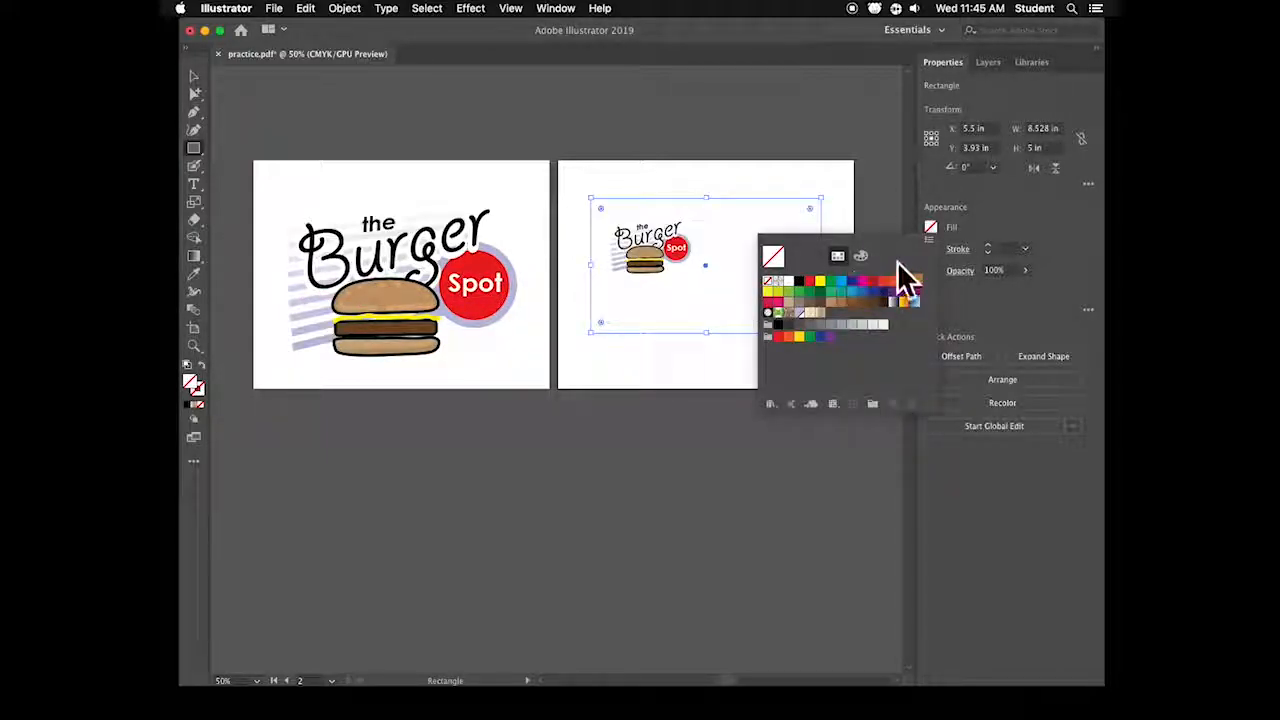
left_click(931, 249)
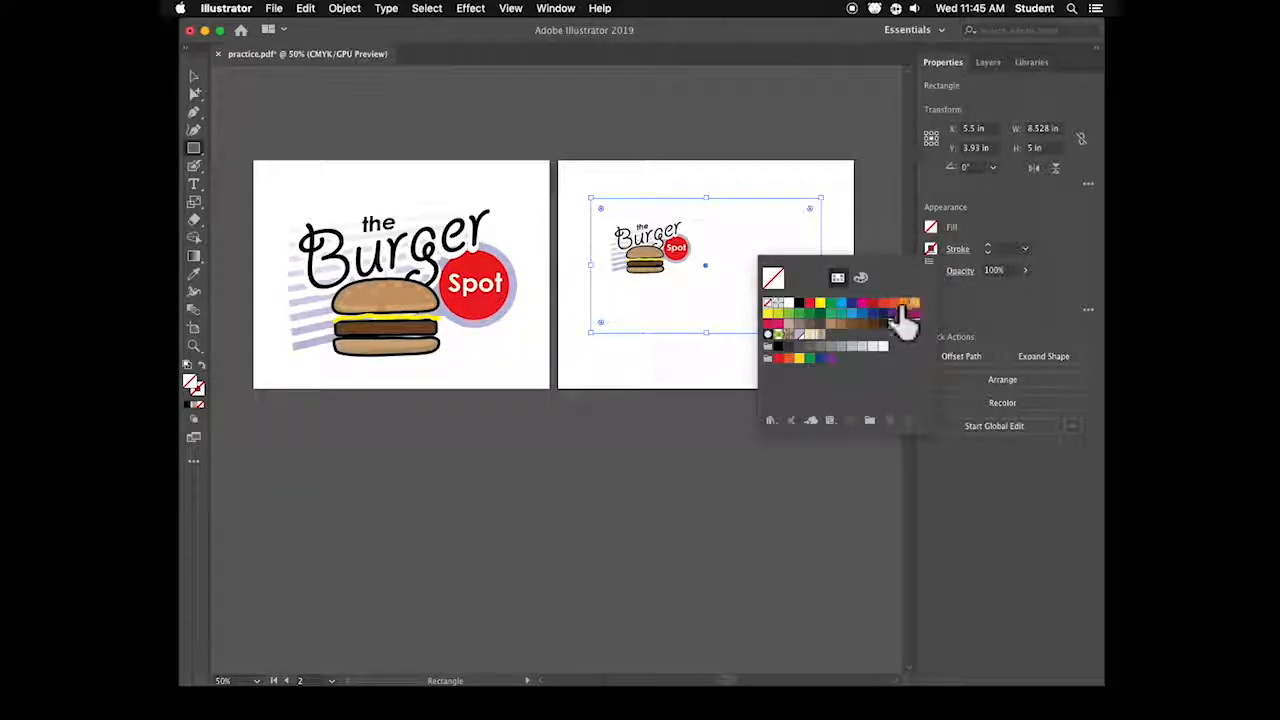
left_click(799, 302)
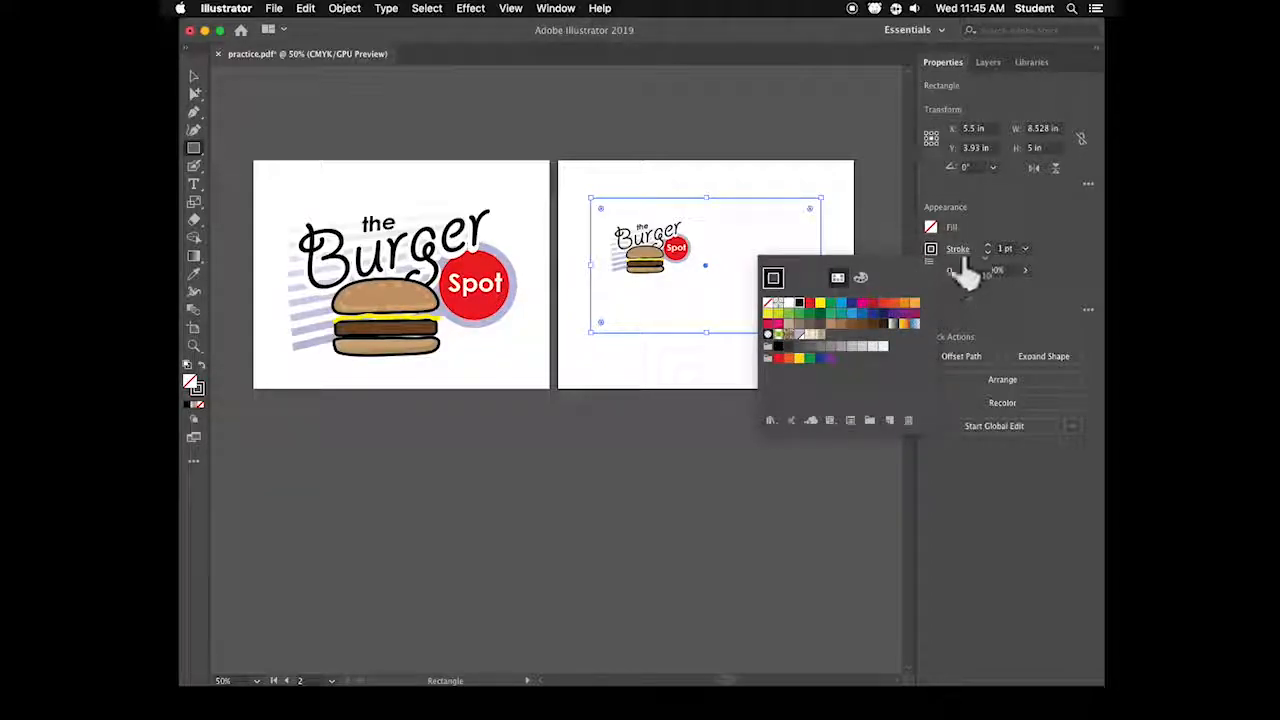
left_click(1025, 248)
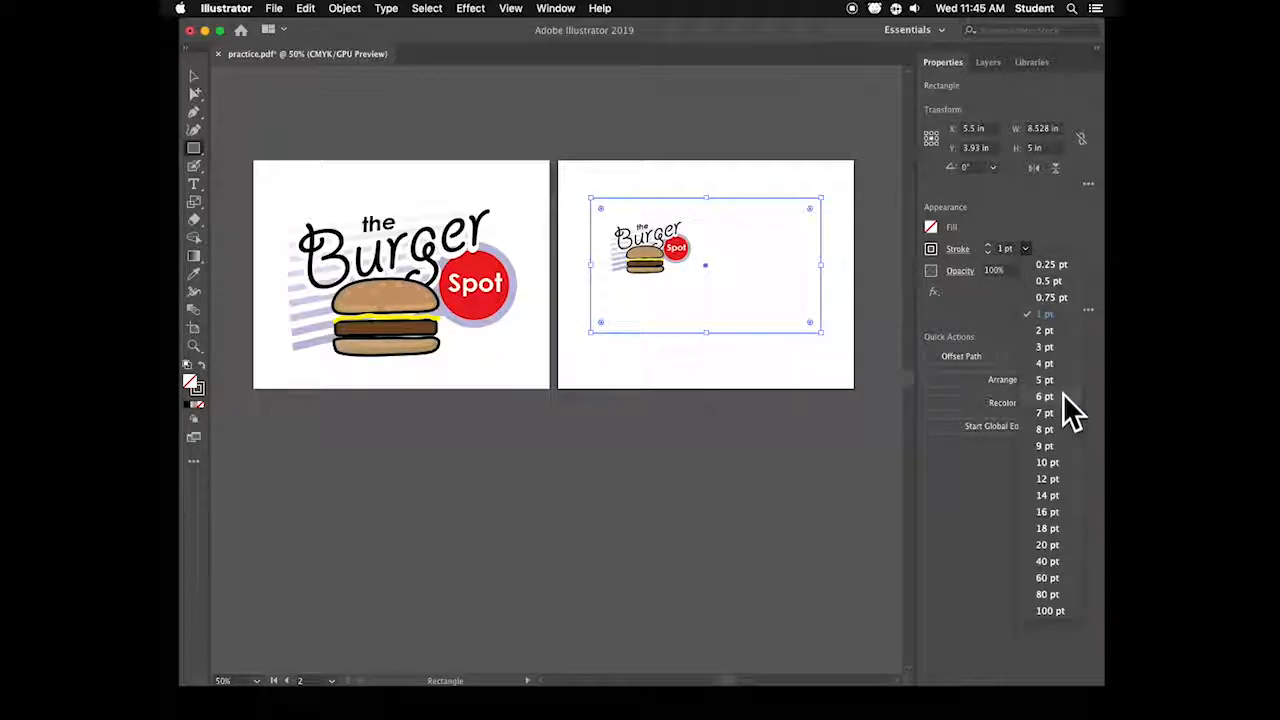
left_click(1047, 429)
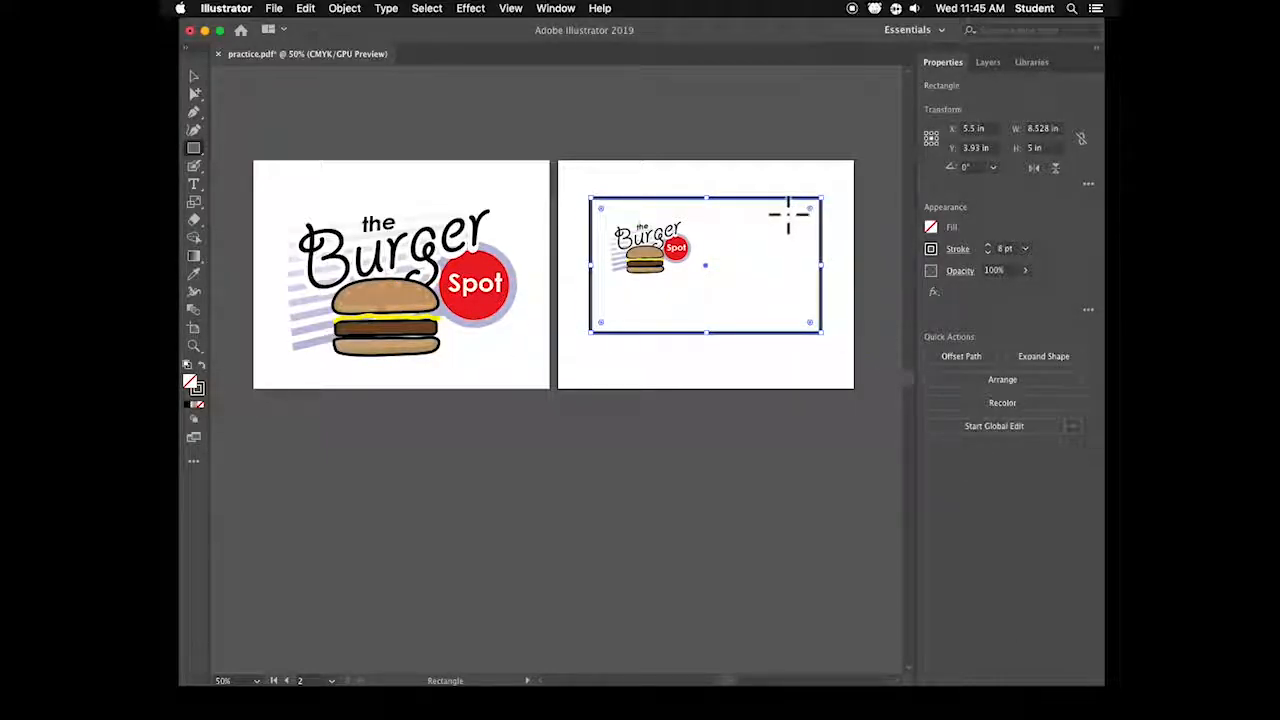
- Turn the coupon rectangle's stroke into a dashed line with 20 pt dashes
left_click(953, 248)
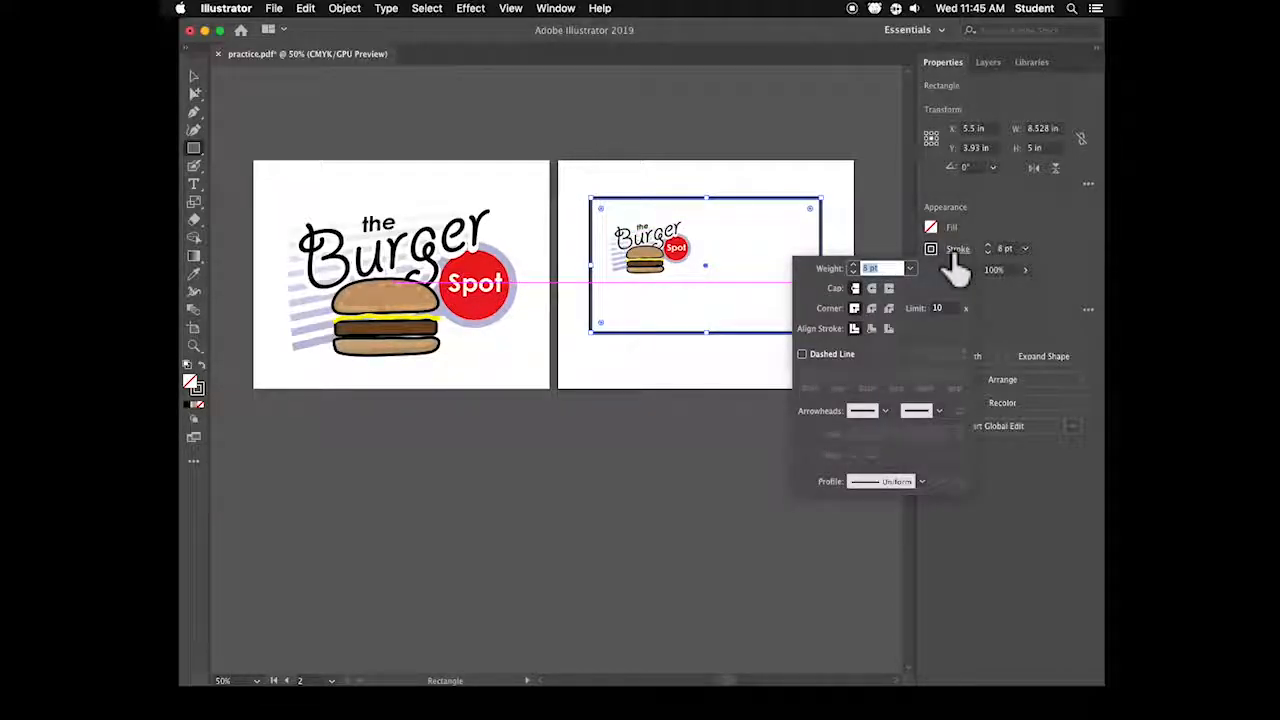
left_click(802, 354)
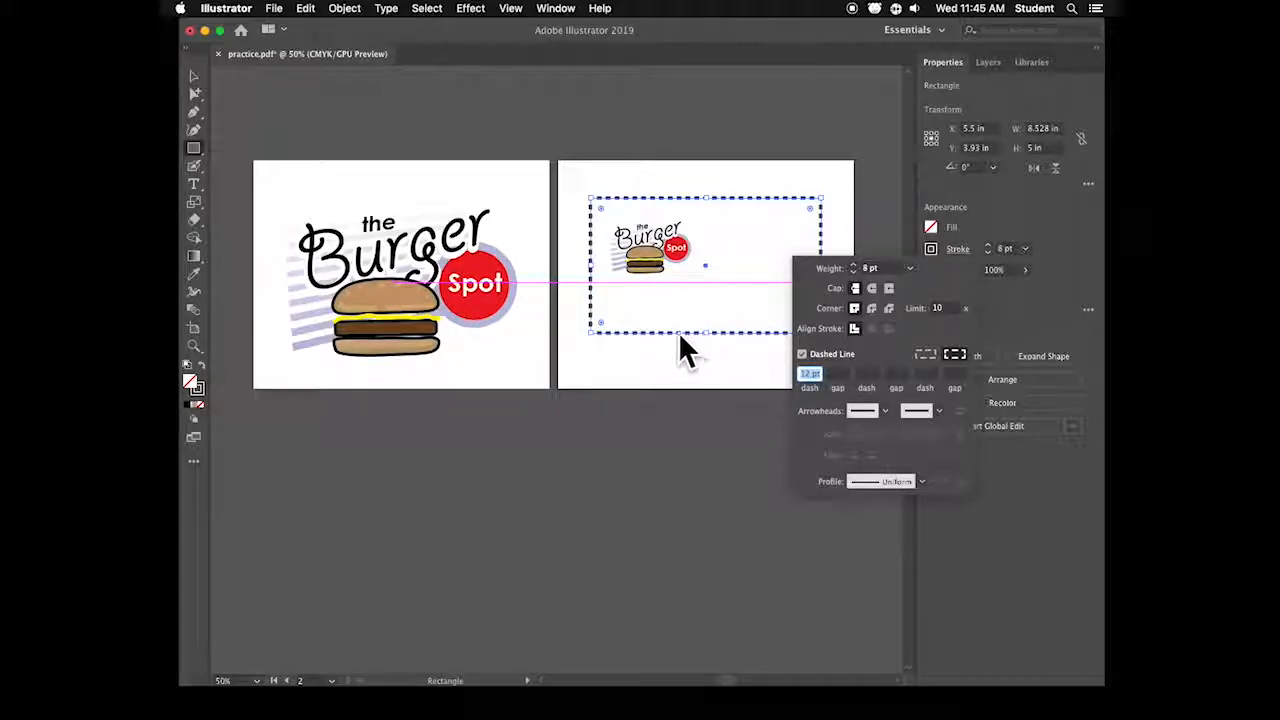
left_click(810, 374)
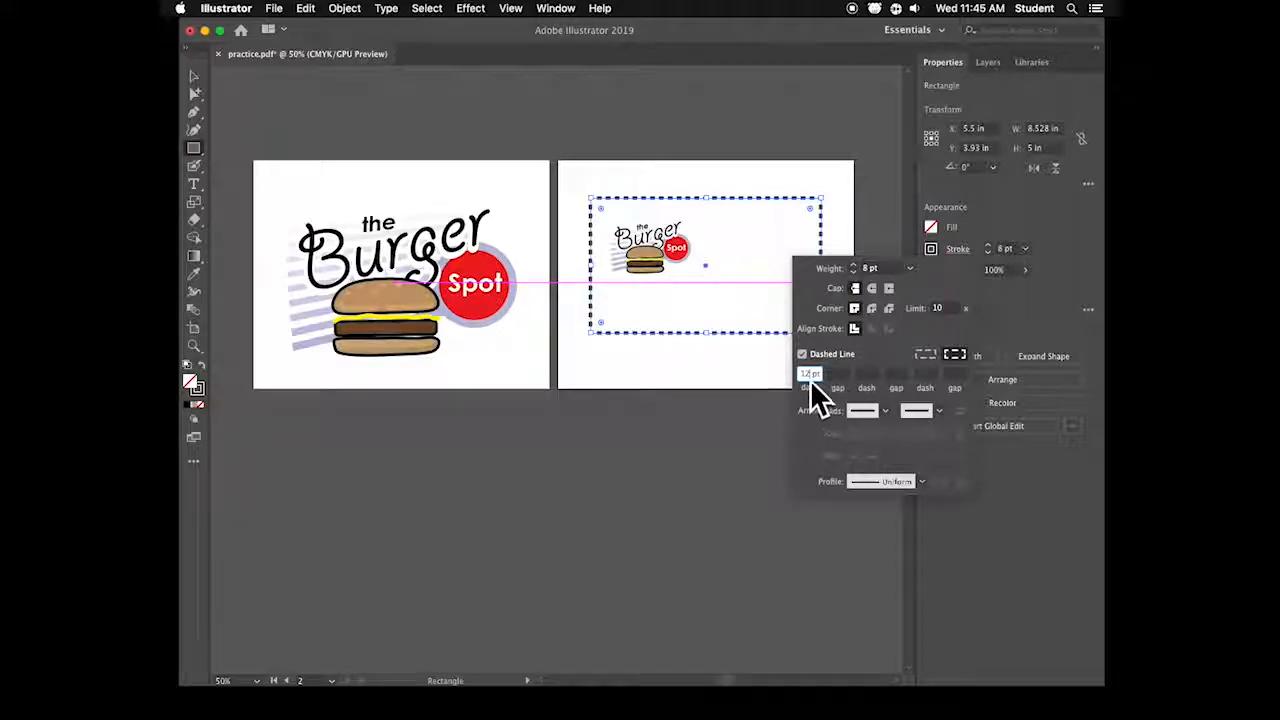
double_click(812, 376)
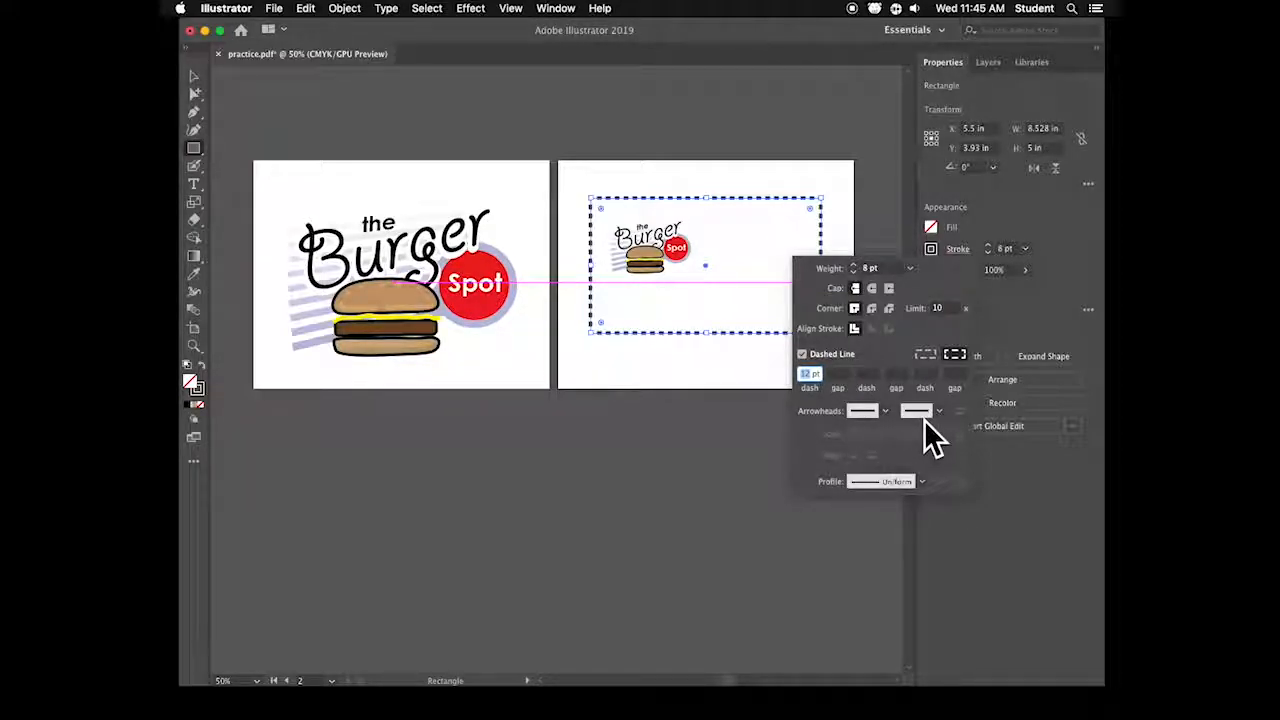
type("20")
left_click(802, 354)
left_click(802, 354)
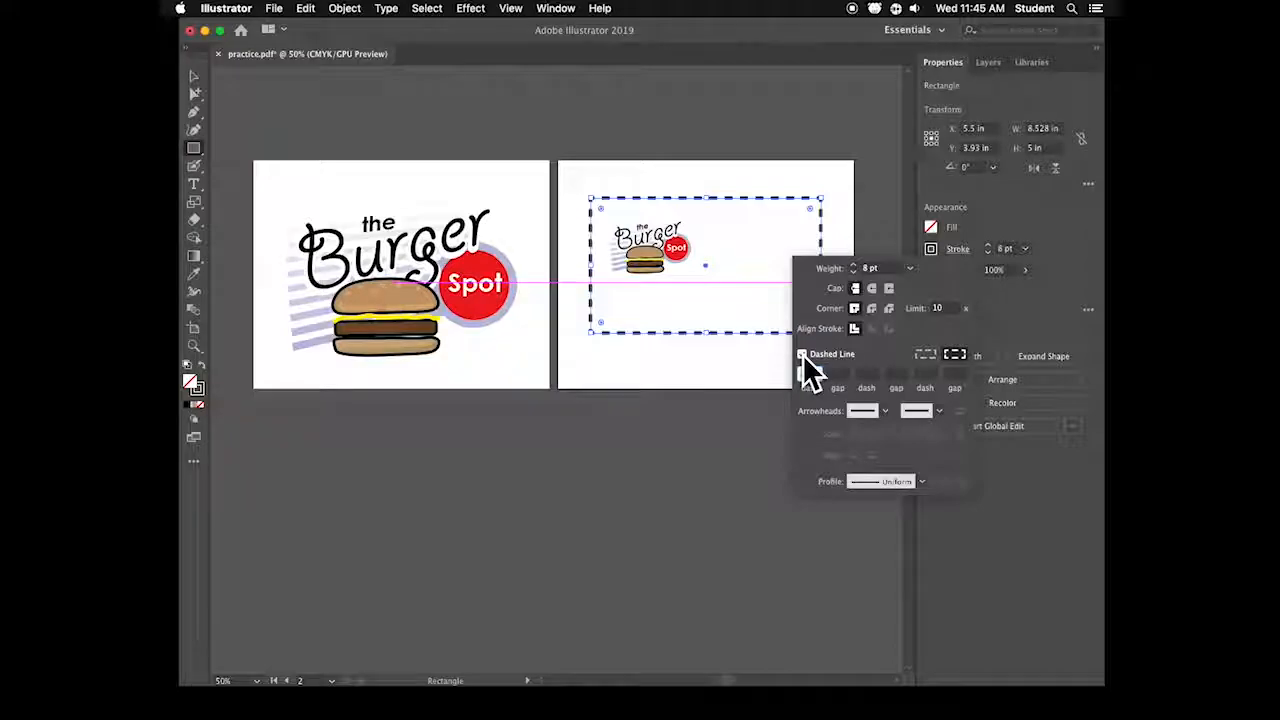
- Set the coupon border's dash length to 30 pt
left_click(810, 373)
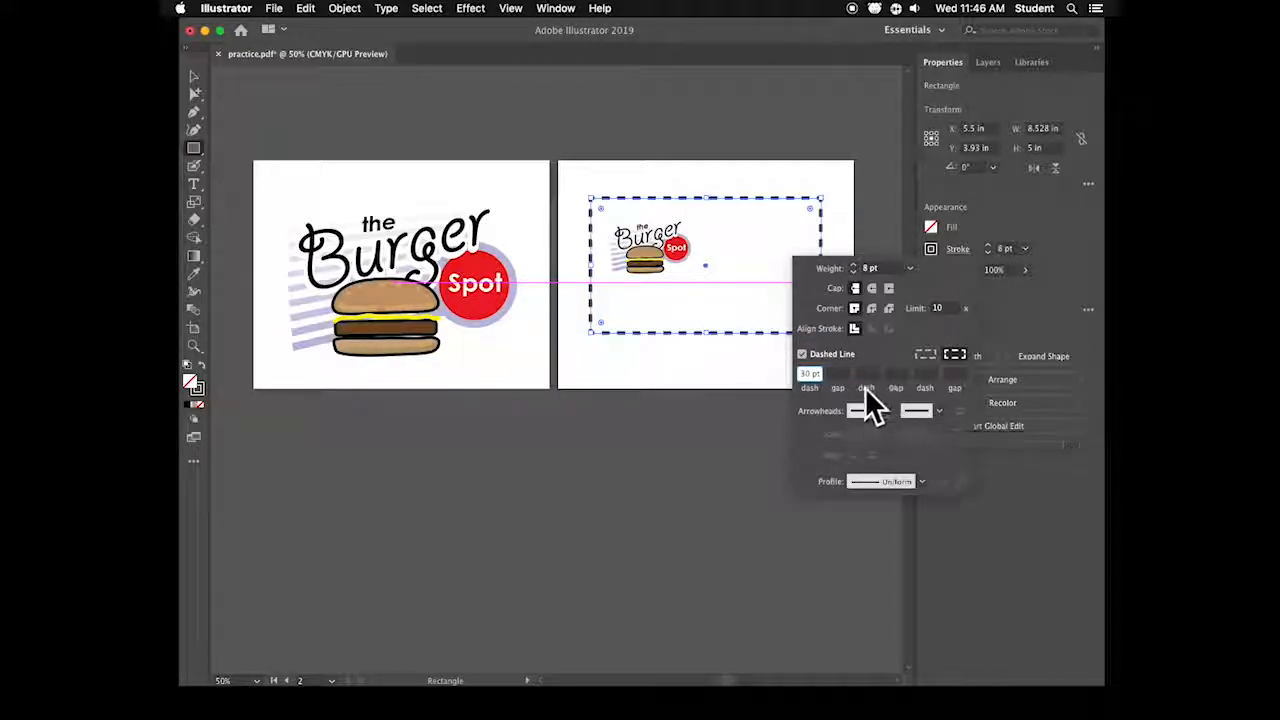
left_click(802, 354)
left_click(802, 354)
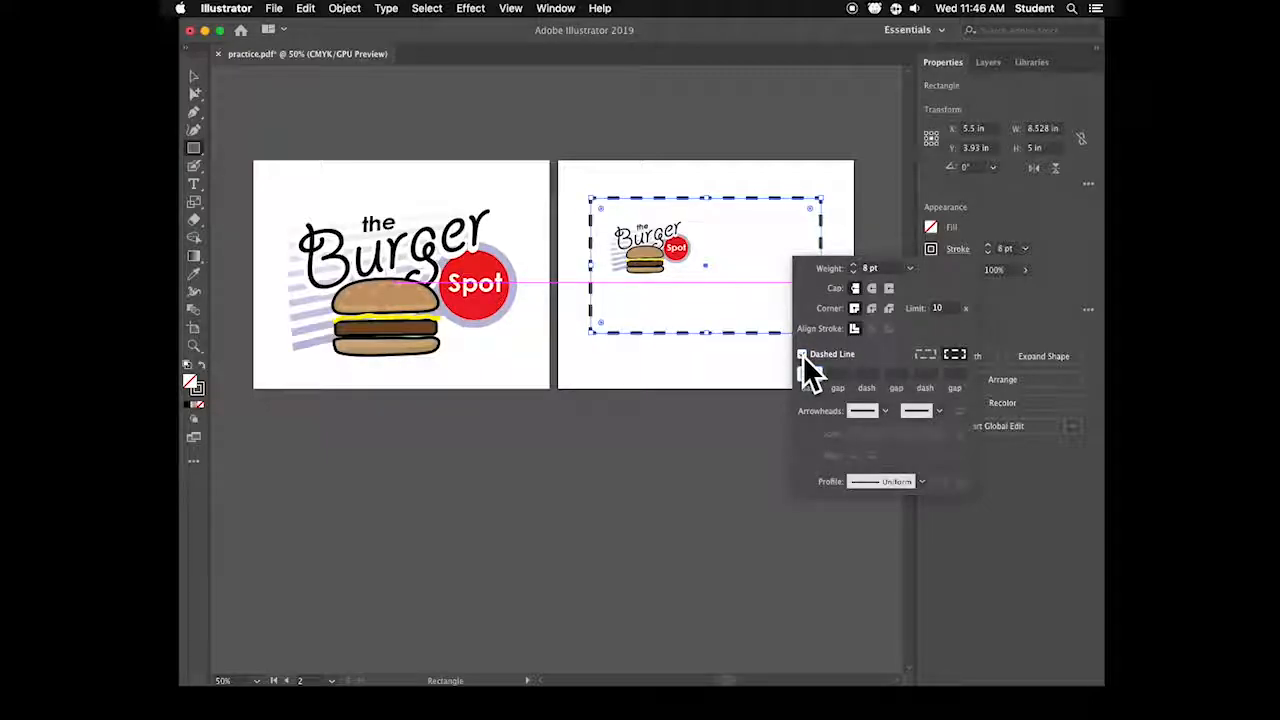
left_click(841, 211)
left_click(823, 266)
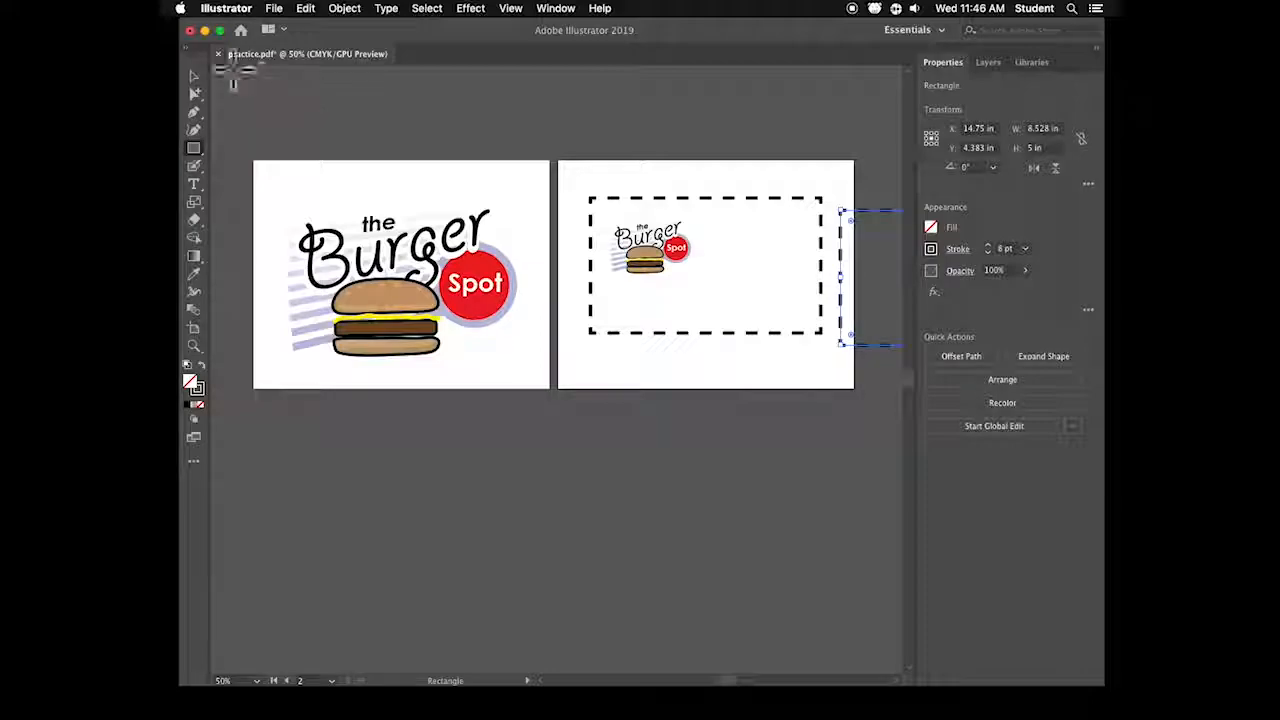
key("Delete")
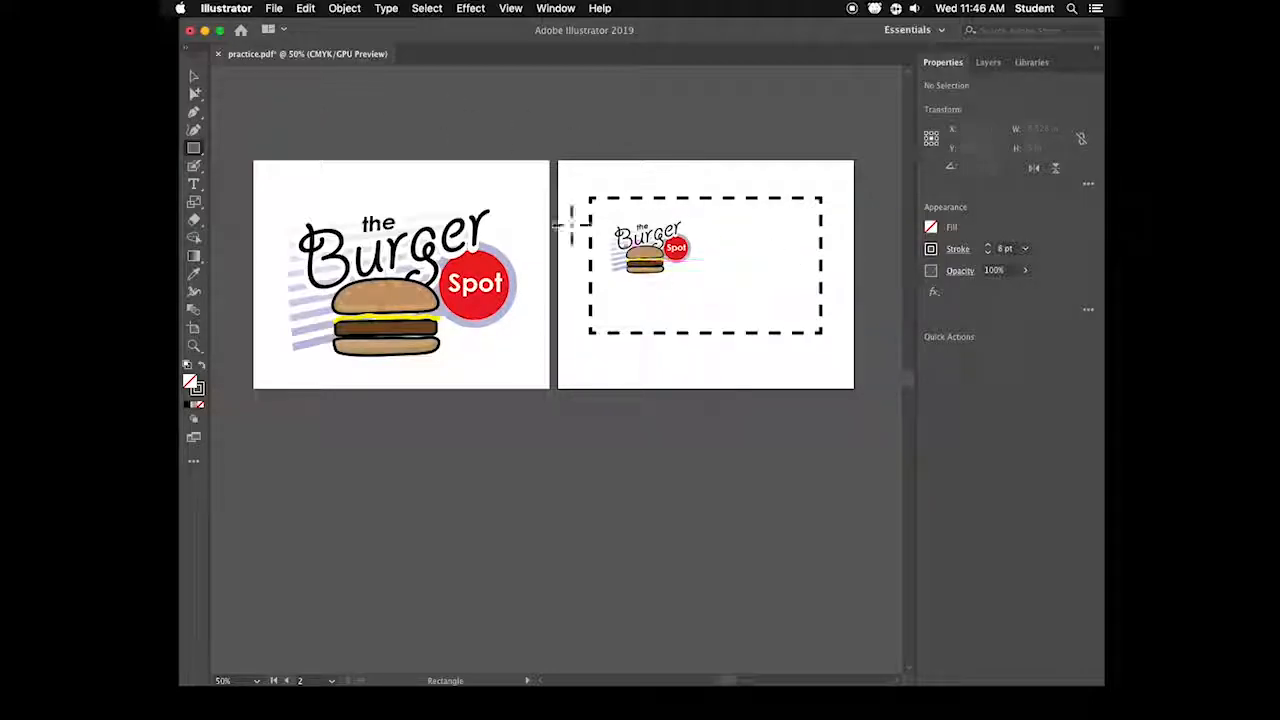
- Examine the dashed border and its corners around the small logo up close
left_click(194, 77)
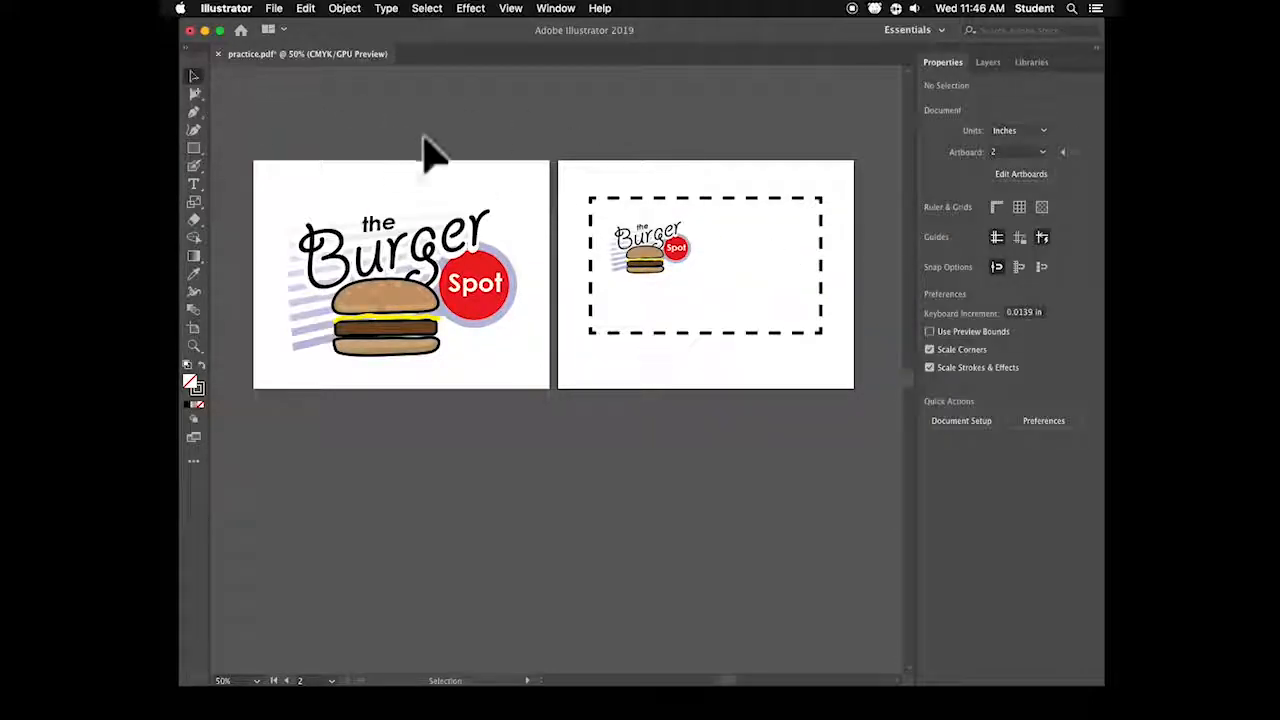
left_click(818, 334)
left_click(550, 185)
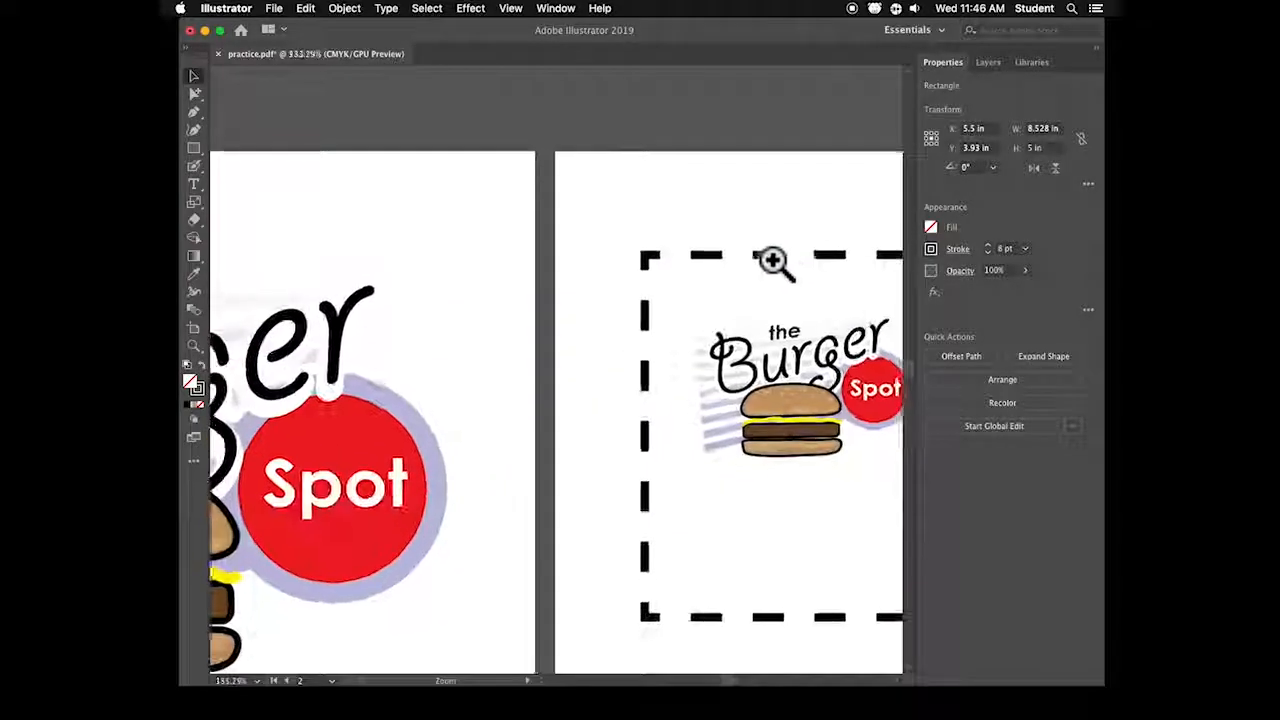
key("super+0")
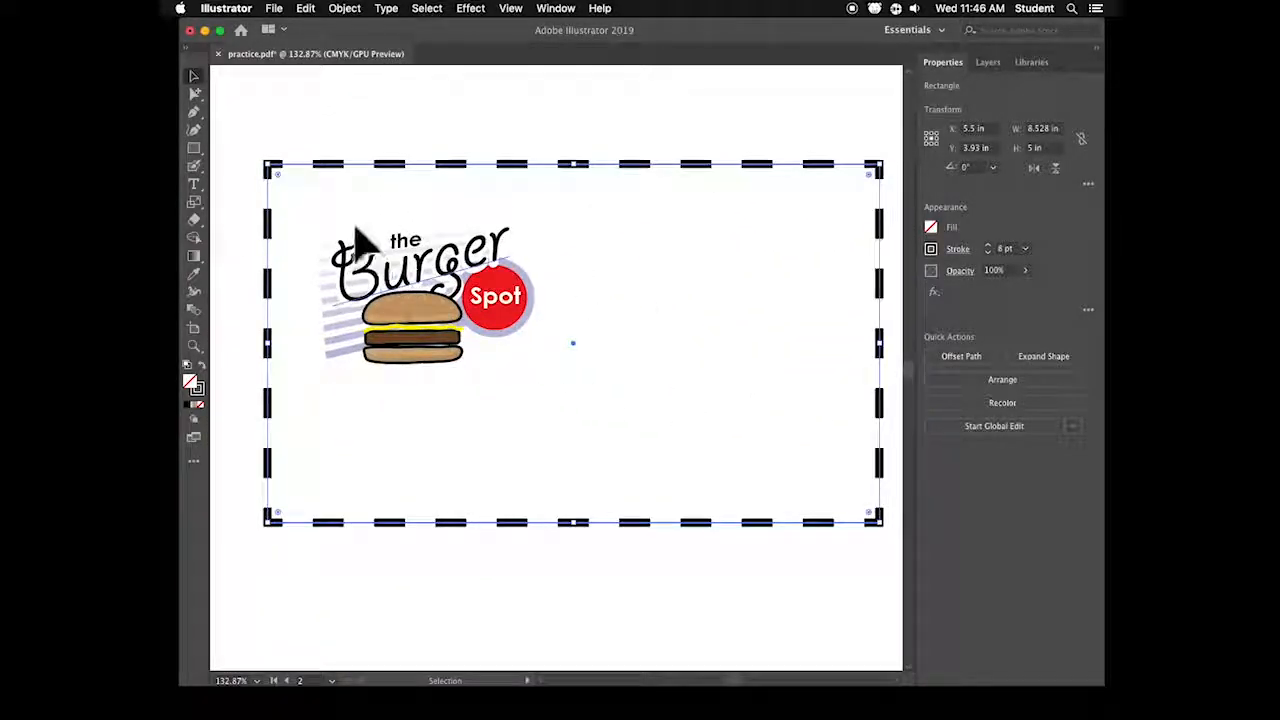
left_click(391, 129)
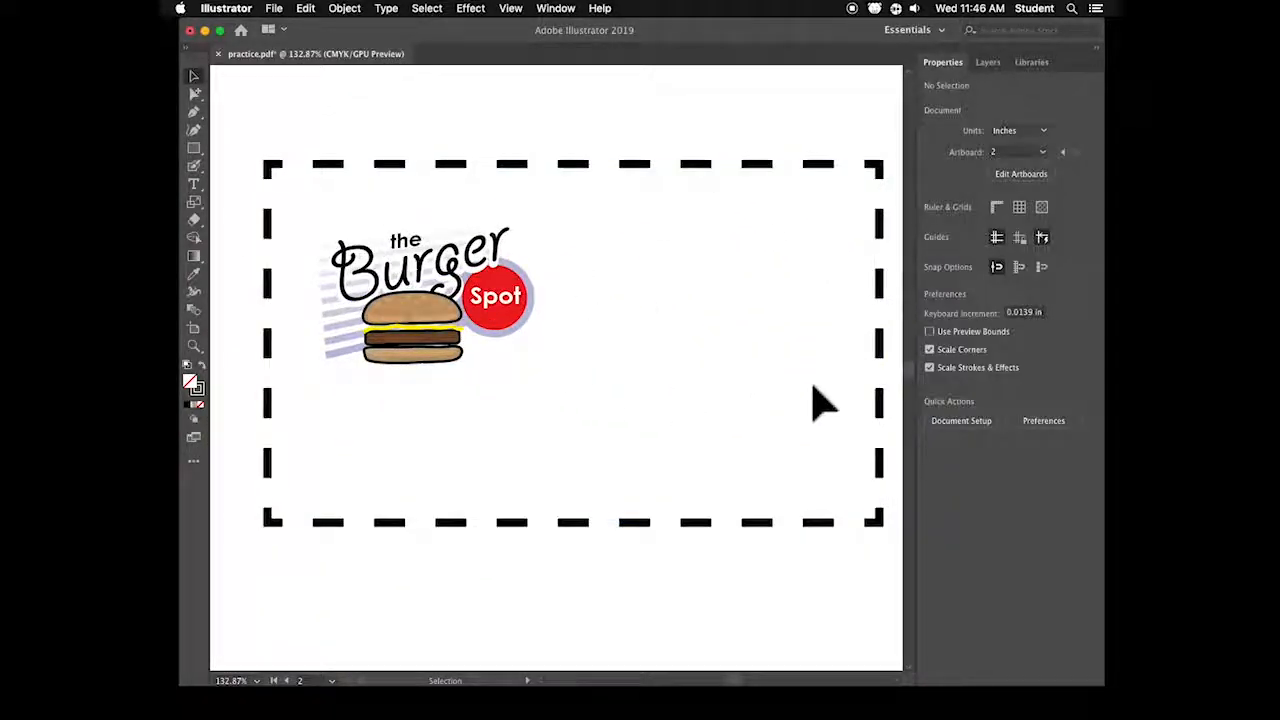
key("super+minus")
key("super+minus")
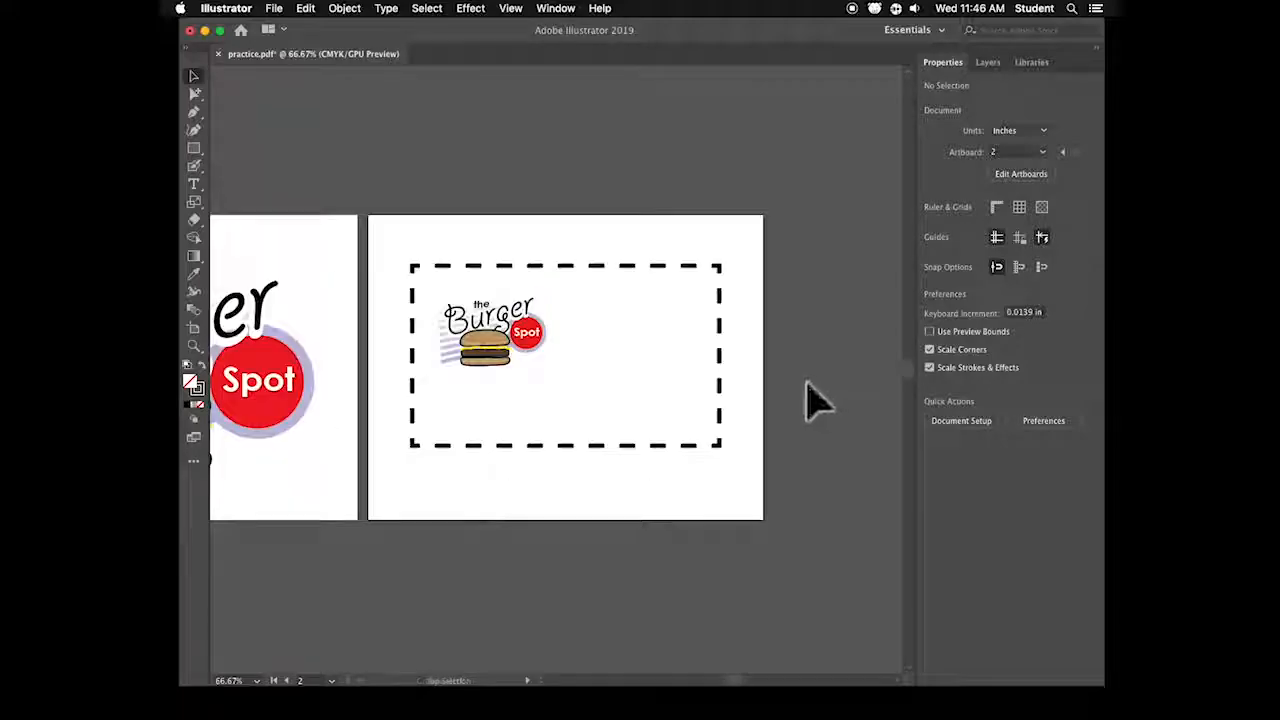
- Round all four corners of the dashed coupon border and reduce the rounding to a smaller radius
left_click(717, 268)
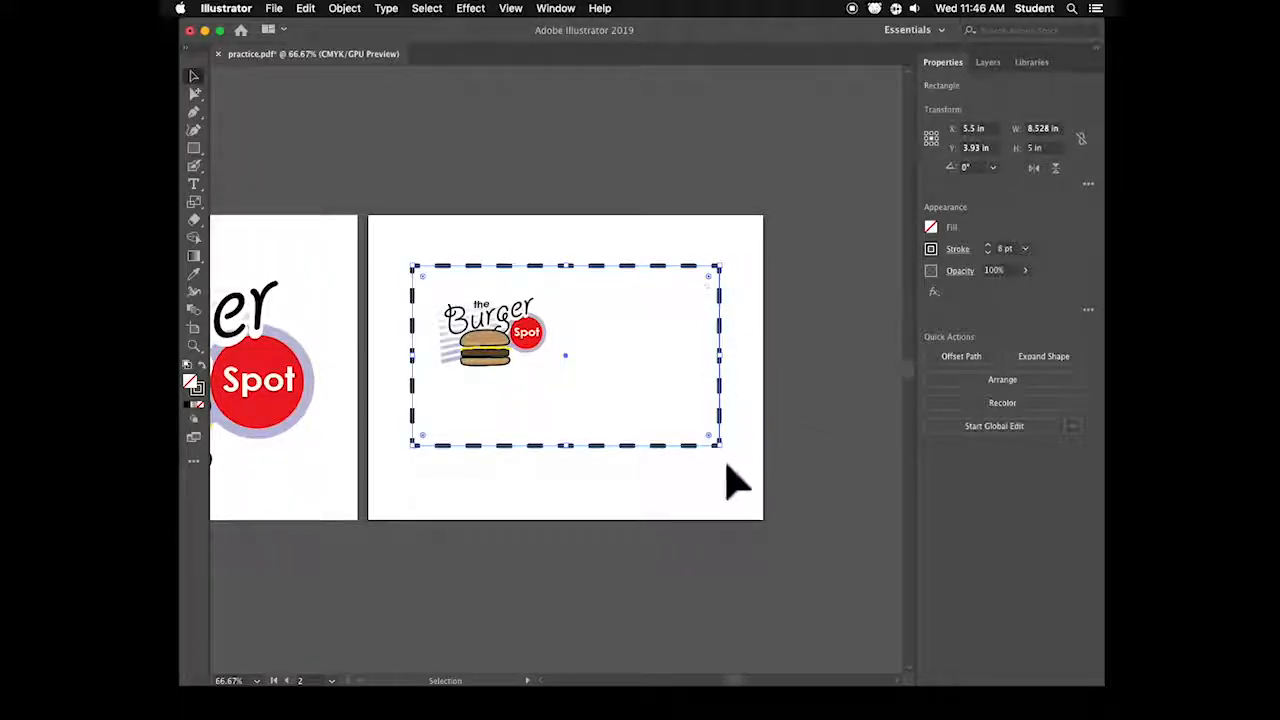
left_click_drag(707, 274, 686, 296)
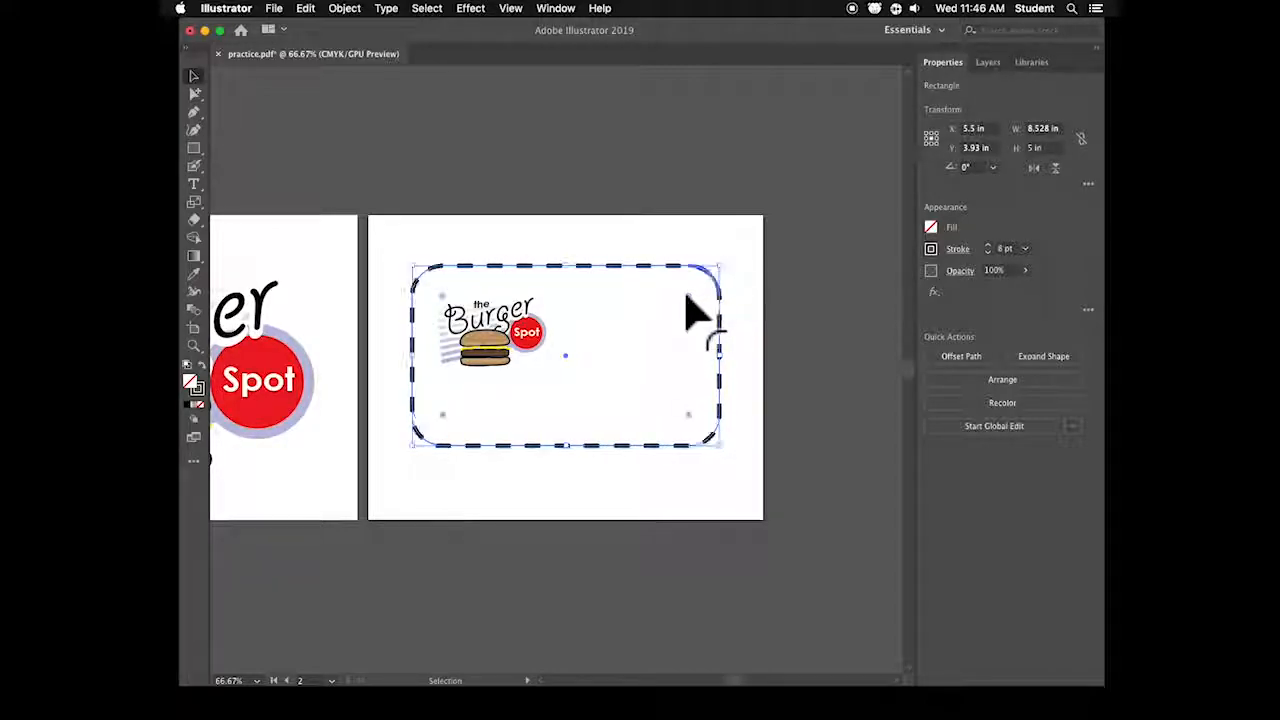
left_click(745, 225)
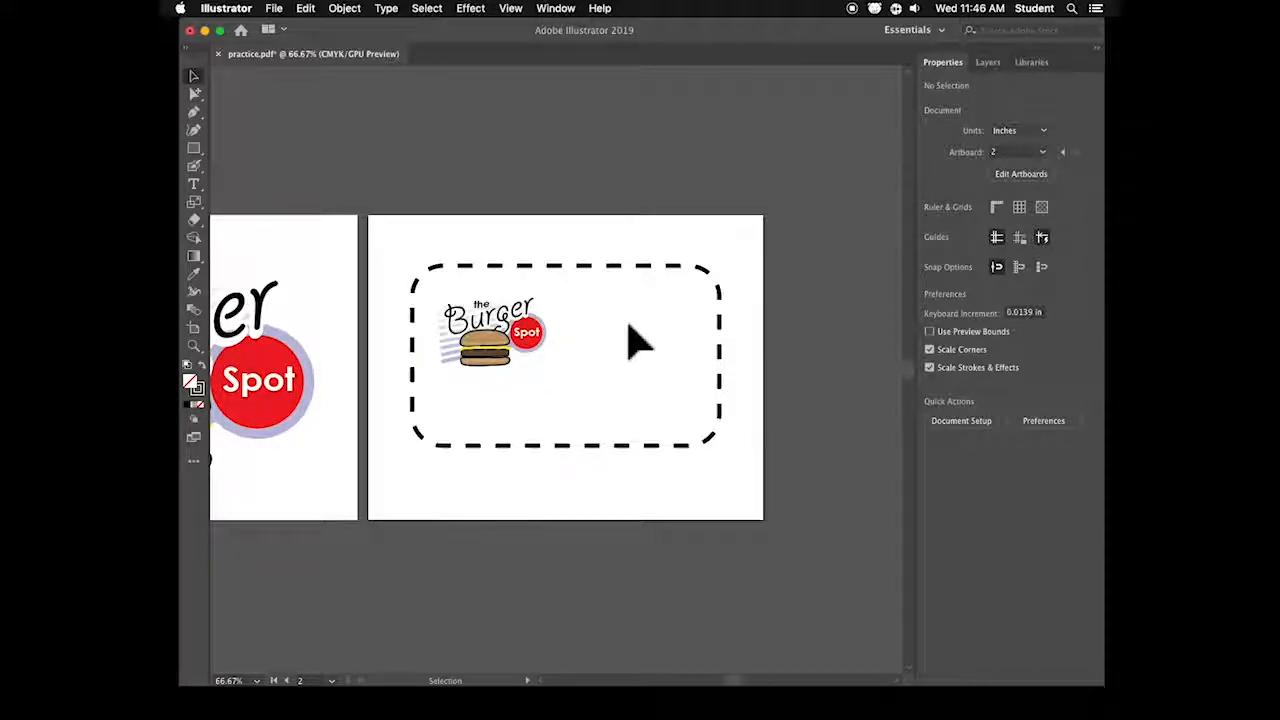
left_click(677, 266)
left_click_drag(691, 294, 705, 290)
left_click(768, 316)
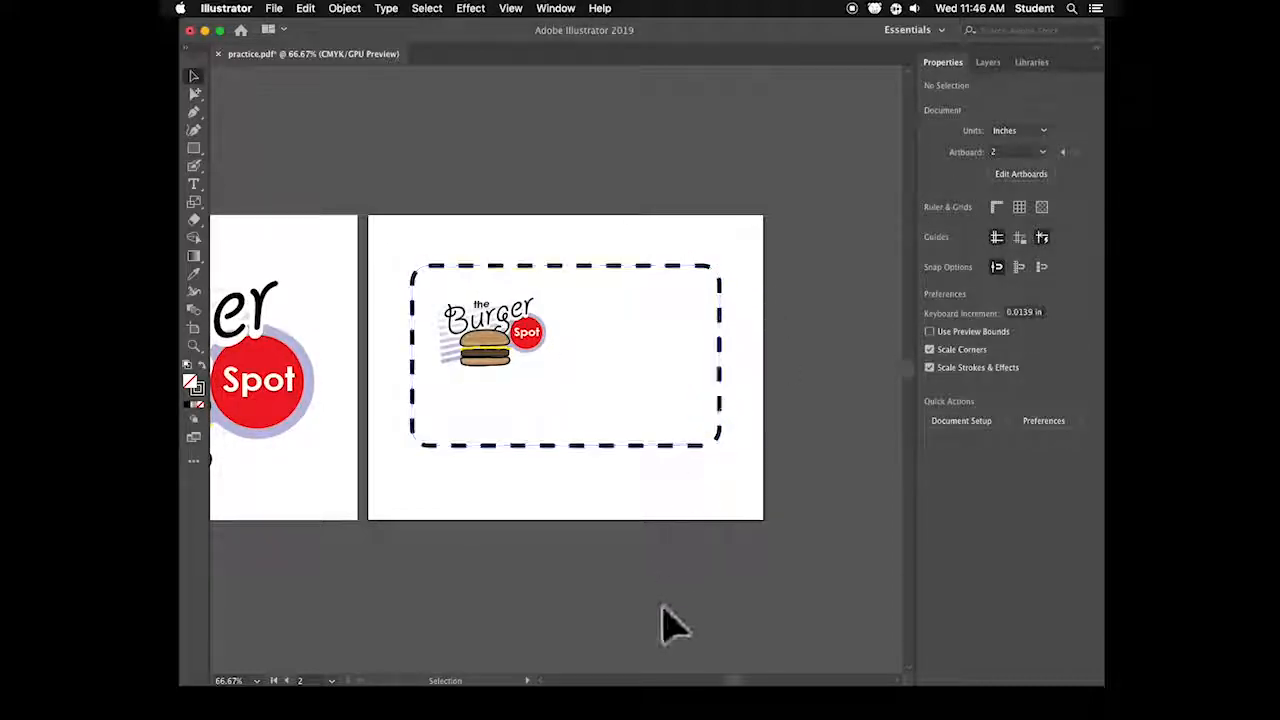
- Launch InDesign and return to the coupon document in Illustrator
mouse_move(660, 712)
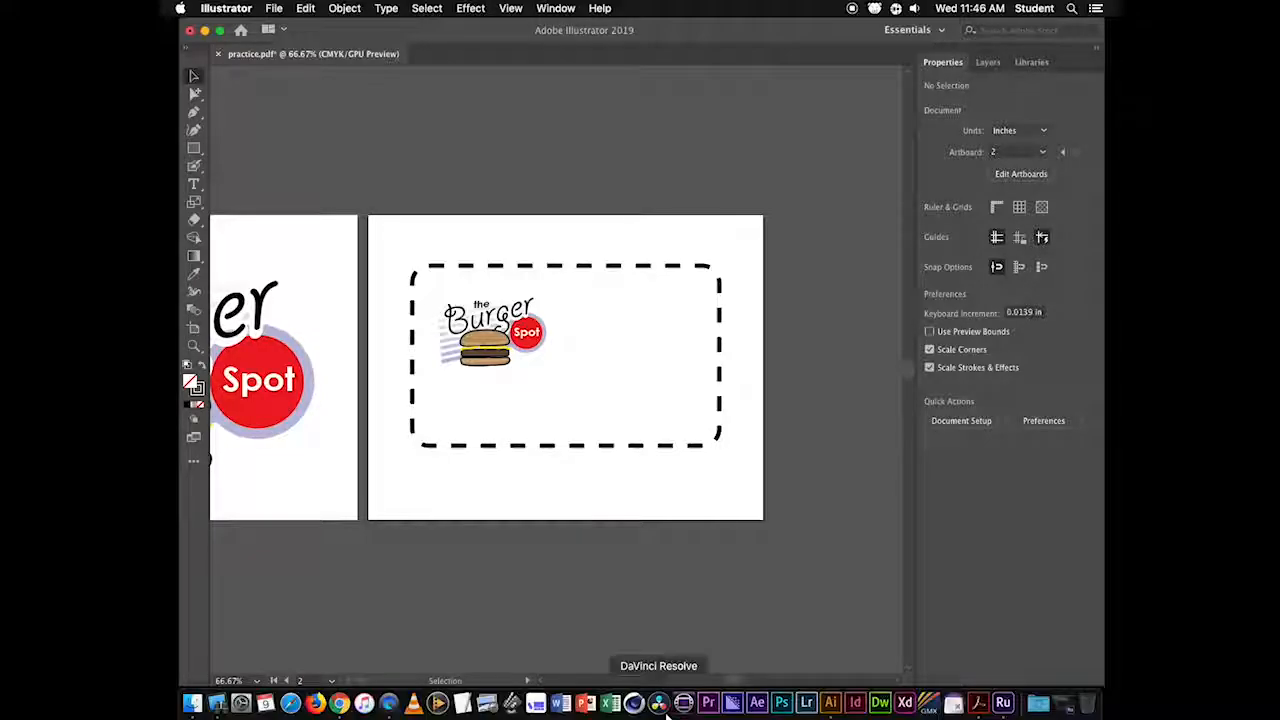
left_click(855, 703)
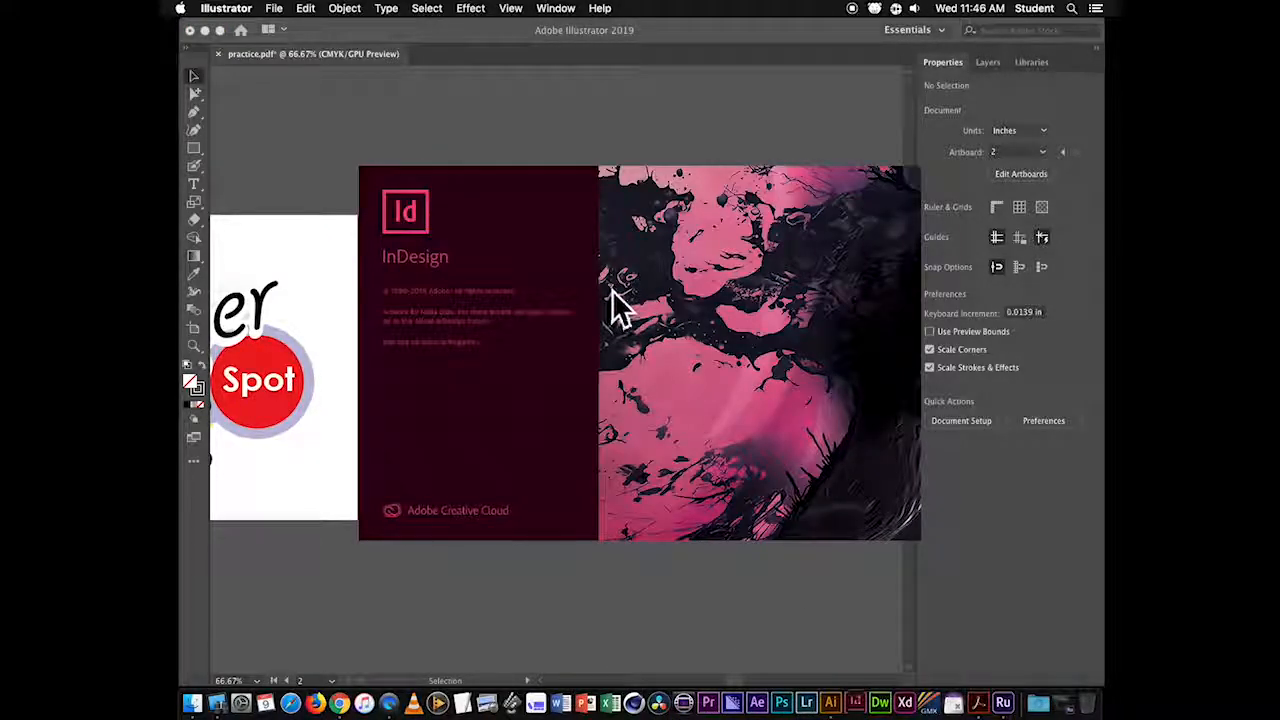
left_click(316, 212)
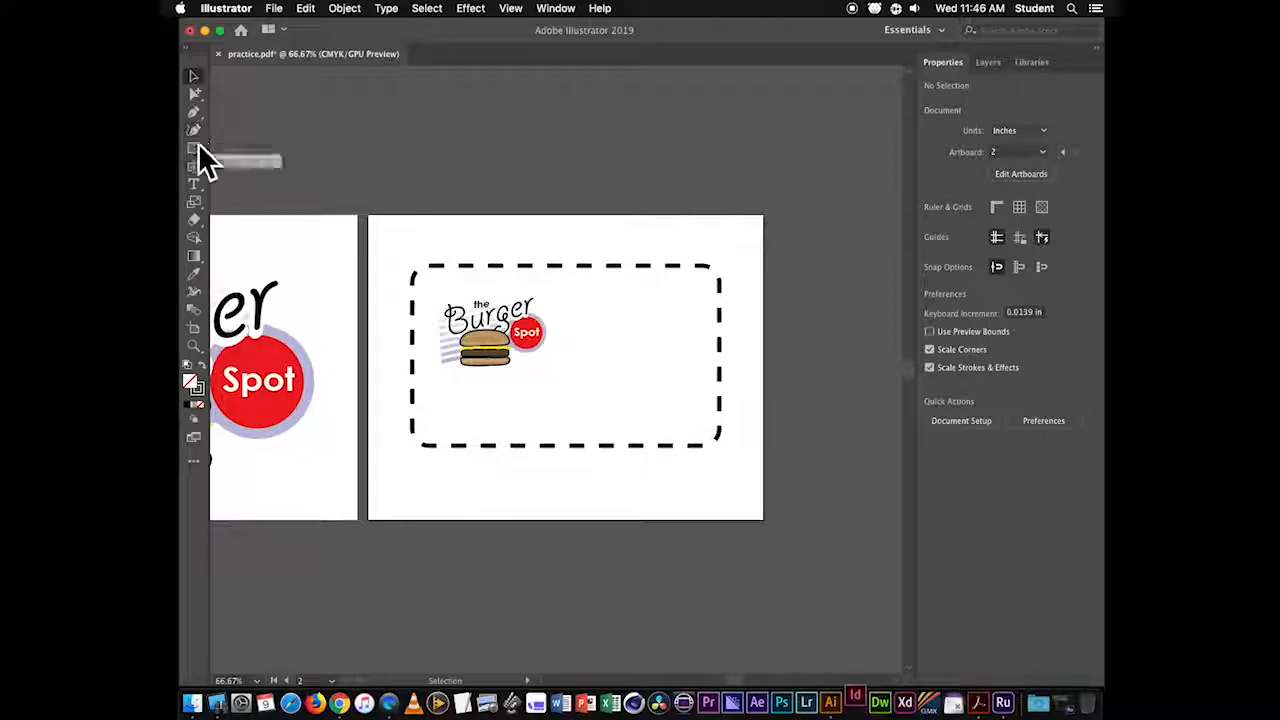
- Add the offer text "BUY 1" and "GET 1 FREE" on two lines above the second artboard
left_click(194, 184)
left_click(550, 175)
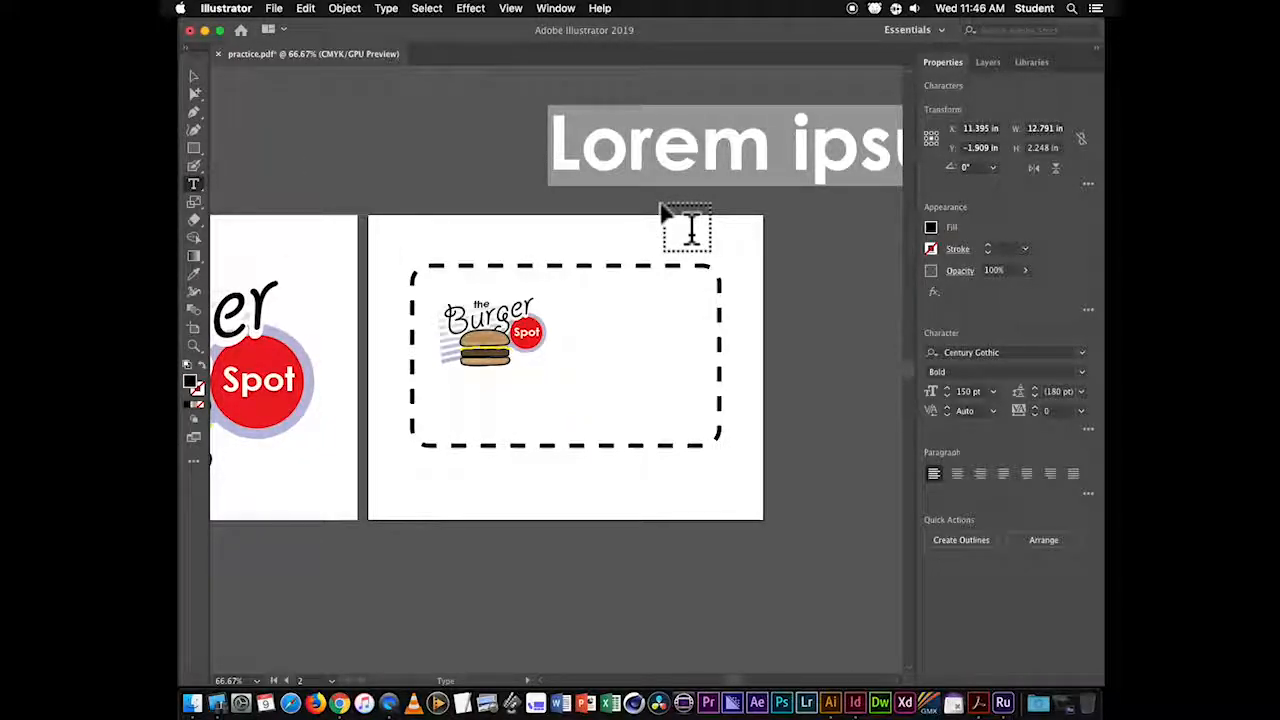
type("buy")
key("BackSpace")
key("BackSpace")
key("BackSpace")
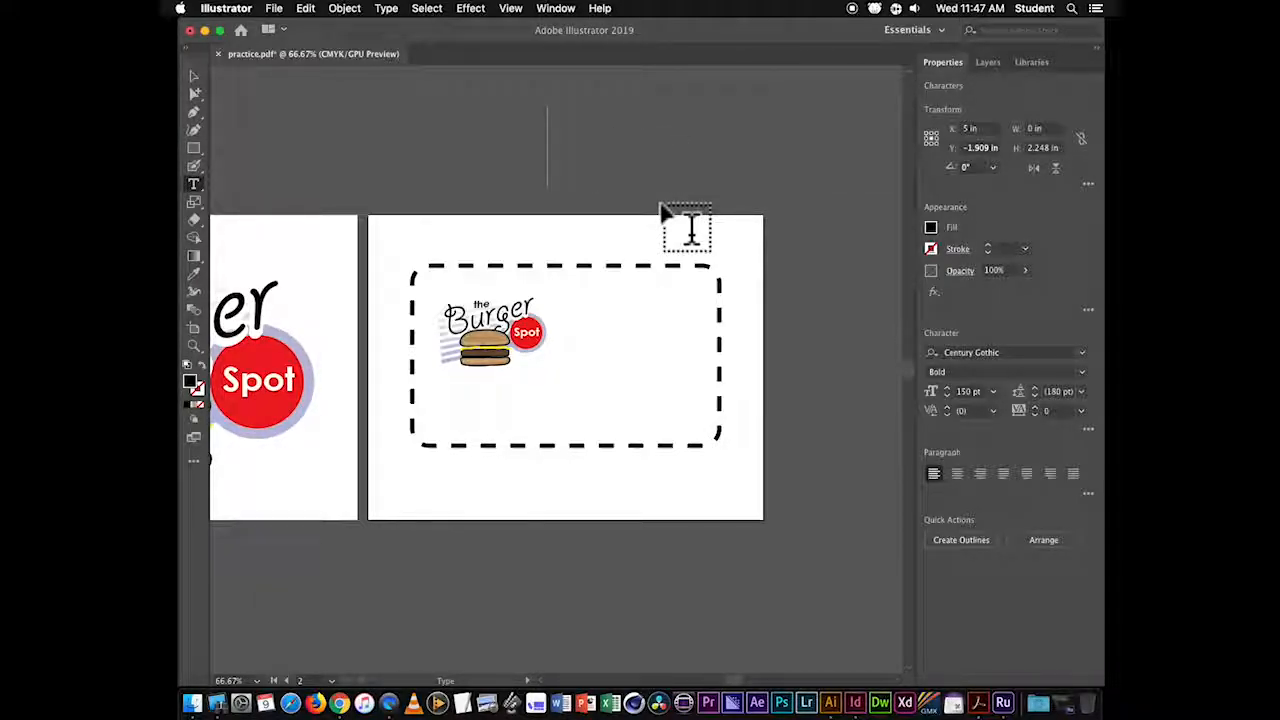
type("BUY")
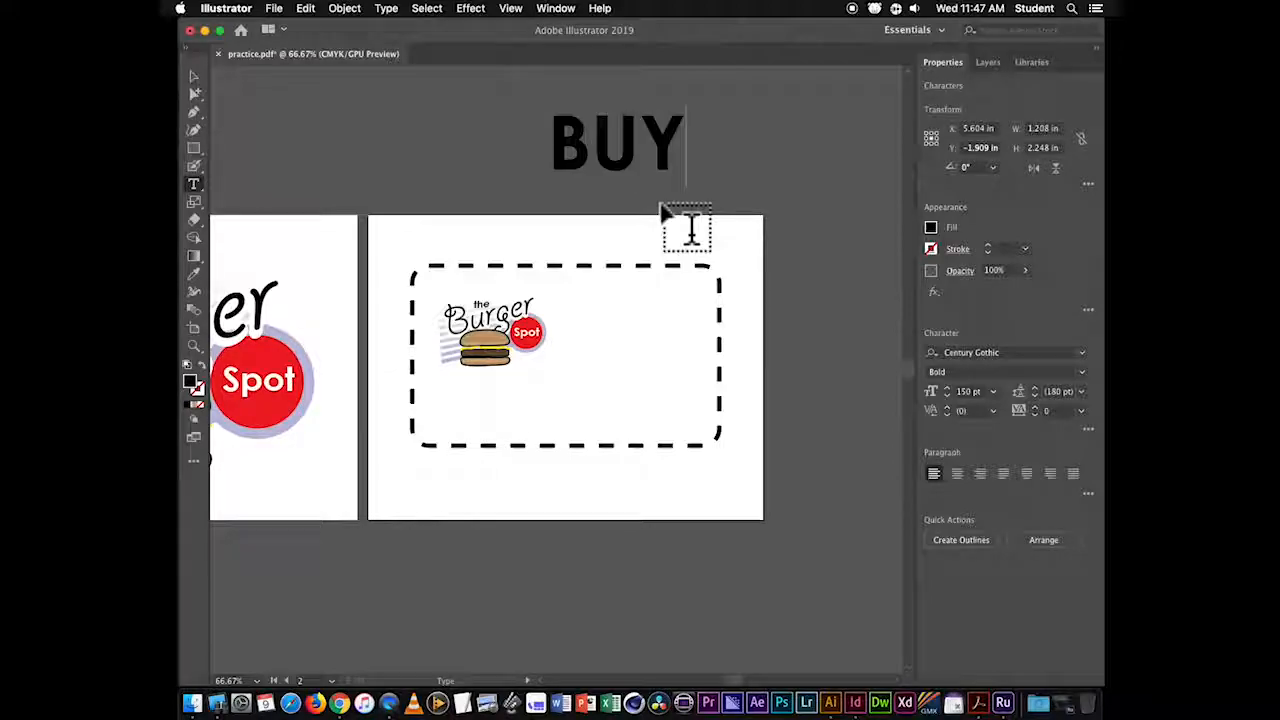
type(" 1 ")
type("GET")
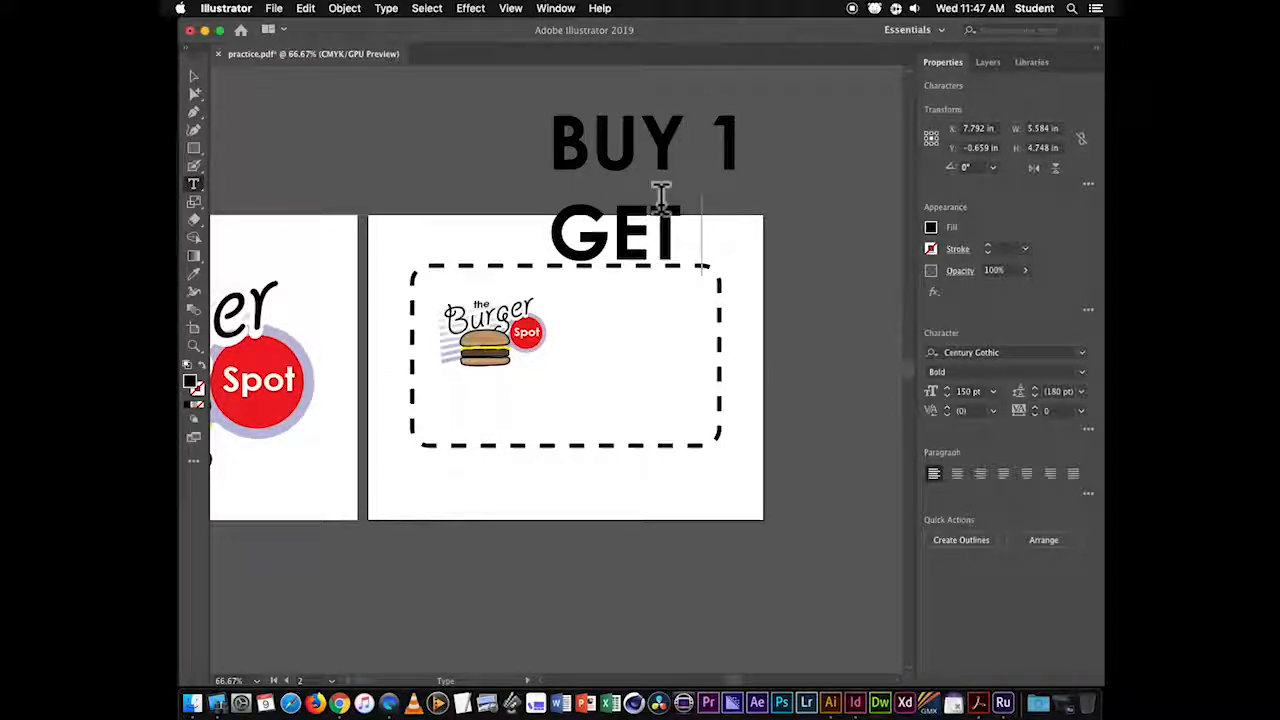
type(" 1 FREE")
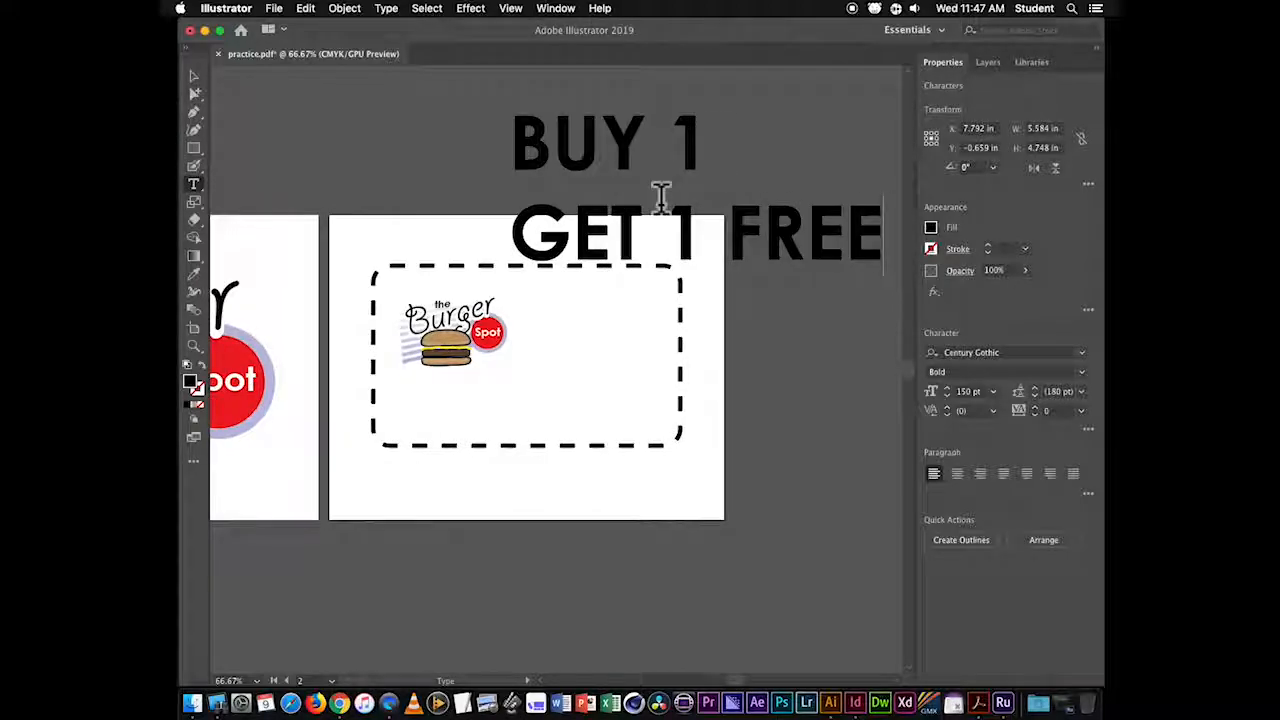
- Move the offer text into the coupon beside the logo and set its font size to 48 pt
left_click(194, 77)
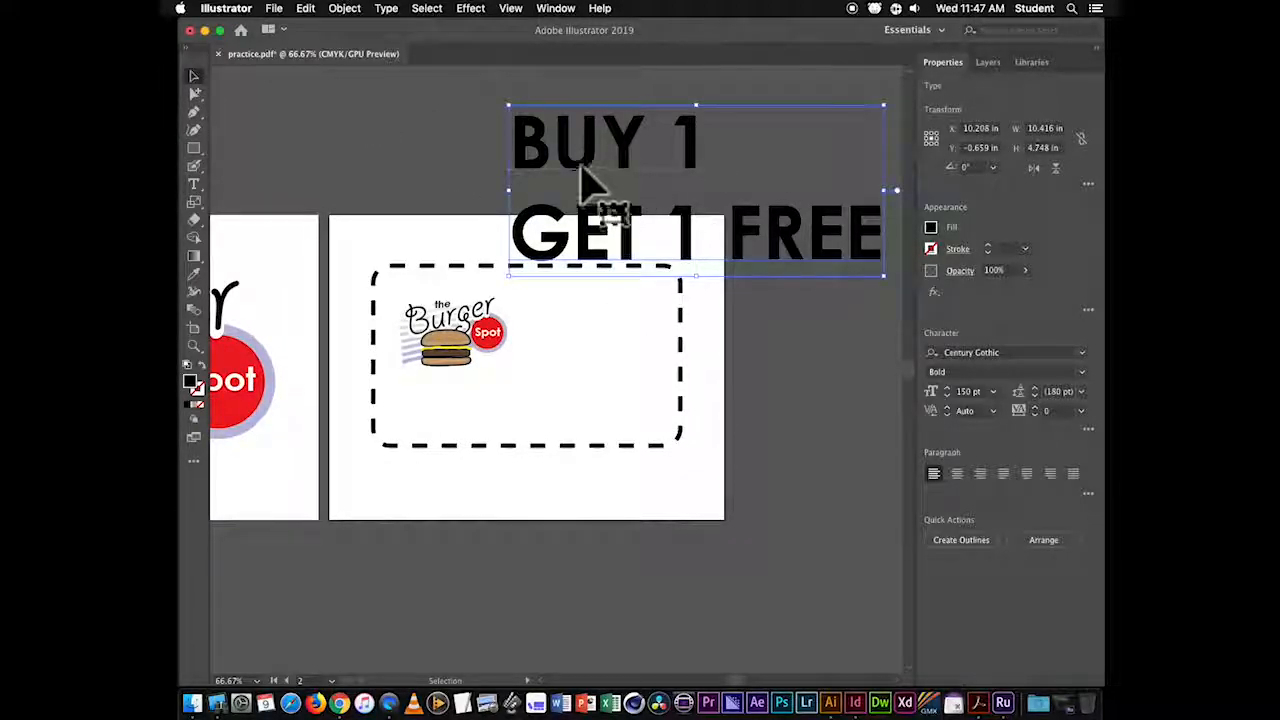
left_click(789, 360)
left_click_drag(595, 167, 603, 337)
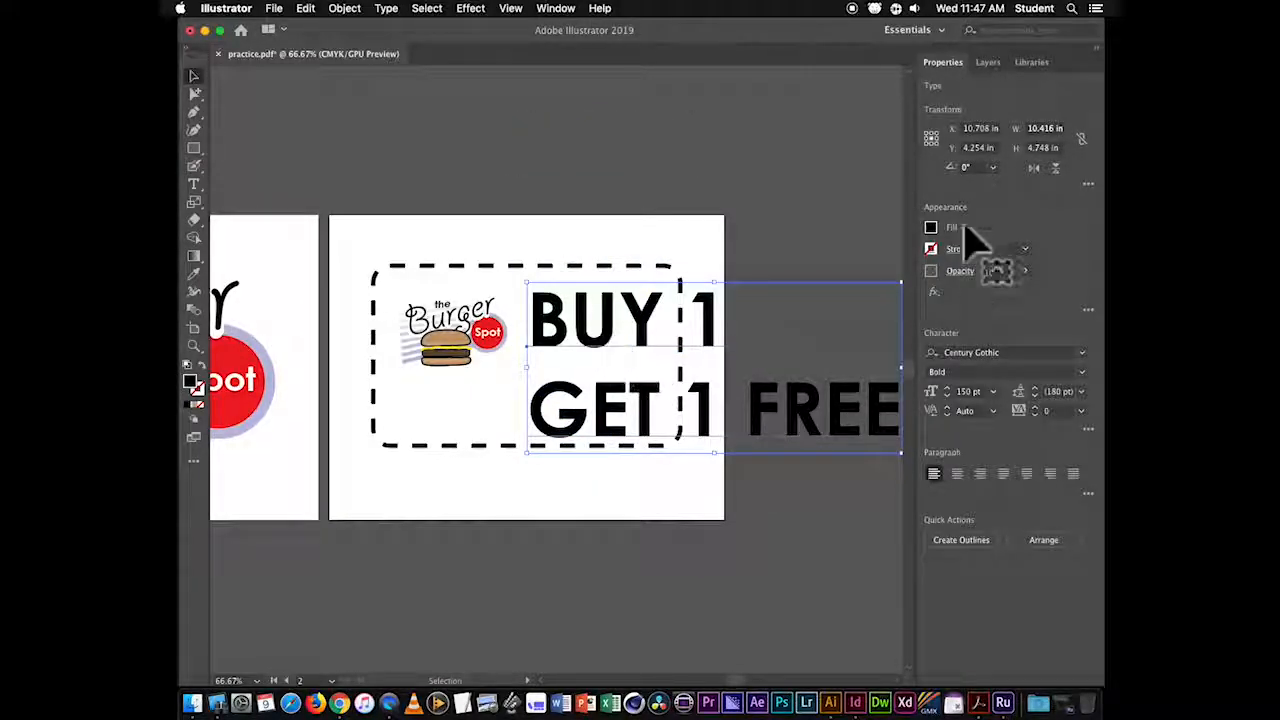
left_click(993, 391)
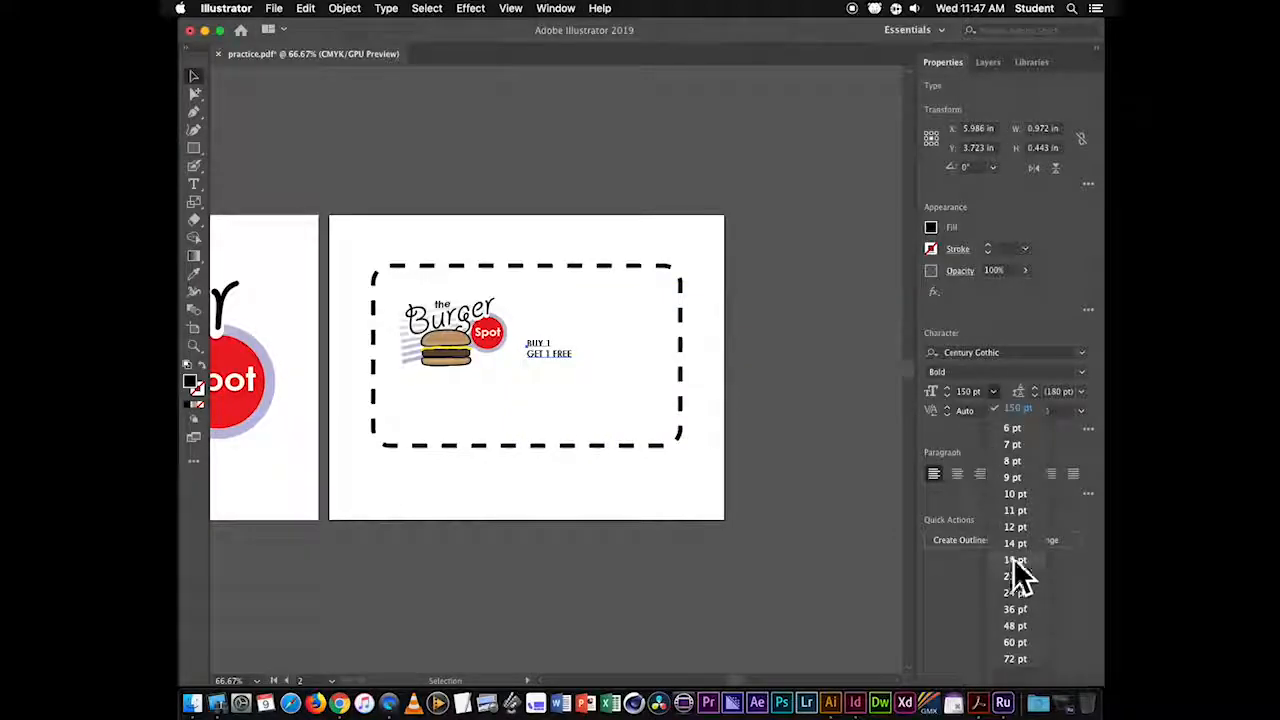
left_click(1014, 609)
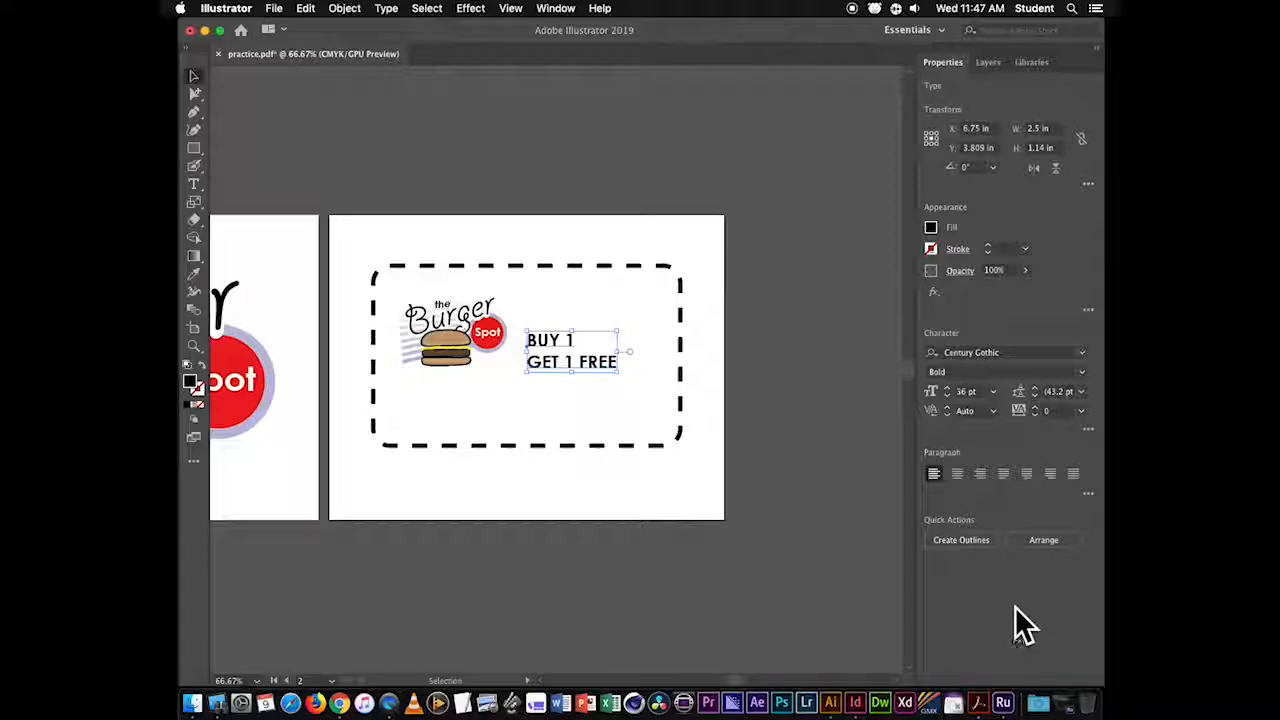
left_click(992, 392)
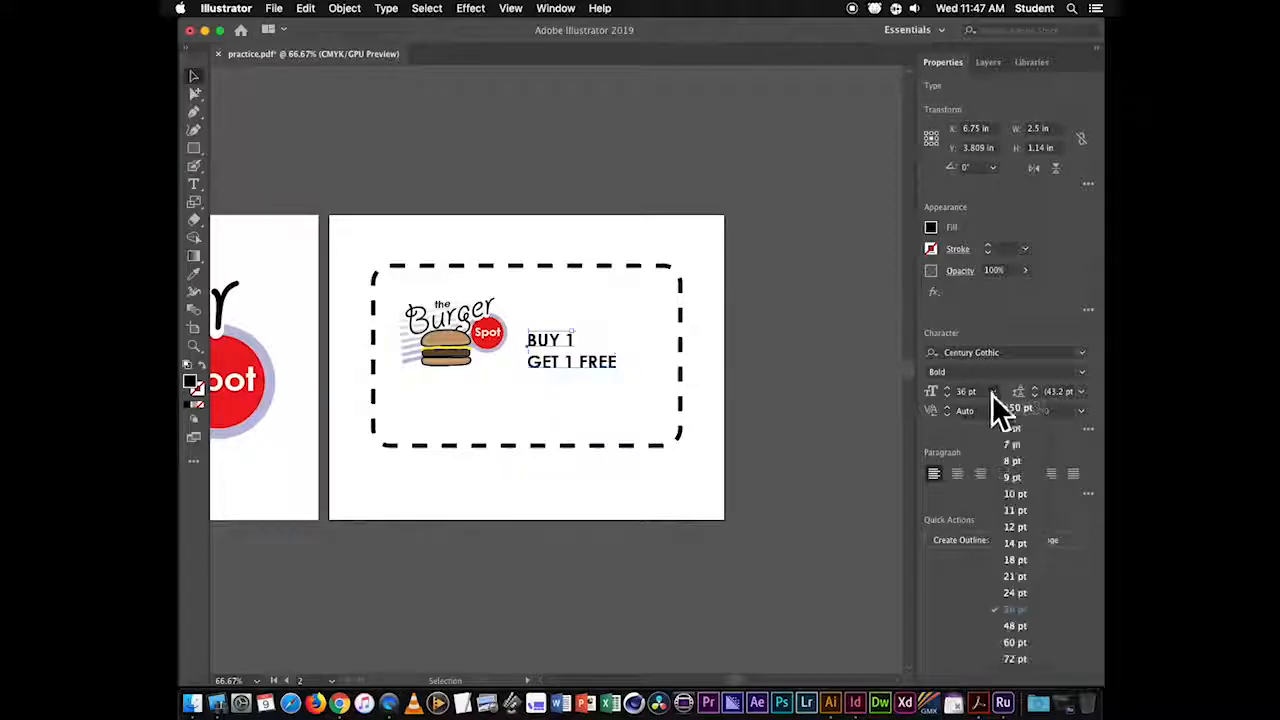
left_click(1016, 626)
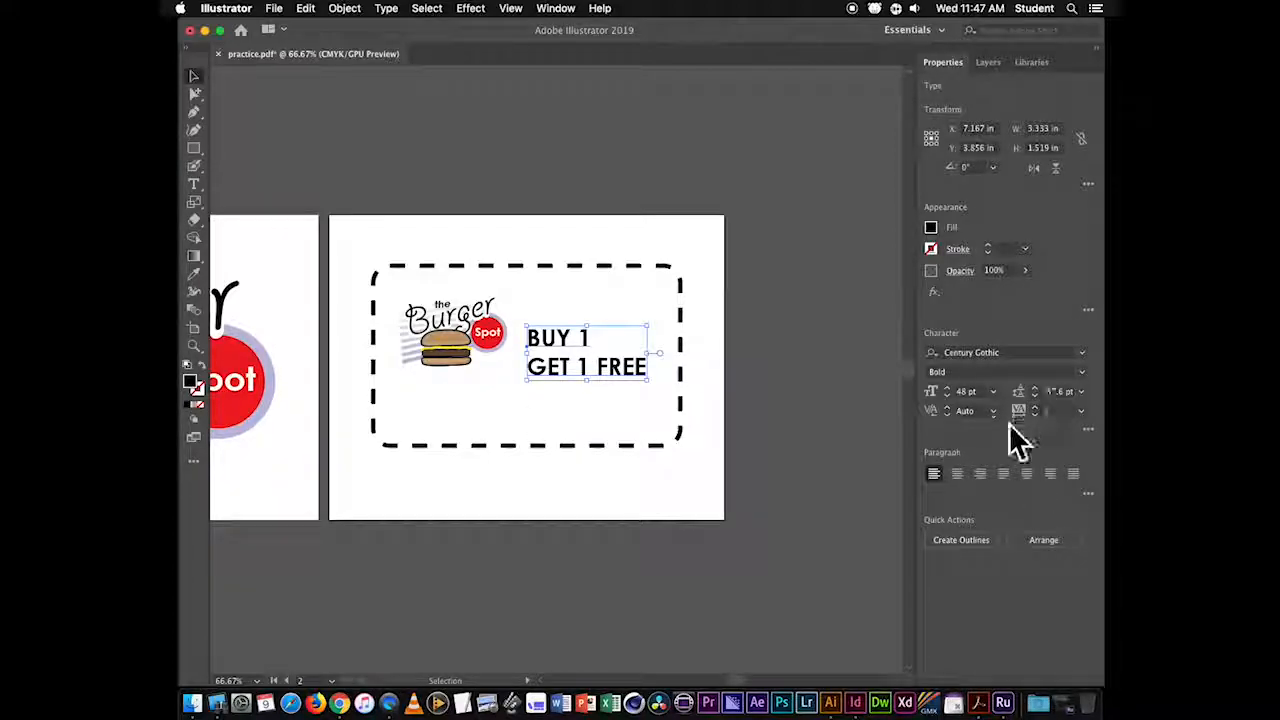
- Right-align the offer text and position it in the coupon's upper-right area, level with the logo
left_click(980, 474)
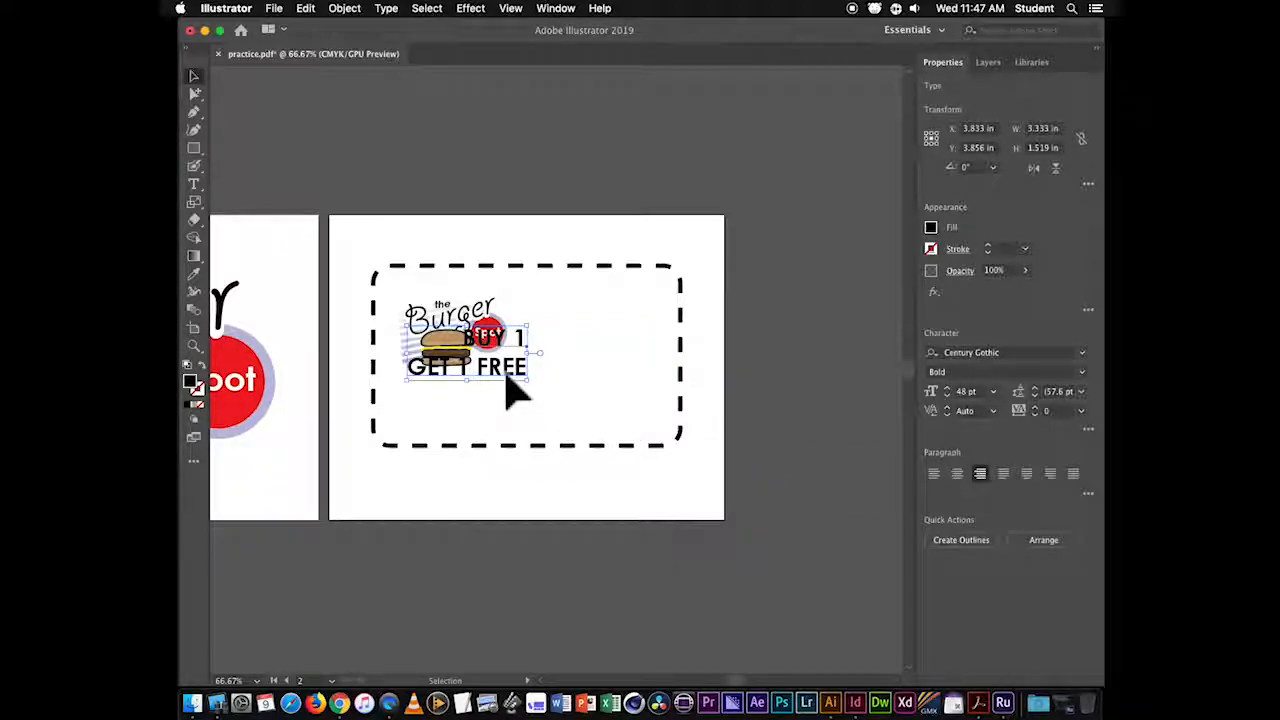
left_click_drag(490, 372, 606, 393)
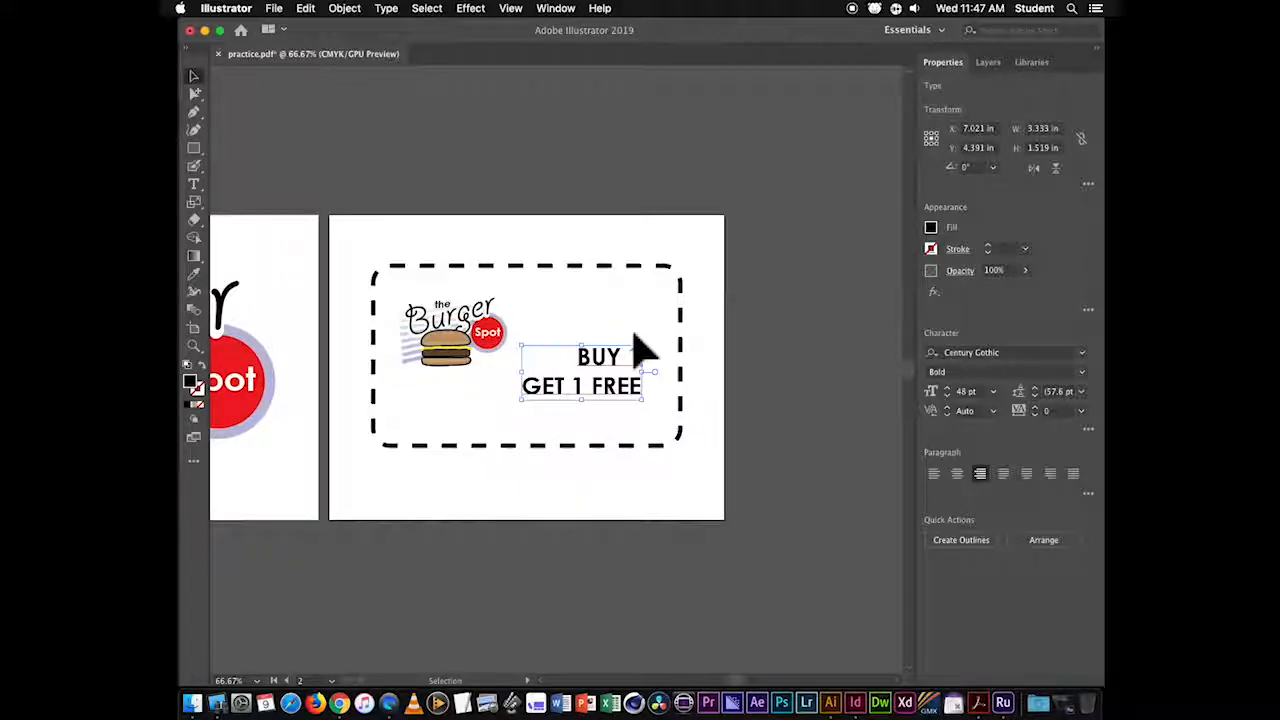
left_click_drag(632, 333, 634, 286)
left_click(765, 348)
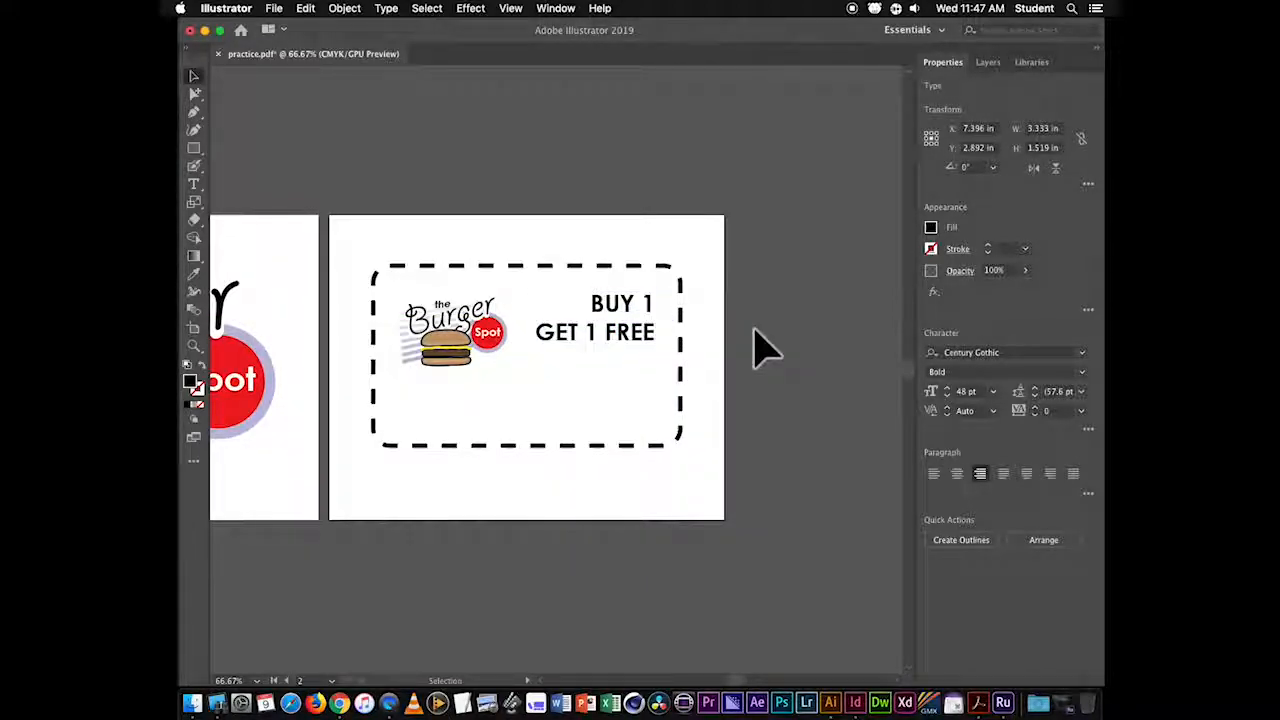
- Enlarge the offer text on the coupon to about 59 pt by scaling it from its lower corner
left_click(650, 350)
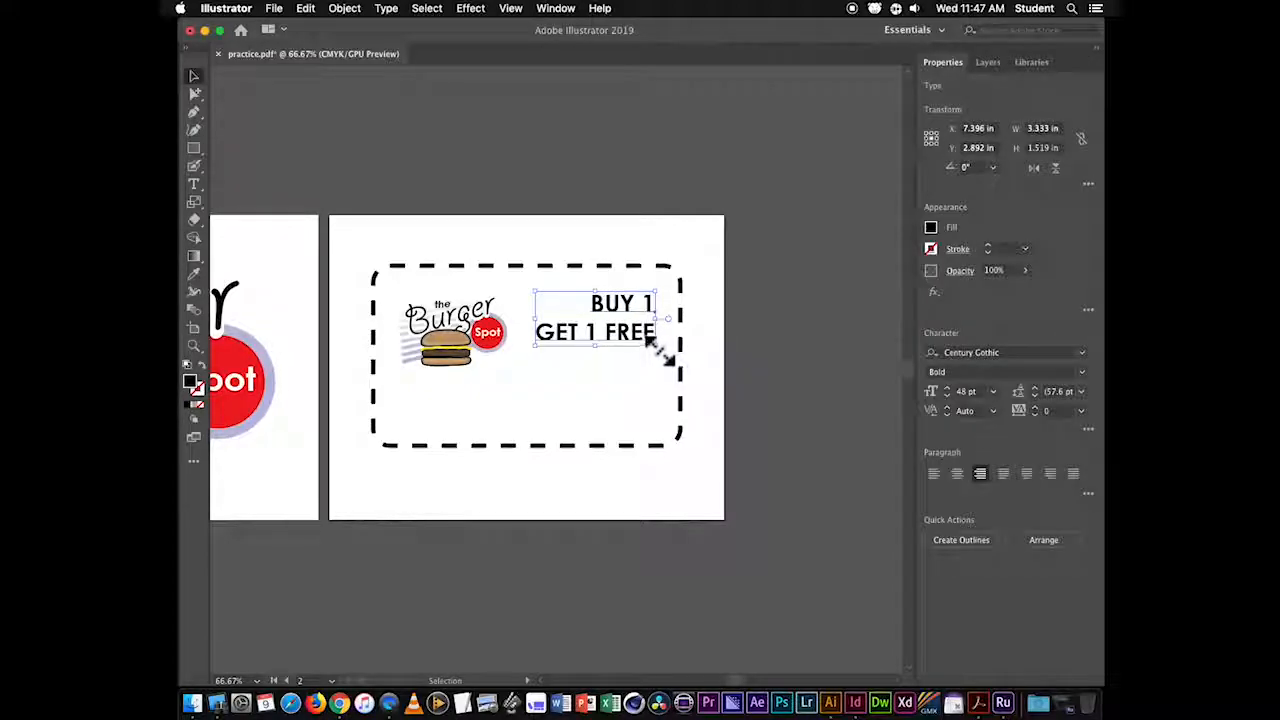
left_click_drag(664, 363, 667, 378)
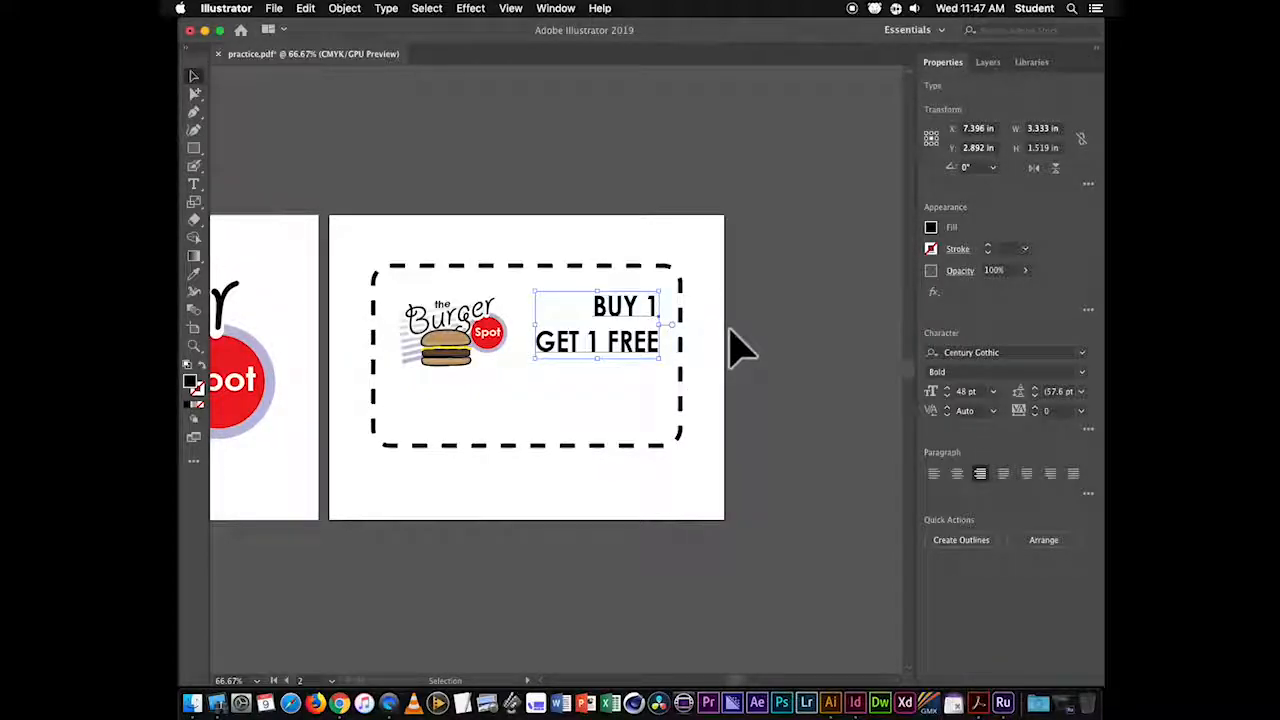
left_click(735, 350)
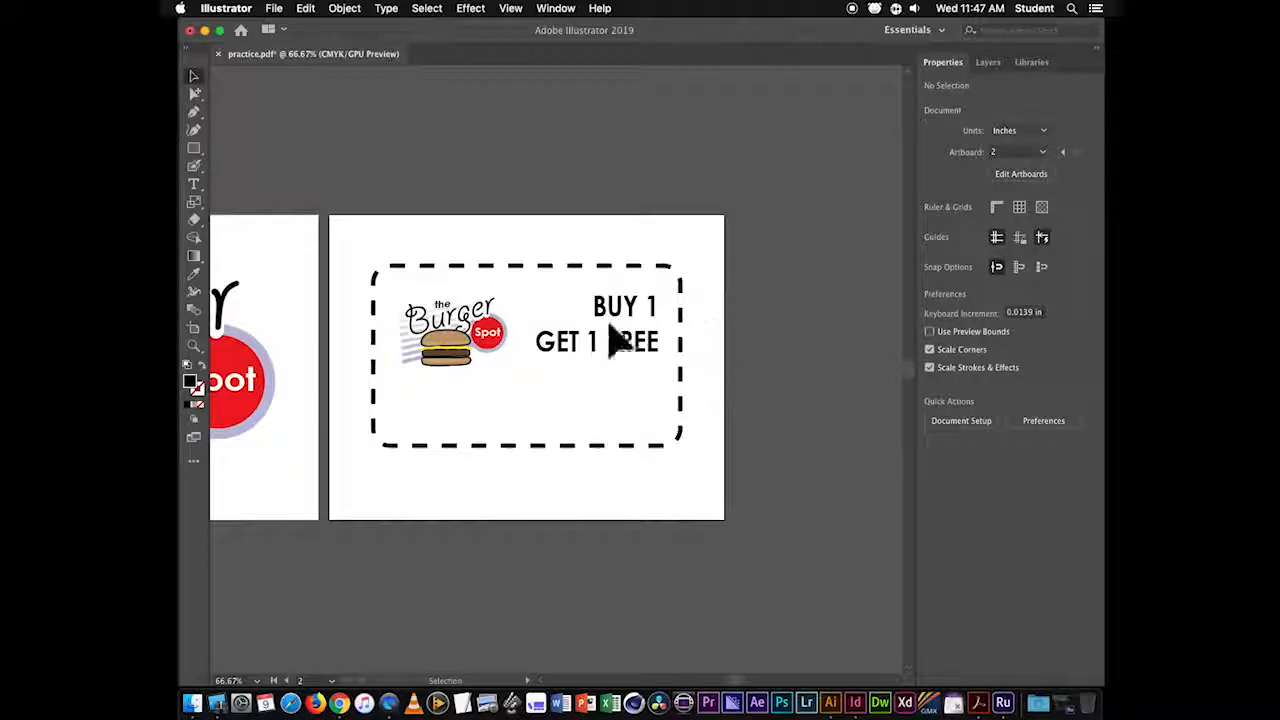
- Nudge the offer text down so it sits vertically level with the burger logo
left_click(640, 352)
key("Down")
key("Down")
key("Down")
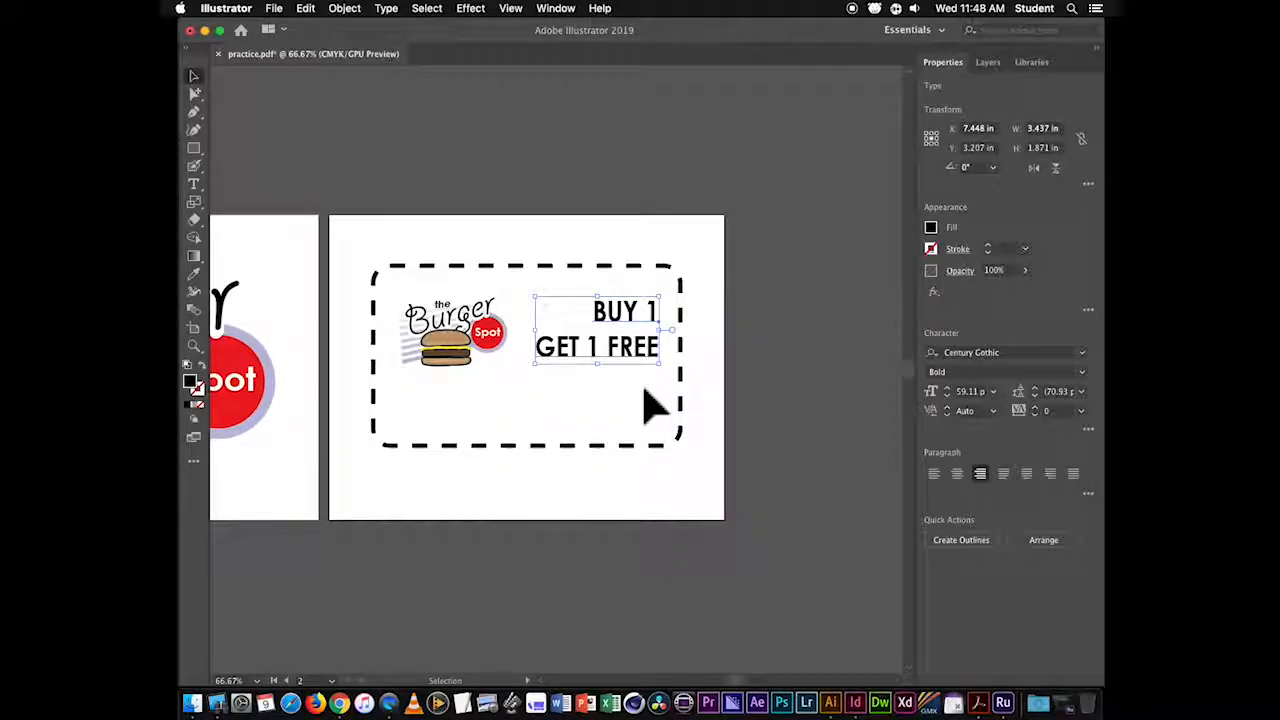
key("Down")
key("Down")
key("Down")
key("Down")
key("Down")
key("Down")
key("Down")
key("Down")
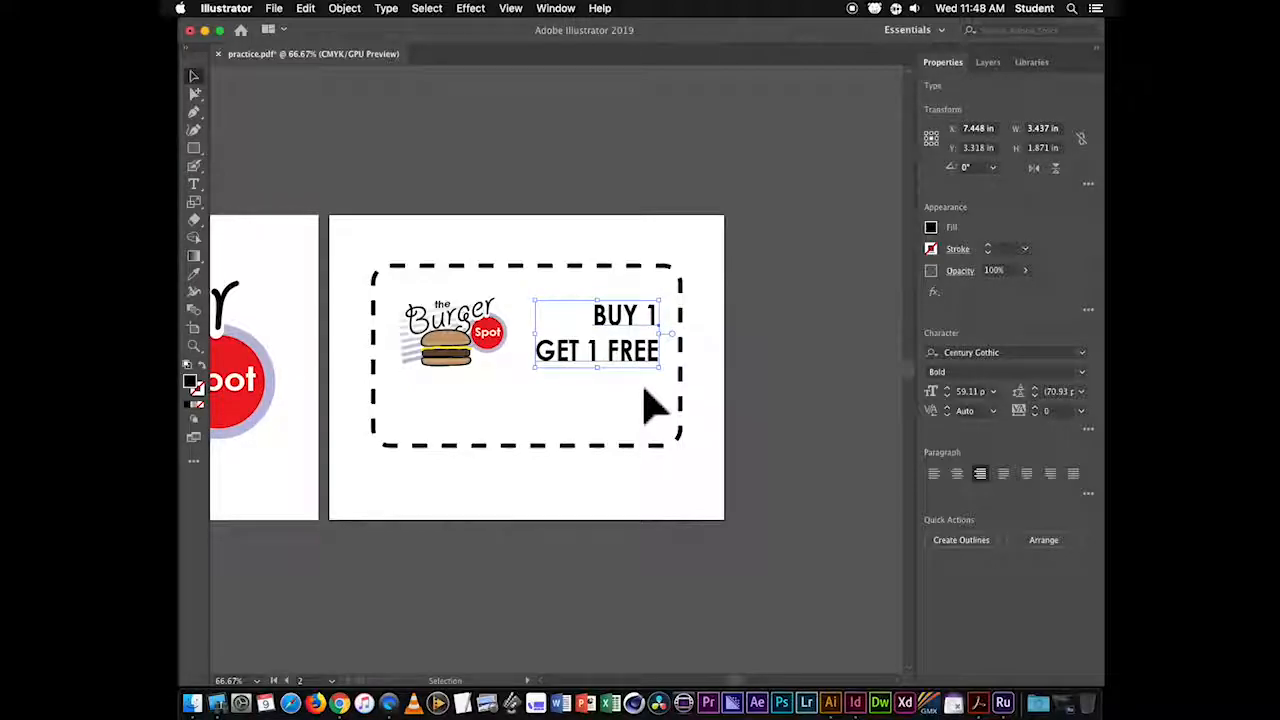
left_click(757, 341)
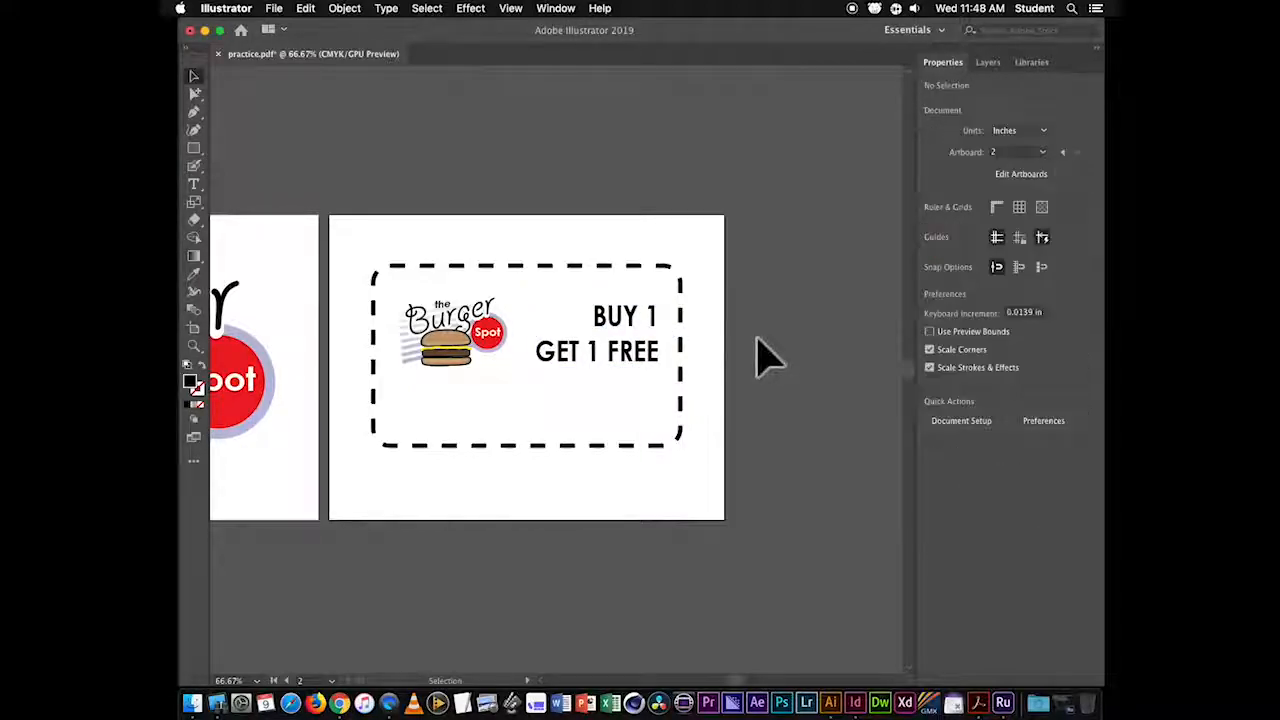
- Stretch the offer text to about 3.85 in wide and break "FREE" onto its own third line, without a trailing space after "GET 1"
left_click(632, 352)
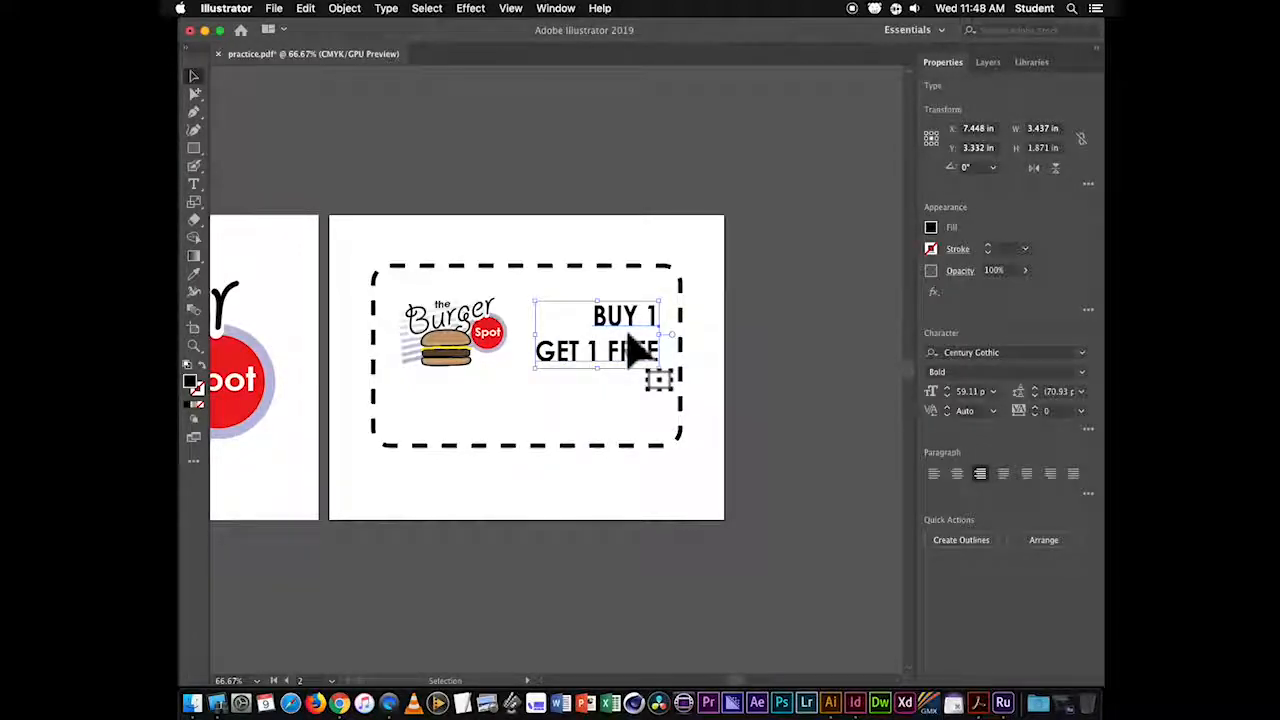
left_click_drag(535, 334, 520, 340)
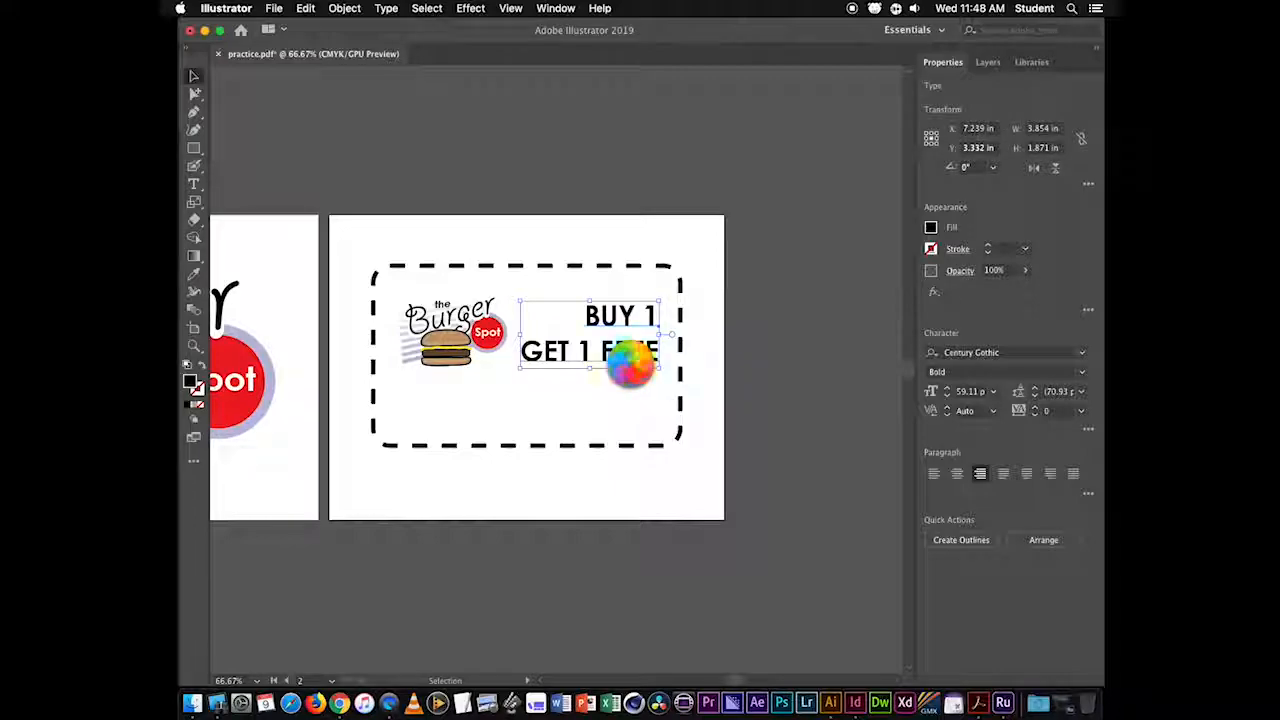
key("t")
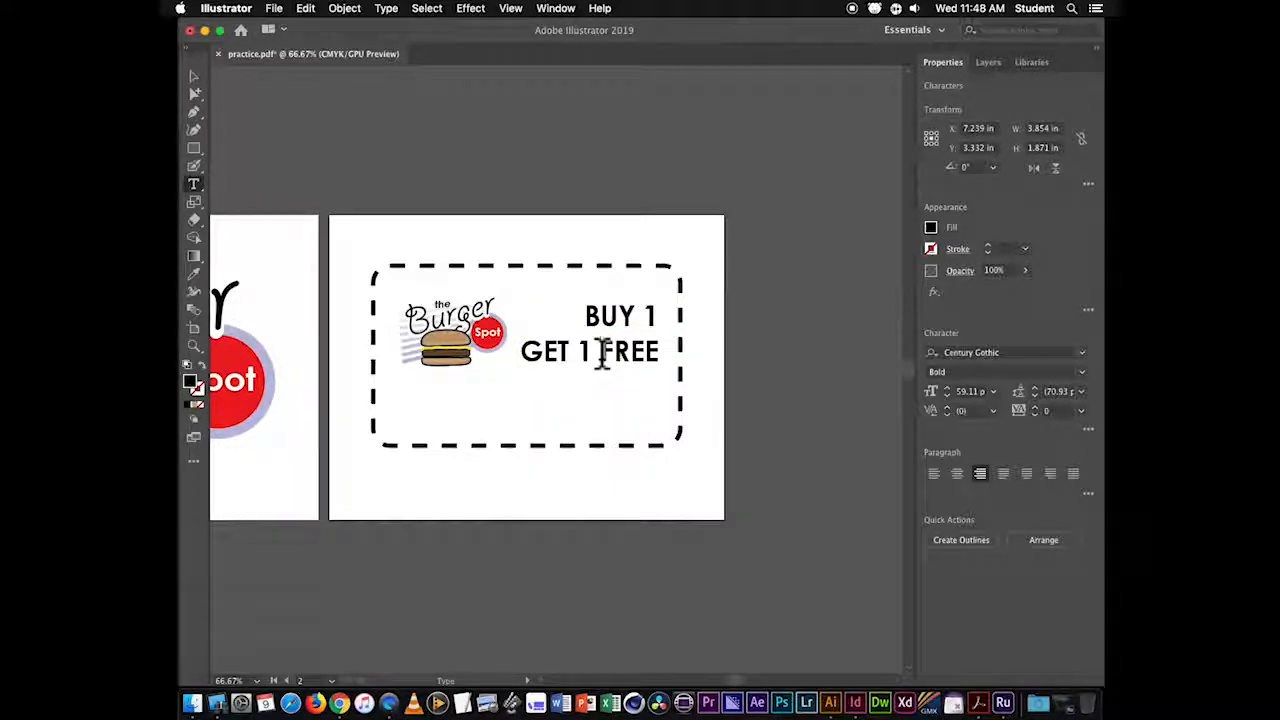
key("Return")
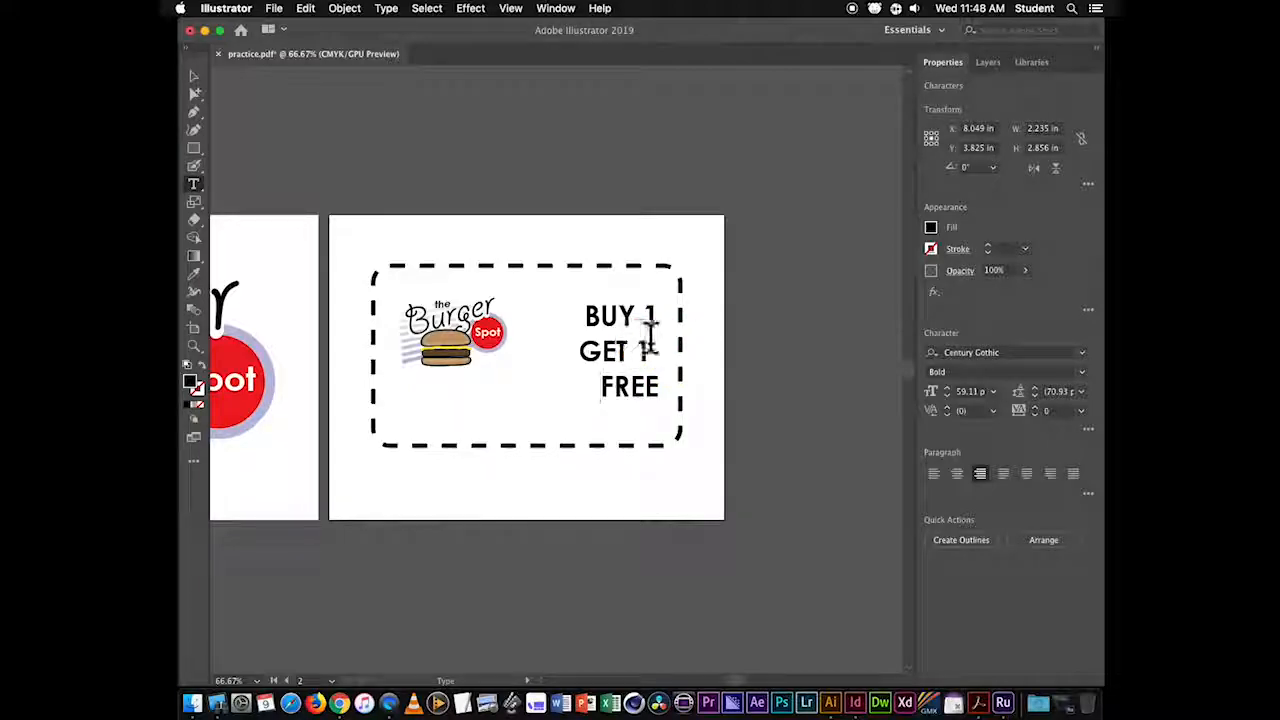
left_click(651, 351)
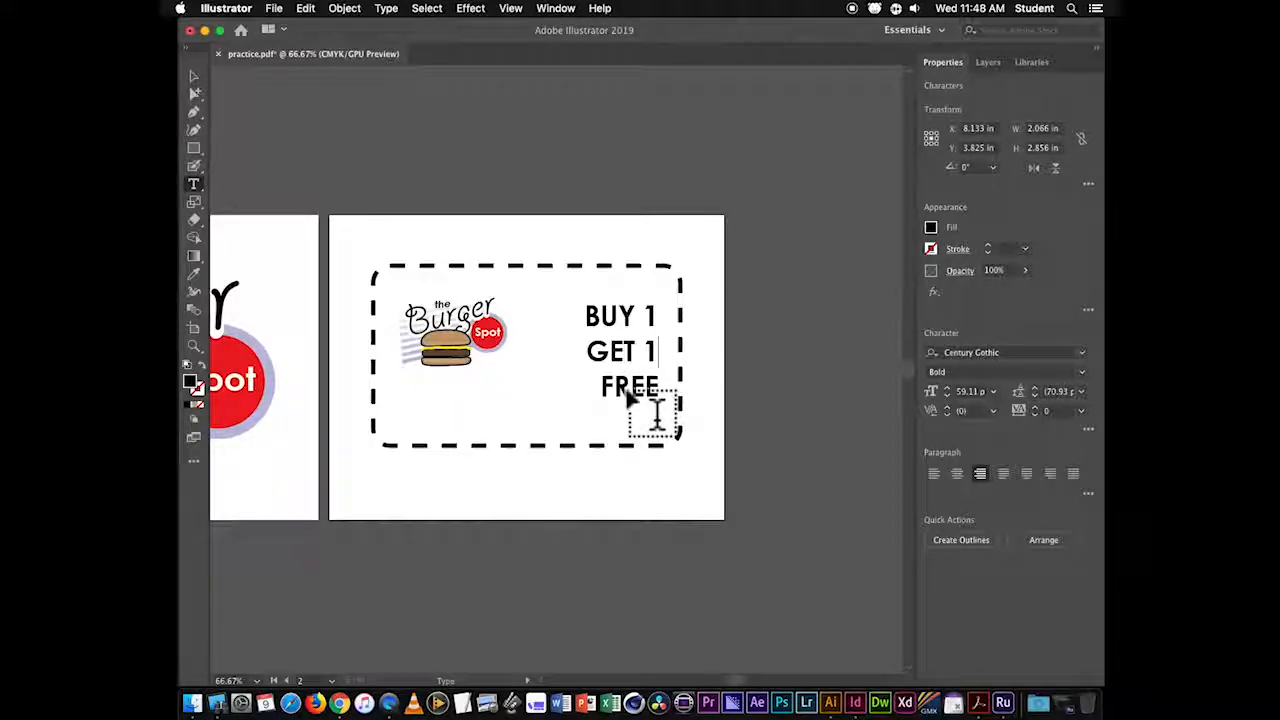
- Enlarge only the word "FREE" to about 95 pt
double_click(627, 389)
key("super")
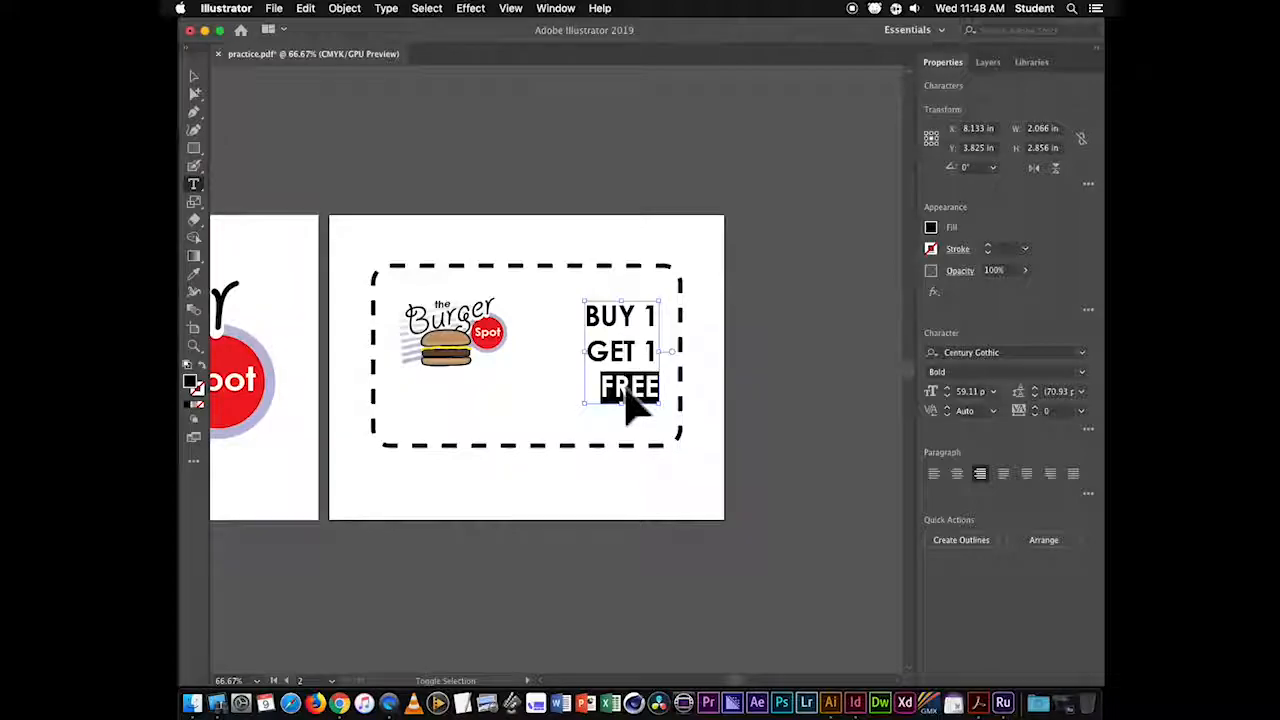
key("super+alt+shift+period")
key("super+alt+shift+period")
key("super+alt+shift+period")
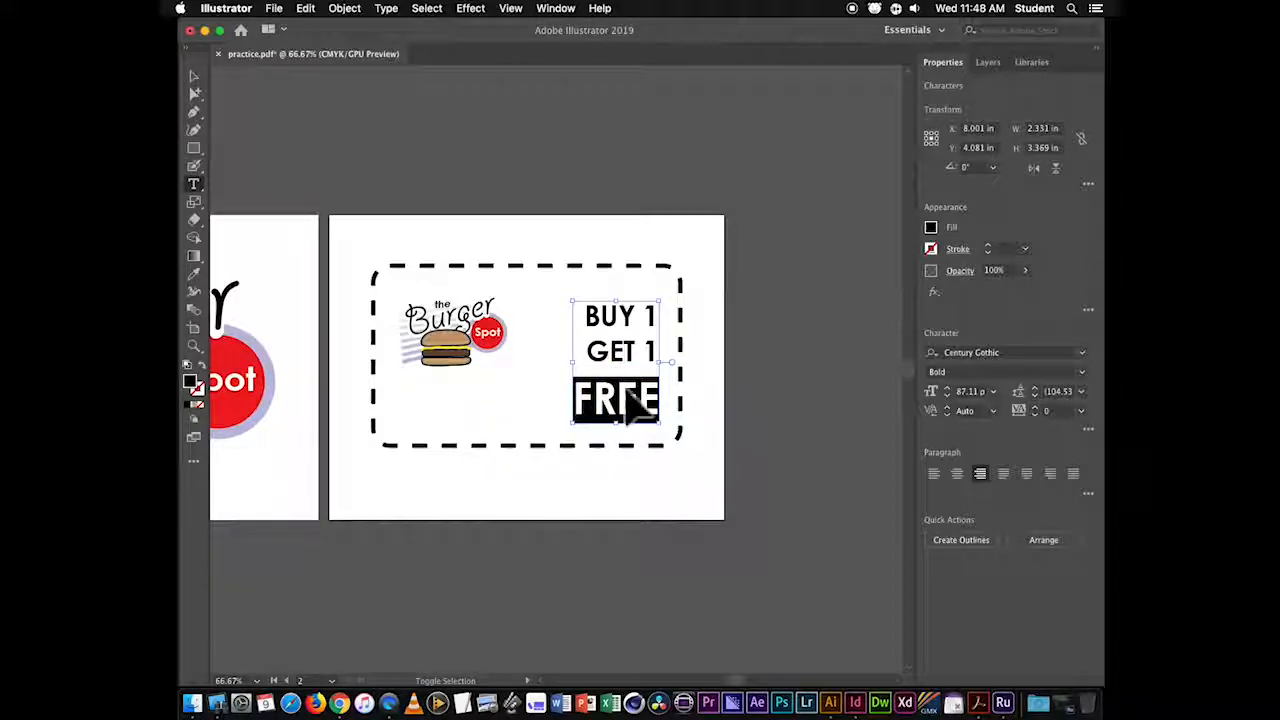
key("super+alt+shift+period")
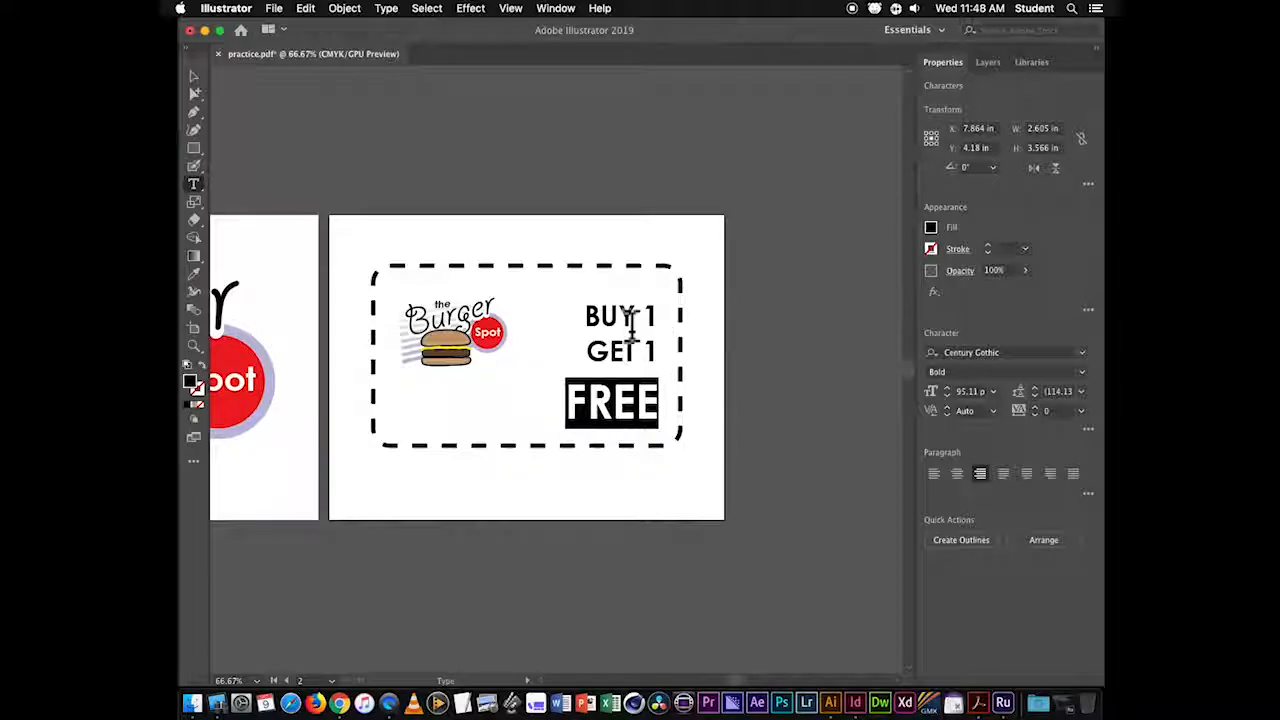
- Tighten the leading of the whole offer text block to 76 pt
left_click(195, 93)
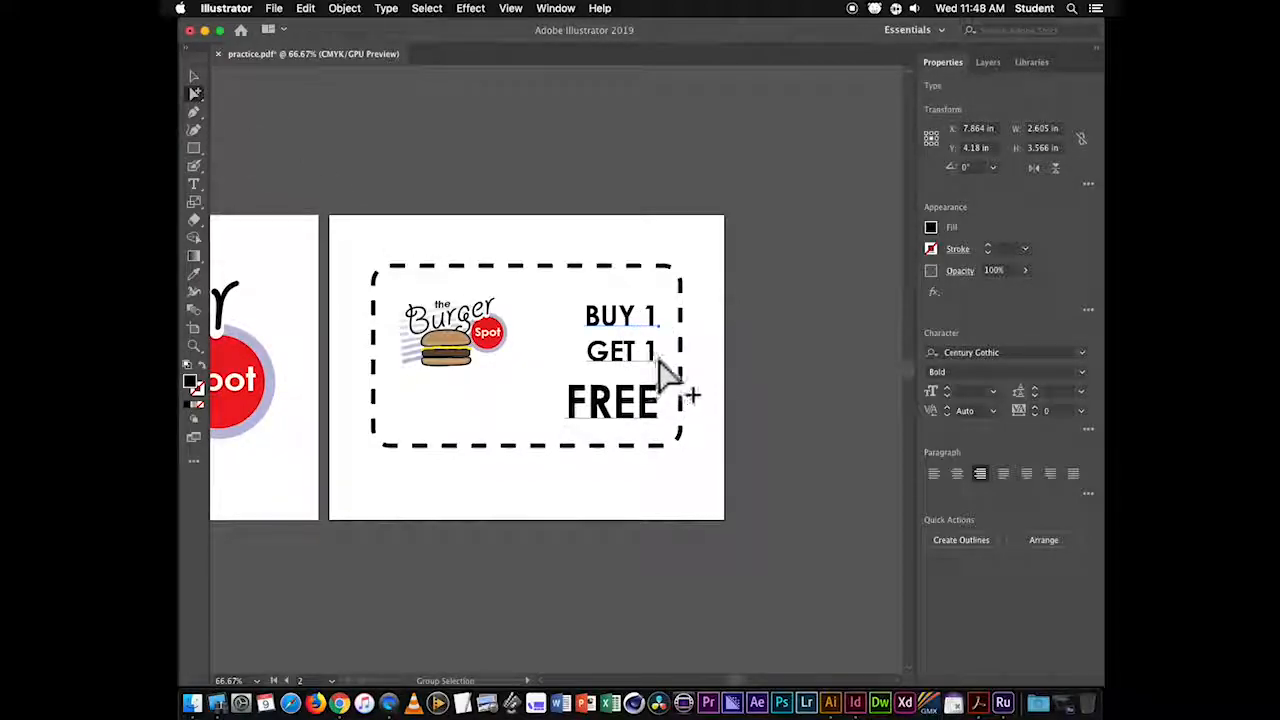
left_click(1036, 396)
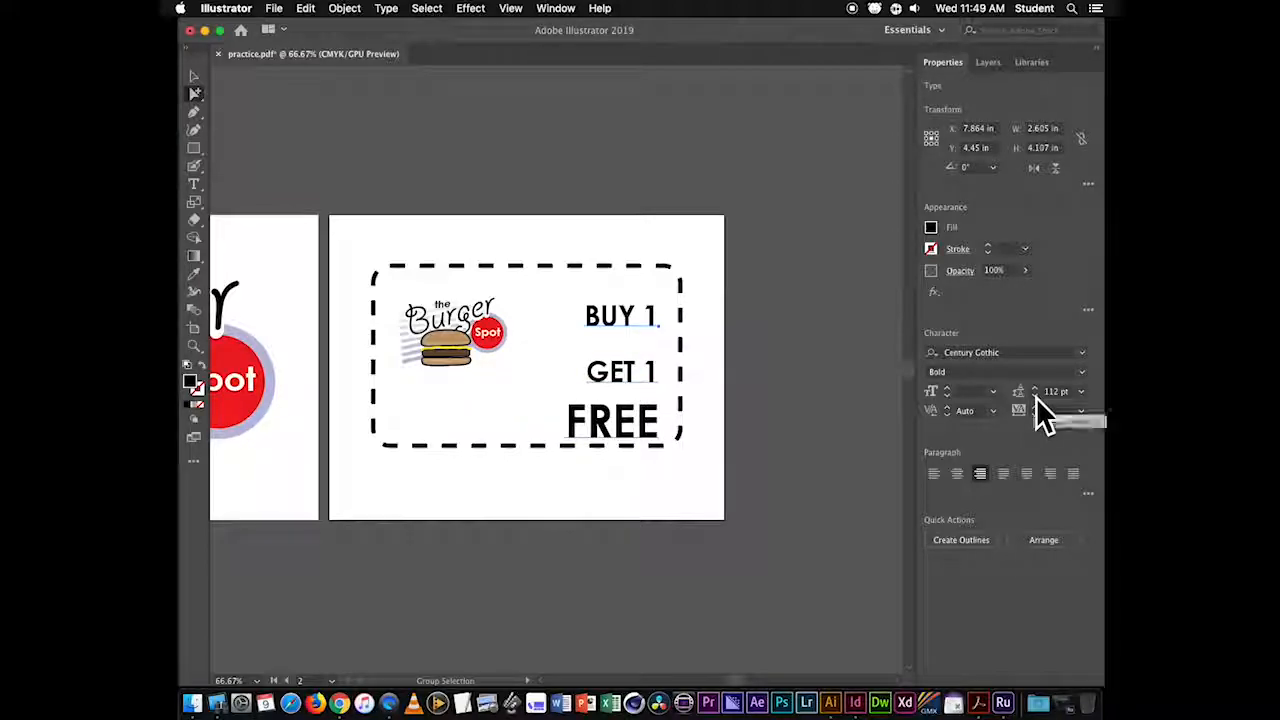
left_click(1035, 395)
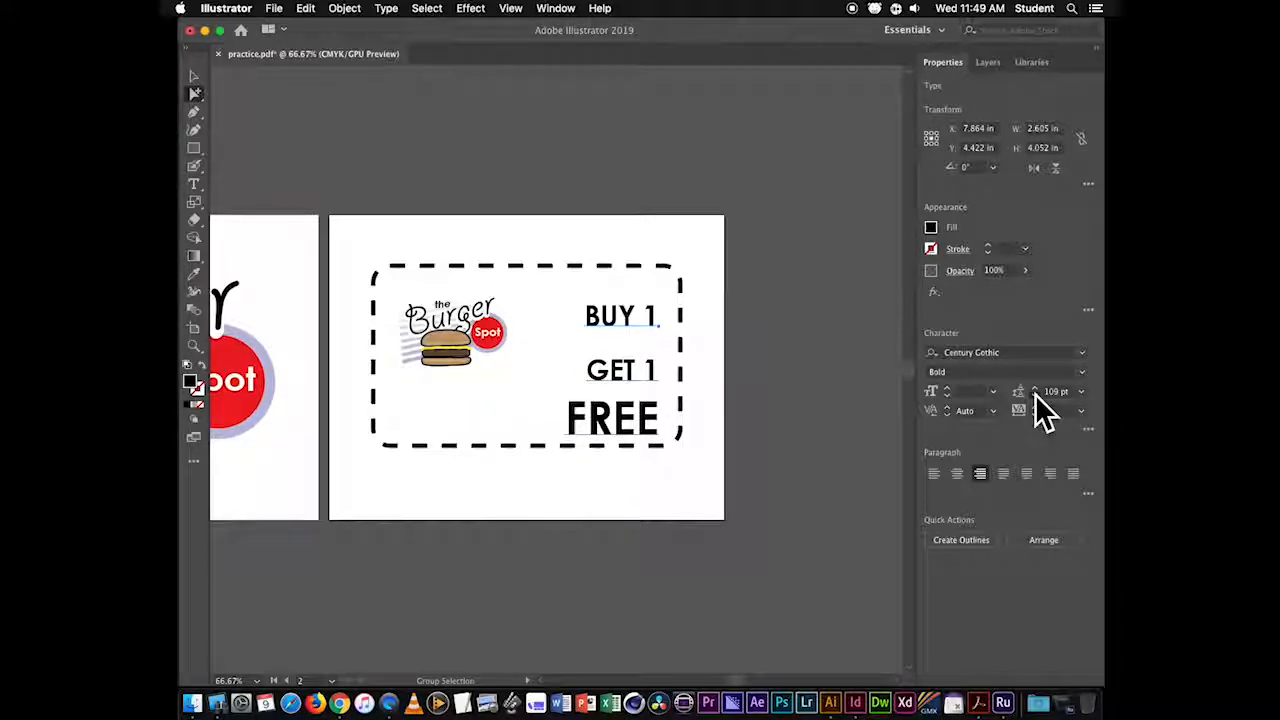
left_click(1035, 395)
left_click(1035, 395)
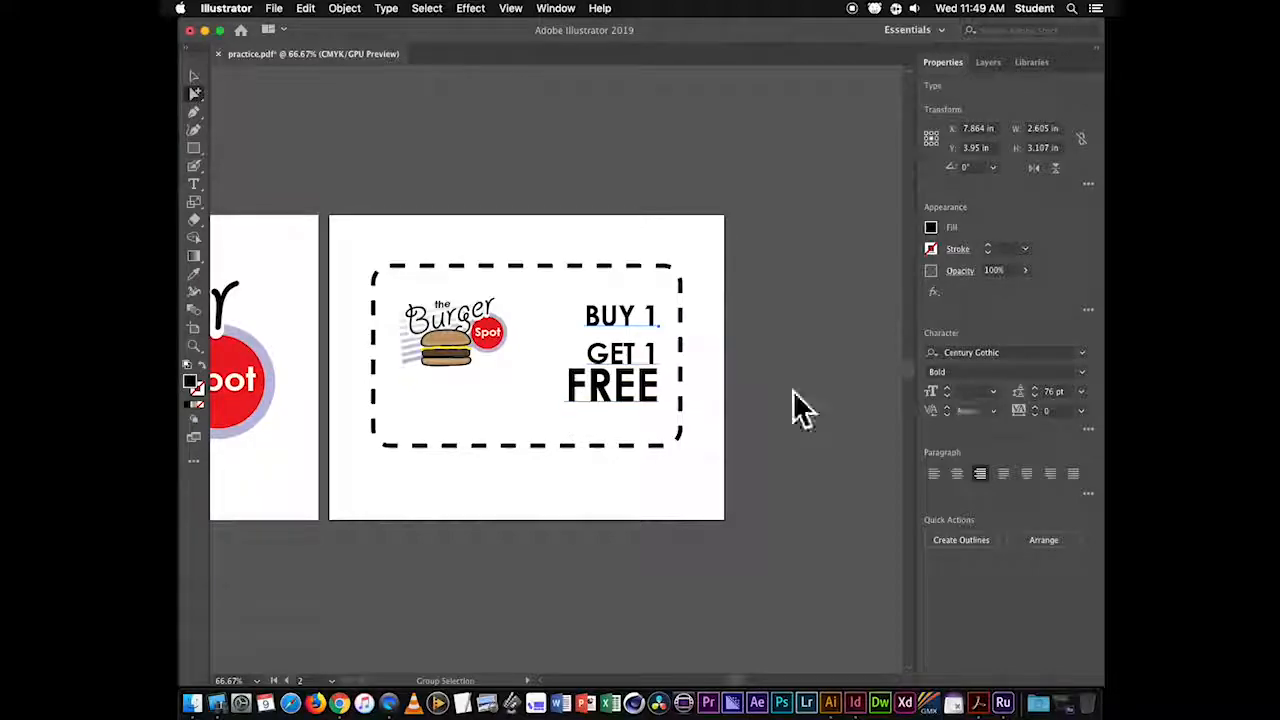
- Set the leading of the "GET 1" line to 50 pt so it sits close beneath "BUY 1"
triple_click(611, 342)
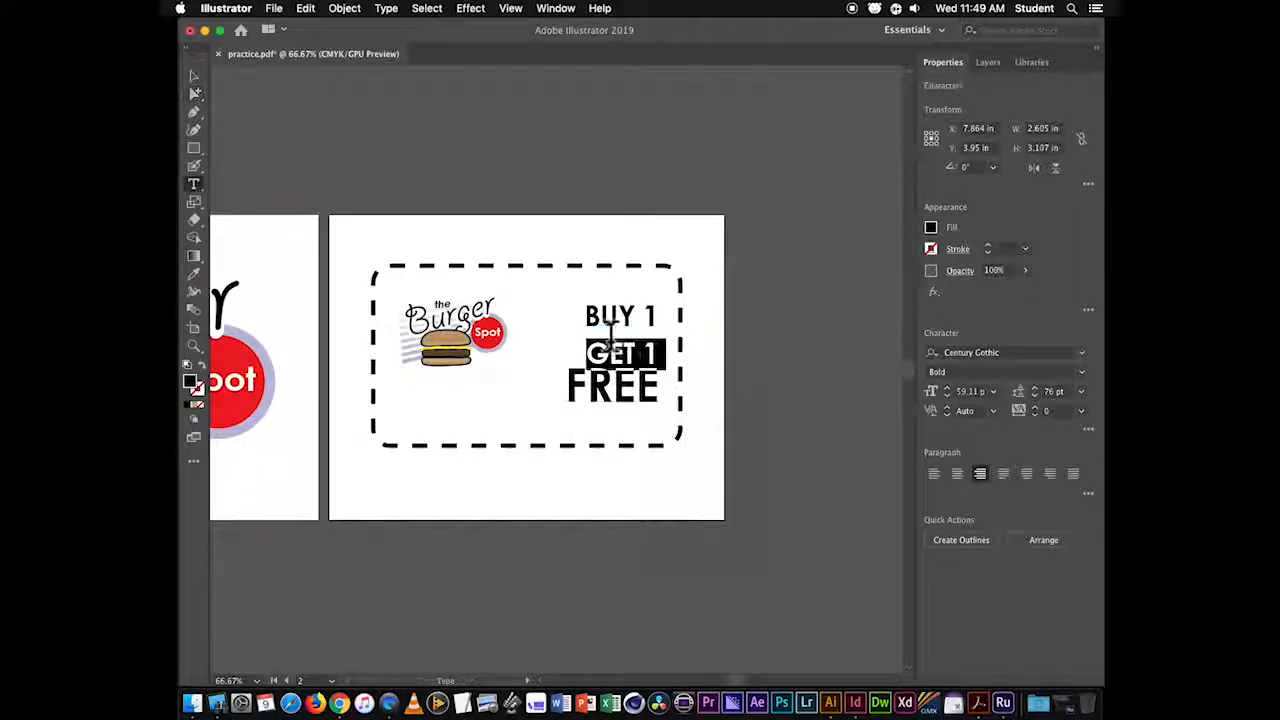
left_click(1035, 395)
left_click(1036, 394)
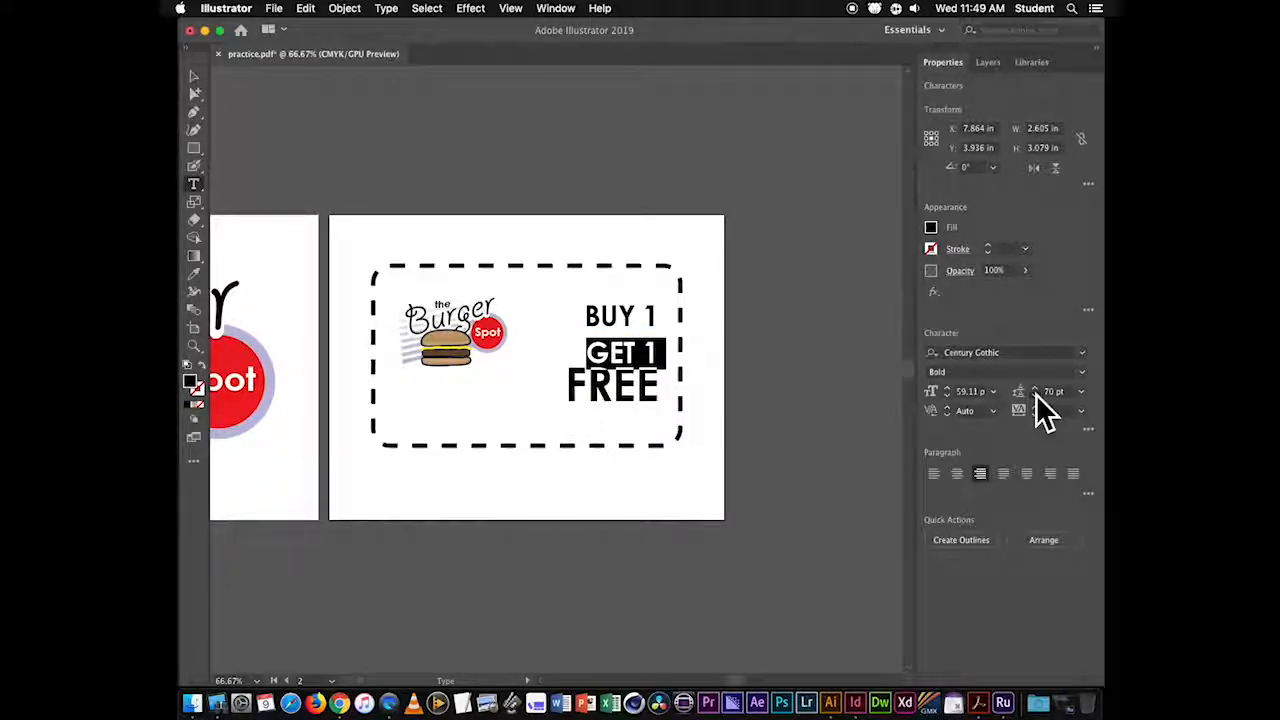
left_click(1036, 395)
left_click(1036, 395)
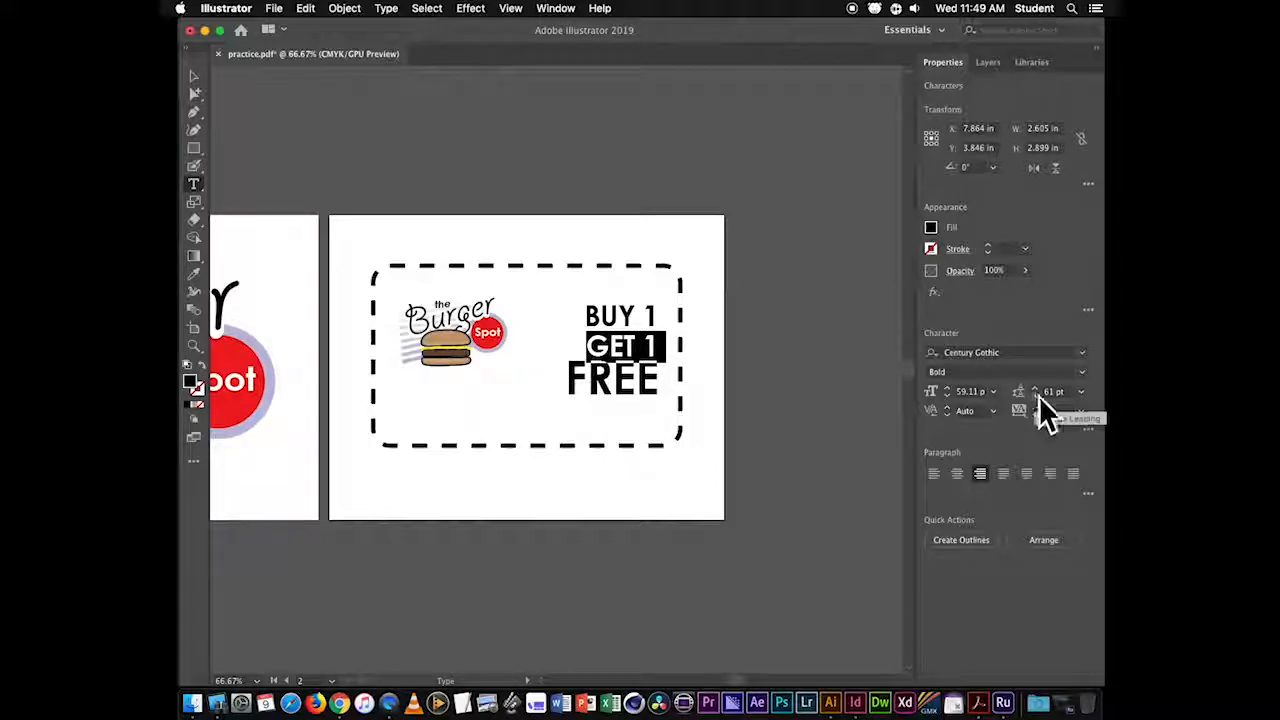
left_click(1049, 399)
type("50")
key("Return")
double_click(614, 374)
key("Return")
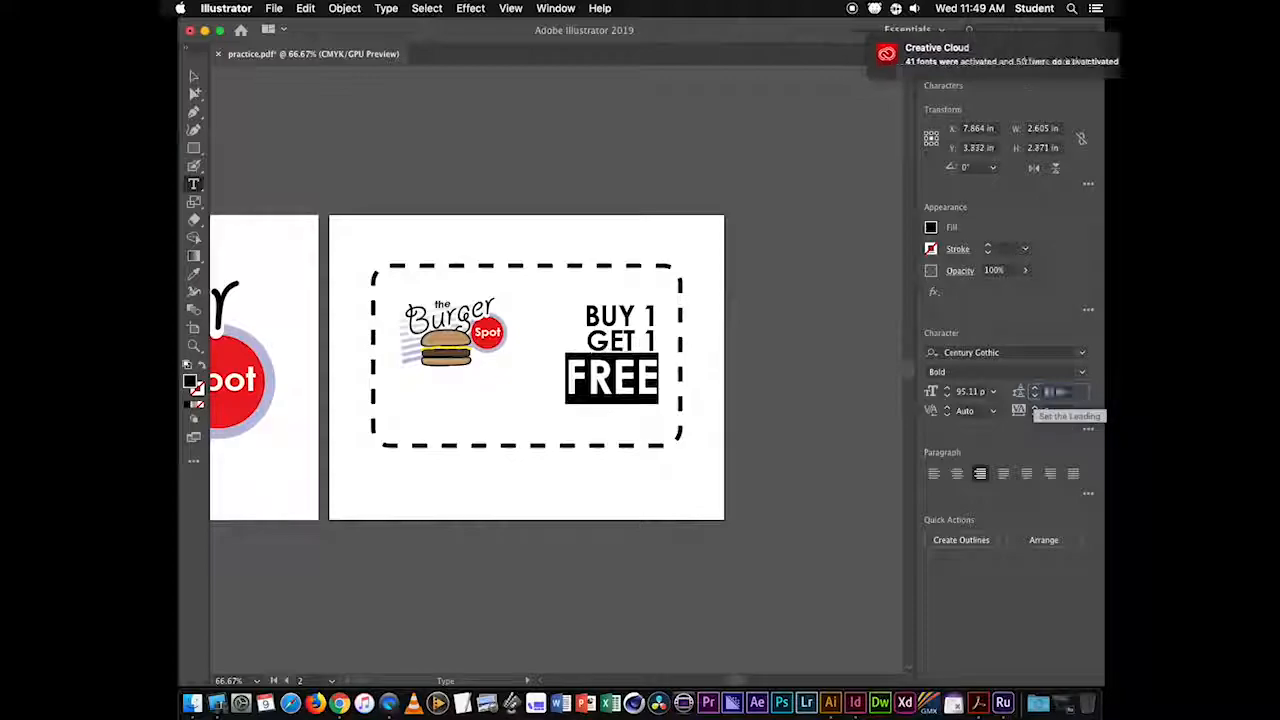
- Move the offer text block slightly up and left, away from the dashed border
left_click(194, 94)
left_click(483, 168)
left_click_drag(632, 375, 614, 366)
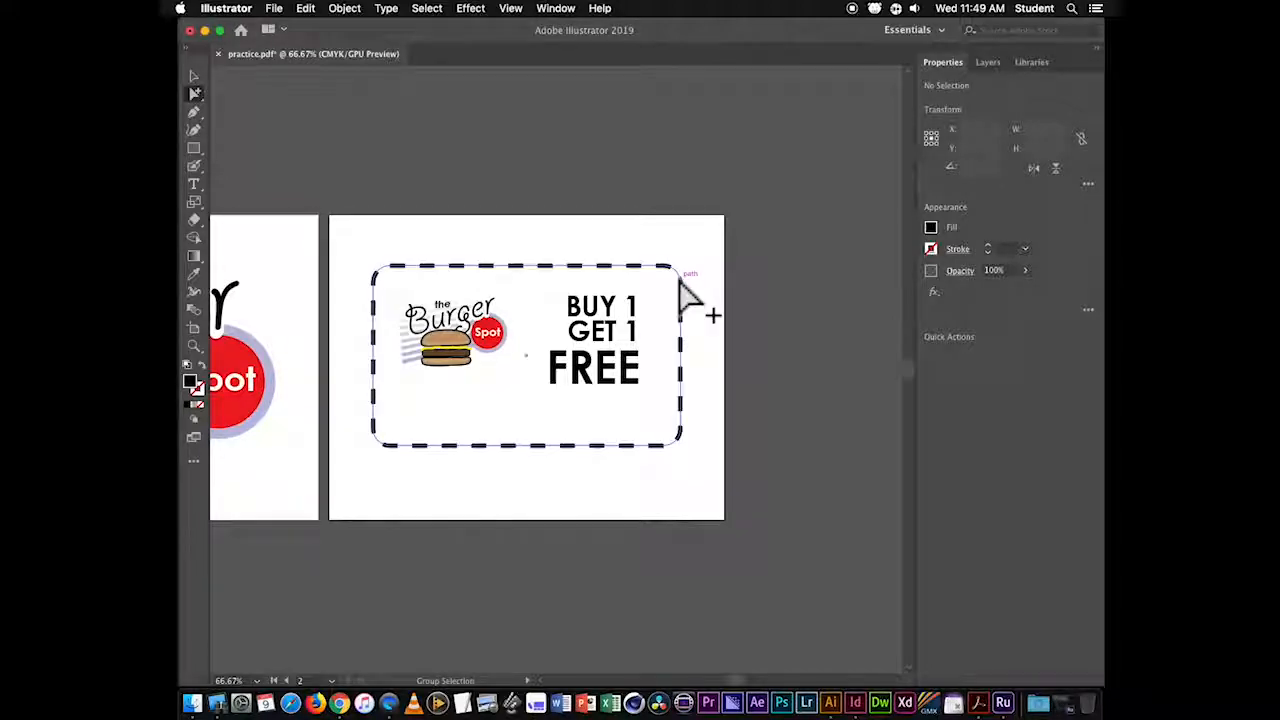
- Fill the dashed rounded rectangle of the coupon with CMYK Yellow
left_click(680, 278)
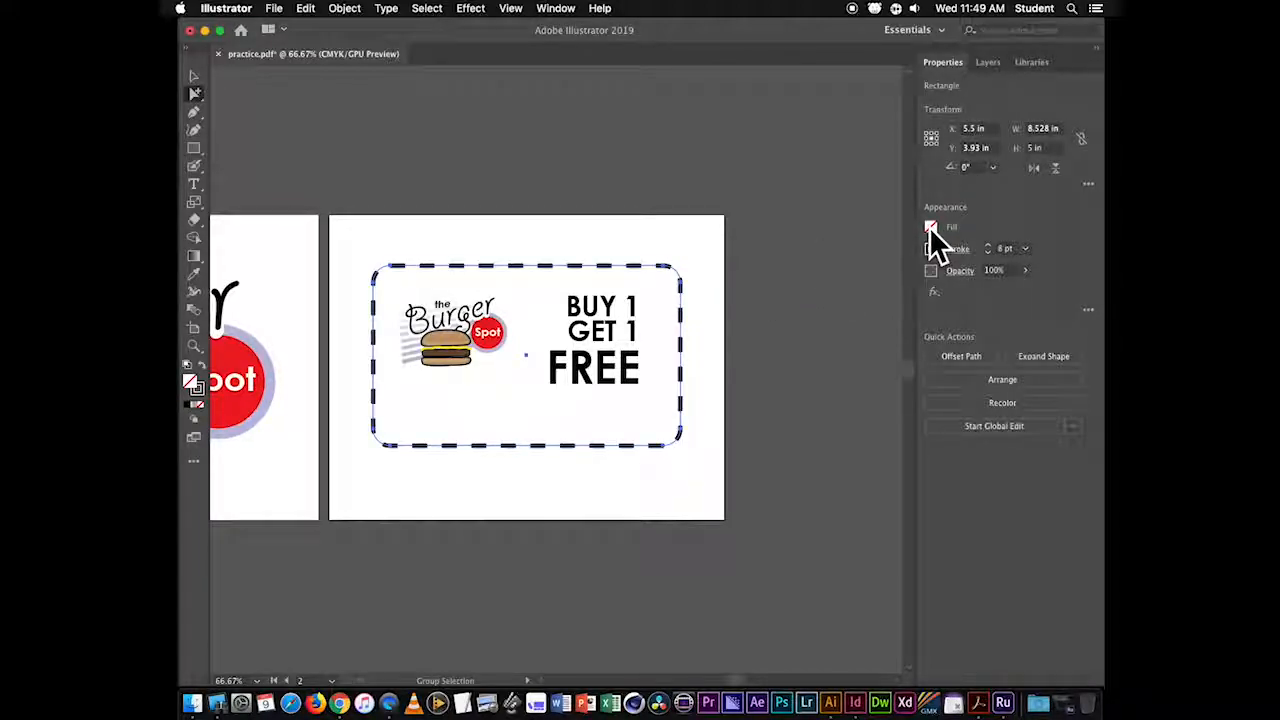
left_click(930, 227)
left_click(819, 284)
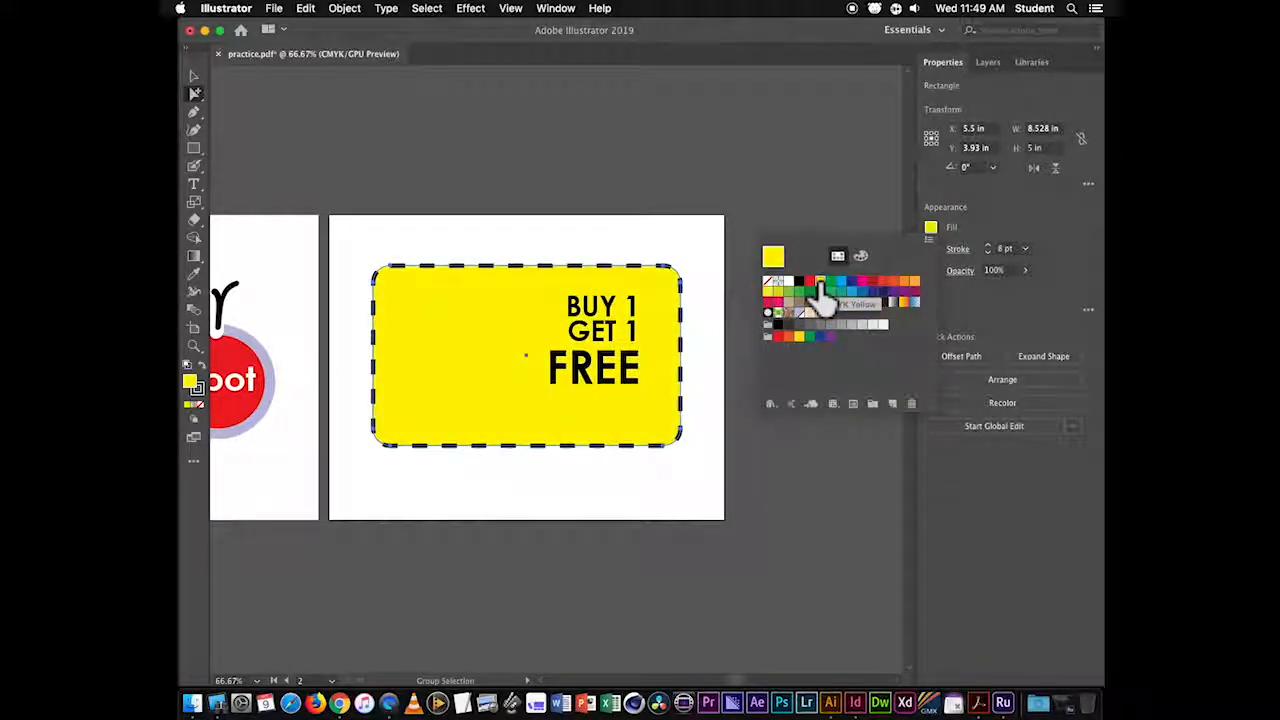
left_click(686, 274)
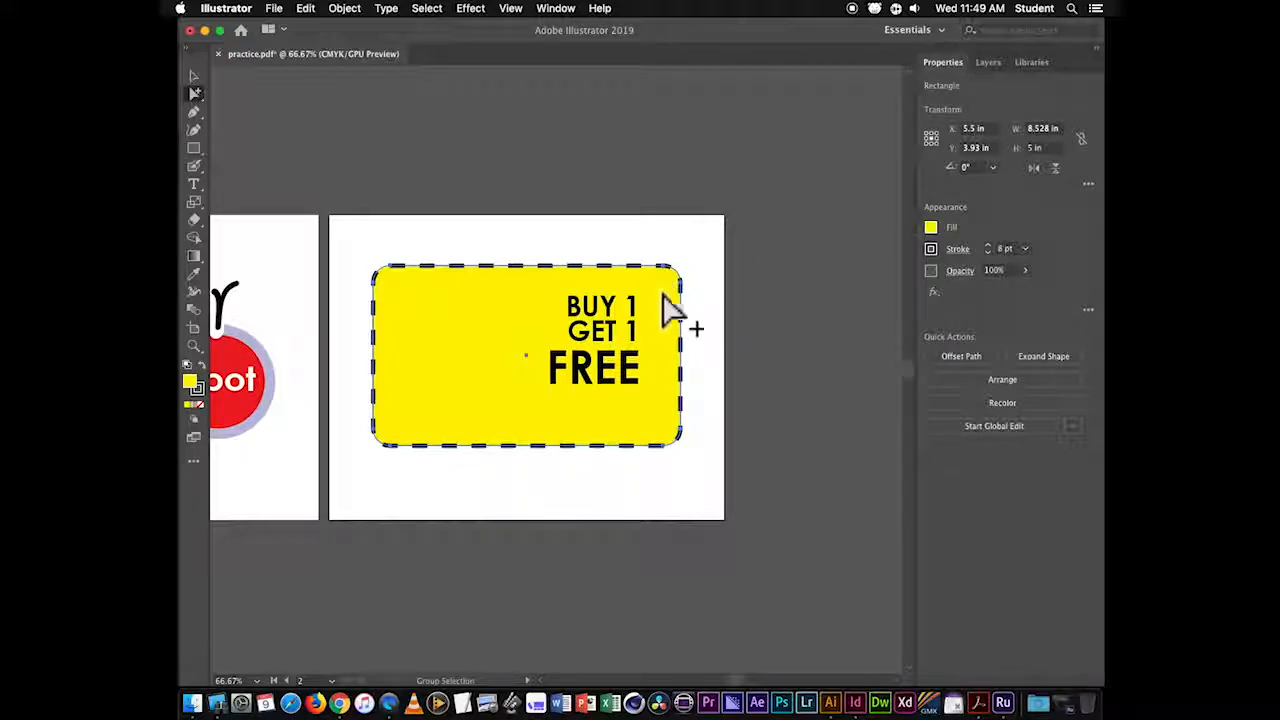
left_click(671, 290)
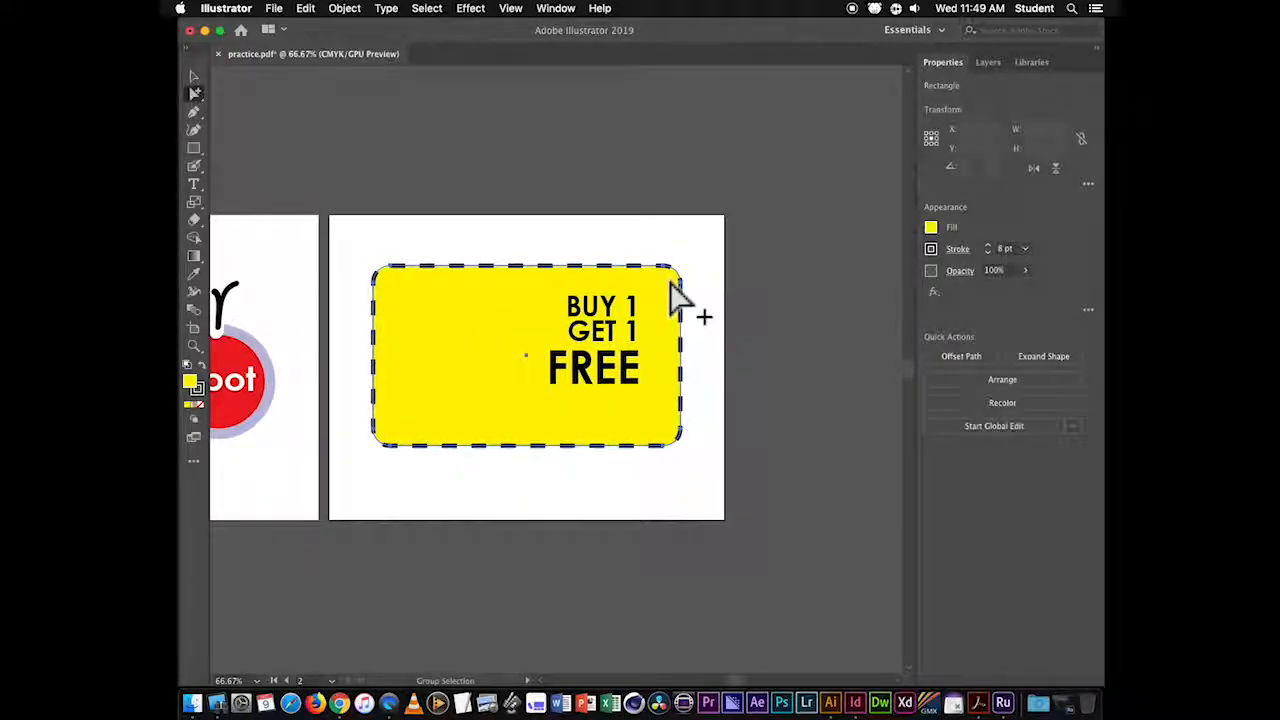
- Send the yellow rectangle to the back, behind the burger logo and offer text
right_click(664, 286)
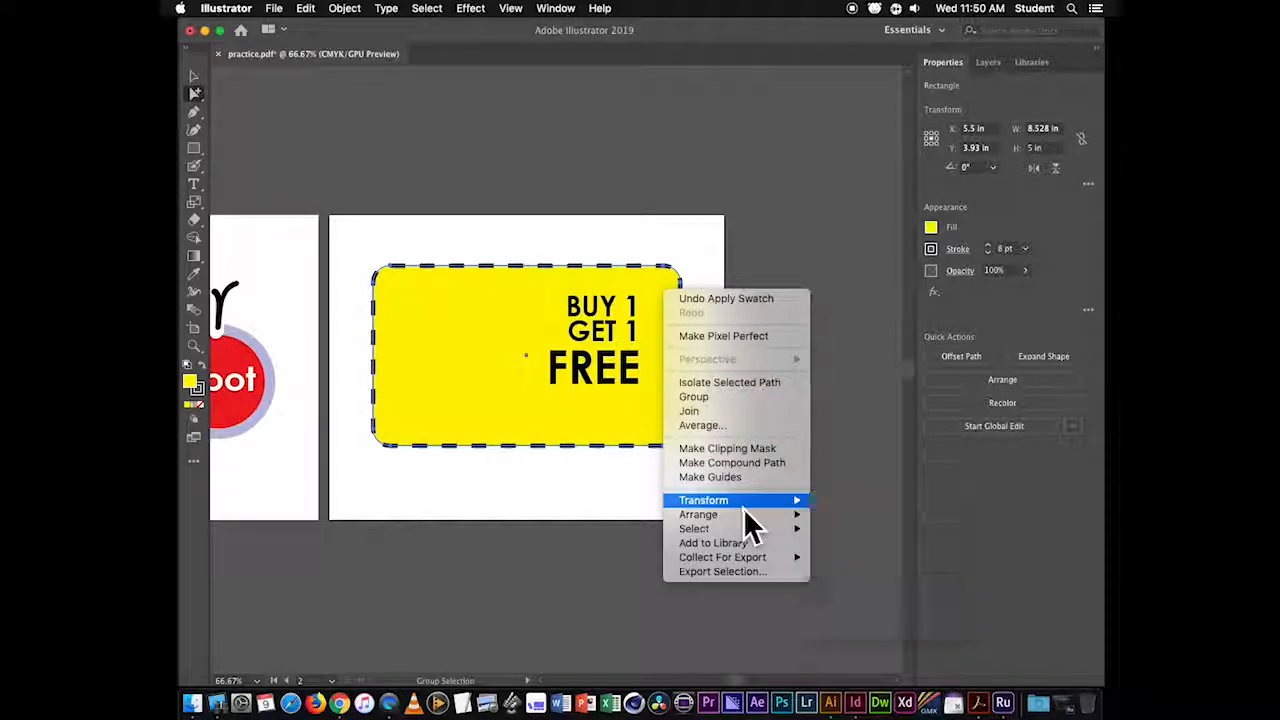
mouse_move(759, 513)
left_click(864, 558)
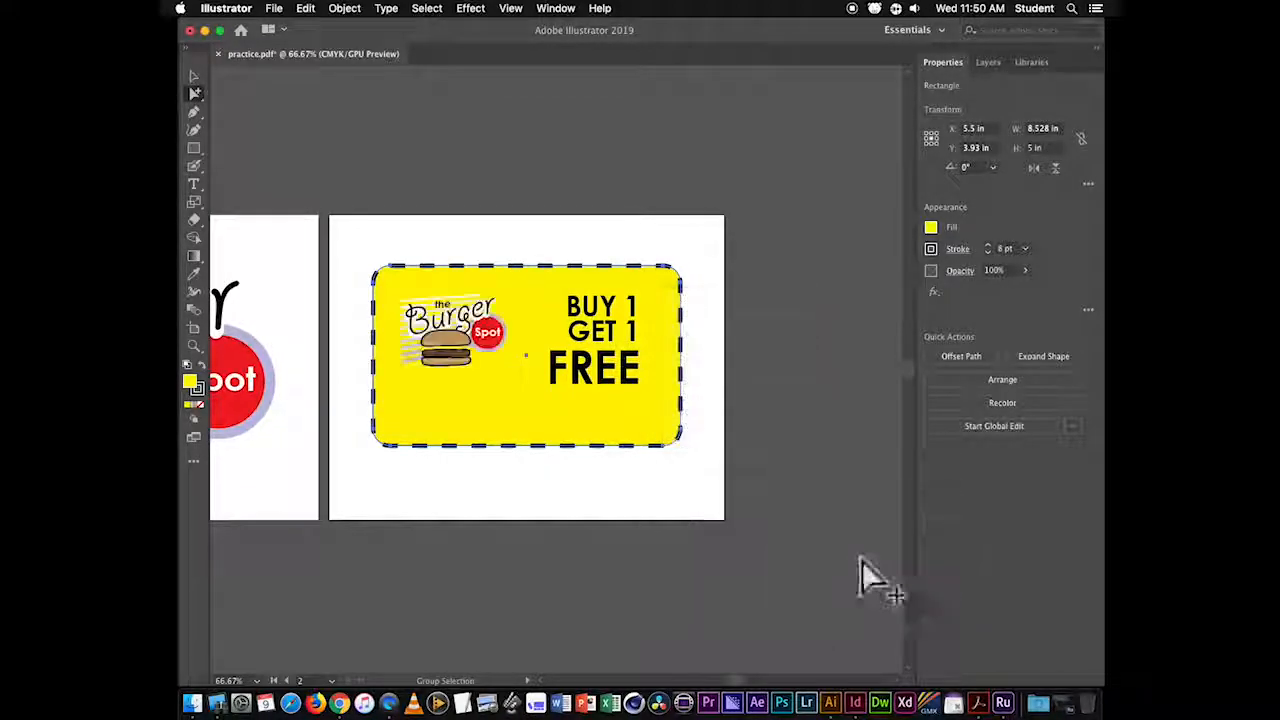
left_click(672, 233)
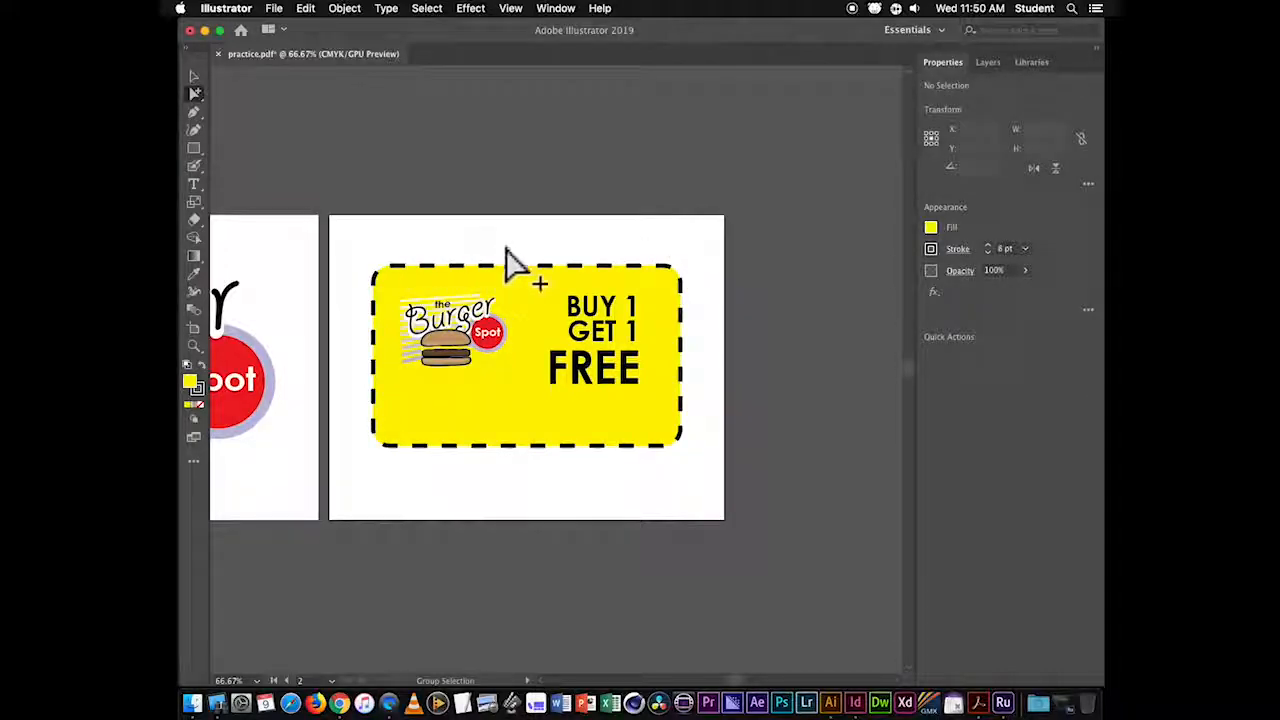
- Try reducing the yellow coupon rectangle's opacity to 46%
left_click_drag(388, 293, 563, 346)
scroll(528, 343, "down", 5)
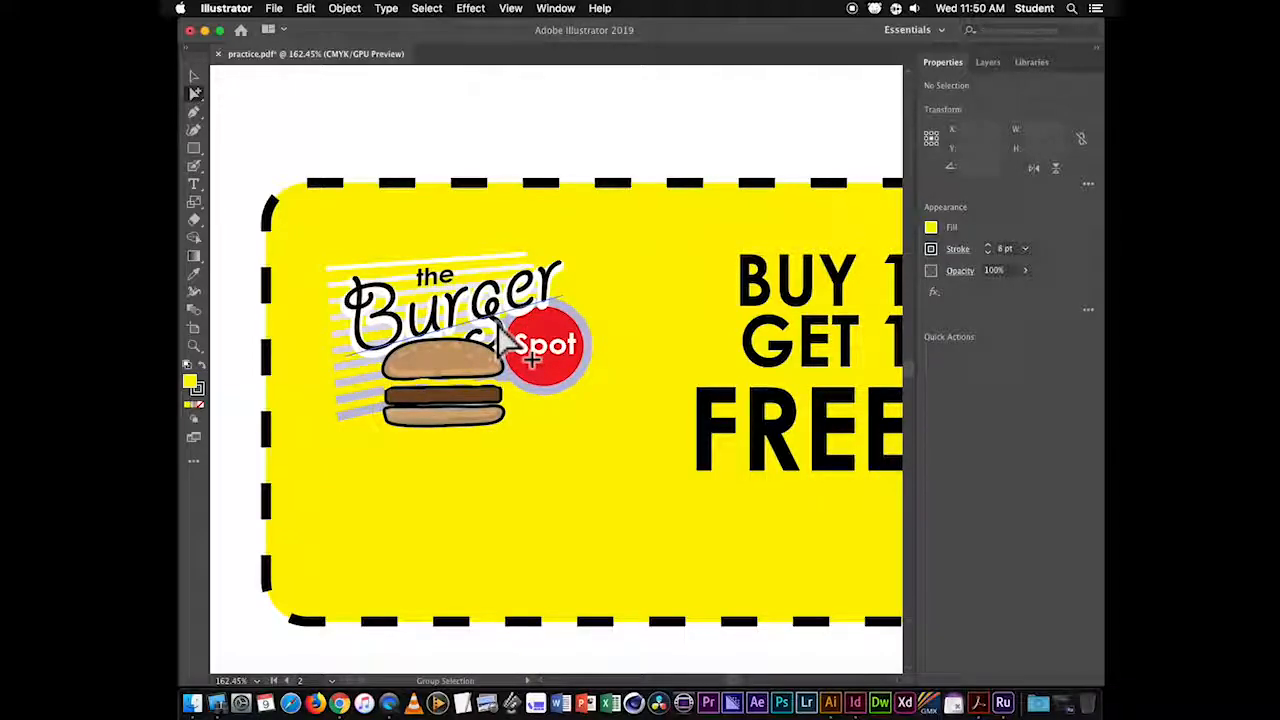
left_click(639, 241)
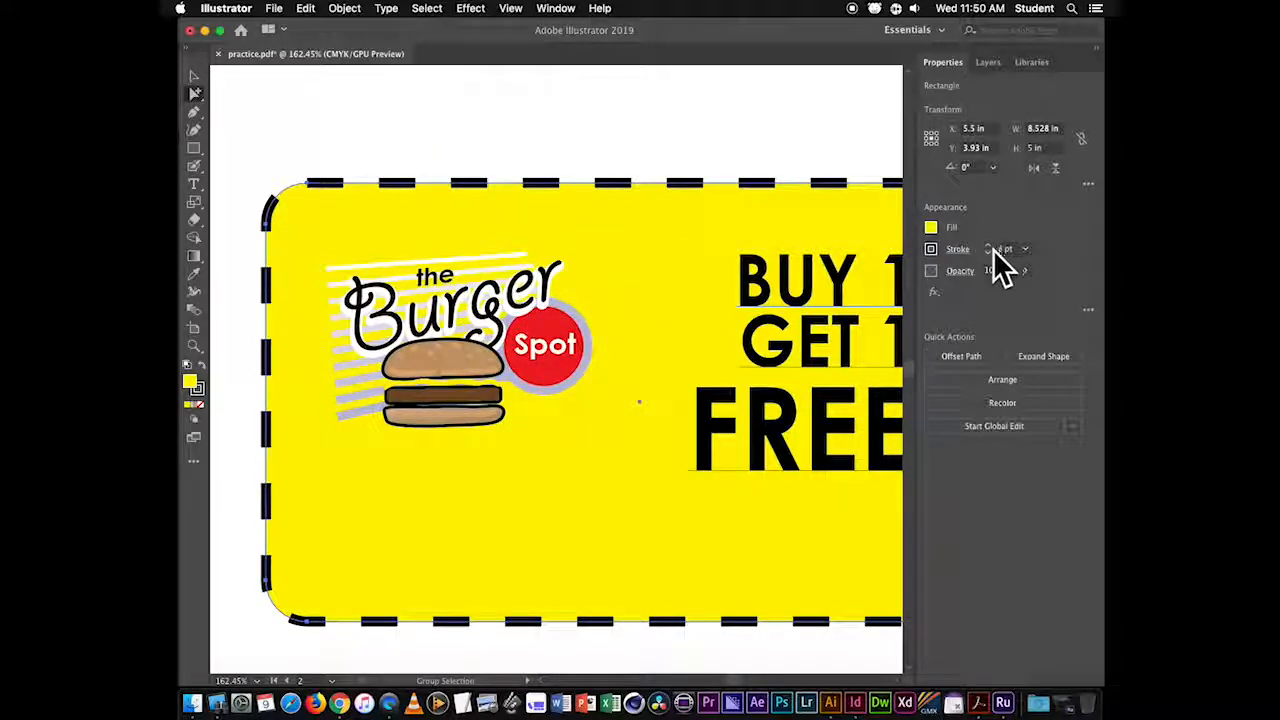
left_click(1025, 270)
left_click_drag(1040, 290, 995, 292)
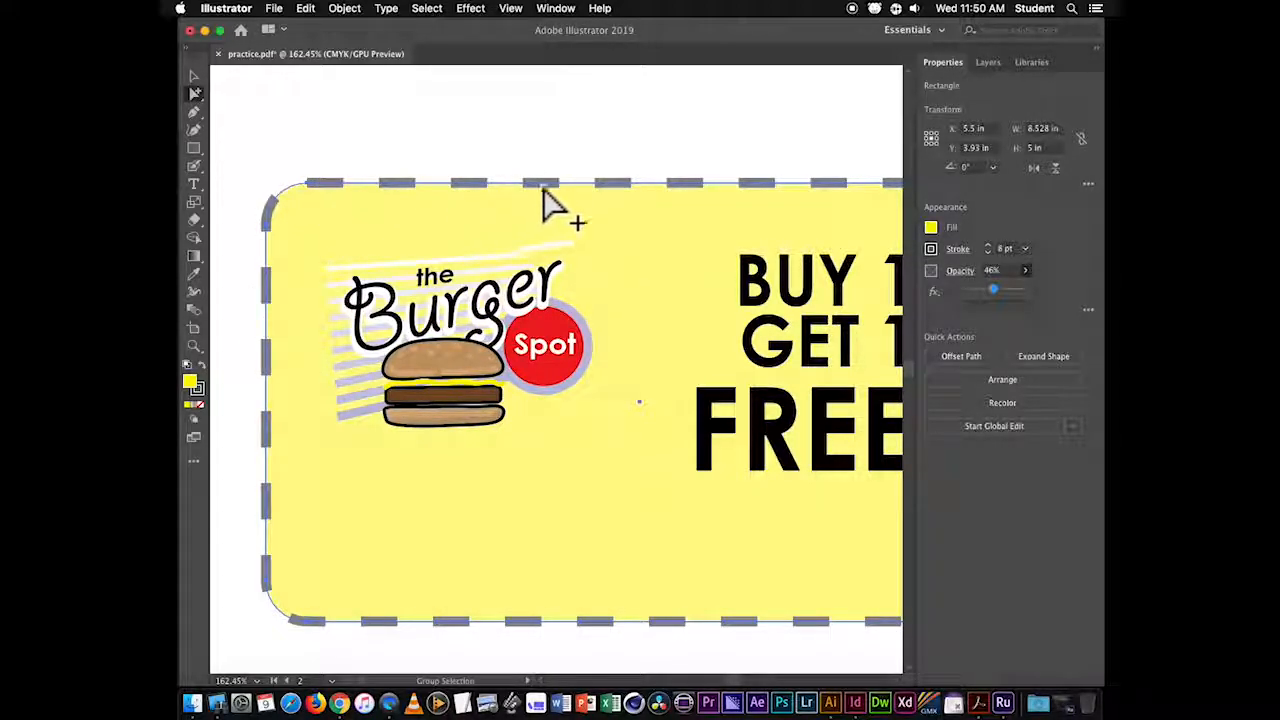
left_click_drag(993, 290, 1035, 280)
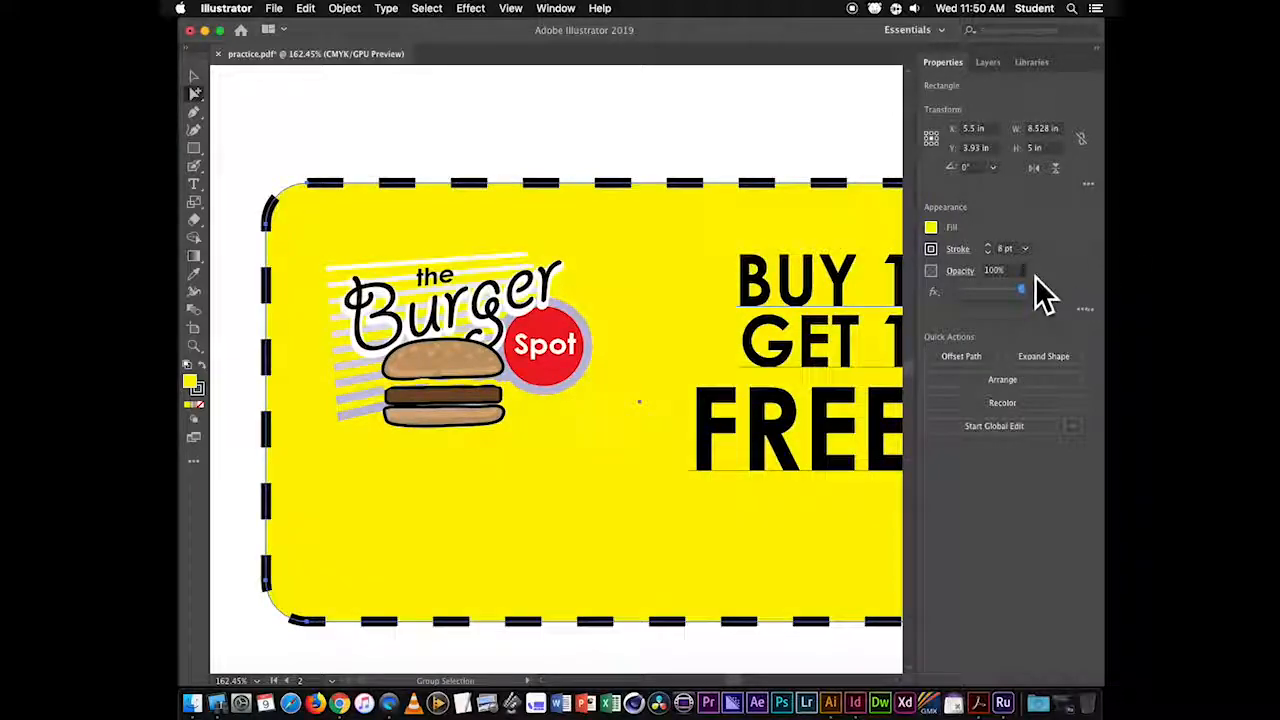
- Change the fill of the coupon's dashed rounded rectangle to white and deselect it
left_click(934, 228)
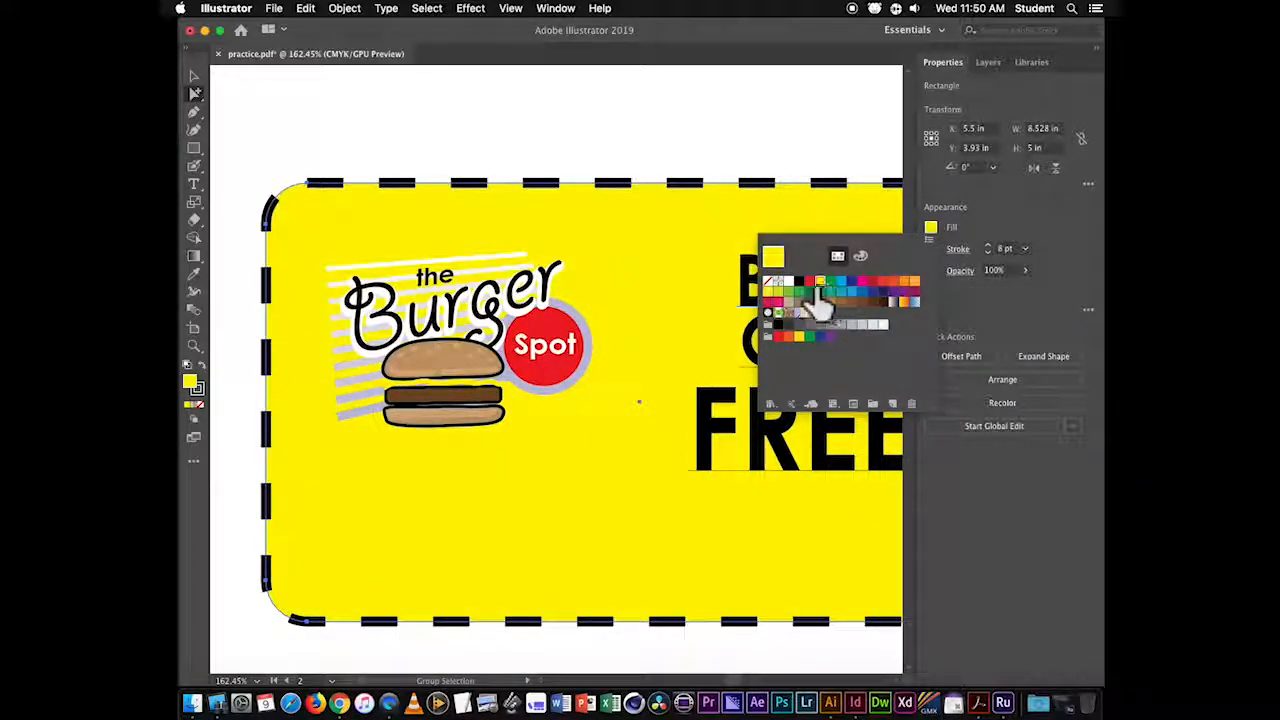
left_click(786, 282)
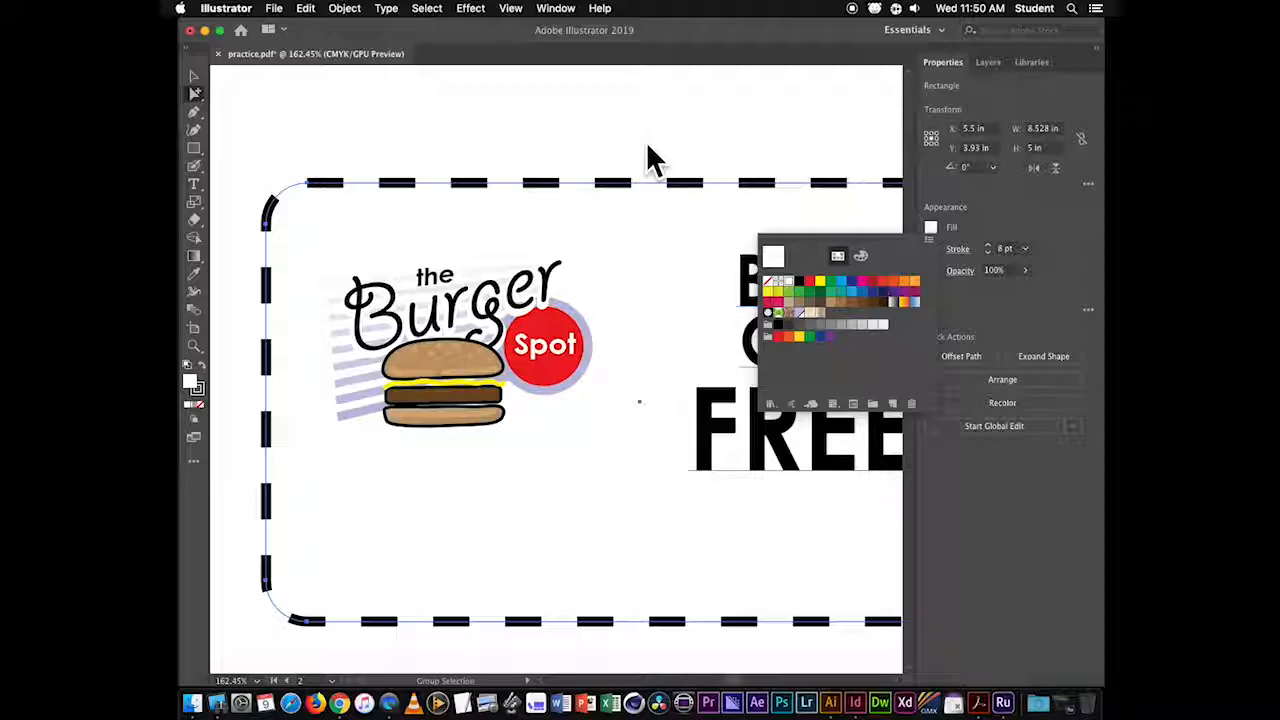
key("super+minus")
key("super+minus")
key("super+minus")
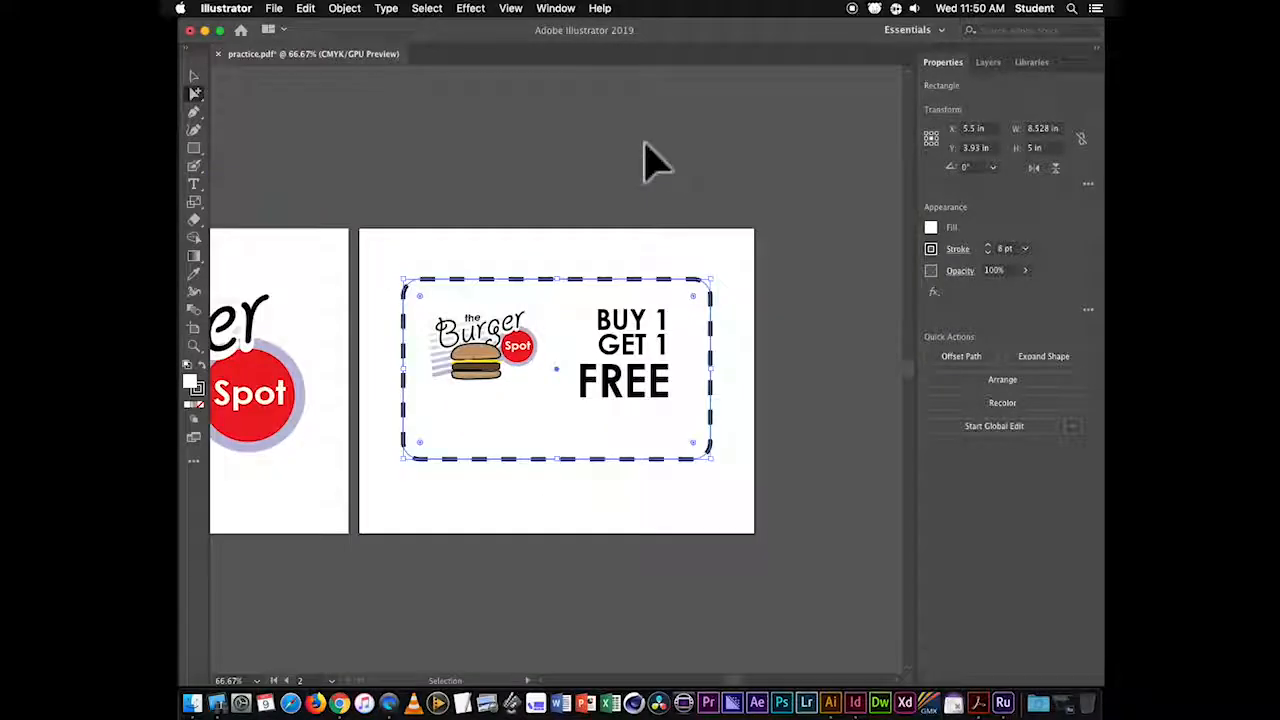
left_click_drag(714, 251, 723, 231)
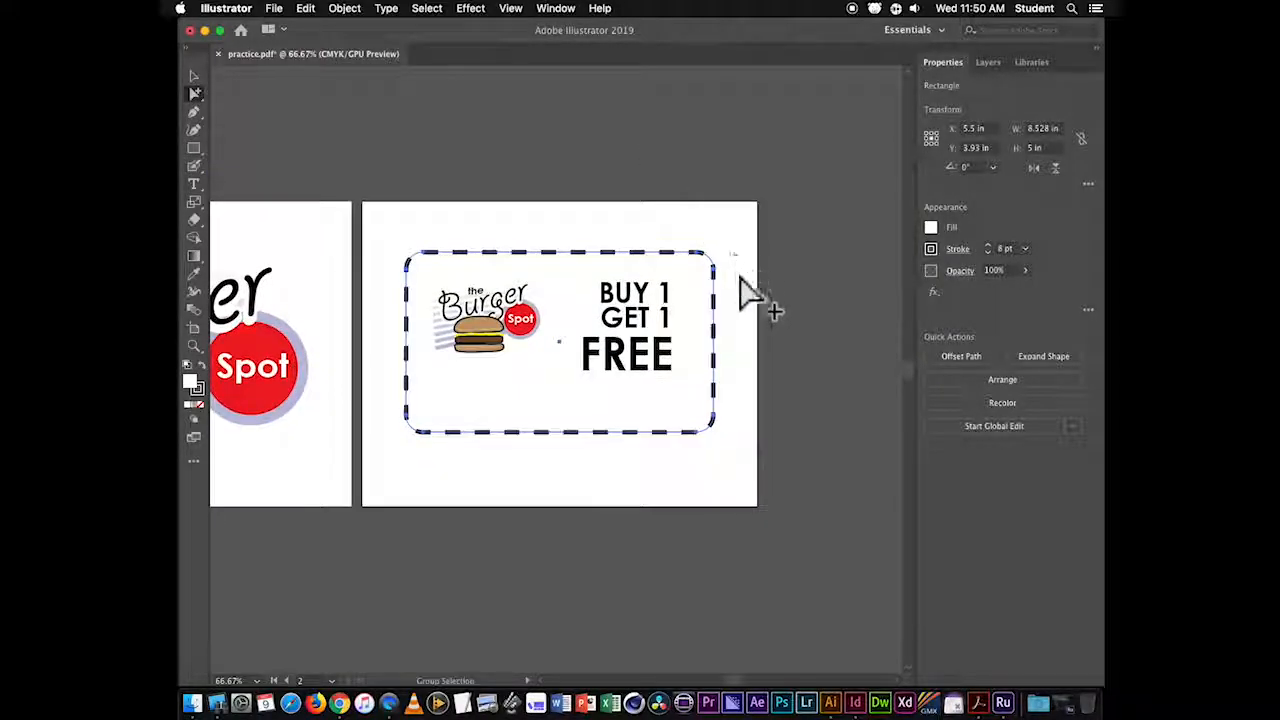
left_click(745, 350)
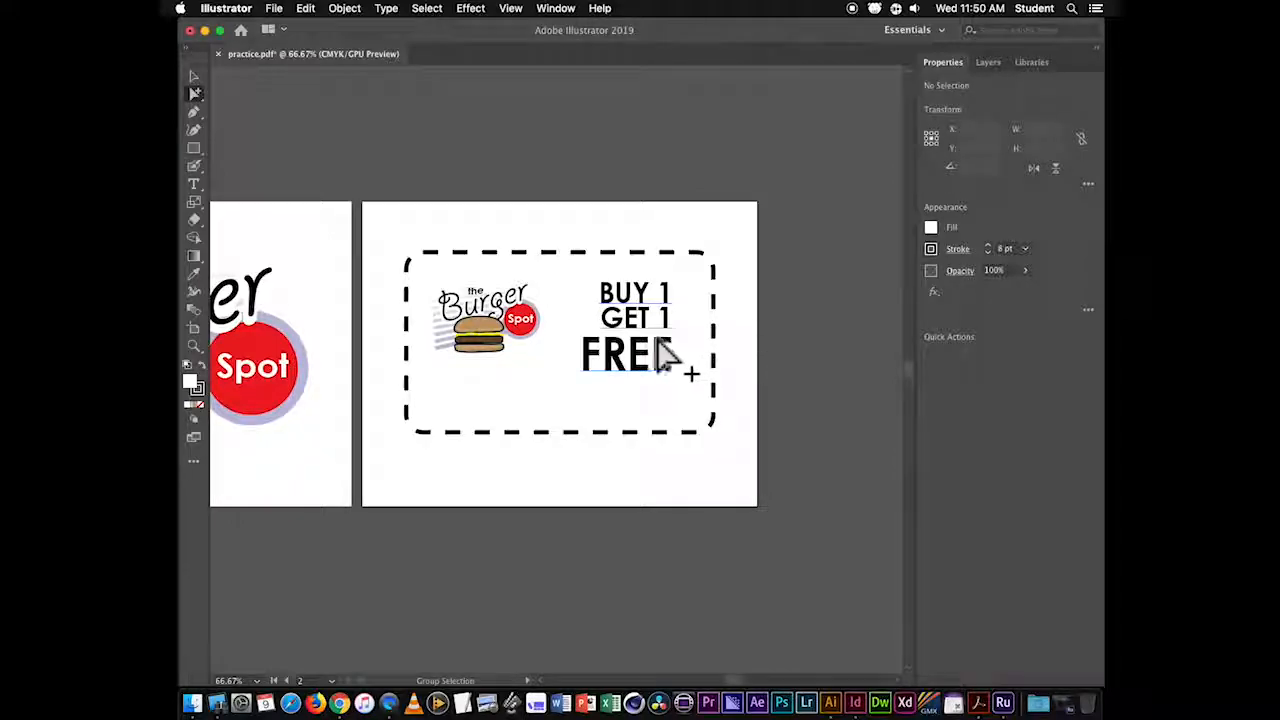
- Widen the "BUY 1 GET 1 FREE" text block slightly and position it closer to the coupon's dashed border
left_click(670, 360)
left_click(771, 357)
left_click(630, 366)
left_click(194, 77)
mouse_move(680, 335)
left_mouse_down()
mouse_move(694, 326)
mouse_move(701, 337)
left_mouse_up()
left_click(762, 266)
left_click(750, 206)
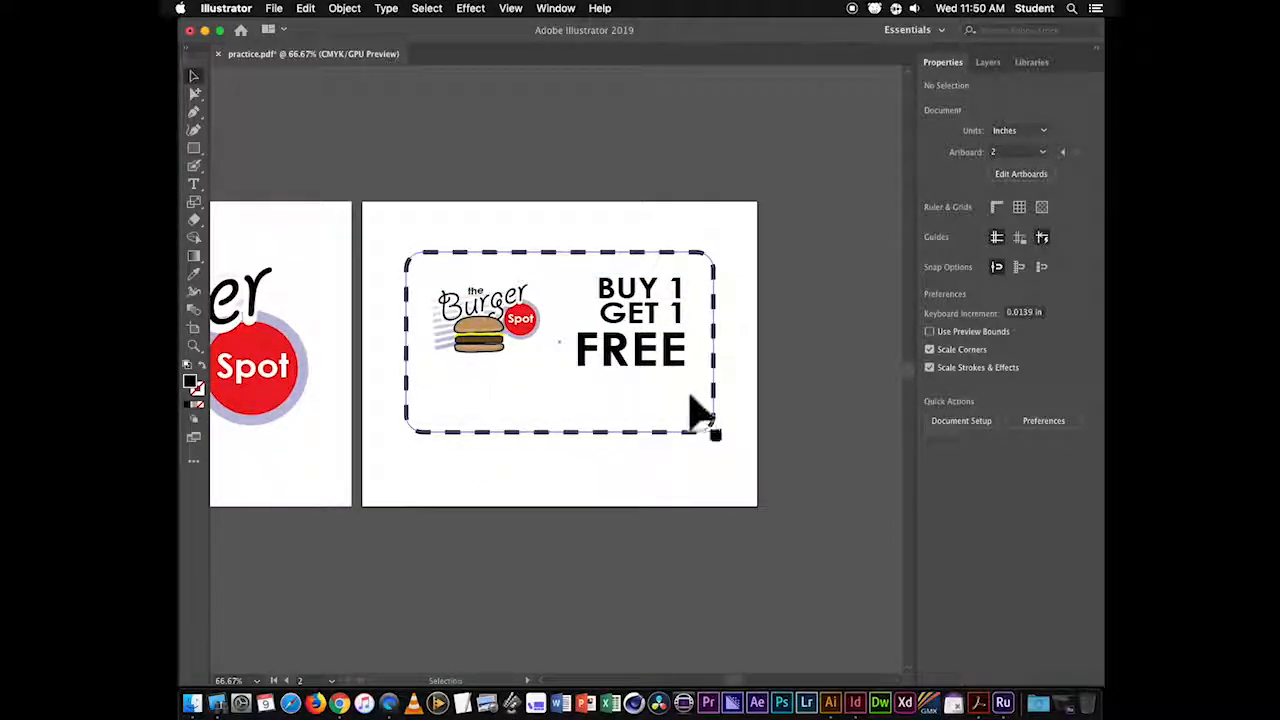
- Narrow the offer text block to about 3 in wide from the side facing the logo
left_click(655, 345)
left_click_drag(571, 327, 580, 327)
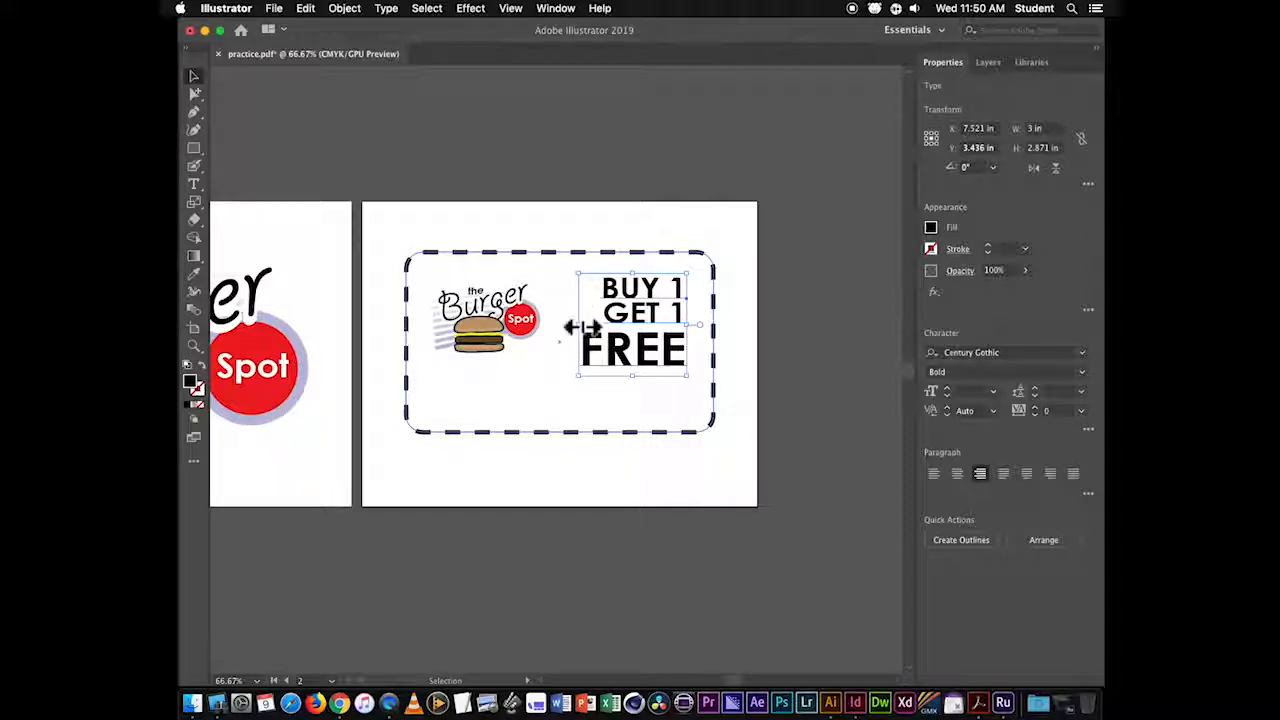
left_click(705, 180)
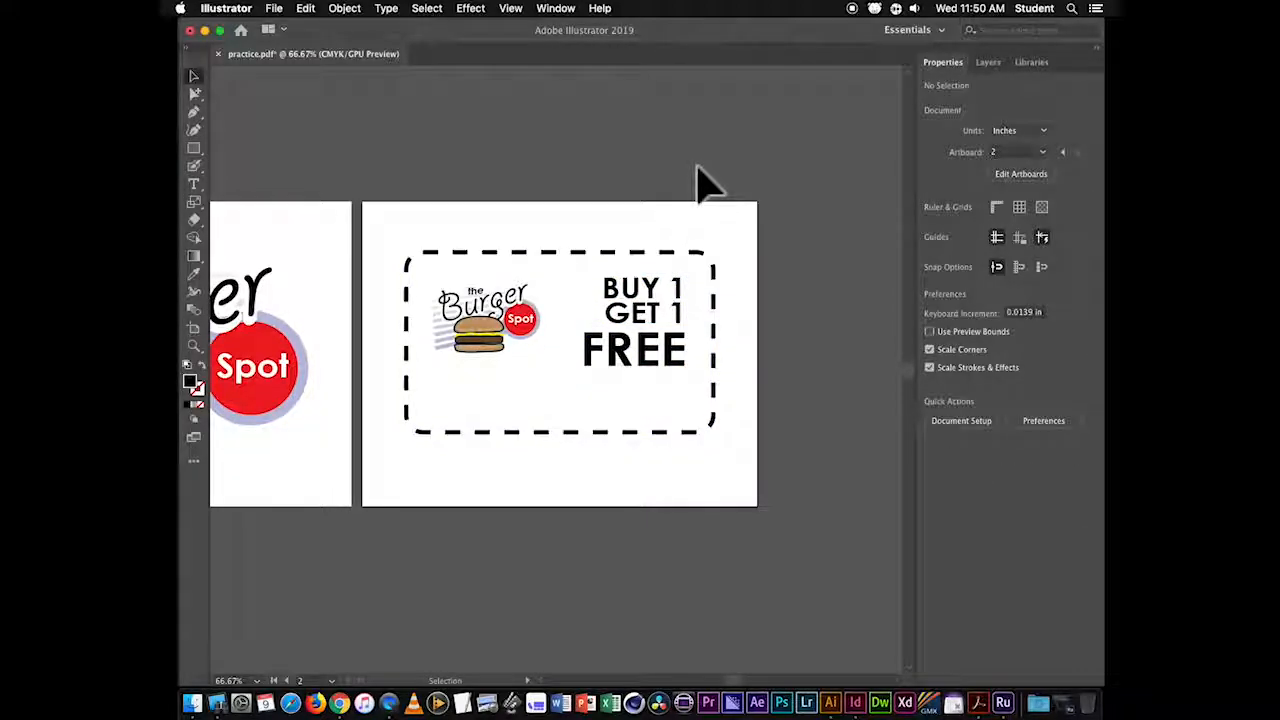
- Switch to InDesign and create a new portrait Letter document, 51p0 by 66p0, with facing pages
key("super+minus")
key("super+minus")
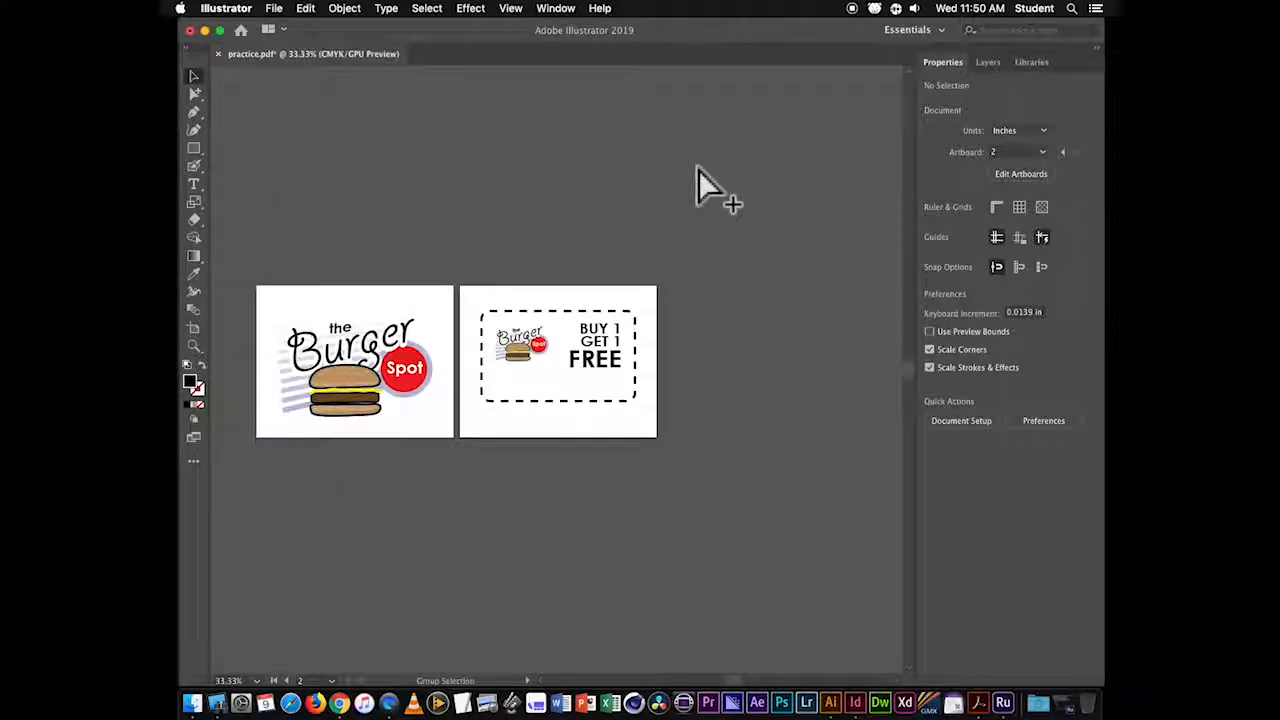
left_click_drag(526, 289, 585, 296)
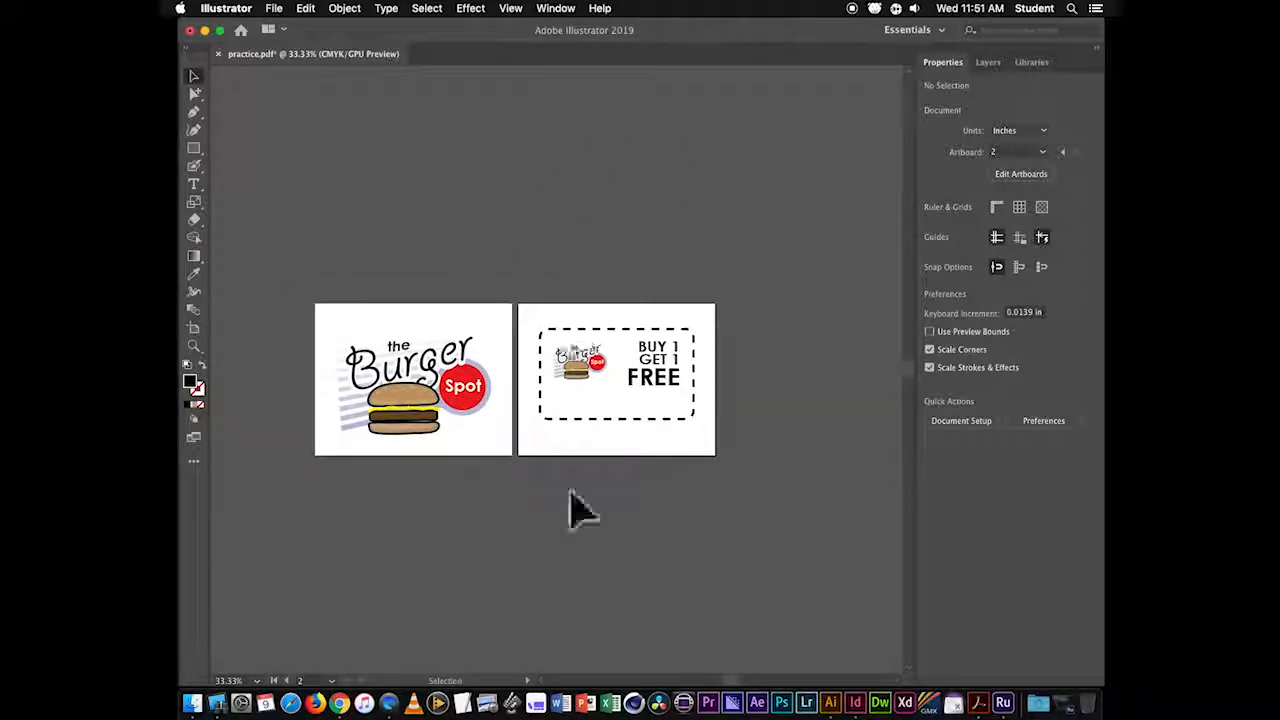
left_click(856, 705)
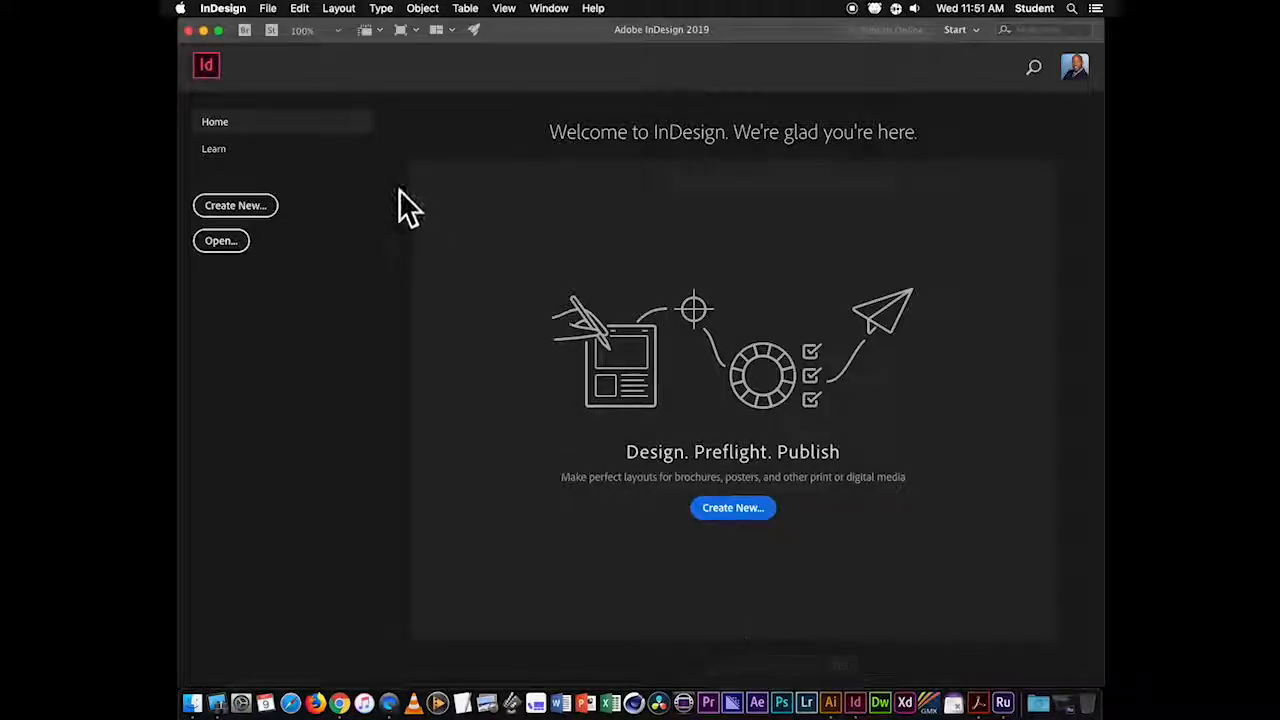
left_click(255, 206)
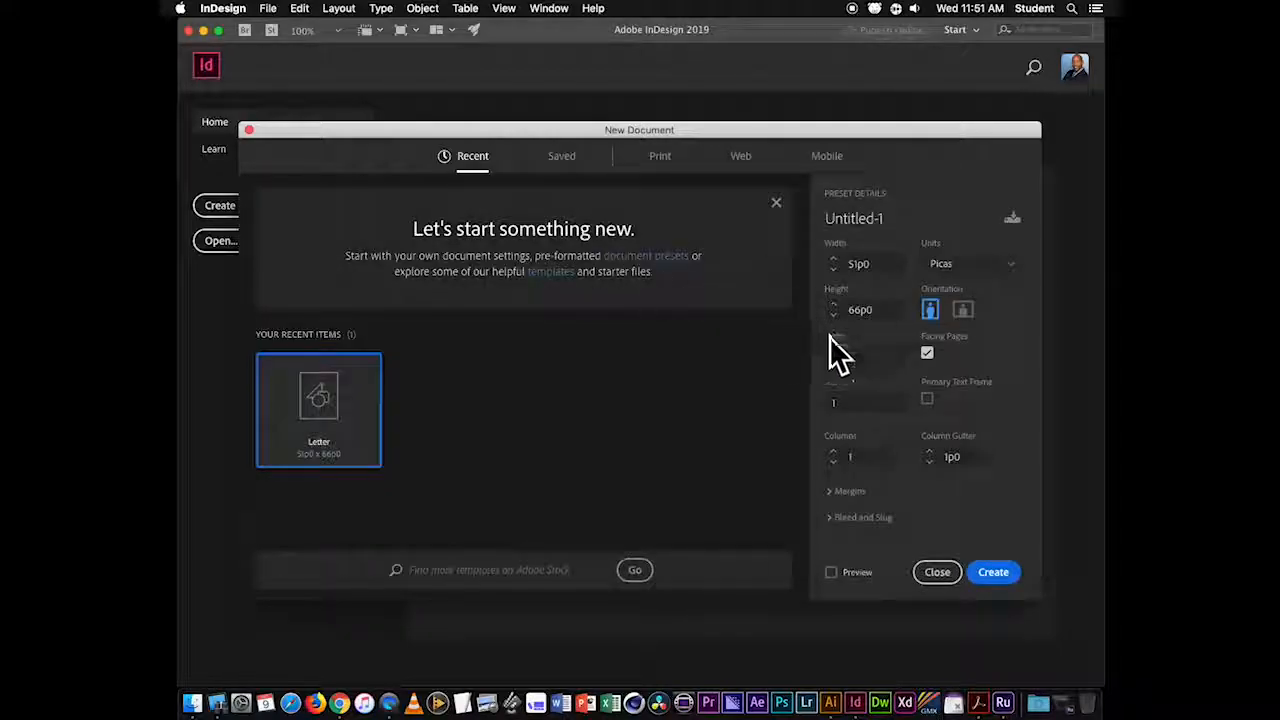
left_click(993, 572)
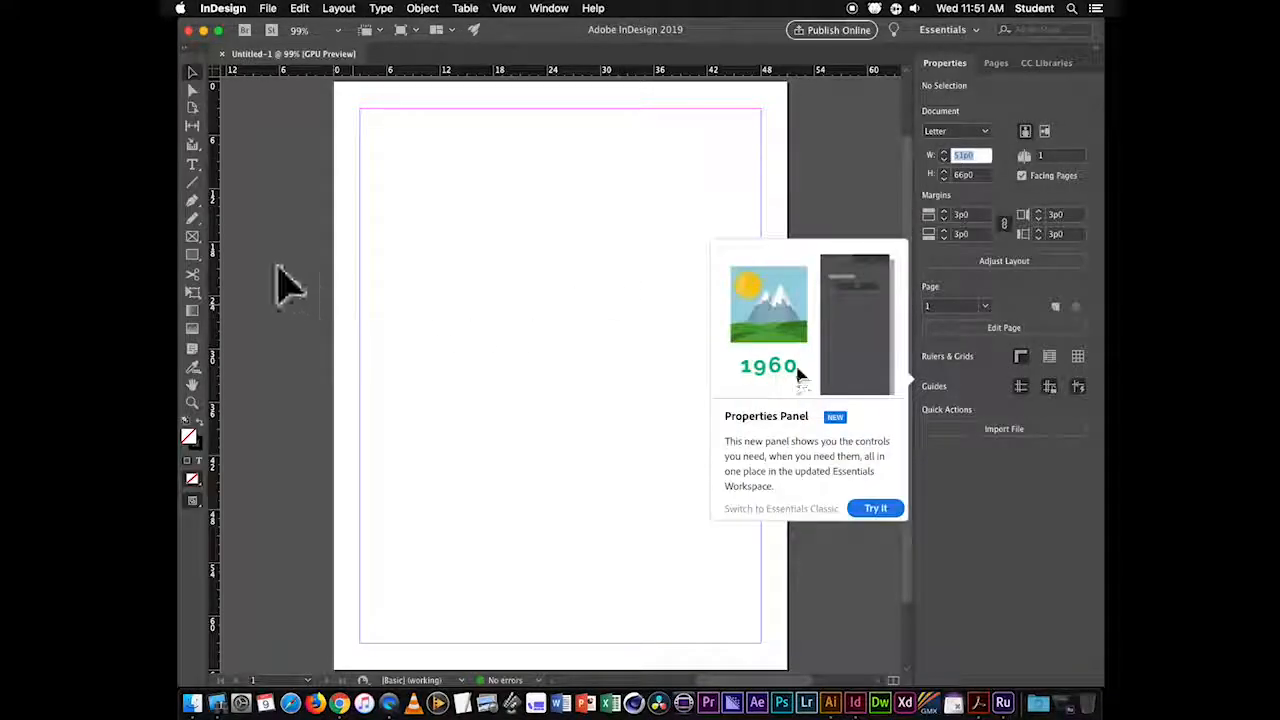
- Draw a rectangular frame about 27p7 by 20p1 on the upper half of the page and dismiss the Learn tutorials
left_click(191, 237)
left_click_drag(445, 185, 691, 365)
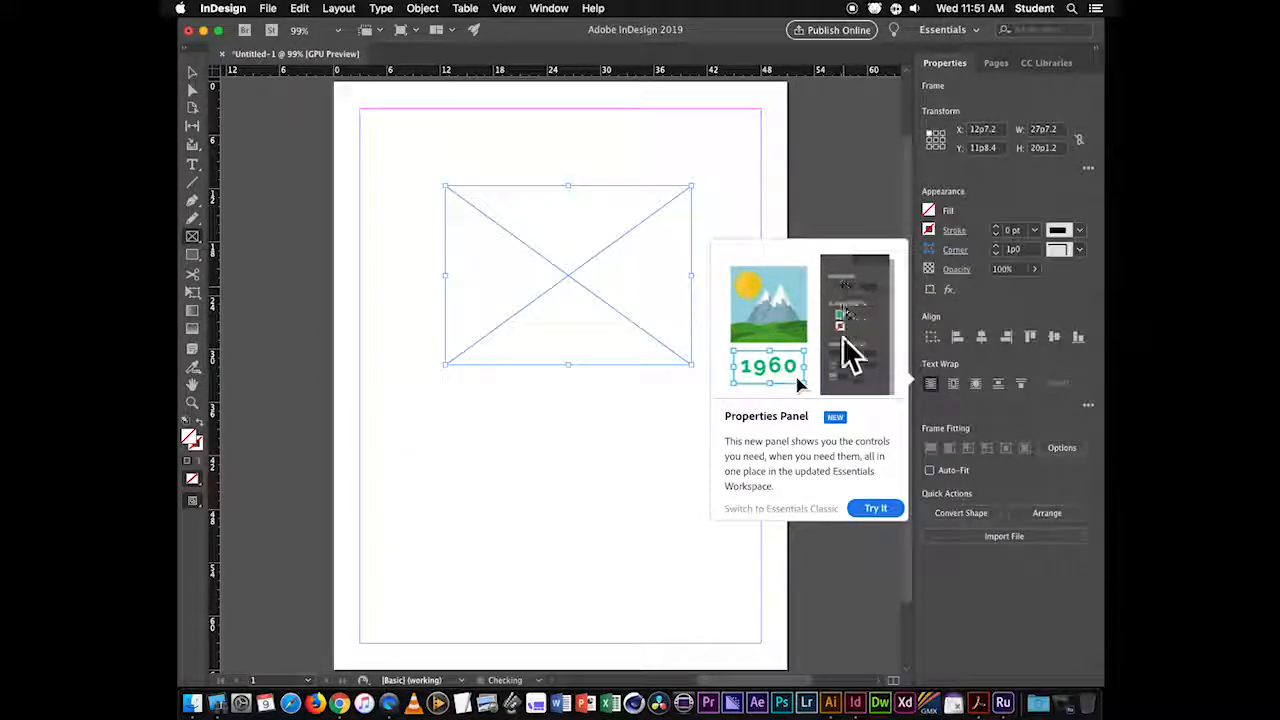
left_click(880, 510)
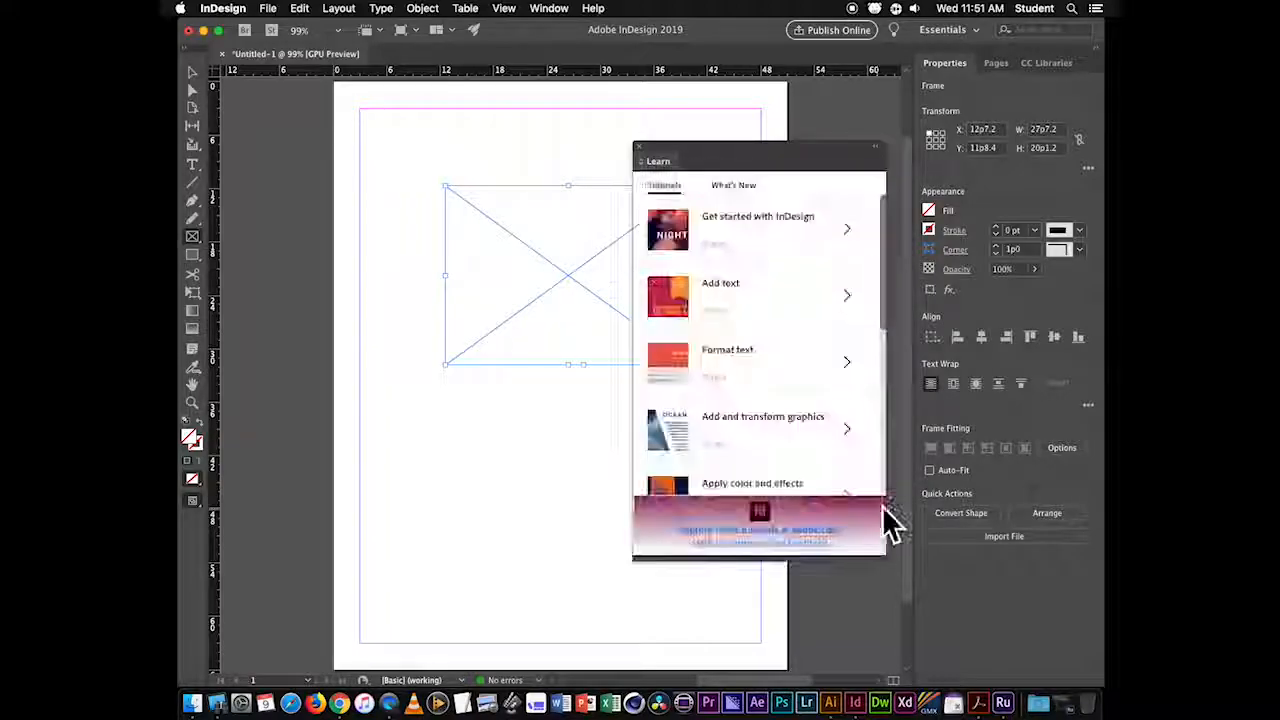
left_click(640, 147)
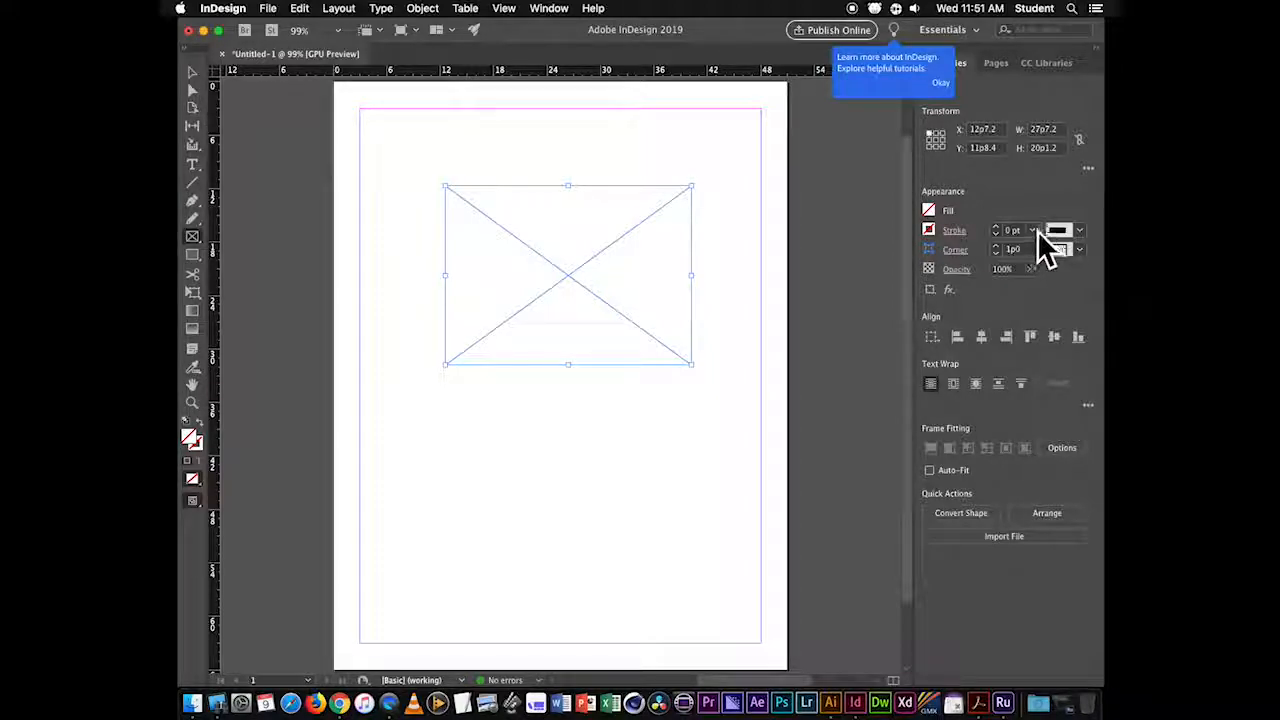
- Set the frame's stroke weight to 9 pt
left_click(997, 227)
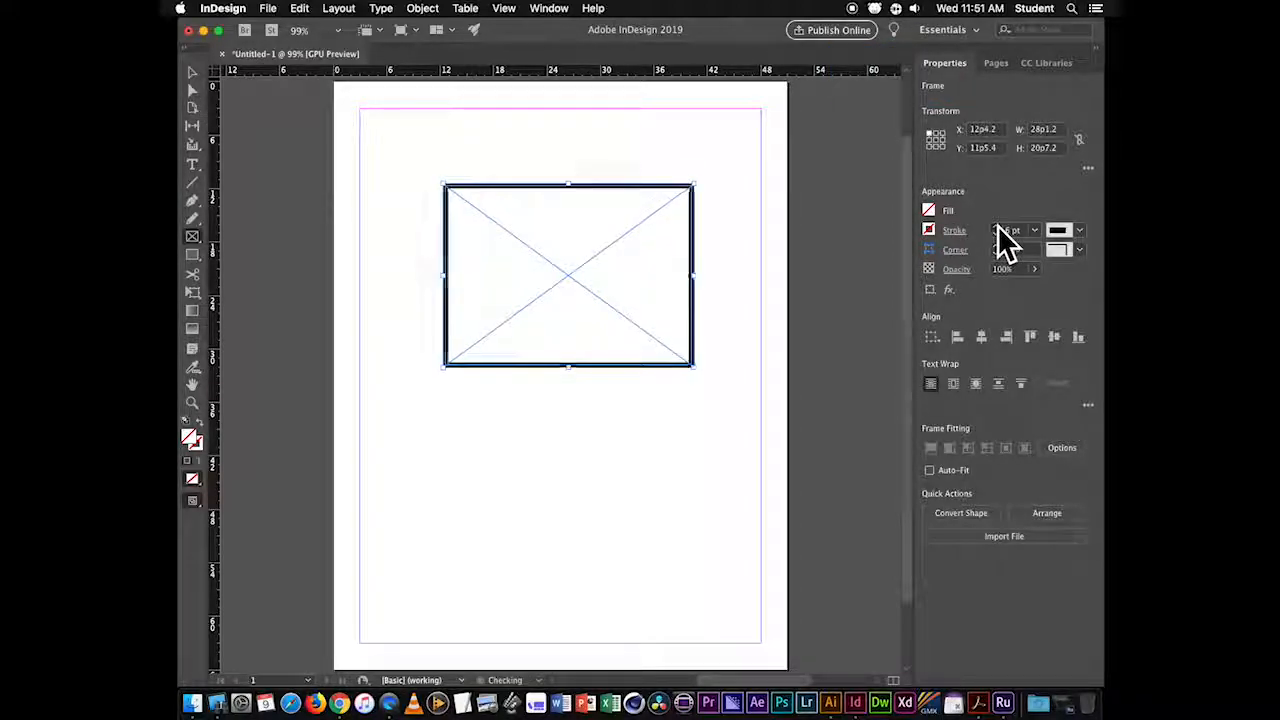
left_click(1079, 231)
left_click(1078, 232)
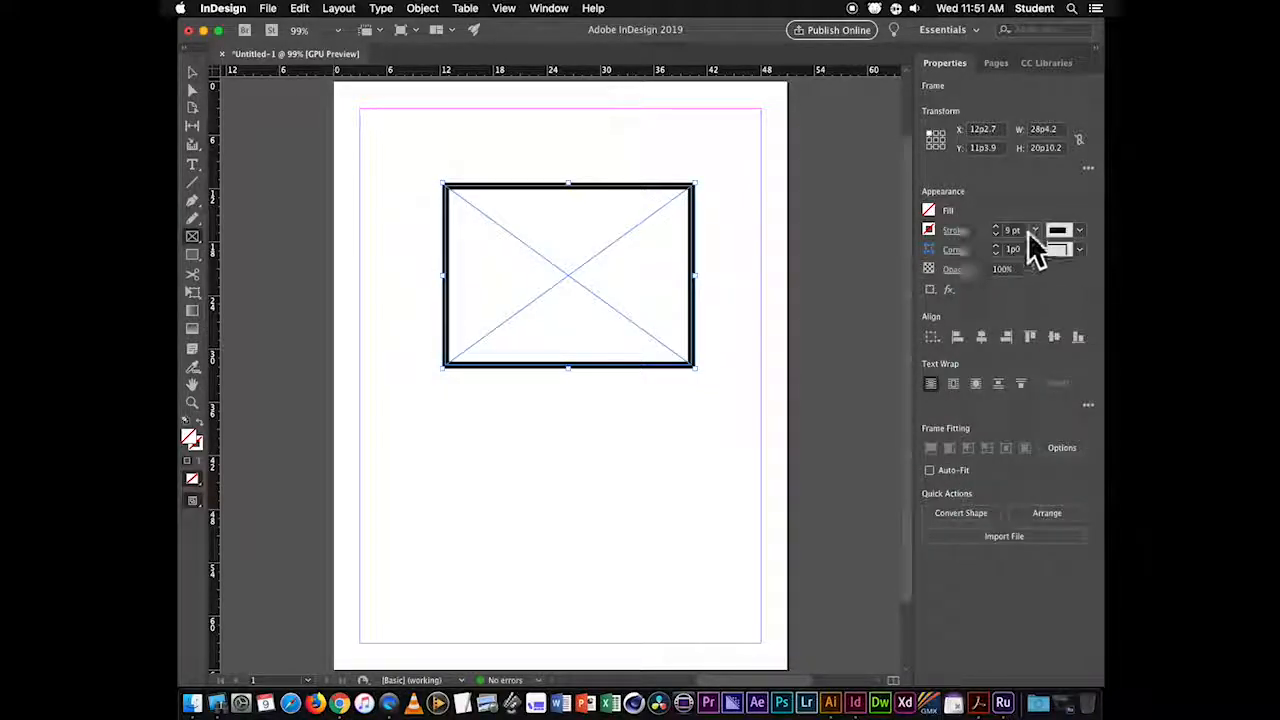
- Try the Dashed, Dotted and Dashed (4 and 4) stroke styles on the frame, and settle on Dashed (3 and 2)
left_click(1078, 231)
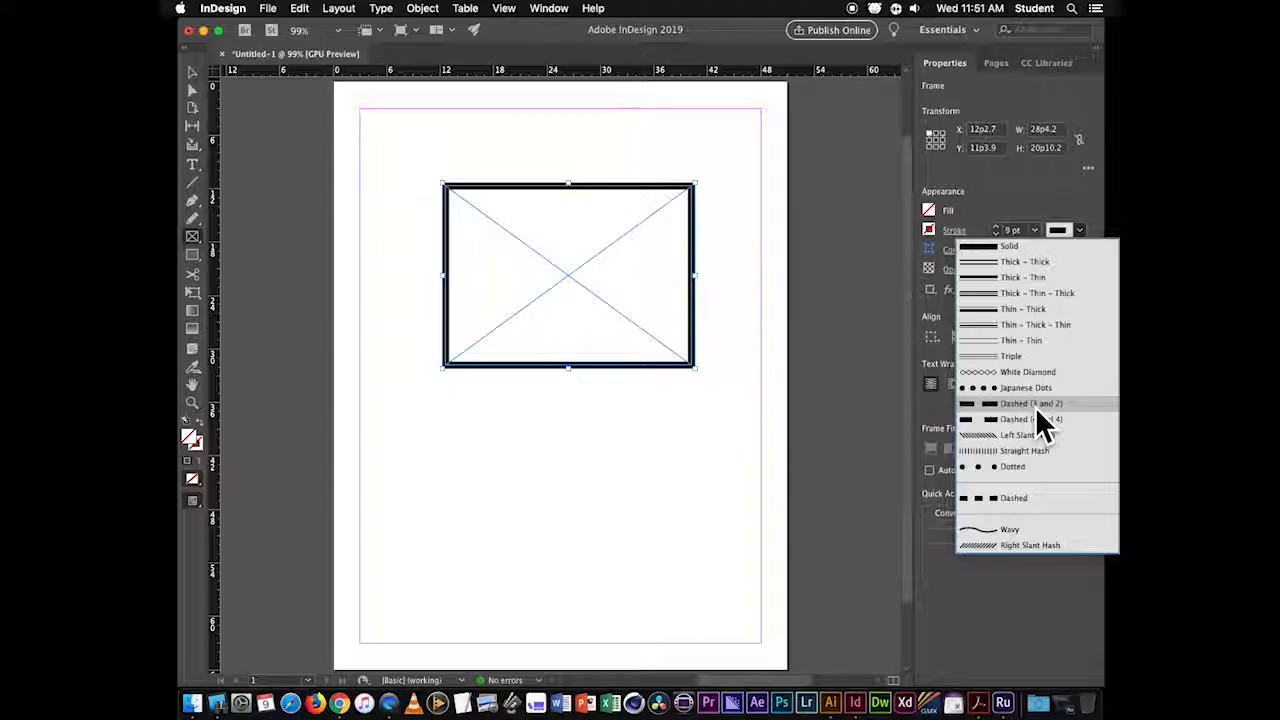
left_click(1040, 497)
left_click(1078, 230)
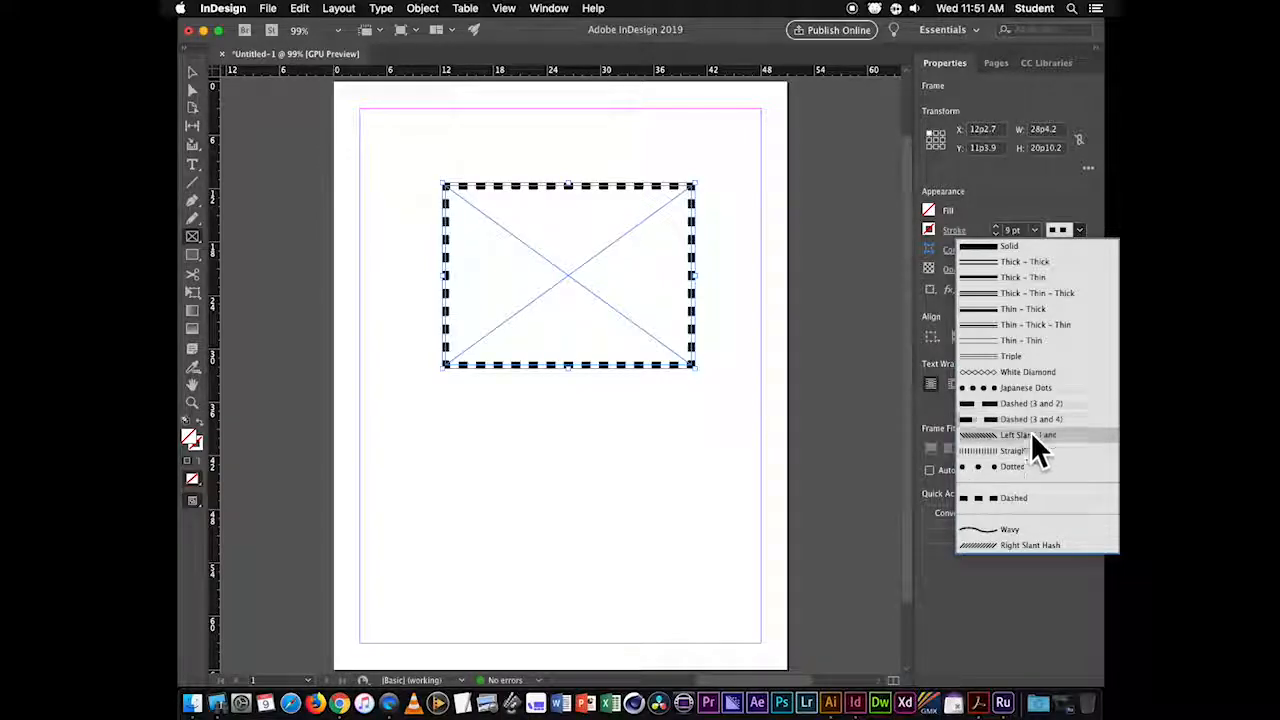
left_click(1030, 468)
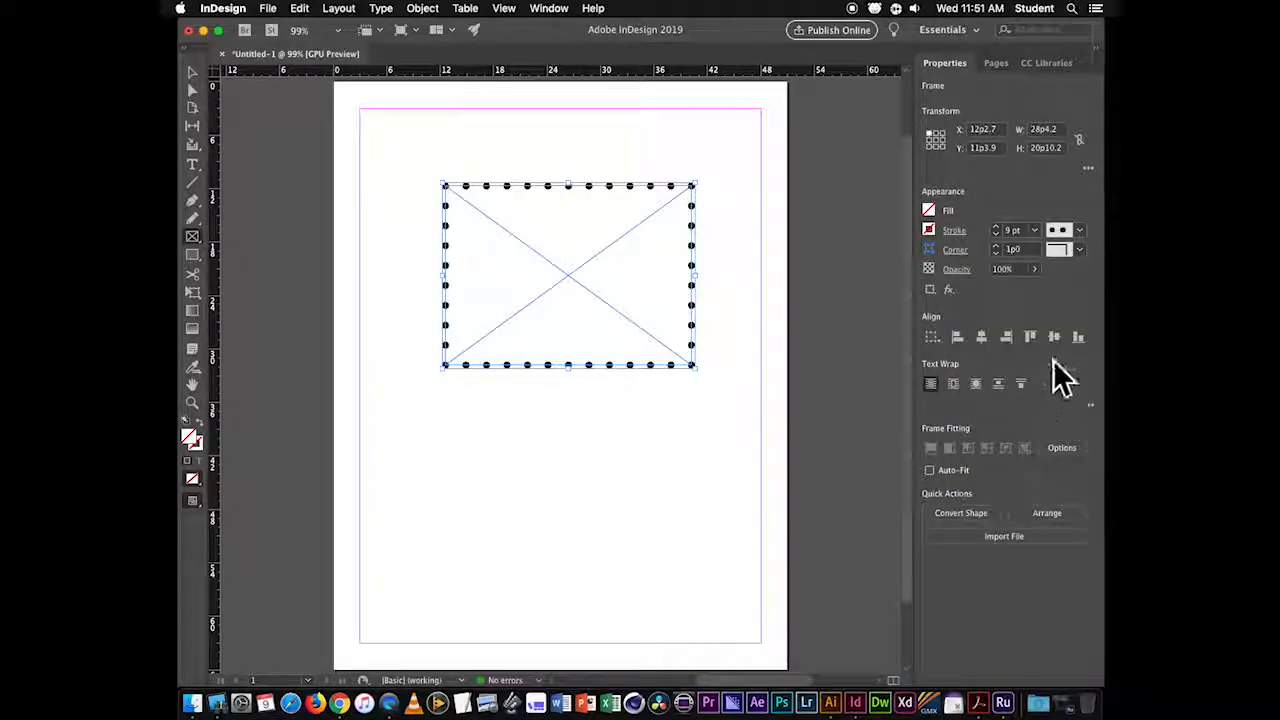
left_click(1079, 232)
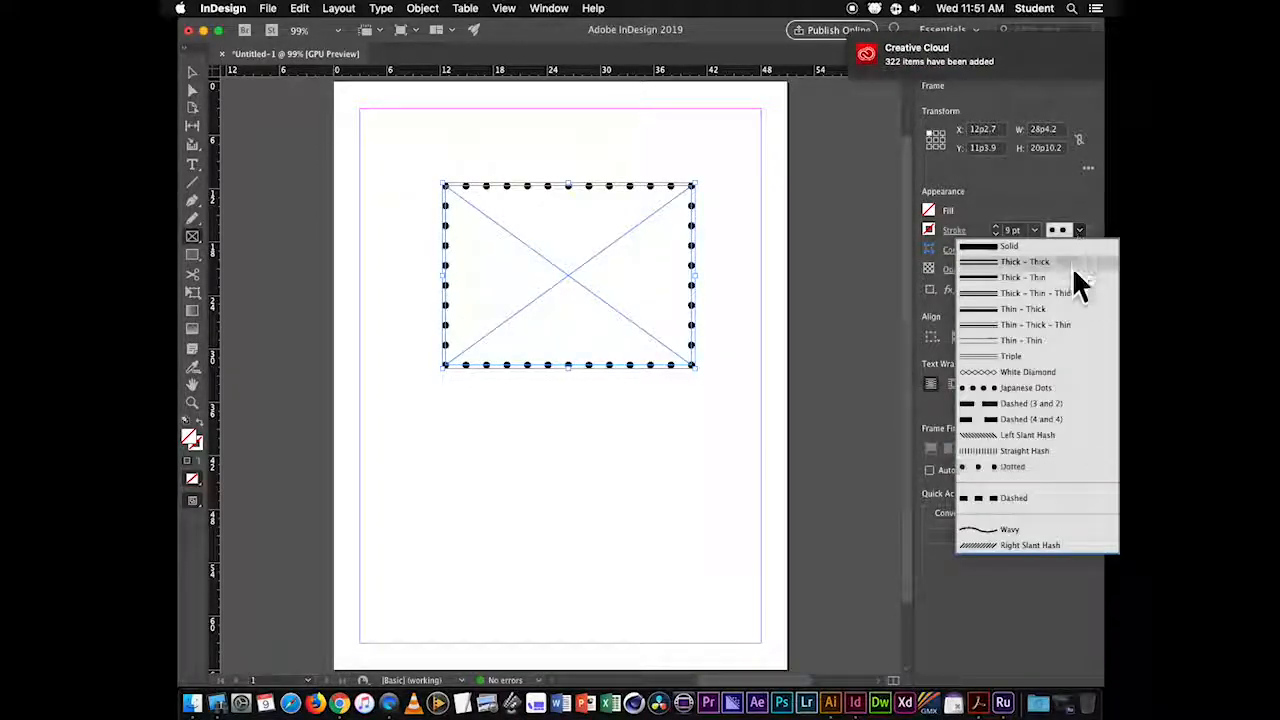
left_click(1029, 419)
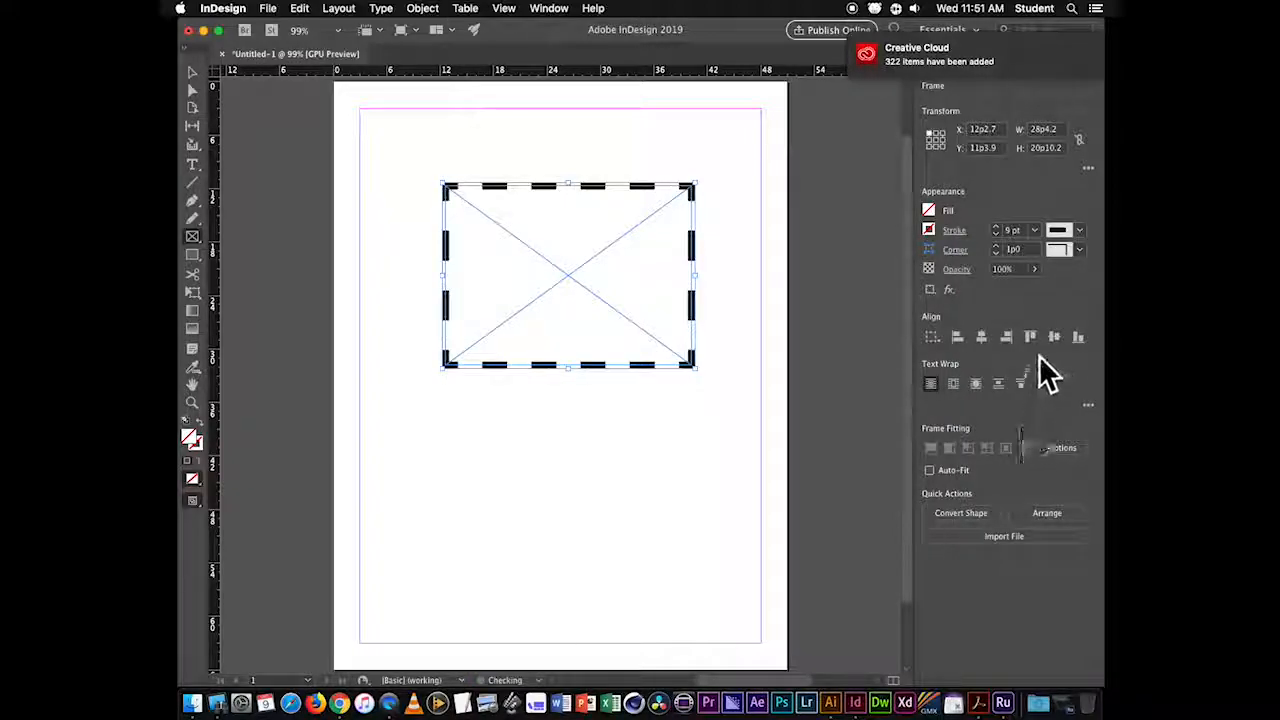
left_click(1081, 231)
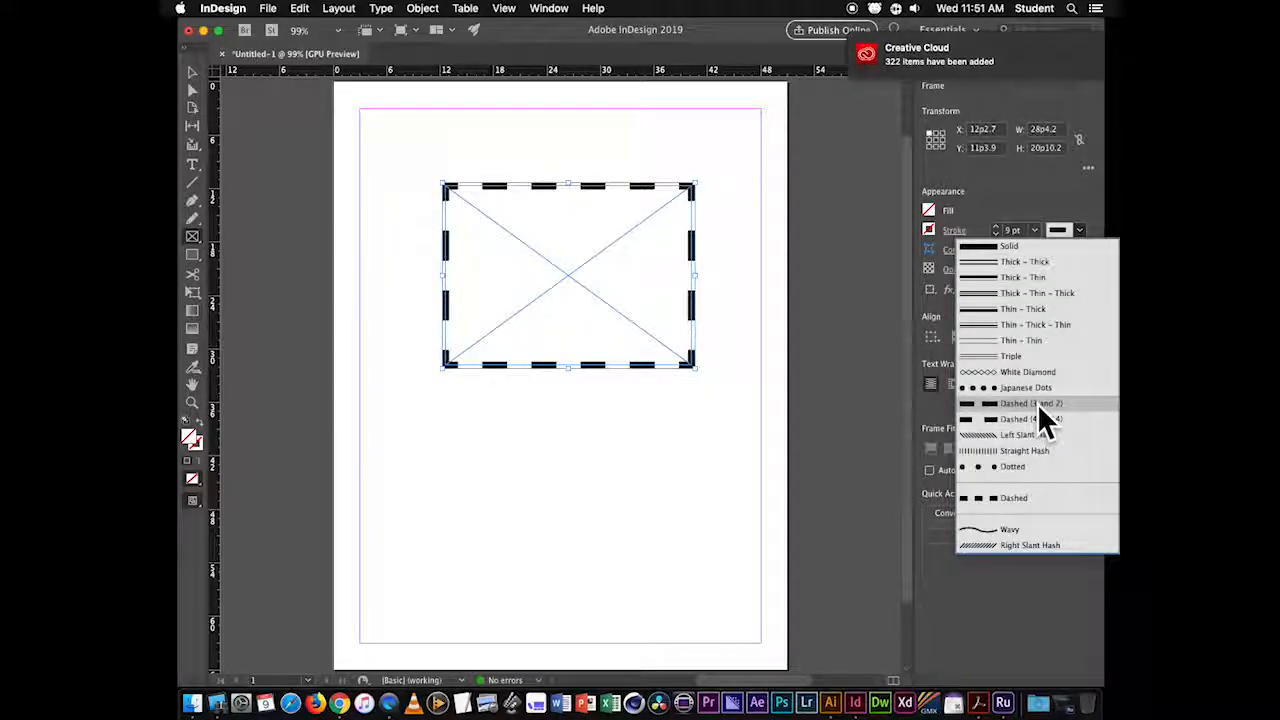
left_click(1037, 403)
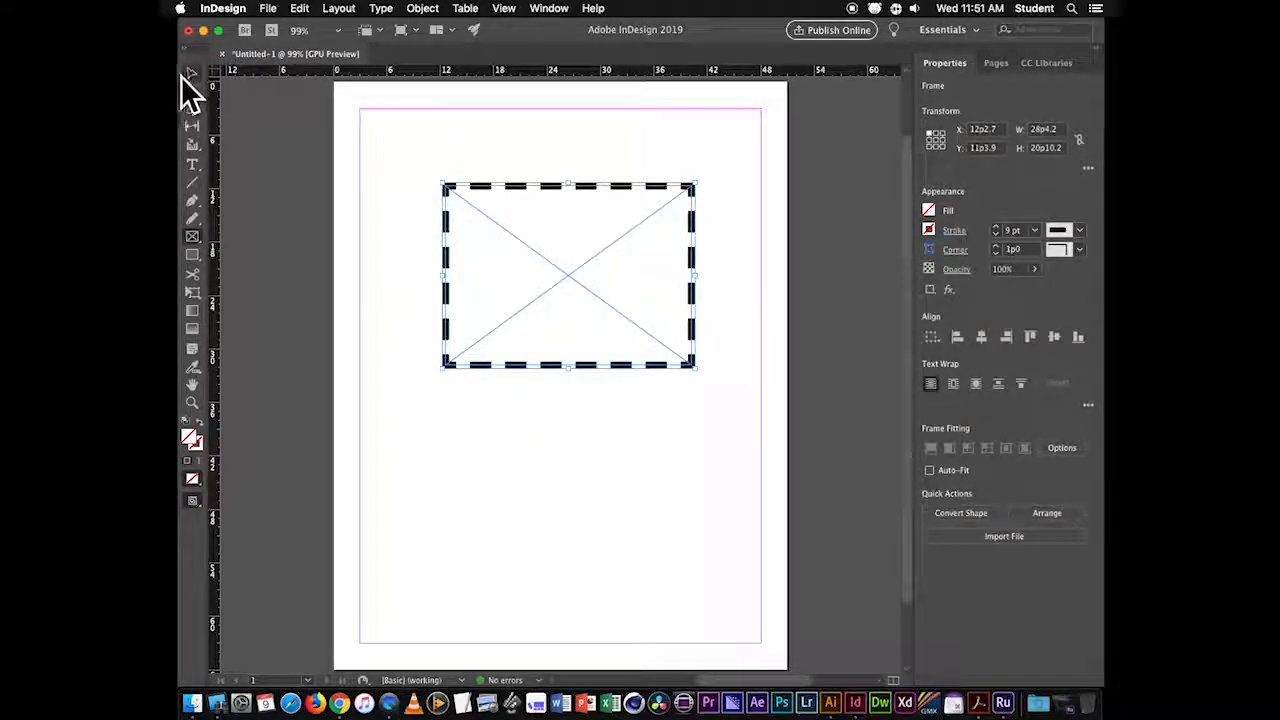
- Shorten the dashed frame to about 13p8 high and move it to about X 8p0, Y 12p1
left_click_drag(568, 366, 571, 309)
left_click_drag(600, 243, 562, 250)
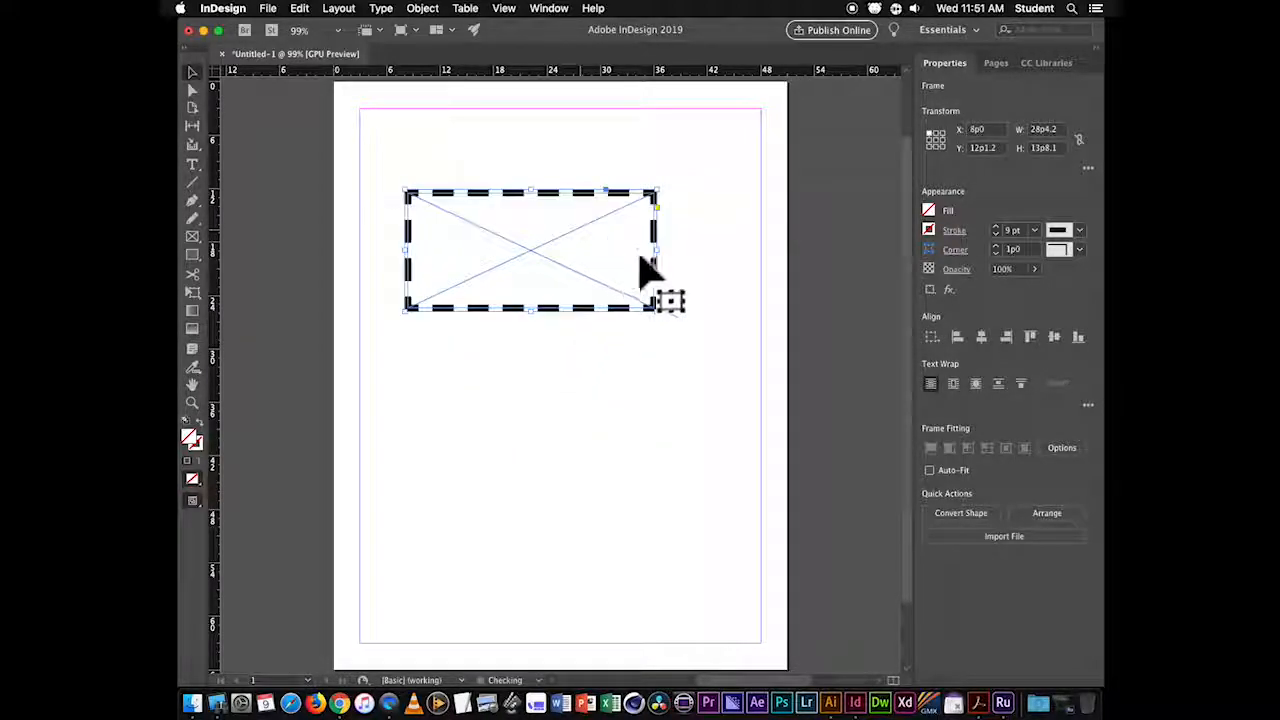
- Reduce the dashed frame's stroke weight to 5 pt and deselect the frame
left_click(996, 234)
left_click(997, 234)
left_click(997, 234)
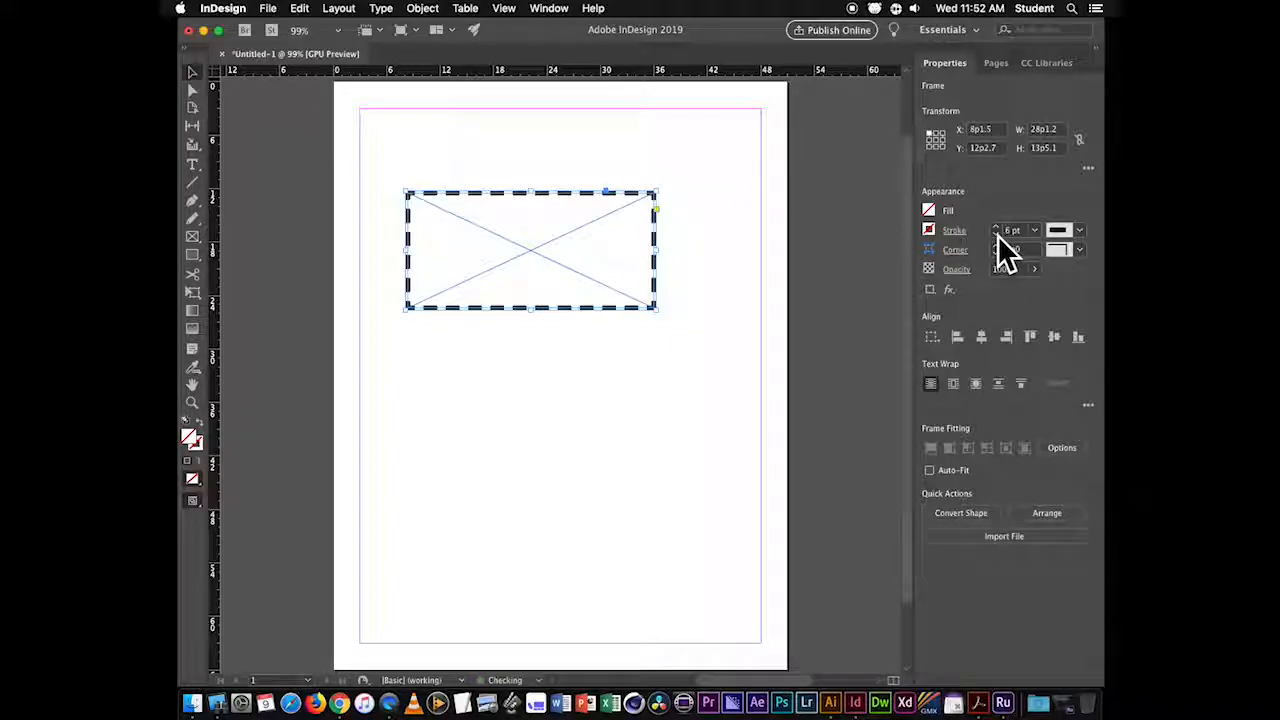
left_click(997, 234)
left_click(680, 268)
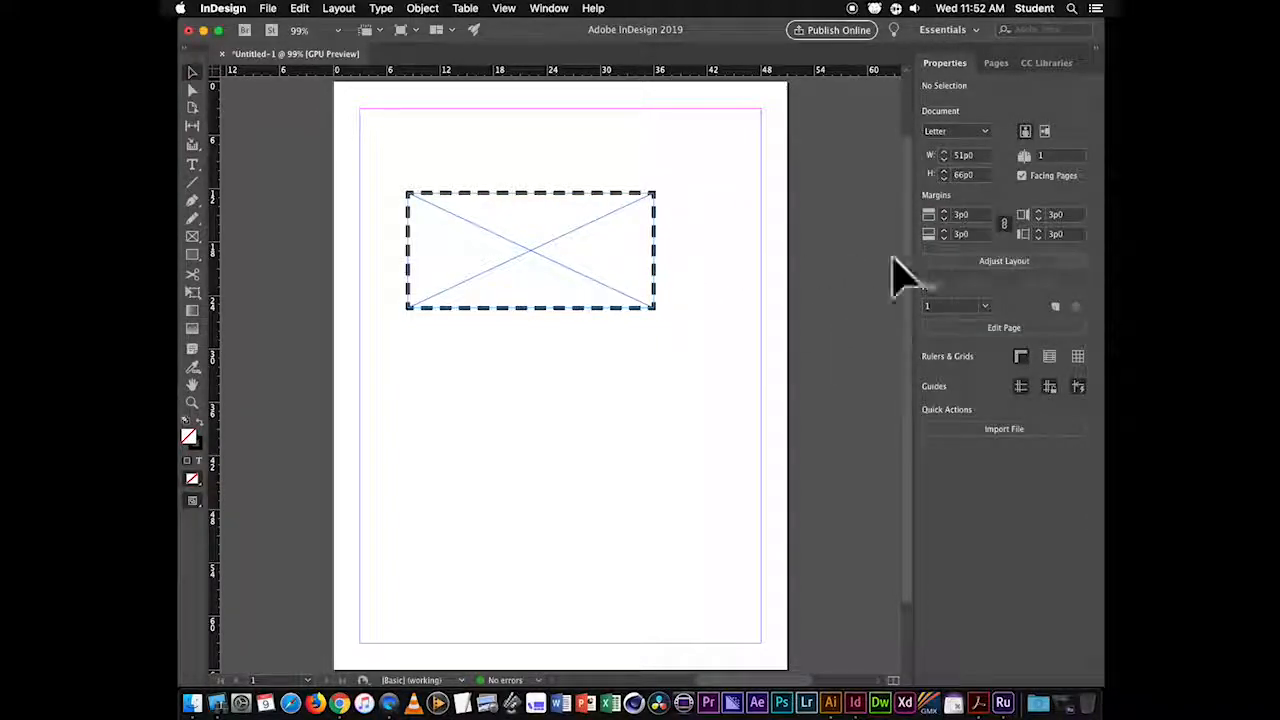
- Move and stretch the dashed frame to span the page's side margins, about 45p0 wide by 21p7 high
left_click(602, 258)
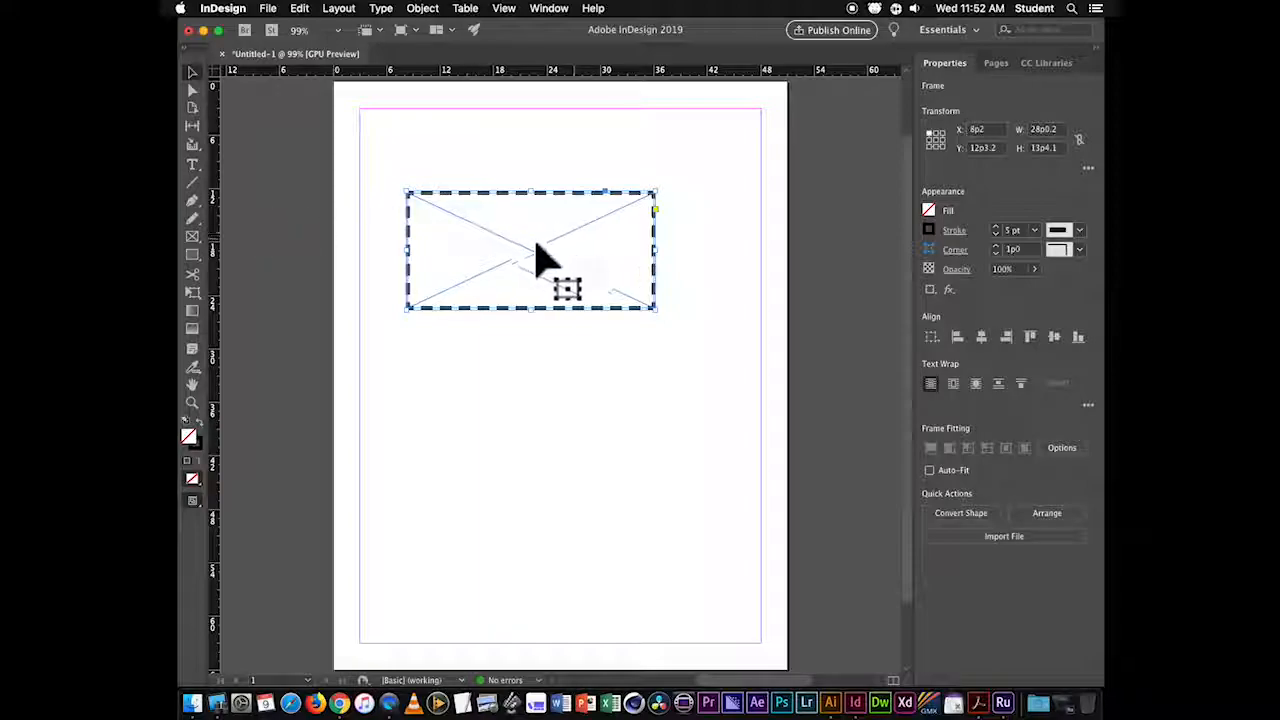
left_click_drag(609, 277, 612, 250)
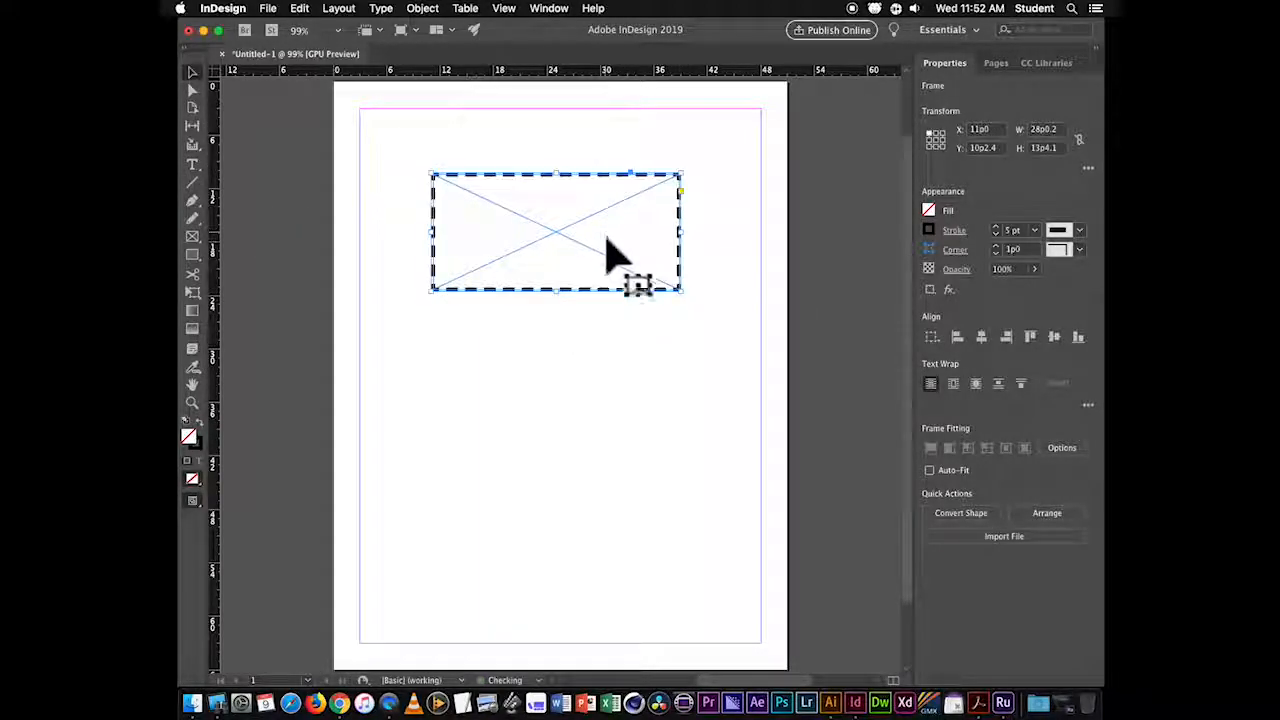
left_click_drag(681, 290, 760, 325)
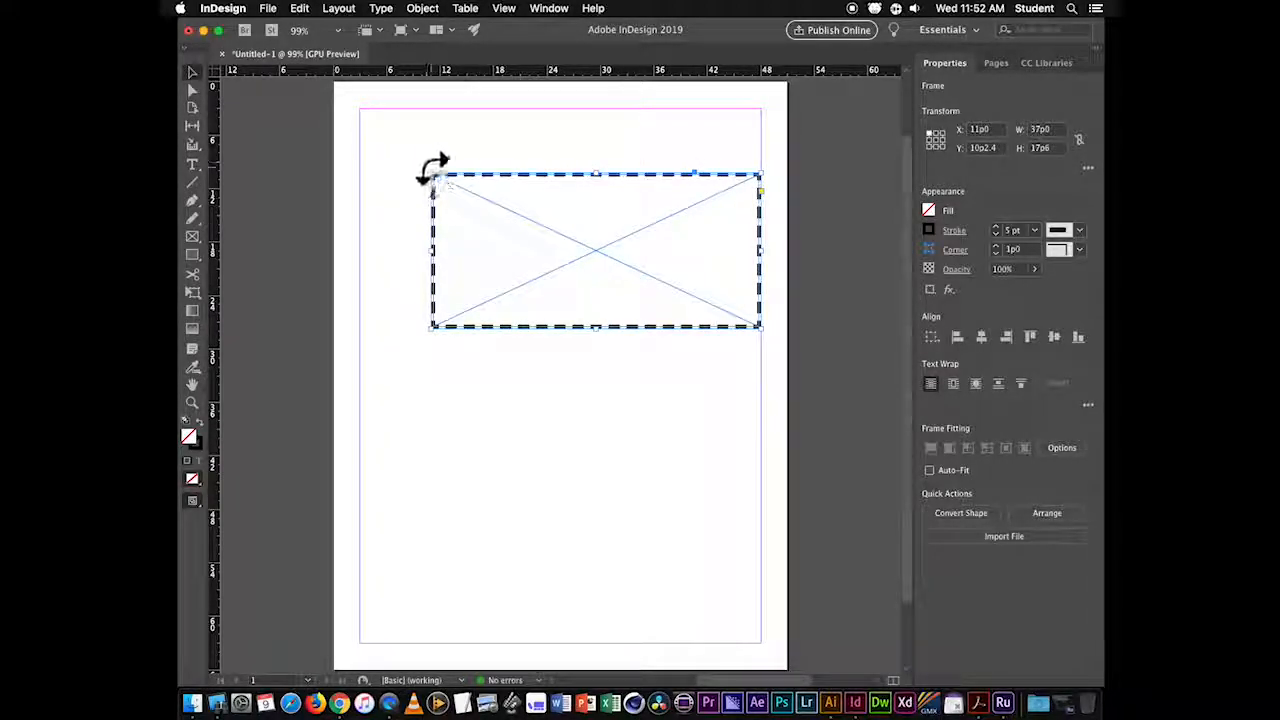
left_click_drag(433, 175, 358, 134)
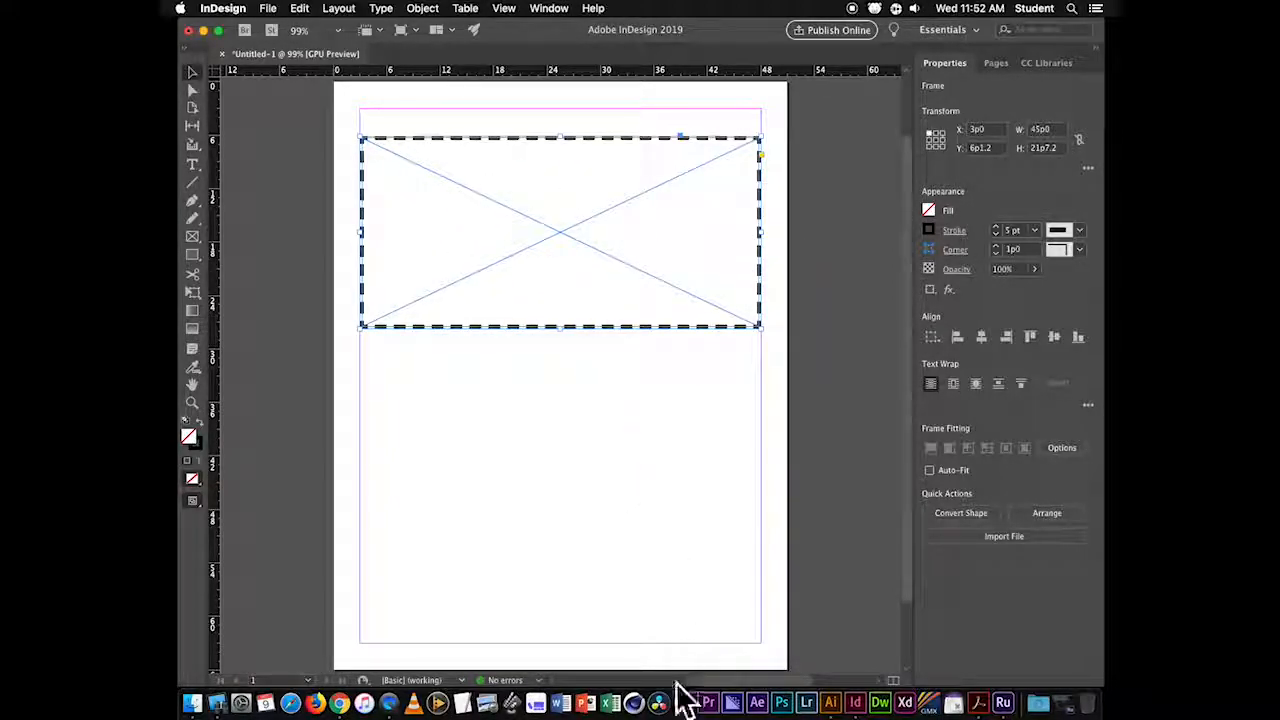
- Switch to Illustrator and copy all of the large burger logo artwork on the first artboard
left_click(831, 704)
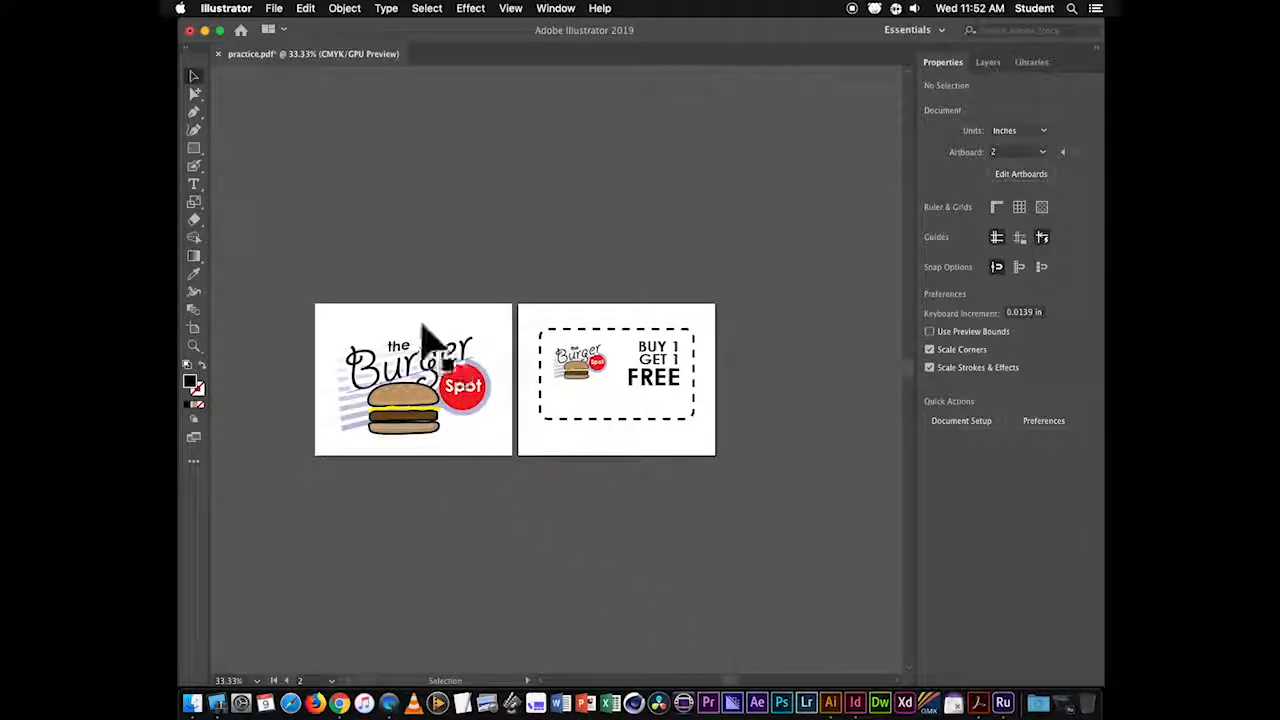
left_click_drag(365, 314, 489, 460)
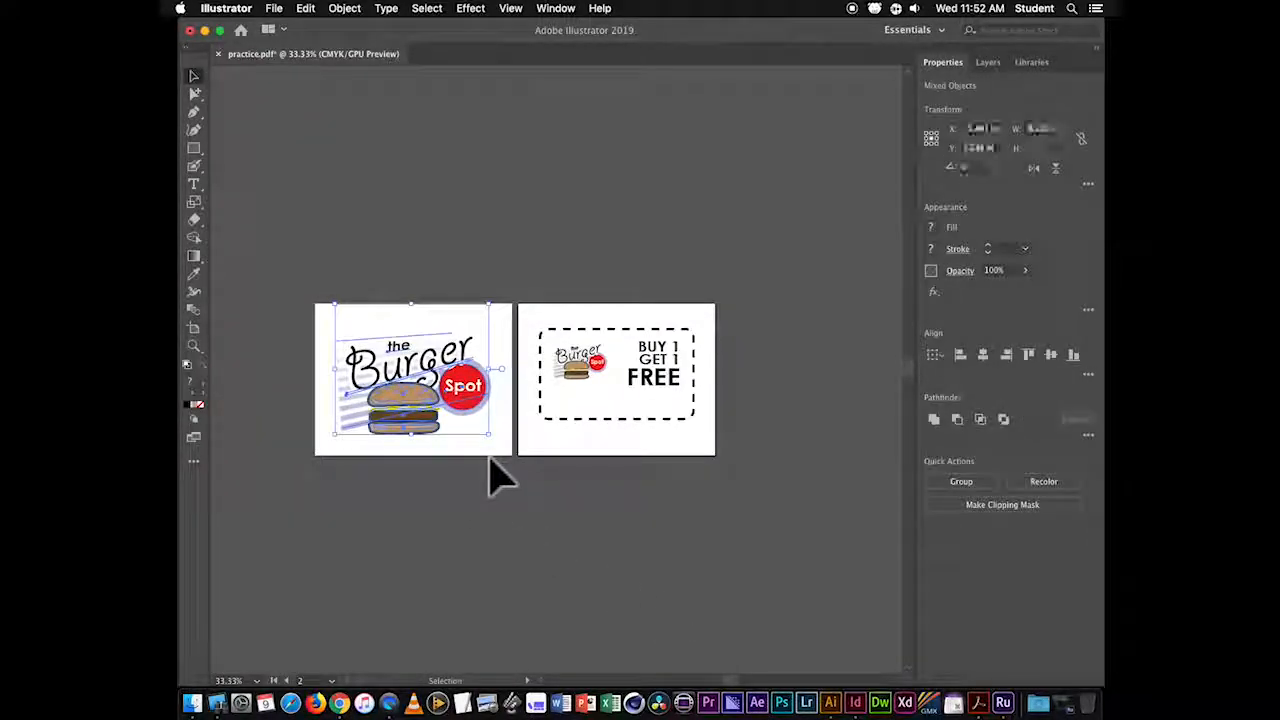
left_click(344, 8)
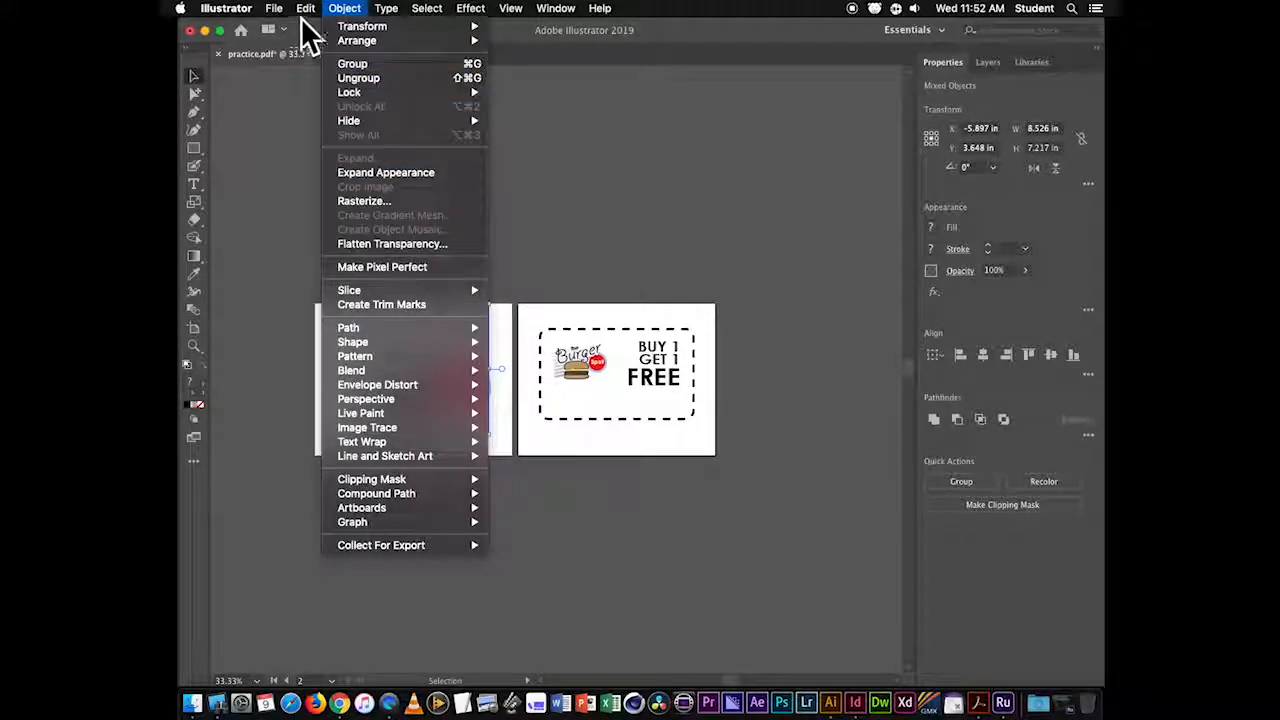
mouse_move(306, 16)
left_click(342, 77)
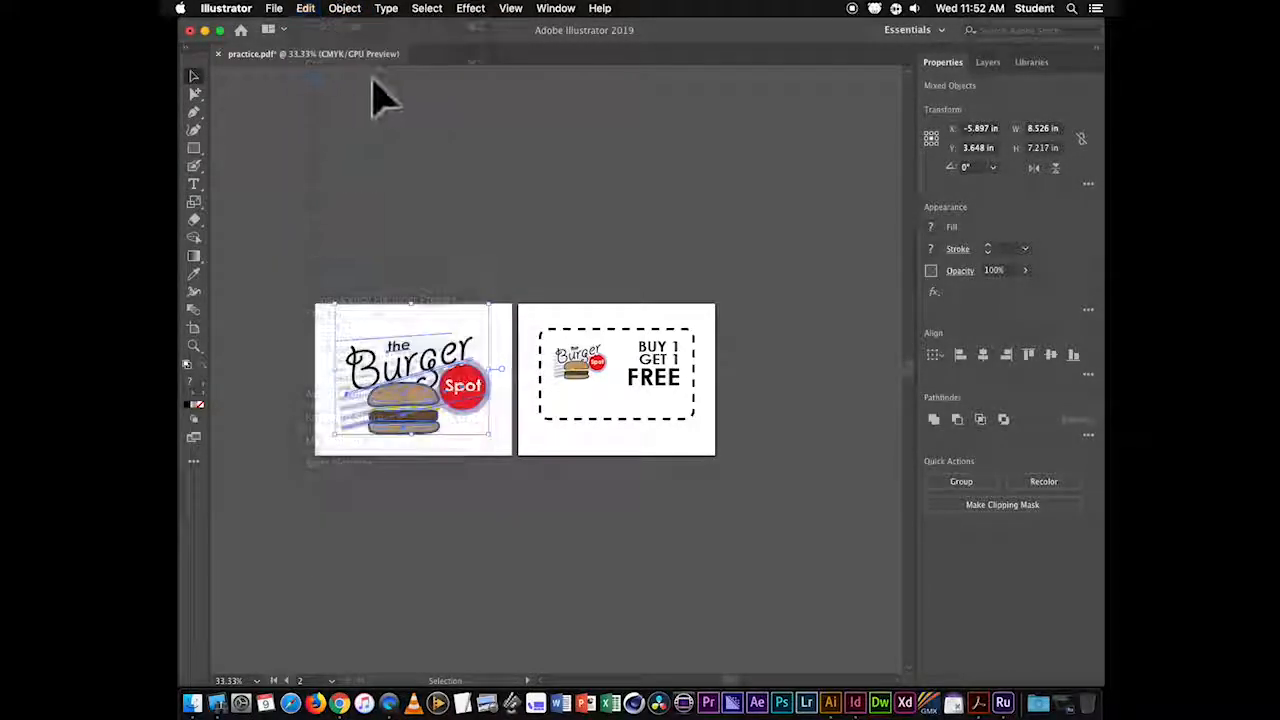
- Switch to InDesign, paste the logo, and scale it to about 21p4 by 16p8 inside the left half of the dashed frame
left_click(856, 702)
left_click(550, 422)
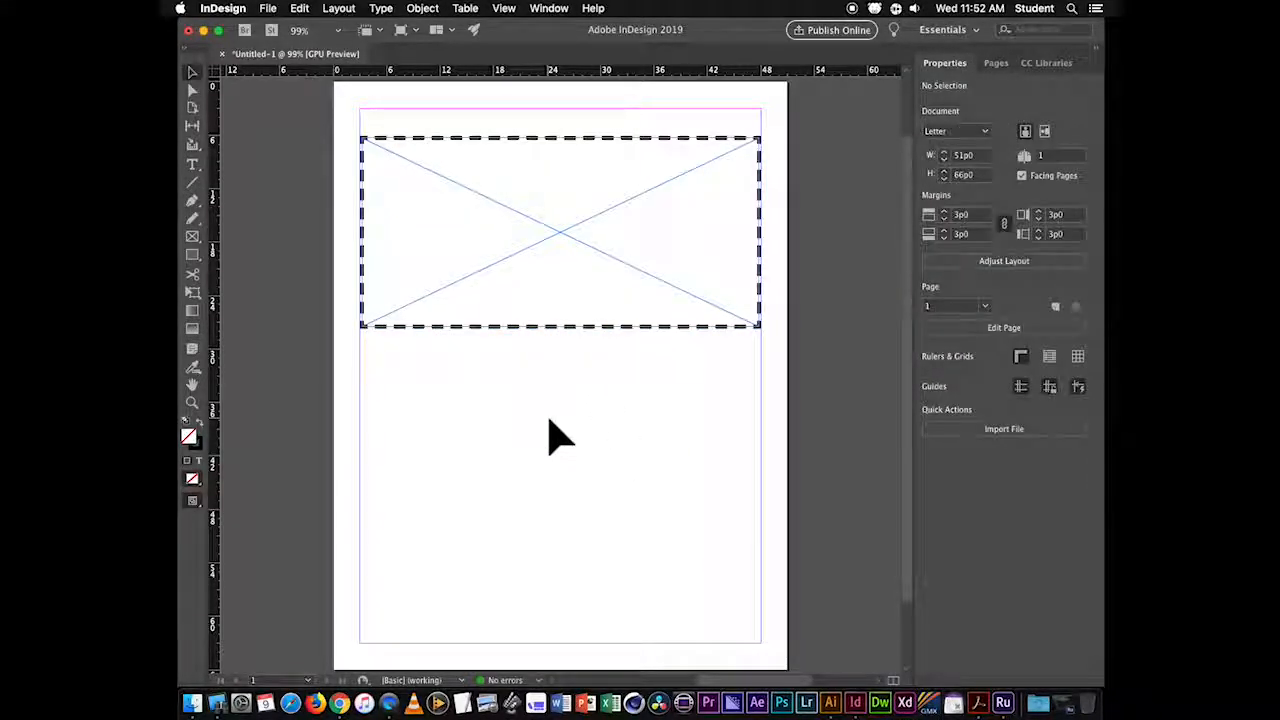
key("cmd+v")
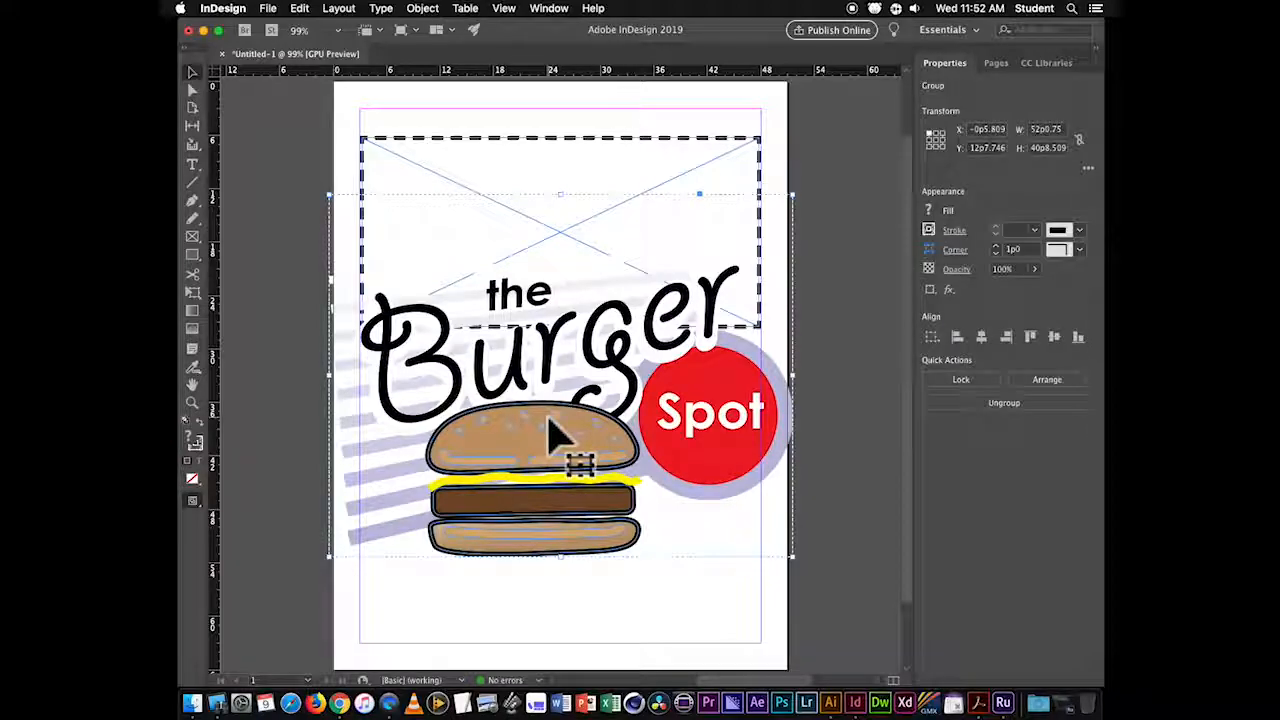
left_click_drag(793, 557, 471, 250)
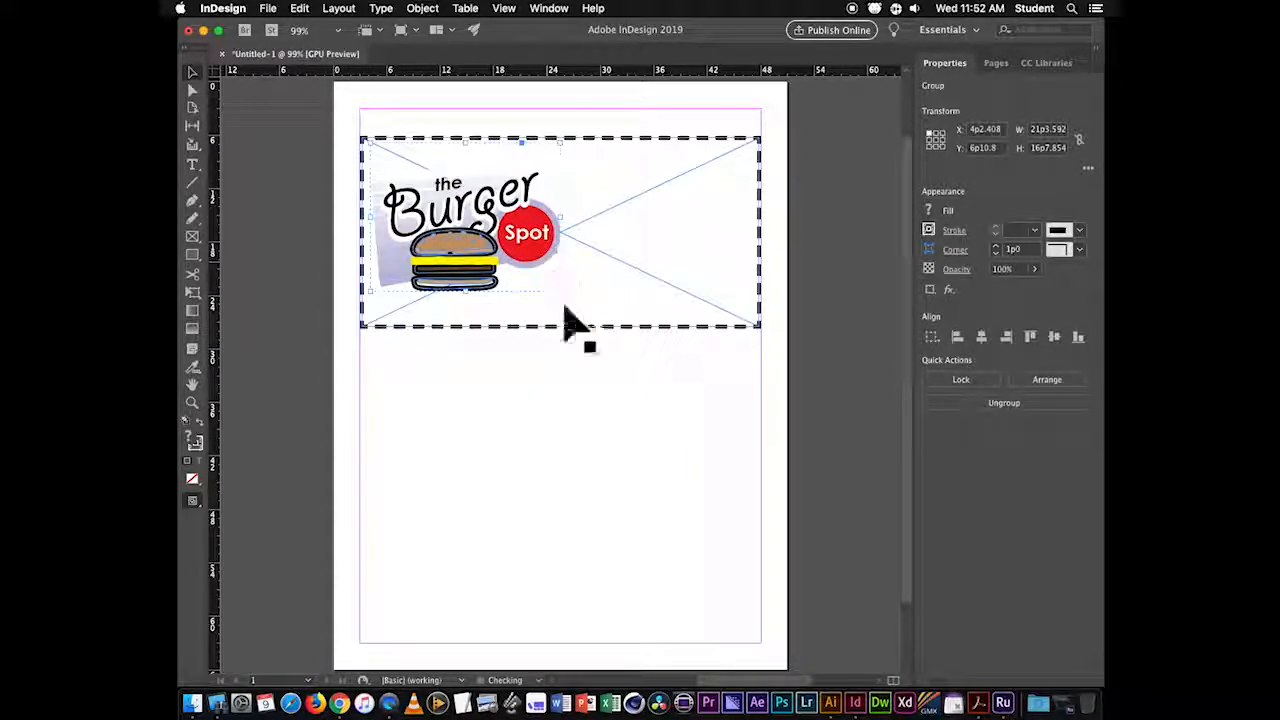
left_click_drag(531, 278, 514, 237)
left_click(561, 414)
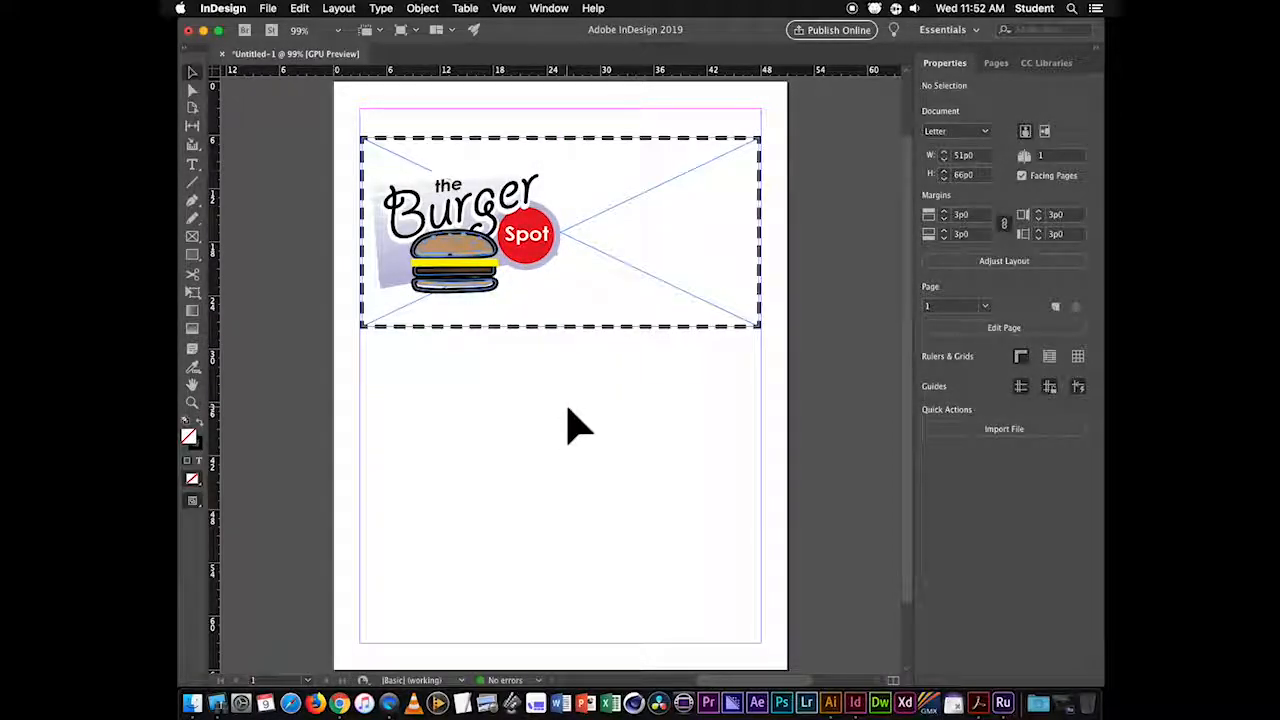
- Show the page in Preview mode and move the logo up to about Y 5p4
key("w")
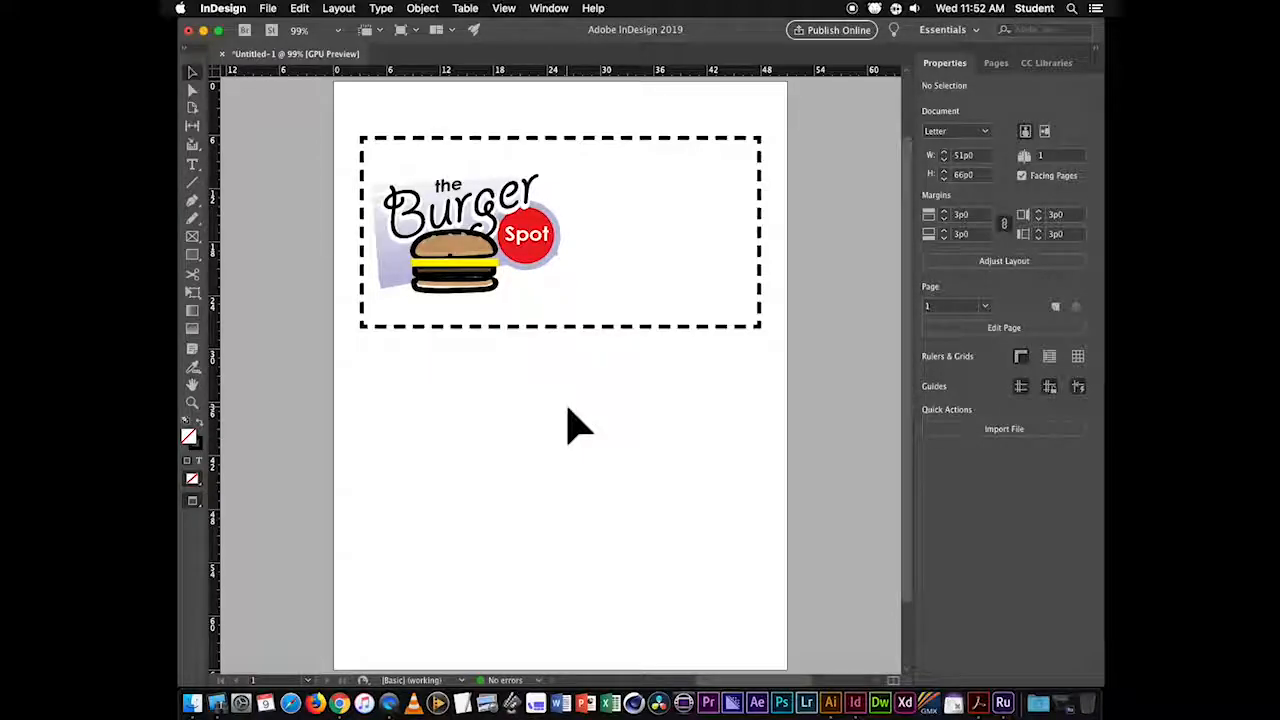
left_click_drag(480, 278, 482, 262)
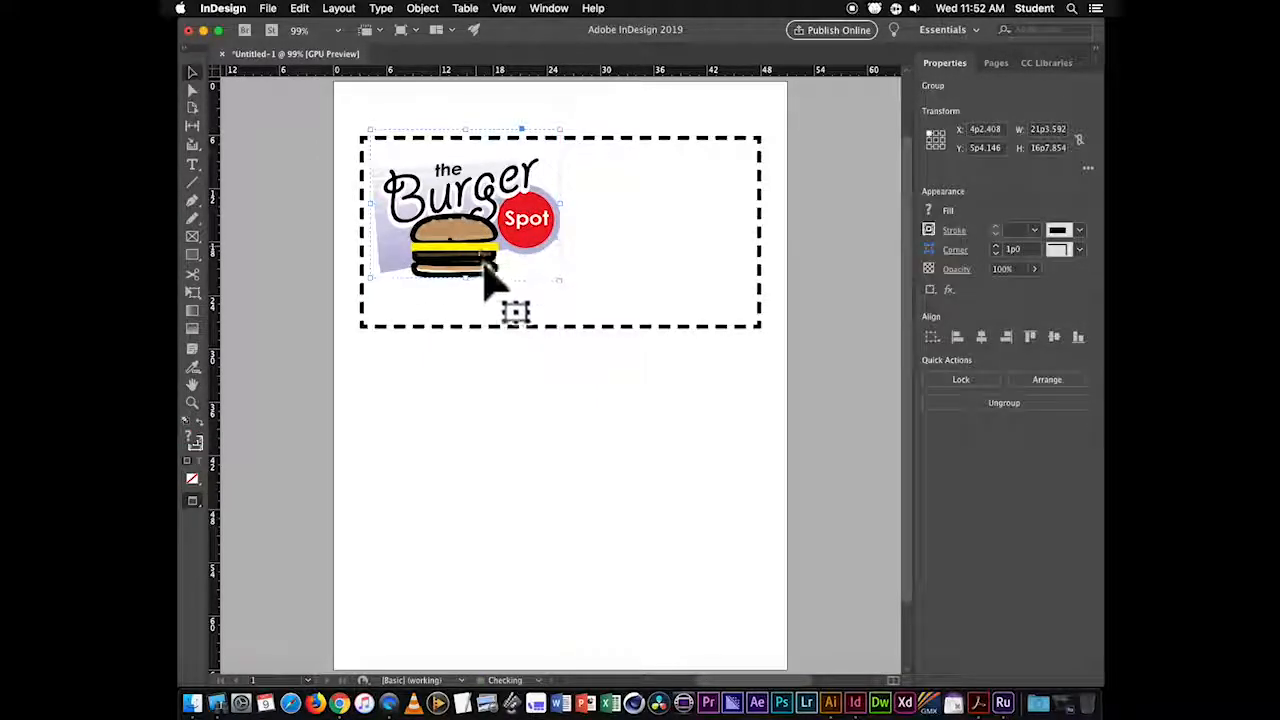
left_click(523, 400)
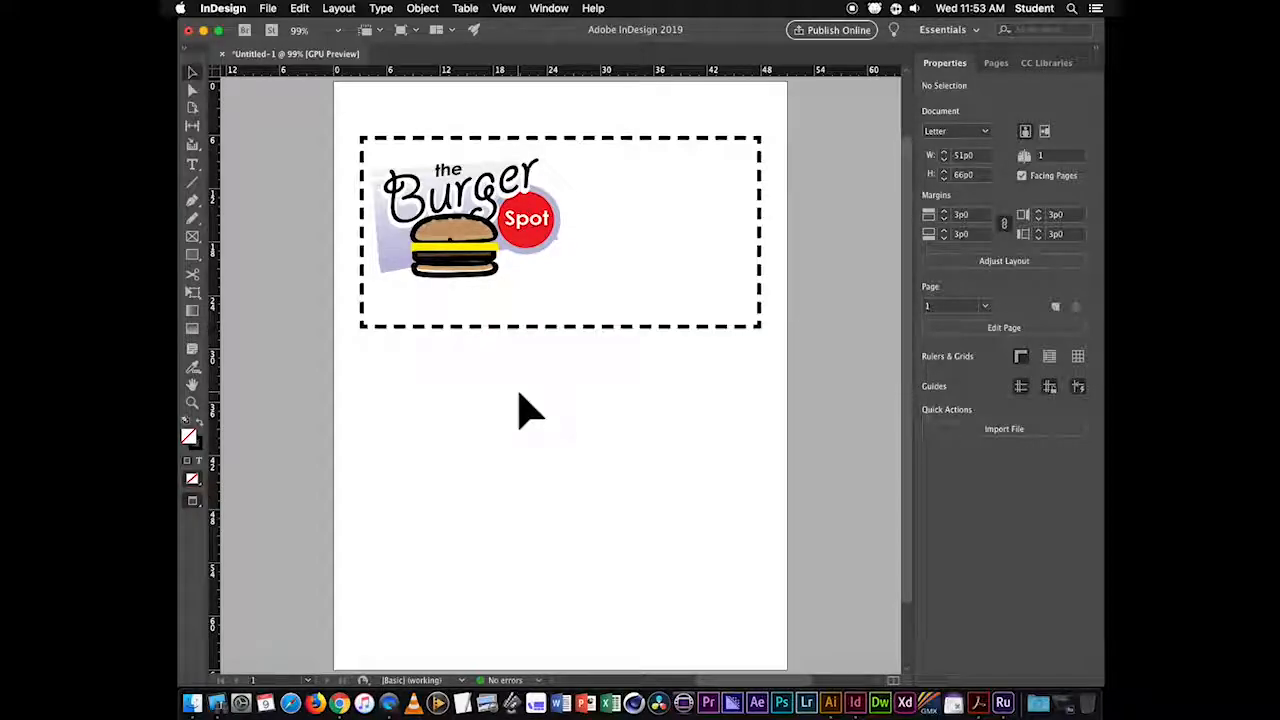
- Add a text frame about 17p7 wide beside the logo, reading "BU ONE", "GET ONE" and "FREE" on three lines
left_click(192, 164)
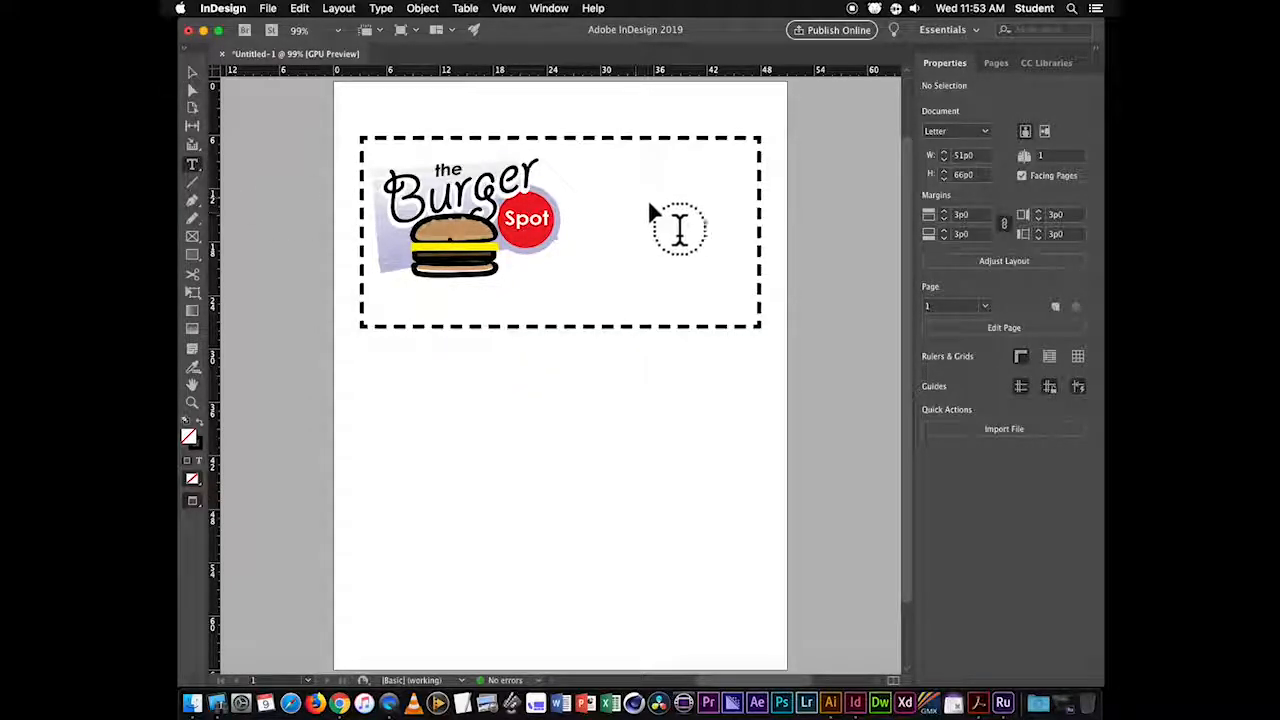
left_click_drag(583, 157, 736, 251)
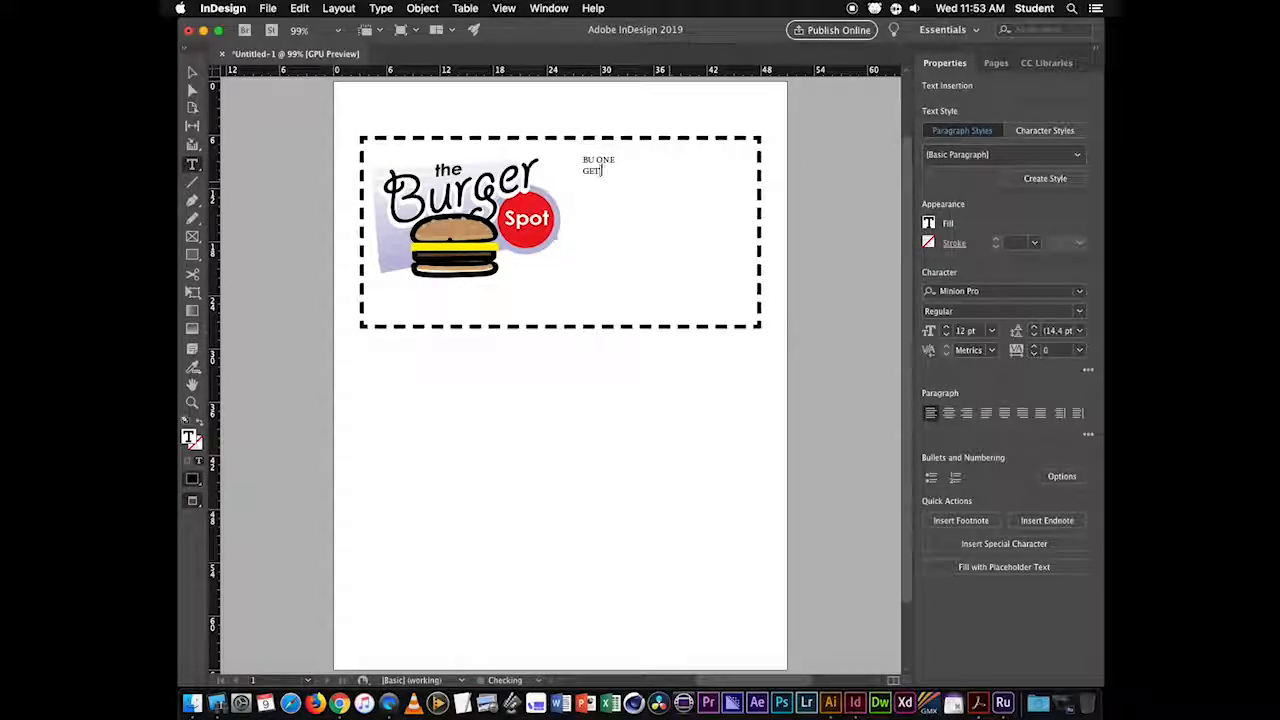
key("Return")
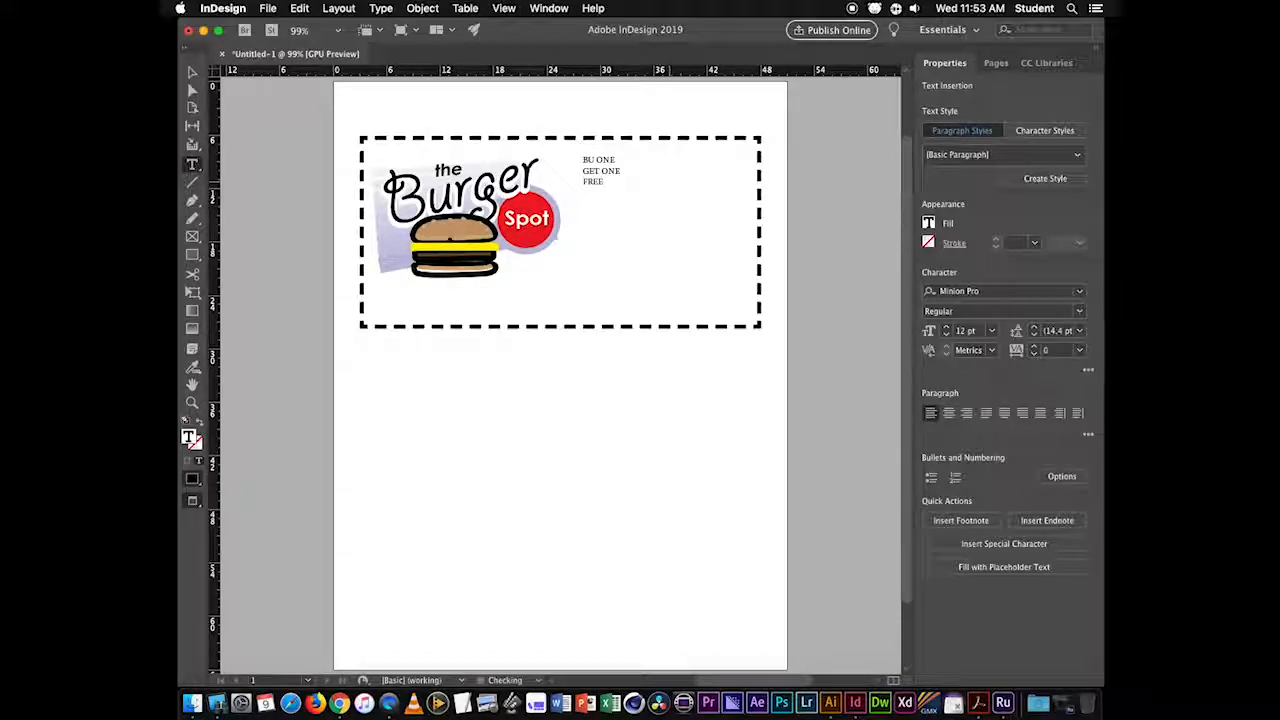
- Set all the coupon text to 36 pt and align it right
key("super+a")
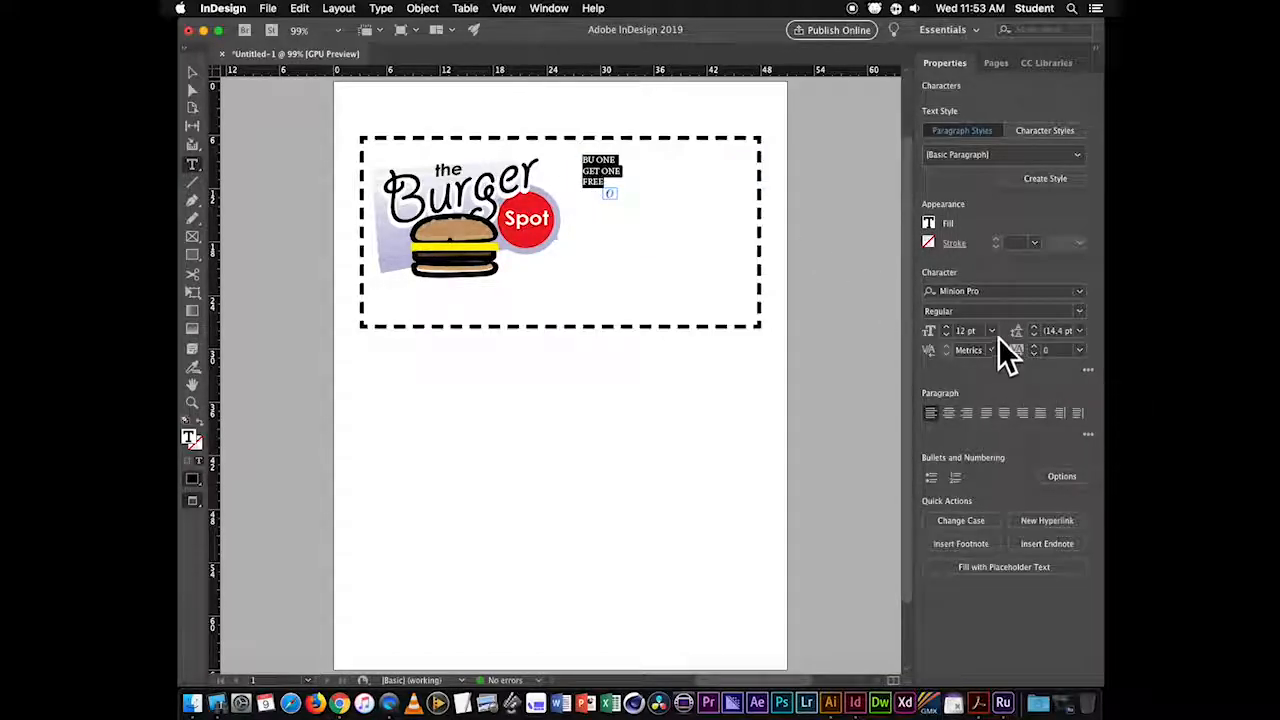
left_click(991, 331)
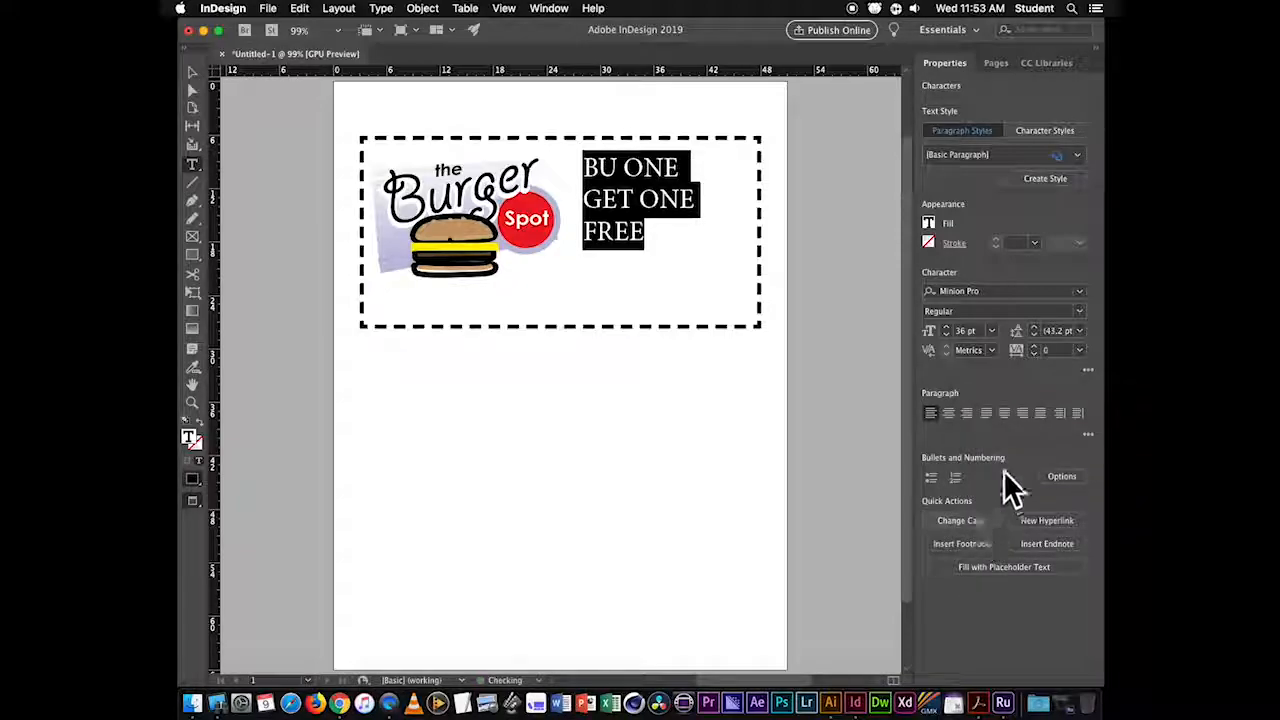
left_click(968, 413)
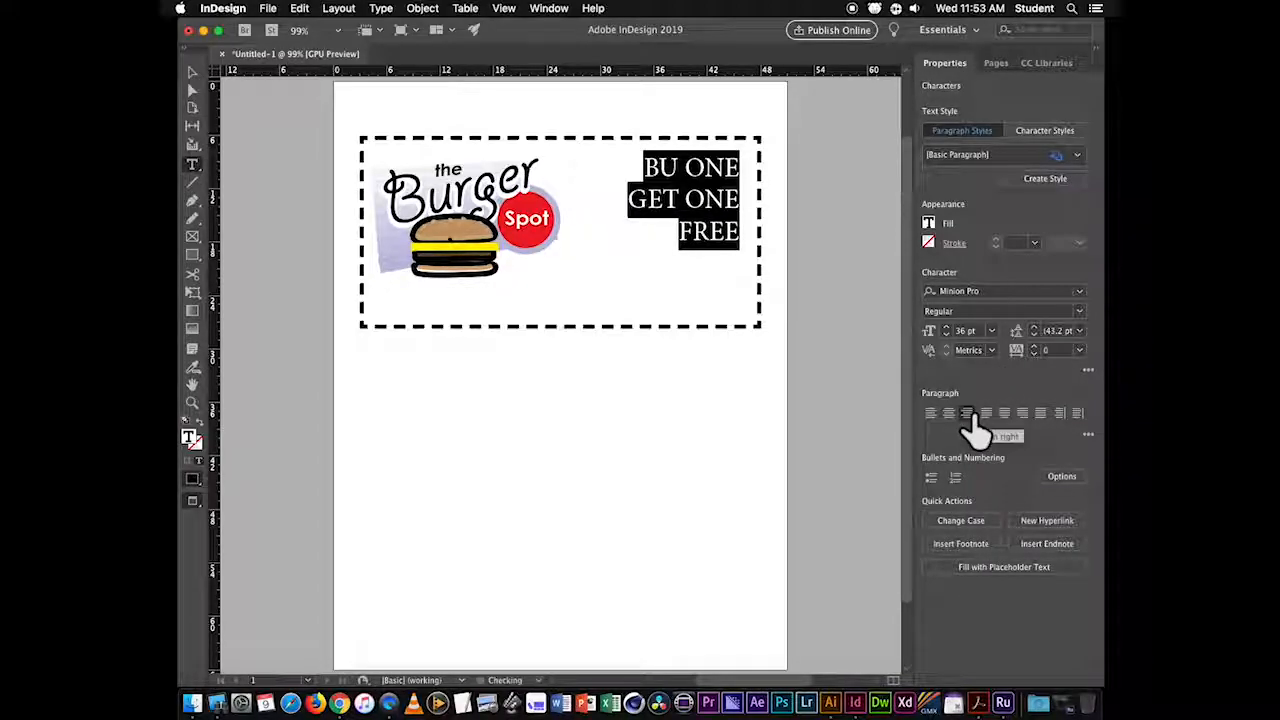
- Try the word FREE at 72 pt and 60 pt, and settle on 48 pt
double_click(696, 229)
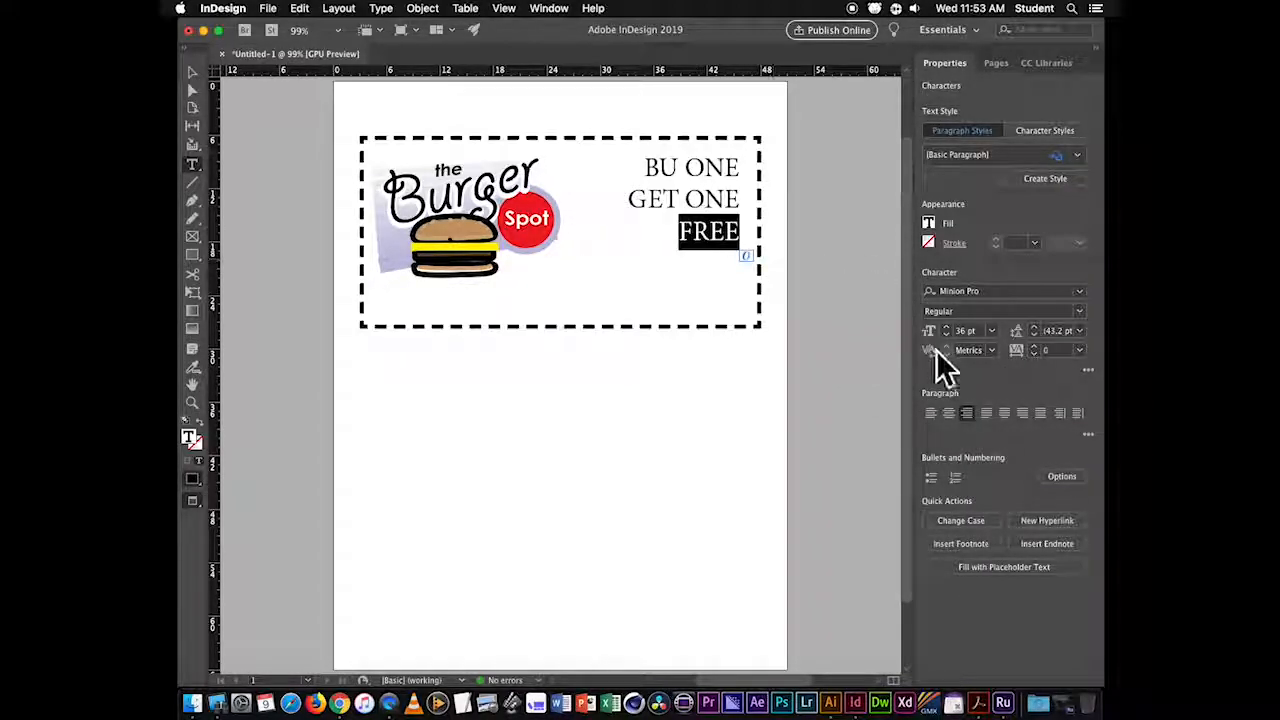
left_click(990, 331)
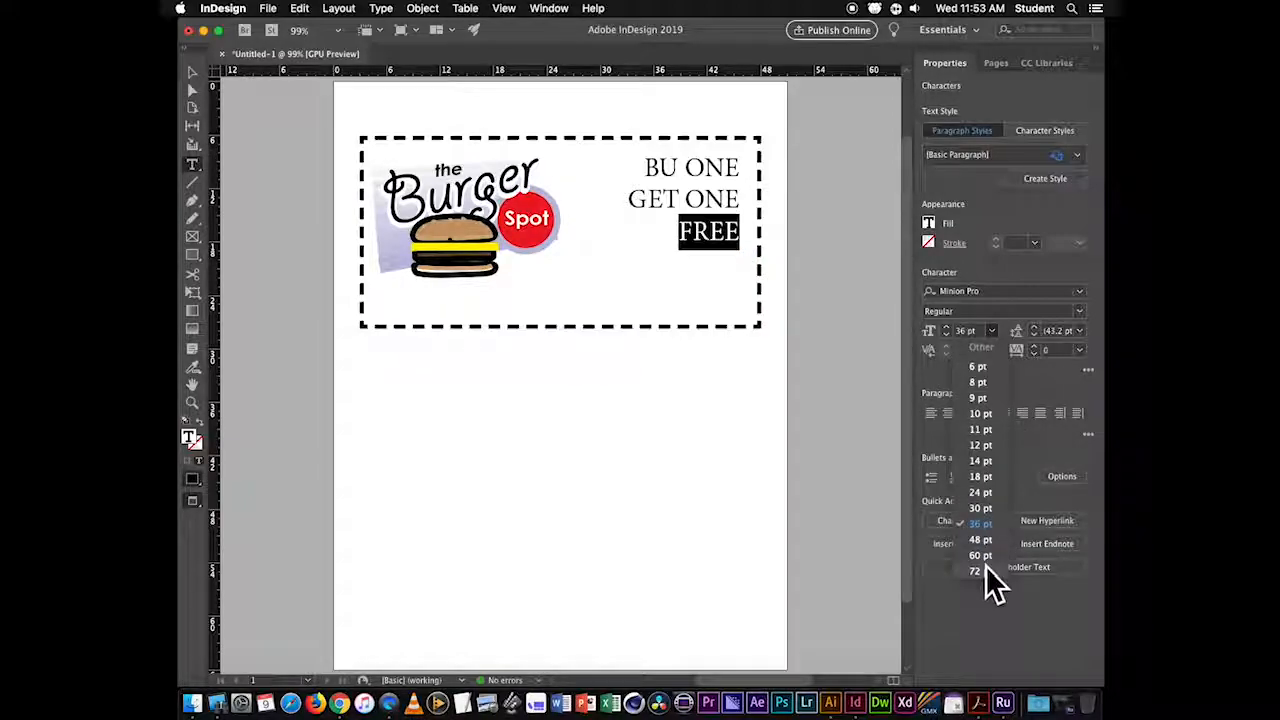
left_click(980, 571)
left_click(991, 331)
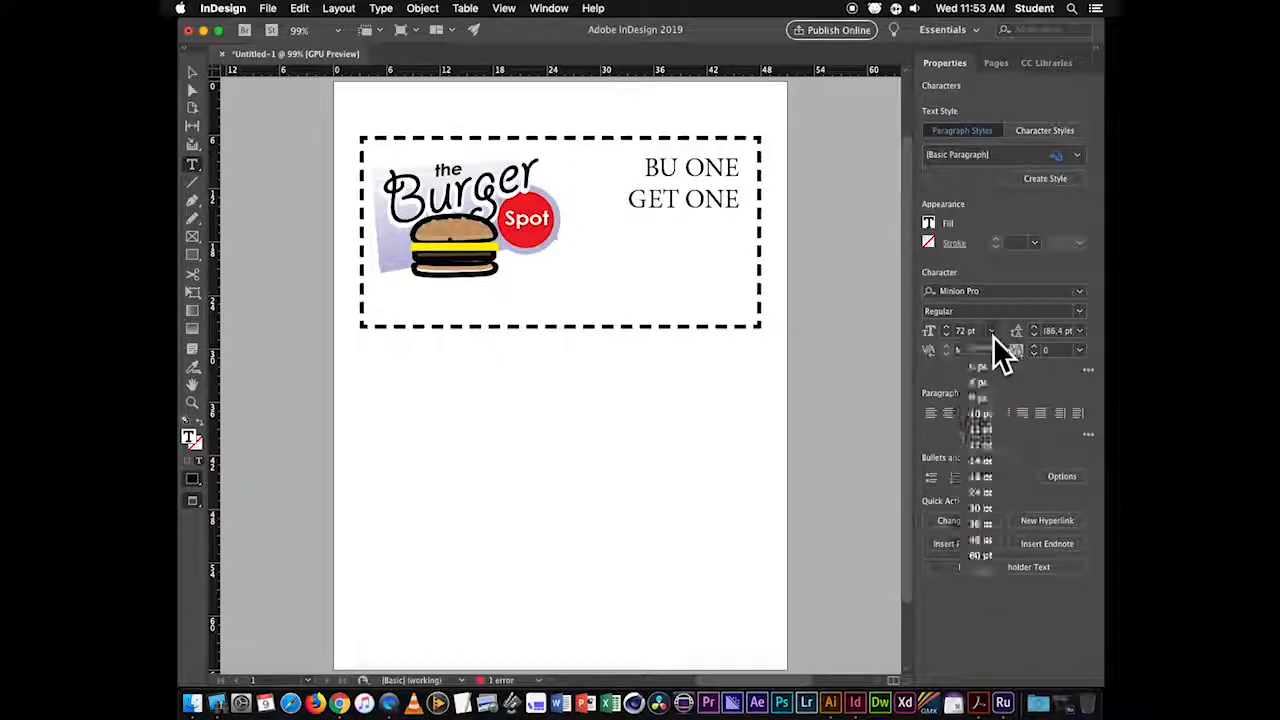
left_click(987, 555)
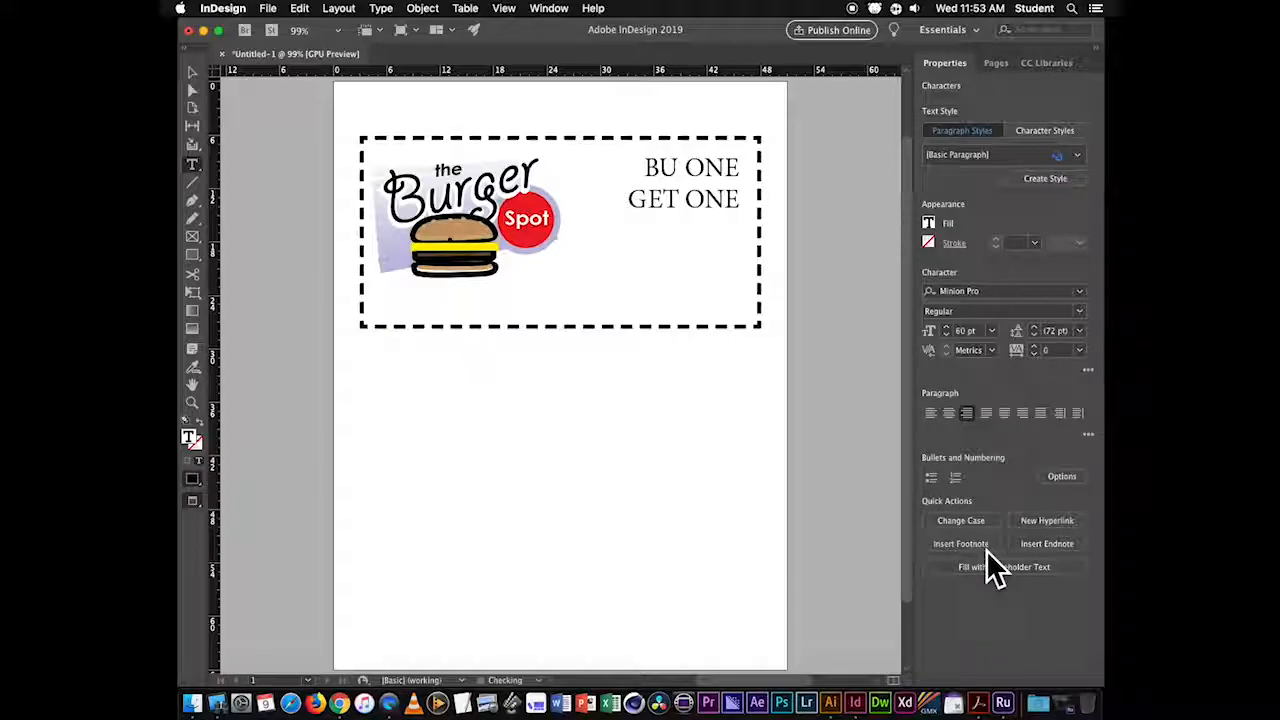
left_click(991, 331)
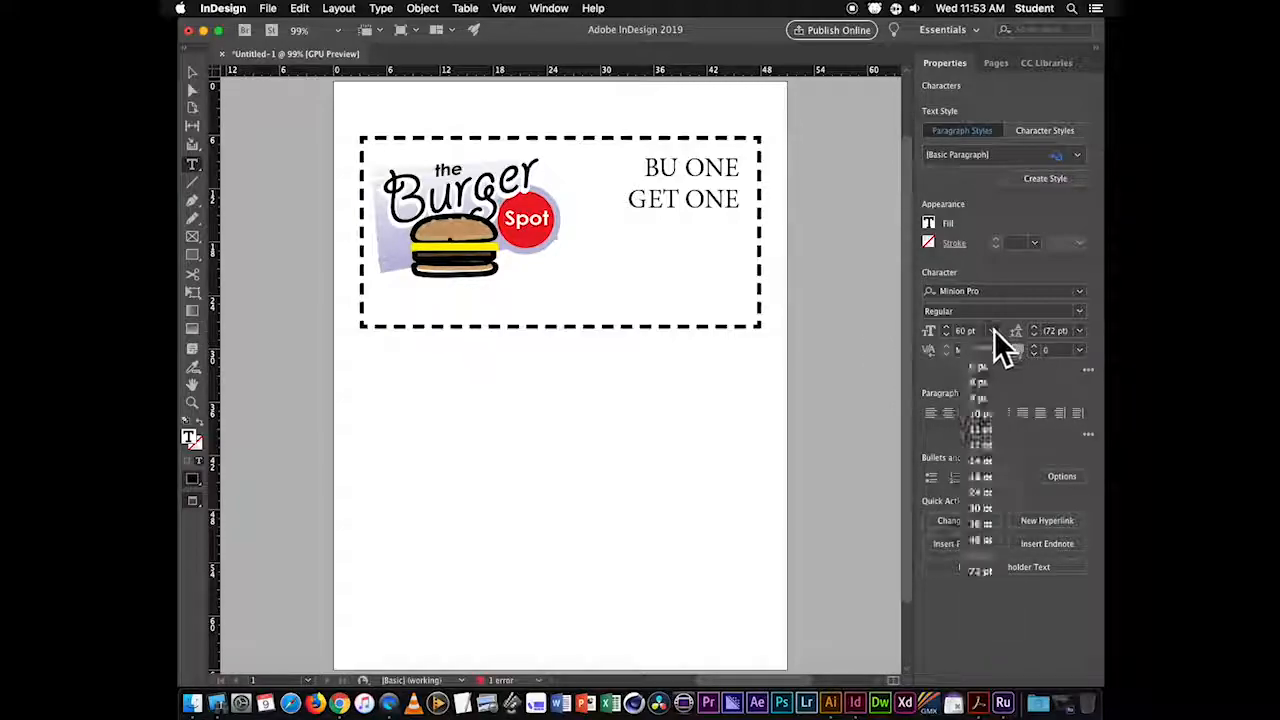
left_click(986, 537)
left_click(698, 238)
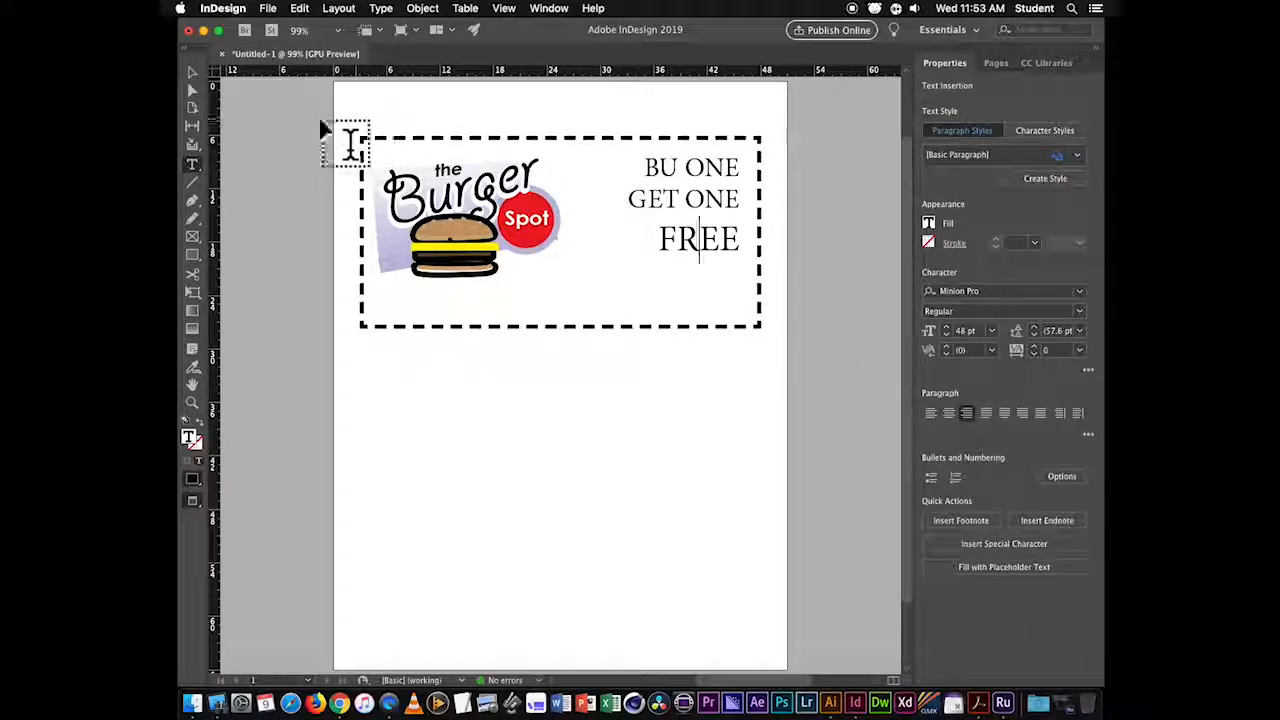
- Extend the coupon text frame to about 15p0 high and enlarge the word FREE to 78 pt
left_click(192, 73)
left_click_drag(662, 250, 660, 286)
double_click(689, 248)
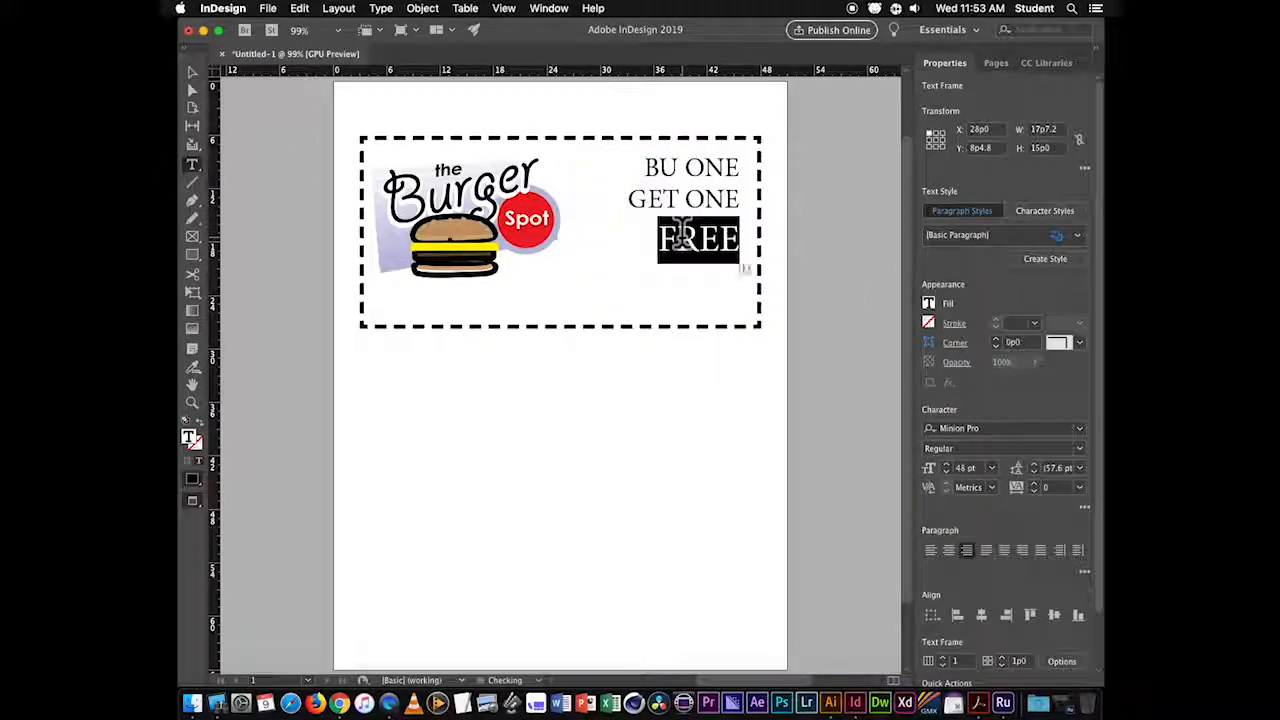
key("super+shift+period")
key("super+shift+period")
key("super+shift+period")
key("super+shift+period")
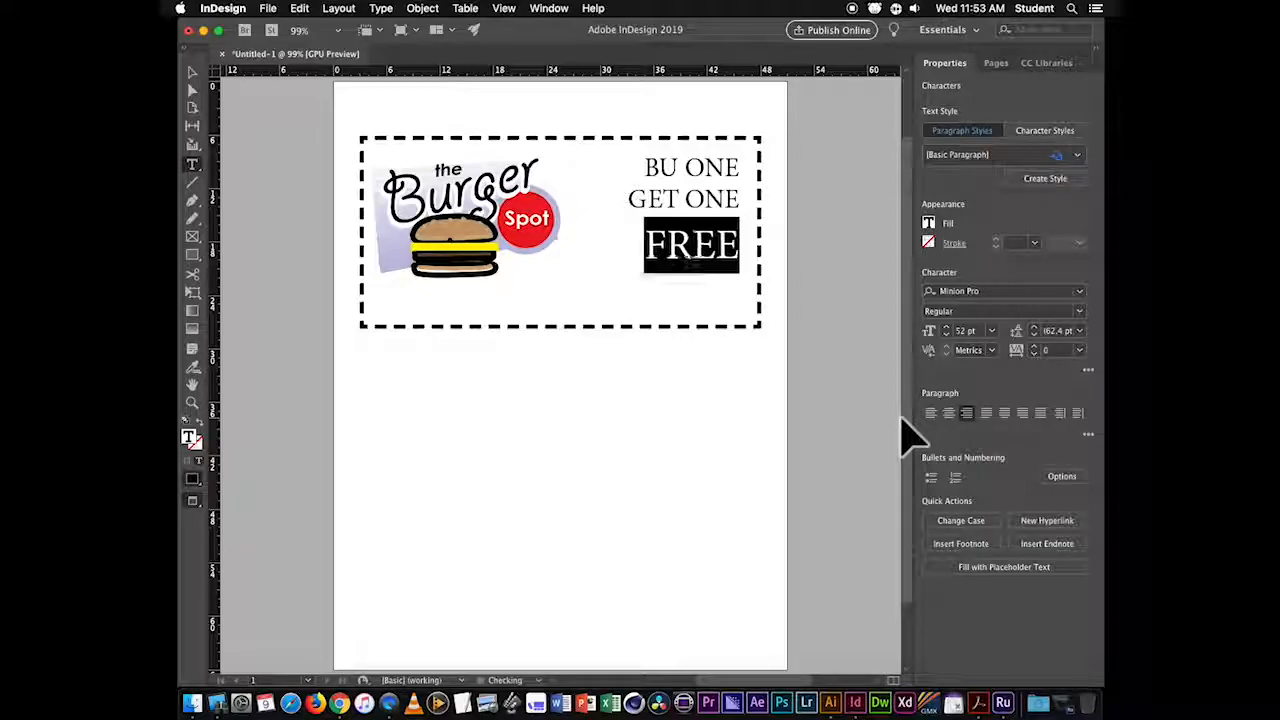
key("super+shift+period")
key("super+shift+period")
key("super+shift+period")
key("super+shift+period")
key("super+shift+period")
key("super+shift+period")
key("super+shift+period")
key("super+shift+period")
key("super+shift+period")
key("super+shift+period")
key("super+shift+period")
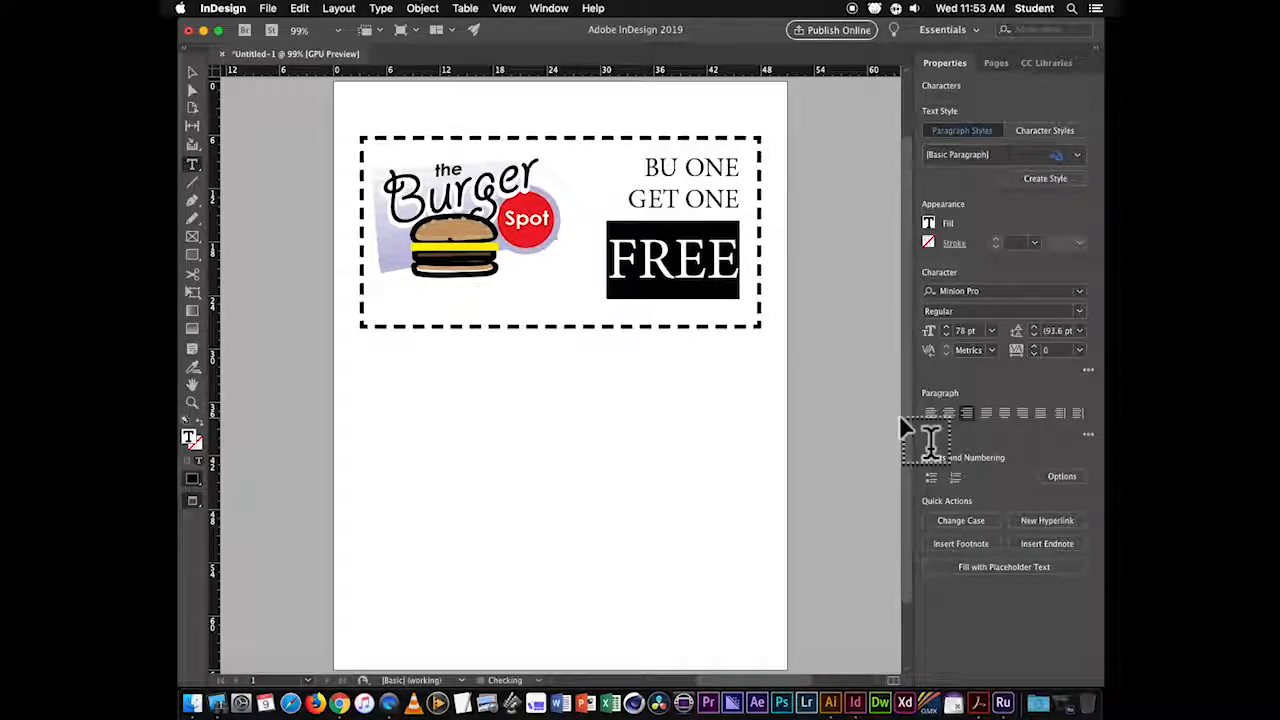
left_click(193, 72)
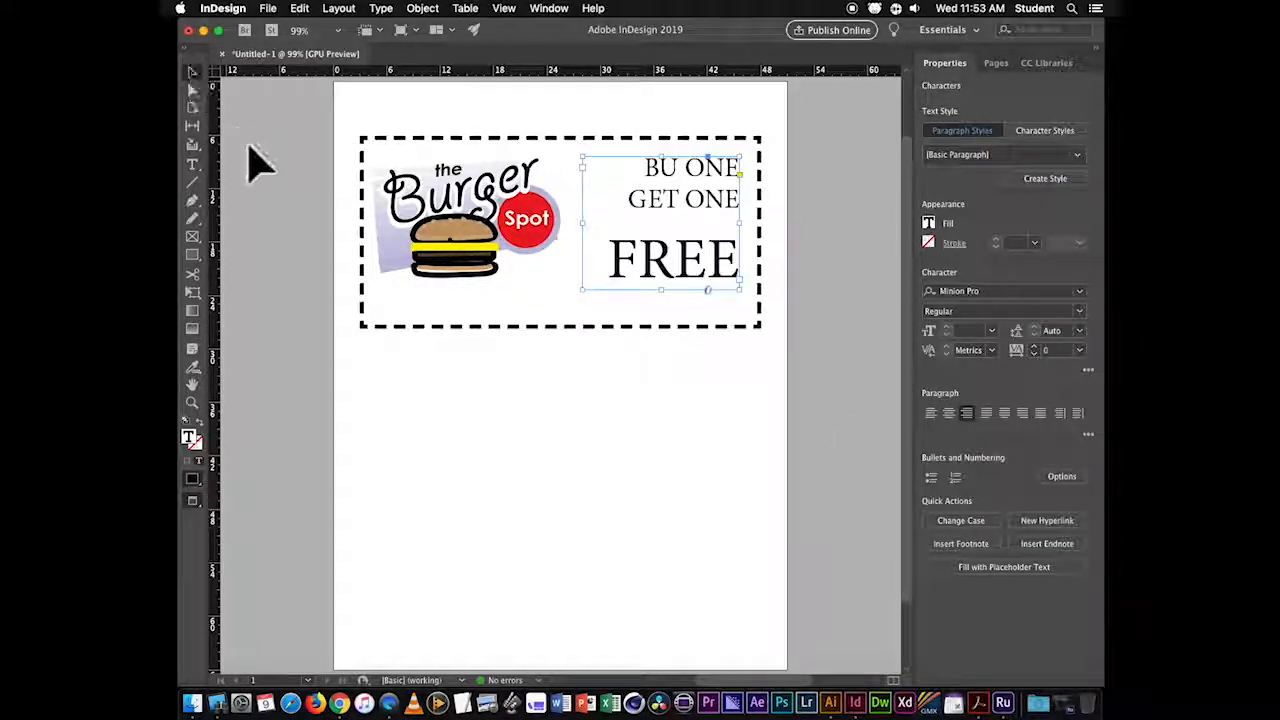
left_click(625, 418)
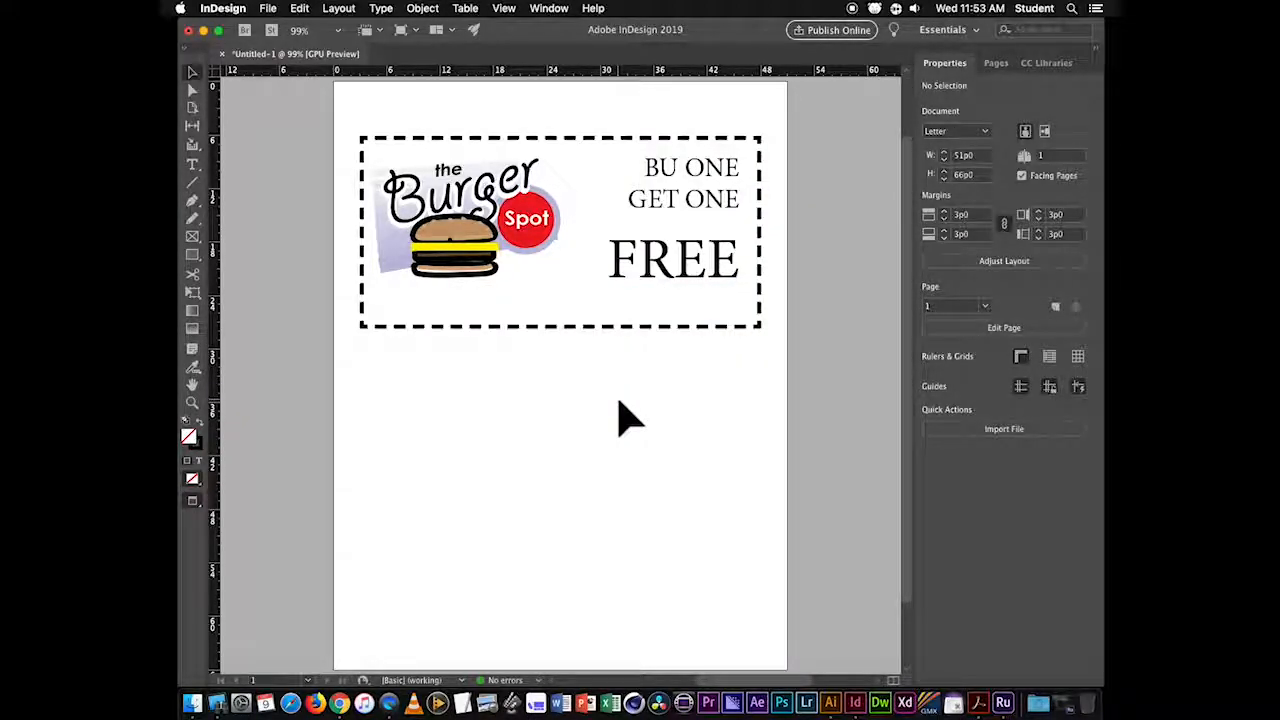
- Move the logo slightly right and down to balance it within the dashed coupon frame
left_click(505, 240)
left_click_drag(494, 230, 502, 228)
left_click(677, 443)
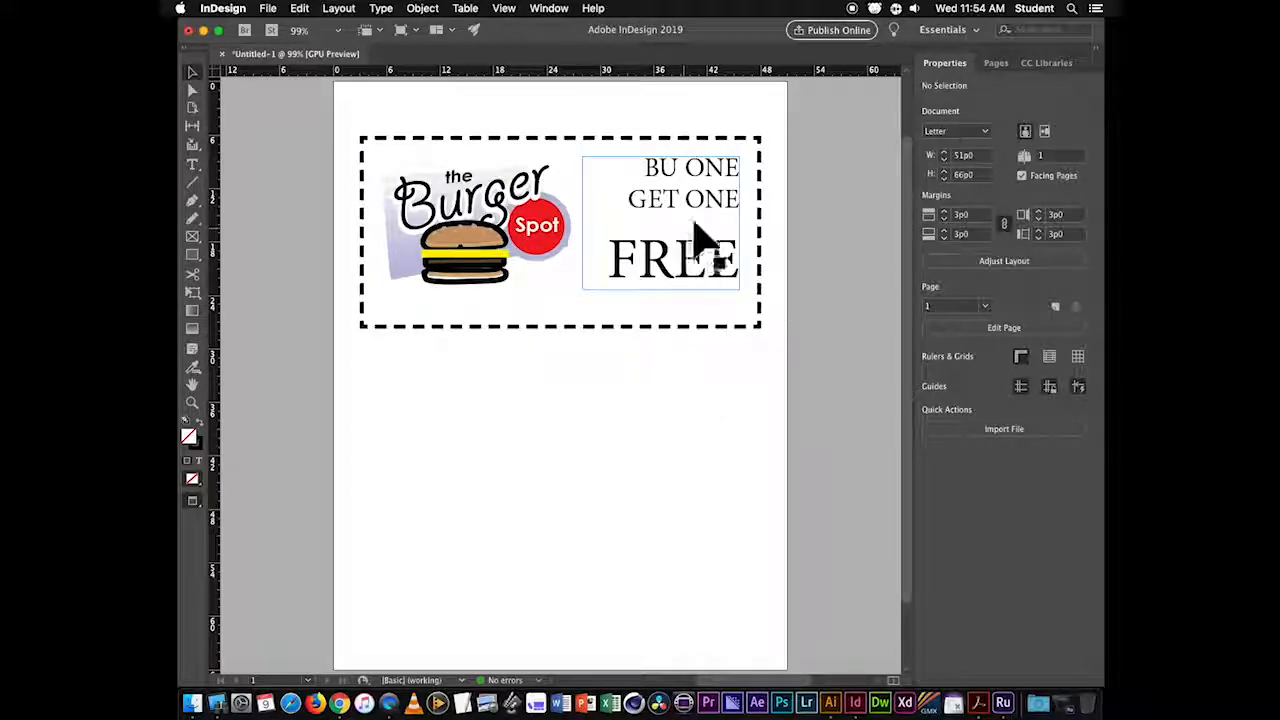
left_click(699, 282)
left_click(716, 401)
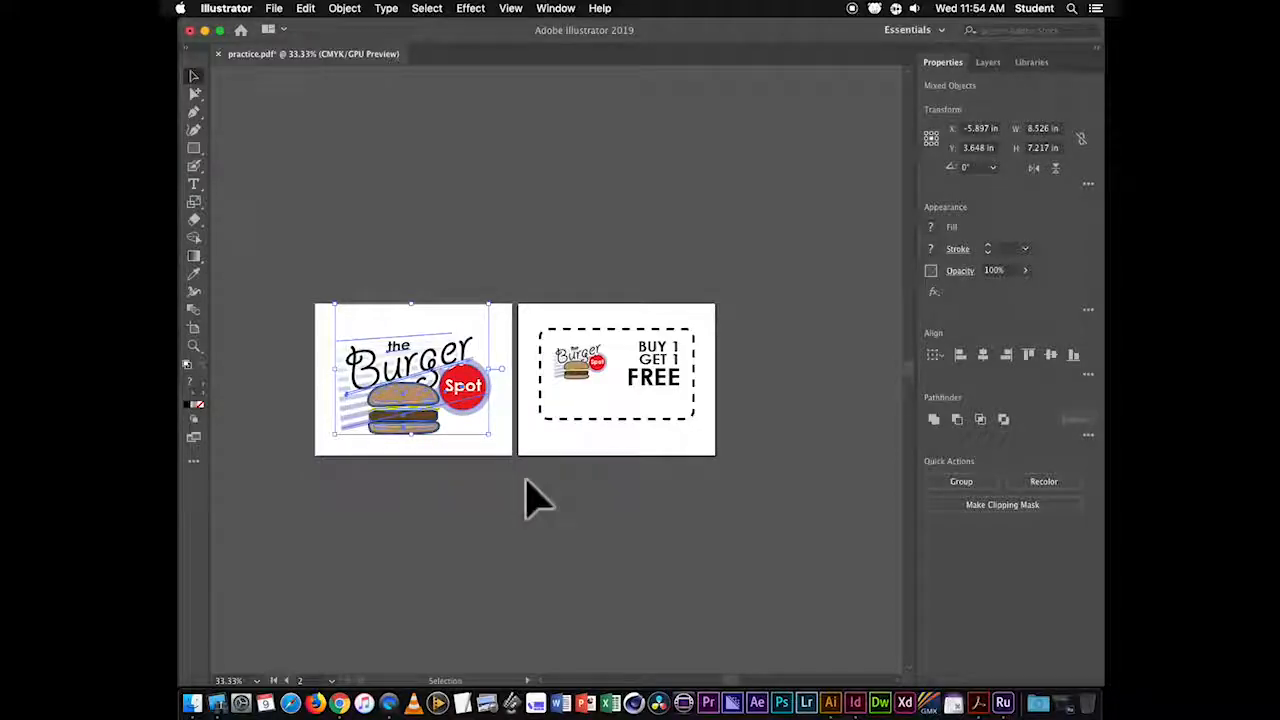
- Deselect the logo artwork and save the changes to practice.pdf
key("z")
left_click_drag(329, 300, 434, 303)
key("space")
left_click_drag(497, 428, 518, 296)
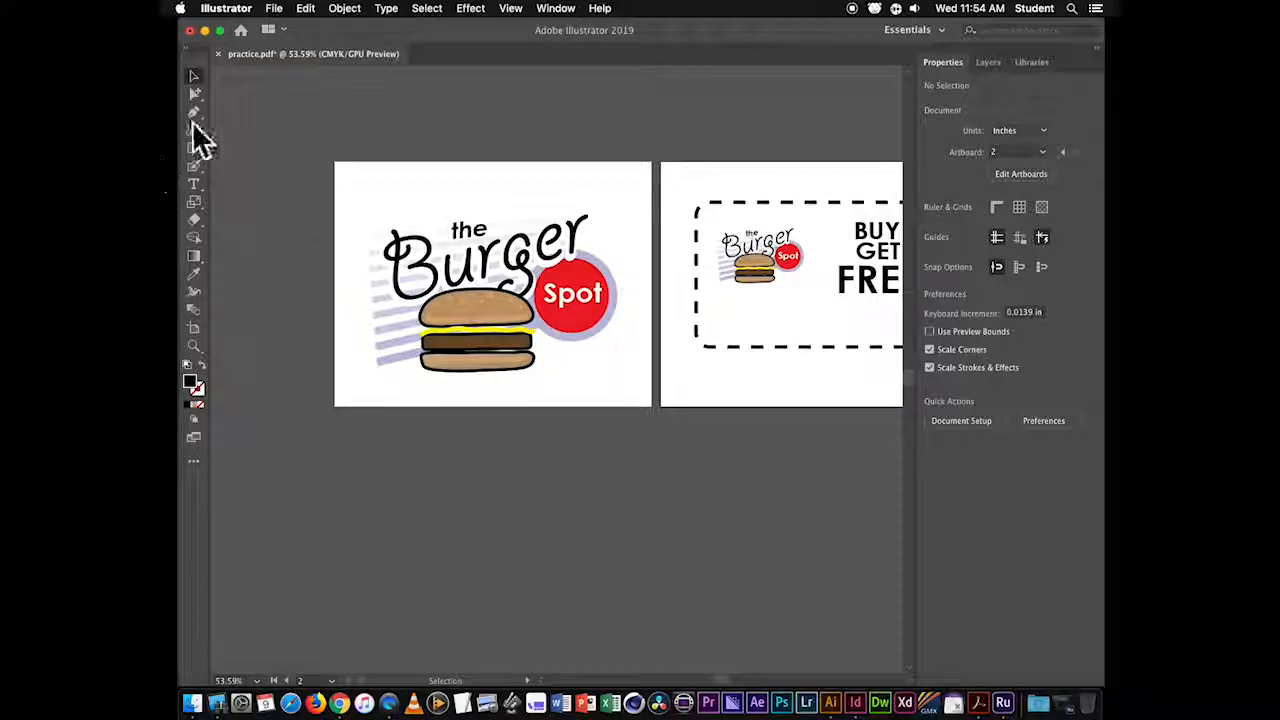
left_click(275, 10)
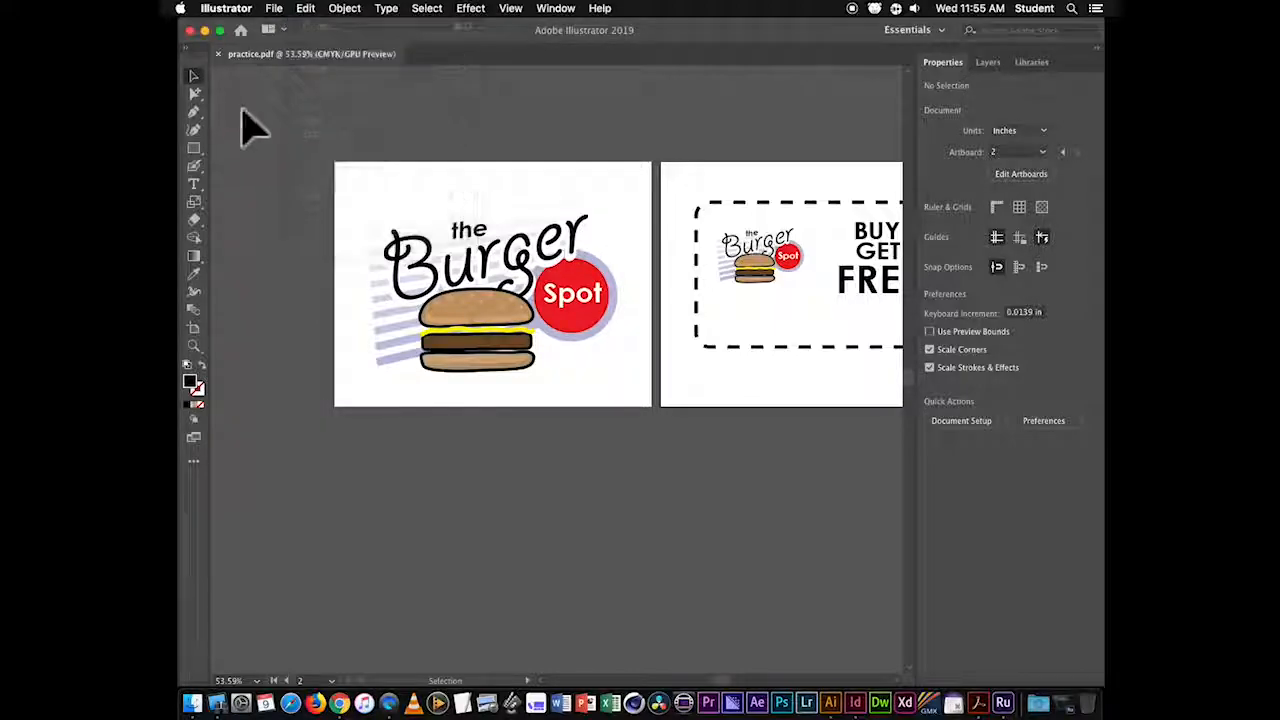
- Save a copy of the artwork to the Desktop as CLASSpractice.ai in Adobe Illustrator format
left_click(275, 10)
left_click(322, 136)
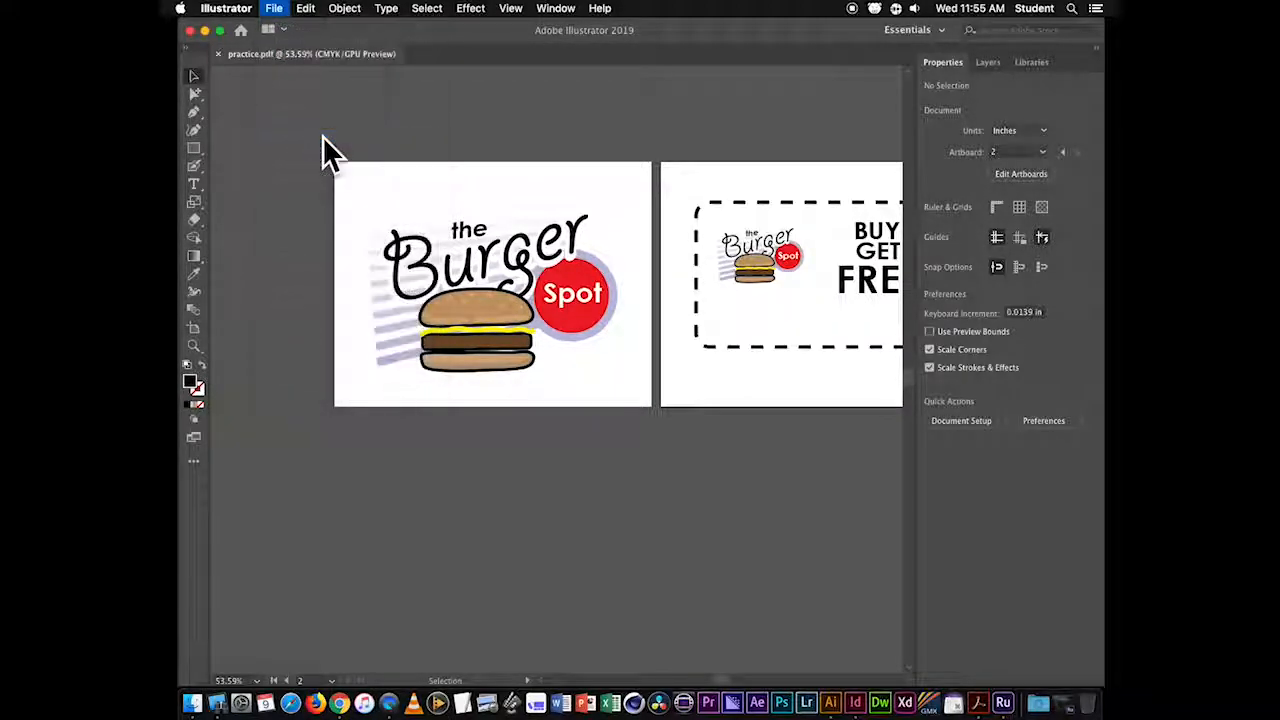
left_click(604, 250)
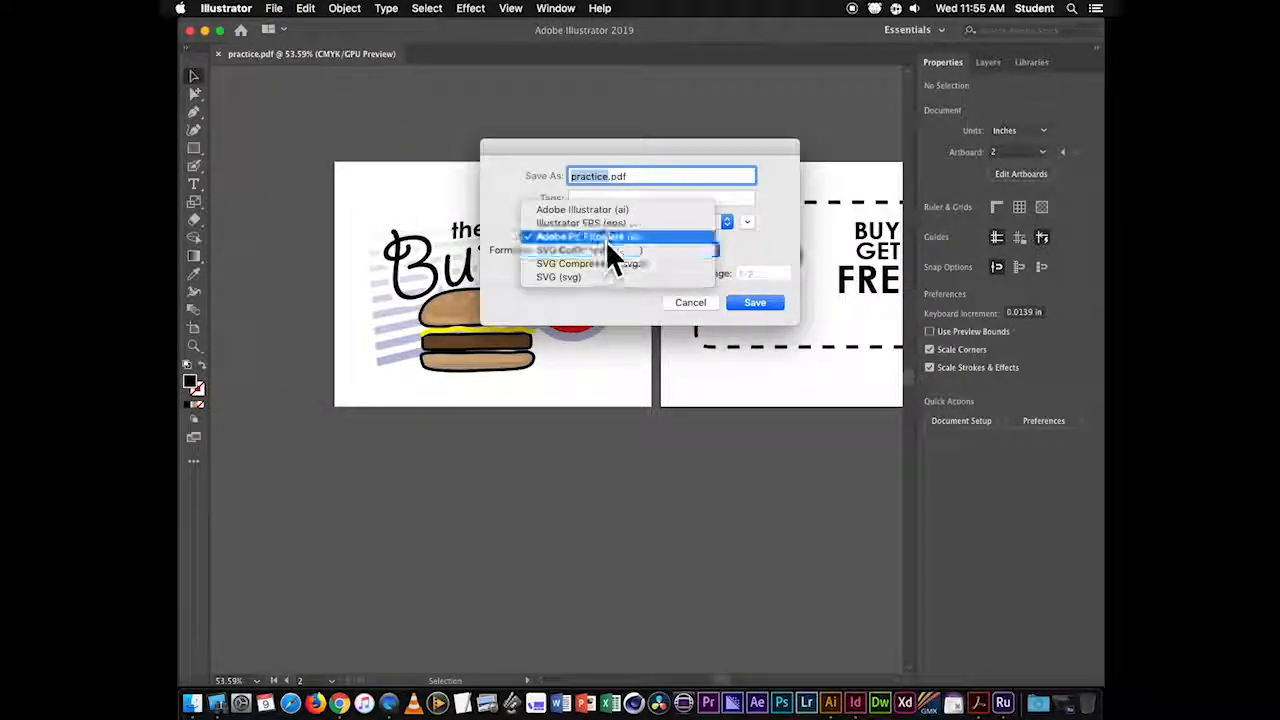
left_click(614, 213)
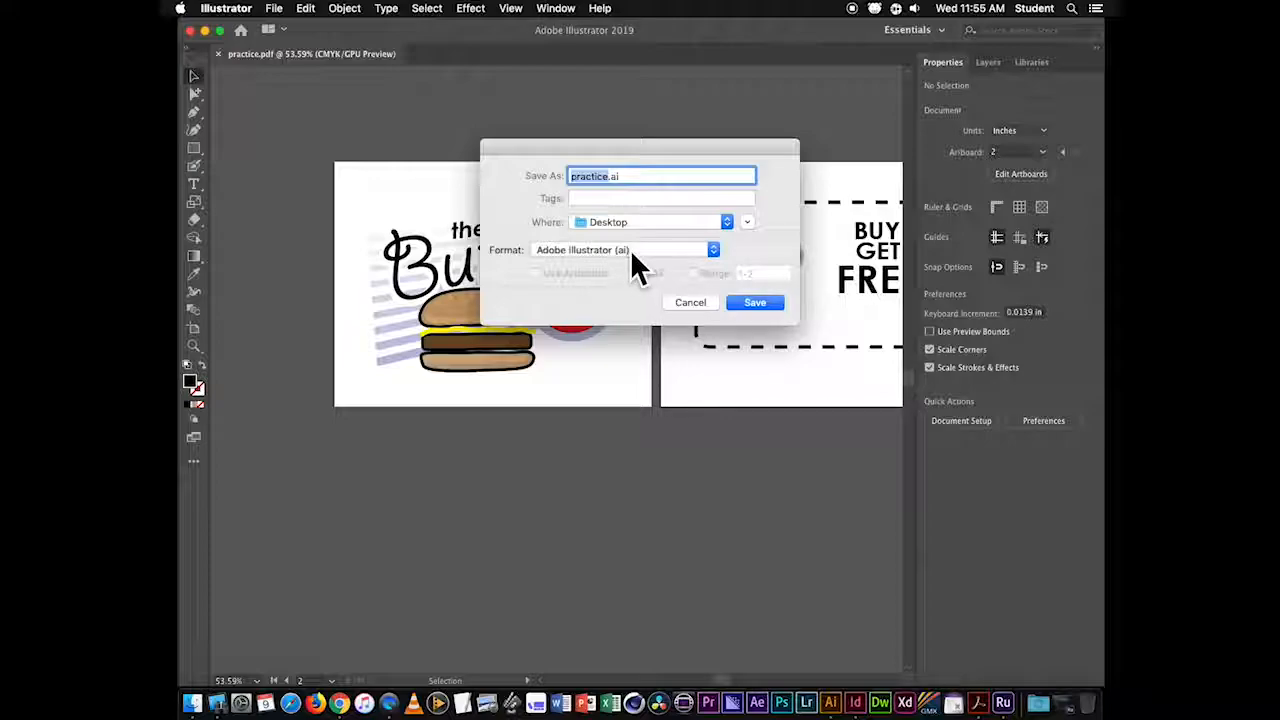
left_click(583, 249)
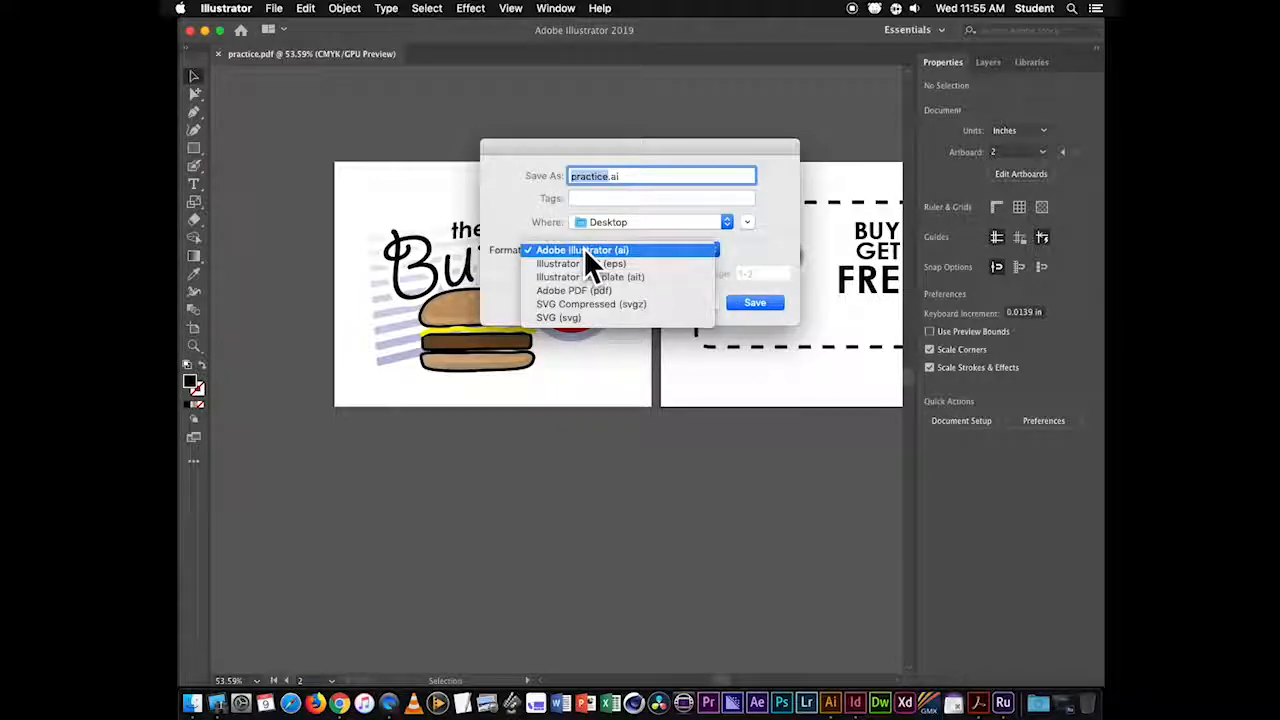
left_click(660, 208)
key("Right")
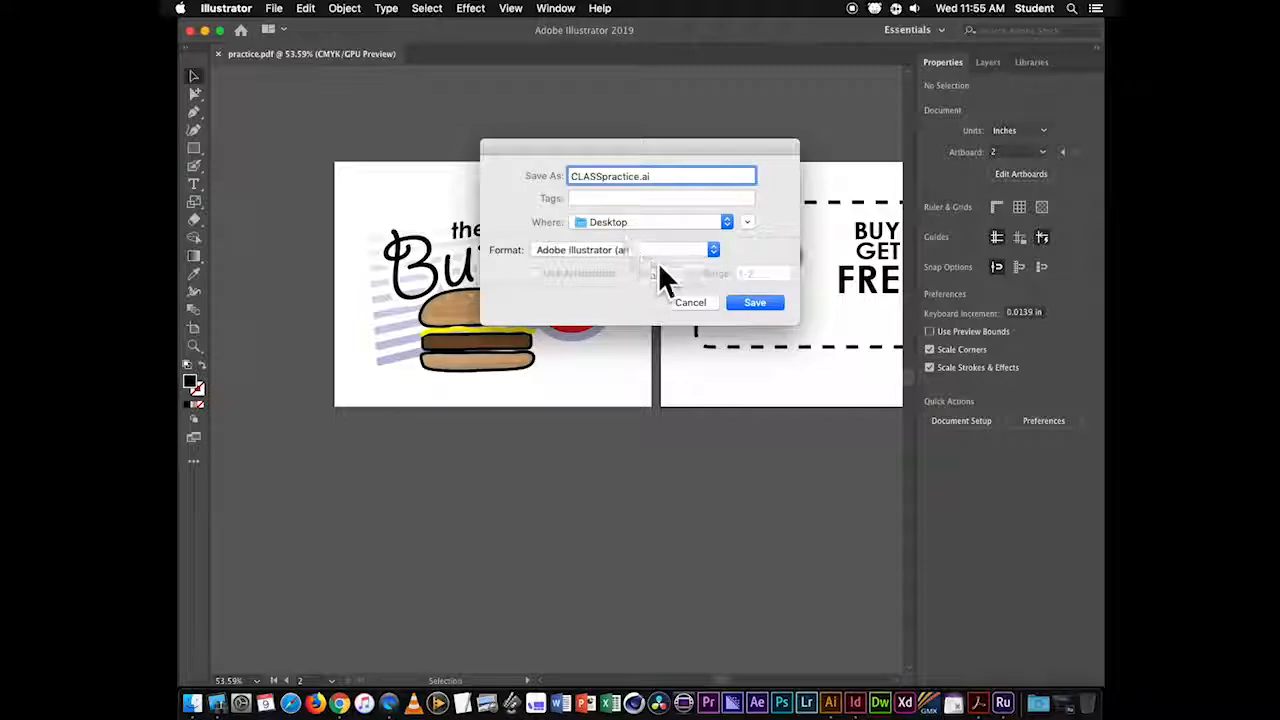
left_click(748, 301)
left_click(806, 569)
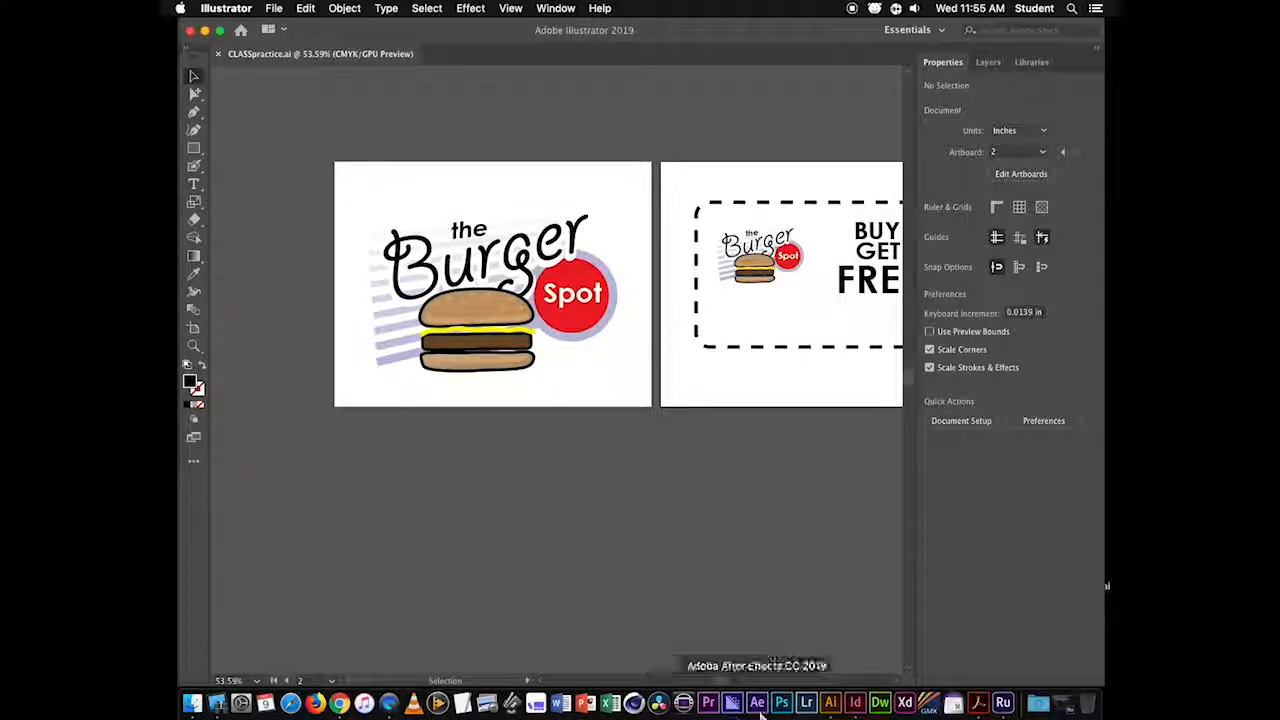
- Switch to InDesign and replace the coupon's old logo with an empty image frame about 24p4 wide and 15p0 high
left_click(856, 705)
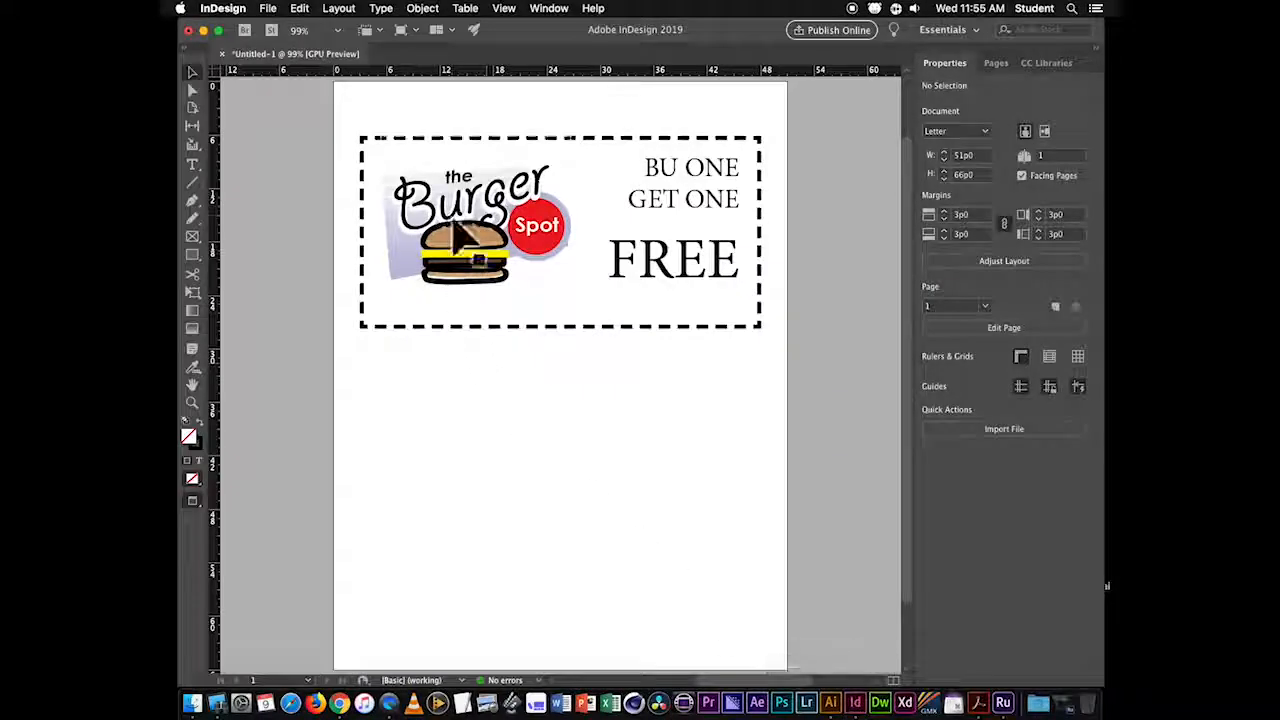
left_click(470, 258)
key("Delete")
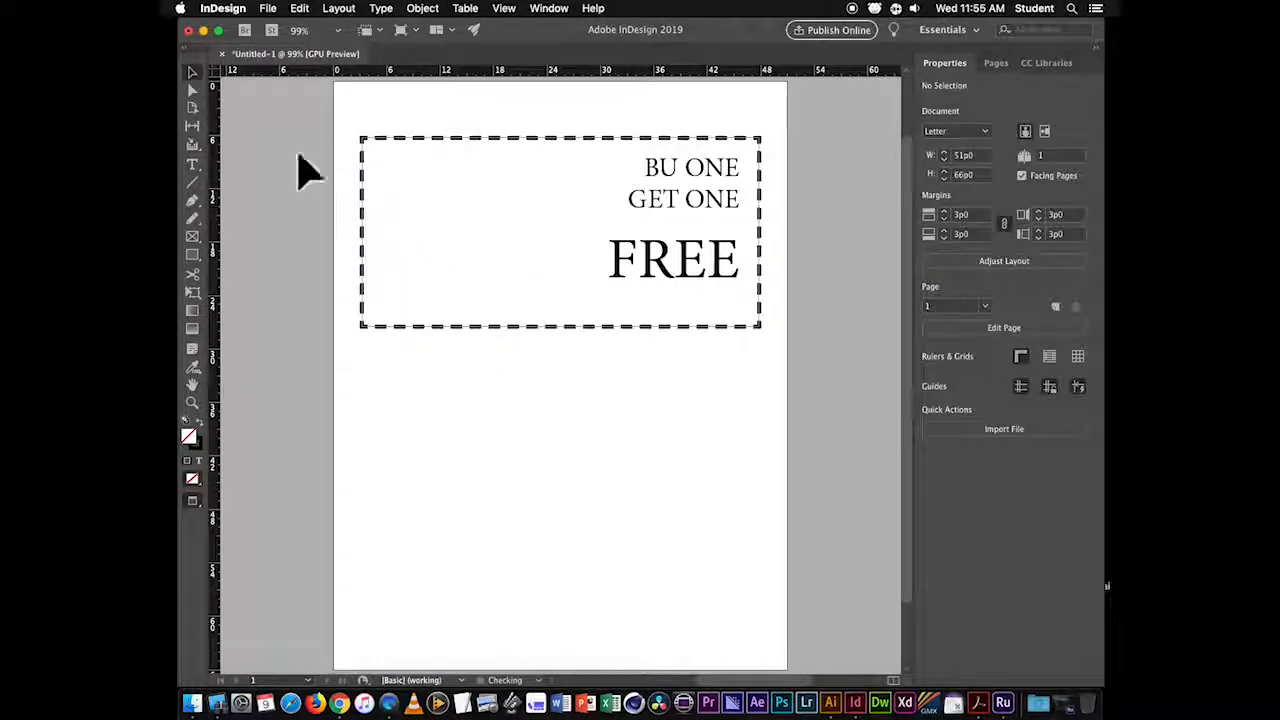
left_click(193, 237)
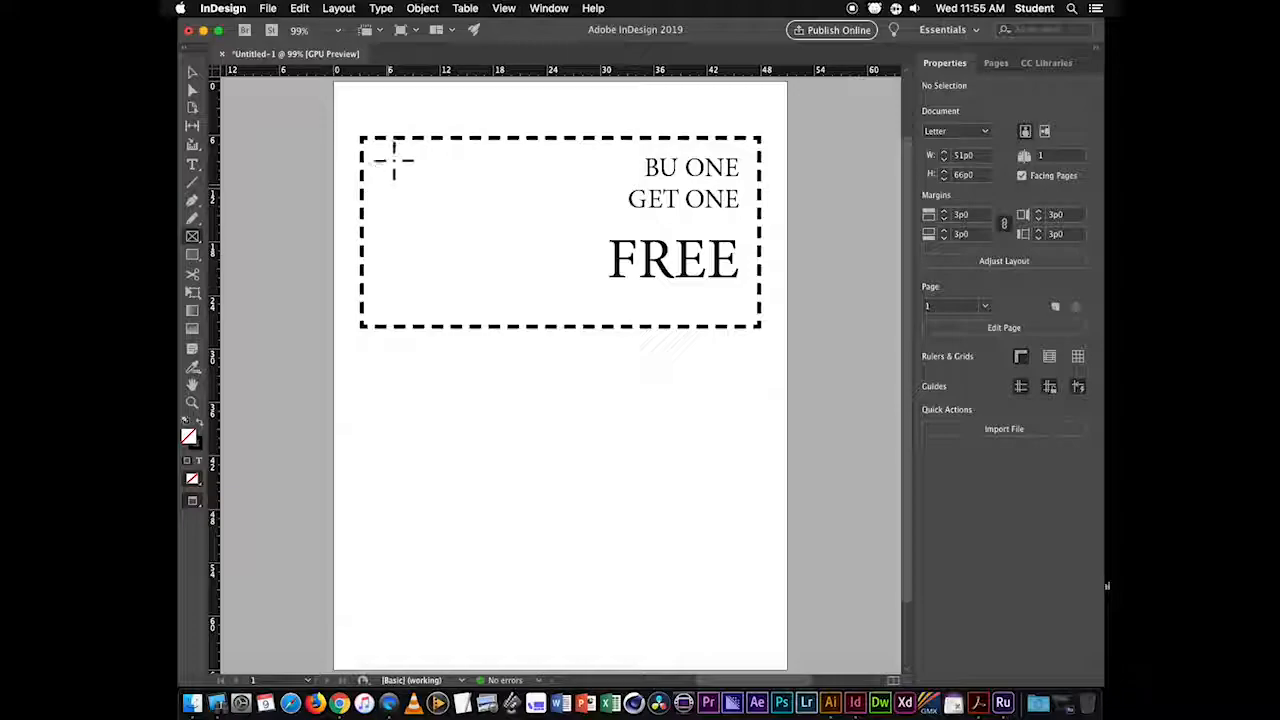
mouse_move(378, 152)
left_mouse_down()
mouse_move(443, 209)
mouse_move(551, 274)
mouse_move(606, 286)
mouse_move(594, 285)
left_mouse_up()
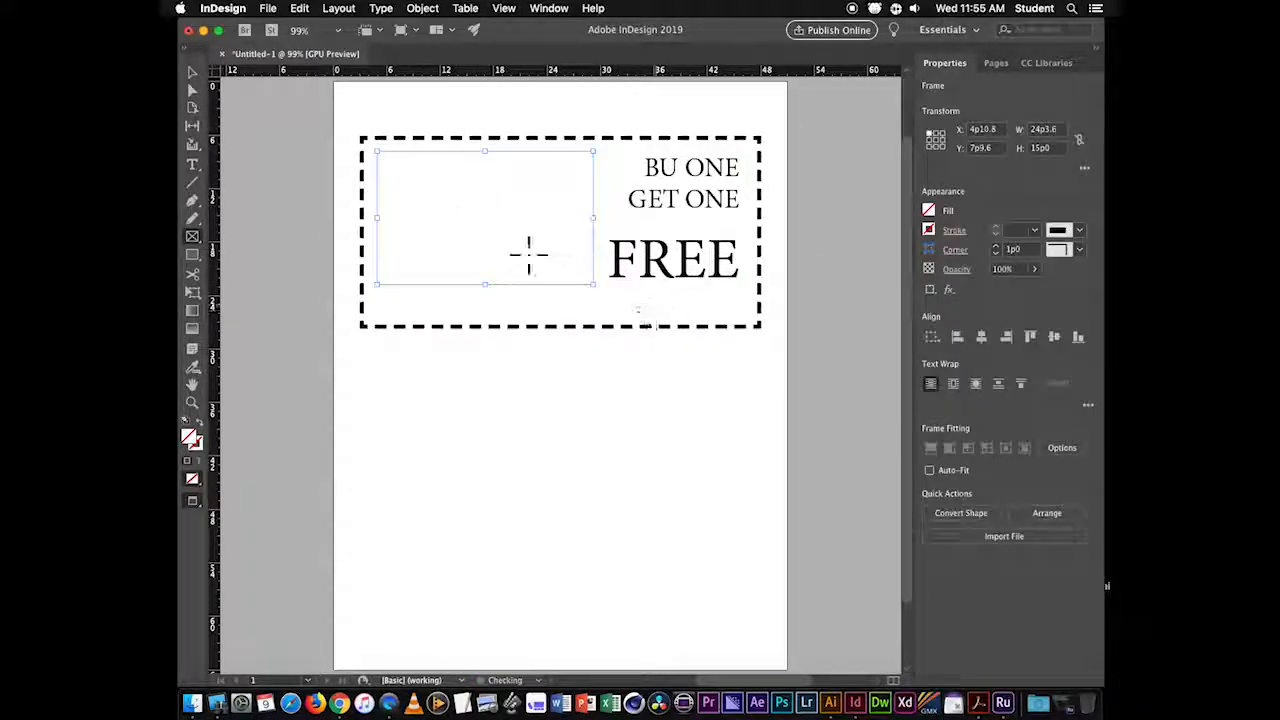
- Choose CLASSpractice.ai from the Desktop to place in the empty frame, with Show Import Options enabled
left_click(270, 9)
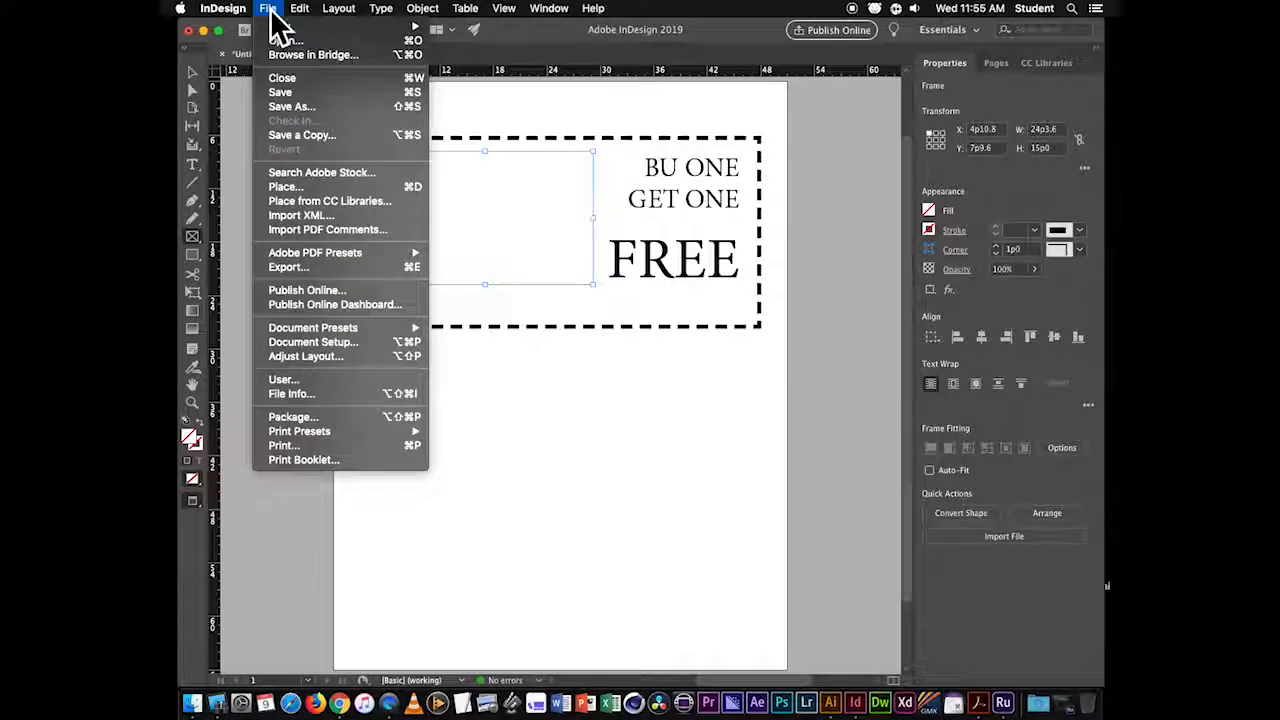
left_click(317, 188)
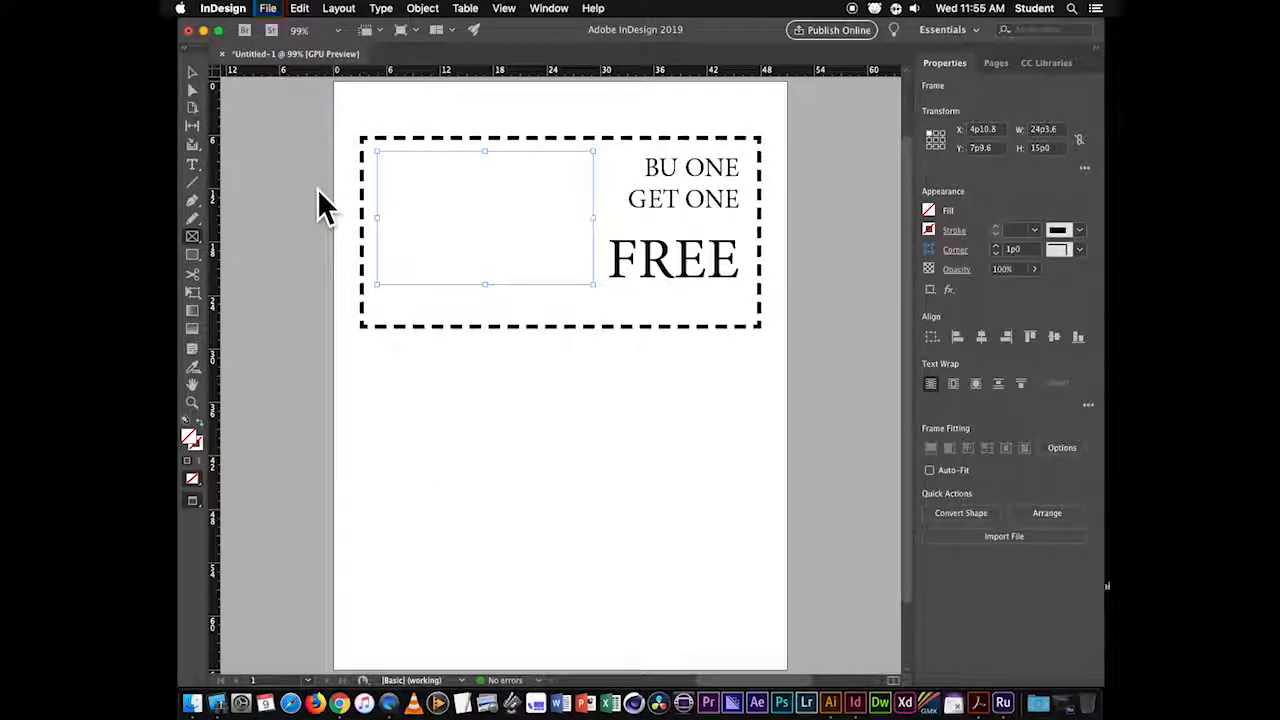
left_click(401, 281)
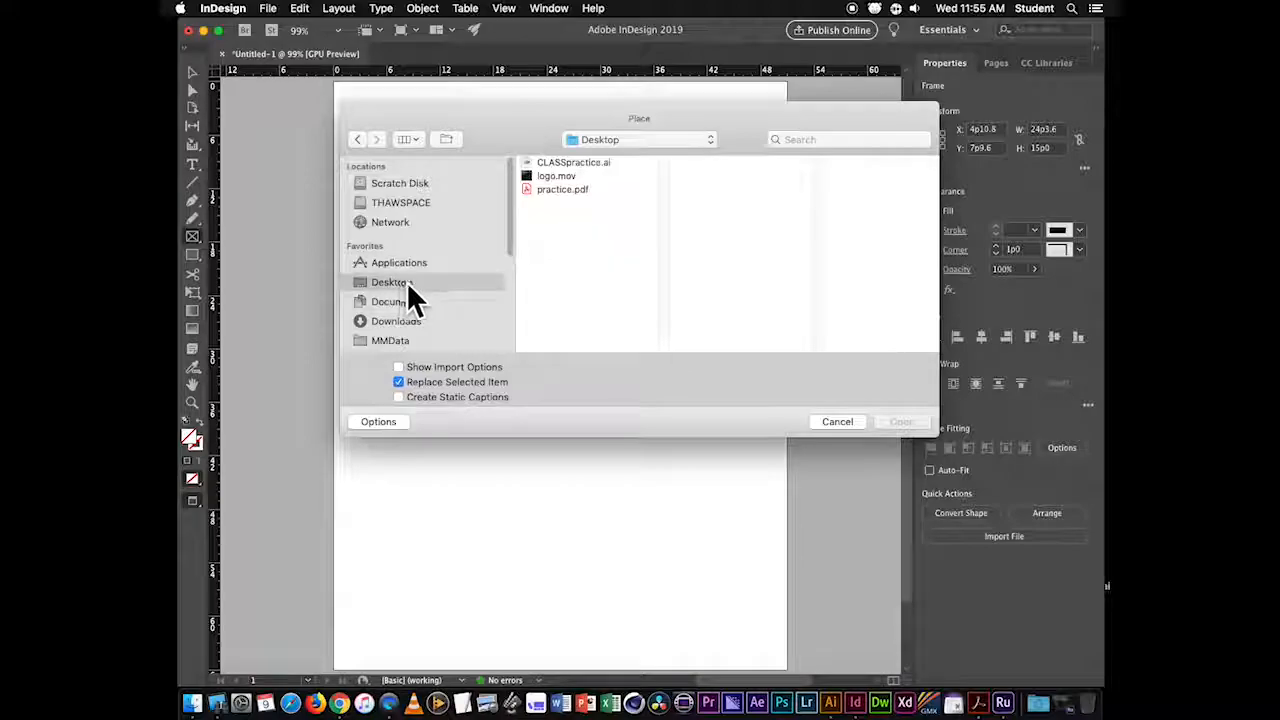
left_click(578, 162)
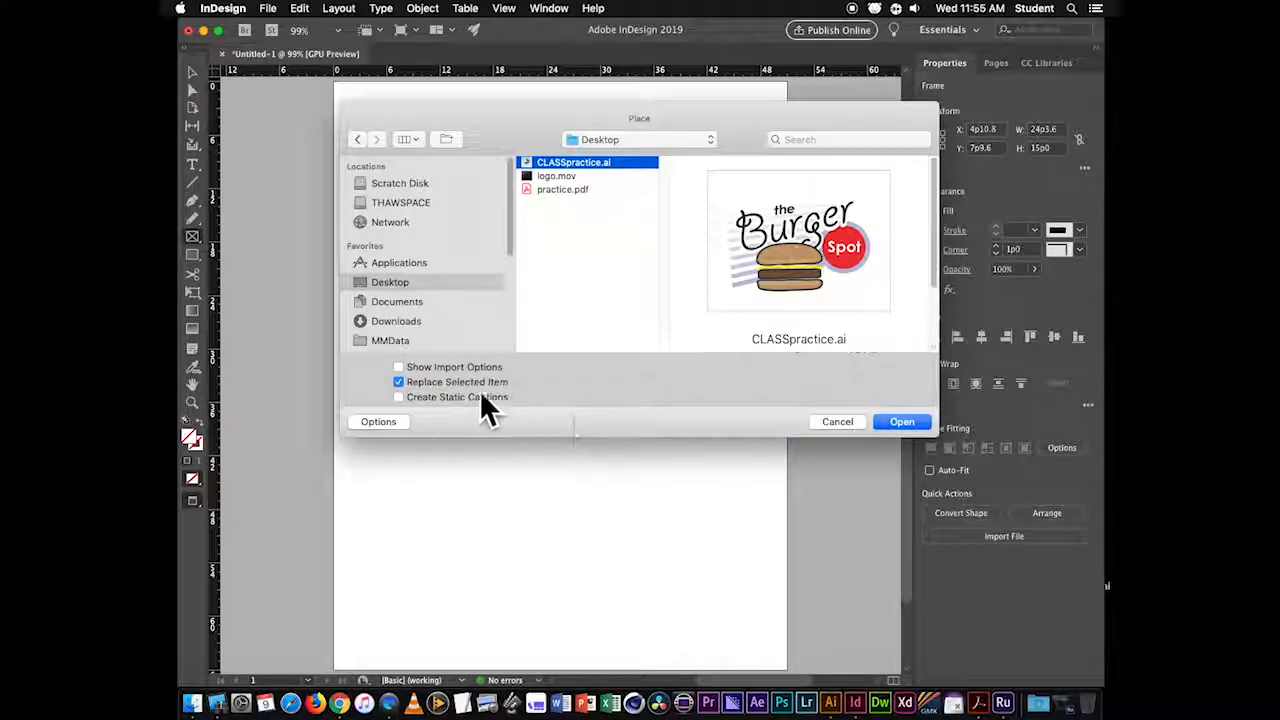
left_click(398, 366)
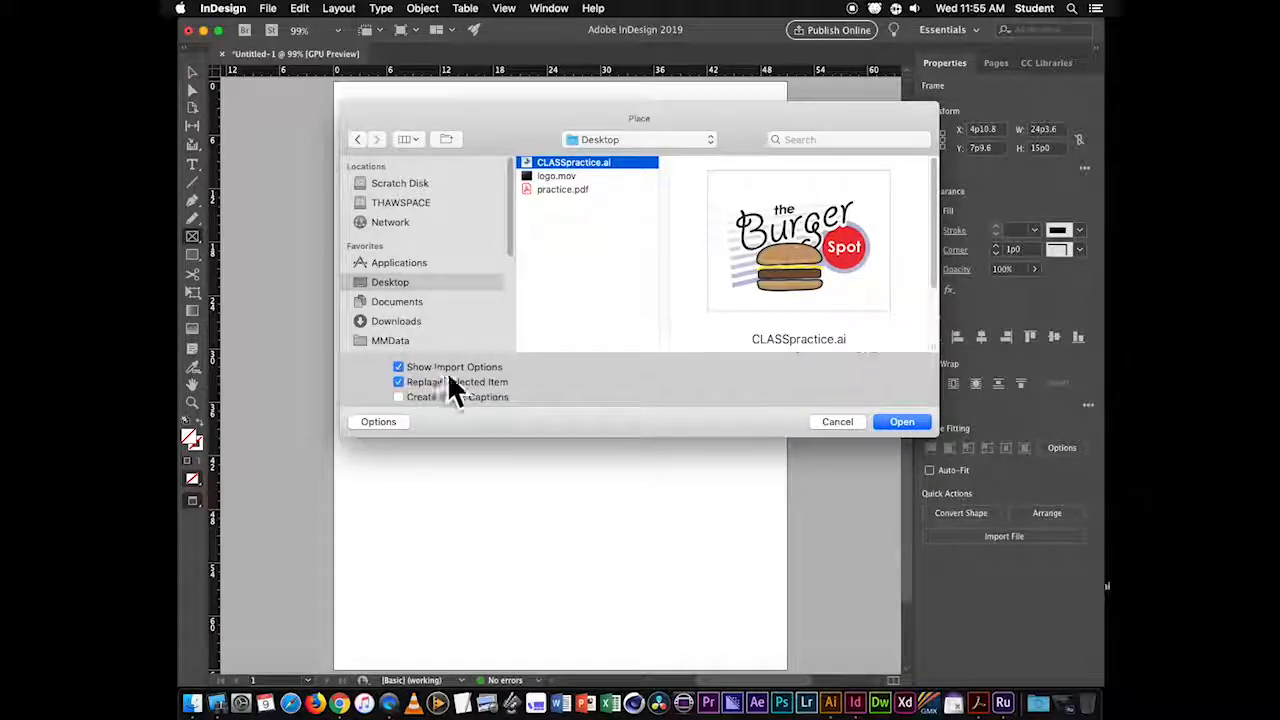
left_click(900, 422)
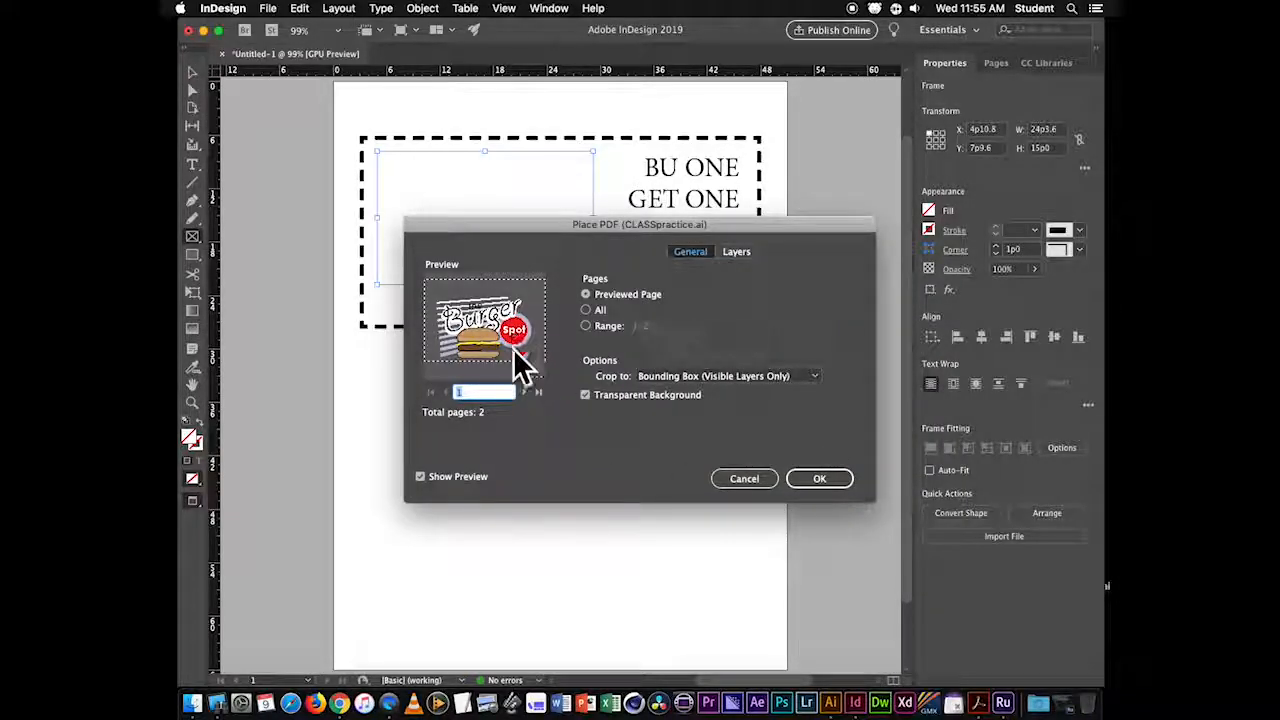
- Preview both pages of the file, limit the import range to page 1, and place the logo in the frame
left_click(523, 393)
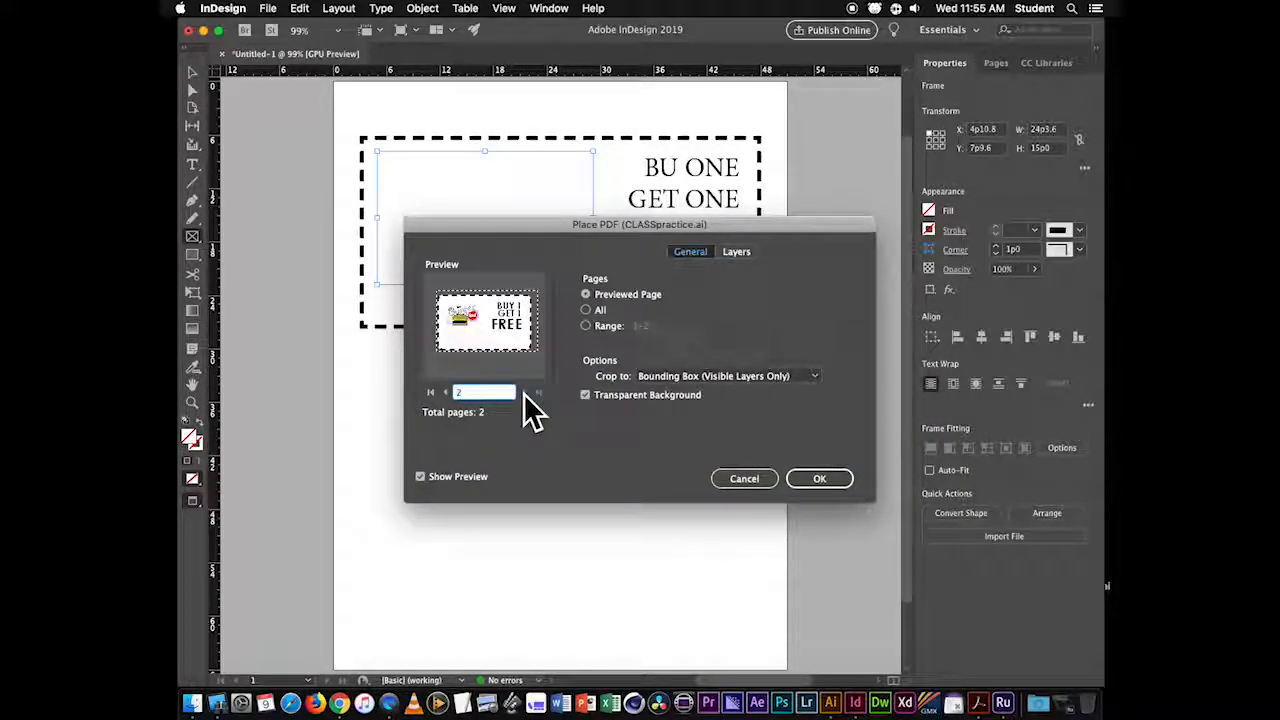
left_click(445, 393)
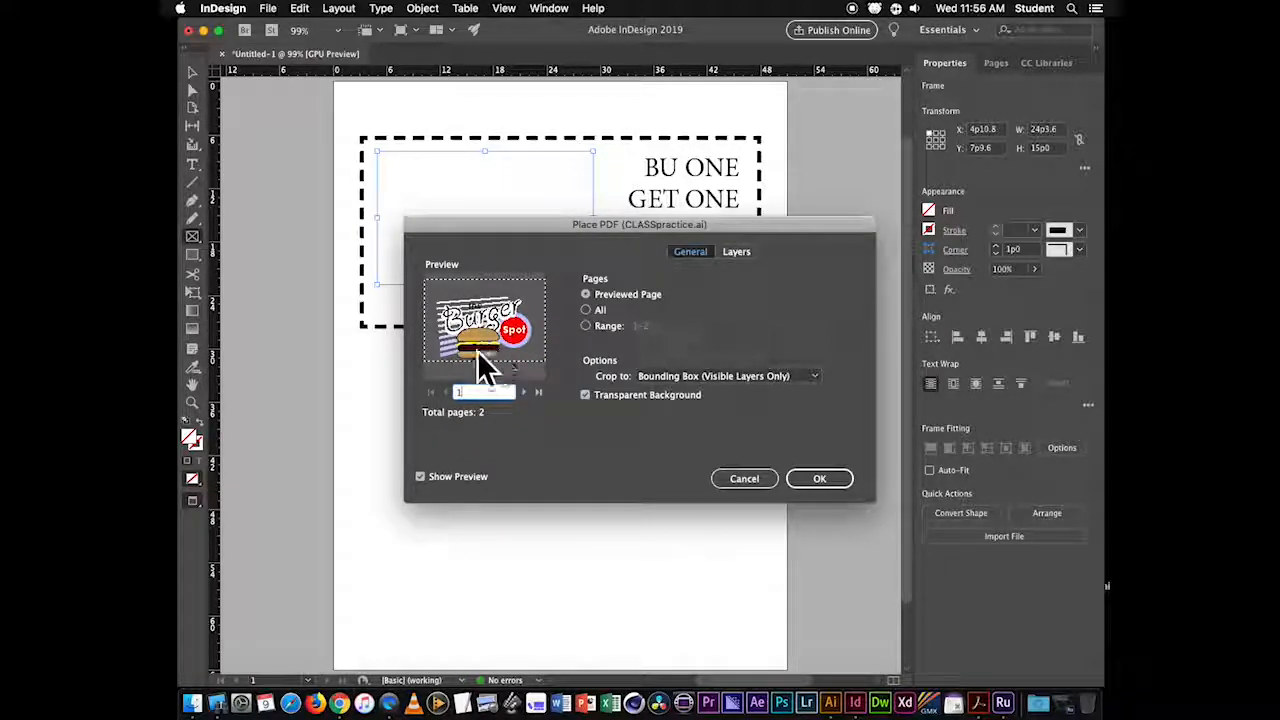
left_click(586, 327)
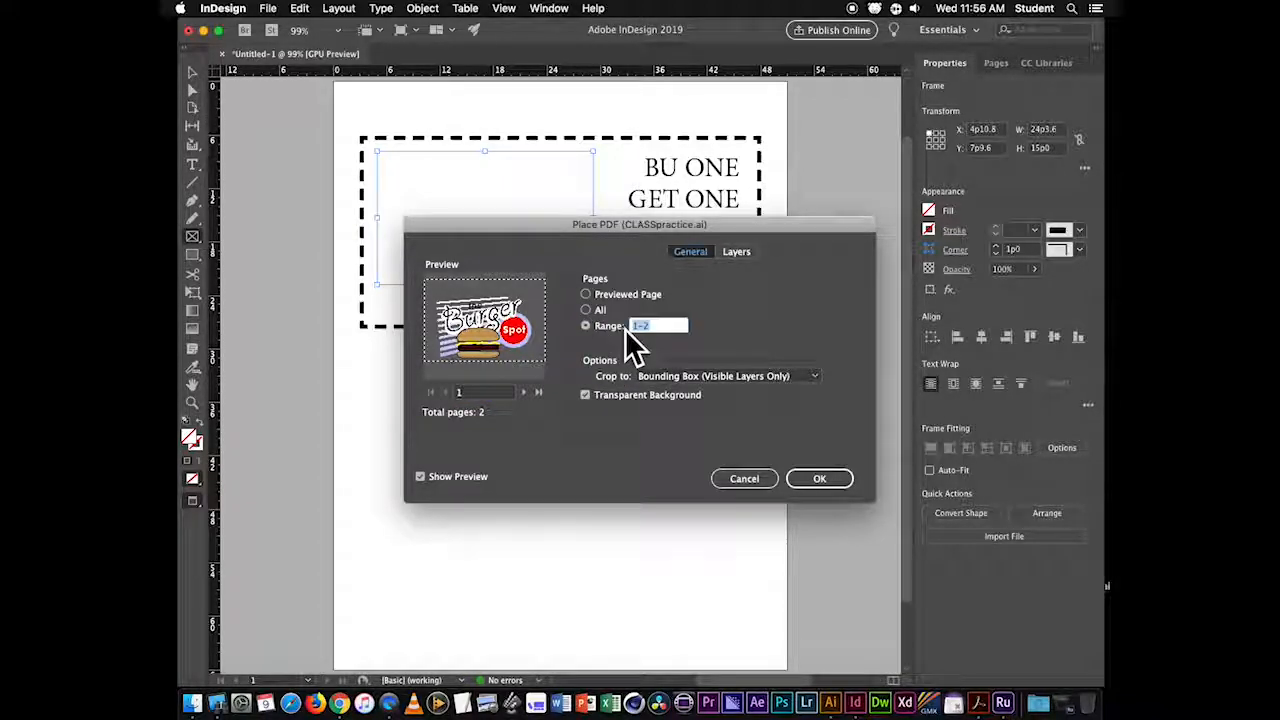
type("1")
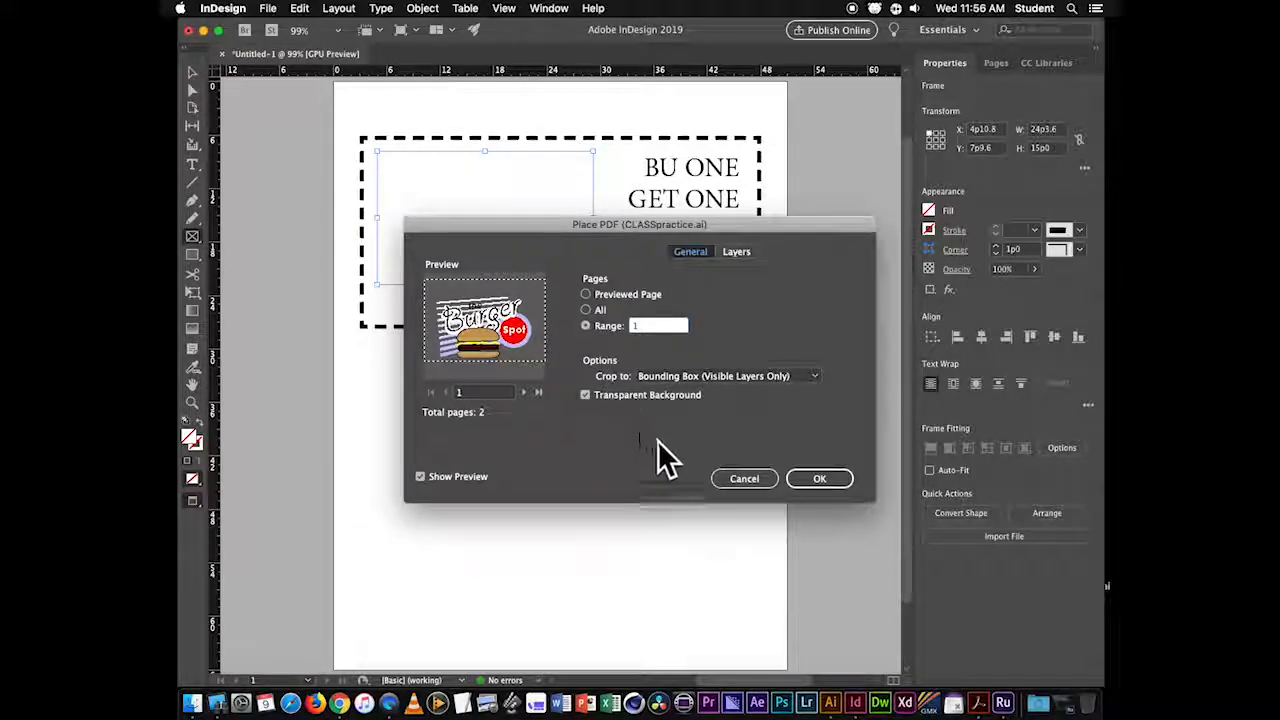
left_click(818, 479)
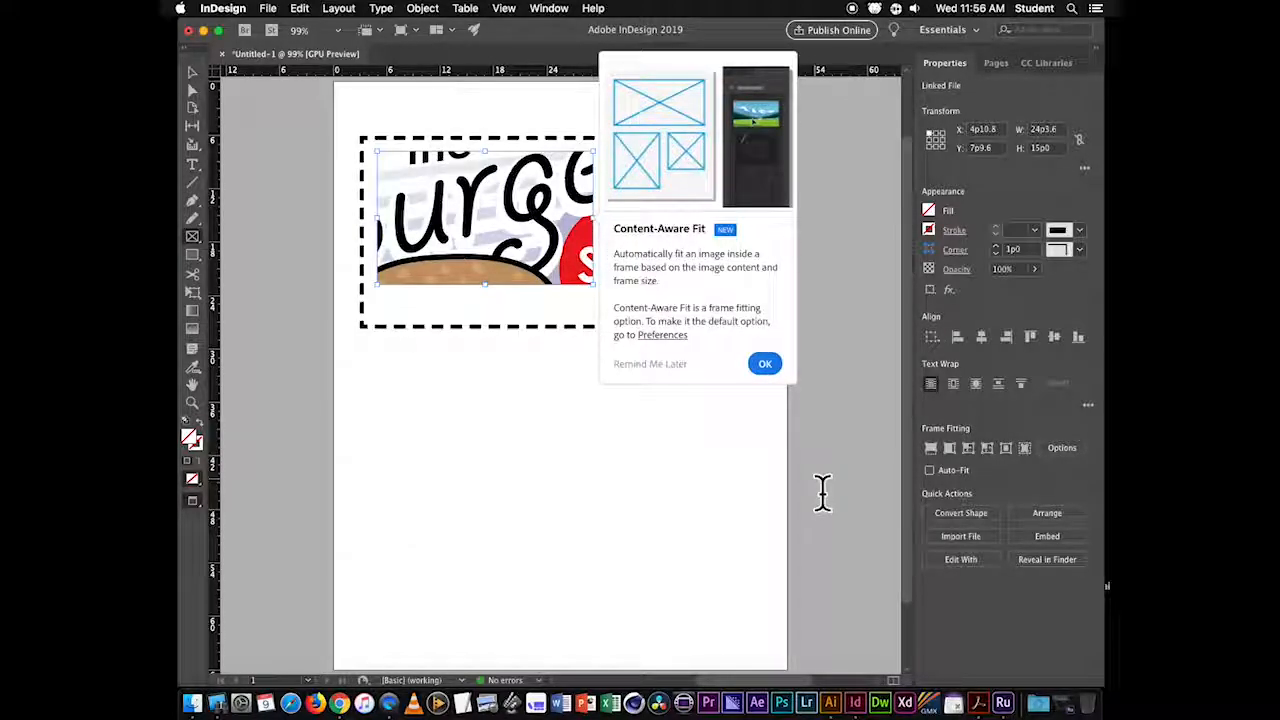
left_click(765, 363)
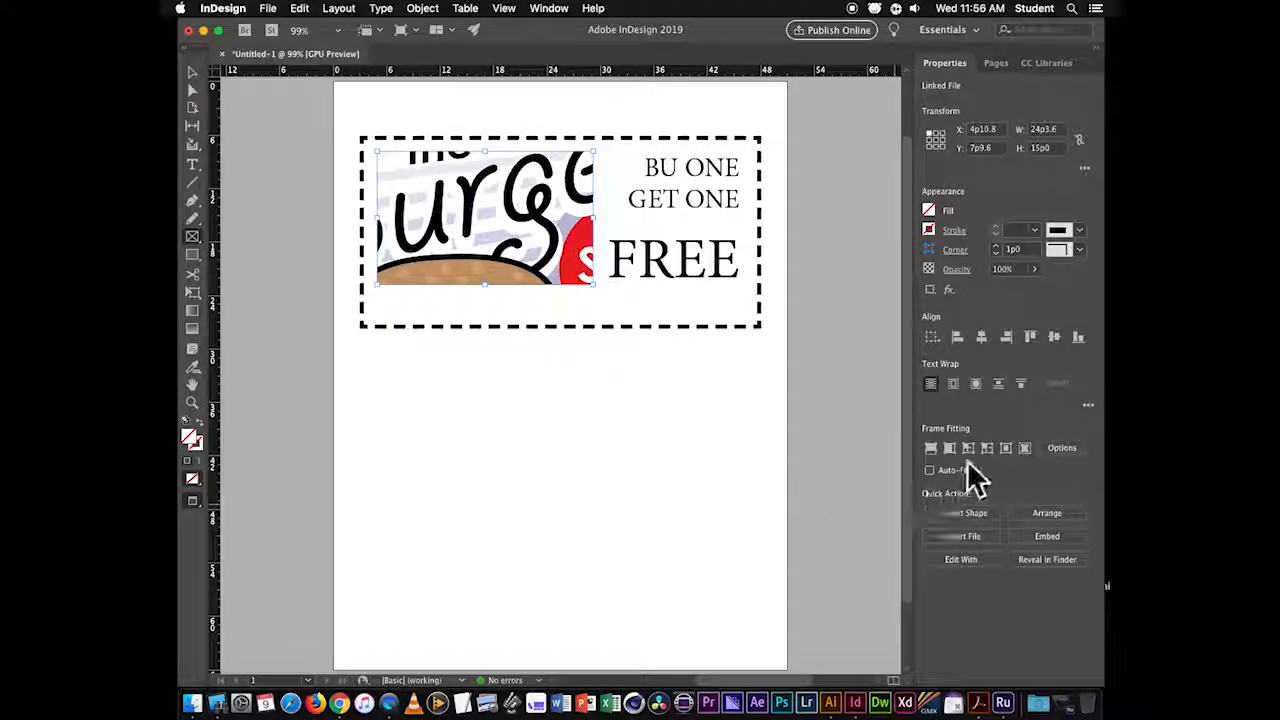
- Compare filling the frame proportionally with fitting the content proportionally, and settle on filling the frame with the logo
left_click(931, 450)
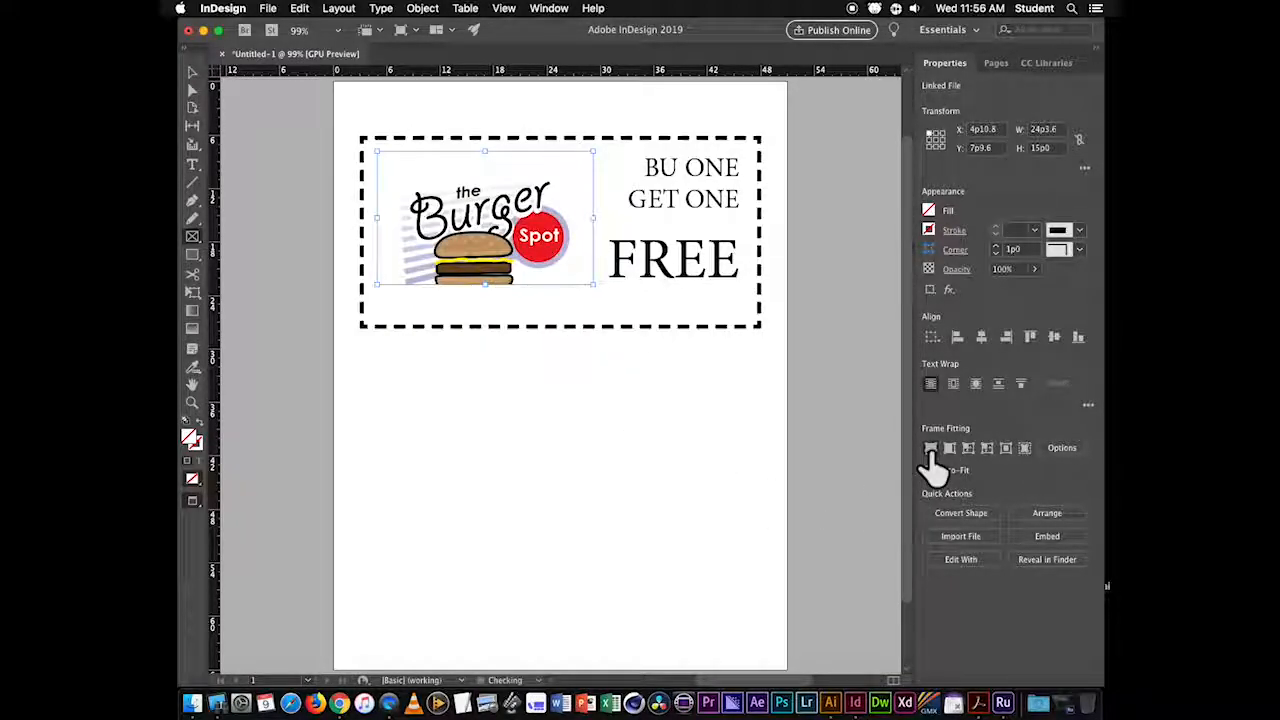
left_click(948, 451)
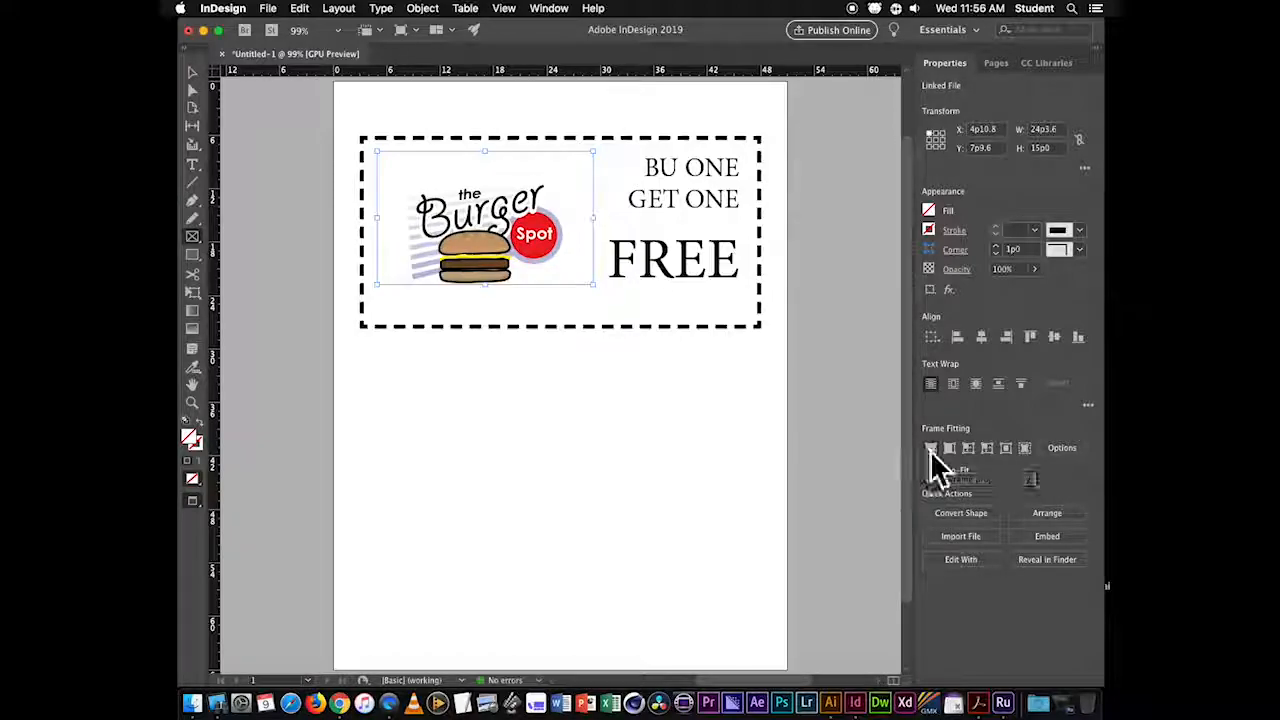
left_click(931, 451)
left_click(949, 451)
left_click(931, 453)
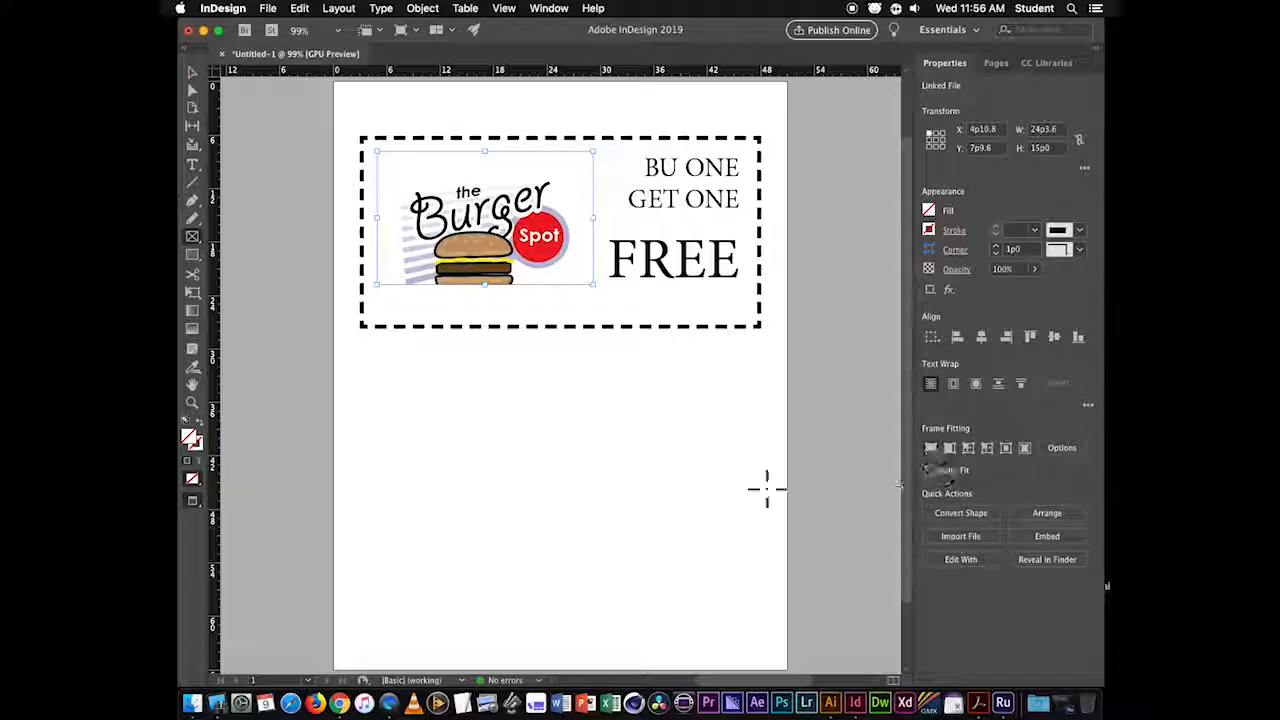
- Shift the logo image up about 2p4 within its frame so the bottom bun is not cropped, and deselect it
left_click(193, 72)
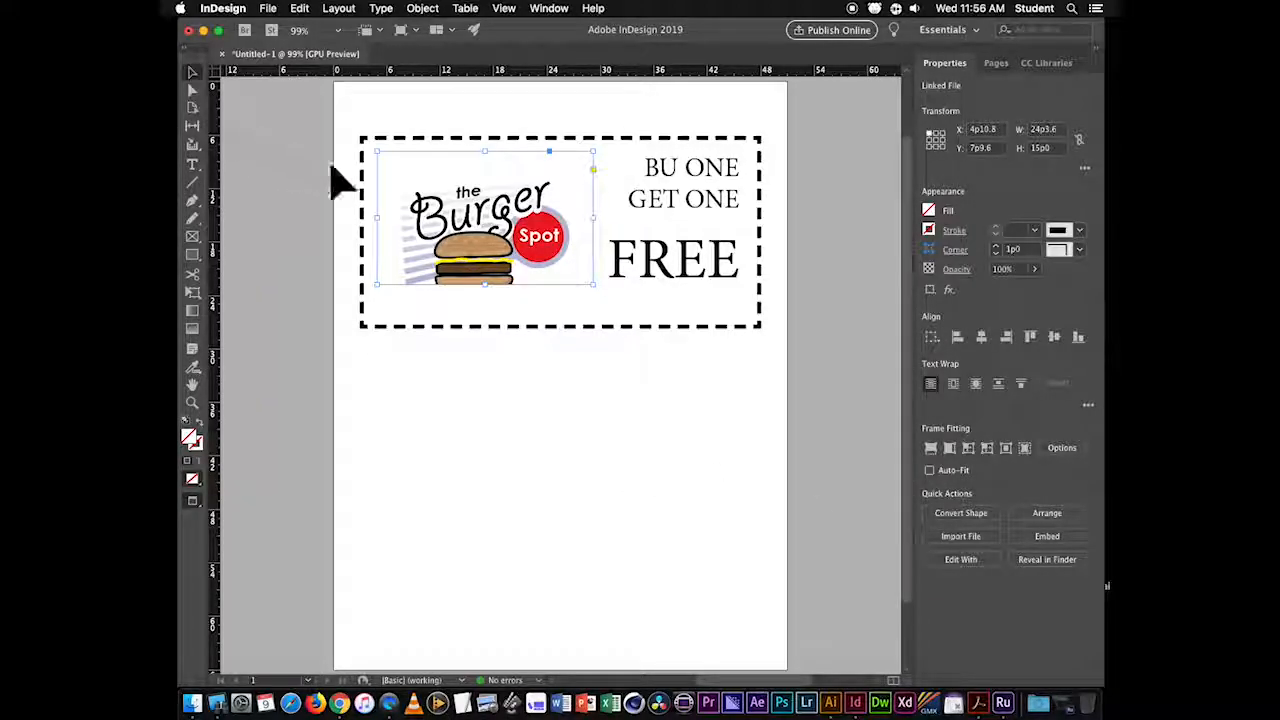
left_click(489, 214)
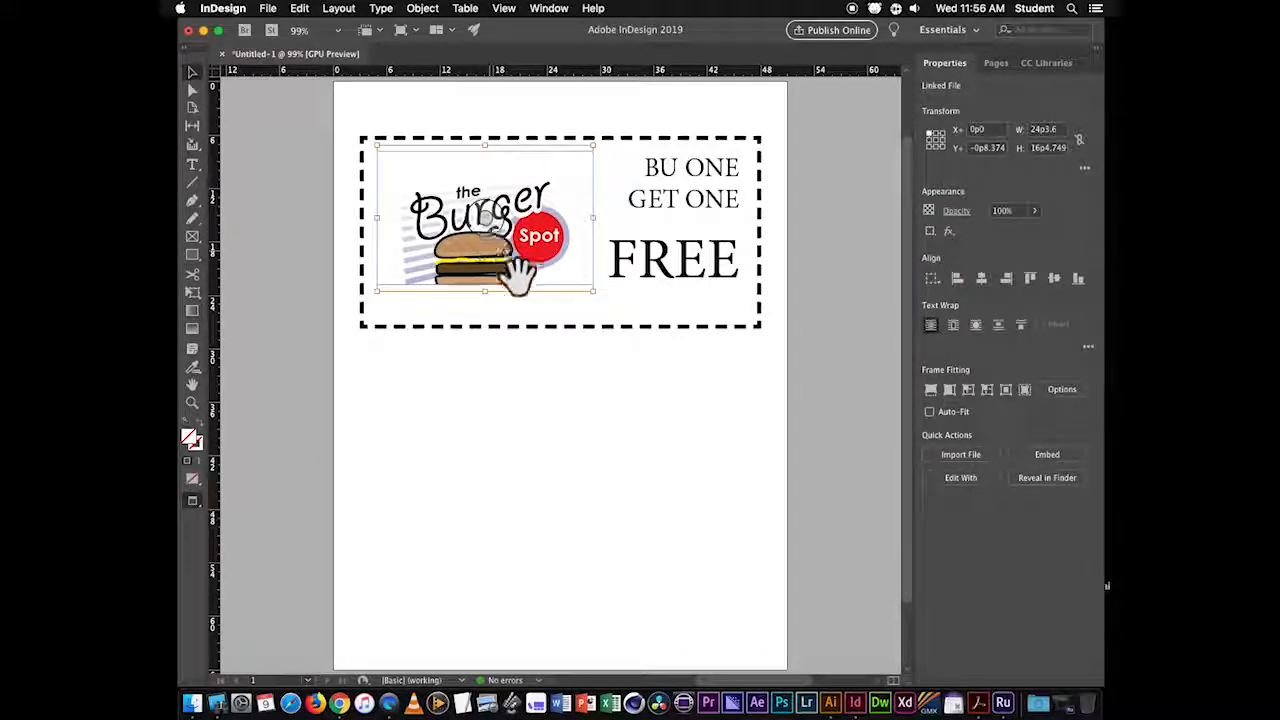
key("Up")
key("Up")
key("Up")
key("Up")
key("Up")
key("Up")
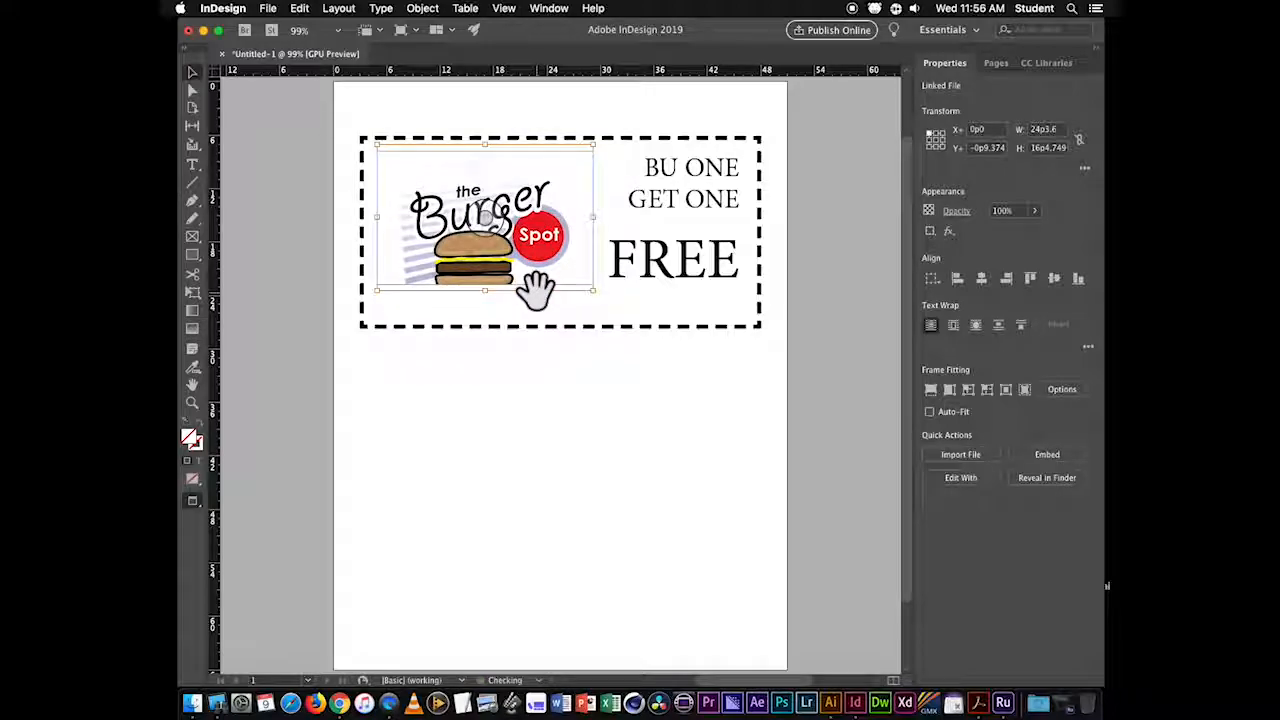
key("Up")
key("Up")
key("Up")
key("Up")
key("Up")
key("Up")
key("Up")
key("Up")
key("Up")
key("Up")
key("Up")
key("Up")
key("Up")
key("Up")
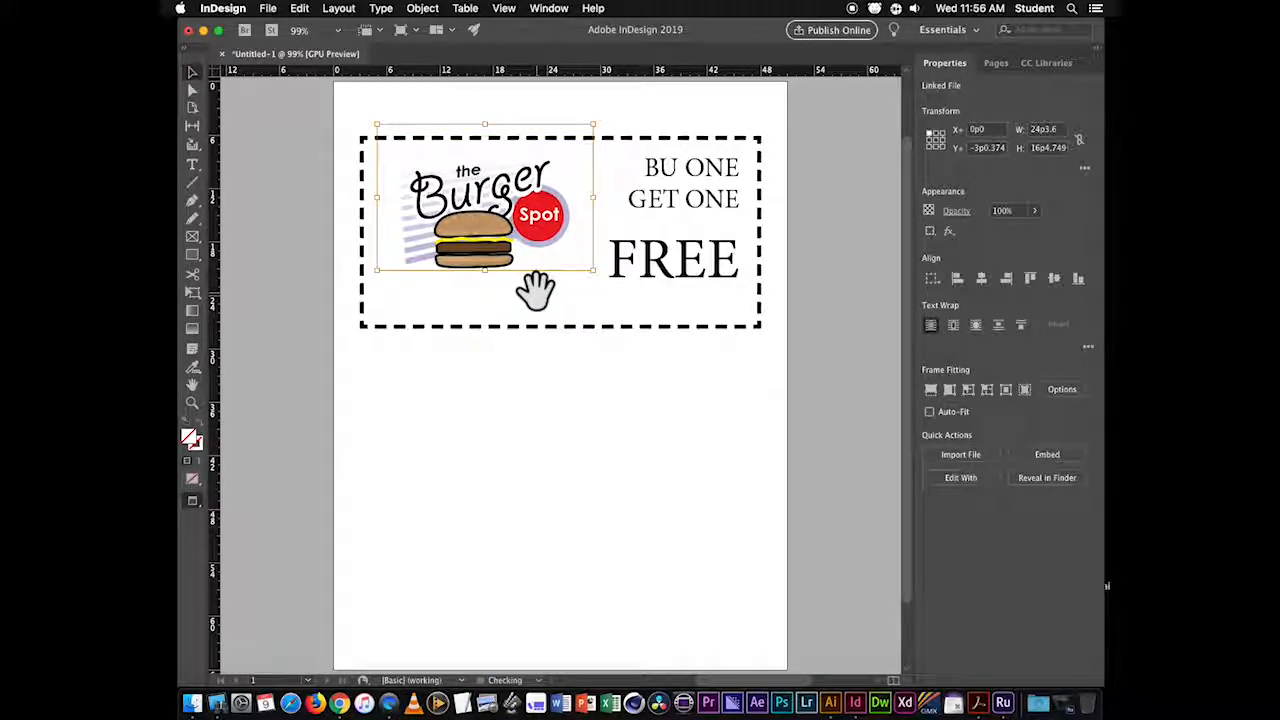
left_click(556, 368)
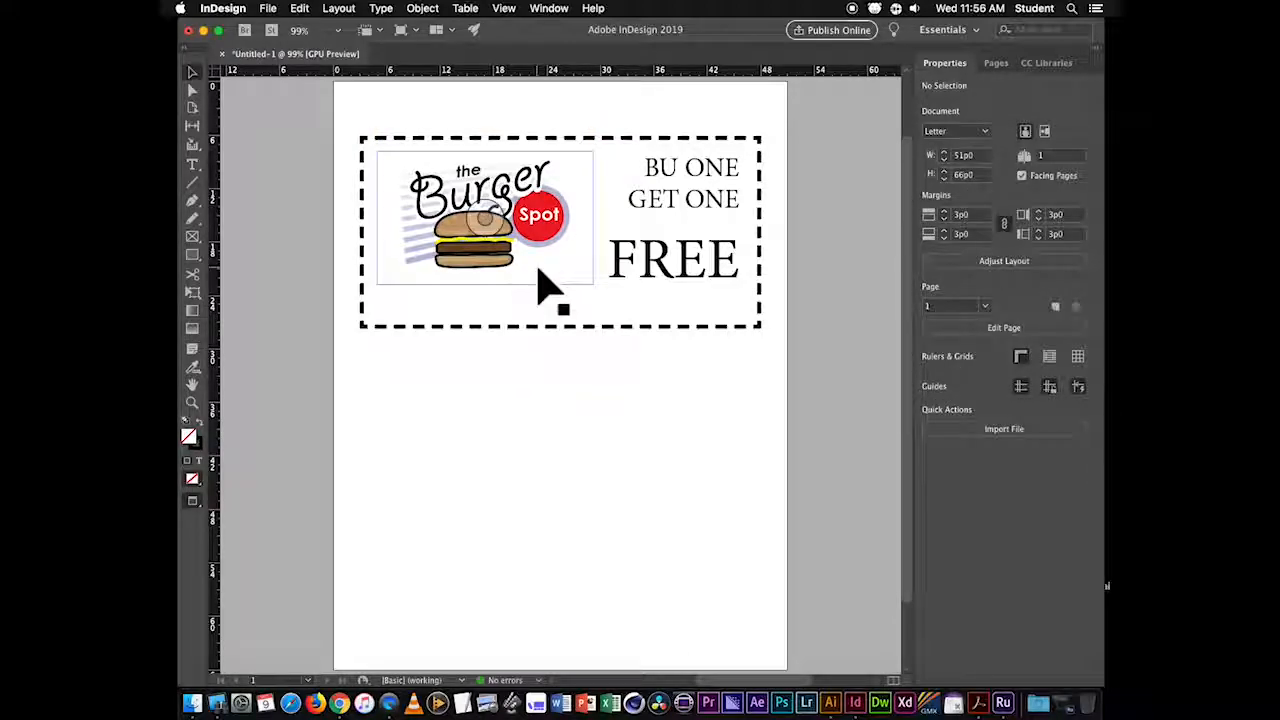
- Move the logo frame slightly right and down to about X 5p3.6, Y 8p4.8 inside the coupon, and deselect it
left_click(548, 285)
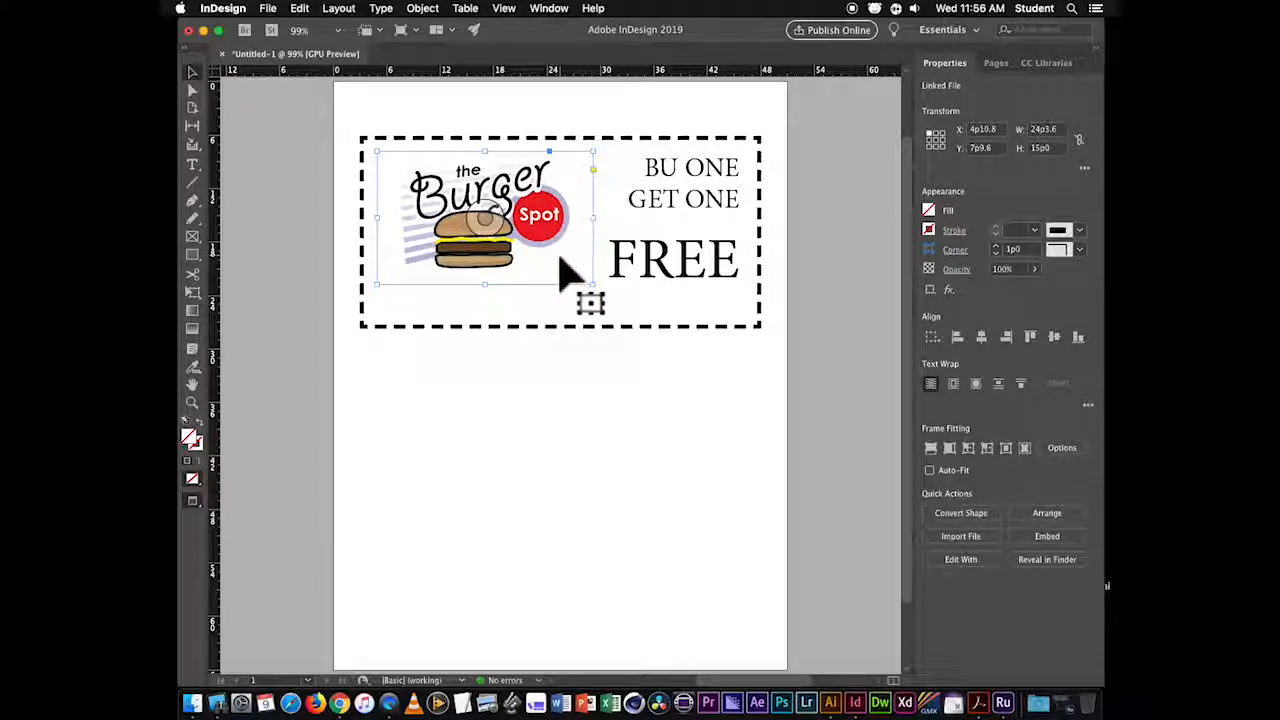
left_click_drag(543, 229, 547, 235)
left_click(766, 131)
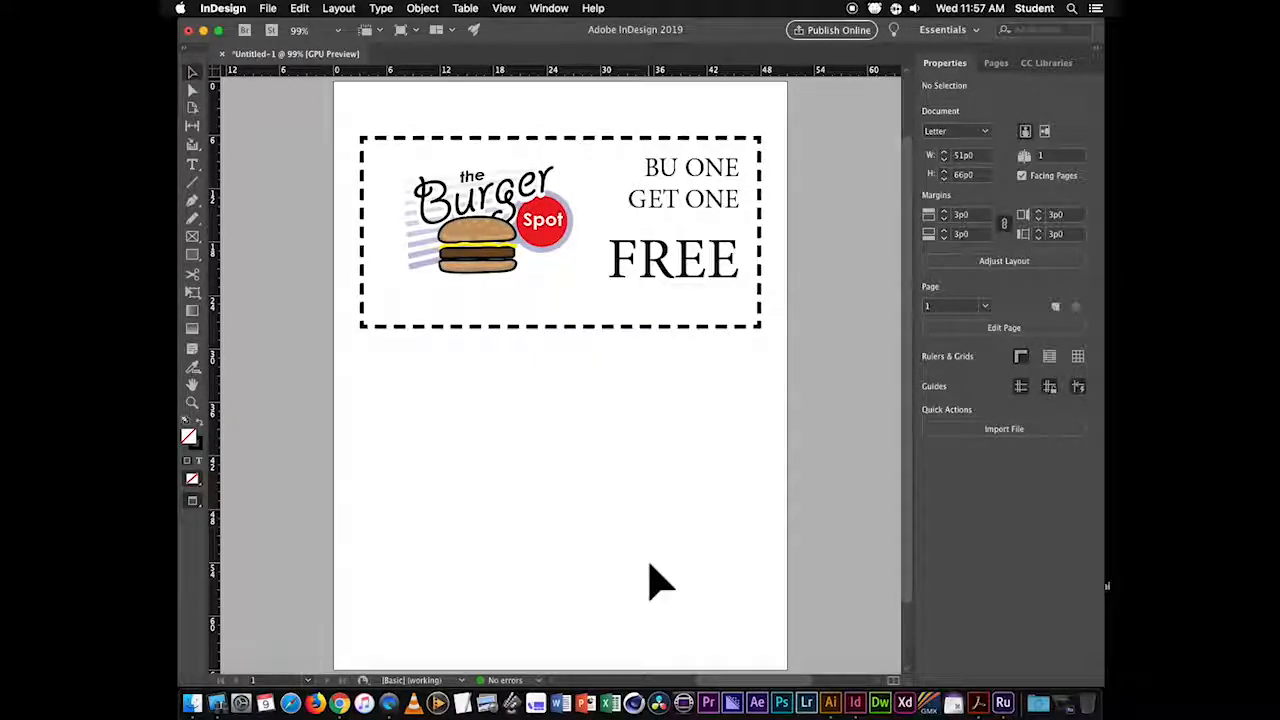
- Narrow the logo frame from both sides to about 21p4 wide, closer to the artwork
left_click(575, 248)
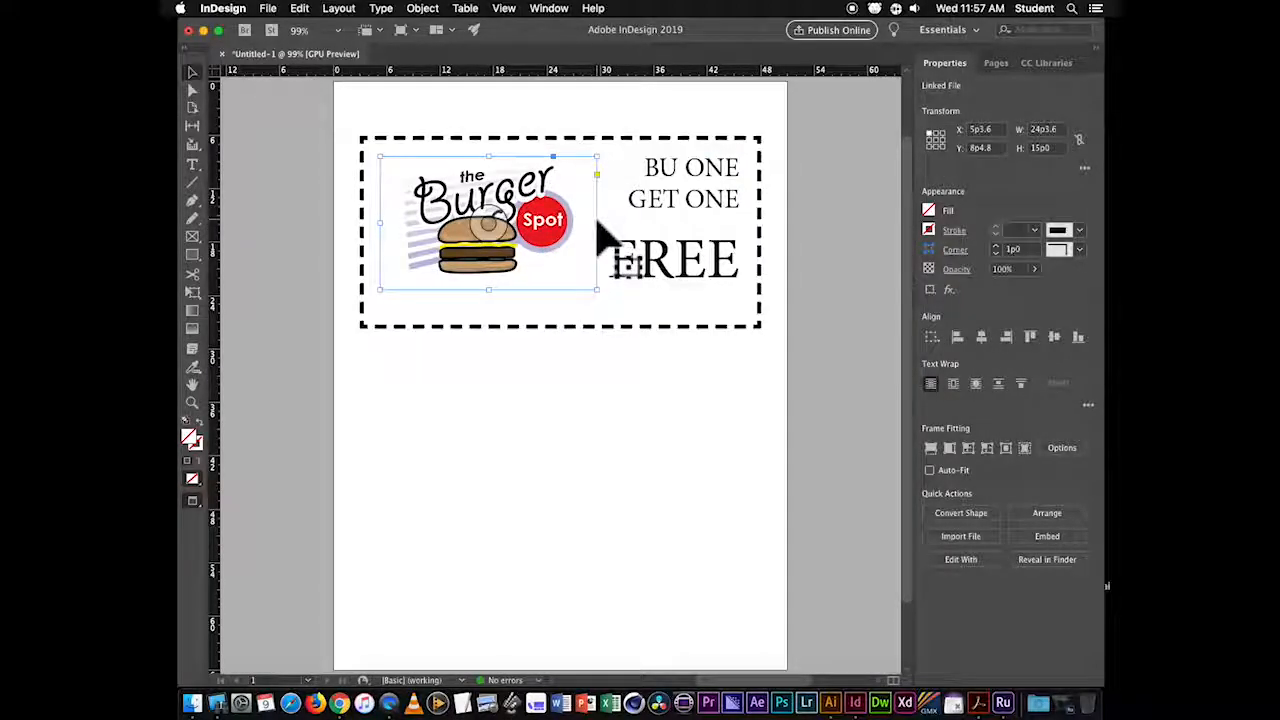
left_click_drag(596, 224, 579, 224)
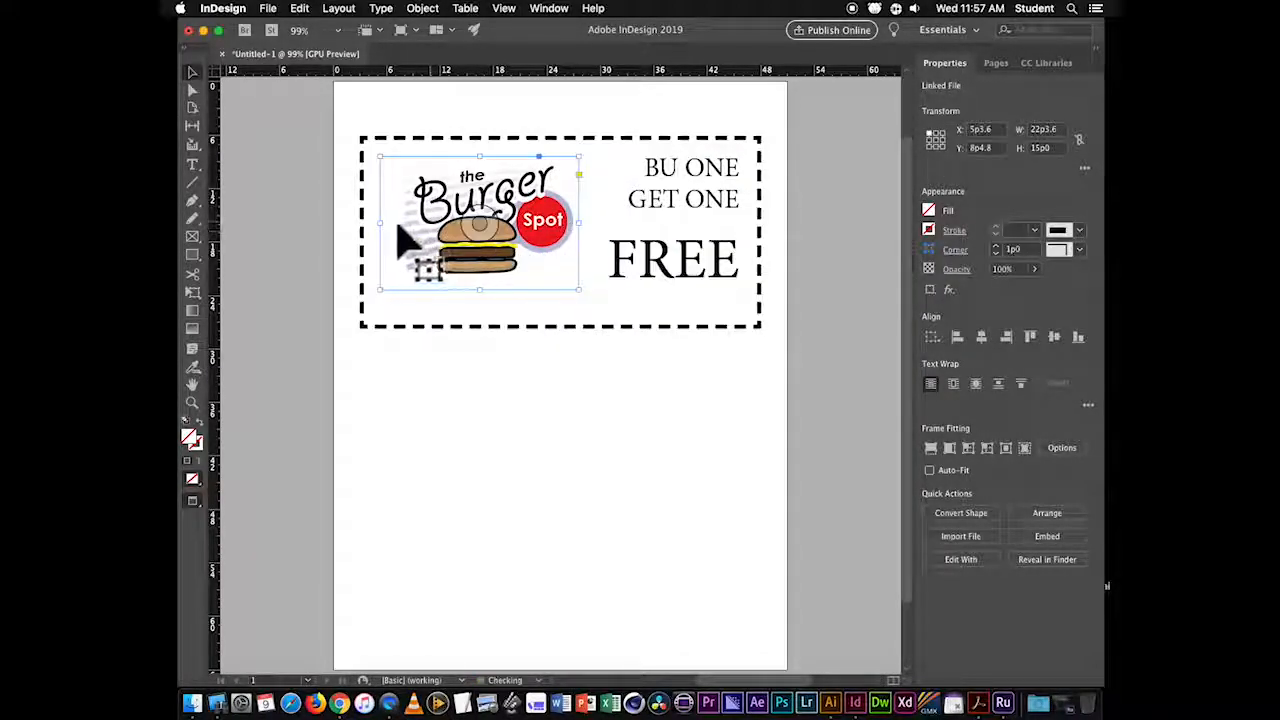
left_click_drag(378, 222, 392, 222)
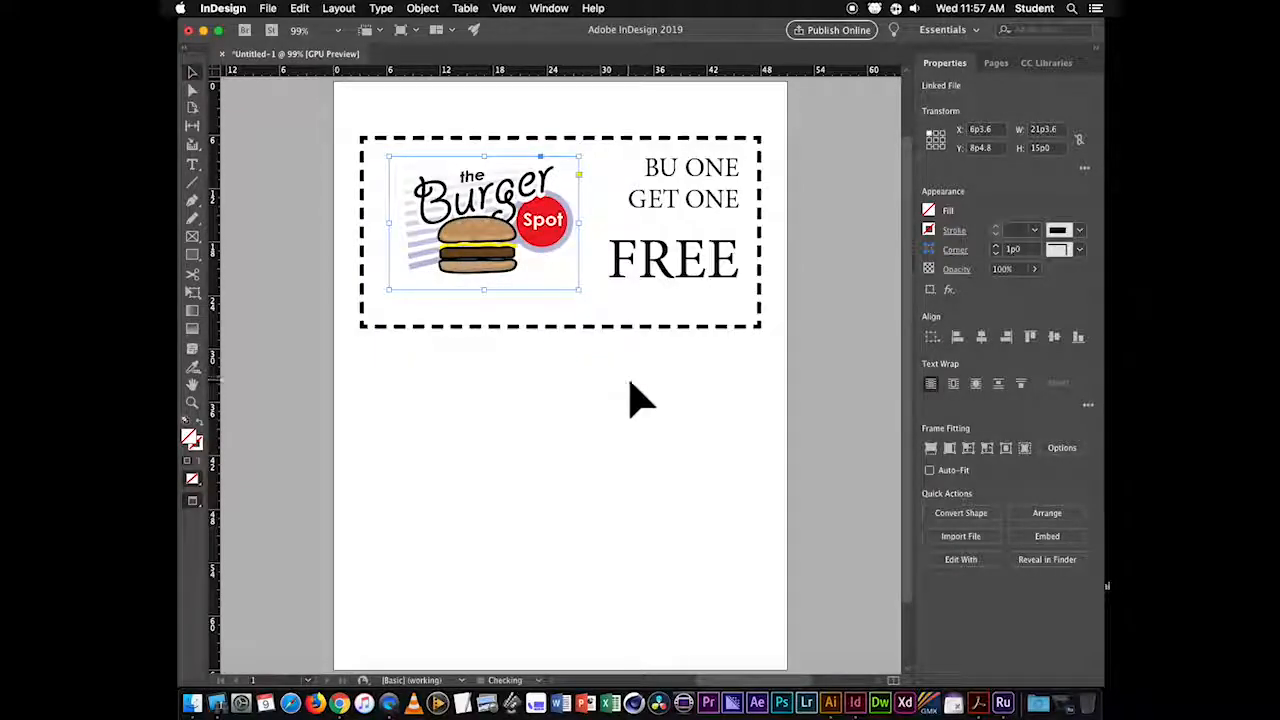
- Move the logo frame slightly up and left within the coupon to about X 5p8, Y 8p0, and deselect it
left_click(643, 405)
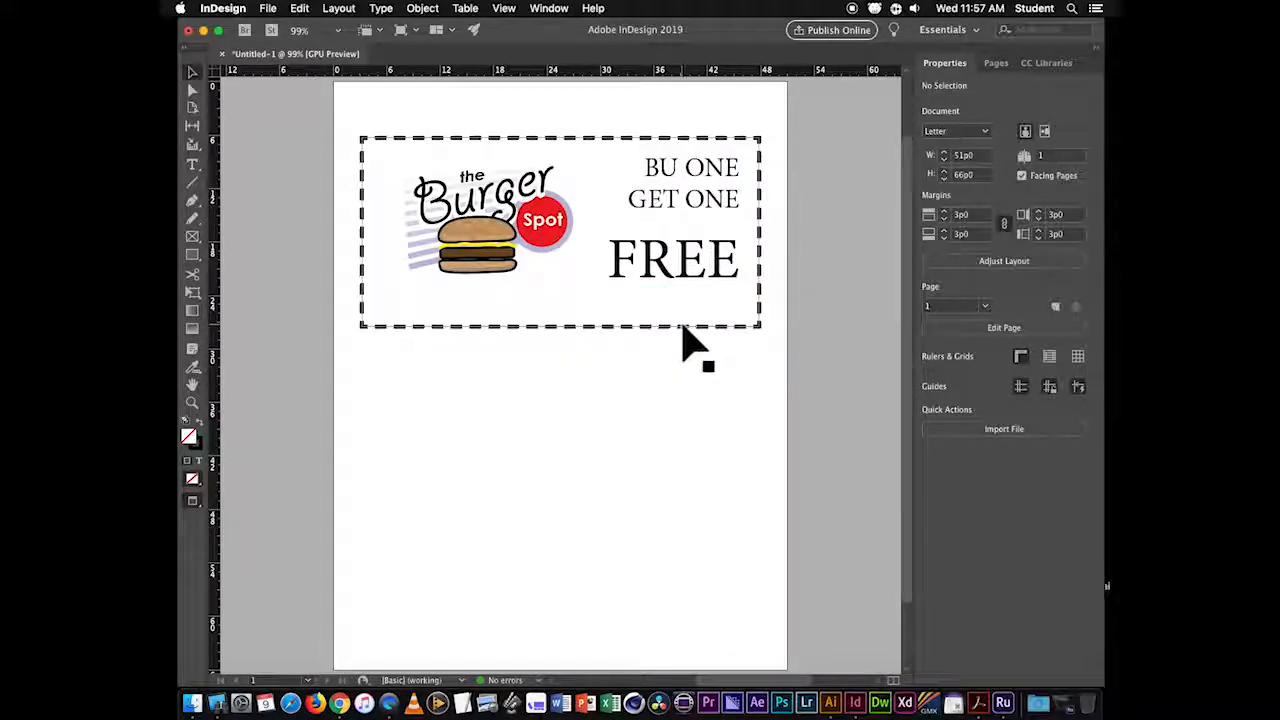
left_click(538, 224)
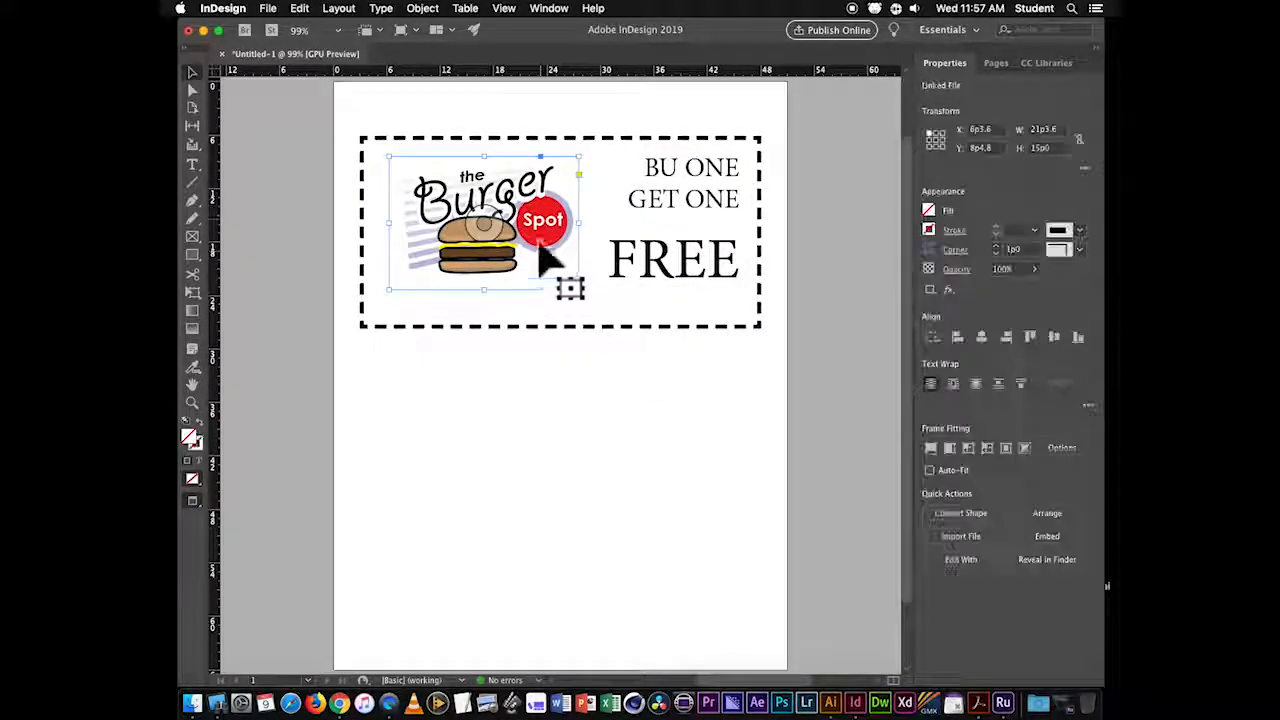
left_click_drag(538, 224, 527, 213)
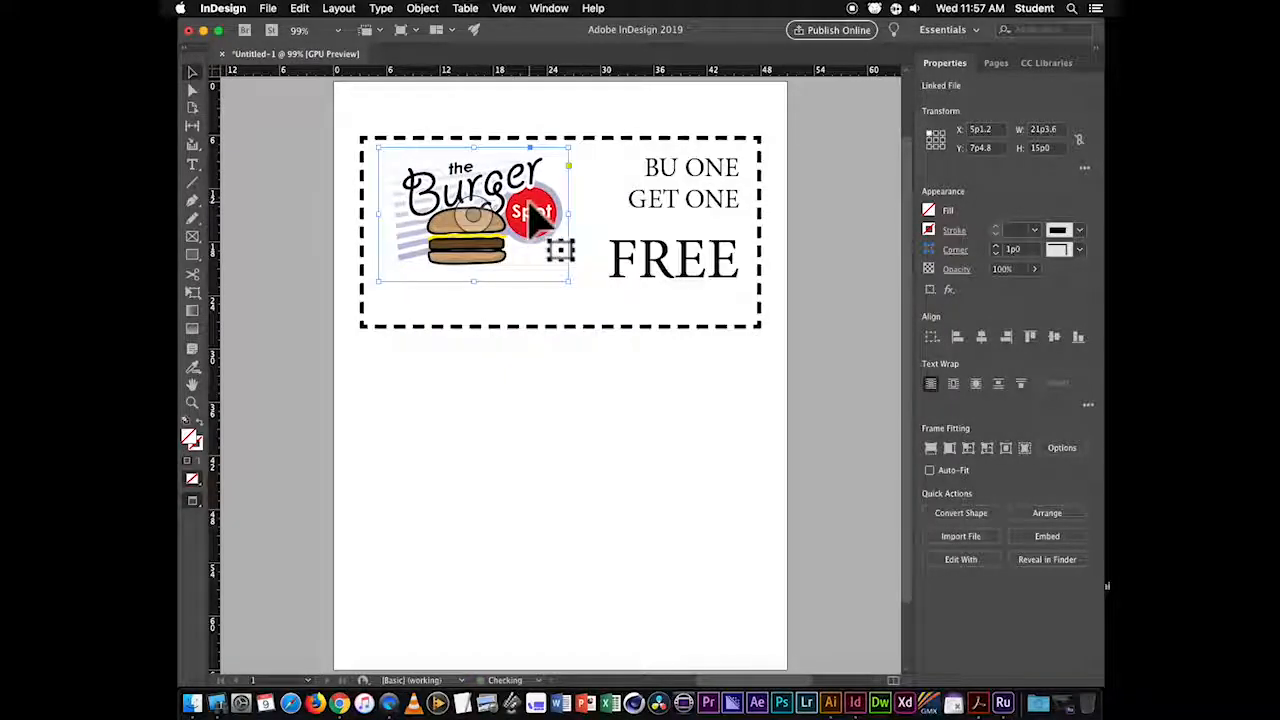
left_click(684, 272)
left_click(729, 457)
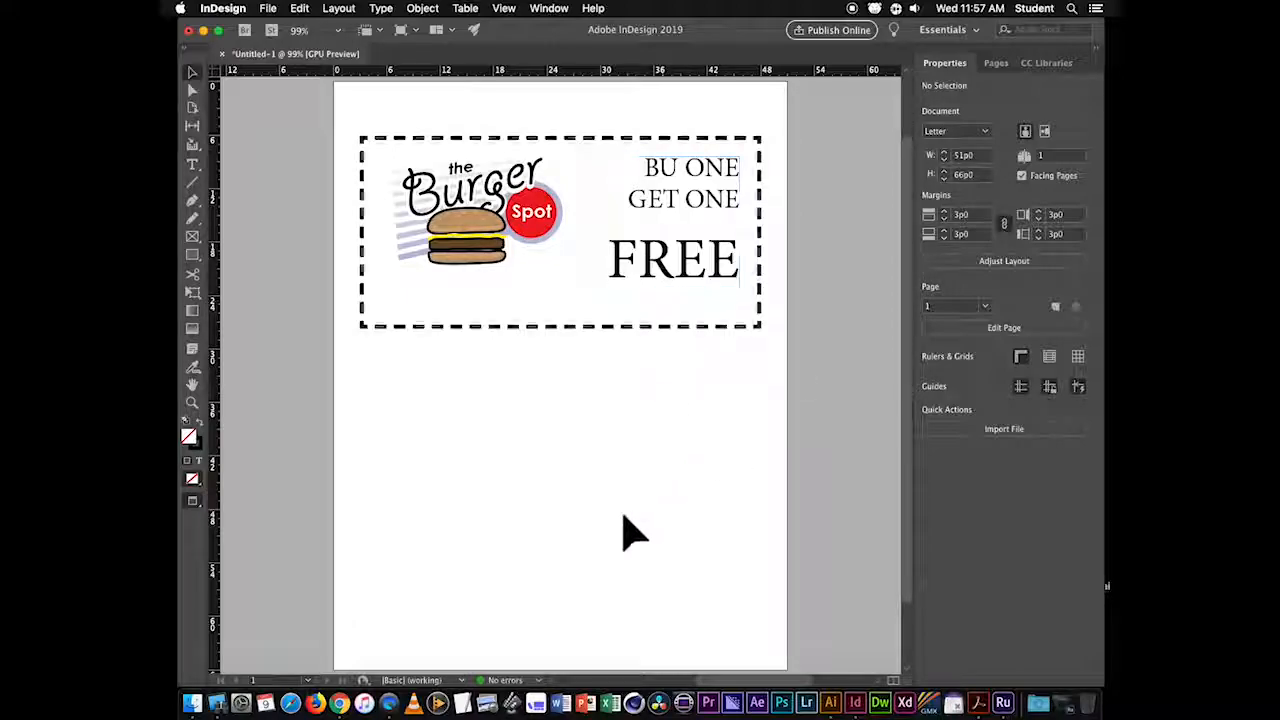
left_click_drag(526, 223, 541, 219)
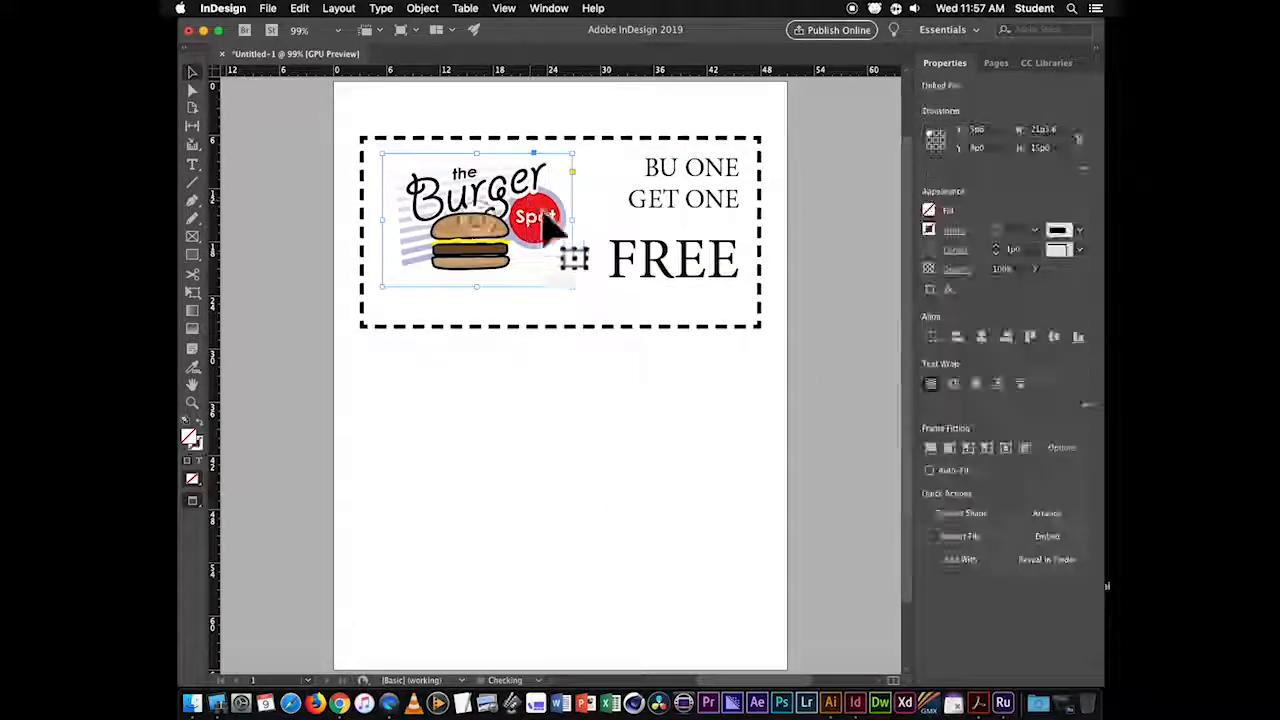
left_click(607, 414)
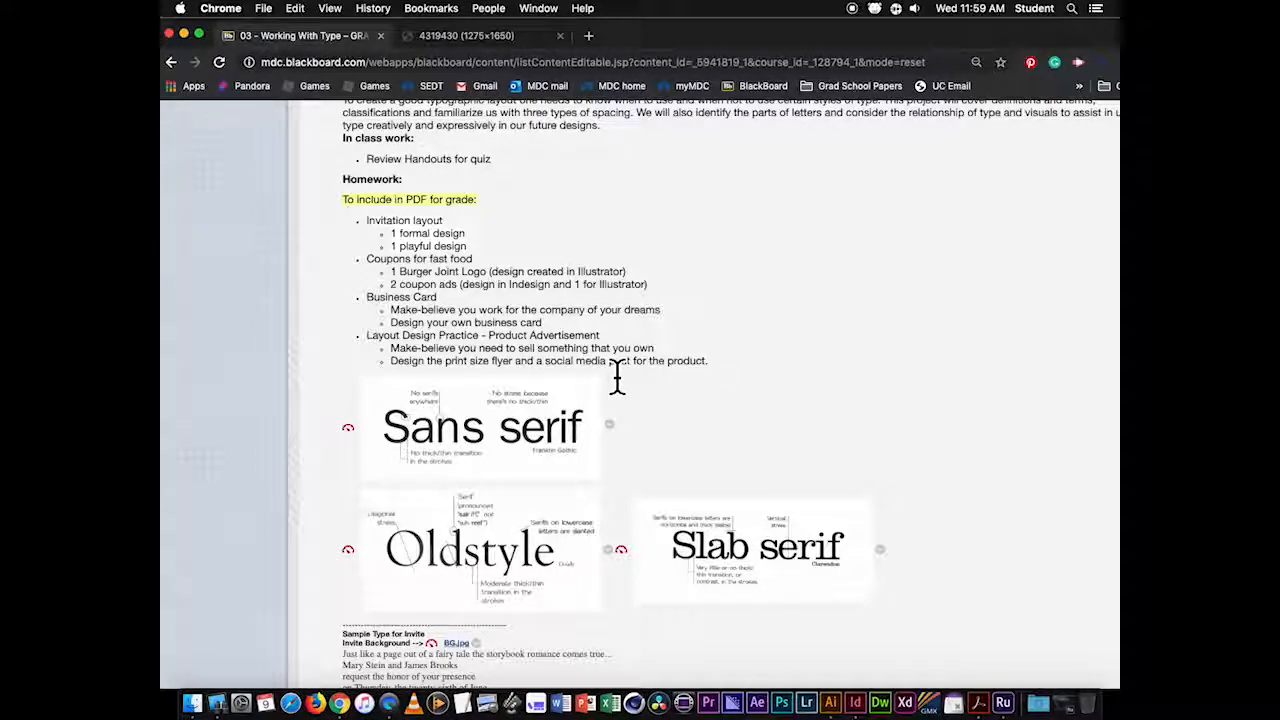
- Minimize the browser window with the homework page and switch to the CLASSpractice.ai document in Illustrator
scroll(617, 377, "up", 1)
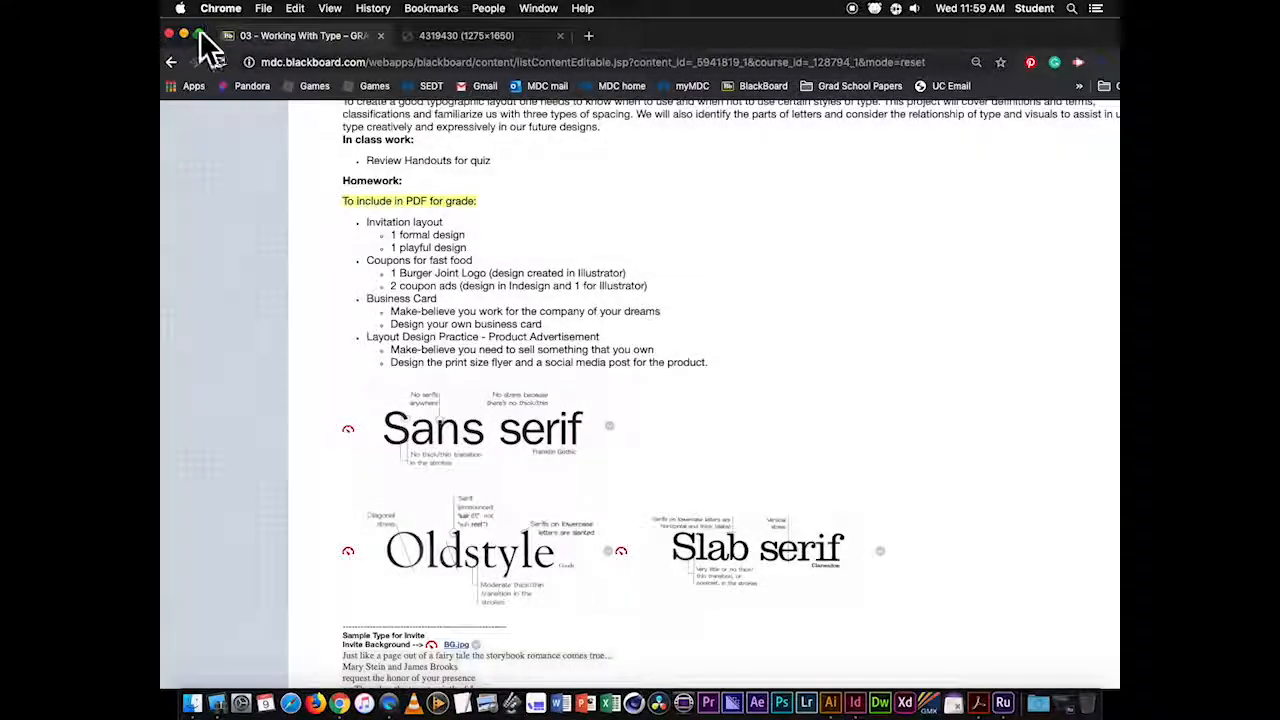
left_click(184, 36)
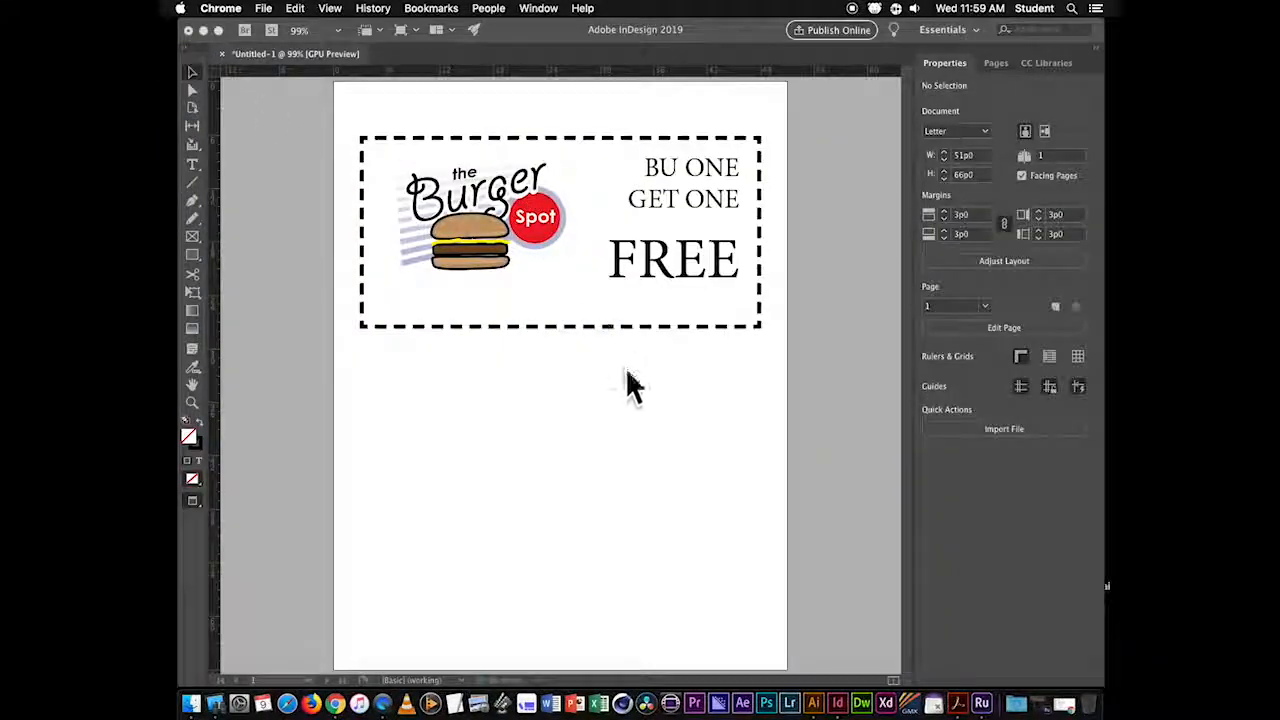
left_click(813, 704)
left_click_drag(789, 463, 651, 414)
left_click_drag(544, 438, 560, 423)
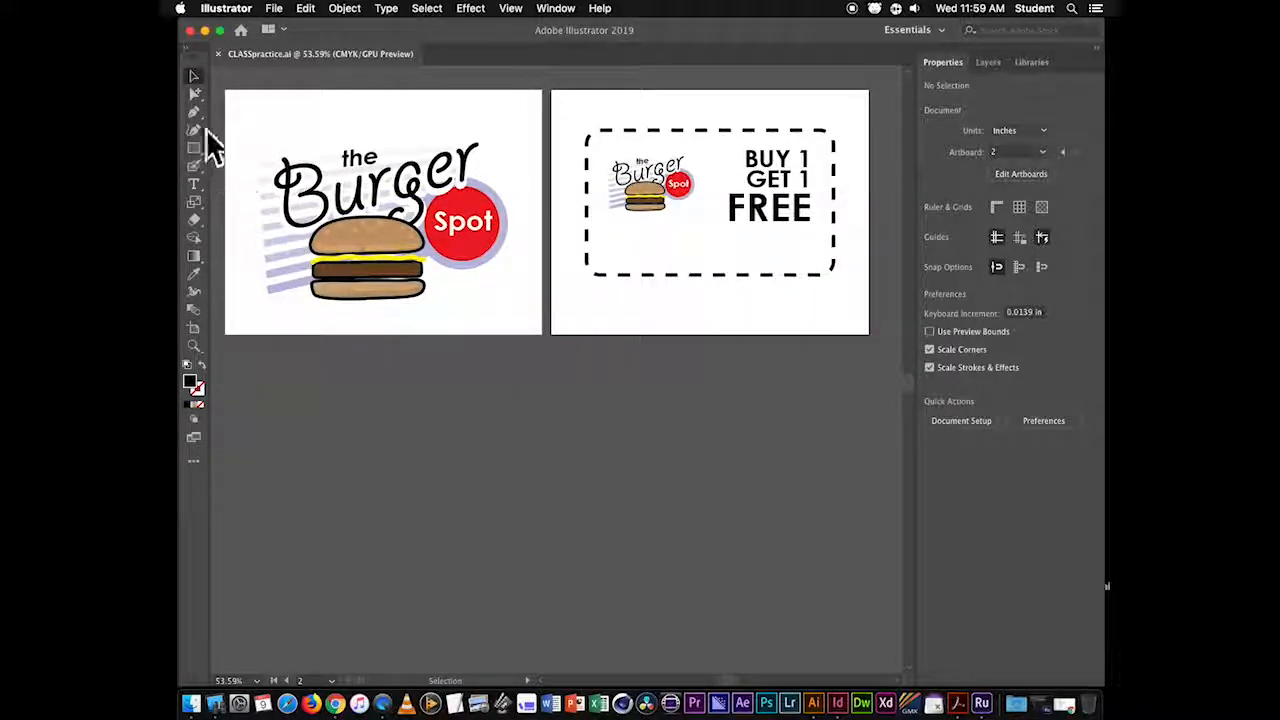
- Place the downloaded JPEG portrait photo from the Desktop as a linked image in the empty area below the artboards
left_click(273, 9)
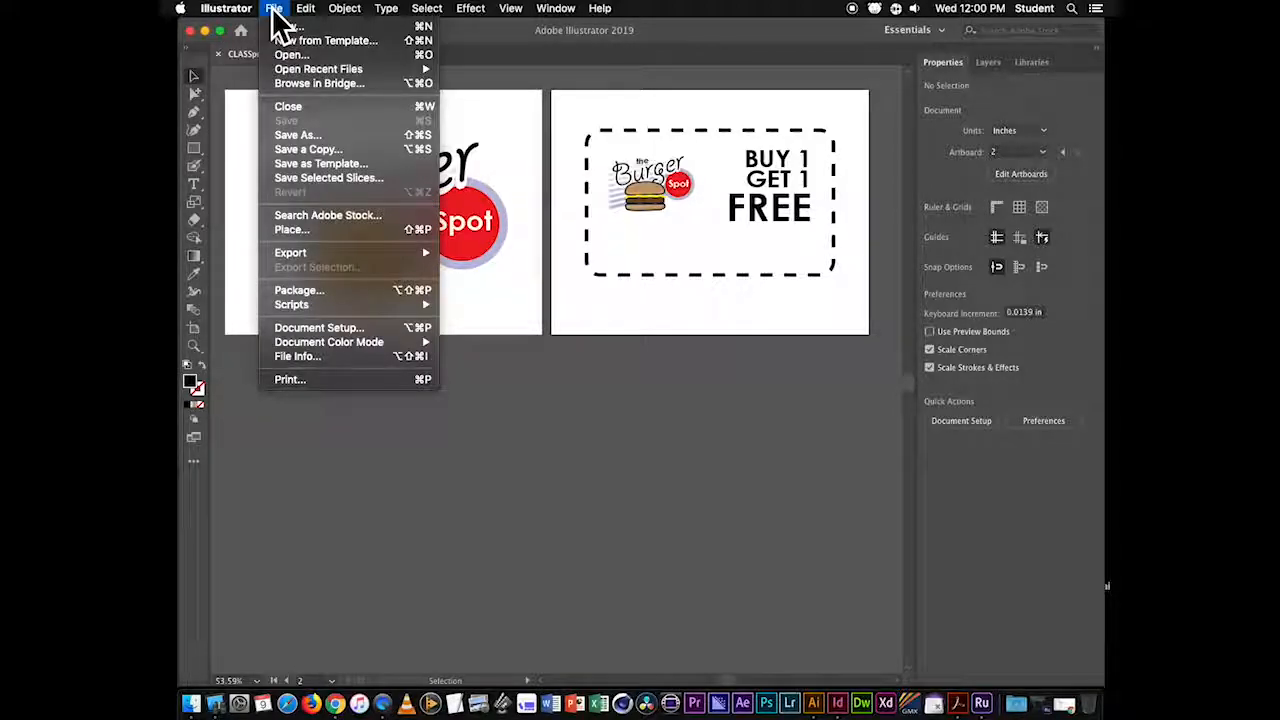
left_click(320, 231)
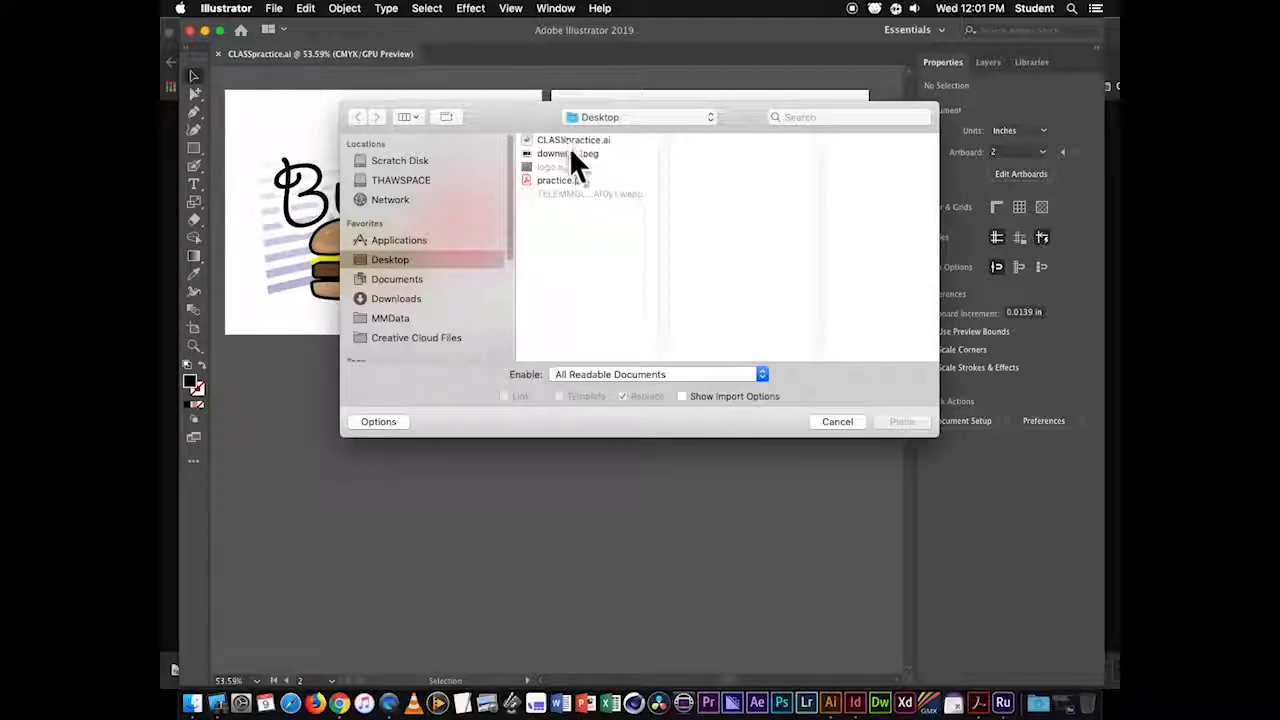
left_click(568, 153)
left_click(905, 424)
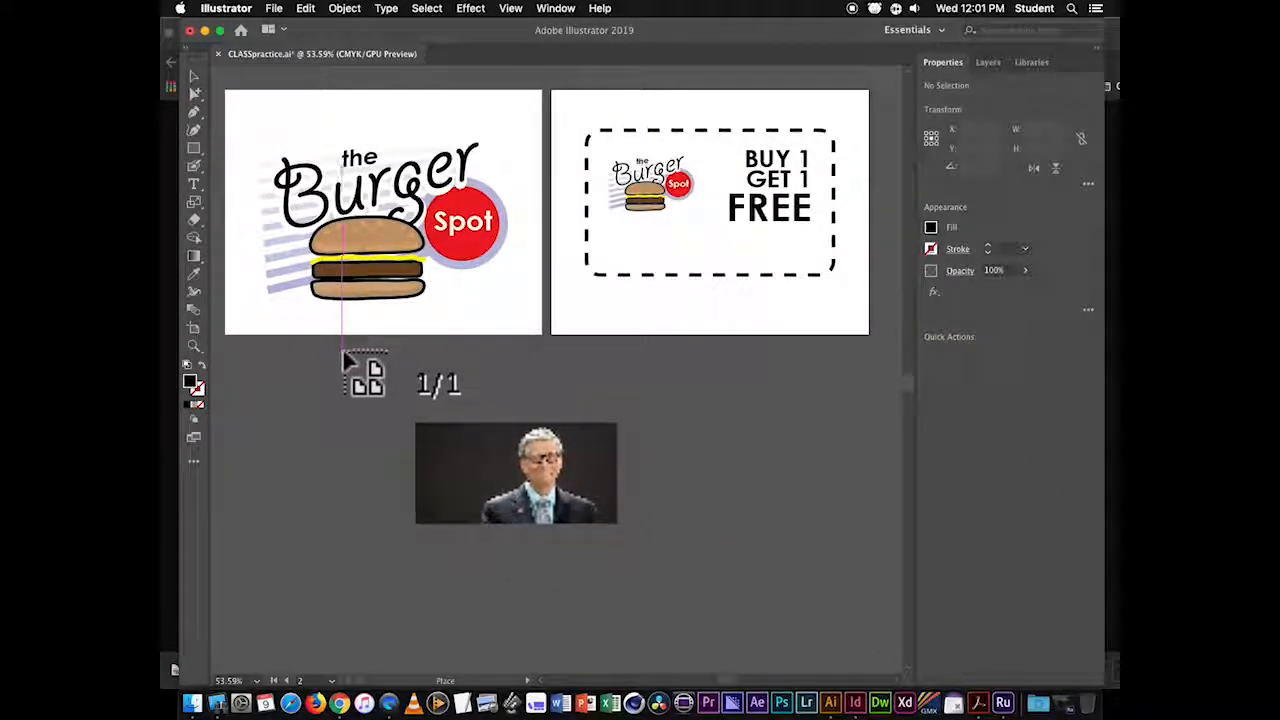
left_click_drag(467, 440, 636, 521)
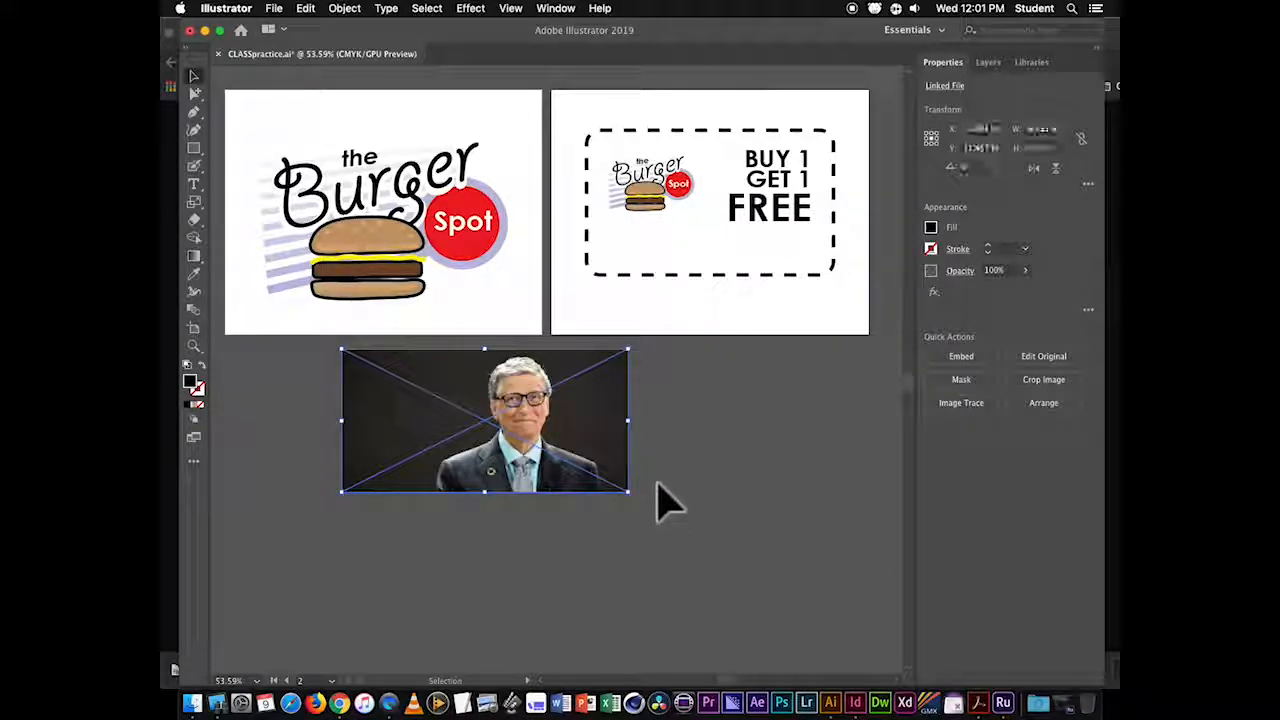